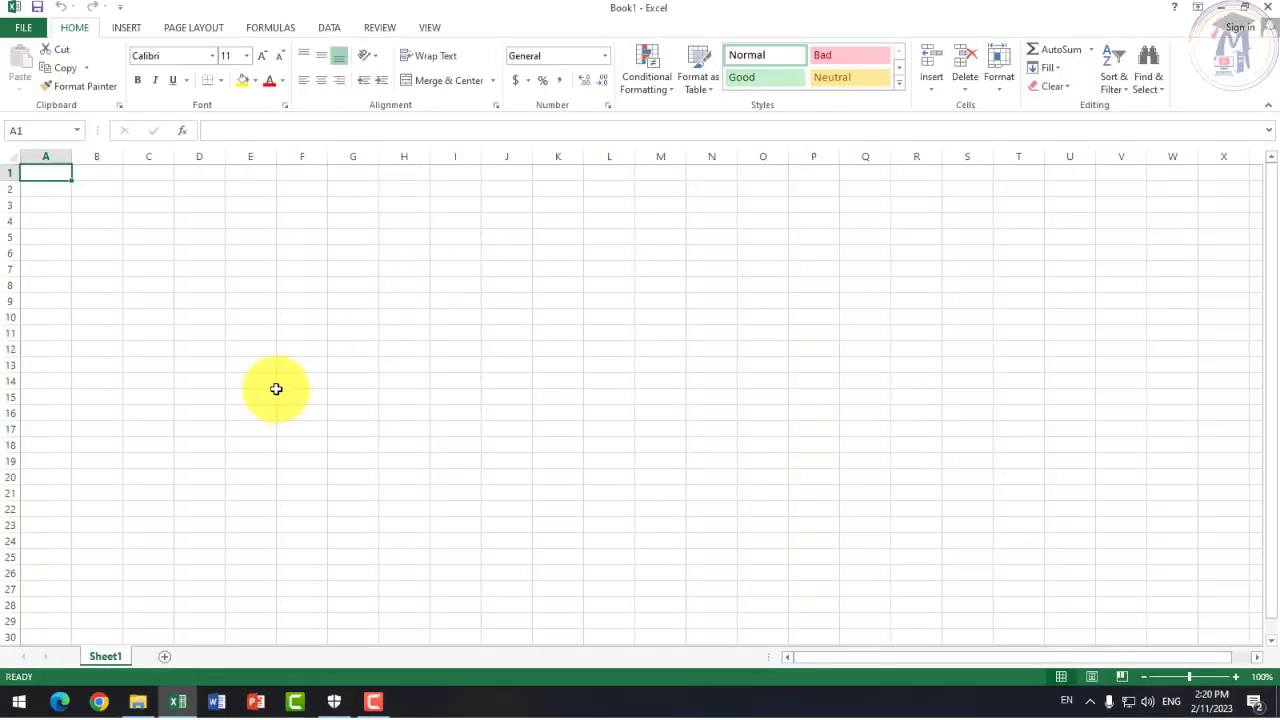
Step: Zoom the blank sheet in to 220% and select cell A2
{"action": "scroll", "coordinate": [57, 200], "scroll_direction": "up", "scroll_amount": 4, "text": "ctrl"}
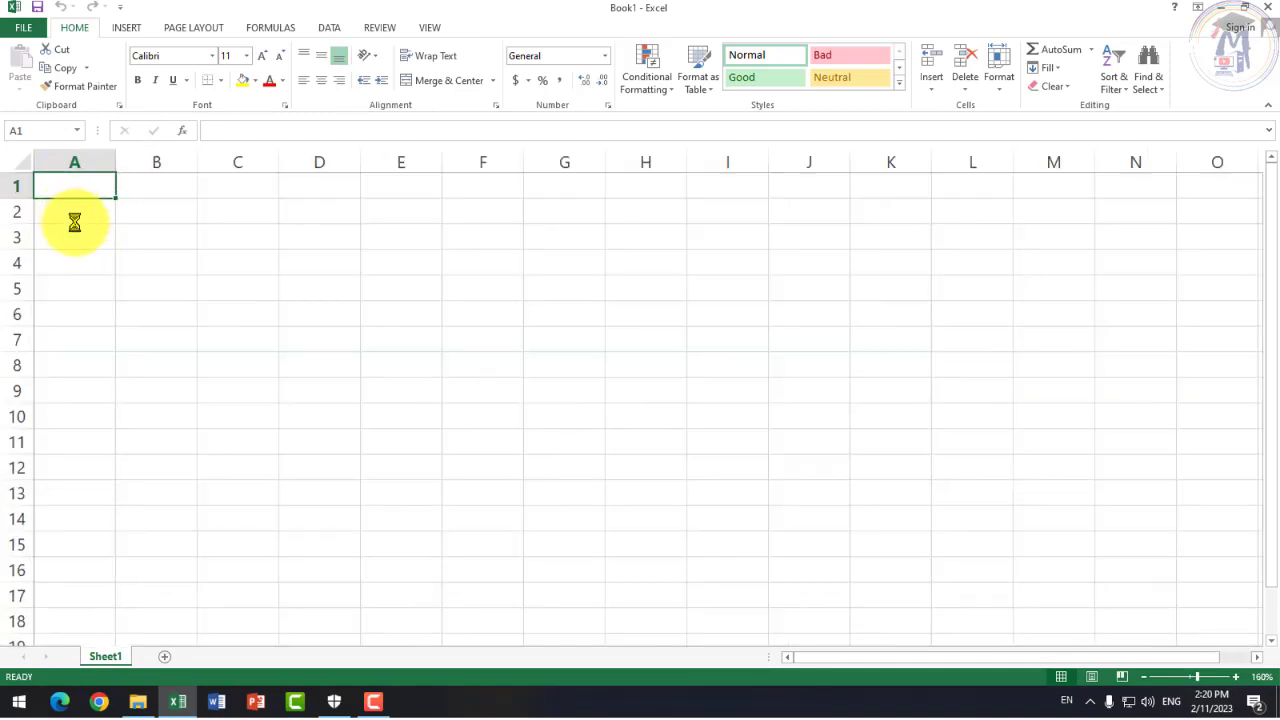
{"action": "scroll", "coordinate": [80, 225], "scroll_direction": "up", "scroll_amount": 4, "text": "ctrl"}
{"action": "left_click", "coordinate": [120, 248]}
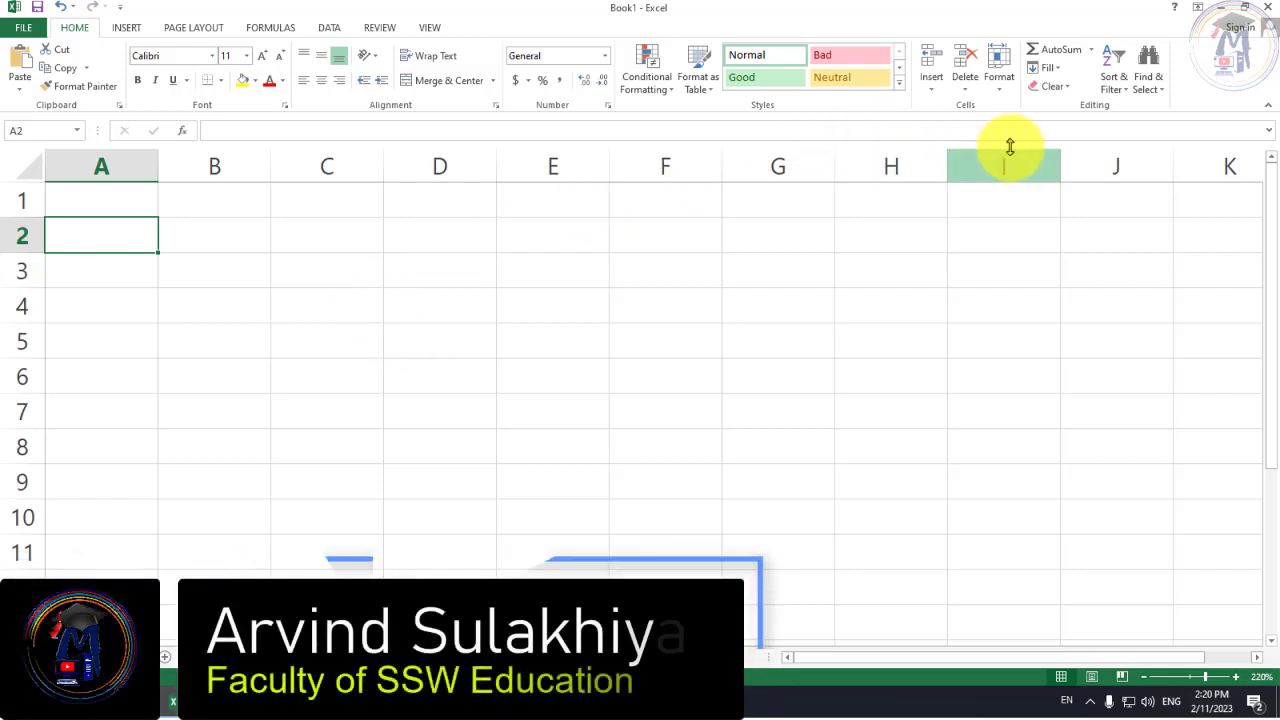
{"action": "left_click", "coordinate": [1112, 86]}
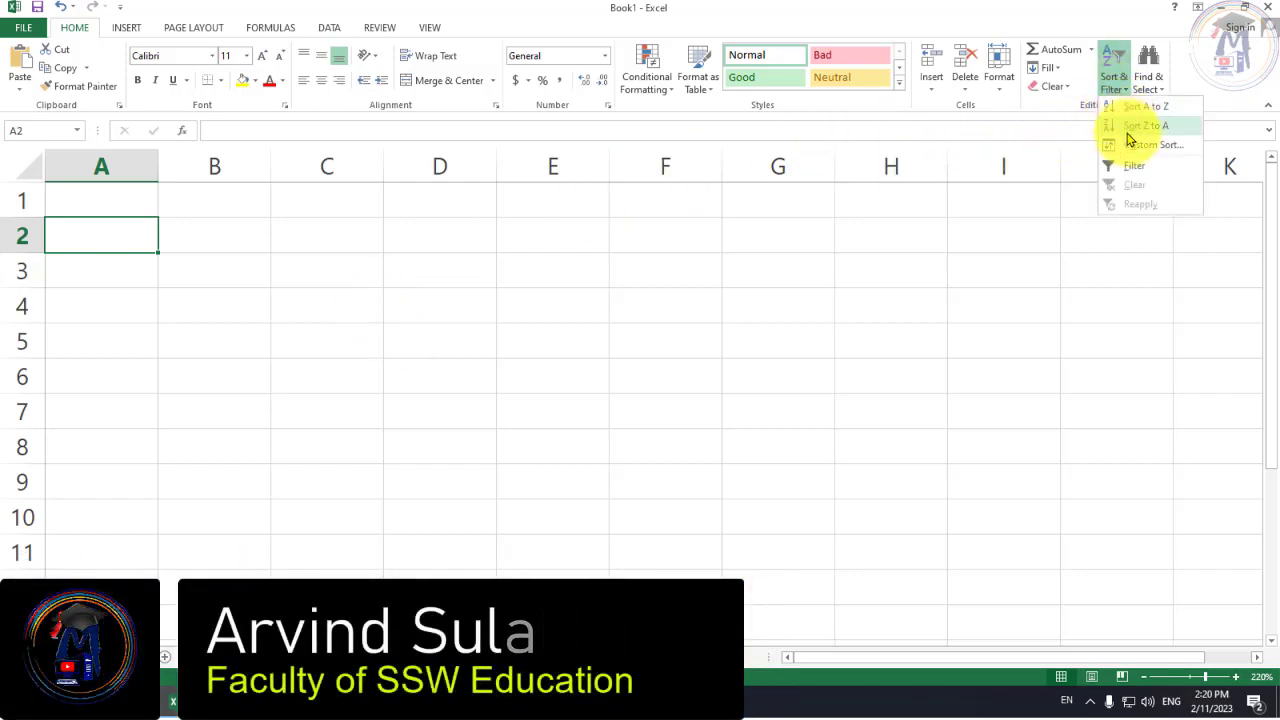
{"action": "left_click", "coordinate": [935, 225]}
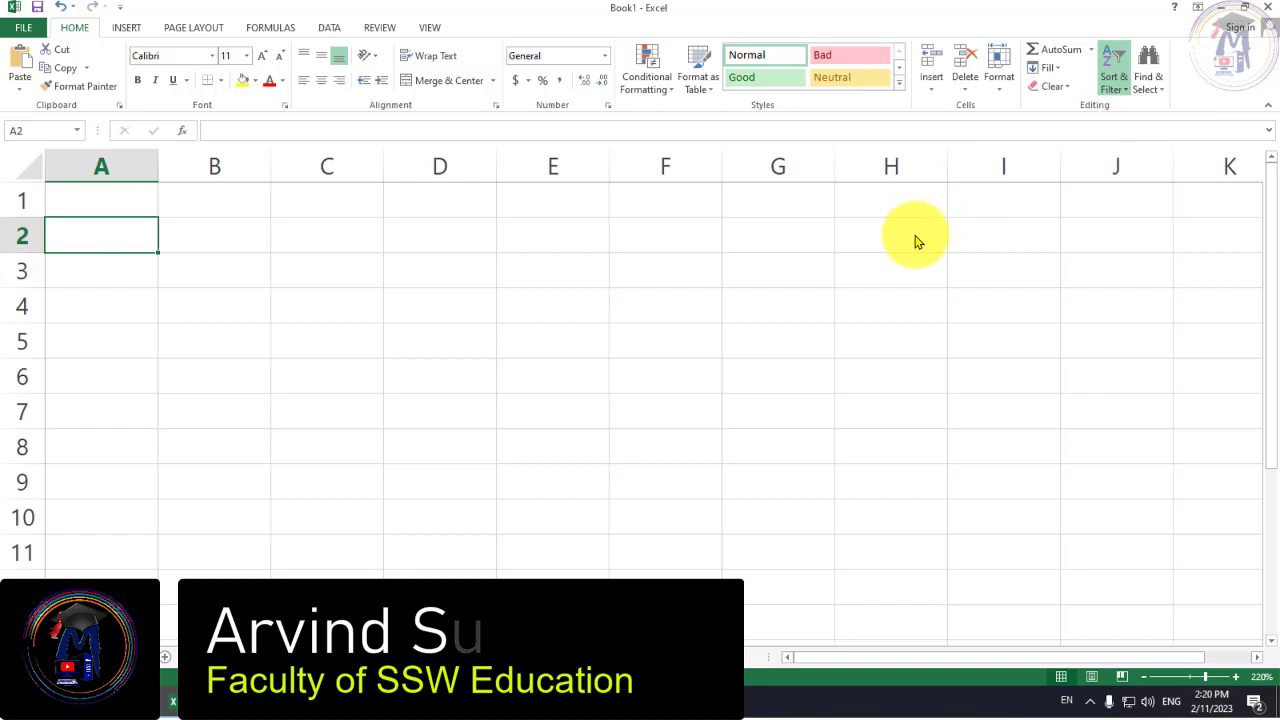
{"action": "left_click", "coordinate": [709, 90]}
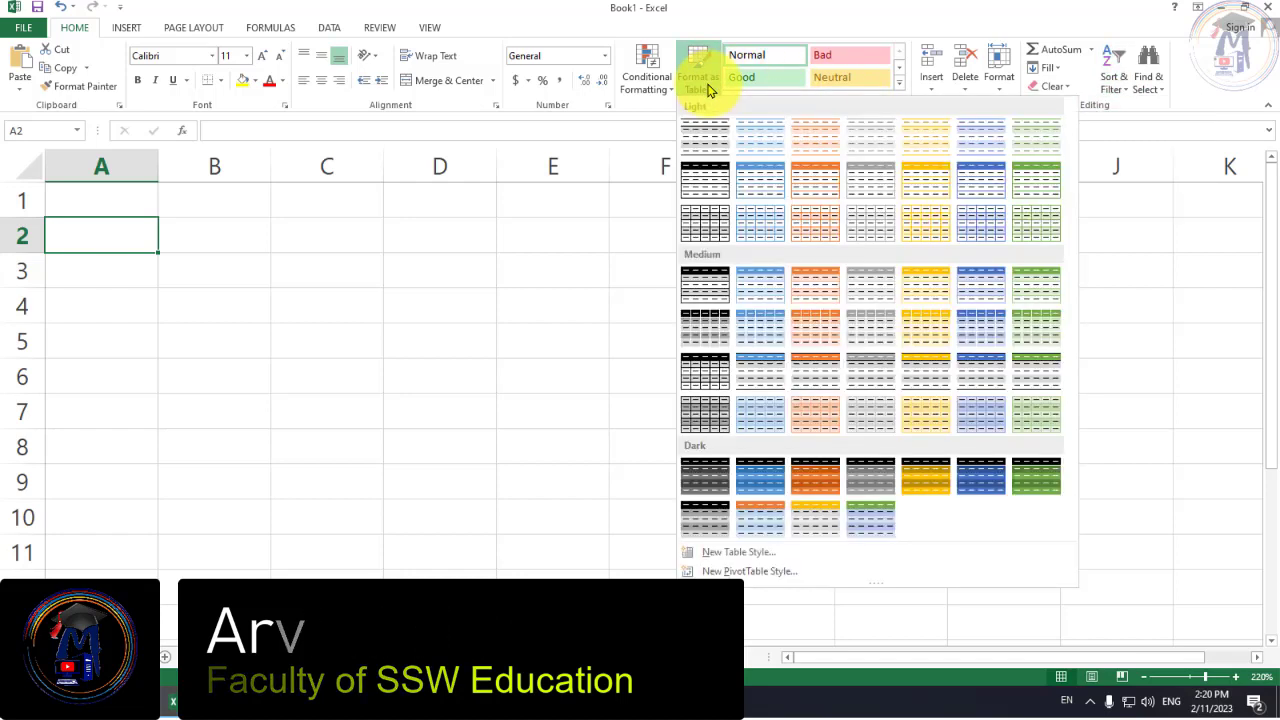
{"action": "left_click", "coordinate": [899, 88]}
{"action": "left_click", "coordinate": [650, 350]}
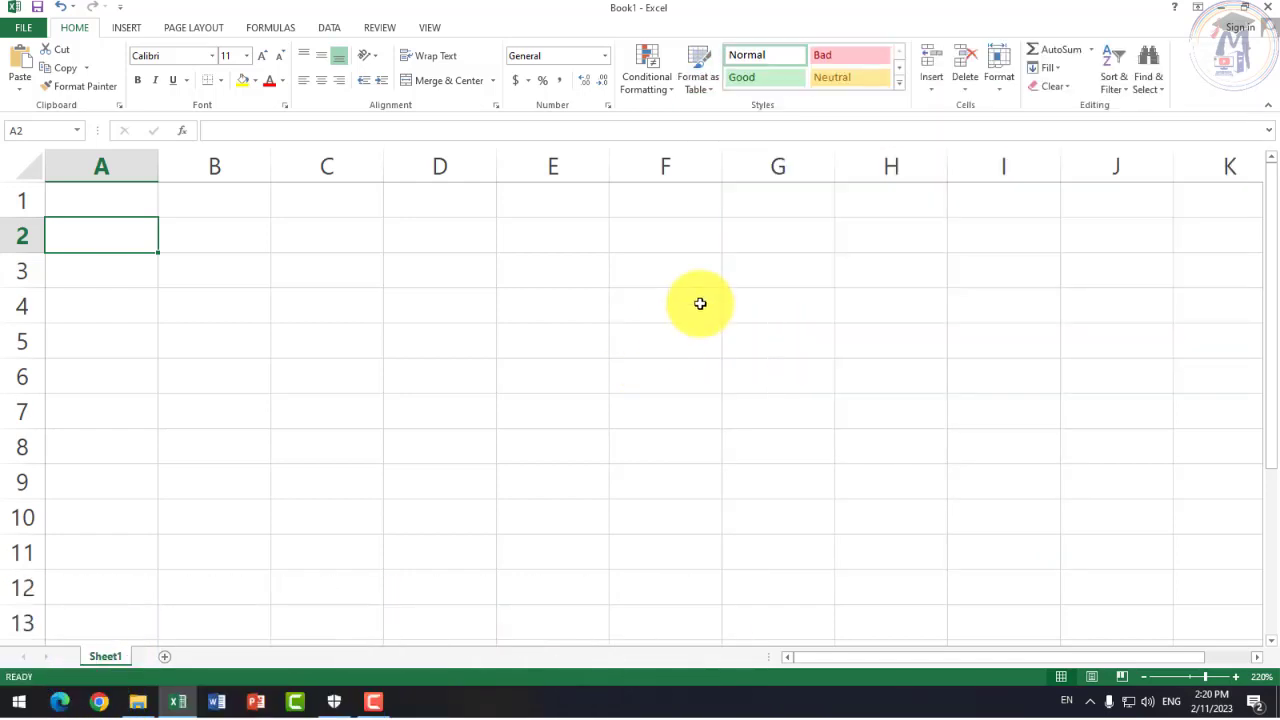
{"action": "left_click", "coordinate": [932, 93]}
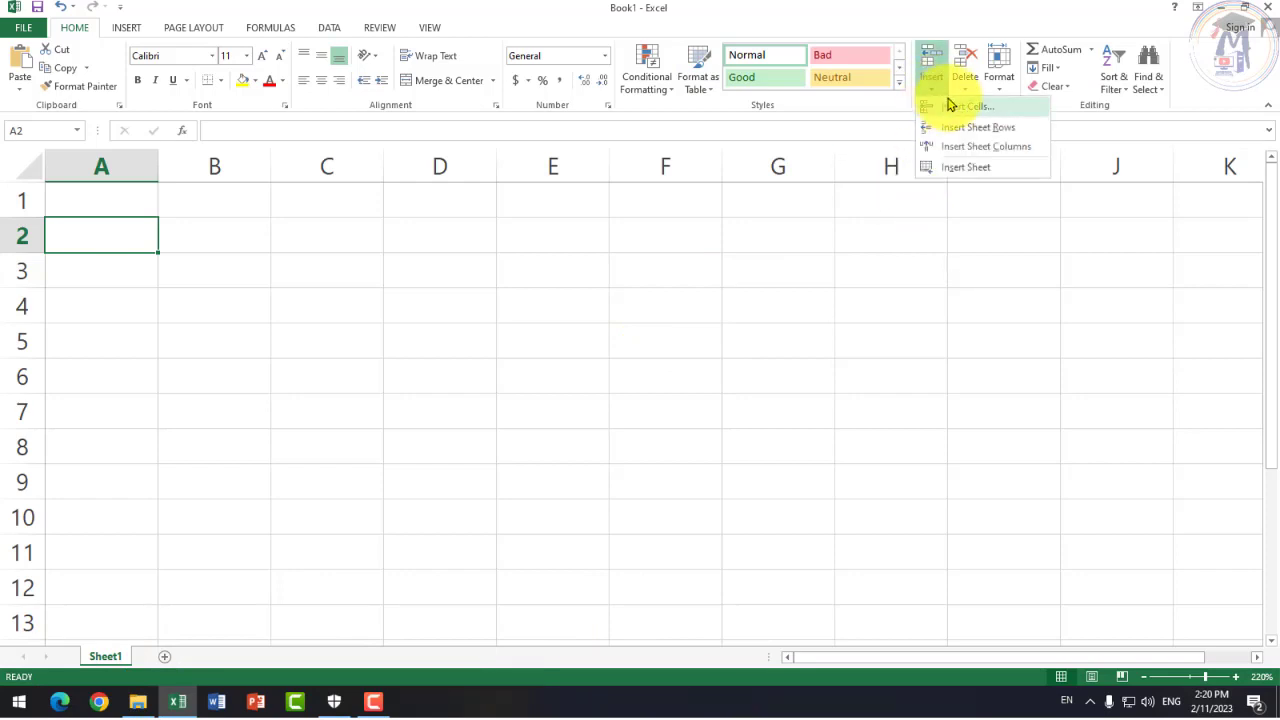
{"action": "left_click", "coordinate": [967, 93]}
{"action": "left_click", "coordinate": [967, 93]}
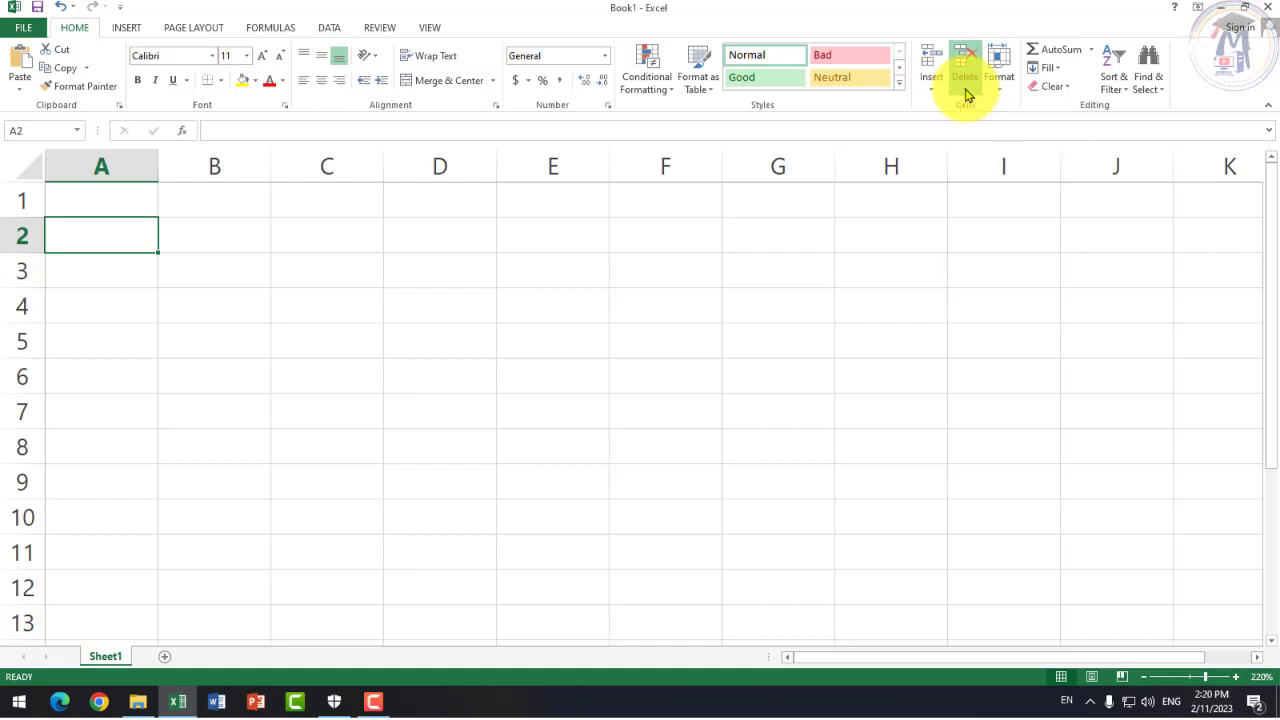
{"action": "left_click", "coordinate": [1006, 88]}
{"action": "left_click", "coordinate": [1006, 88]}
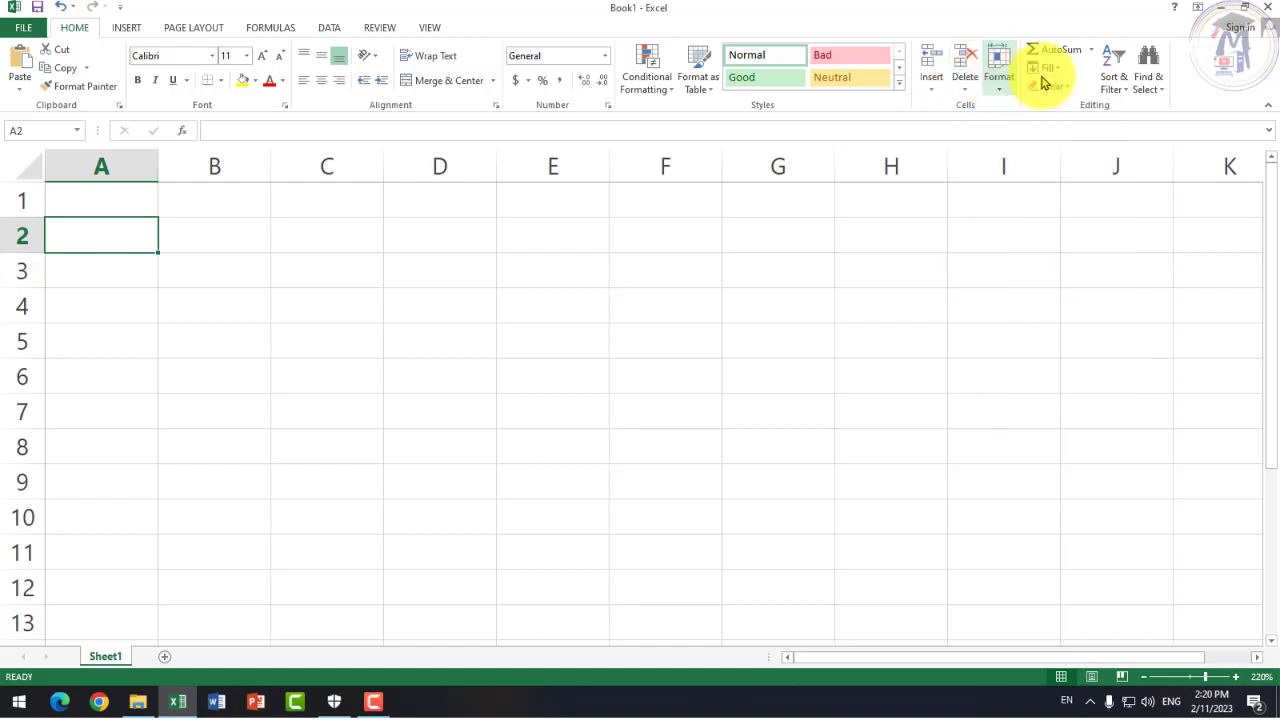
{"action": "left_click", "coordinate": [1087, 55]}
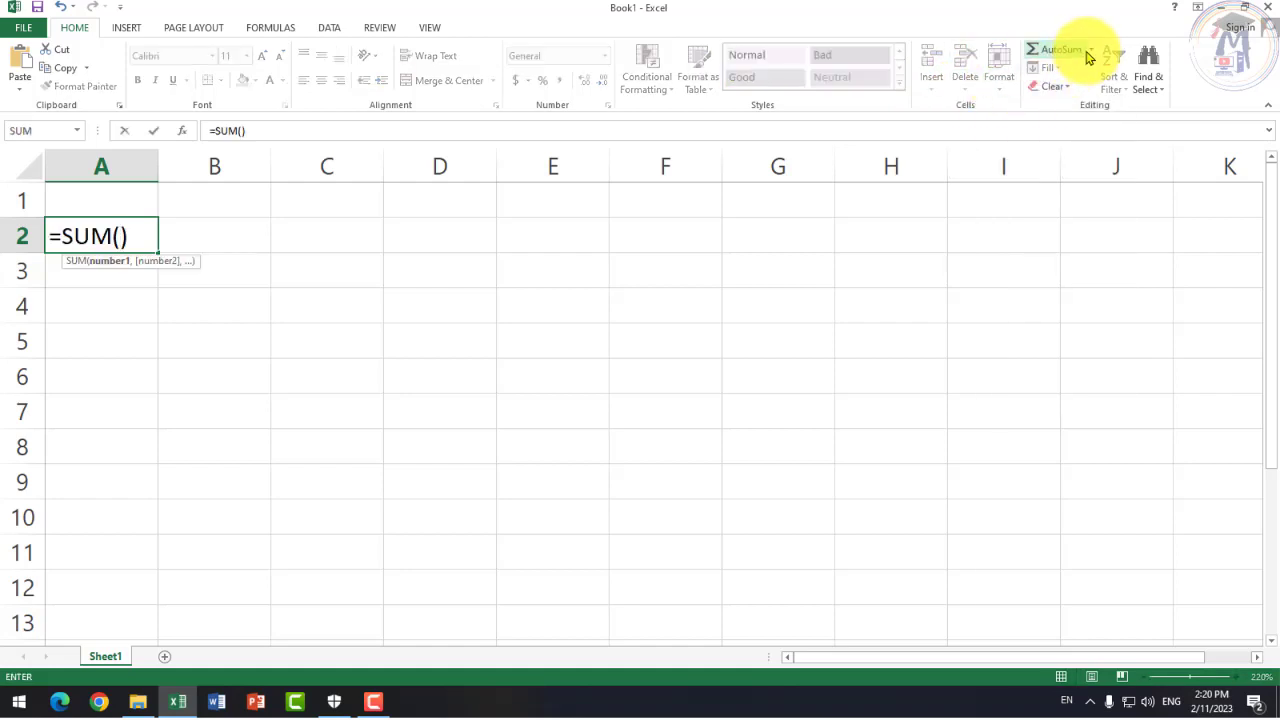
{"action": "left_click", "coordinate": [1091, 53]}
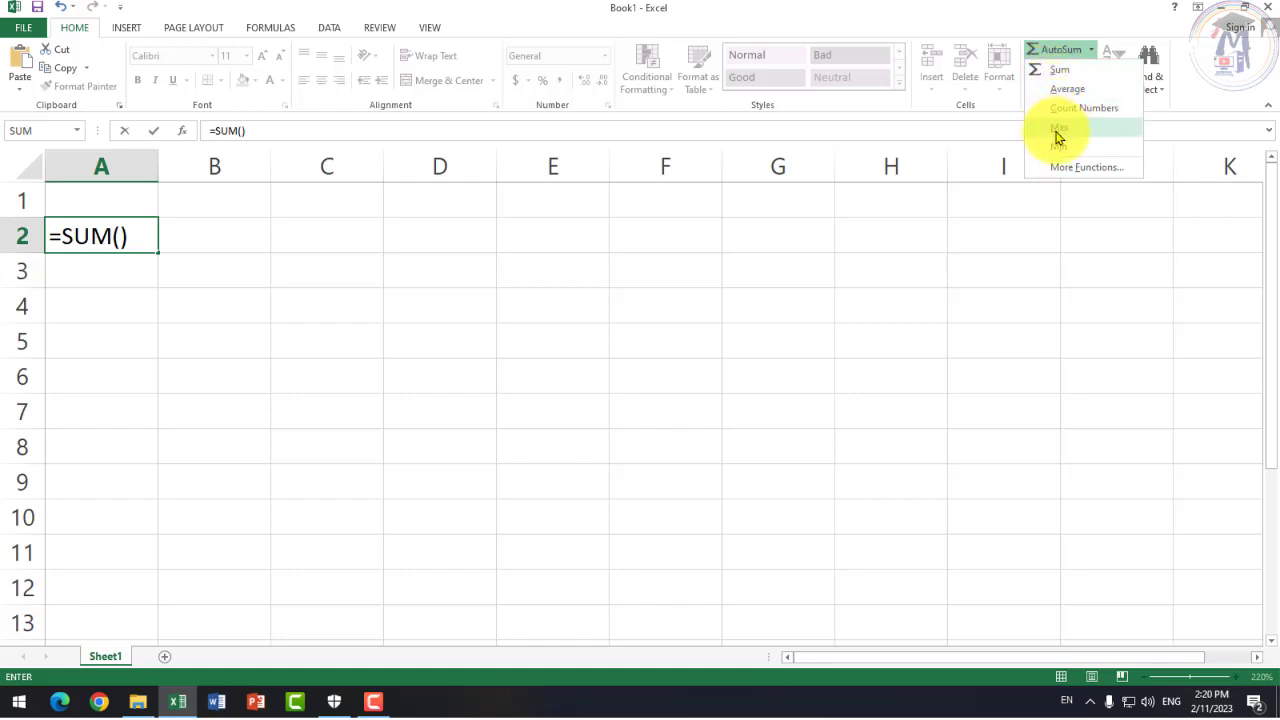
{"action": "left_click", "coordinate": [180, 242]}
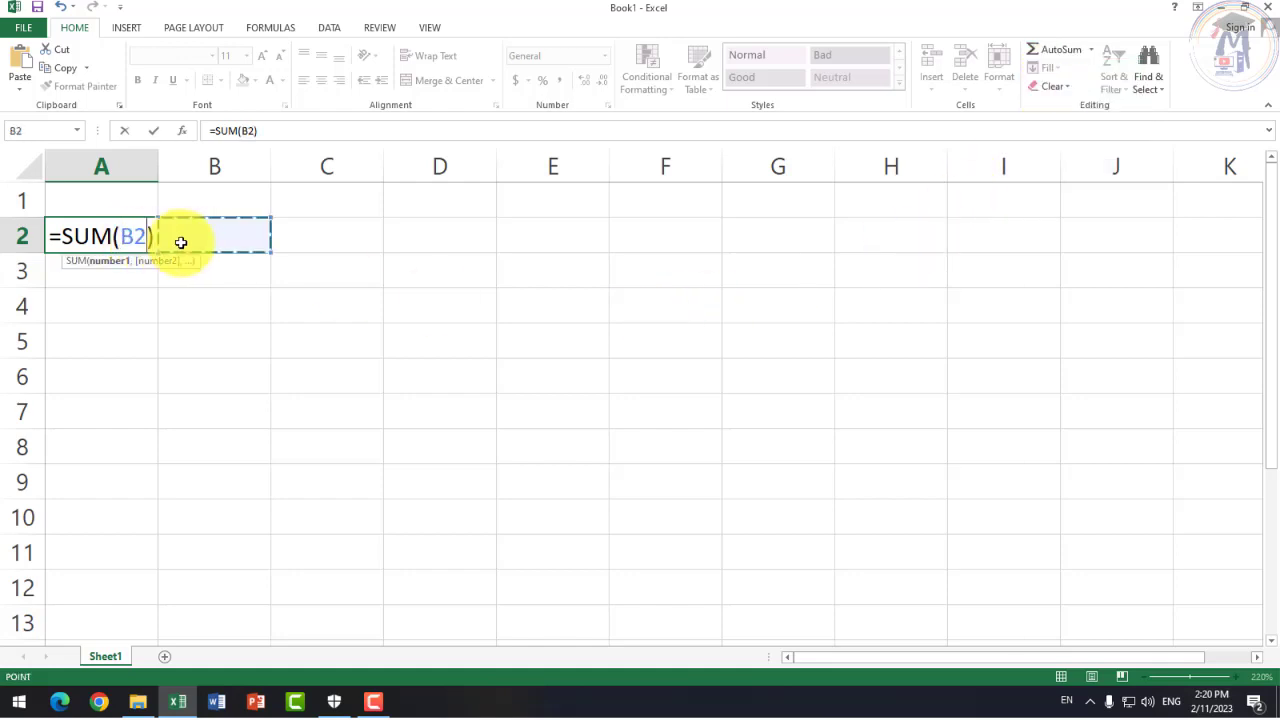
{"action": "key", "text": "Escape"}
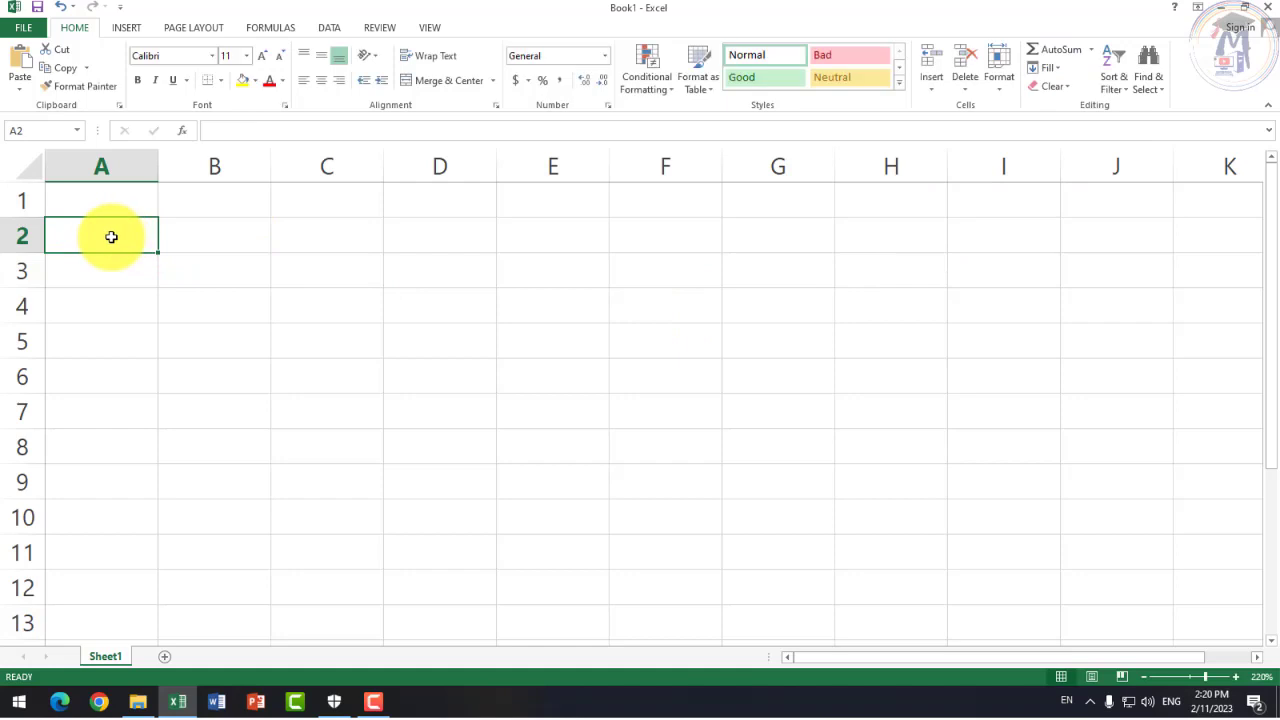
Step: Zoom the sheet to 265% and select cell A2 for the first heading
{"action": "left_click", "coordinate": [438, 303]}
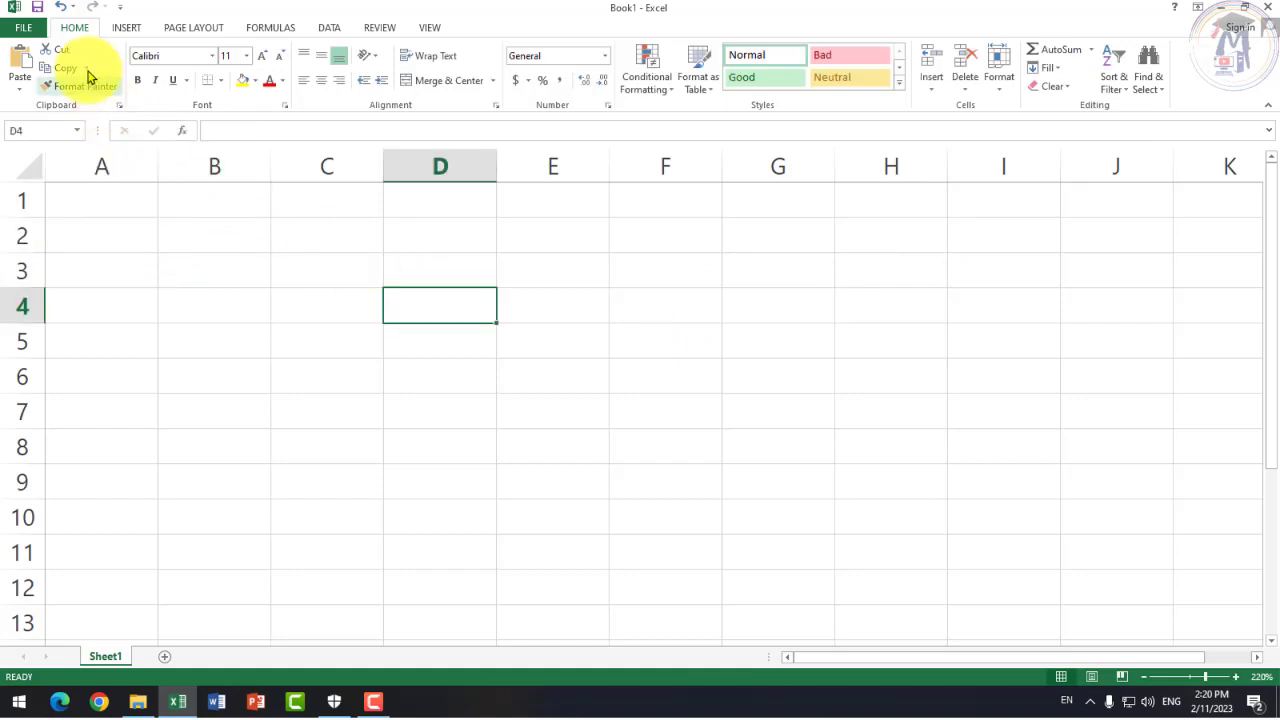
{"action": "left_click", "coordinate": [174, 249]}
{"action": "scroll", "coordinate": [93, 268], "scroll_direction": "up", "scroll_amount": 3}
{"action": "left_click", "coordinate": [150, 261]}
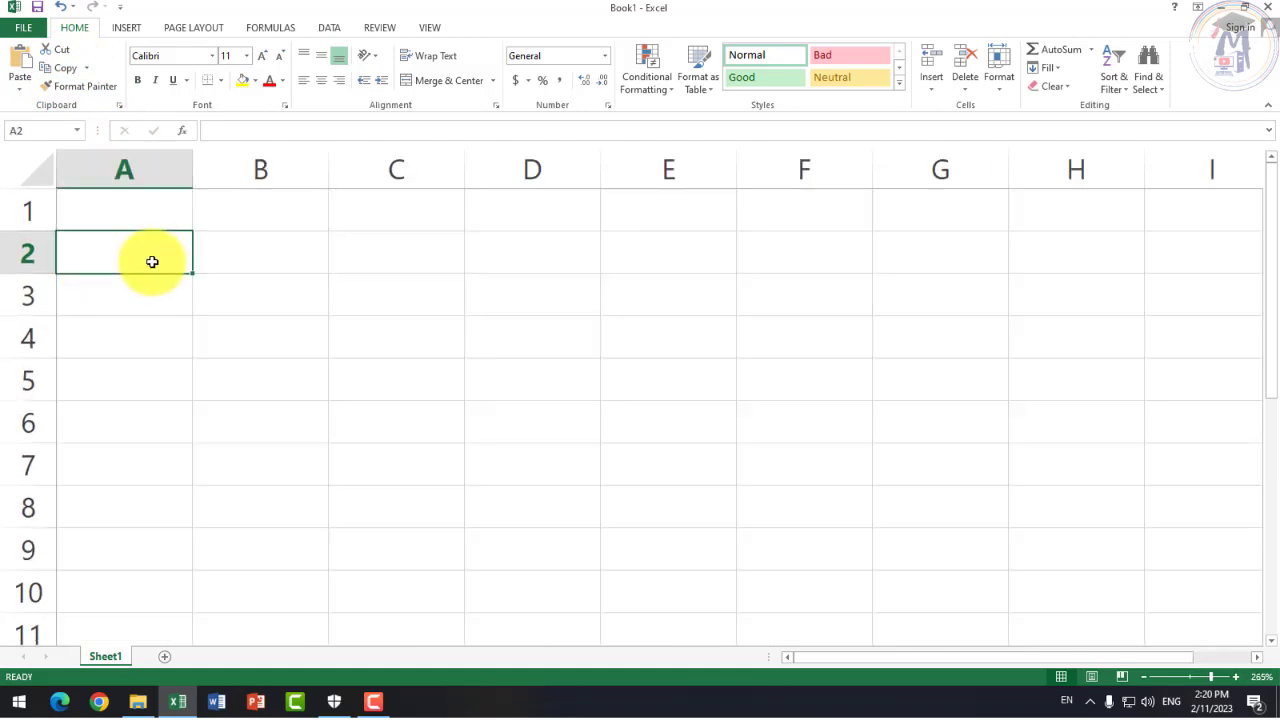
Step: Enter S.no, Name and Address across A2:C2, then select those heading cells
{"action": "type", "text": "S.n"}
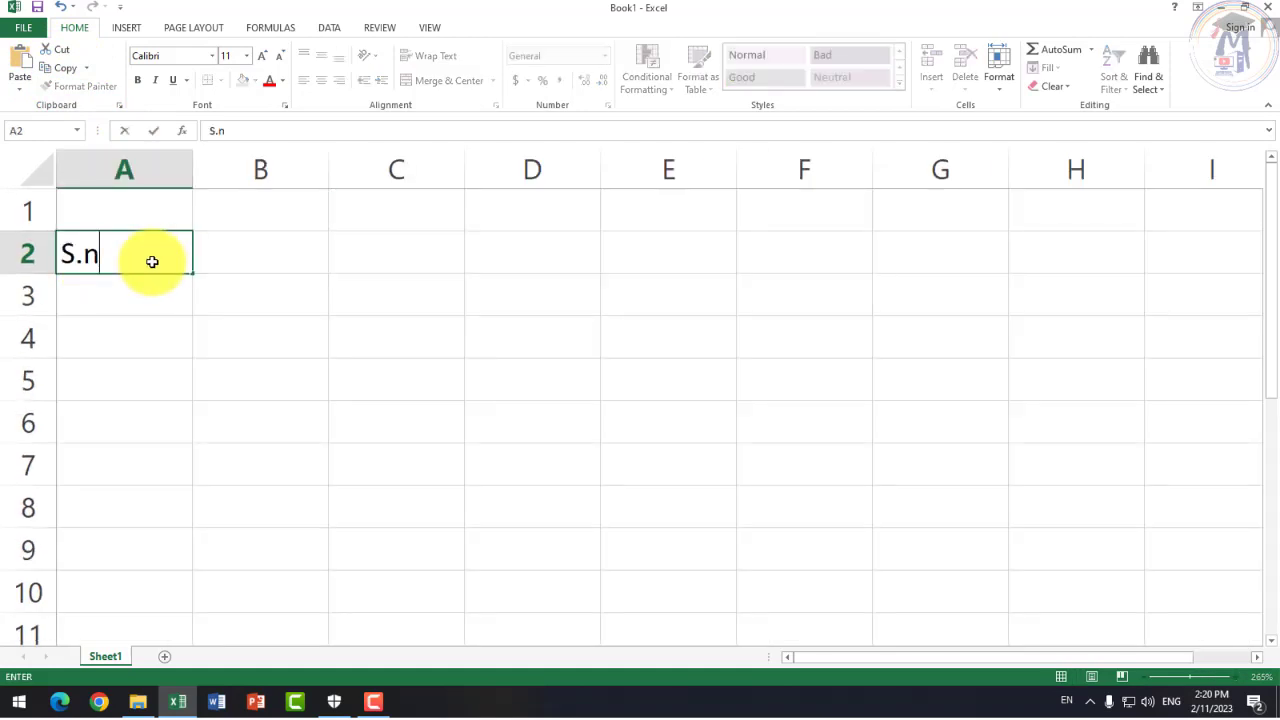
{"action": "type", "text": "o"}
{"action": "key", "text": "Tab"}
{"action": "type", "text": "Name"}
{"action": "key", "text": "Tab"}
{"action": "type", "text": "A"}
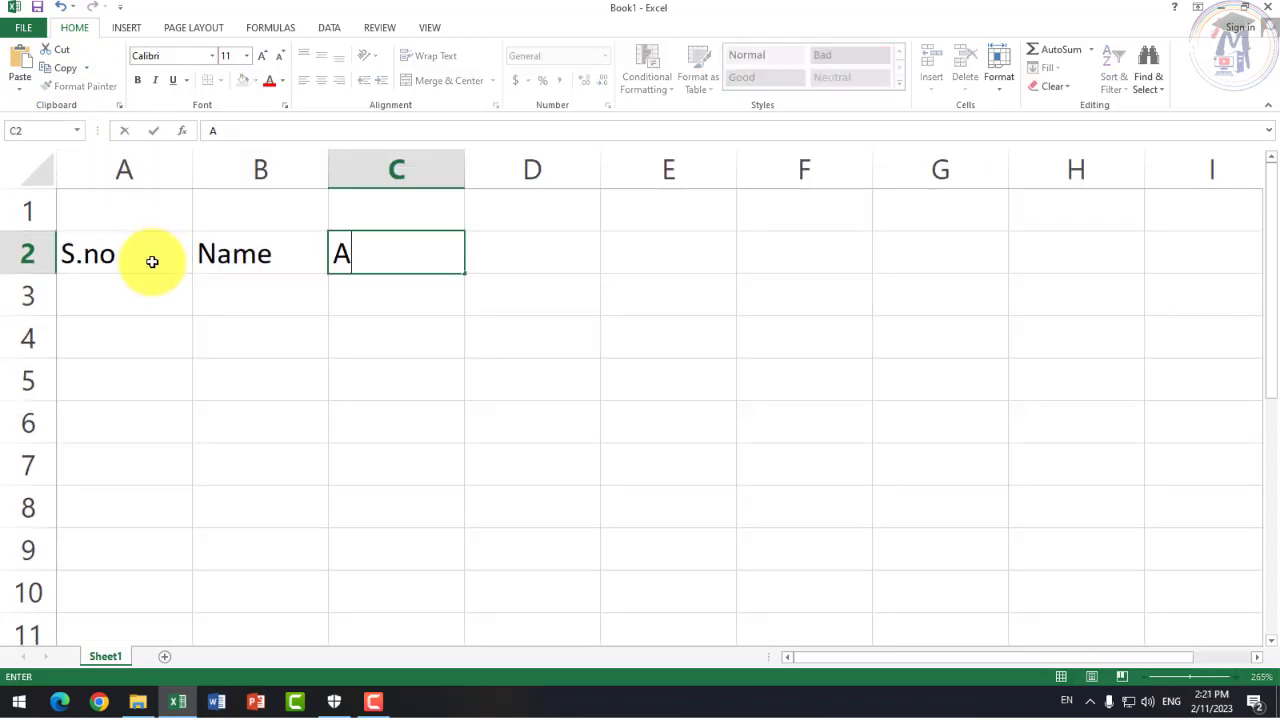
{"action": "key", "text": "XF86AudioRaiseVolume"}
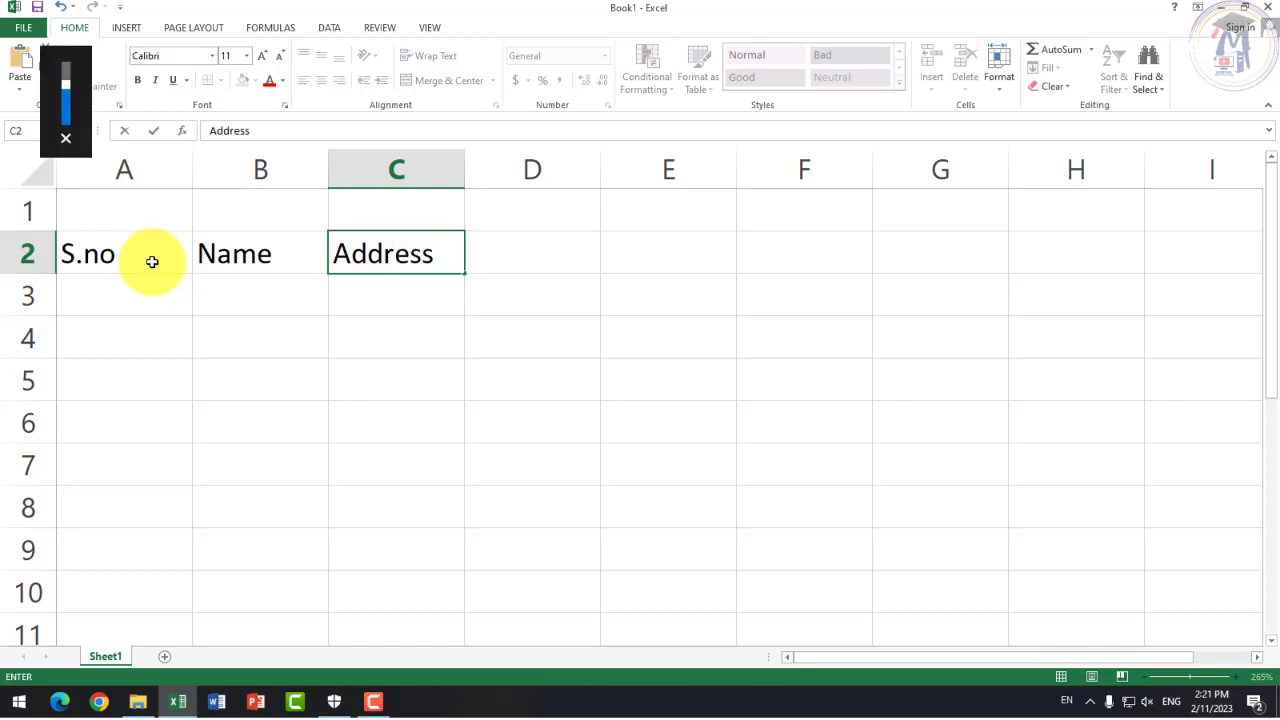
{"action": "key", "text": "Return"}
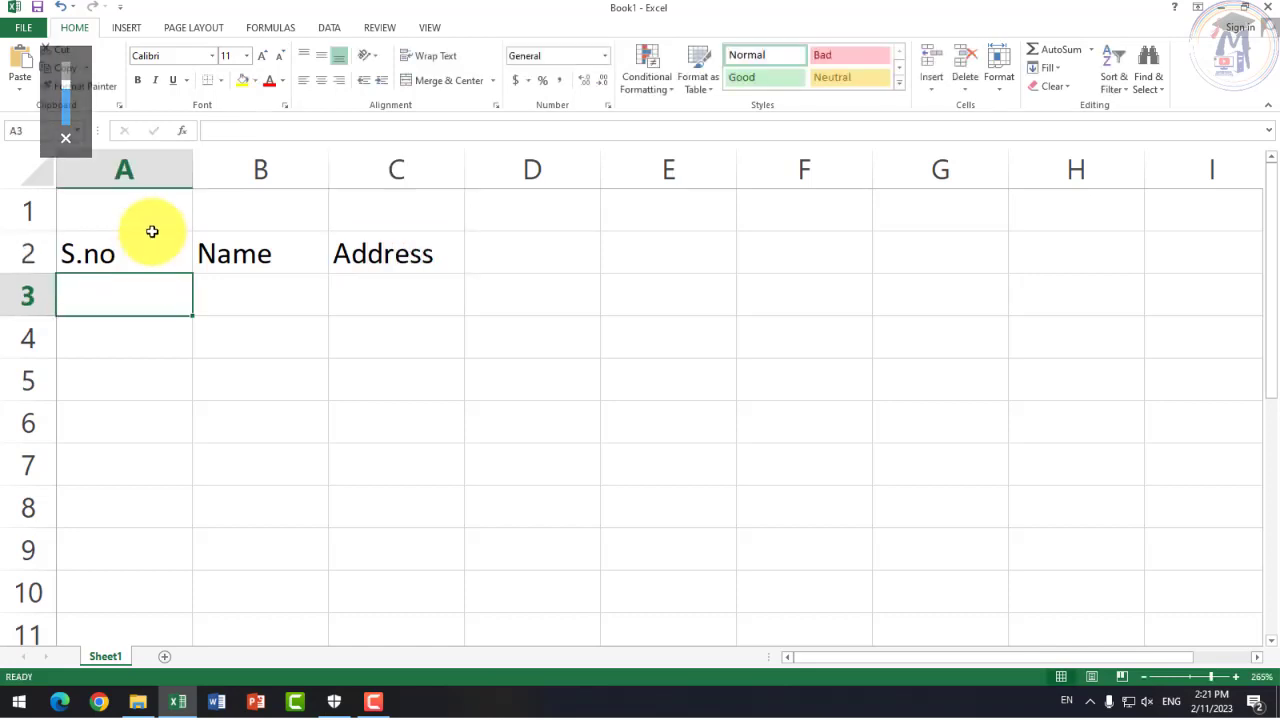
{"action": "left_click_drag", "start_coordinate": [132, 250], "coordinate": [366, 248]}
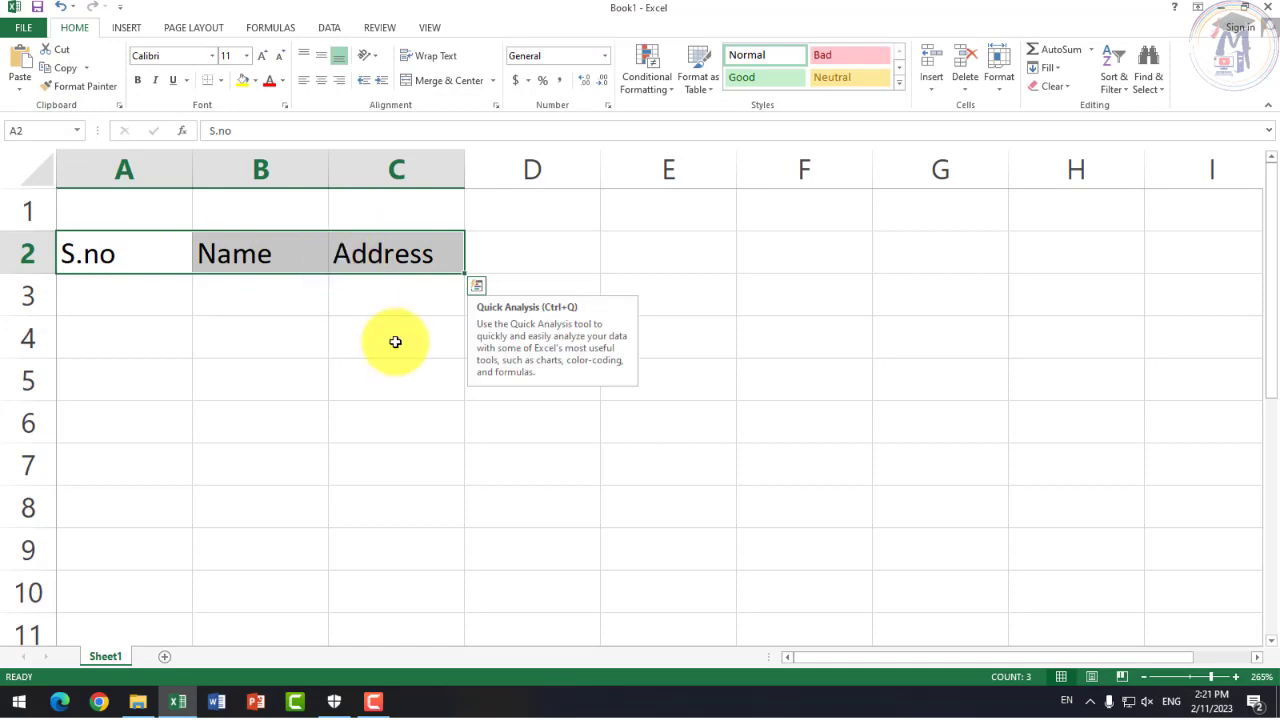
Step: Enter serial numbers 1, 2 and 3 in A3:A5
{"action": "left_click", "coordinate": [168, 293]}
{"action": "type", "text": "1 2"}
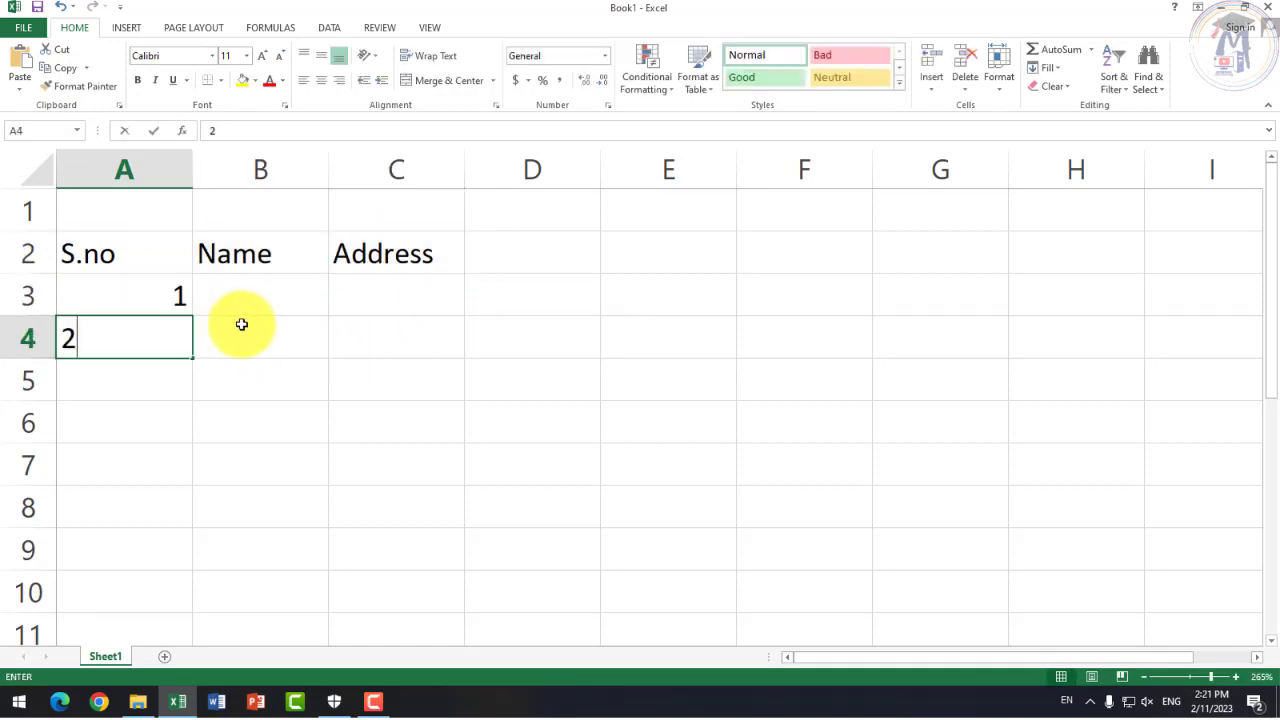
{"action": "key", "text": "Return"}
{"action": "type", "text": "3"}
{"action": "key", "text": "Return"}
{"action": "key", "text": "Up"}
{"action": "key", "text": "Up"}
{"action": "key", "text": "Up"}
{"action": "key", "text": "Right"}
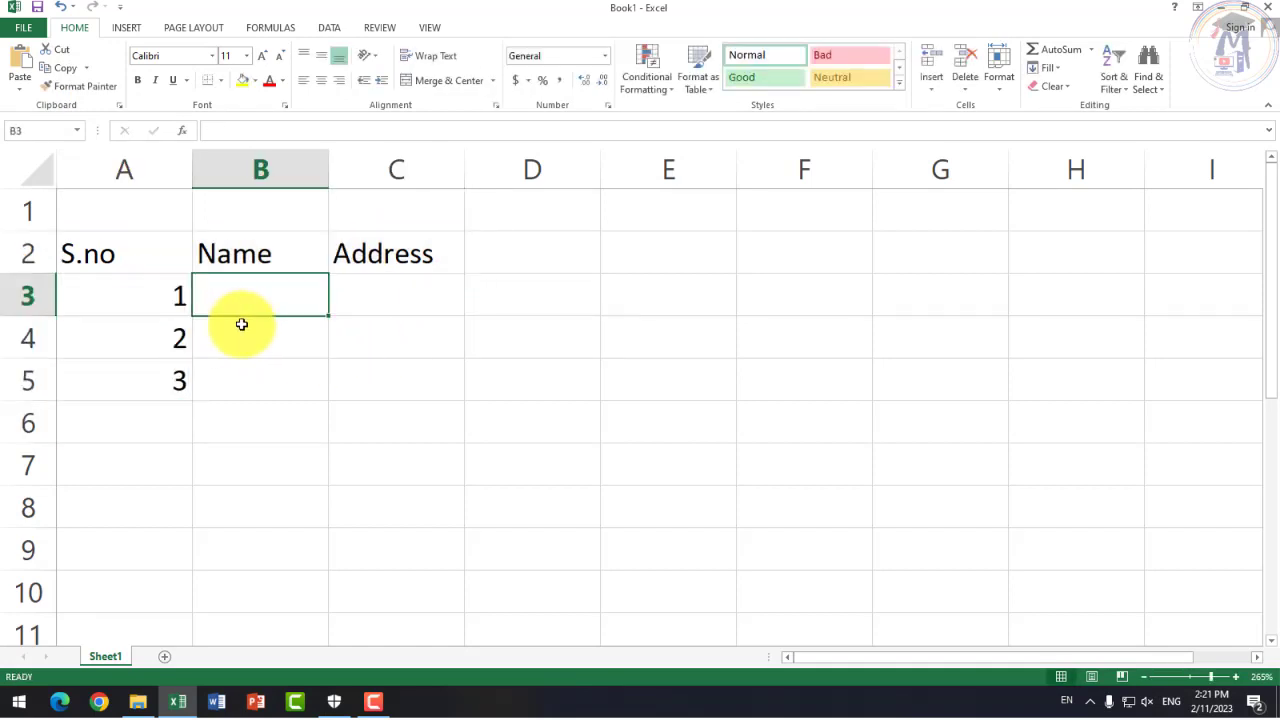
Step: Enter the names Rajesh, Ajay and Brijesh in B3:B5
{"action": "type", "text": "Rajesh"}
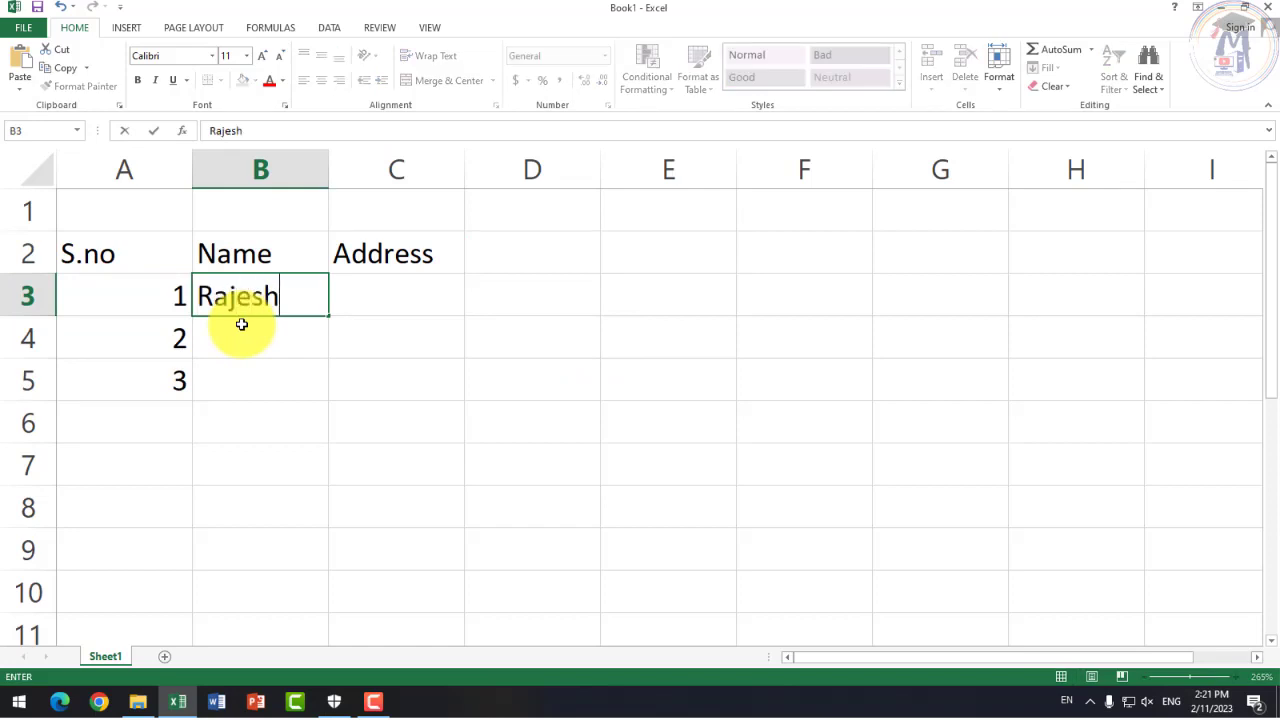
{"action": "key", "text": "Return"}
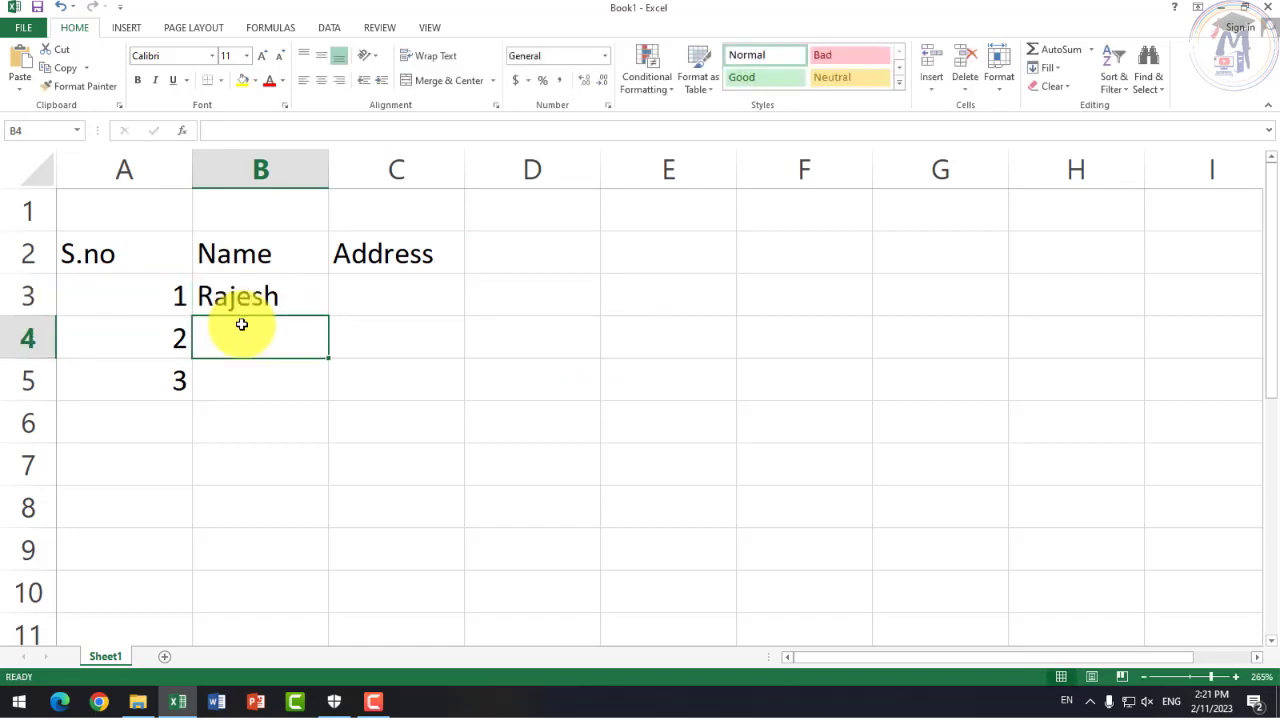
{"action": "type", "text": "Ajay"}
{"action": "key", "text": "Return"}
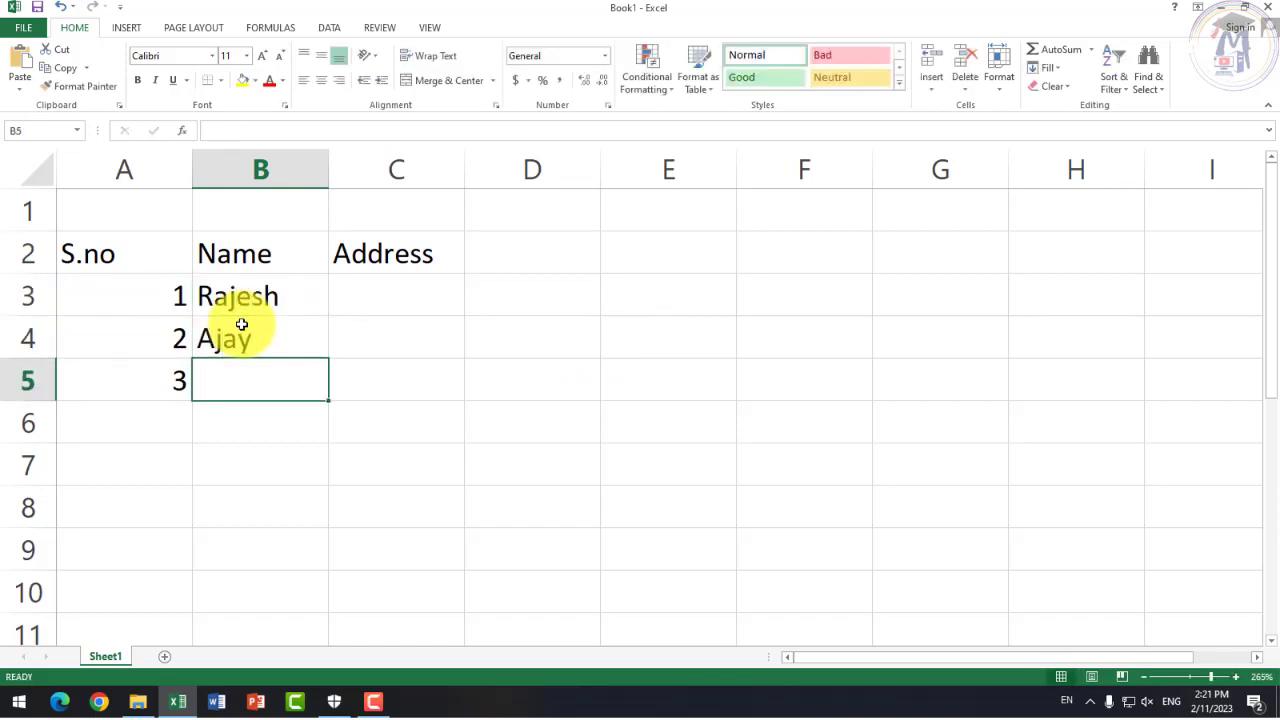
{"action": "type", "text": "Bri"}
{"action": "key", "text": "Up"}
{"action": "key", "text": "Up"}
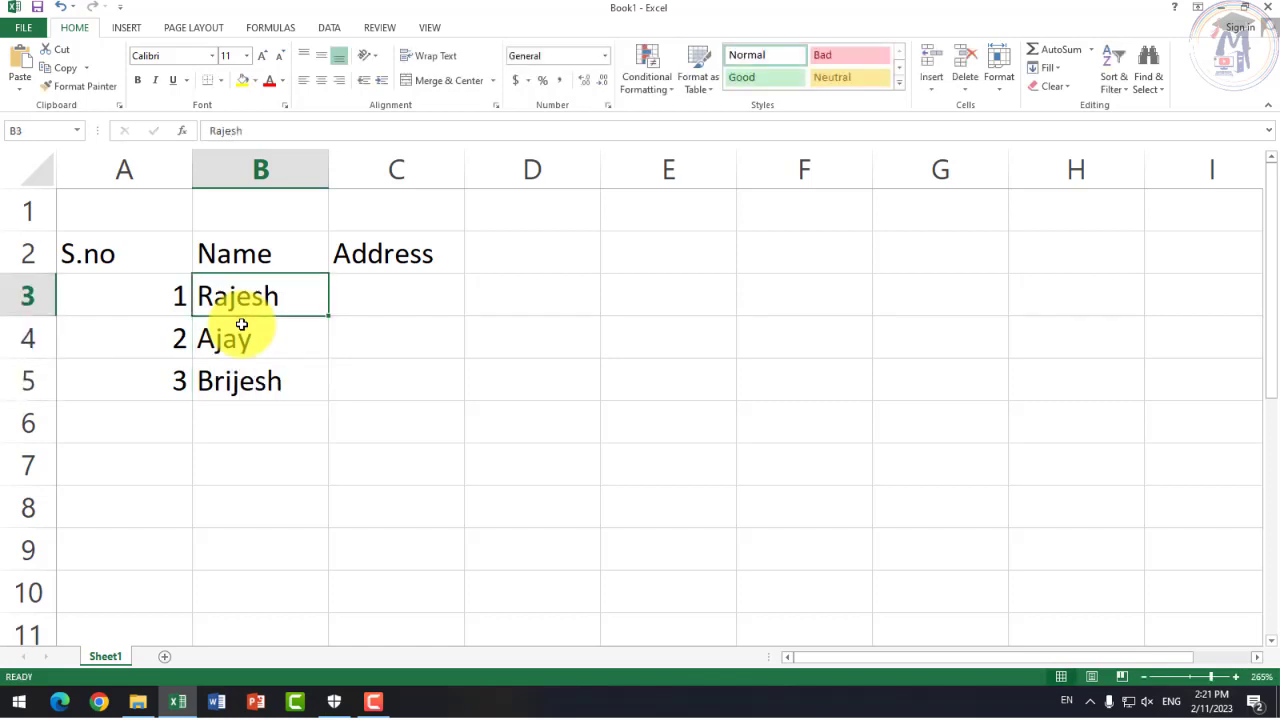
Step: Enter the addresses Chhindwara, Bhopal and Chhindwara in C3:C5
{"action": "key", "text": "Up"}
{"action": "key", "text": "Right"}
{"action": "key", "text": "Down"}
{"action": "type", "text": "Ch"}
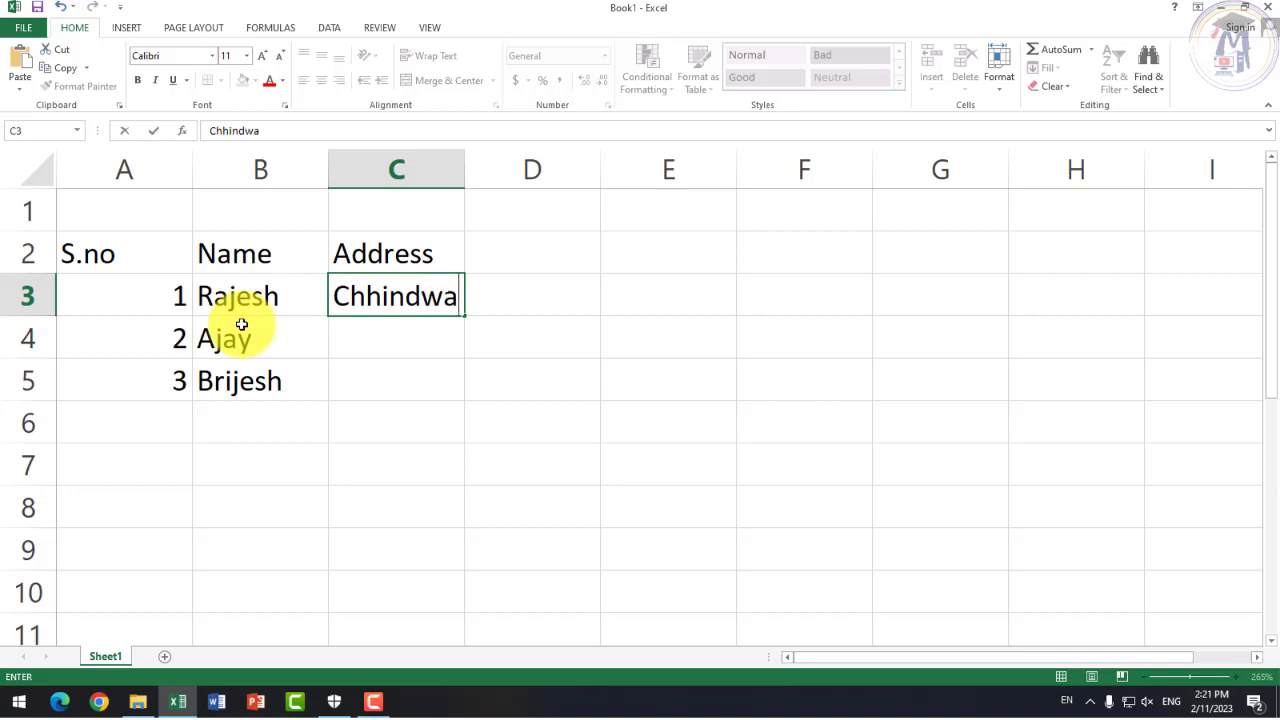
{"action": "key", "text": "Return"}
{"action": "type", "text": "Bhopal"}
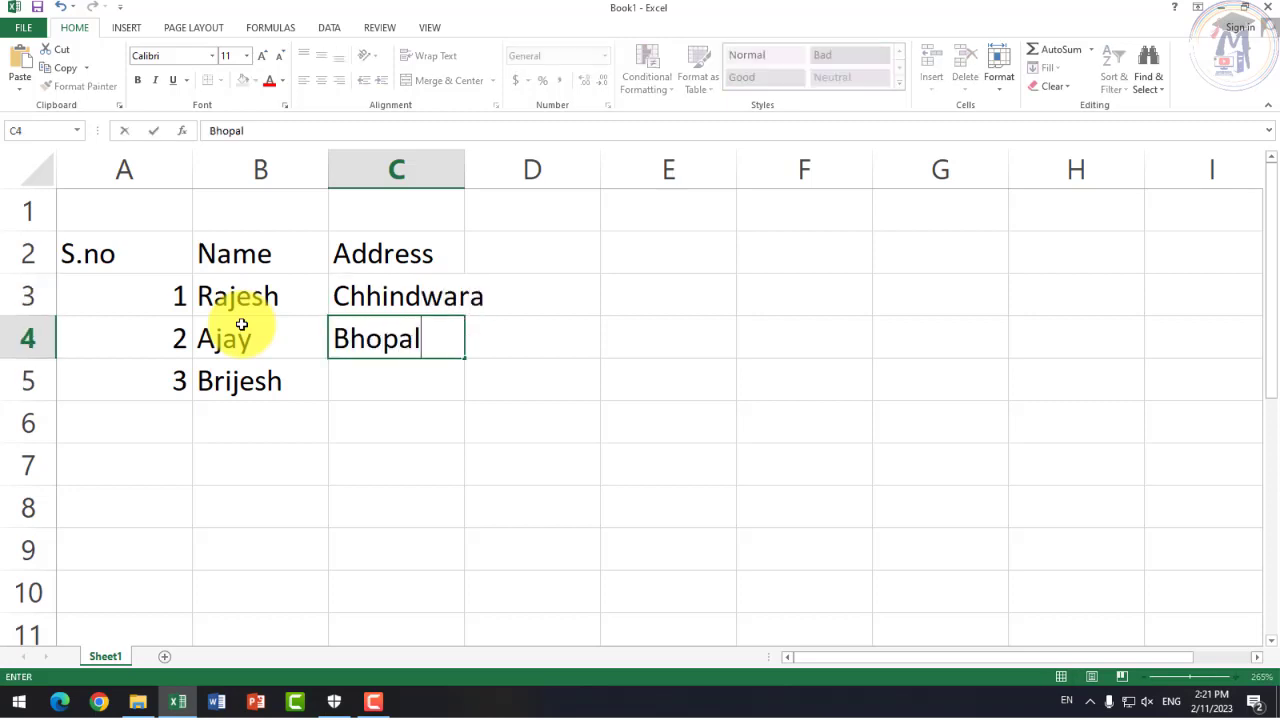
{"action": "key", "text": "Return"}
{"action": "type", "text": "hh"}
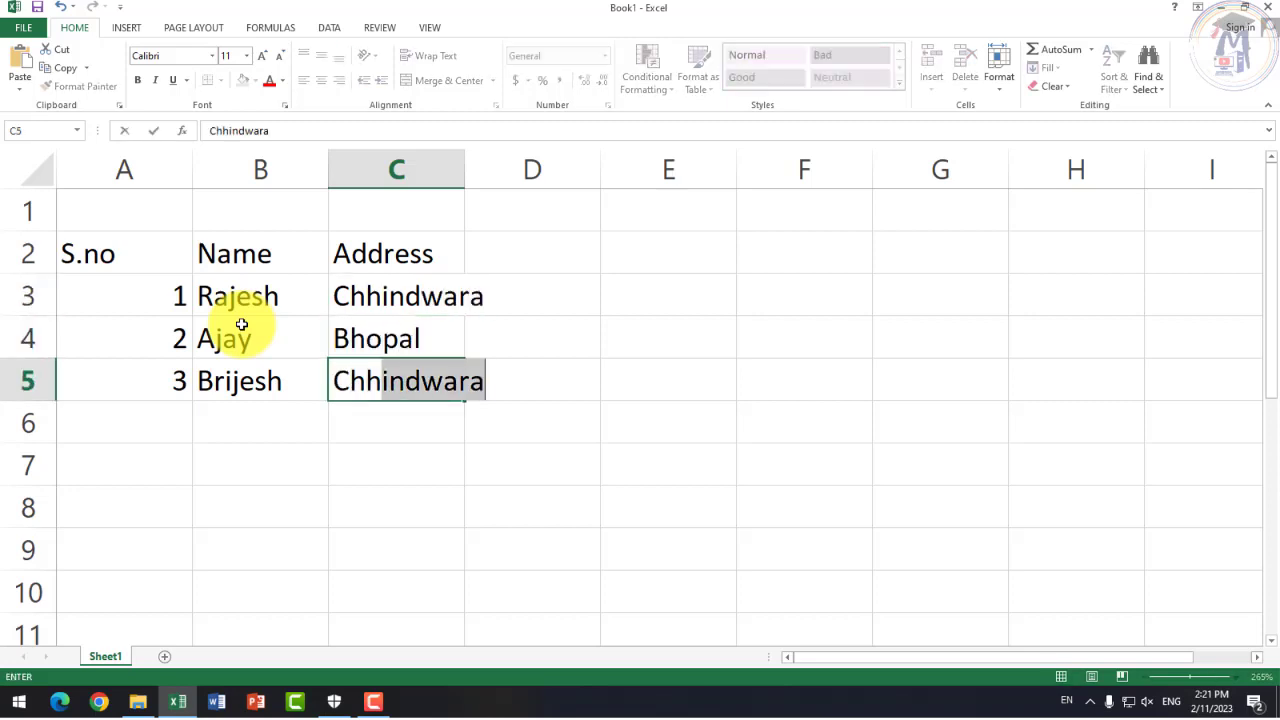
{"action": "type", "text": "i"}
{"action": "key", "text": "Return"}
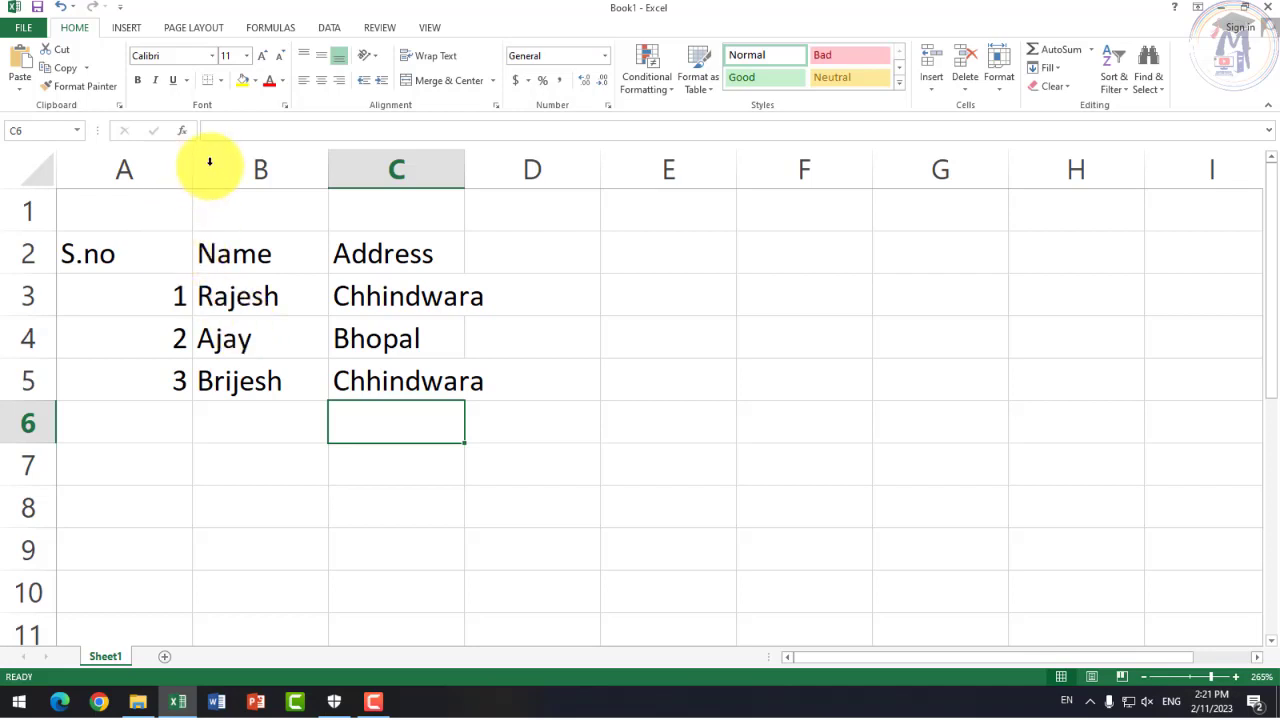
Step: Narrow column B, widen column C, and make the A2:C2 headings bold
{"action": "left_click_drag", "start_coordinate": [324, 165], "coordinate": [304, 165]}
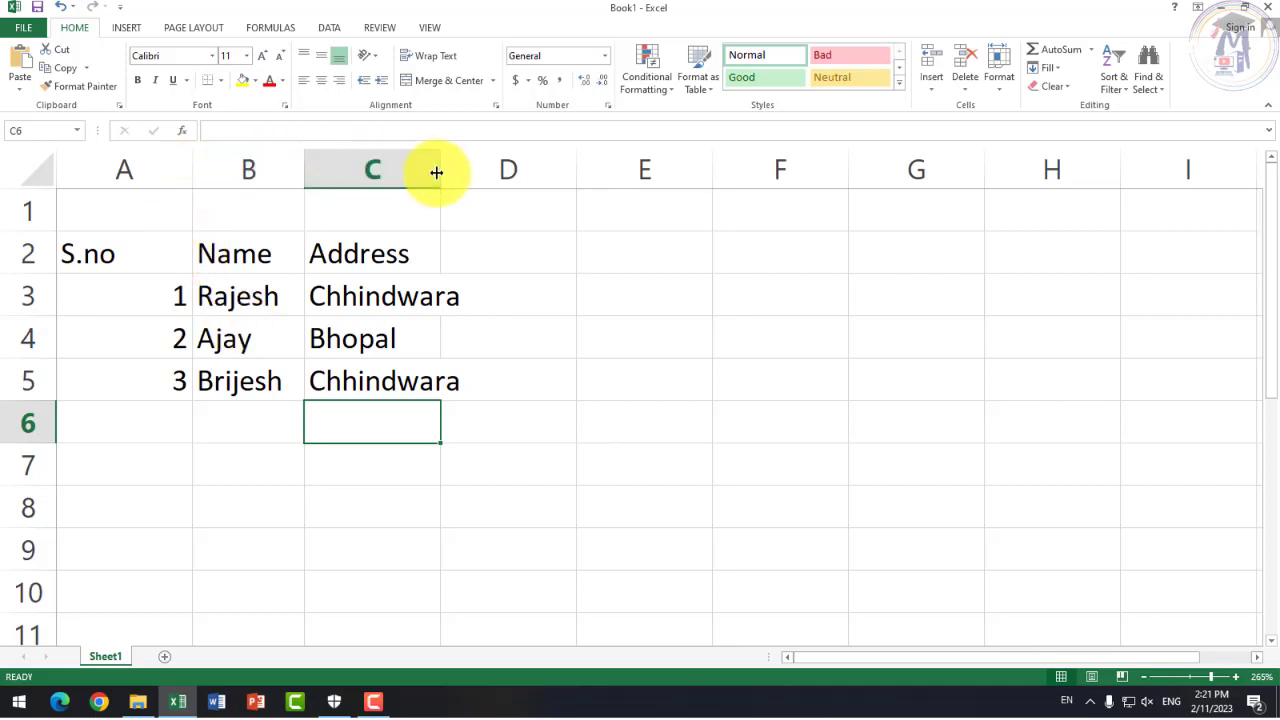
{"action": "left_click_drag", "start_coordinate": [440, 168], "coordinate": [477, 168]}
{"action": "left_click_drag", "start_coordinate": [149, 262], "coordinate": [366, 252]}
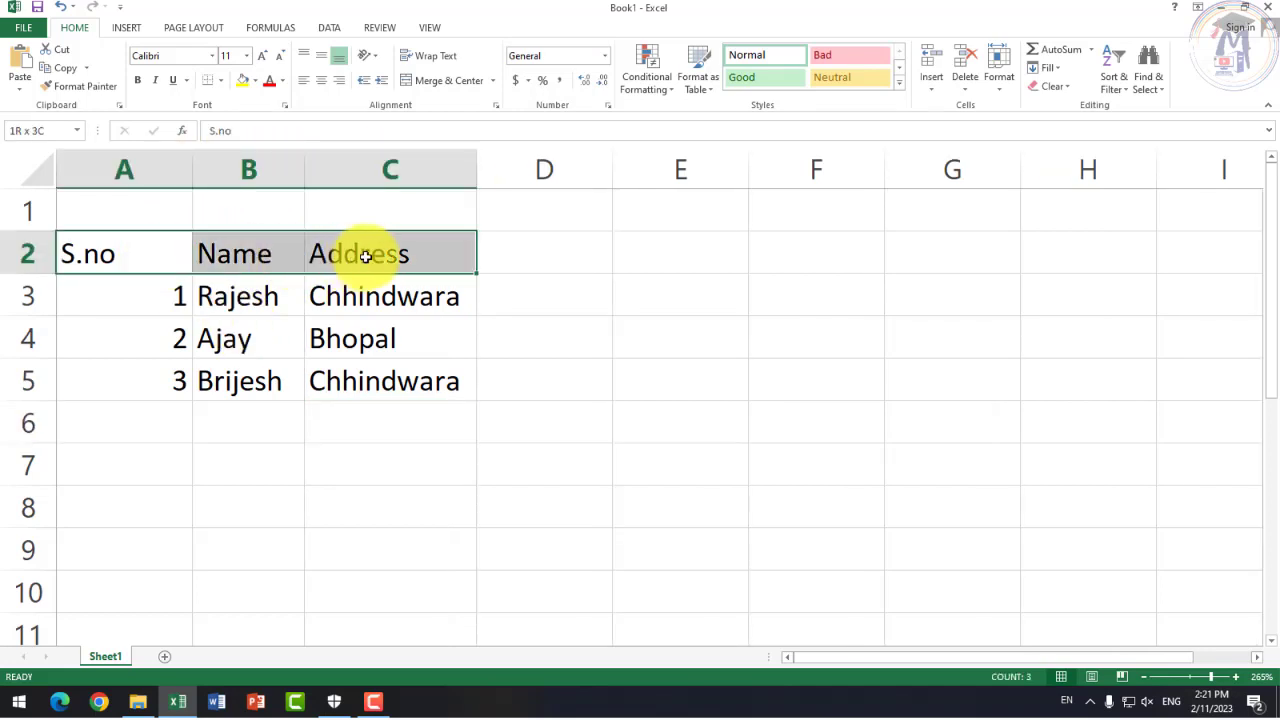
{"action": "left_click", "coordinate": [139, 82]}
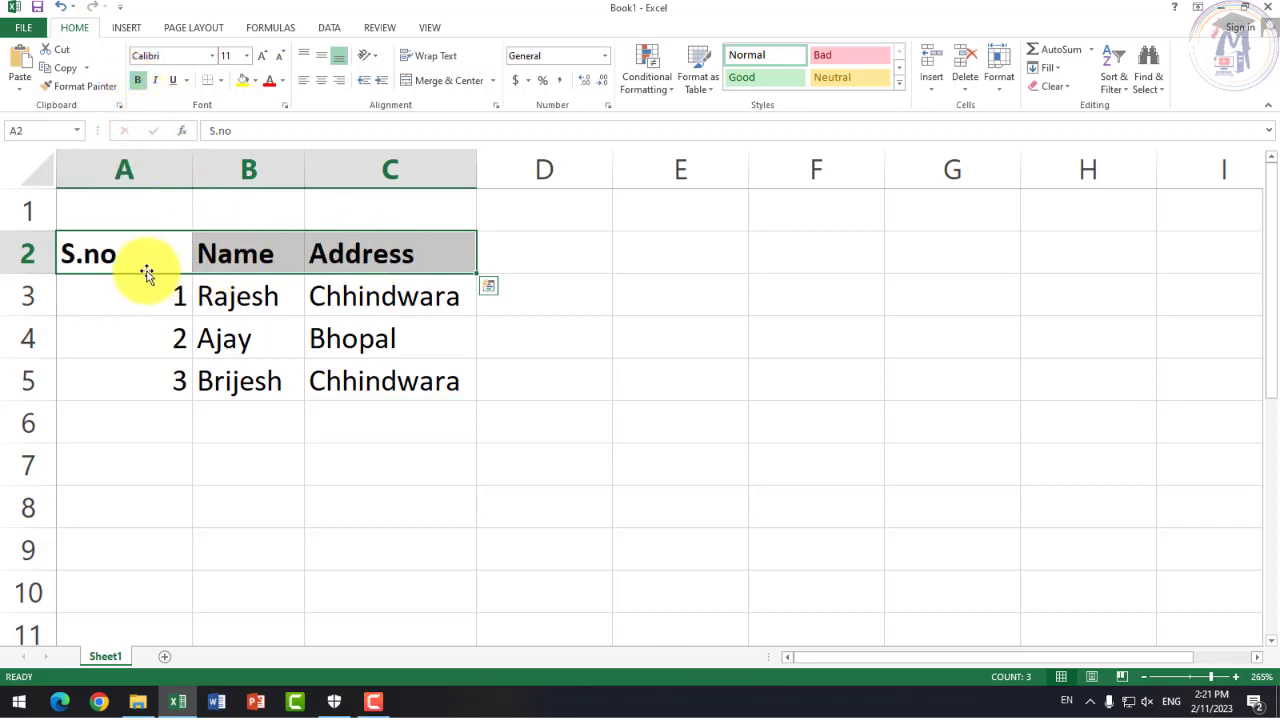
Step: Apply All Borders to the whole table A2:C5
{"action": "left_click_drag", "start_coordinate": [106, 288], "coordinate": [414, 383]}
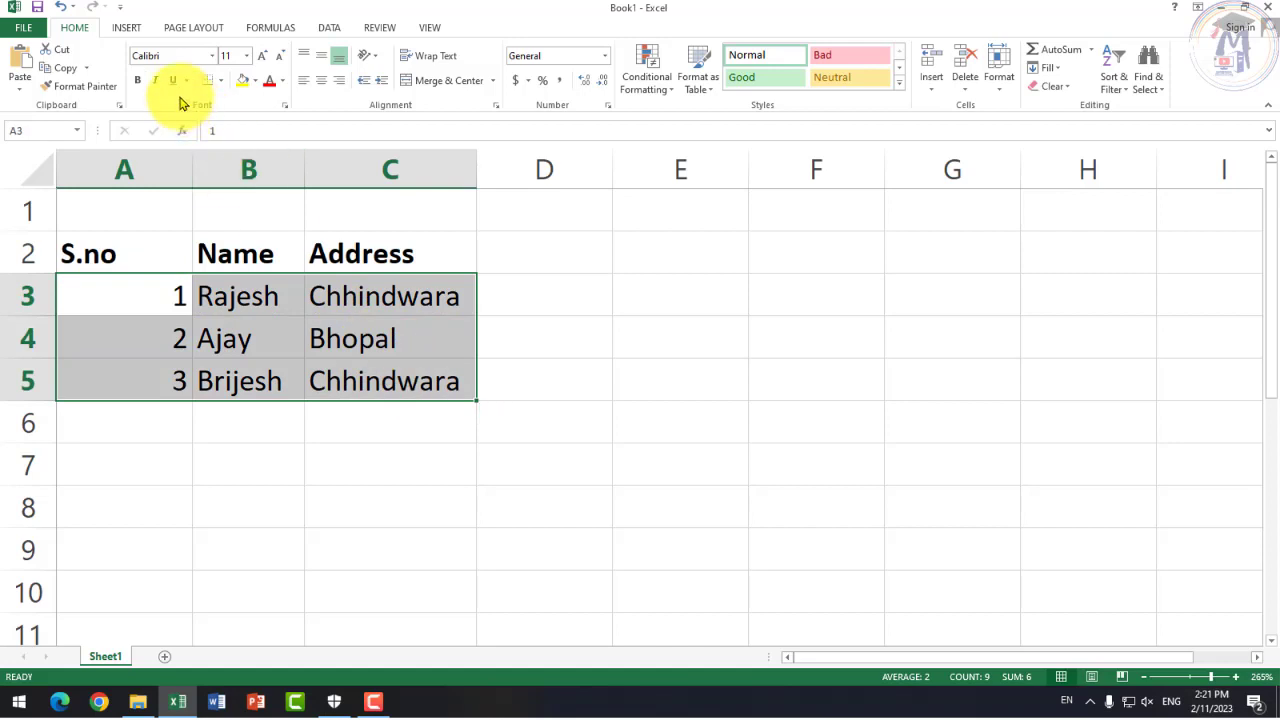
{"action": "mouse_move", "coordinate": [160, 250]}
{"action": "left_mouse_down"}
{"action": "mouse_move", "coordinate": [366, 337]}
{"action": "mouse_move", "coordinate": [400, 383]}
{"action": "left_mouse_up"}
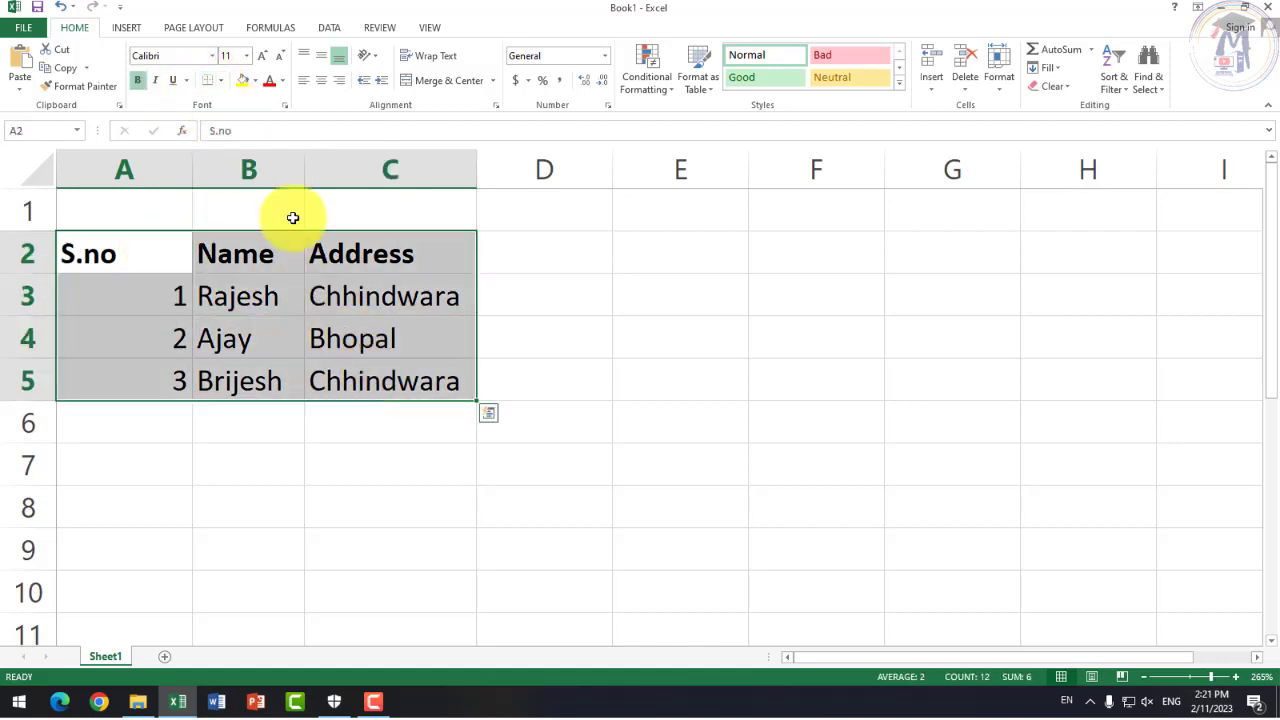
{"action": "left_click", "coordinate": [221, 82]}
{"action": "left_click", "coordinate": [243, 220]}
{"action": "left_click", "coordinate": [238, 296]}
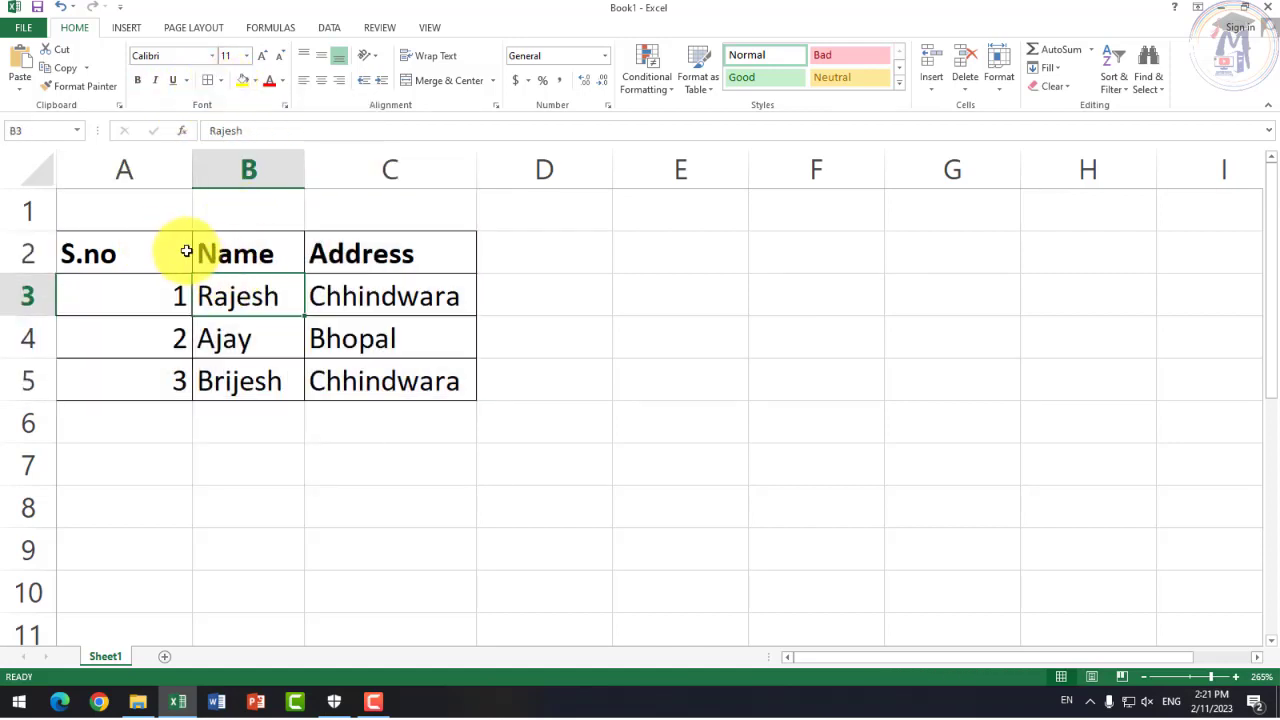
Step: Fill the table A2:C5 with light gold
{"action": "mouse_move", "coordinate": [173, 254]}
{"action": "left_mouse_down"}
{"action": "mouse_move", "coordinate": [371, 271]}
{"action": "mouse_move", "coordinate": [391, 377]}
{"action": "left_mouse_up"}
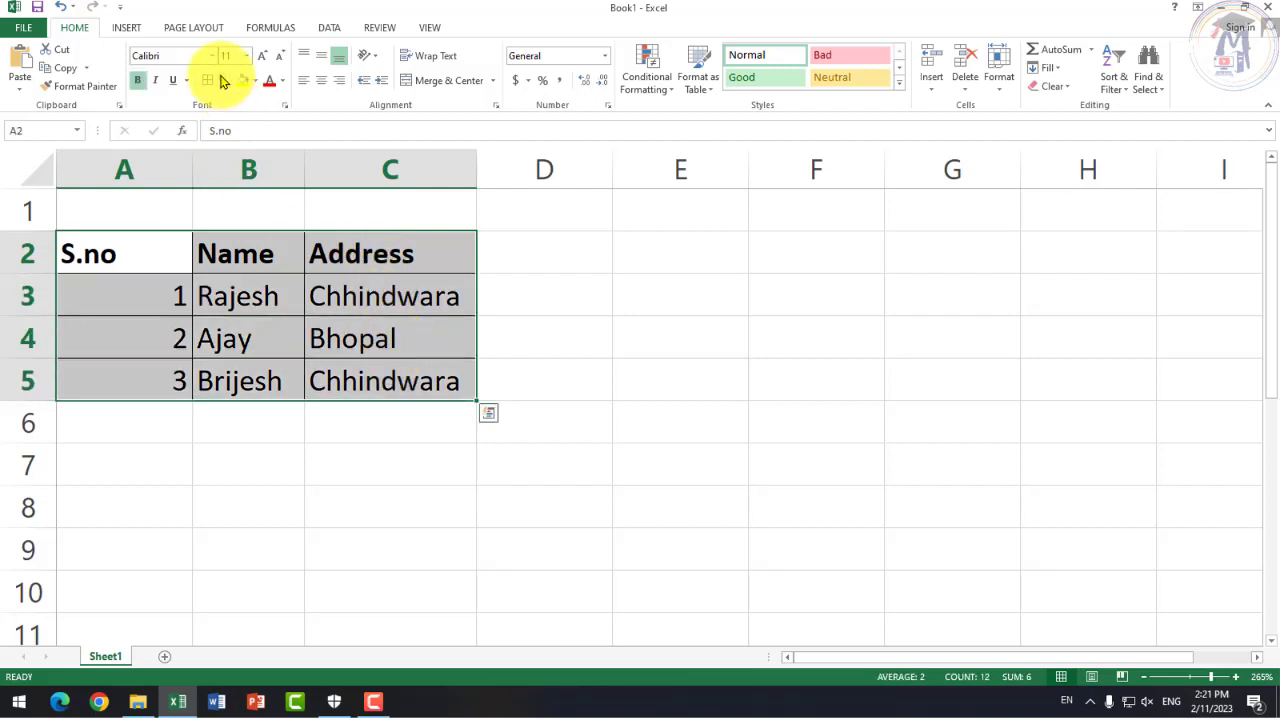
{"action": "left_click", "coordinate": [256, 82]}
{"action": "left_click", "coordinate": [336, 132]}
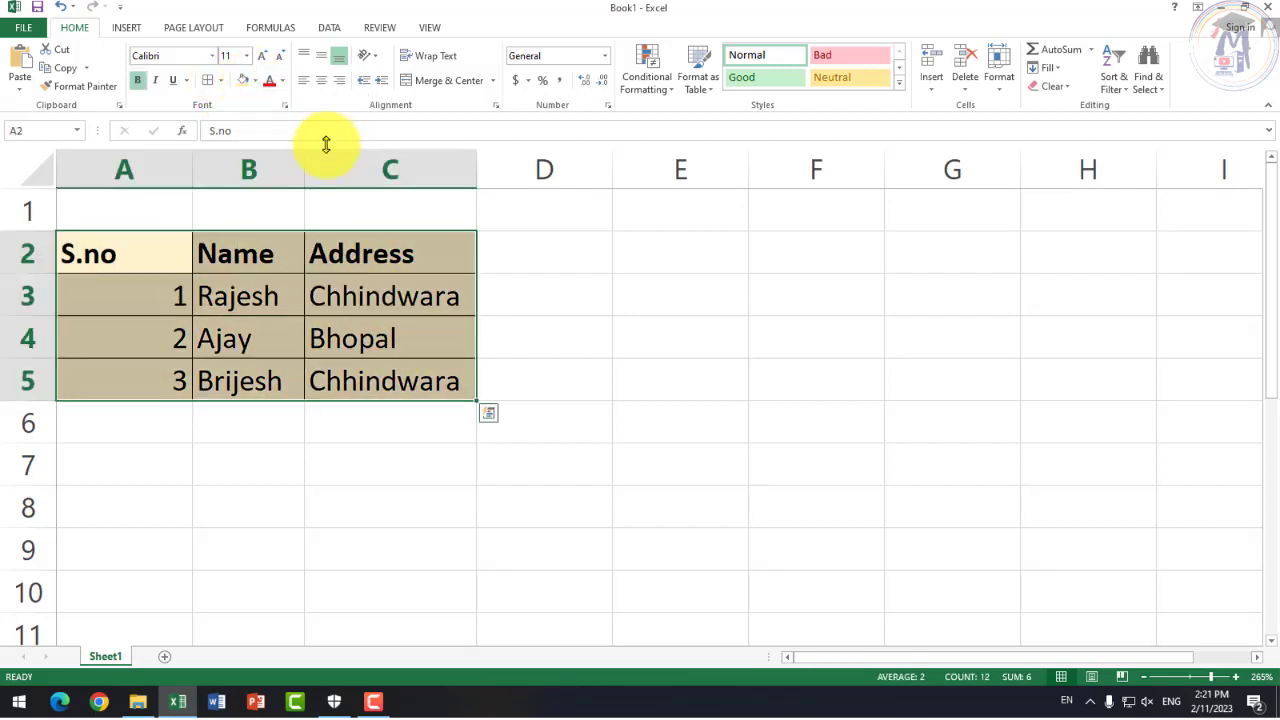
{"action": "left_click", "coordinate": [193, 265]}
Step: Colour the A2:C2 heading text dark blue
{"action": "left_click_drag", "start_coordinate": [190, 265], "coordinate": [380, 252]}
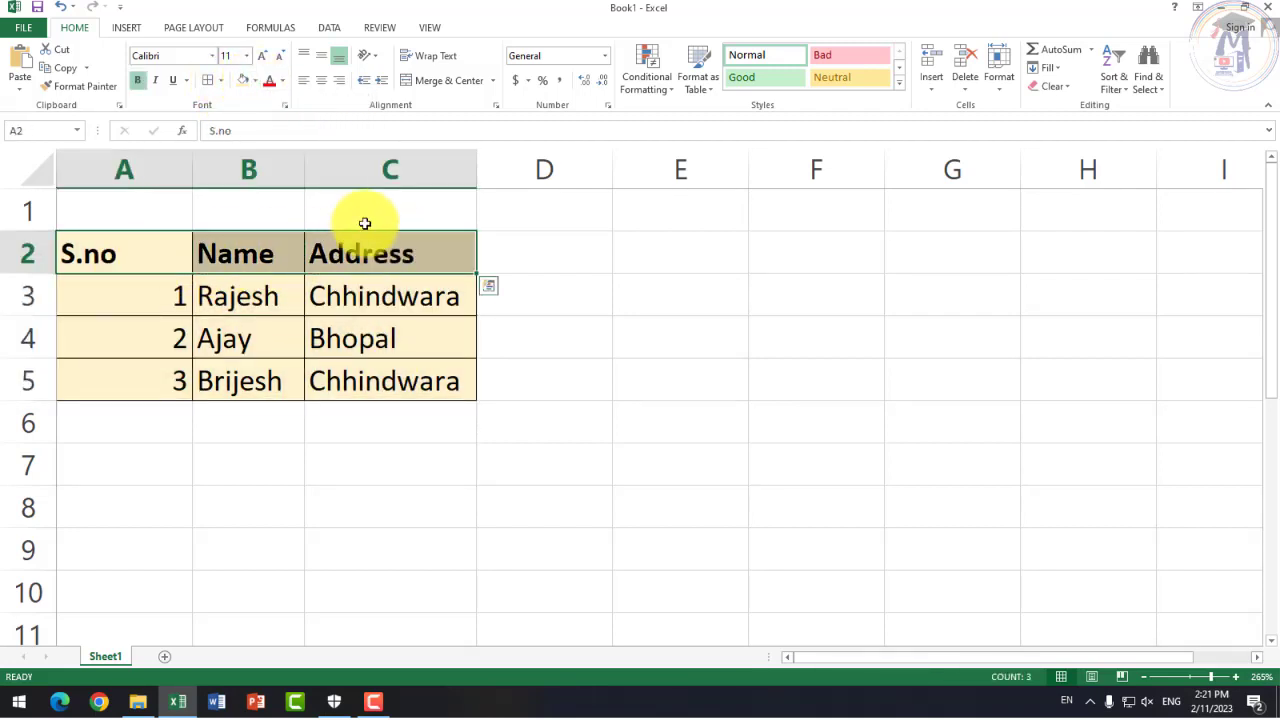
{"action": "left_click", "coordinate": [282, 85]}
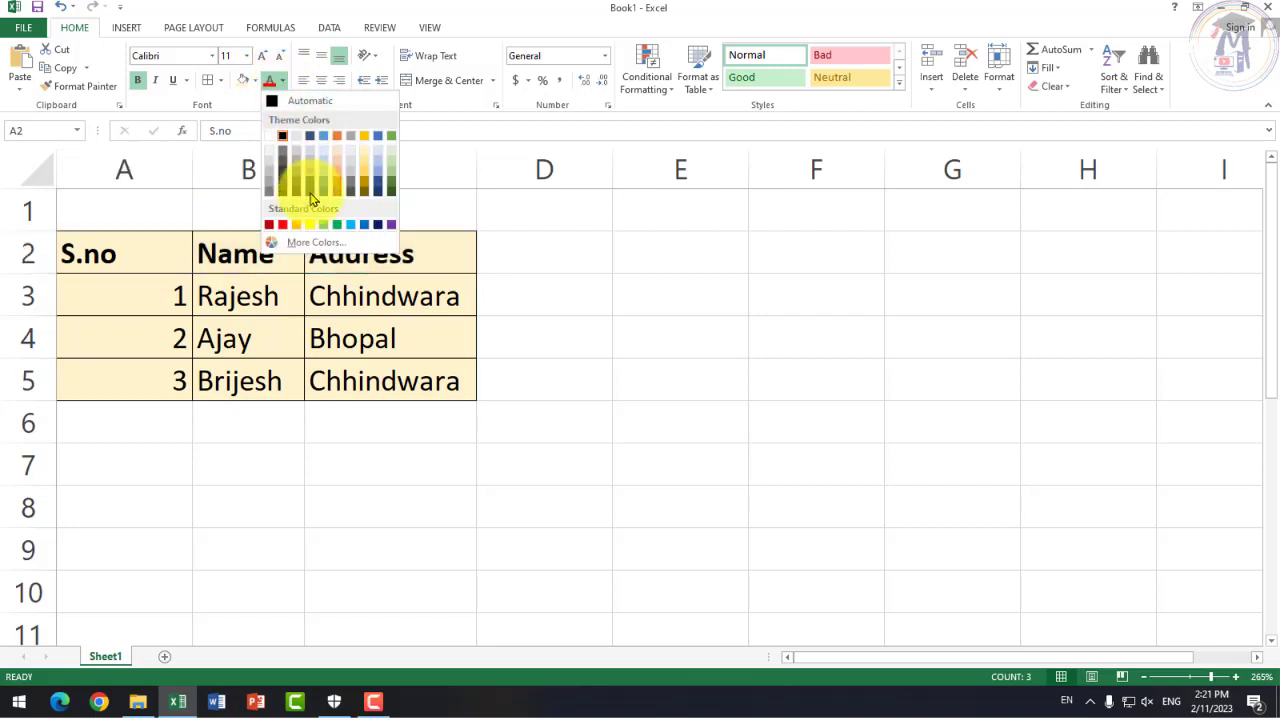
{"action": "left_click", "coordinate": [381, 224]}
{"action": "left_click", "coordinate": [356, 318]}
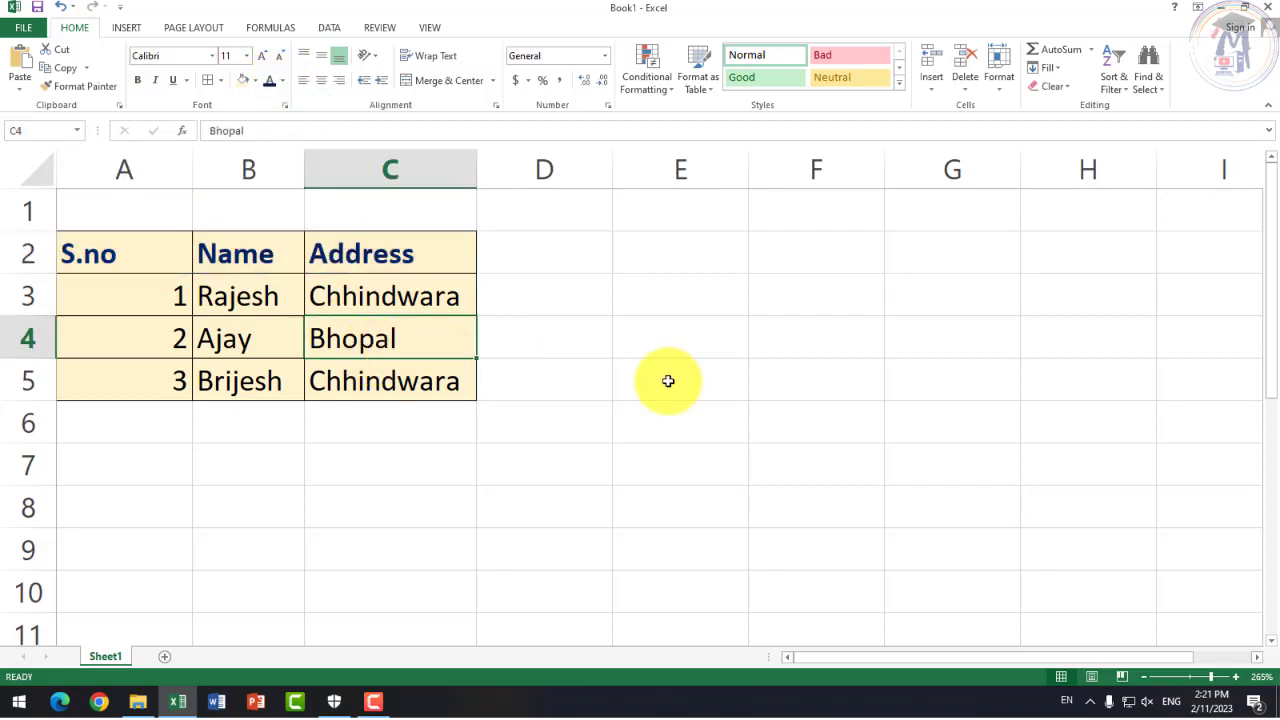
{"action": "left_click", "coordinate": [670, 382]}
{"action": "left_click", "coordinate": [712, 418]}
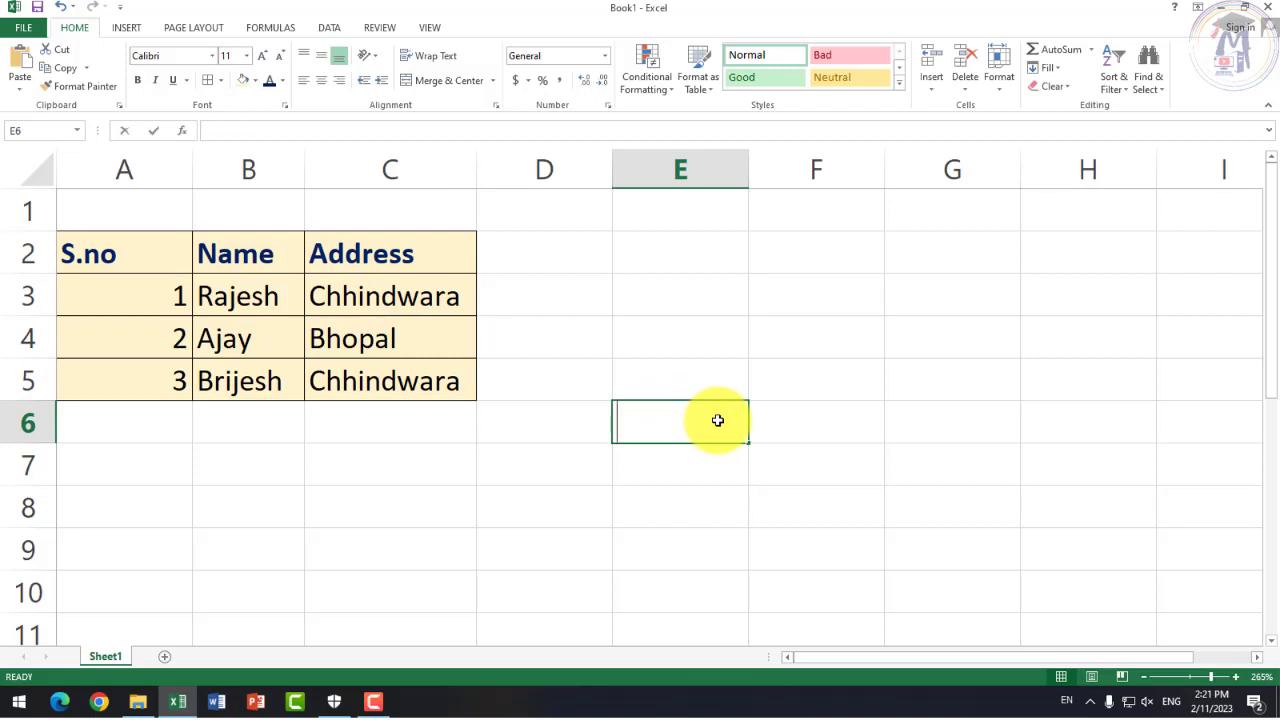
Step: Enter Emp ID, EMP Name and Salary in E6:G6, replacing a mistaken S.no entry
{"action": "type", "text": "S.no"}
{"action": "key", "text": "Tab"}
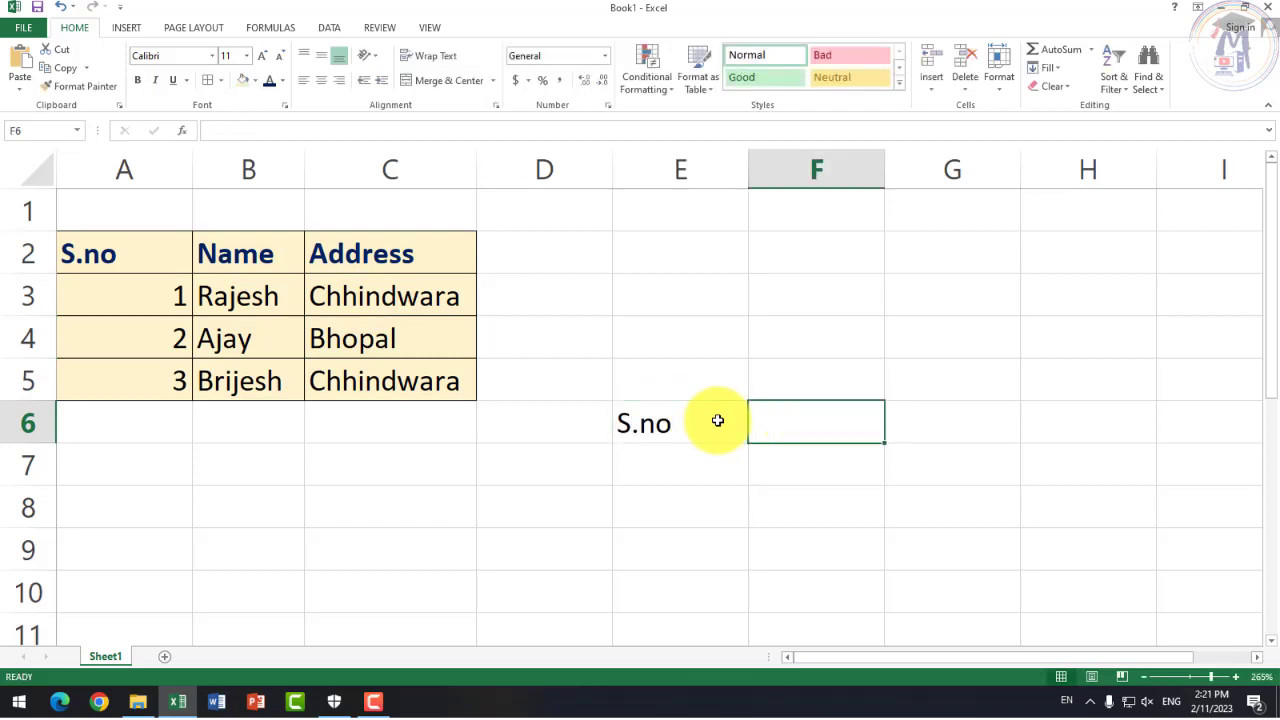
{"action": "left_click", "coordinate": [718, 421]}
{"action": "type", "text": "Emp ID"}
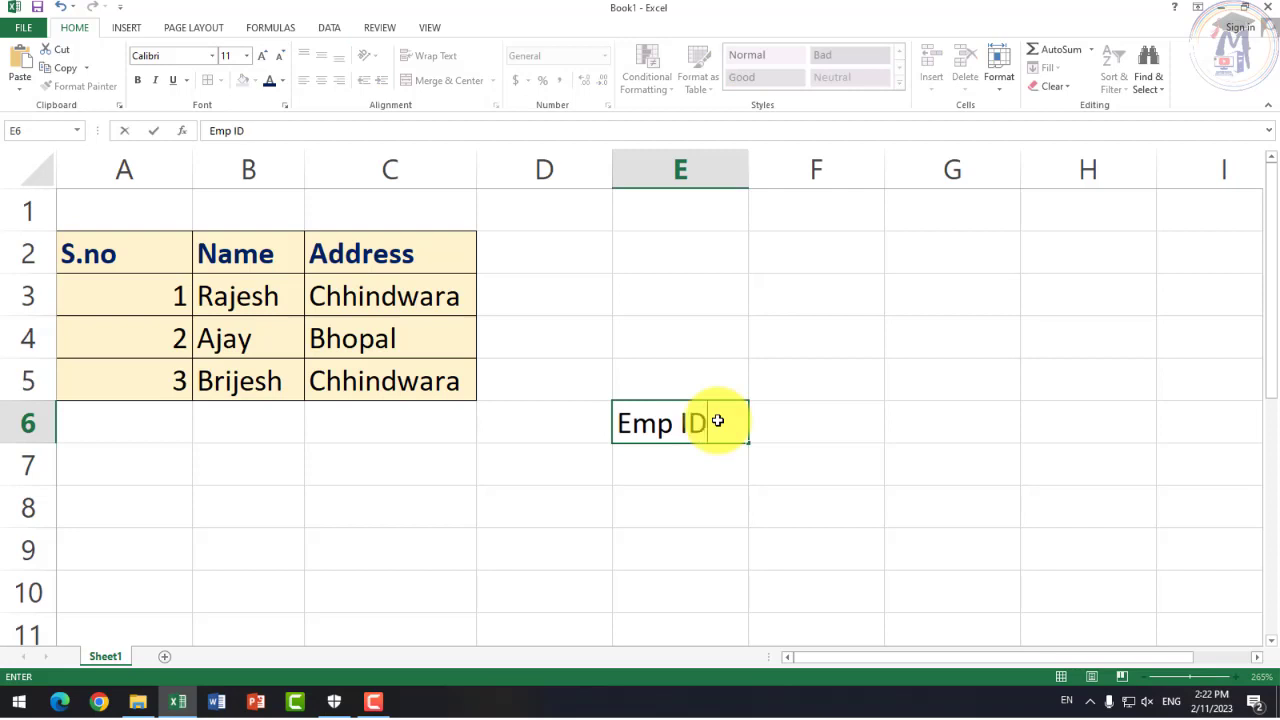
{"action": "key", "text": "Tab"}
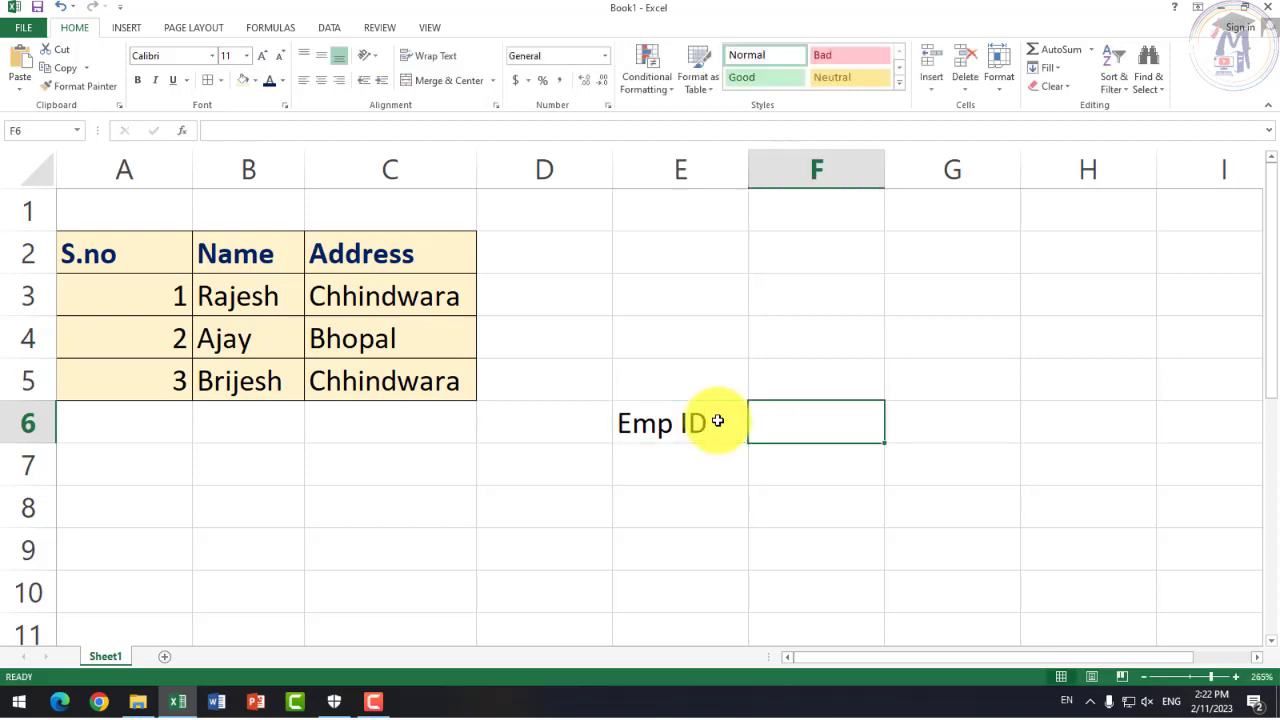
{"action": "type", "text": "EMP Name"}
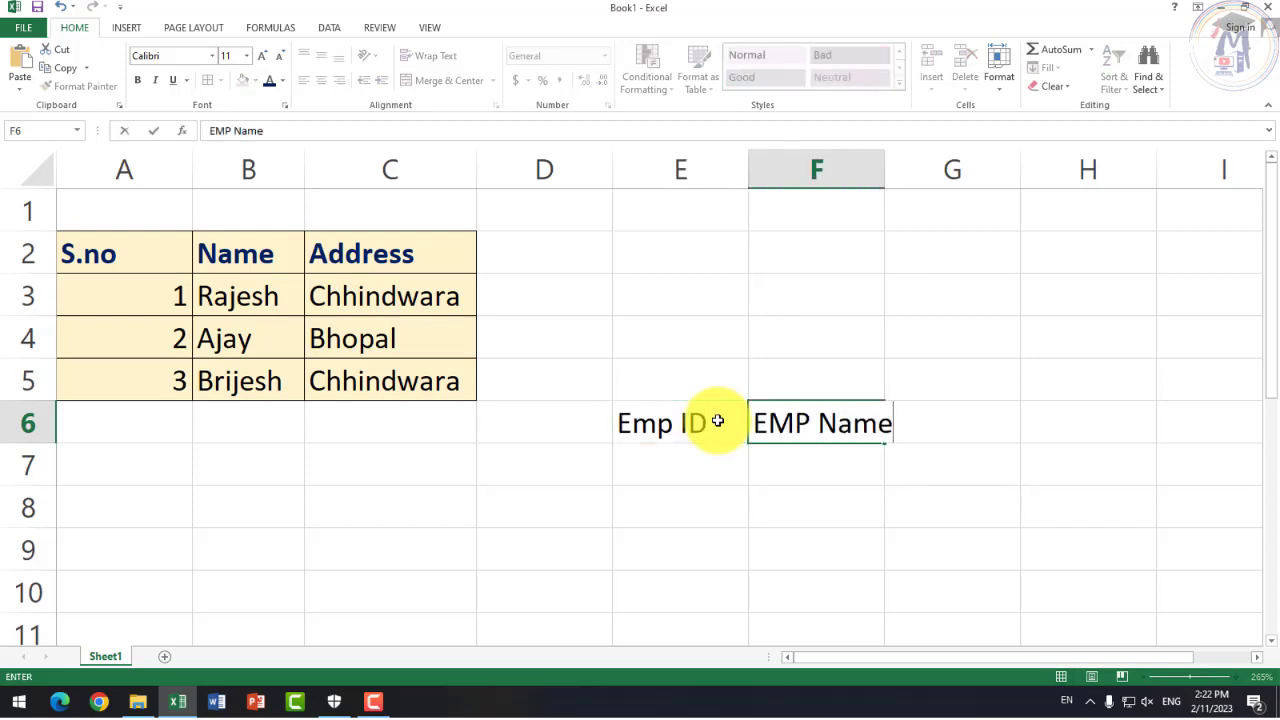
{"action": "key", "text": "Tab"}
{"action": "type", "text": "Sa"}
{"action": "key", "text": "Return"}
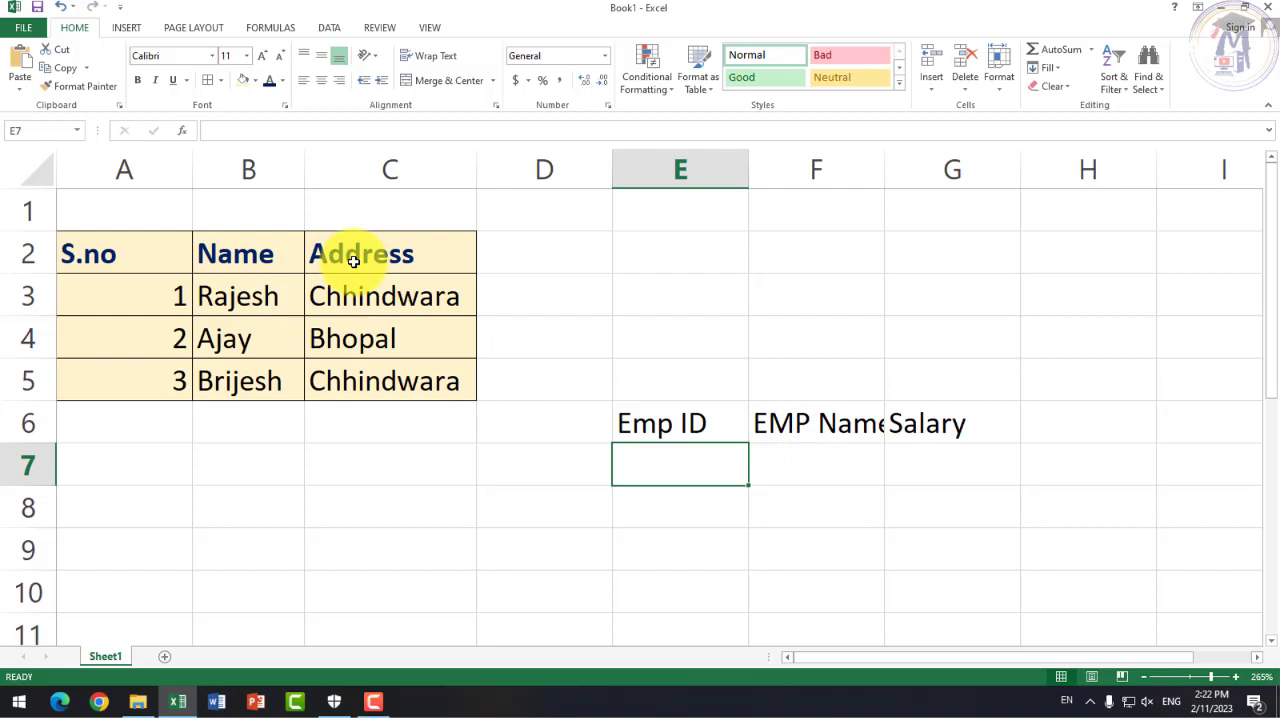
Step: Copy the A2:C2 header formatting onto E6:G6 with Format Painter
{"action": "left_click_drag", "start_coordinate": [154, 254], "coordinate": [358, 260]}
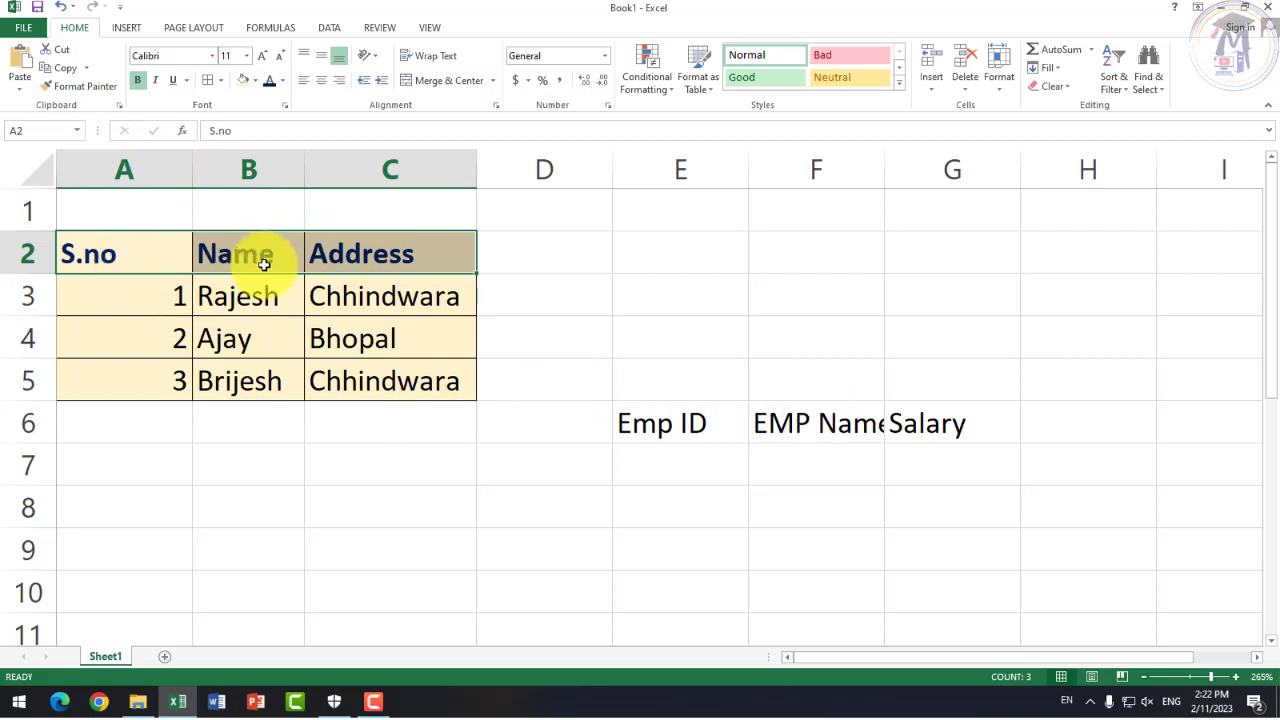
{"action": "left_click", "coordinate": [86, 88]}
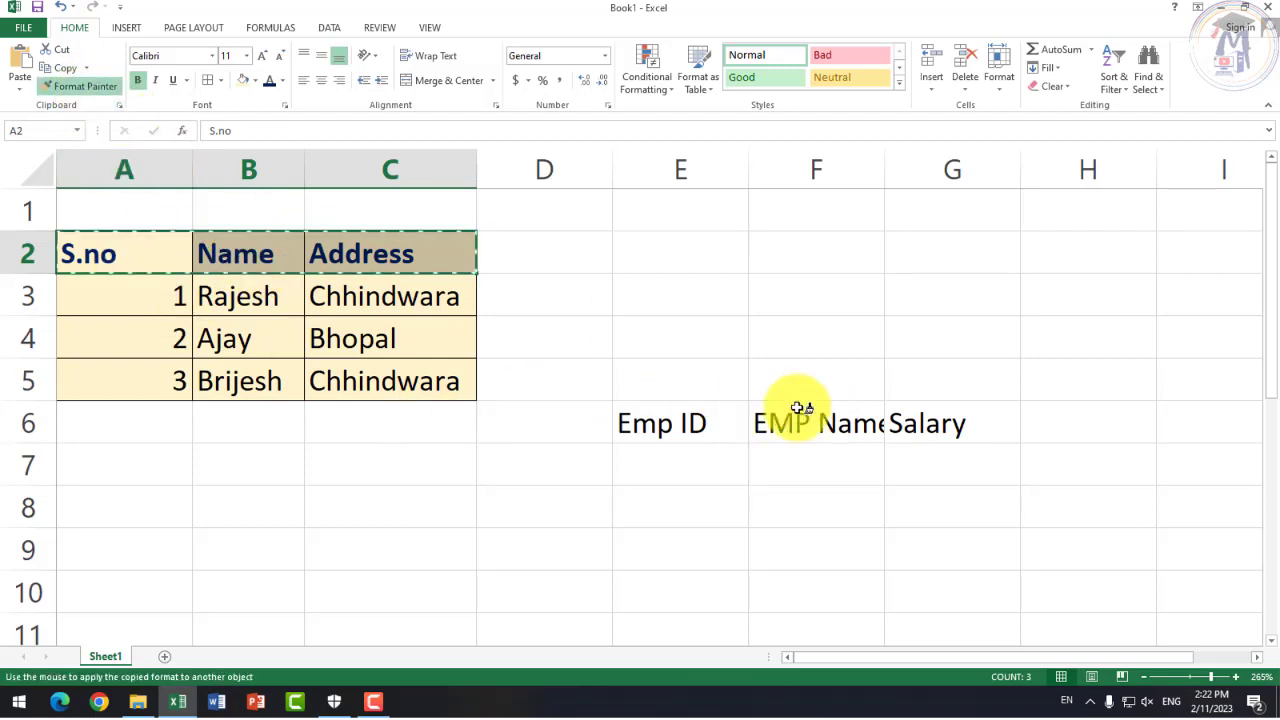
{"action": "left_click", "coordinate": [693, 423]}
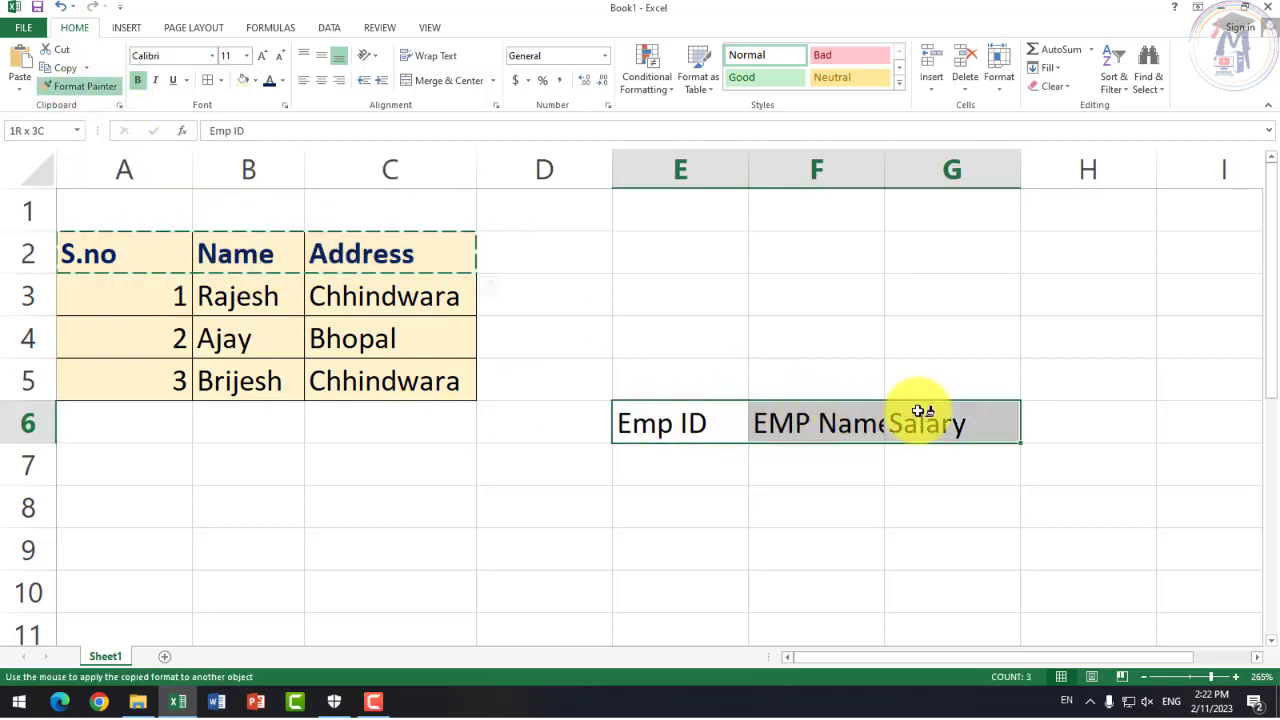
{"action": "left_click_drag", "start_coordinate": [693, 423], "coordinate": [915, 412]}
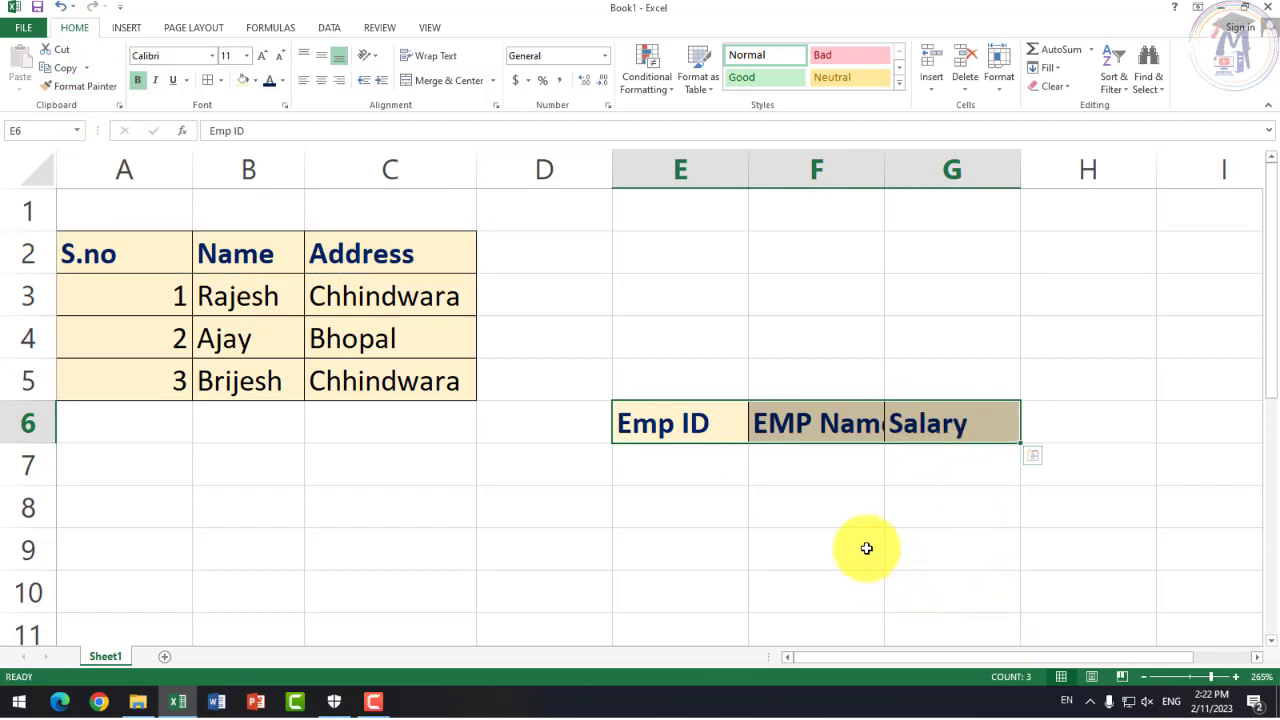
{"action": "left_click", "coordinate": [853, 520]}
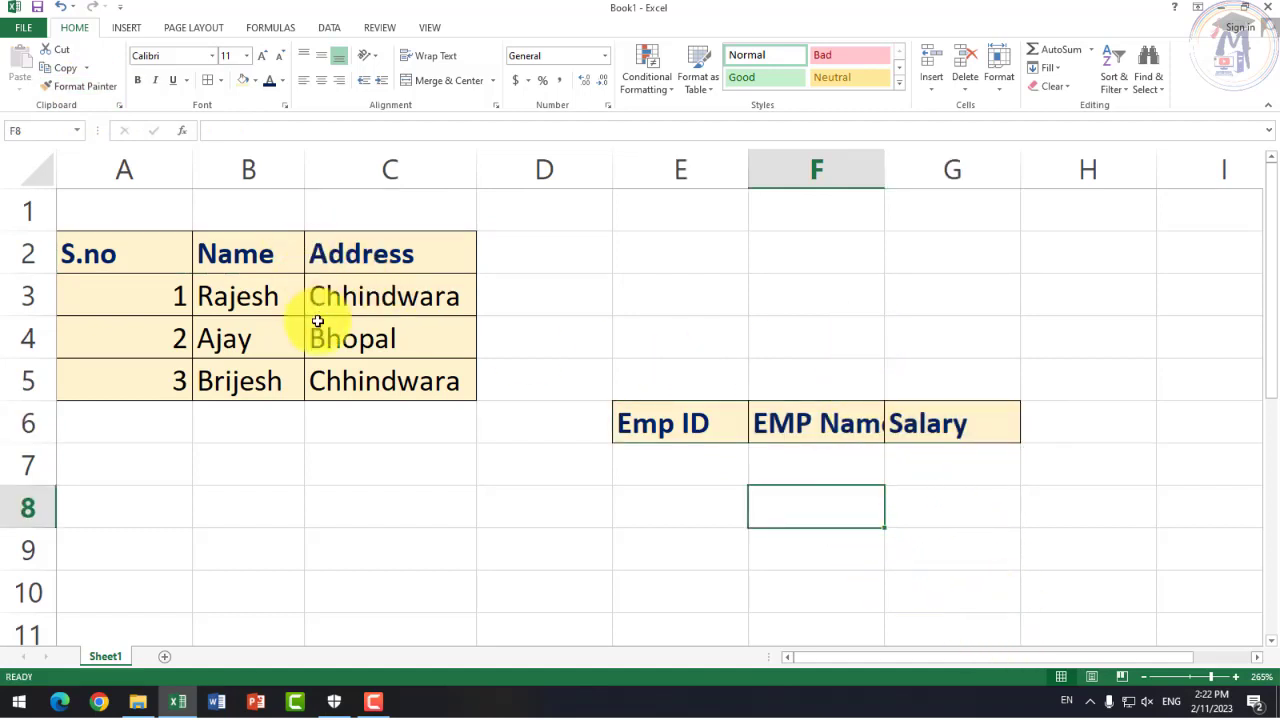
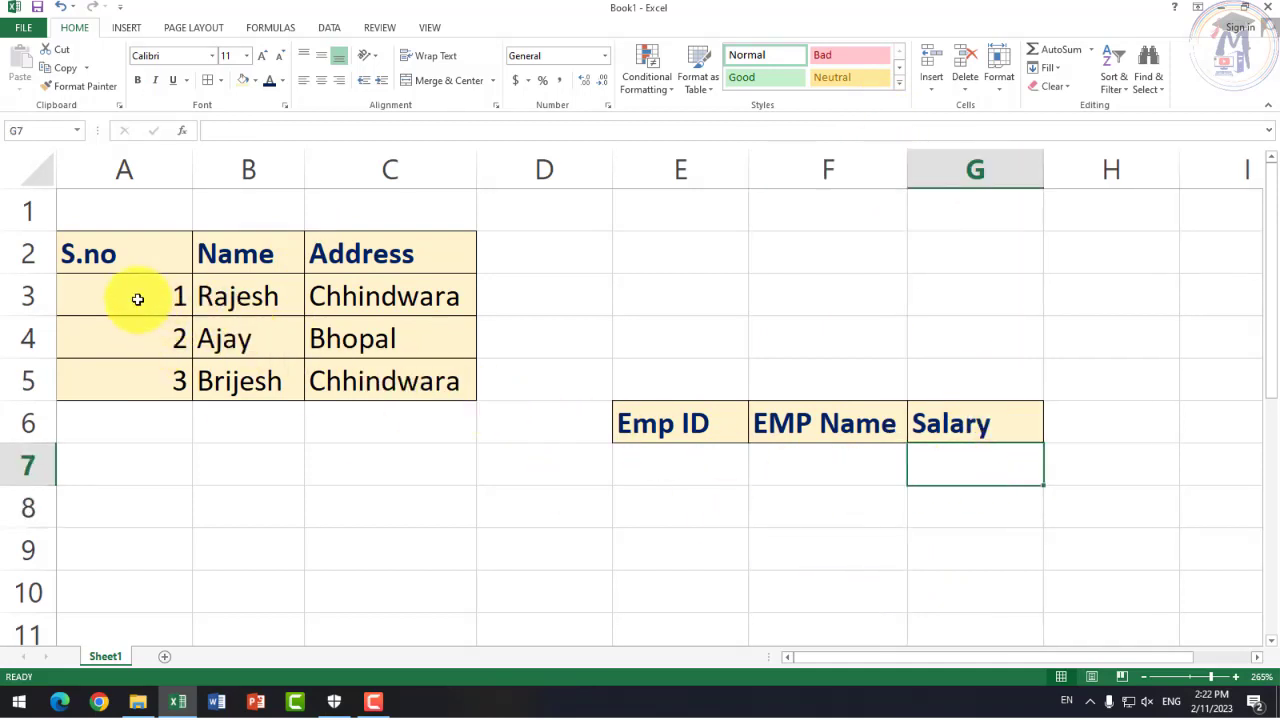
Step: Delete the E6:G6 header texts twice, undoing each time to restore them
{"action": "left_click_drag", "start_coordinate": [138, 299], "coordinate": [343, 386]}
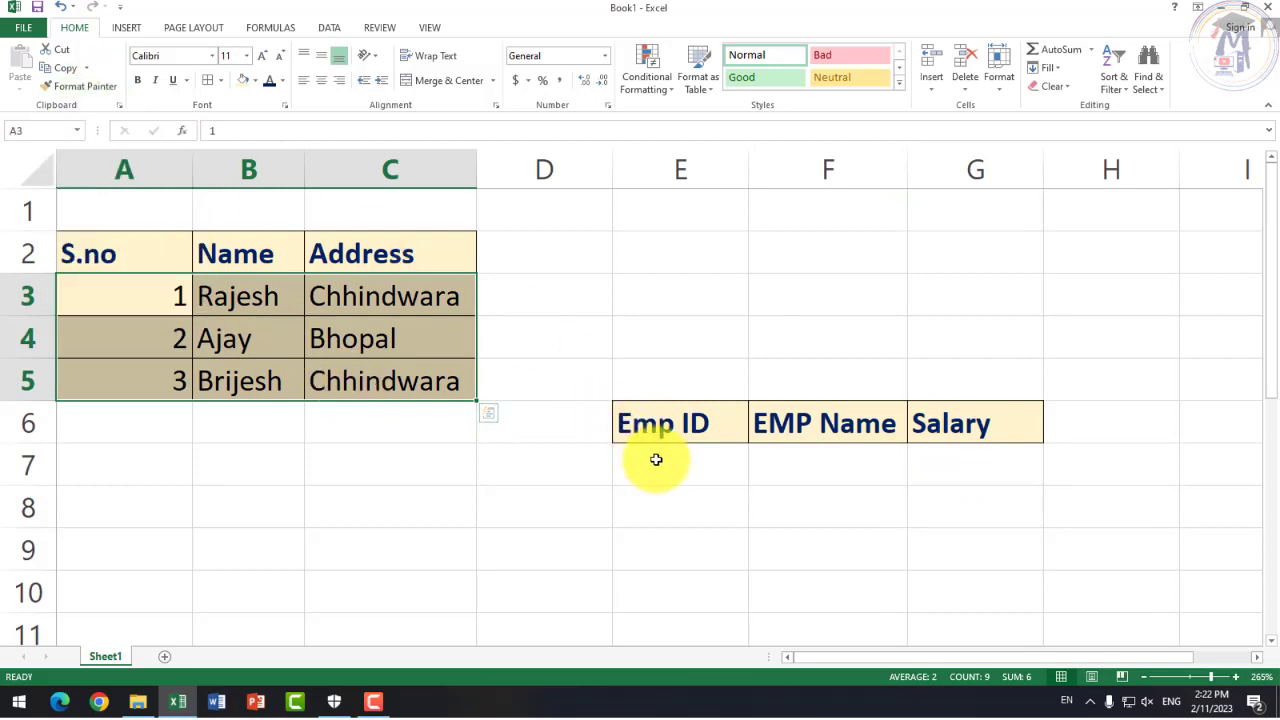
{"action": "left_click_drag", "start_coordinate": [654, 460], "coordinate": [966, 560]}
{"action": "left_click", "coordinate": [934, 557]}
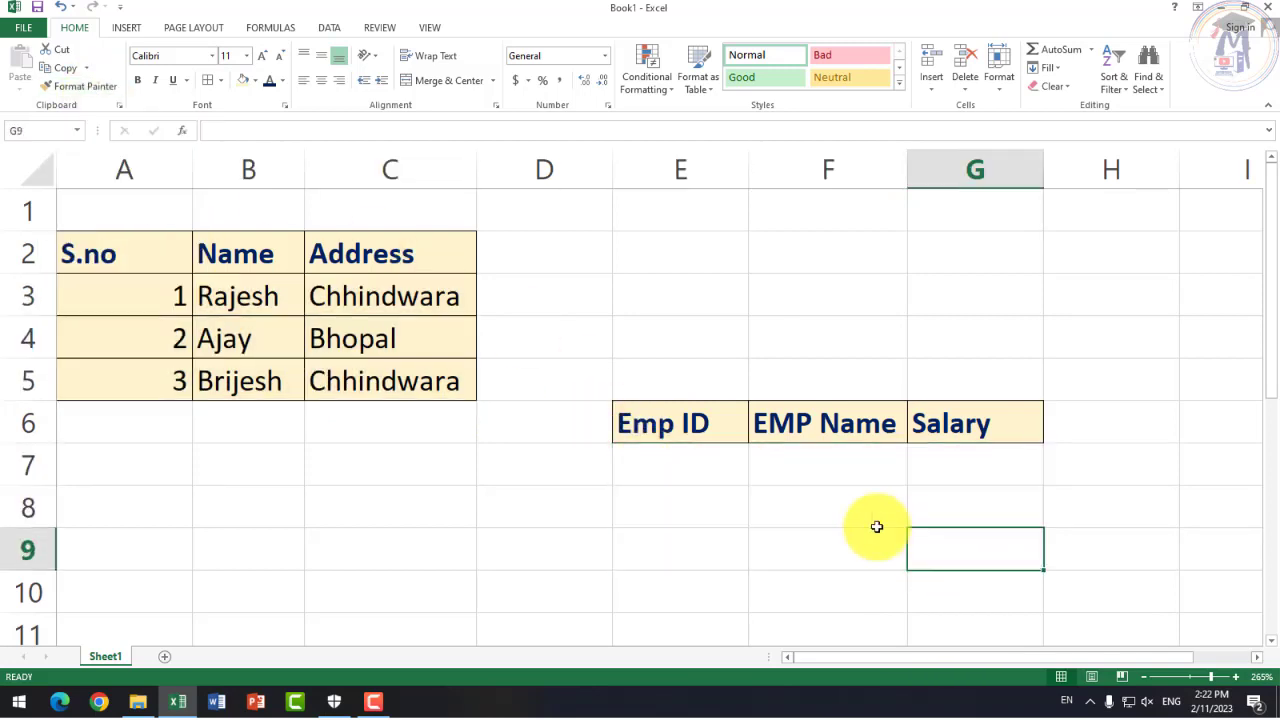
{"action": "left_click", "coordinate": [569, 446]}
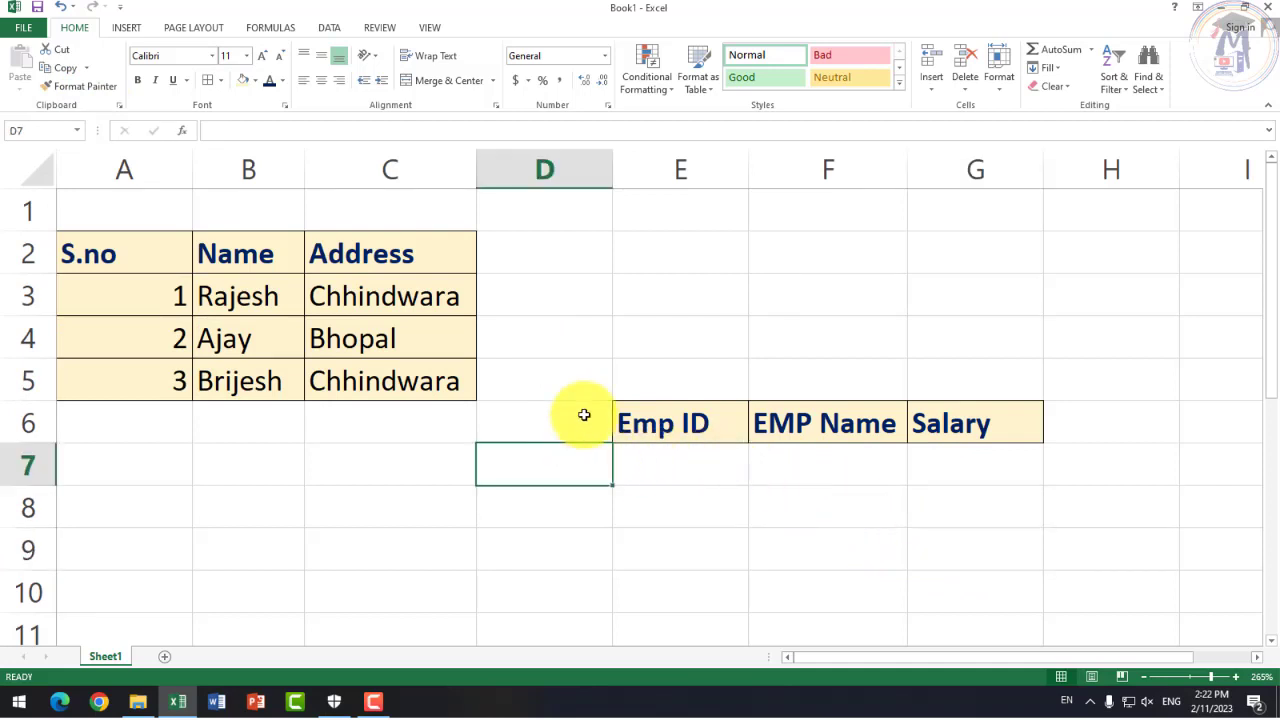
{"action": "left_click_drag", "start_coordinate": [583, 414], "coordinate": [1020, 428]}
{"action": "key", "text": "Delete"}
{"action": "left_click", "coordinate": [850, 514]}
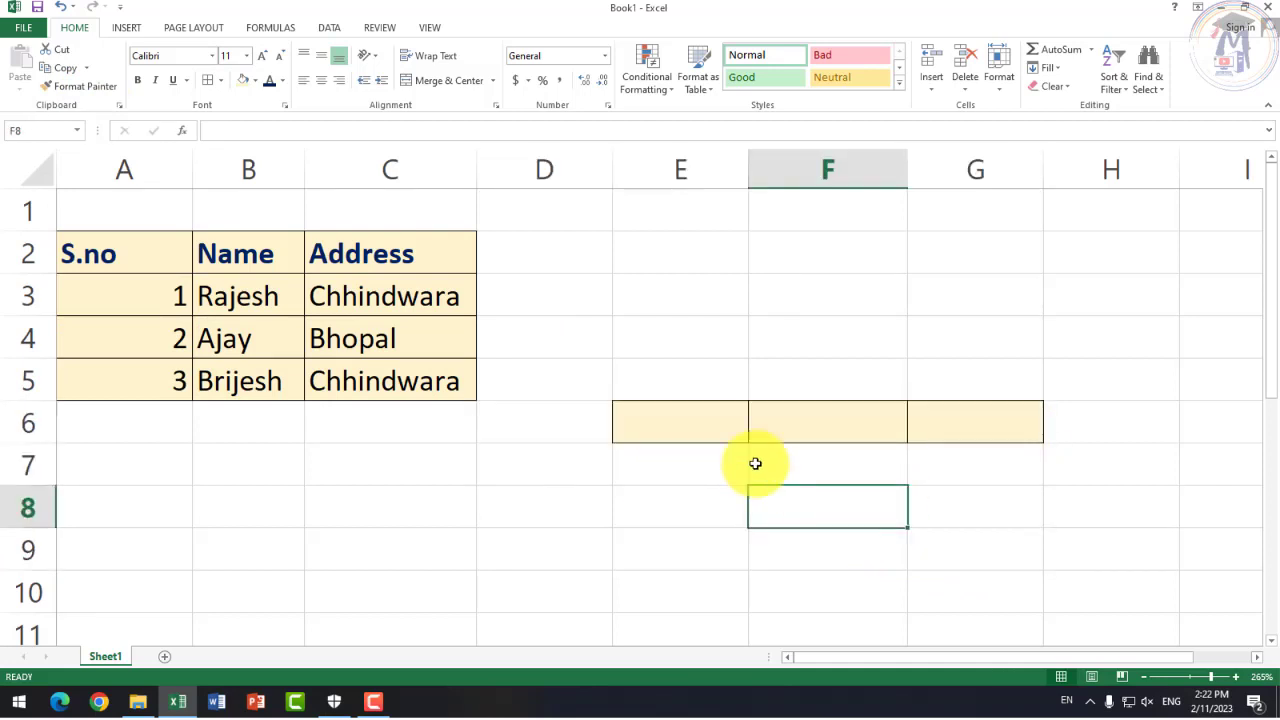
{"action": "key", "text": "ctrl+z"}
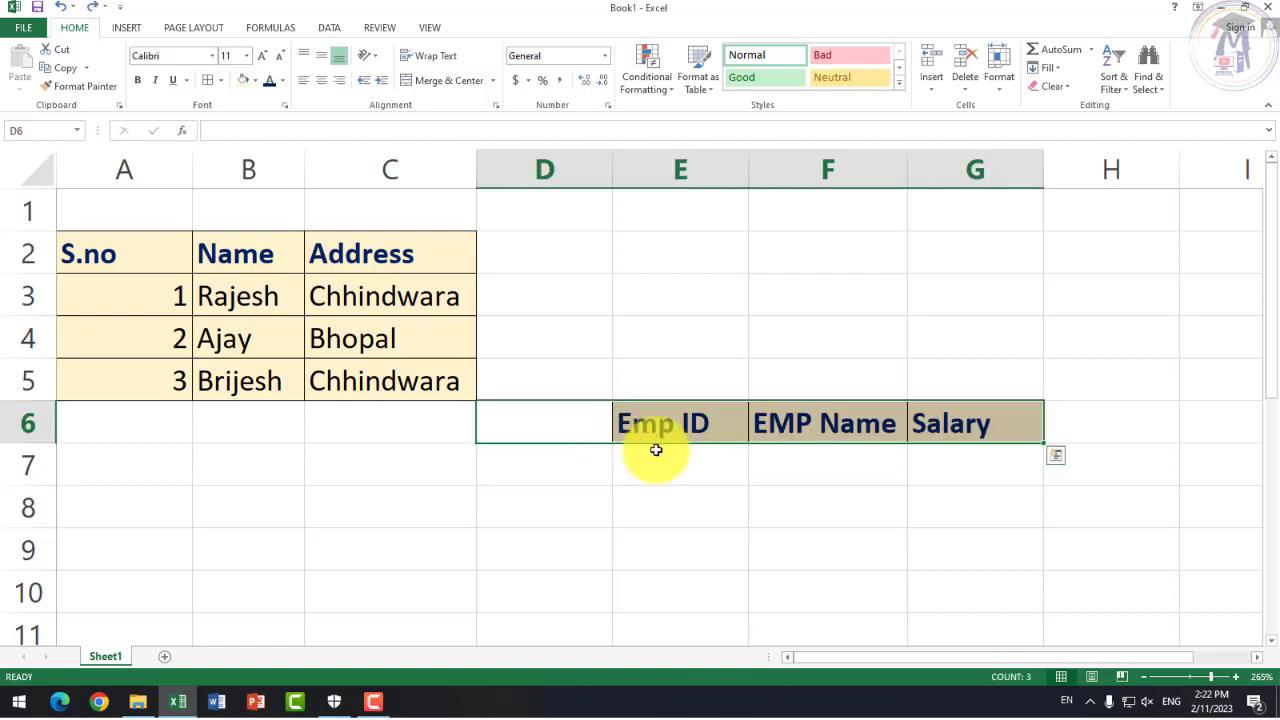
{"action": "left_click", "coordinate": [658, 448]}
{"action": "left_click_drag", "start_coordinate": [660, 425], "coordinate": [998, 424]}
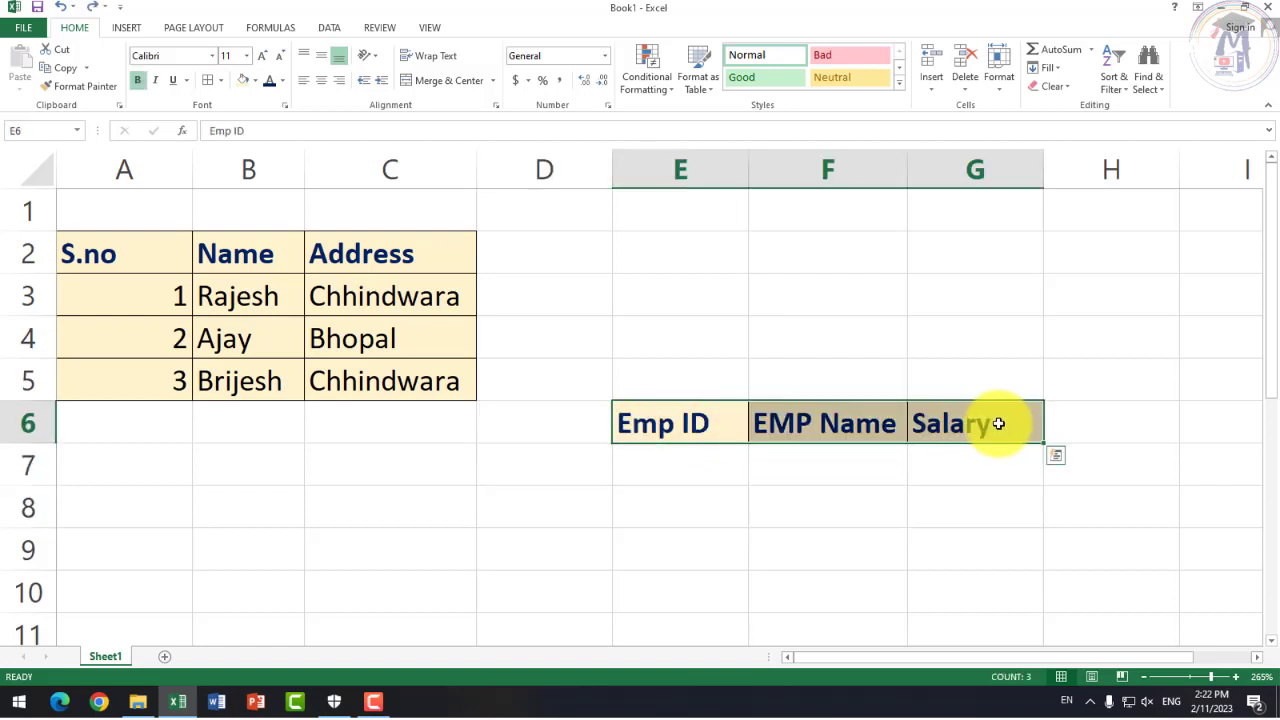
{"action": "key", "text": "Delete"}
{"action": "left_click", "coordinate": [874, 511]}
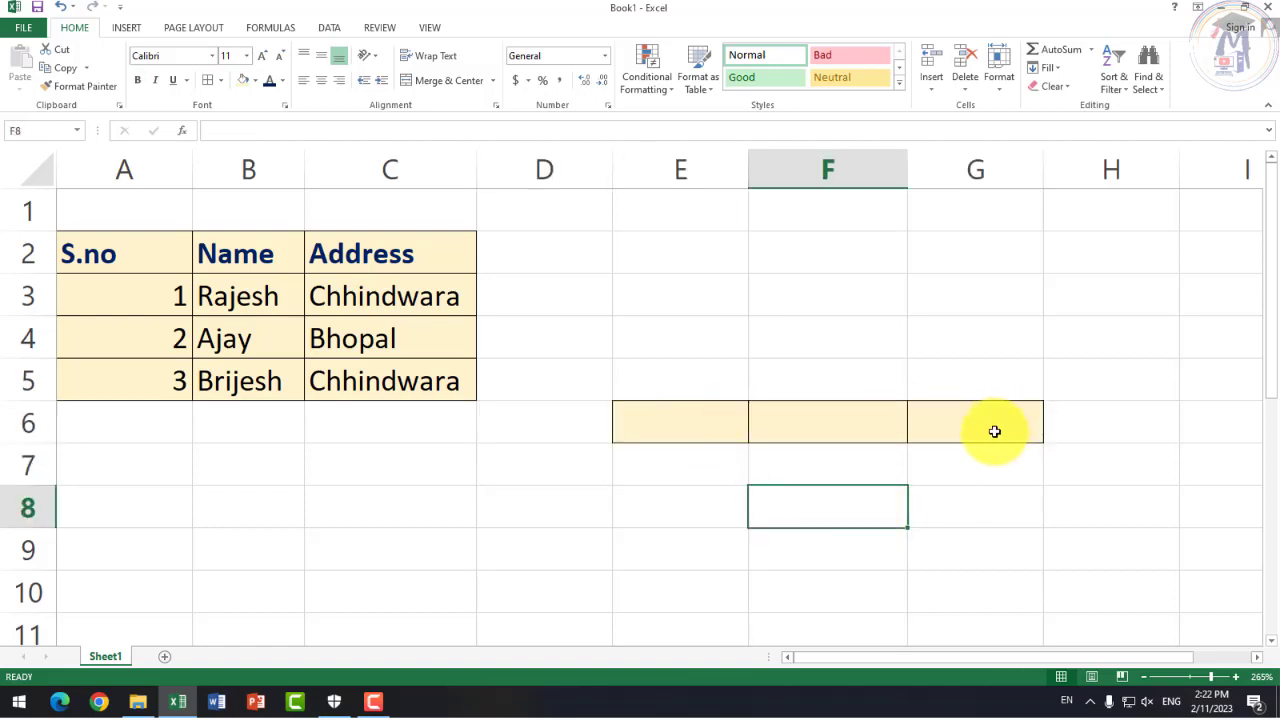
{"action": "key", "text": "ctrl+z"}
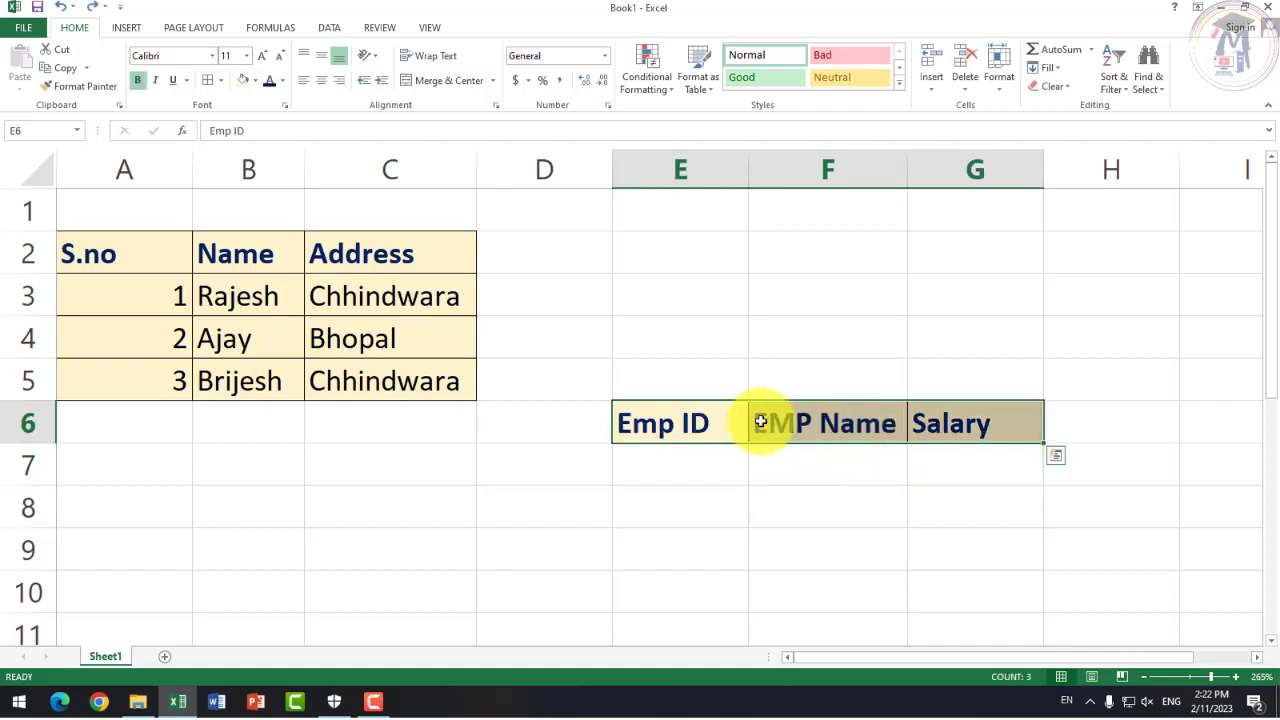
Step: Clear All on E6:G6, removing the Emp ID, EMP Name and Salary text and yellow fill
{"action": "left_click", "coordinate": [737, 427]}
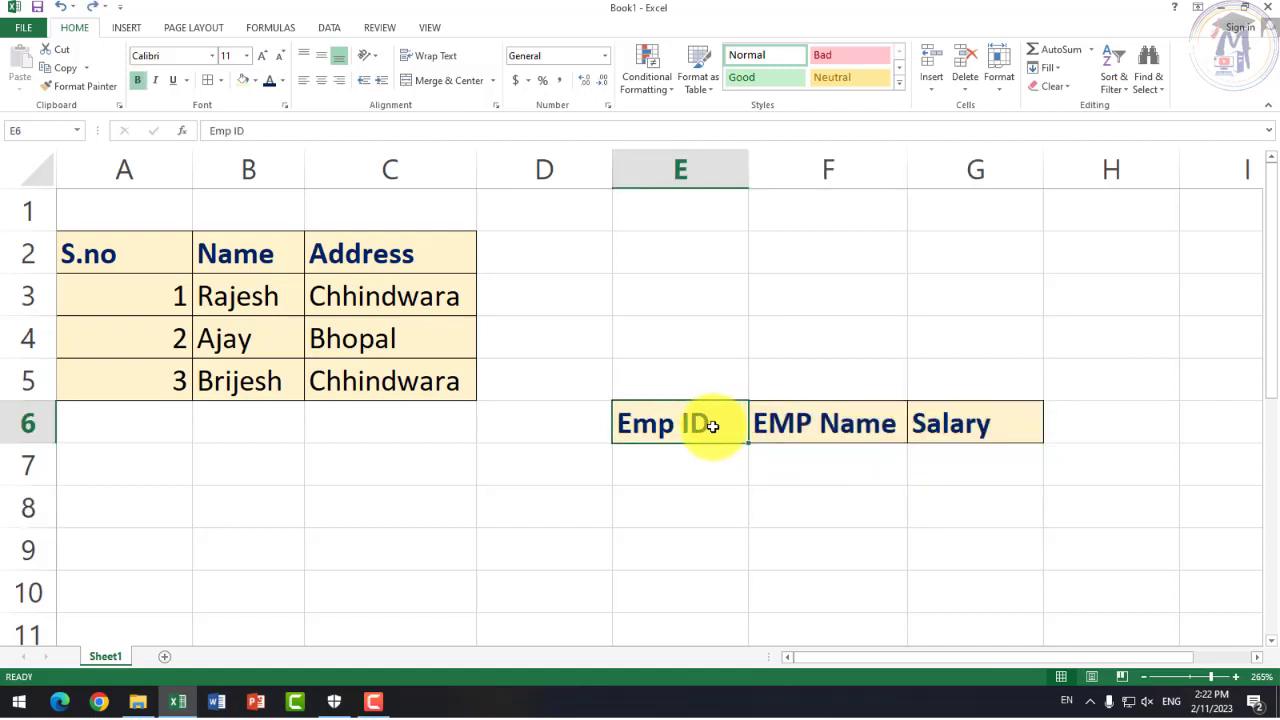
{"action": "left_click_drag", "start_coordinate": [712, 427], "coordinate": [978, 427]}
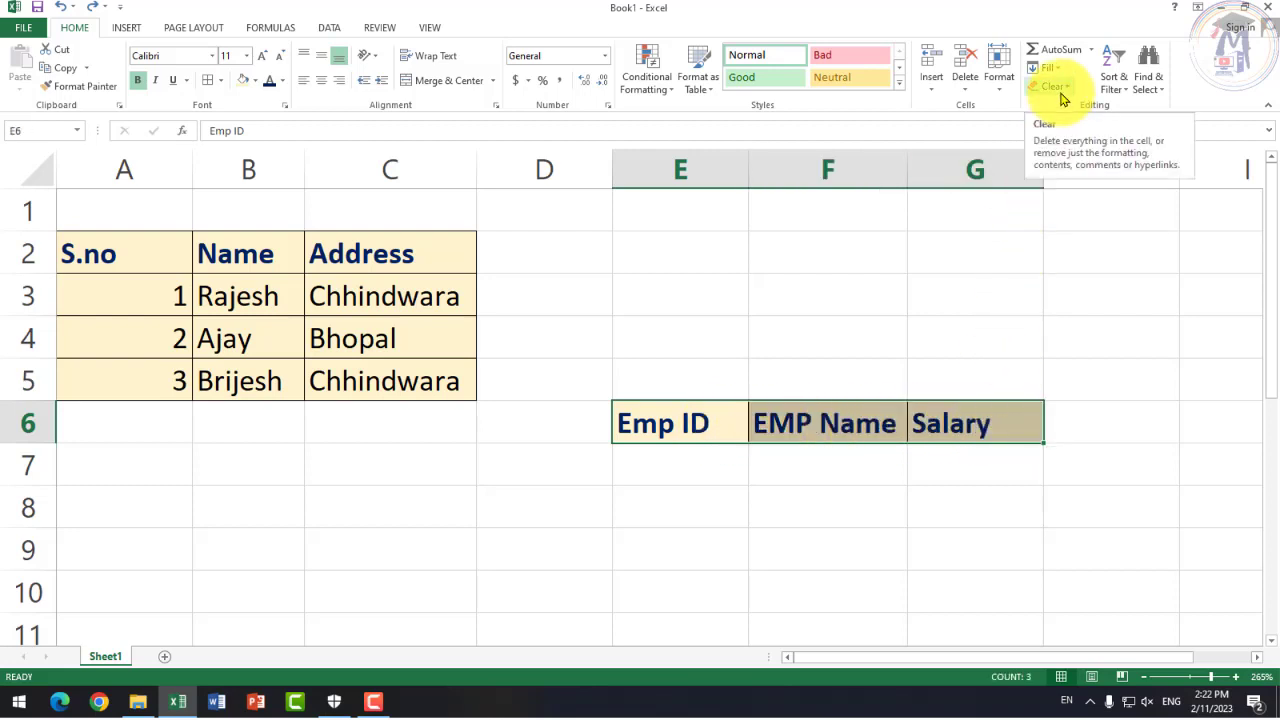
{"action": "left_click", "coordinate": [1055, 87]}
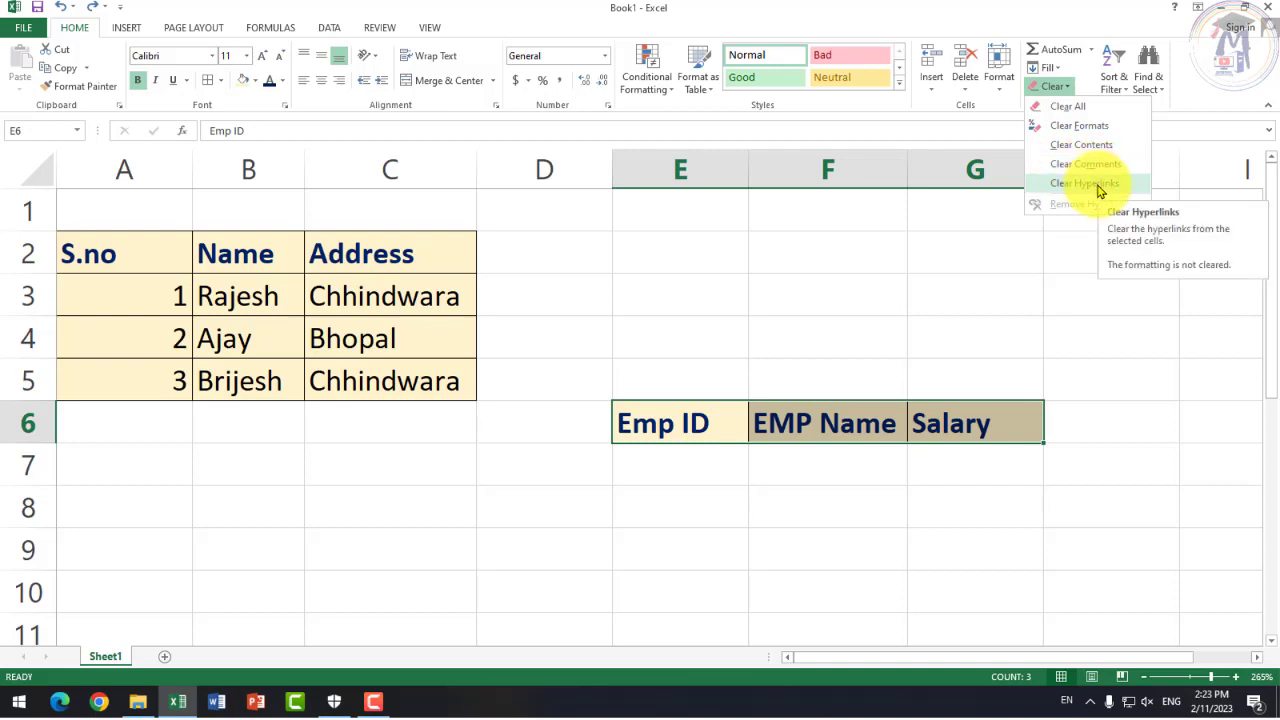
{"action": "left_click", "coordinate": [1068, 106]}
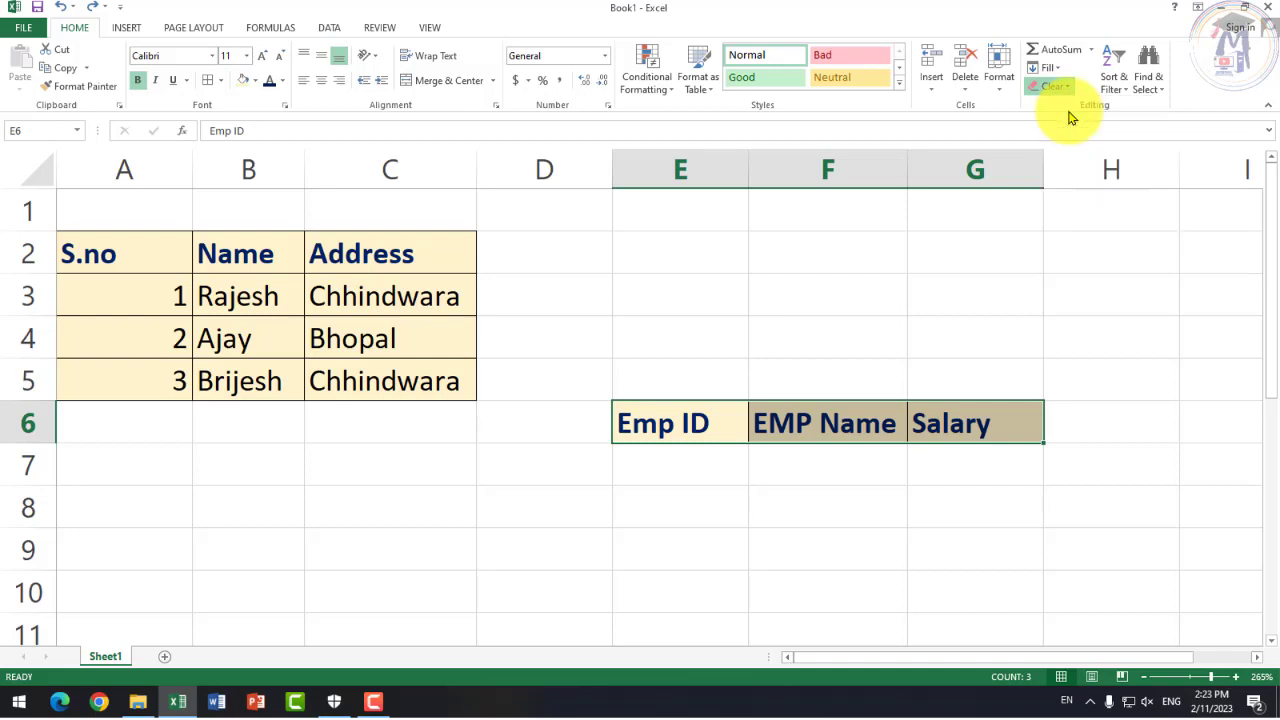
Step: Select E6:G10 and reopen the Clear menu, then dismiss it without changes
{"action": "left_click", "coordinate": [1020, 425]}
{"action": "left_click_drag", "start_coordinate": [690, 422], "coordinate": [1106, 434]}
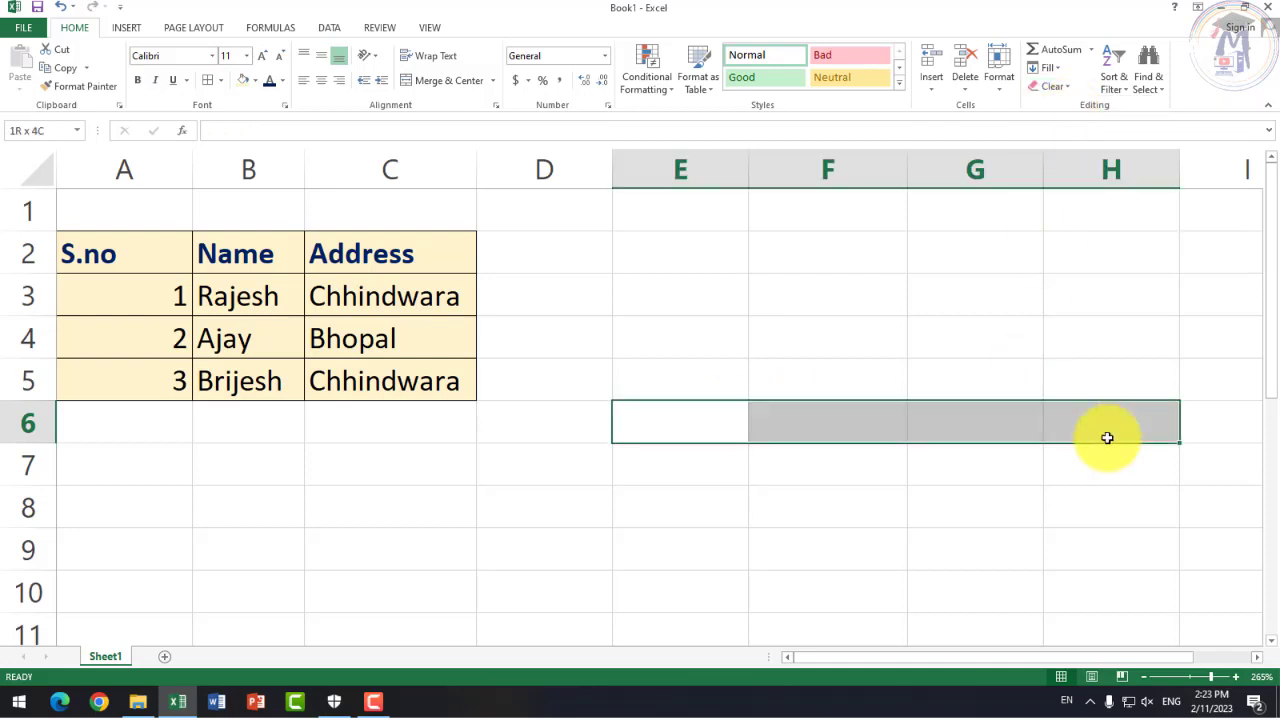
{"action": "left_click", "coordinate": [988, 488]}
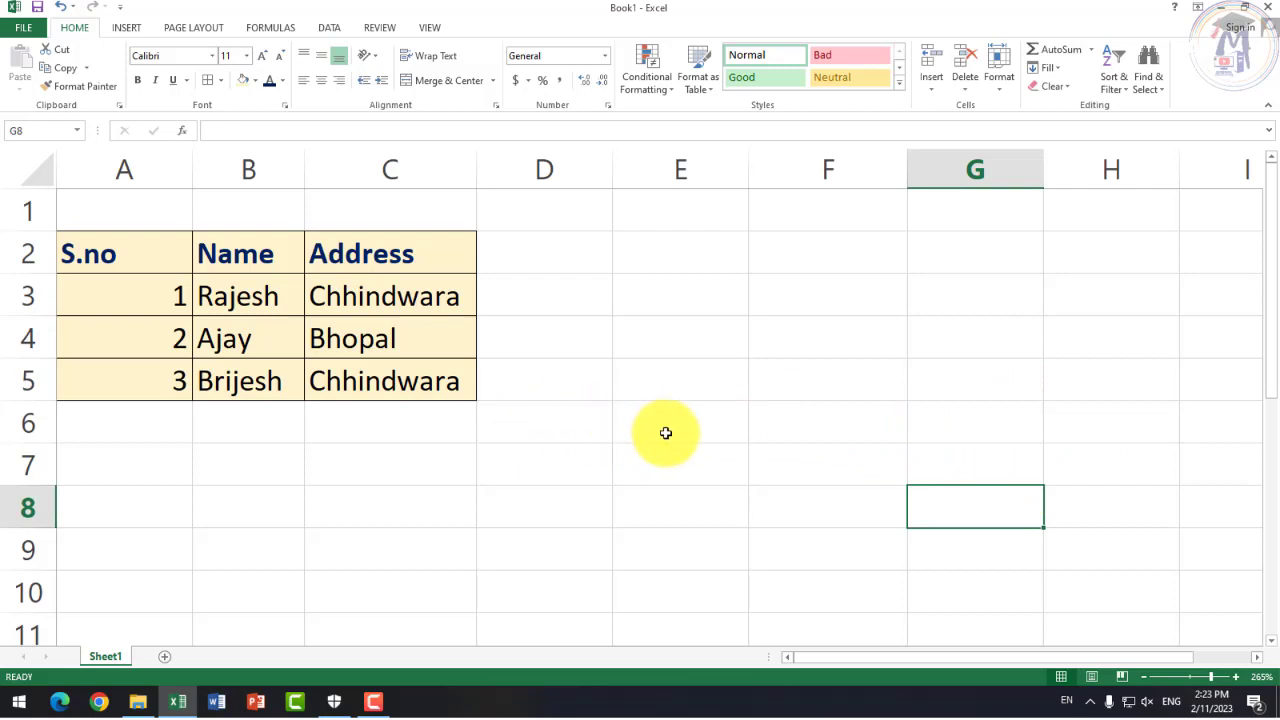
{"action": "left_click_drag", "start_coordinate": [666, 431], "coordinate": [986, 606]}
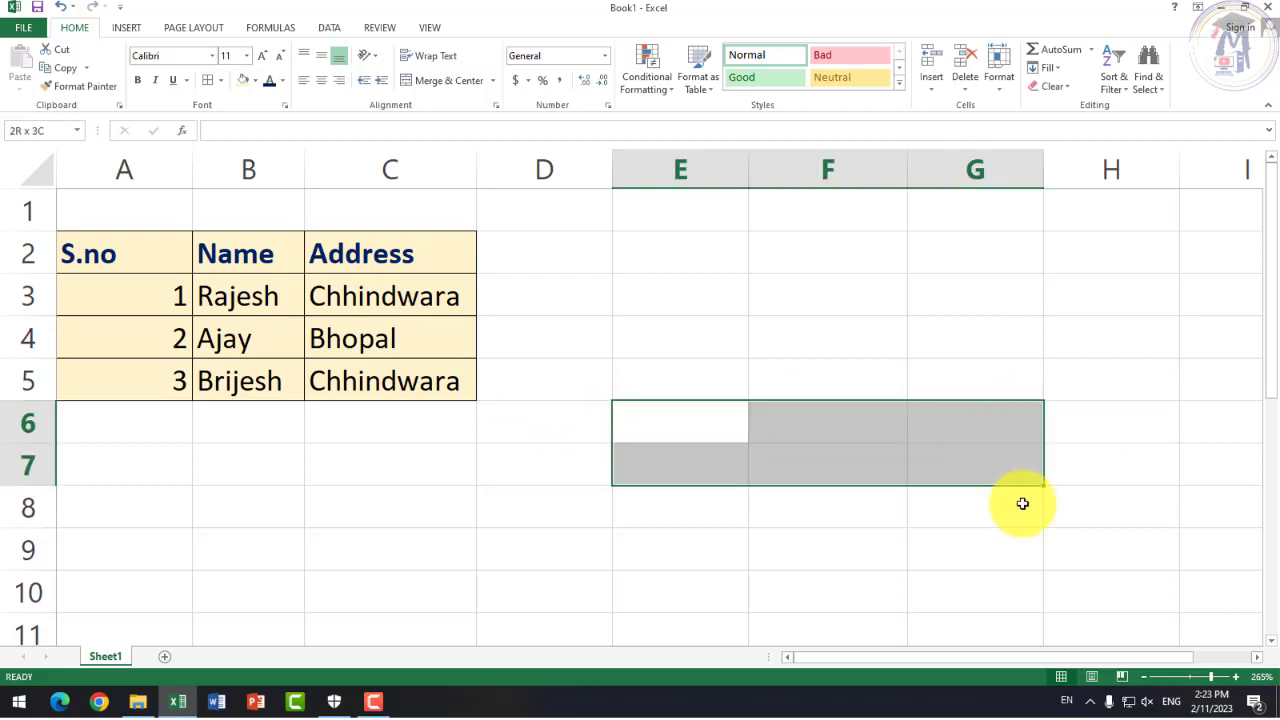
{"action": "left_click", "coordinate": [1052, 86]}
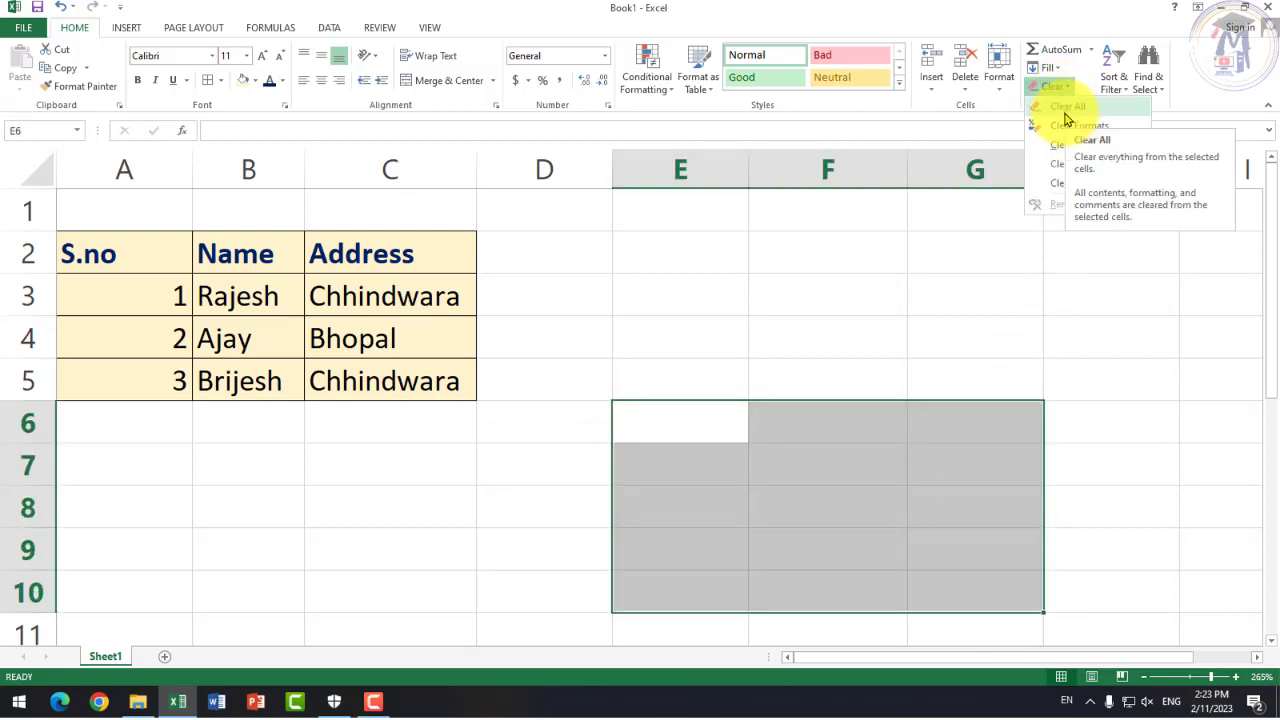
{"action": "left_click", "coordinate": [1066, 112]}
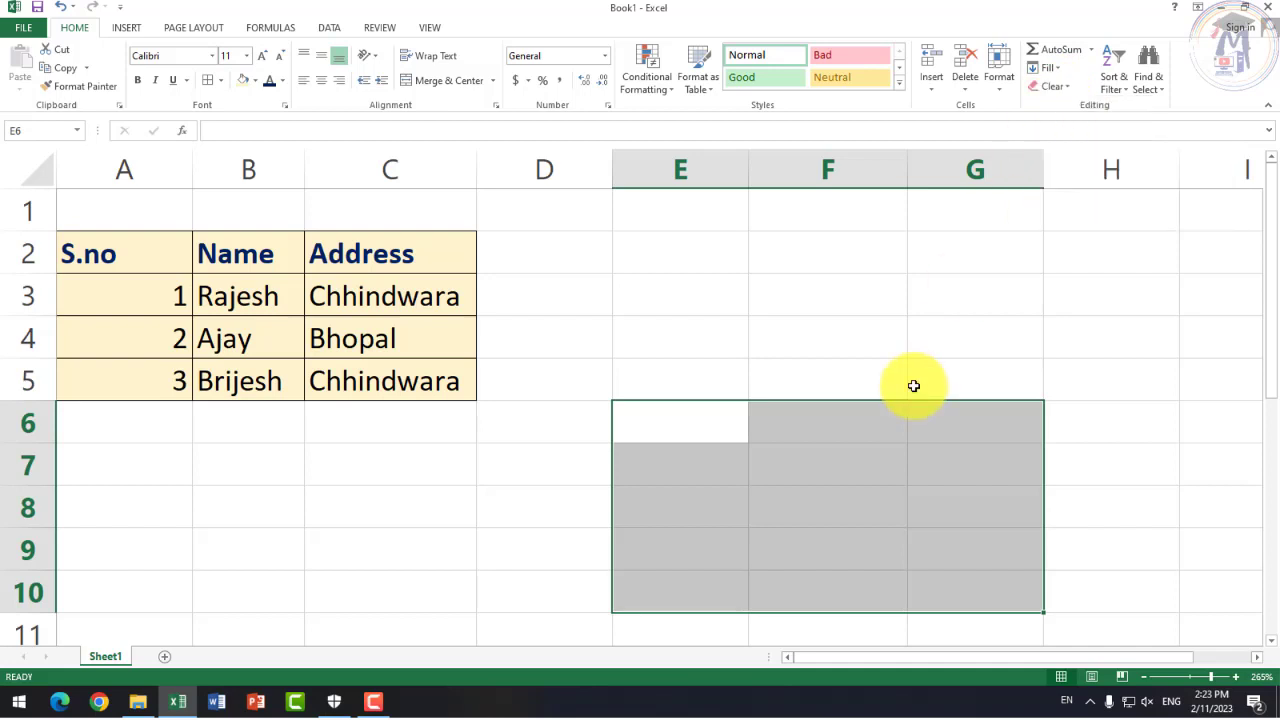
{"action": "left_click", "coordinate": [688, 464]}
{"action": "left_click", "coordinate": [387, 506]}
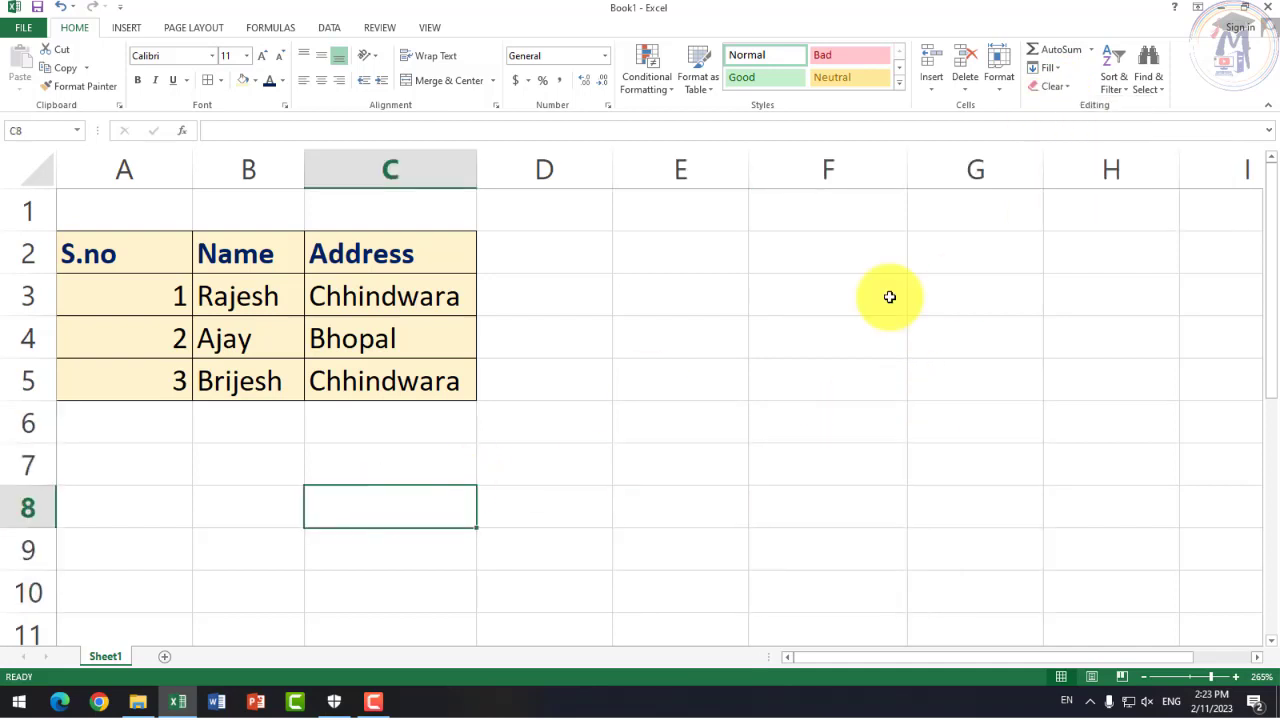
{"action": "left_click", "coordinate": [1091, 49]}
Step: Add a 'Fees' header in cell D2 beside Address
{"action": "left_click", "coordinate": [855, 370]}
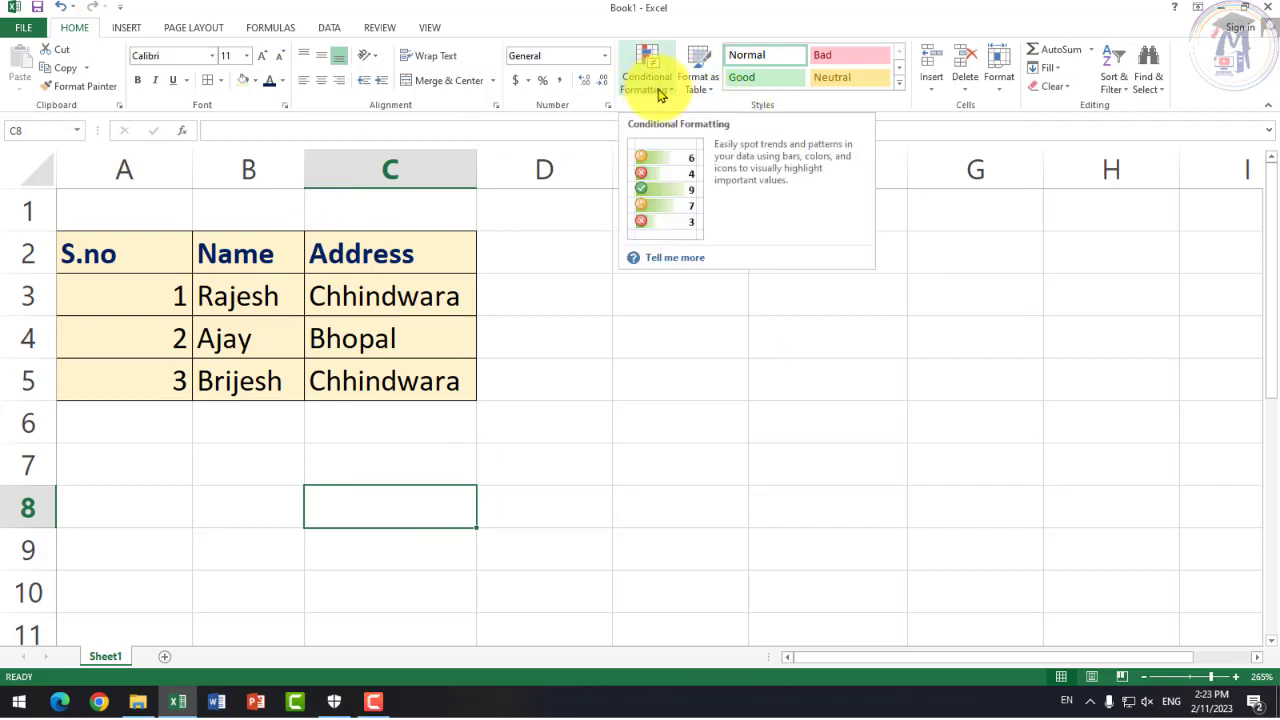
{"action": "left_click", "coordinate": [530, 340]}
{"action": "left_click", "coordinate": [423, 334]}
{"action": "left_click", "coordinate": [450, 265]}
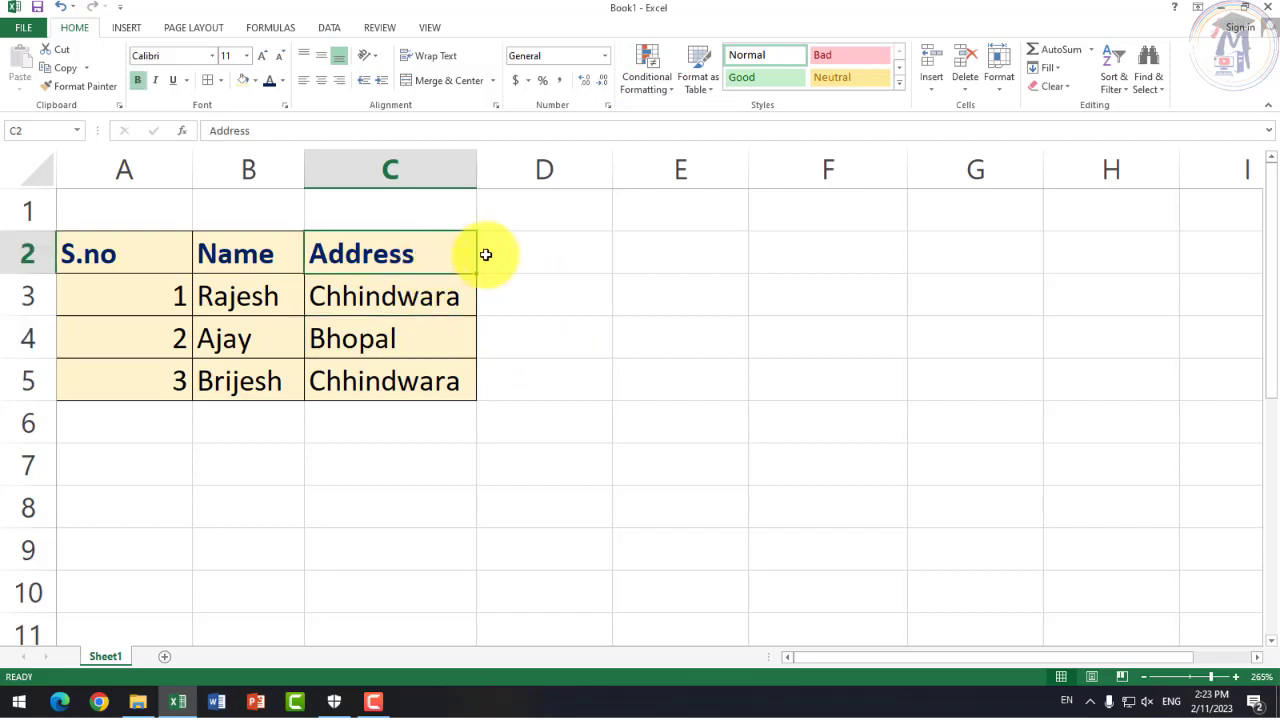
{"action": "left_click", "coordinate": [525, 262]}
{"action": "type", "text": "Sal"}
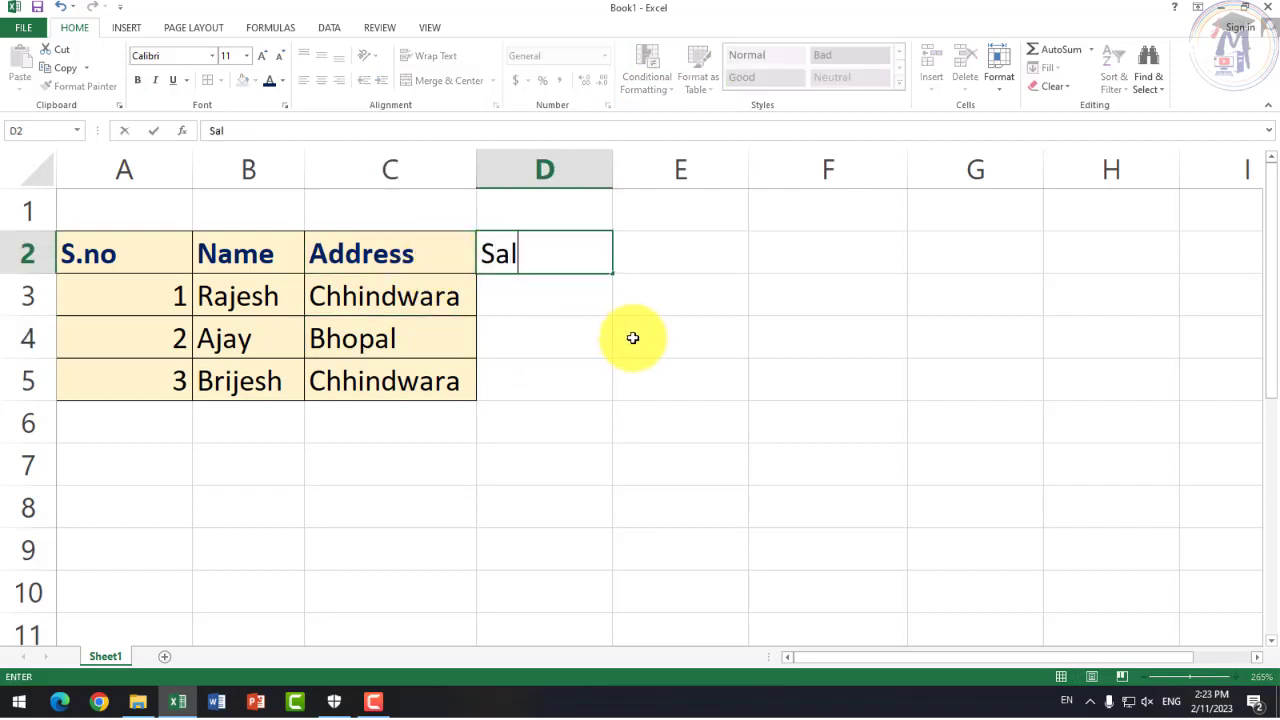
{"action": "type", "text": "a"}
{"action": "key", "text": "BackSpace"}
{"action": "key", "text": "BackSpace"}
{"action": "key", "text": "BackSpace"}
{"action": "key", "text": "BackSpace"}
{"action": "type", "text": "ees"}
{"action": "key", "text": "Return"}
{"action": "key", "text": "Up"}
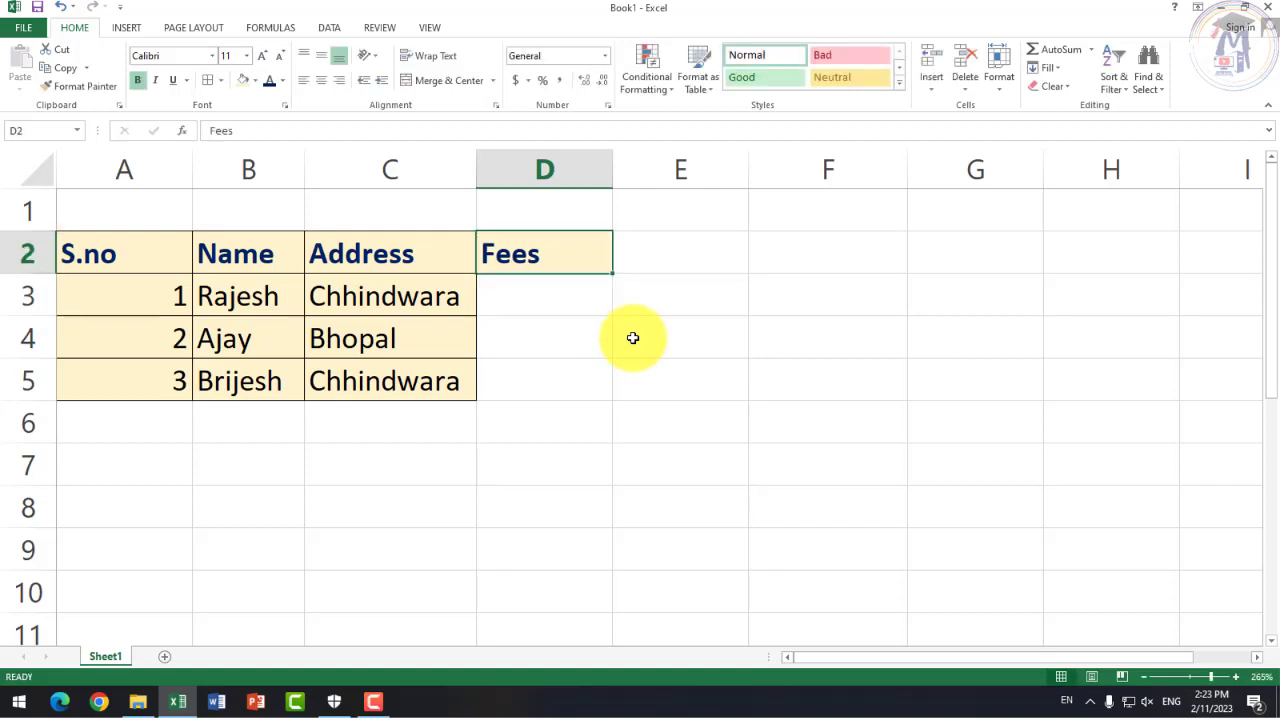
{"action": "key", "text": "Down"}
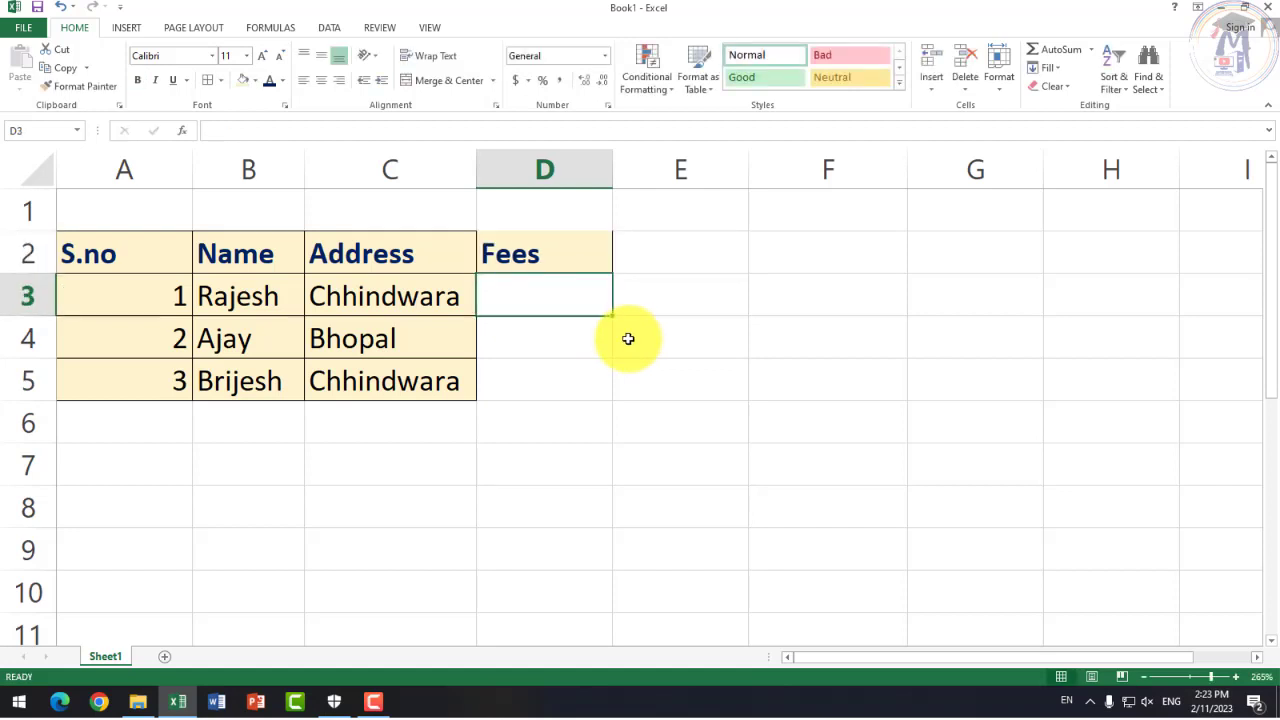
Step: Enter fees 5000, 60000 and 70000 in D3:D5
{"action": "type", "text": "500"}
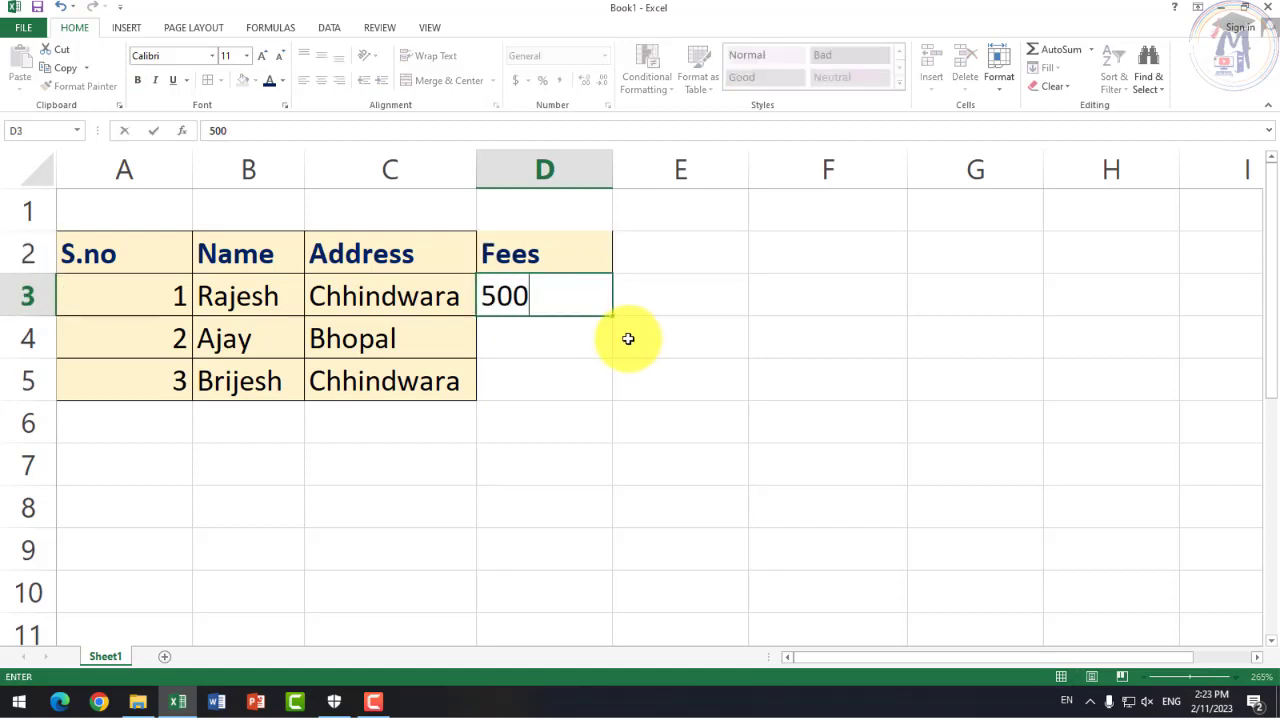
{"action": "type", "text": "0"}
{"action": "key", "text": "Return"}
{"action": "type", "text": "60000"}
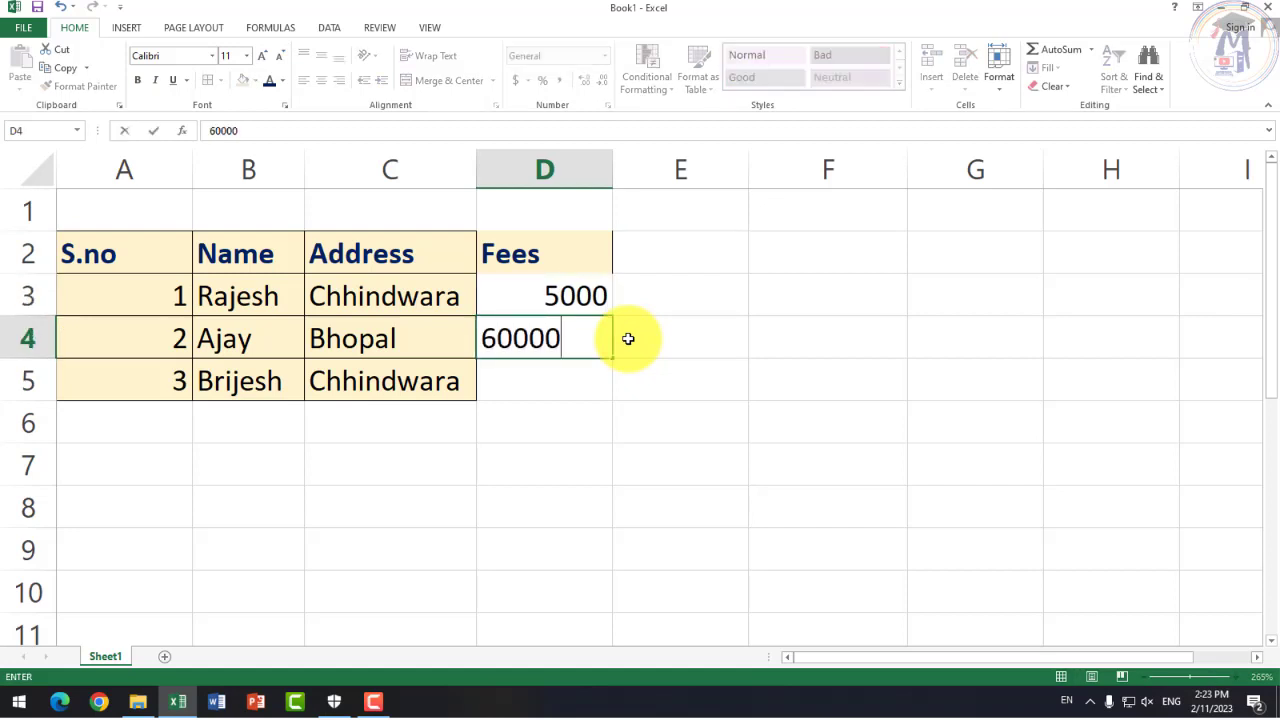
{"action": "key", "text": "Return"}
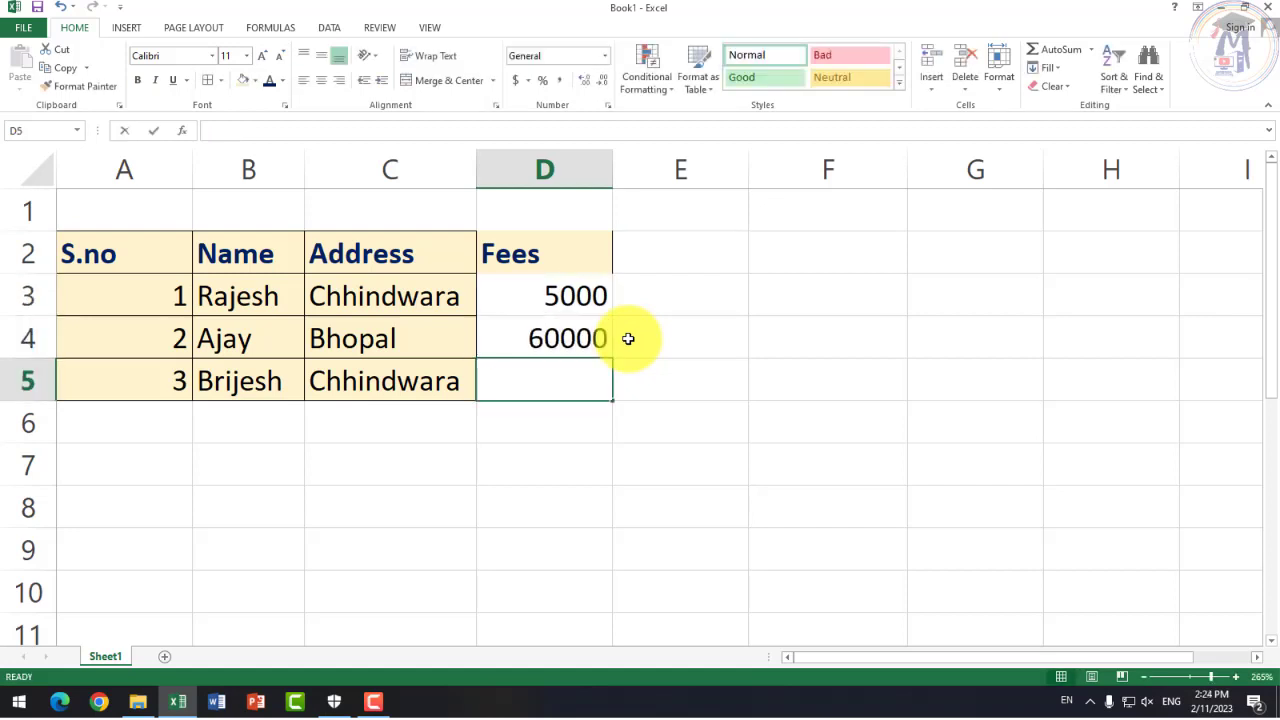
{"action": "type", "text": "70000"}
{"action": "key", "text": "BackSpace"}
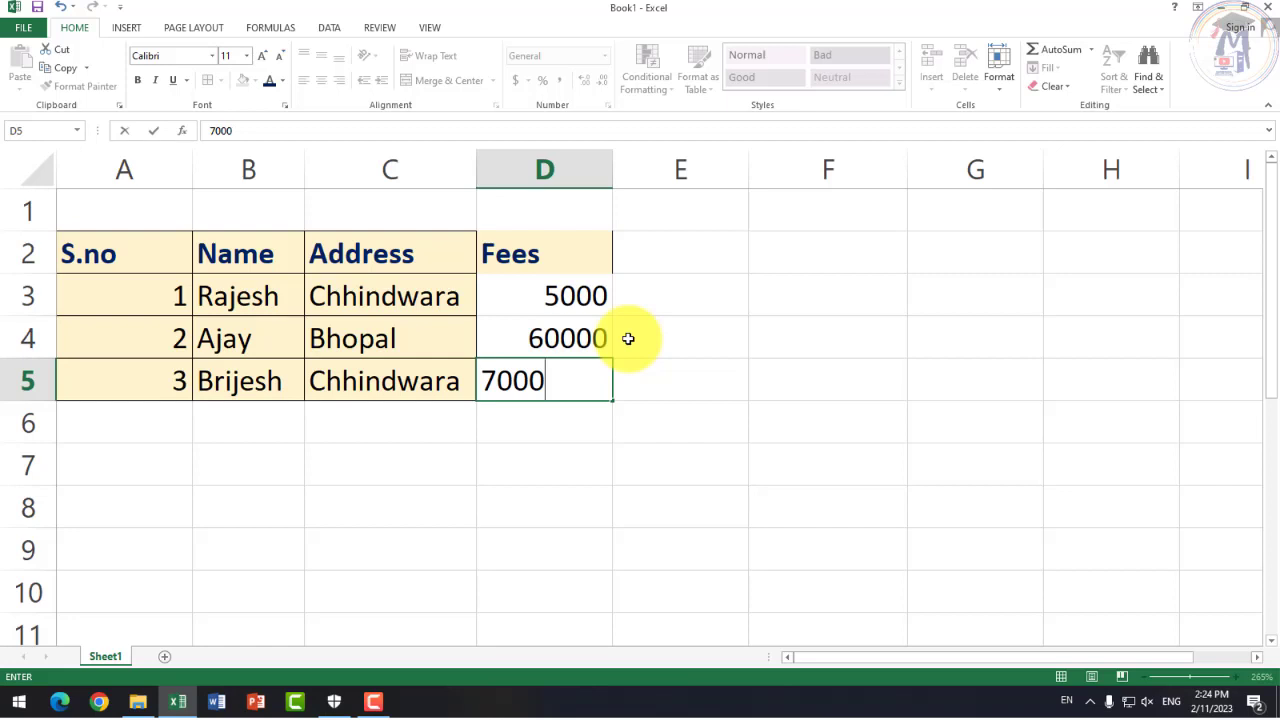
{"action": "type", "text": "0"}
{"action": "key", "text": "Return"}
Step: Enter fees 15000, 6000, 8000 and 10000 in D6:D9
{"action": "type", "text": "1500"}
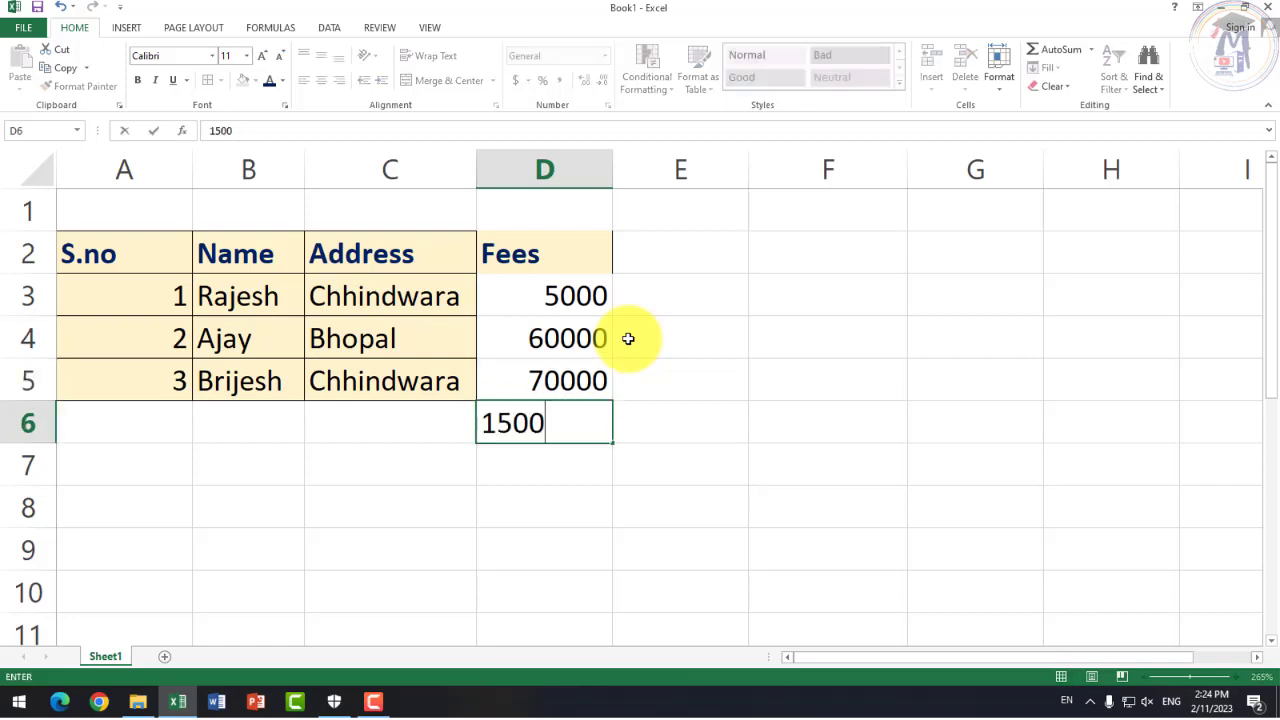
{"action": "type", "text": "0"}
{"action": "key", "text": "Return"}
{"action": "type", "text": "600"}
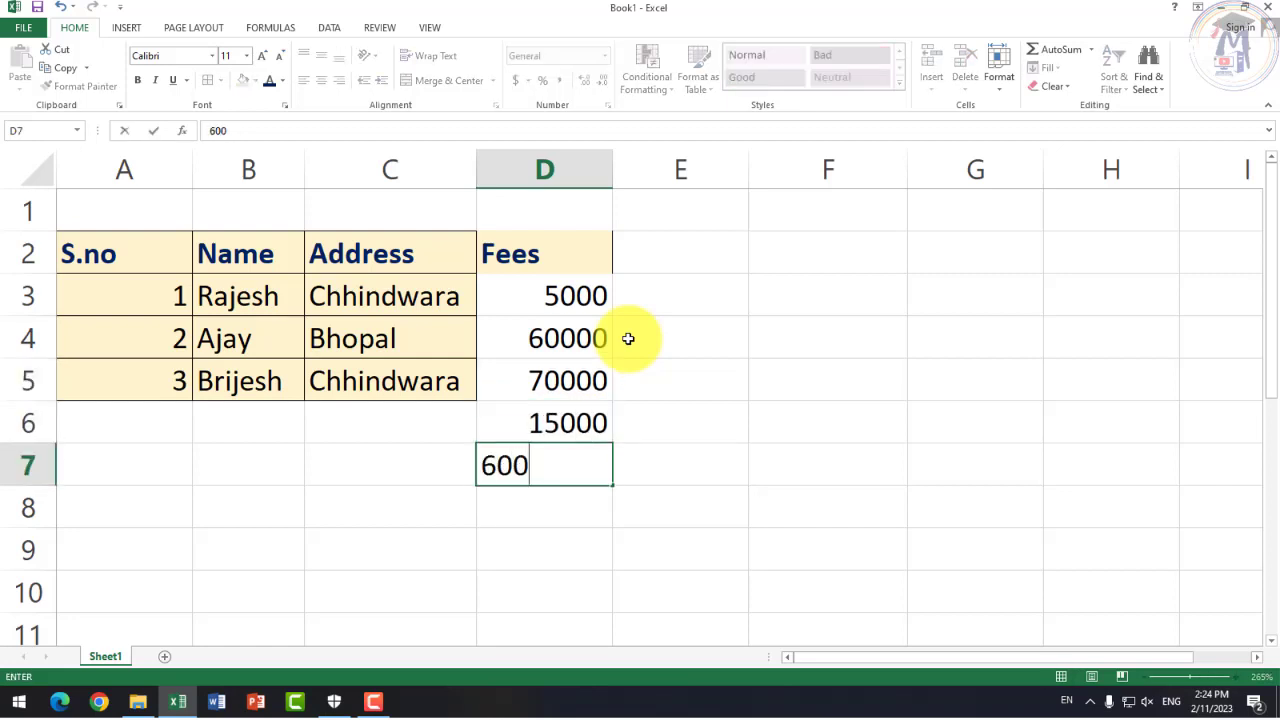
{"action": "type", "text": "0"}
{"action": "key", "text": "Return"}
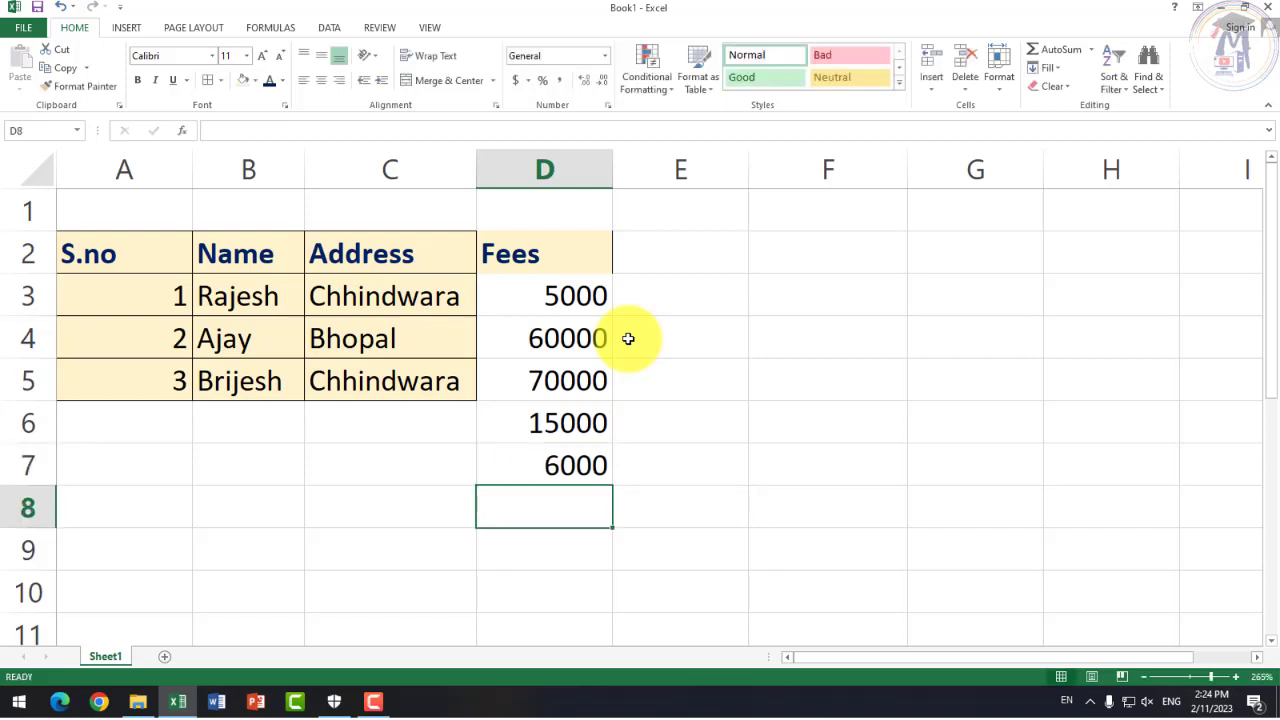
{"action": "type", "text": "8000"}
{"action": "key", "text": "Return"}
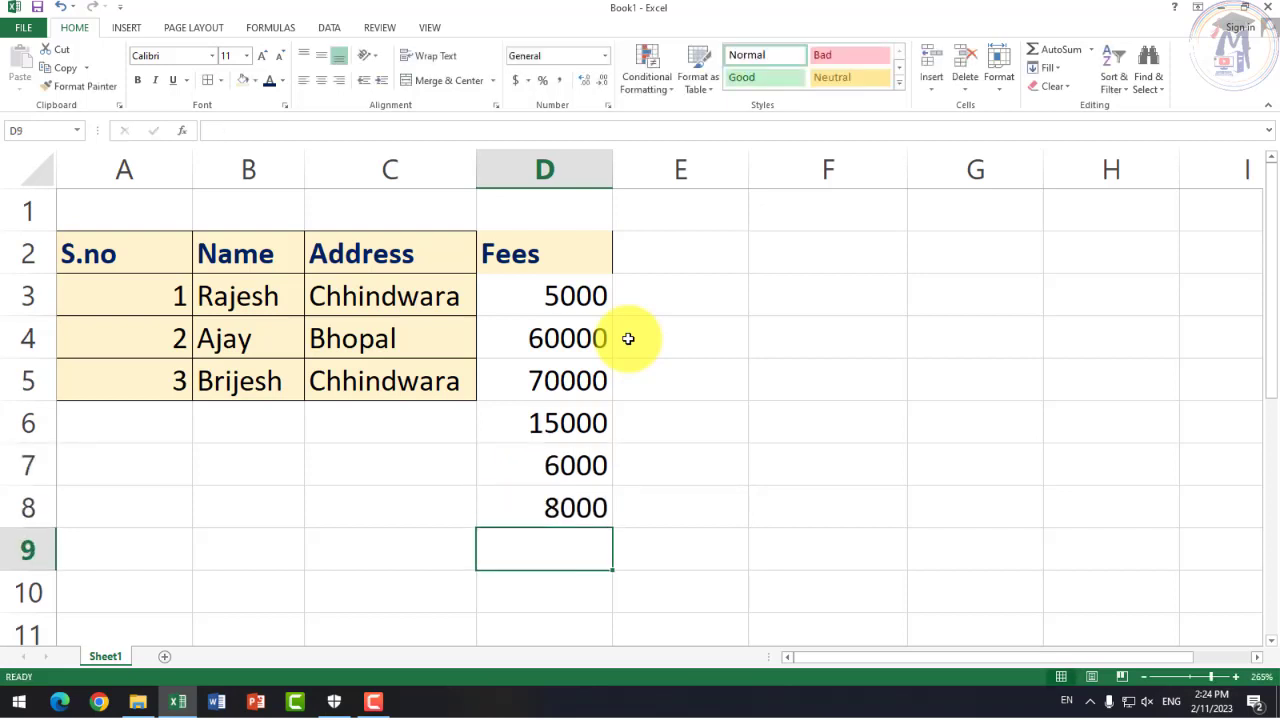
{"action": "type", "text": "10000"}
{"action": "key", "text": "Return"}
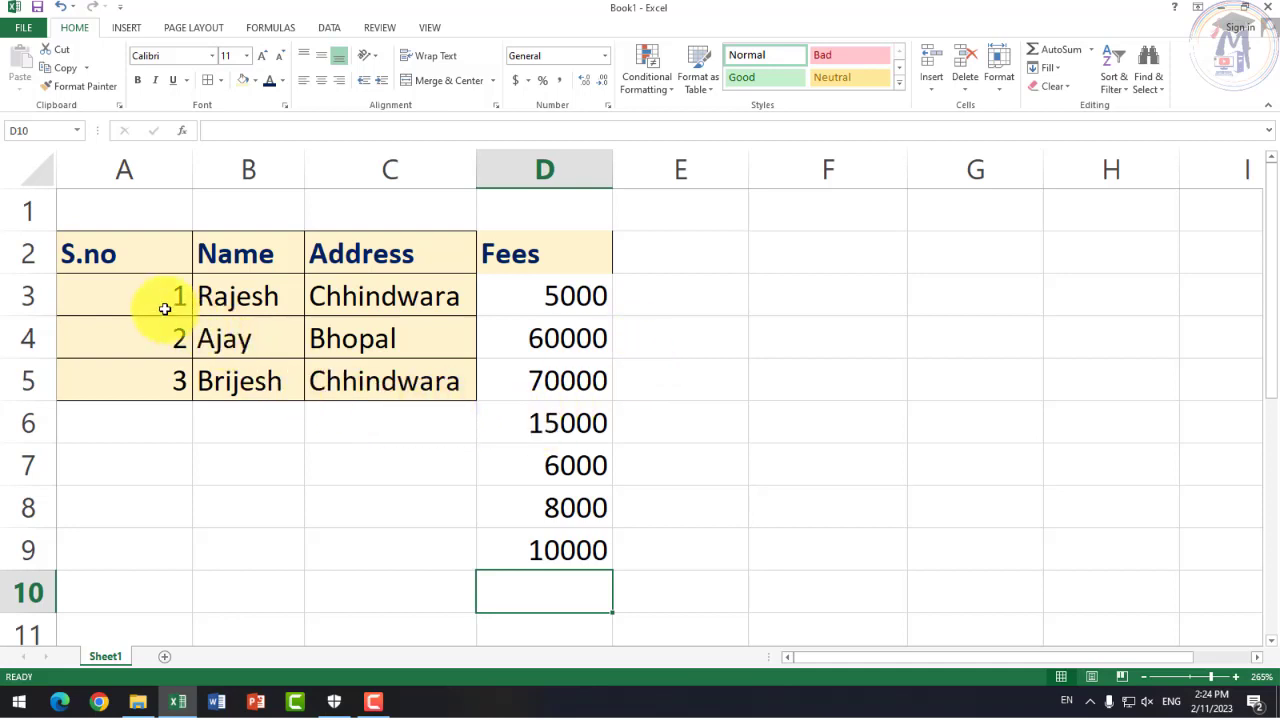
Step: Apply All Borders to A3:D9 and give those rows the cream fill
{"action": "left_click_drag", "start_coordinate": [170, 301], "coordinate": [514, 568]}
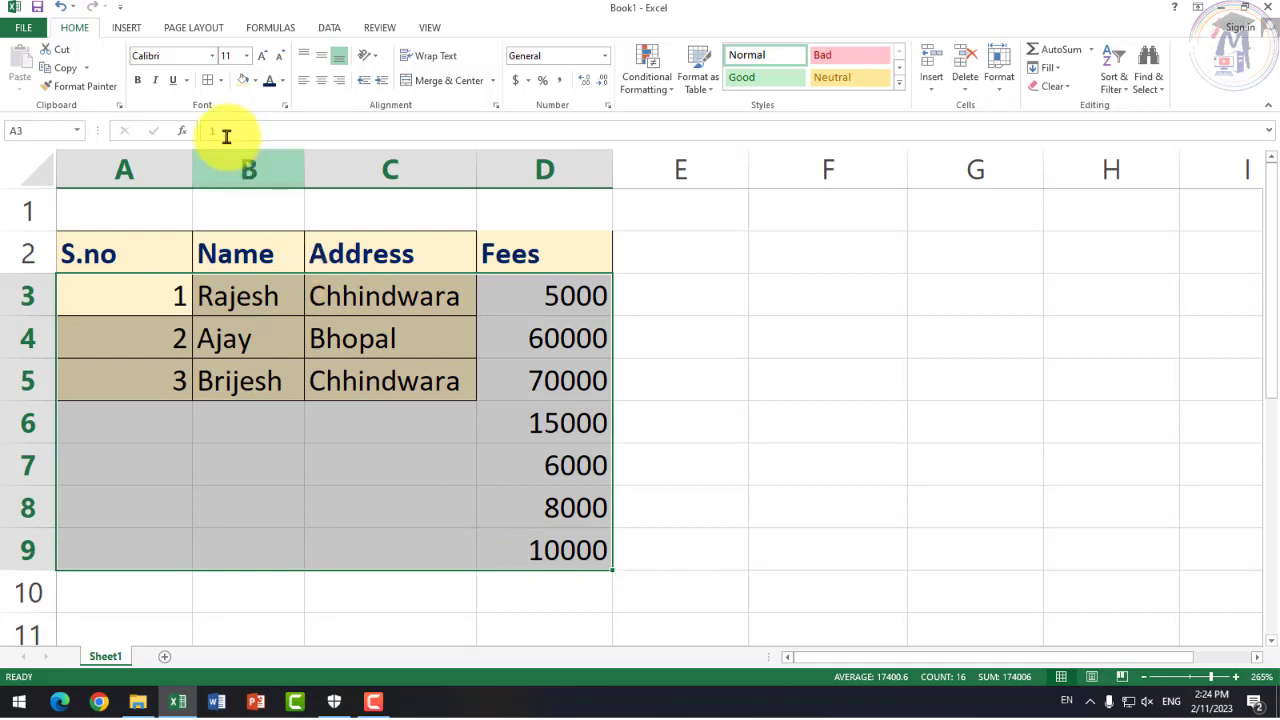
{"action": "left_click", "coordinate": [208, 81]}
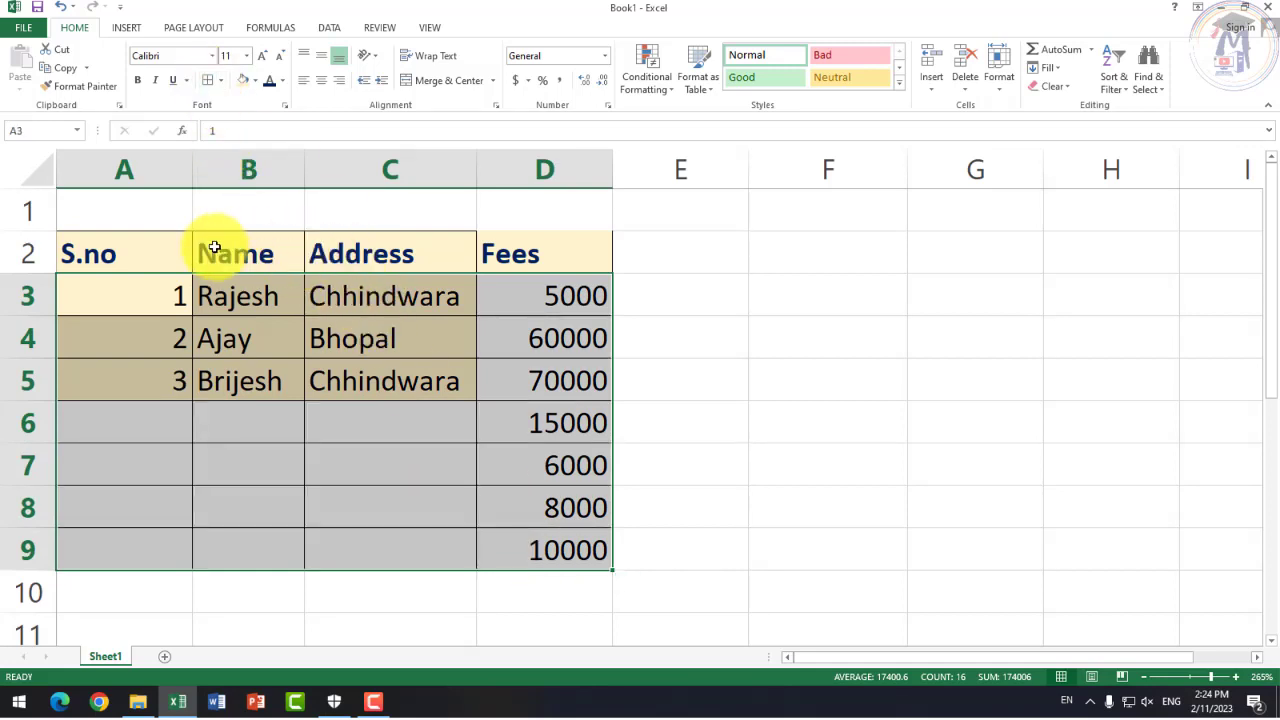
{"action": "left_click_drag", "start_coordinate": [160, 254], "coordinate": [535, 258]}
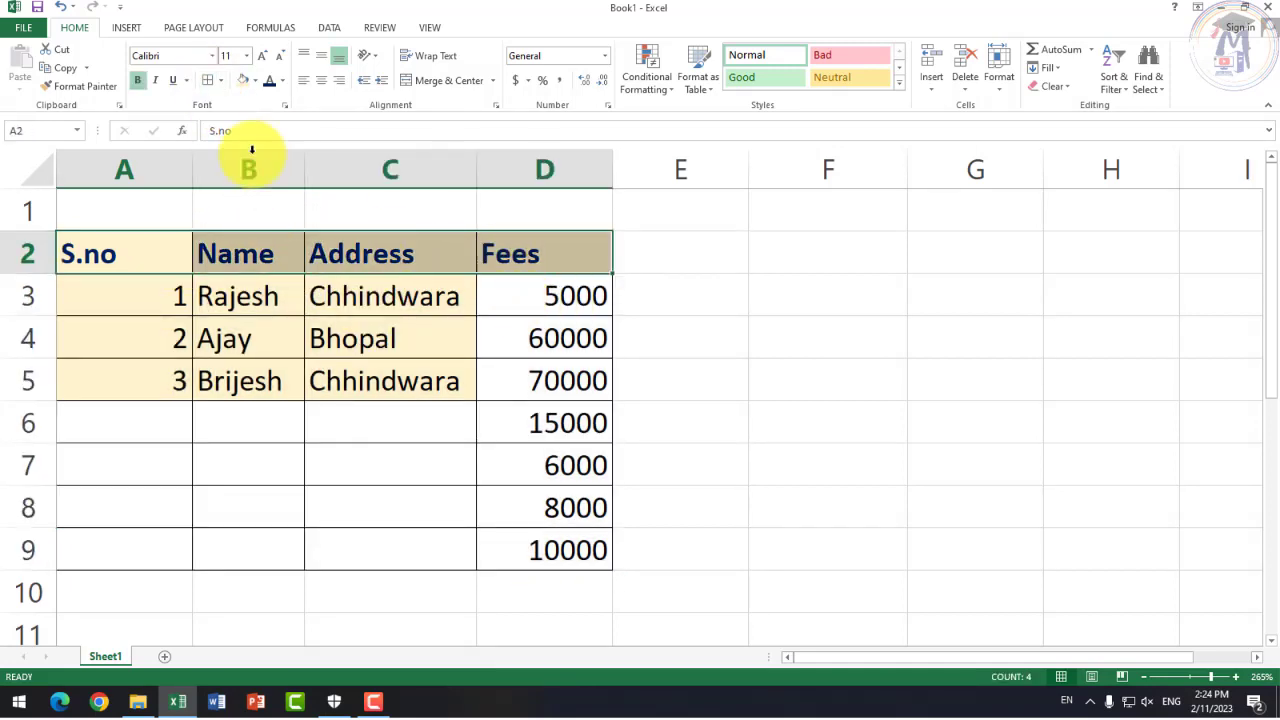
{"action": "left_click", "coordinate": [354, 338]}
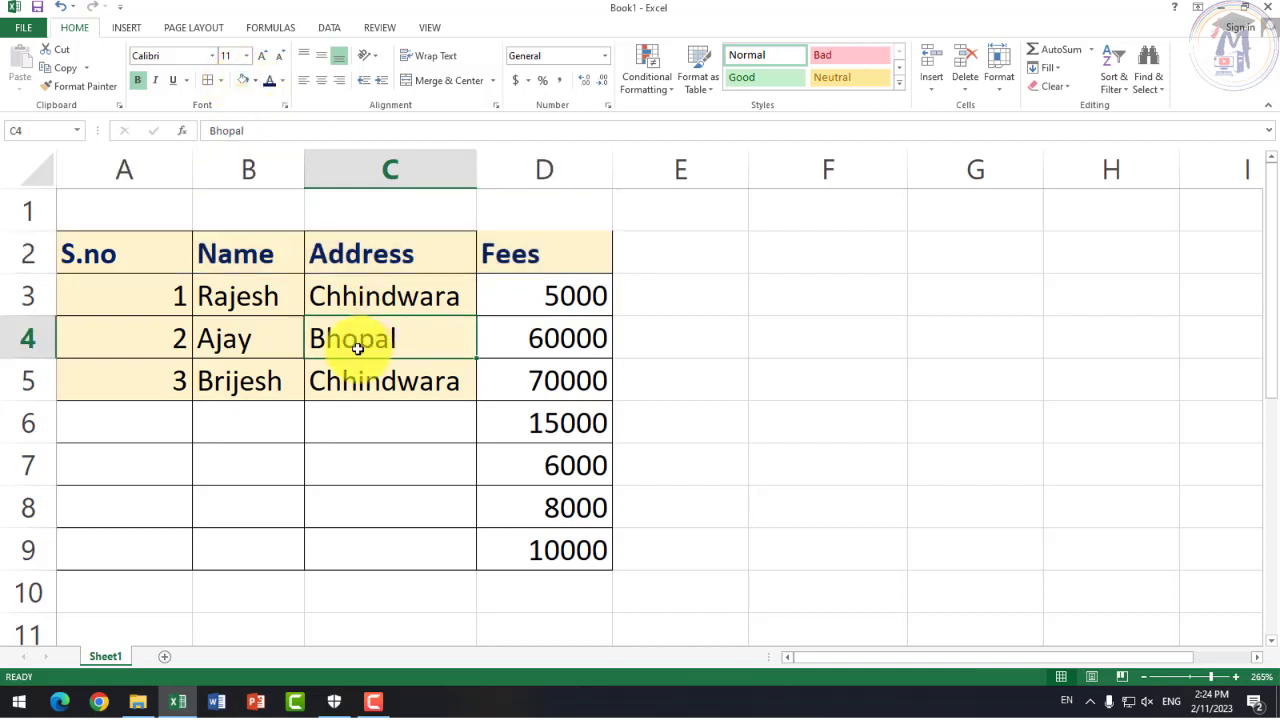
{"action": "mouse_move", "coordinate": [150, 296]}
{"action": "left_mouse_down"}
{"action": "mouse_move", "coordinate": [560, 535]}
{"action": "mouse_move", "coordinate": [560, 552]}
{"action": "left_mouse_up"}
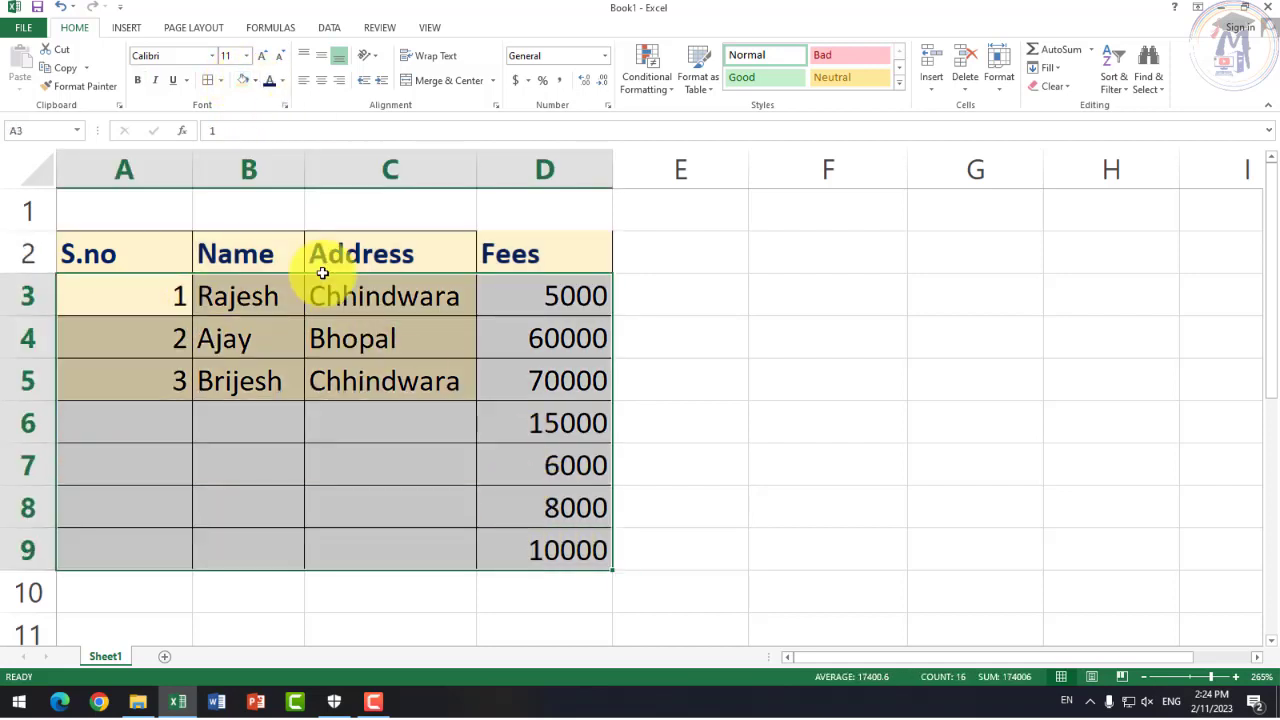
{"action": "left_click", "coordinate": [244, 84]}
Step: Inspect the filled table by selecting the Fees header and several fee cells
{"action": "left_click", "coordinate": [571, 460]}
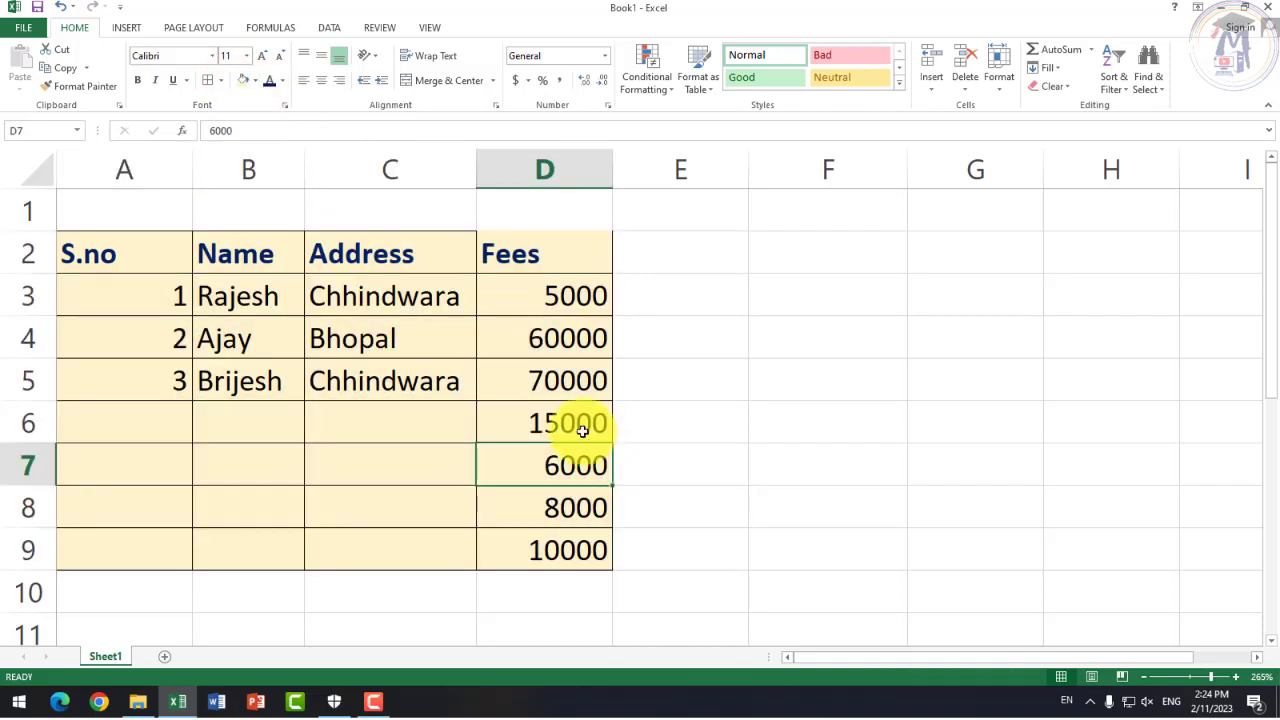
{"action": "left_click", "coordinate": [483, 251]}
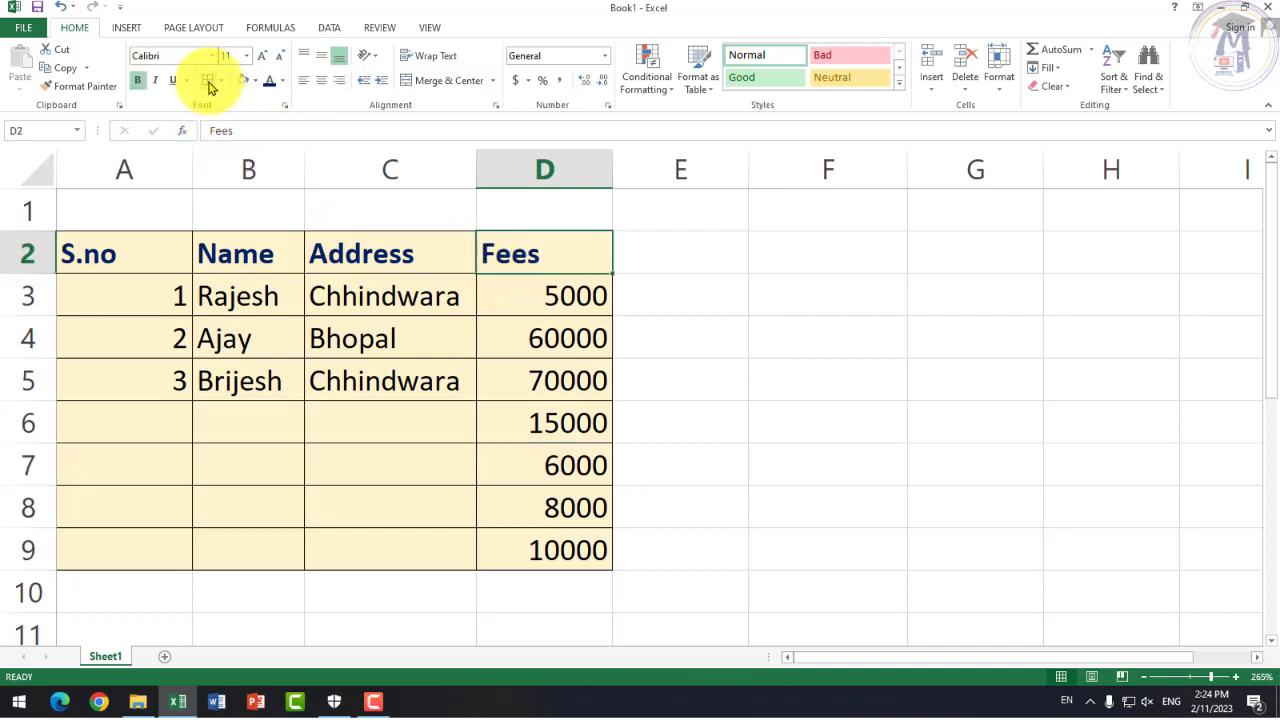
{"action": "left_click", "coordinate": [746, 380]}
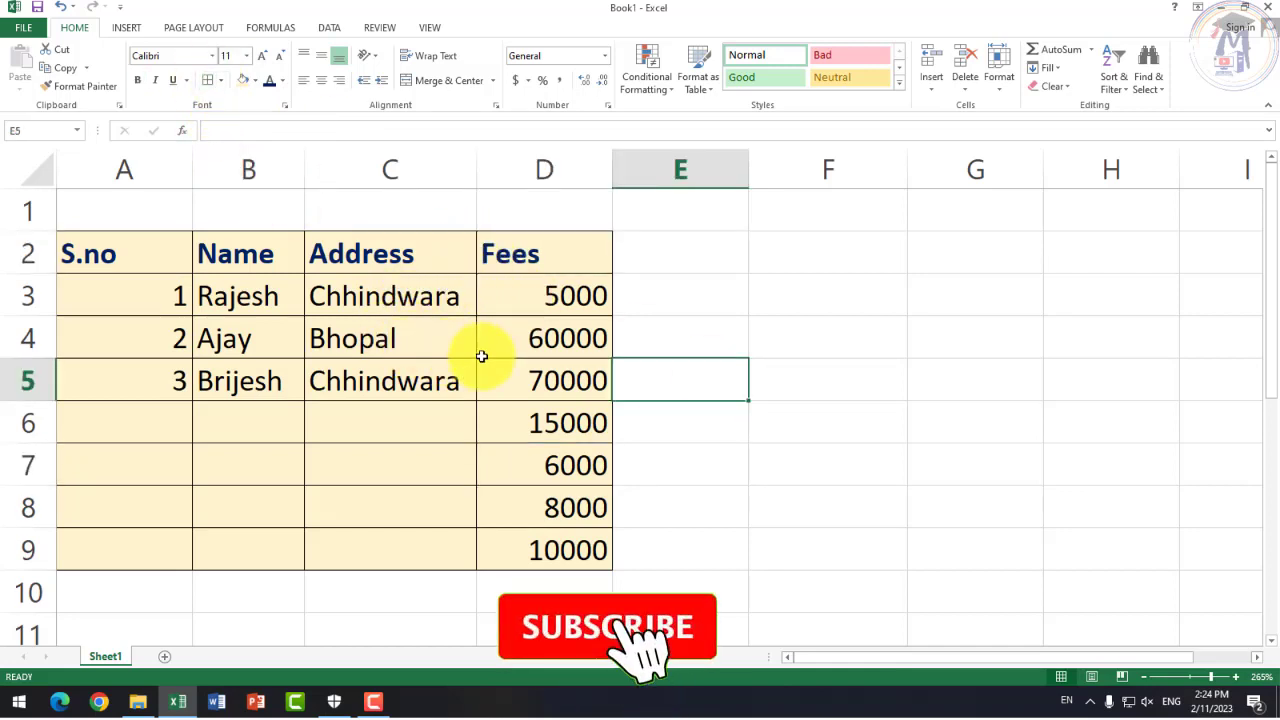
{"action": "left_click_drag", "start_coordinate": [560, 429], "coordinate": [588, 470]}
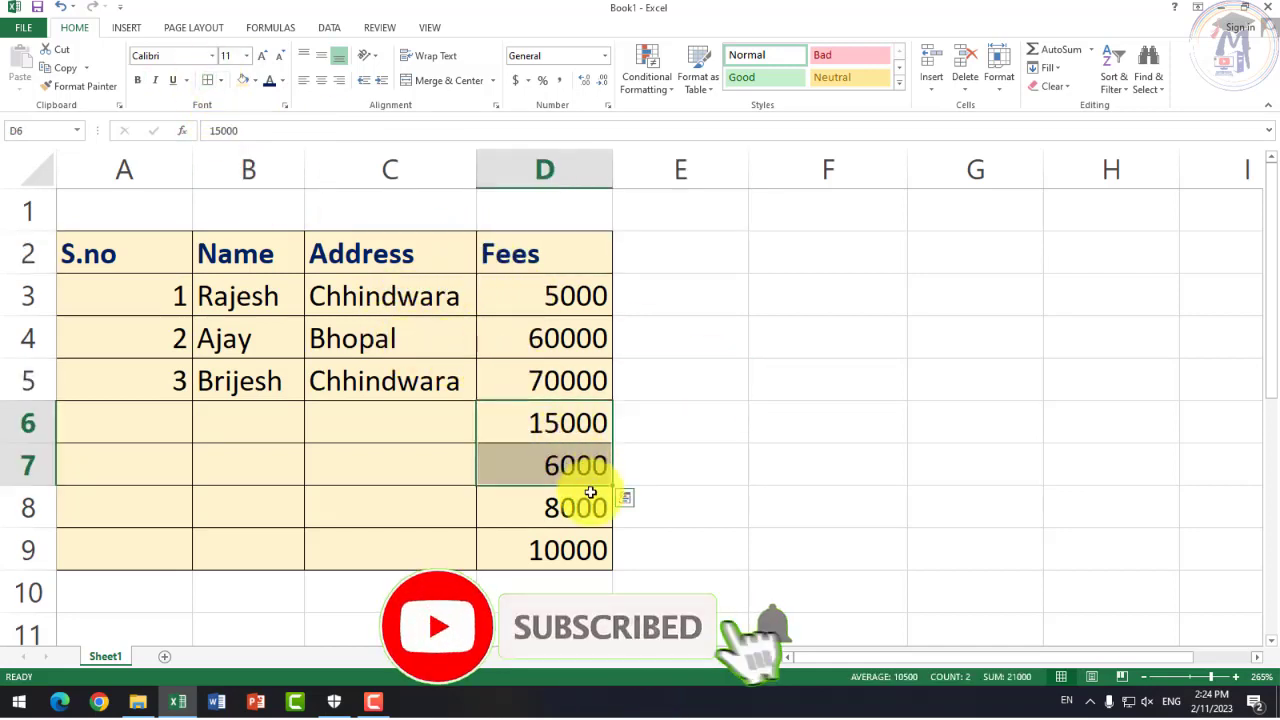
{"action": "left_click", "coordinate": [569, 382]}
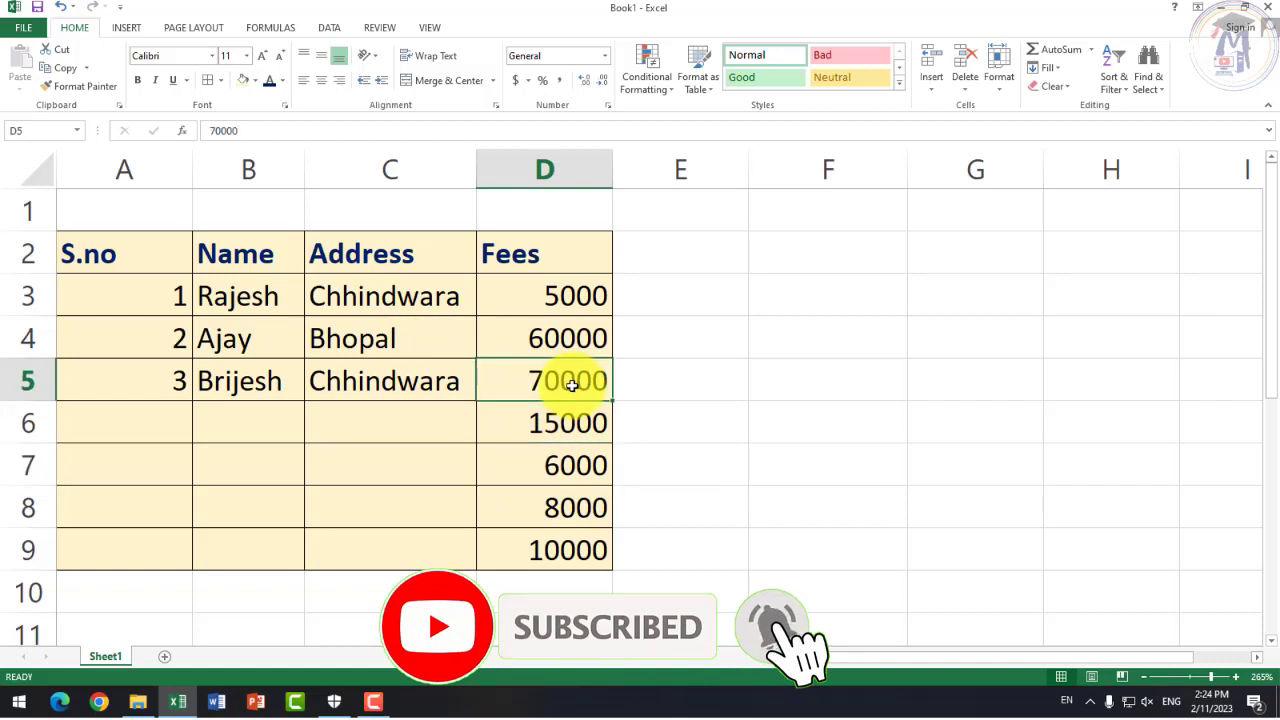
{"action": "left_click", "coordinate": [510, 254]}
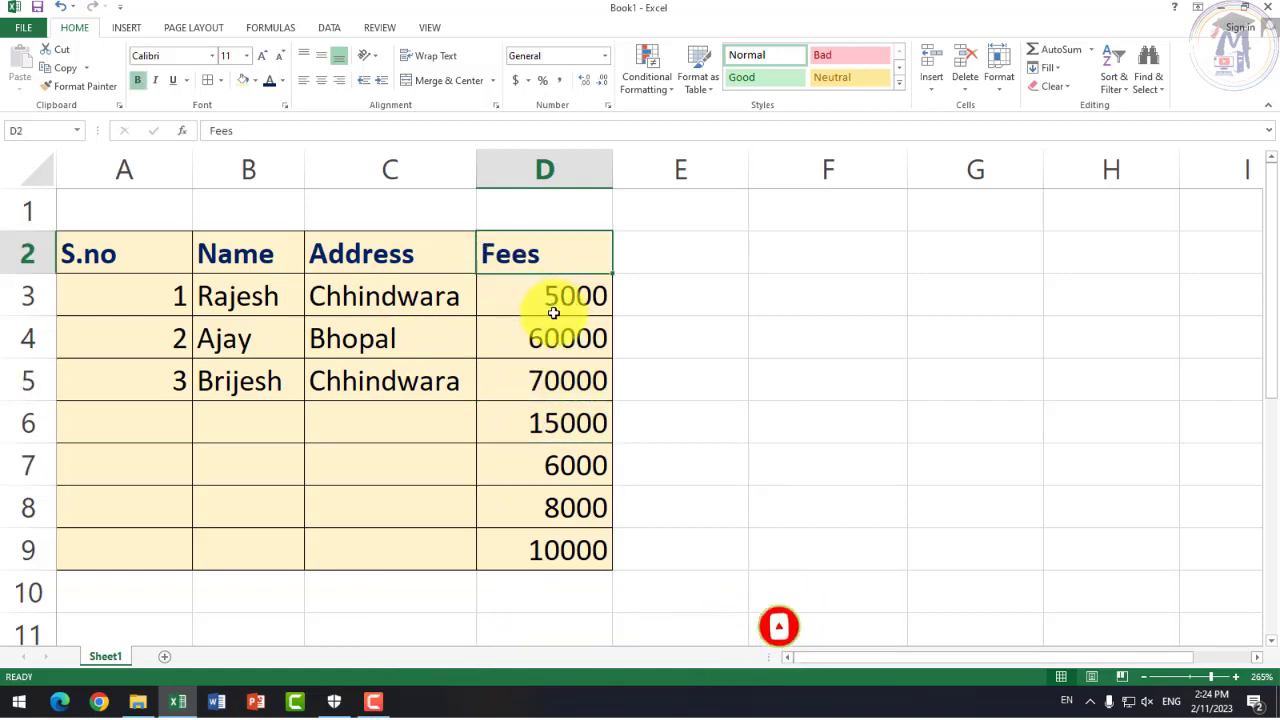
{"action": "left_click_drag", "start_coordinate": [557, 302], "coordinate": [589, 554]}
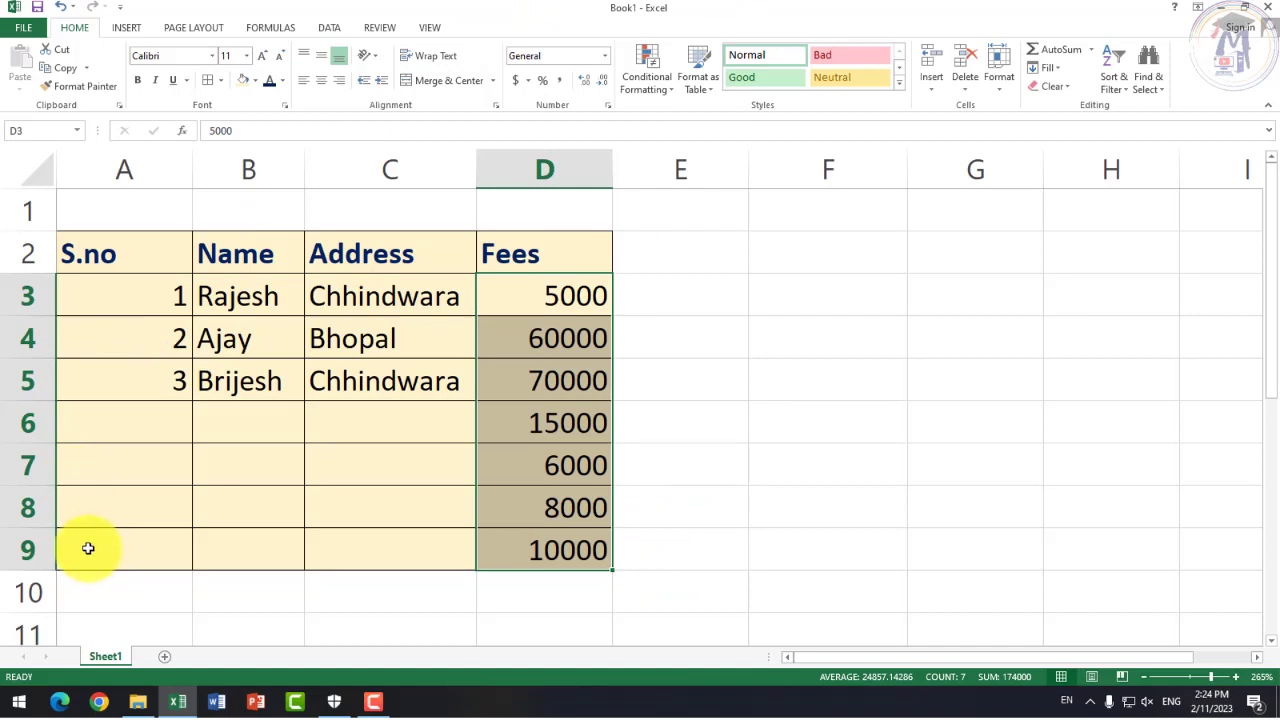
{"action": "left_click", "coordinate": [366, 303]}
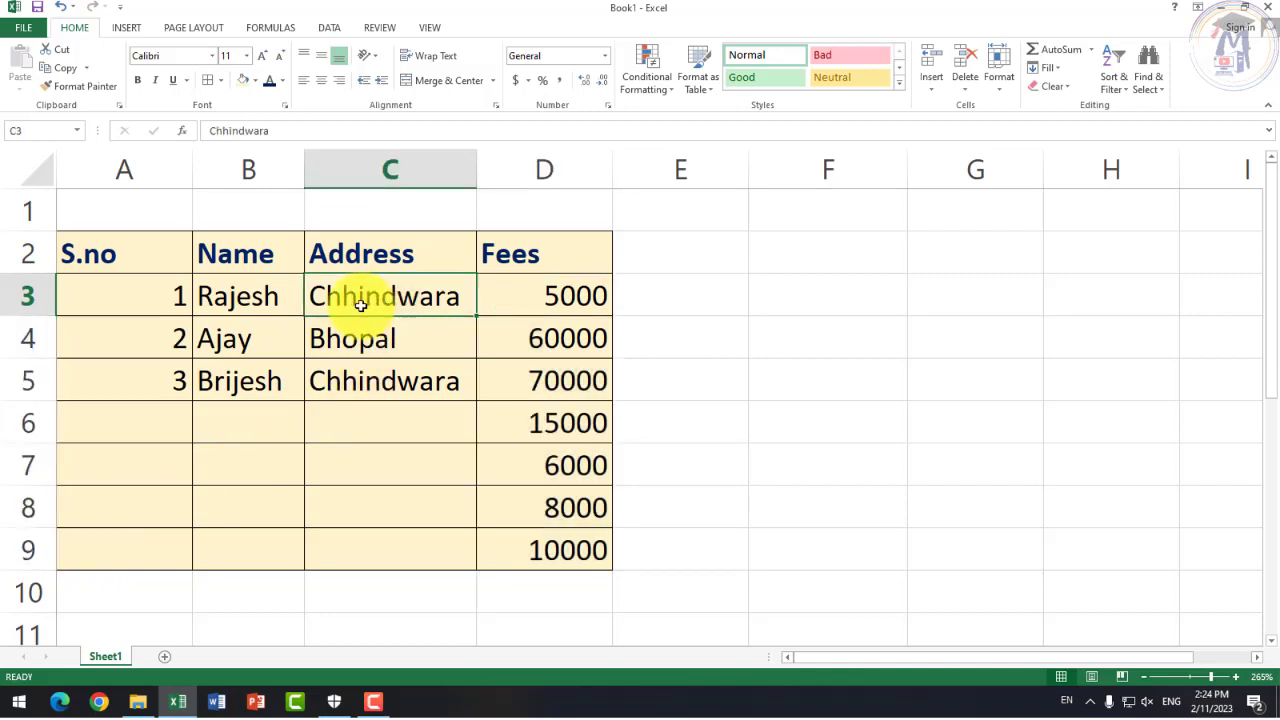
{"action": "left_click", "coordinate": [222, 340]}
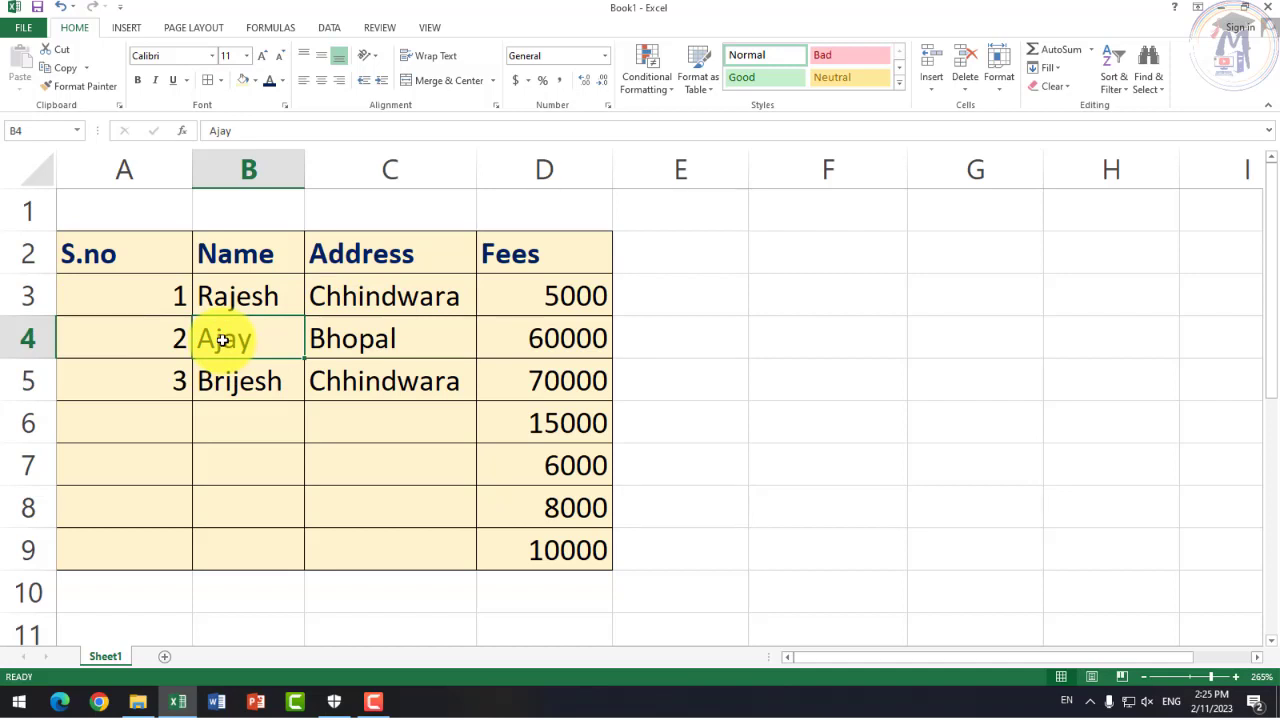
Step: Enter addresses Bhopal, Chhindwara, Jabalpur and Indore in C6:C9
{"action": "left_click", "coordinate": [445, 390]}
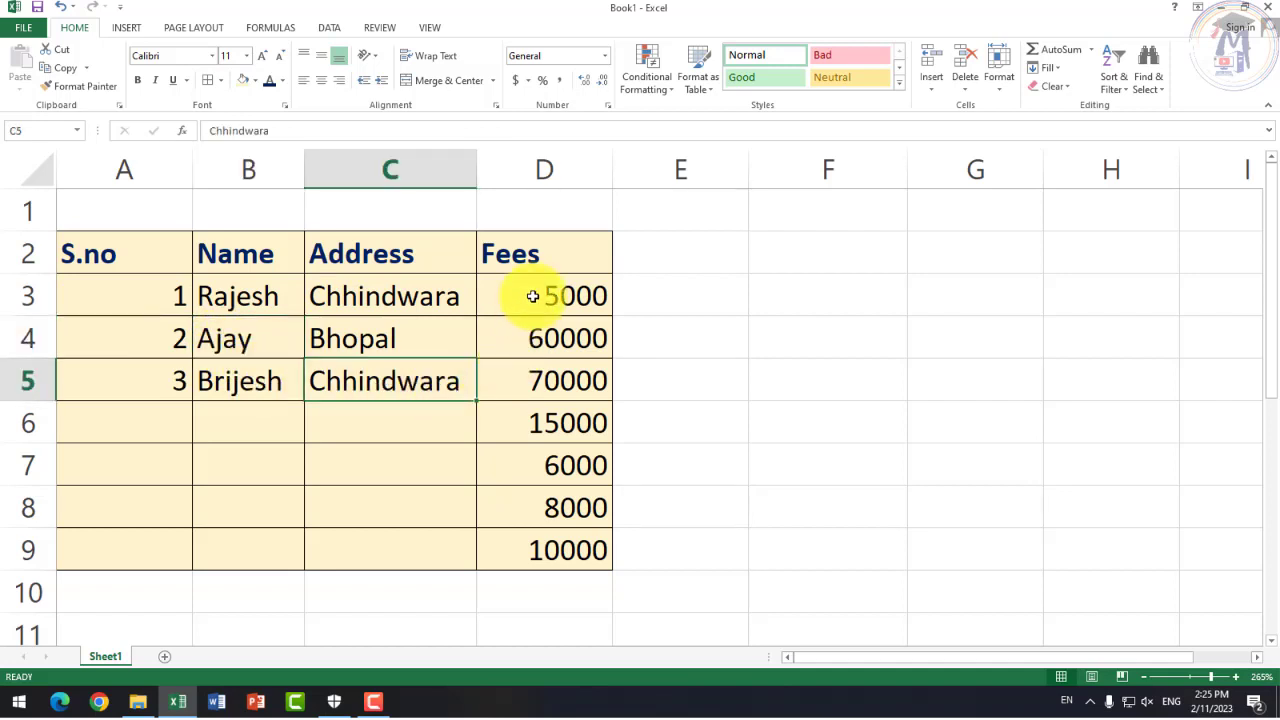
{"action": "left_click_drag", "start_coordinate": [535, 296], "coordinate": [543, 551]}
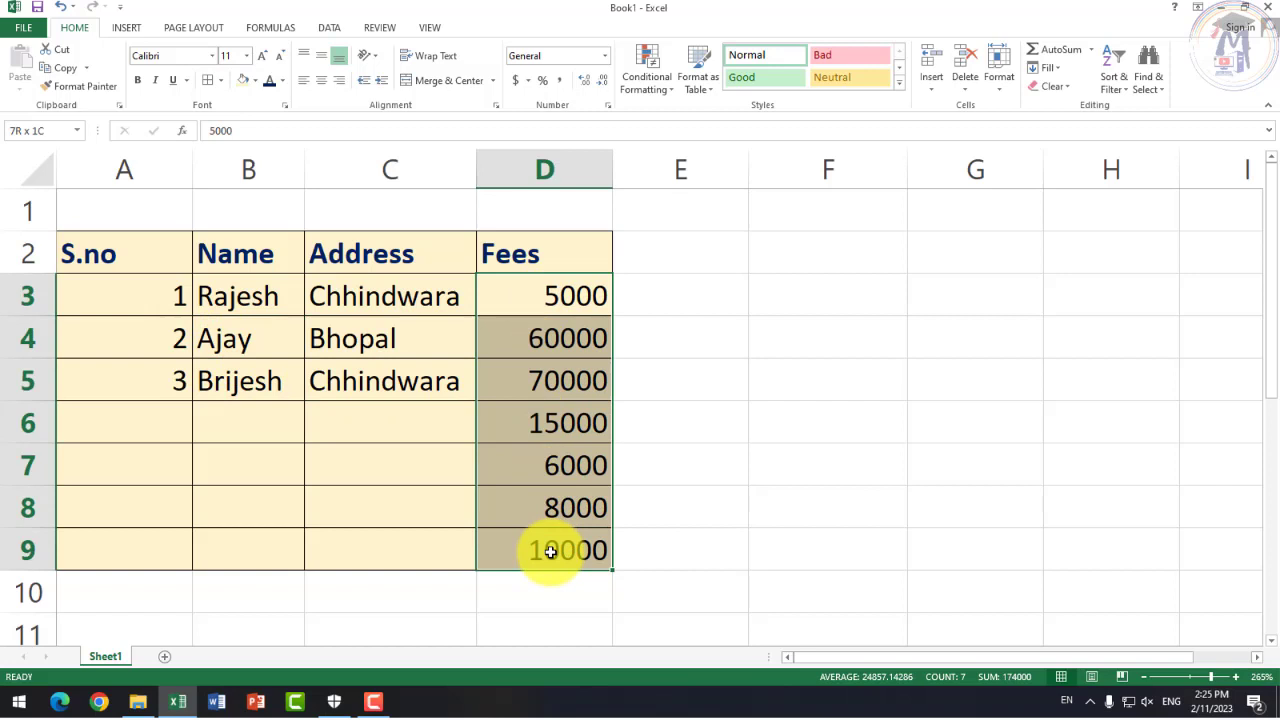
{"action": "left_click", "coordinate": [407, 455]}
{"action": "type", "text": "B"}
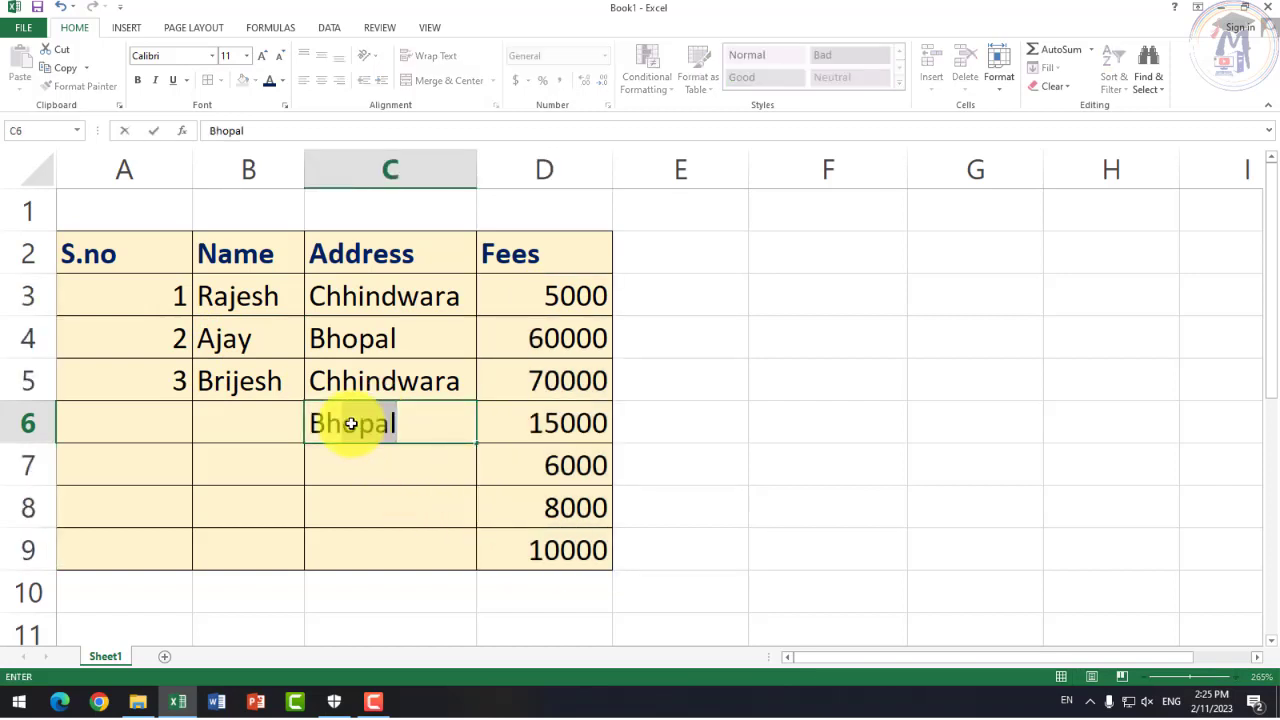
{"action": "key", "text": "Return"}
{"action": "type", "text": "Chhindwara"}
{"action": "key", "text": "Return"}
{"action": "type", "text": "Jaba"}
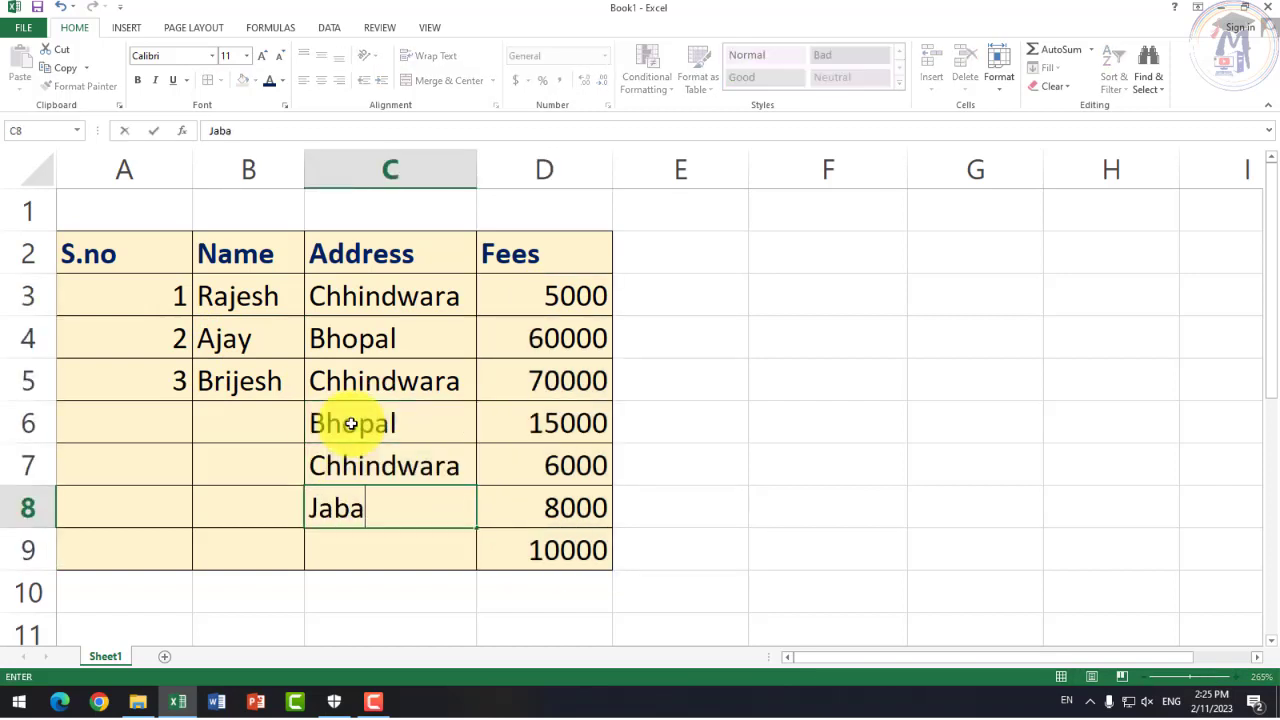
{"action": "type", "text": "lpur"}
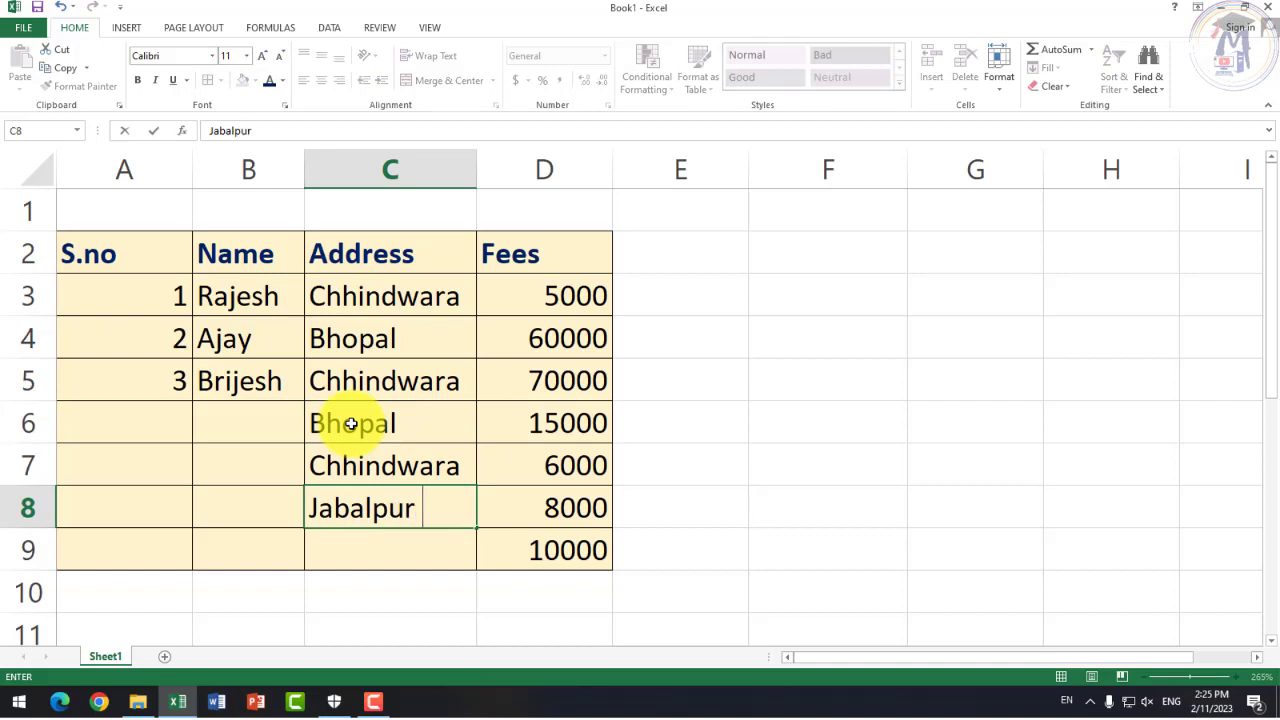
{"action": "key", "text": "Return"}
{"action": "type", "text": "Indore"}
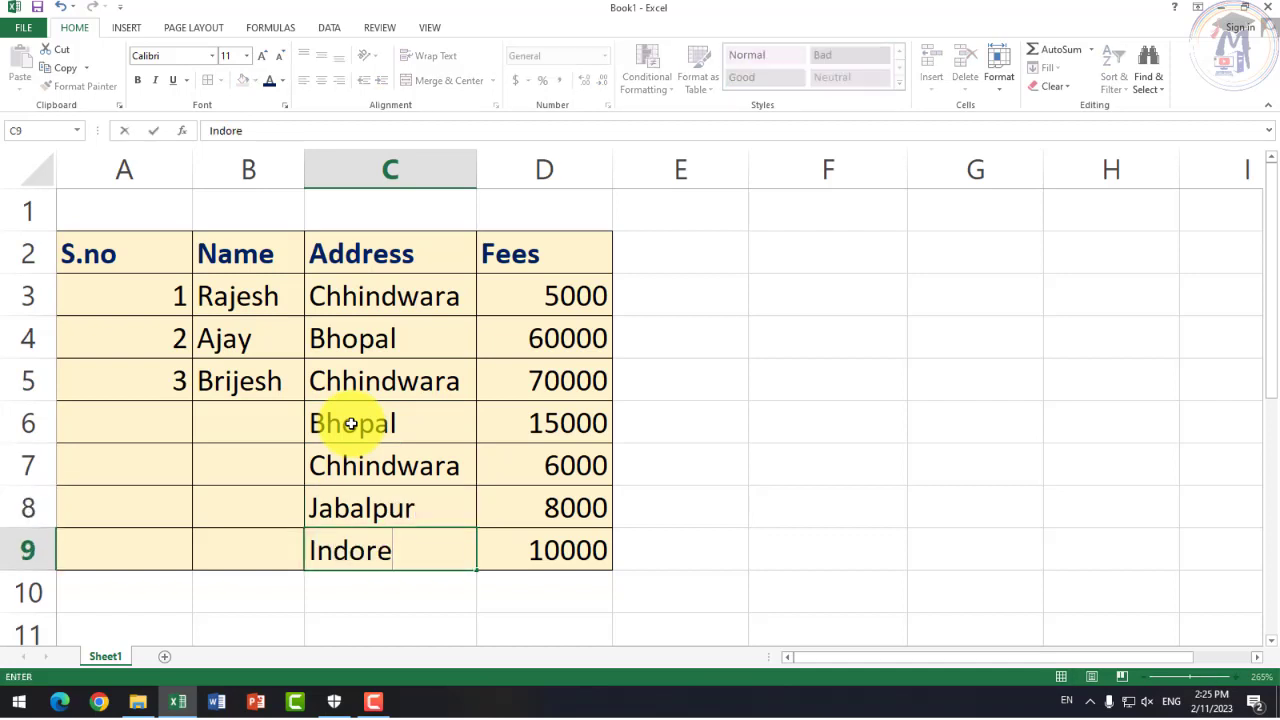
Step: Fill B6:B9 with Dinesh, Mukesh, Mahesh and an autocompleted name starting with R
{"action": "left_click", "coordinate": [286, 434]}
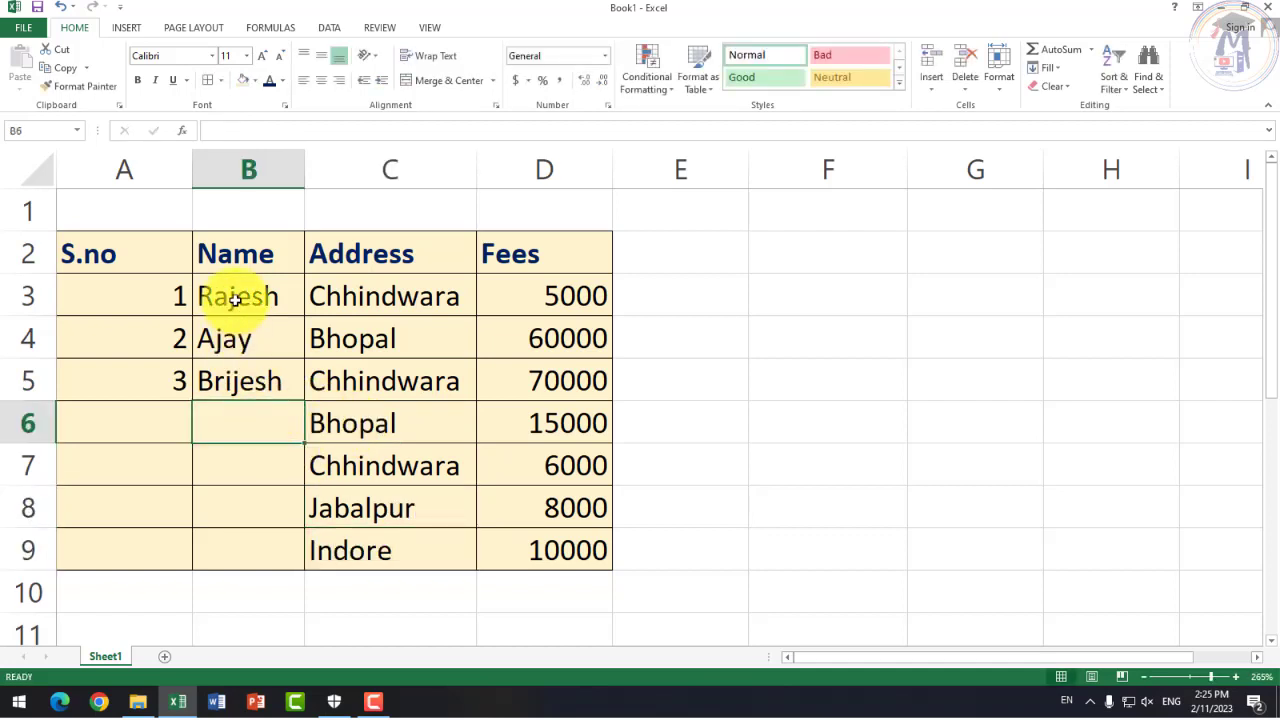
{"action": "left_click_drag", "start_coordinate": [249, 296], "coordinate": [259, 395]}
{"action": "left_click", "coordinate": [250, 435]}
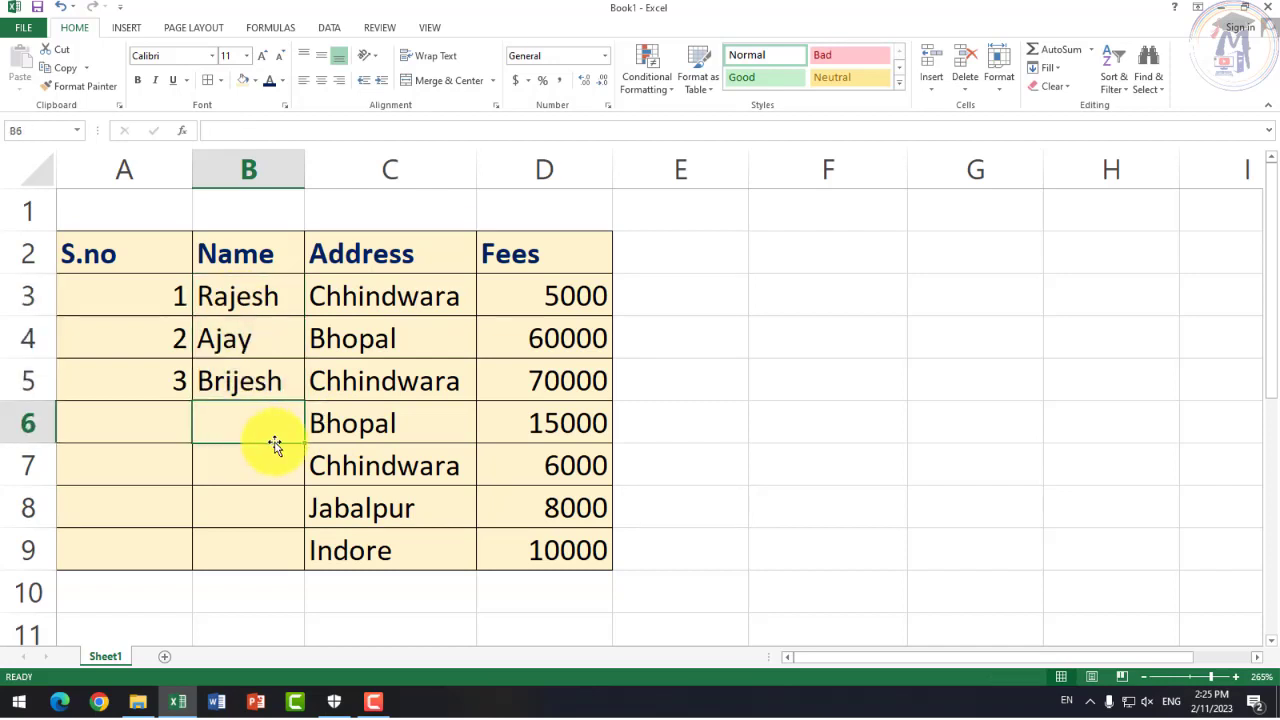
{"action": "type", "text": "DInesh"}
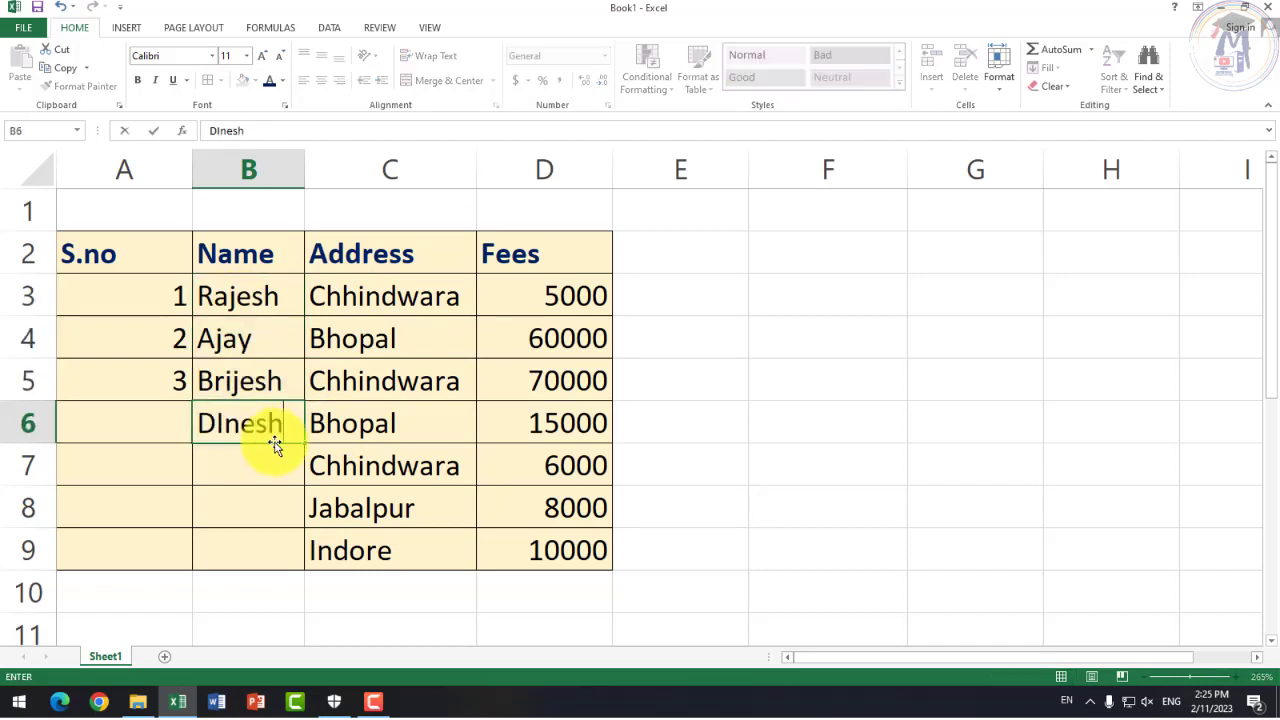
{"action": "key", "text": "BackSpace"}
{"action": "key", "text": "BackSpace"}
{"action": "key", "text": "BackSpace"}
{"action": "type", "text": "inesh"}
{"action": "key", "text": "Return"}
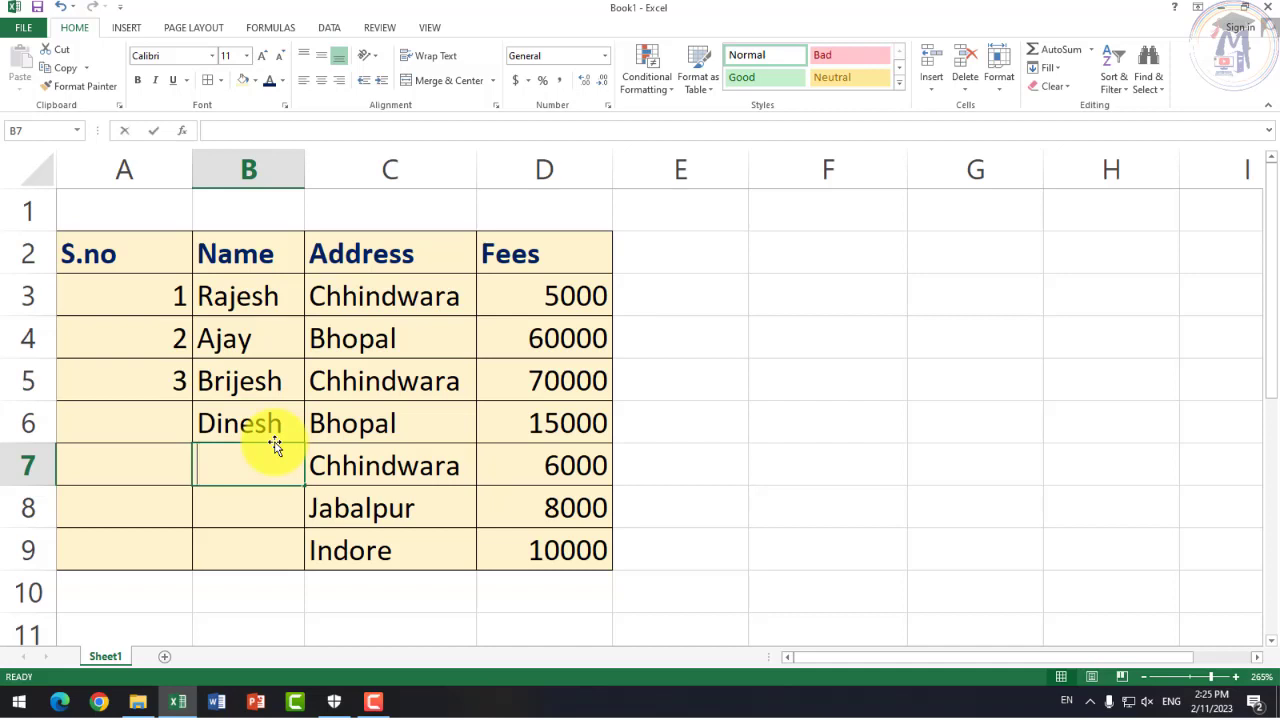
{"action": "type", "text": "Mukesh"}
{"action": "key", "text": "Return"}
{"action": "type", "text": "Mahe"}
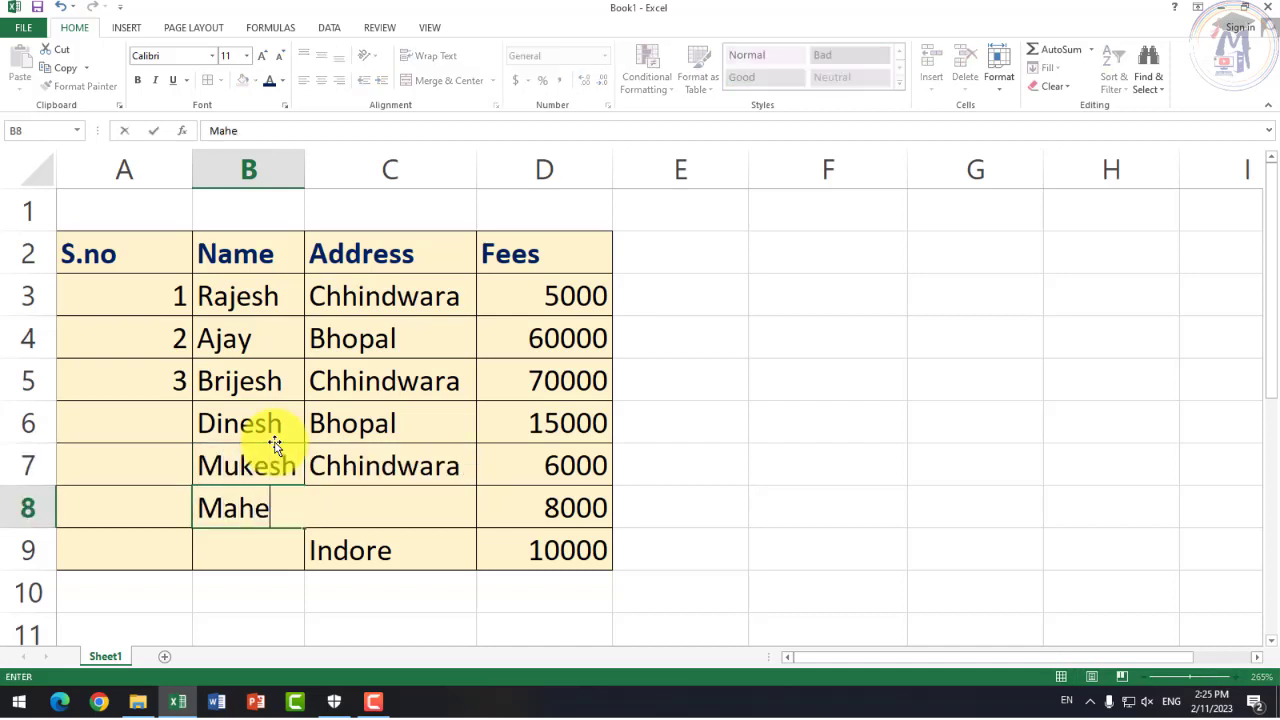
{"action": "type", "text": "sh"}
{"action": "key", "text": "Return"}
{"action": "type", "text": "A"}
{"action": "key", "text": "BackSpace"}
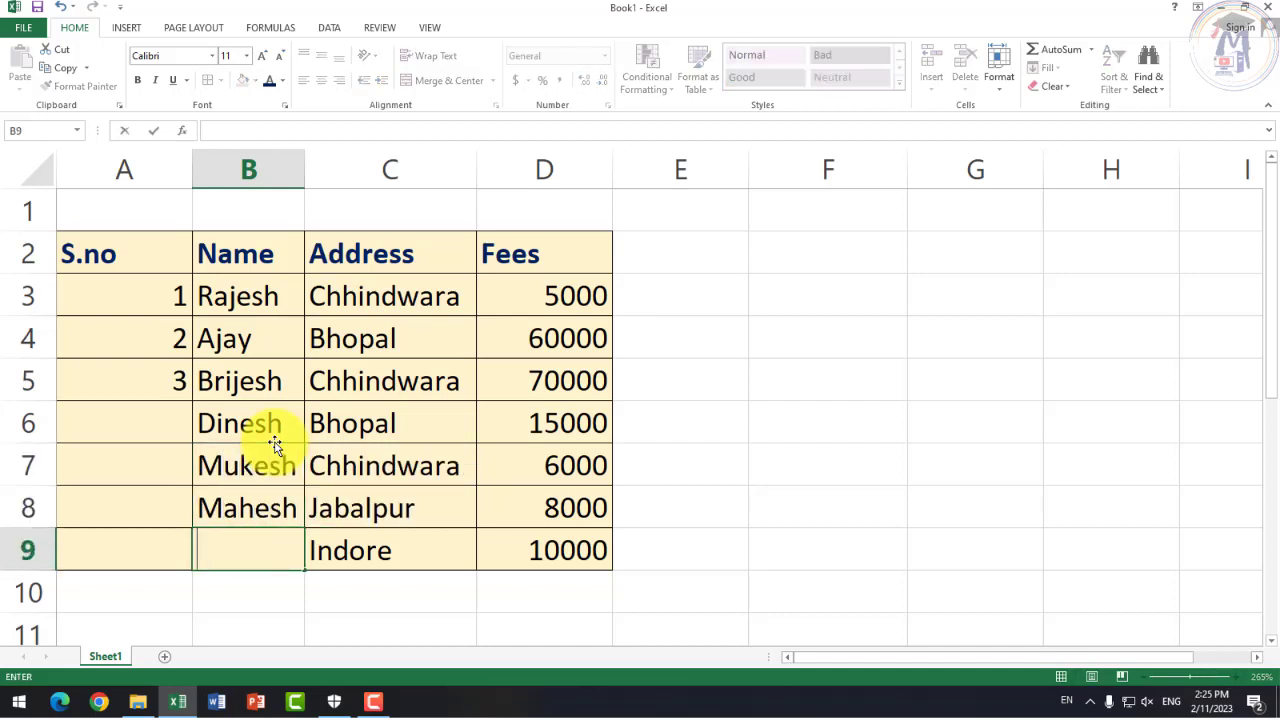
{"action": "type", "text": "R"}
{"action": "key", "text": "Return"}
Step: Number rows A6:A9 as 4, 5, 6 and 7
{"action": "left_click", "coordinate": [176, 427]}
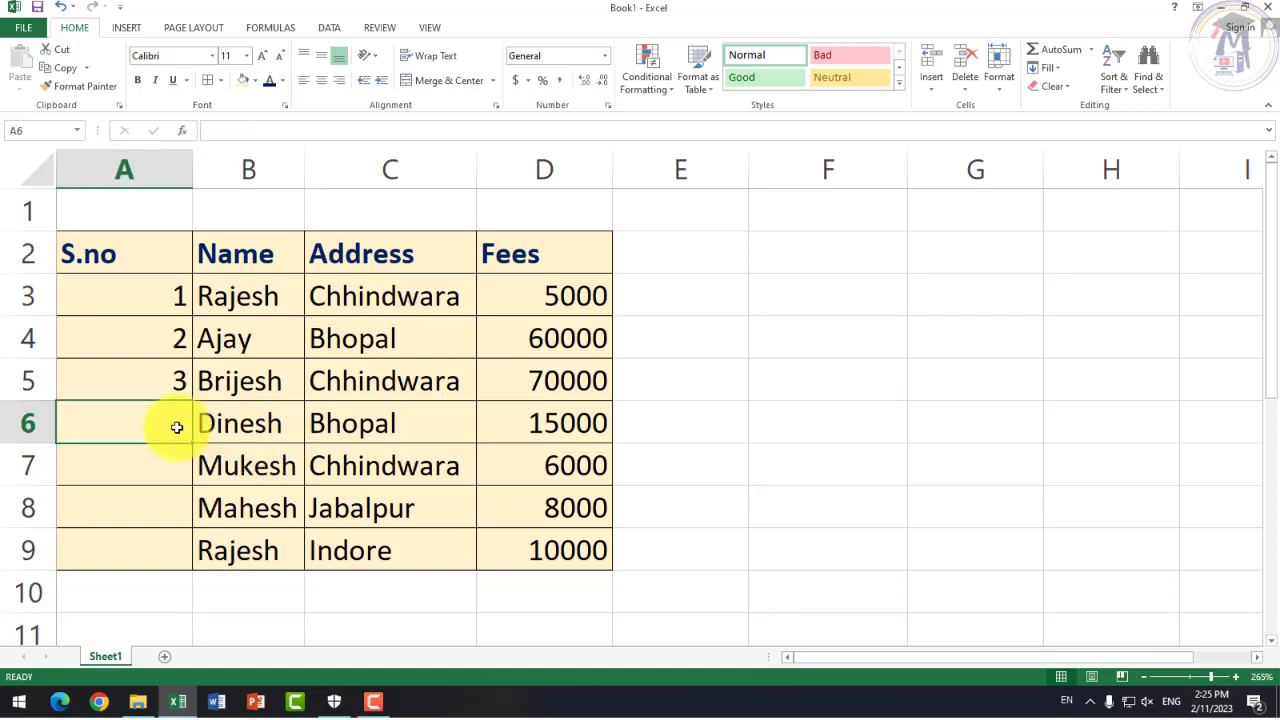
{"action": "type", "text": "4"}
{"action": "key", "text": "Return"}
{"action": "type", "text": "5"}
{"action": "key", "text": "Return"}
{"action": "type", "text": "6"}
{"action": "key", "text": "Return"}
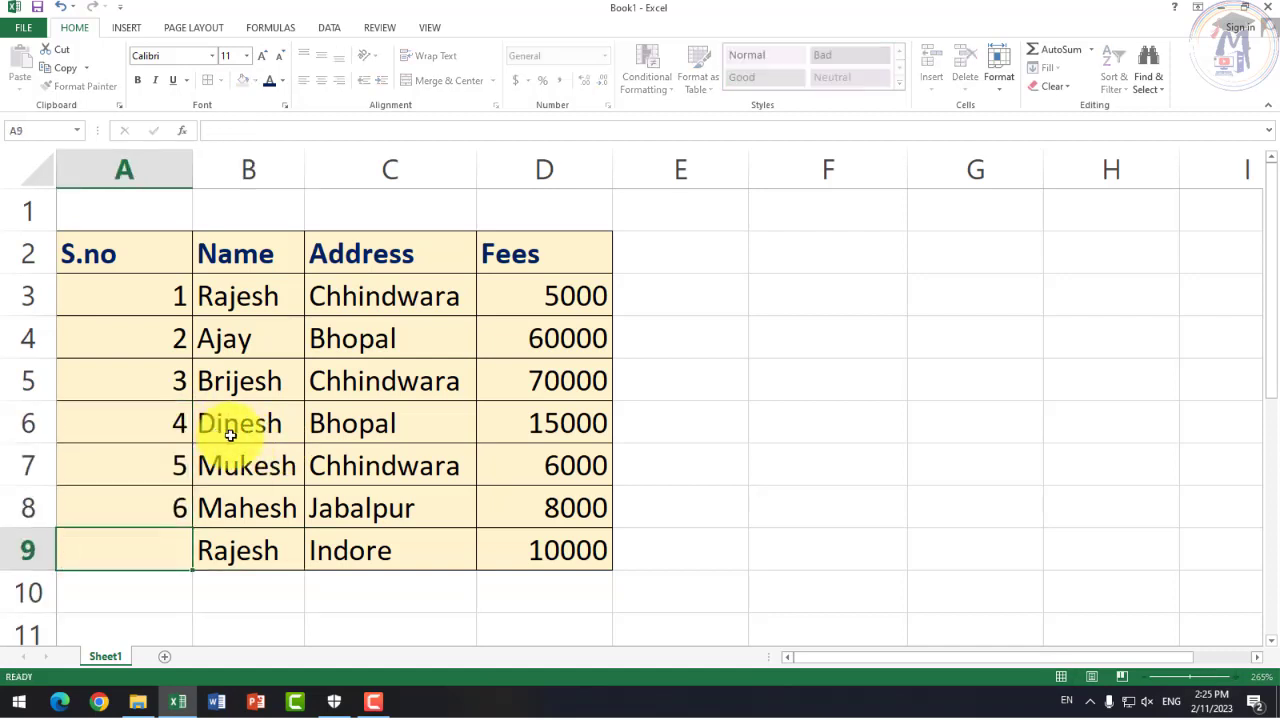
{"action": "type", "text": "7"}
{"action": "key", "text": "Return"}
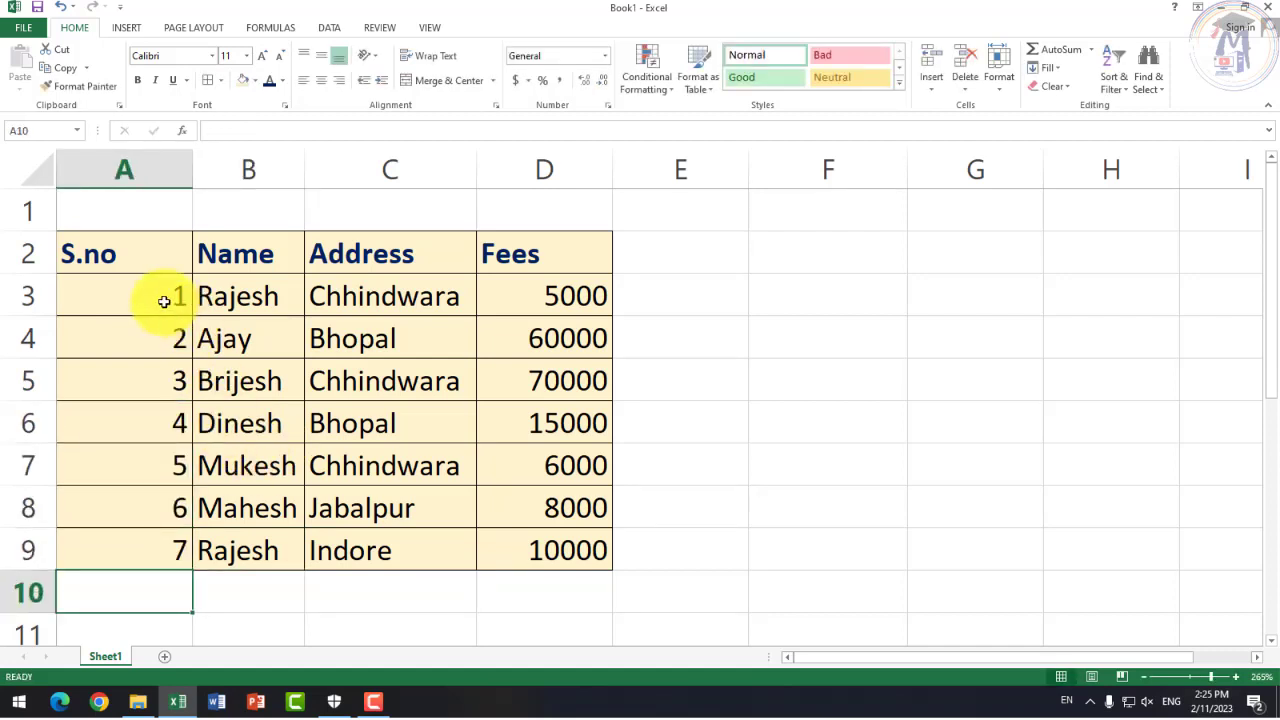
{"action": "left_click_drag", "start_coordinate": [164, 301], "coordinate": [177, 480]}
{"action": "left_click", "coordinate": [123, 309]}
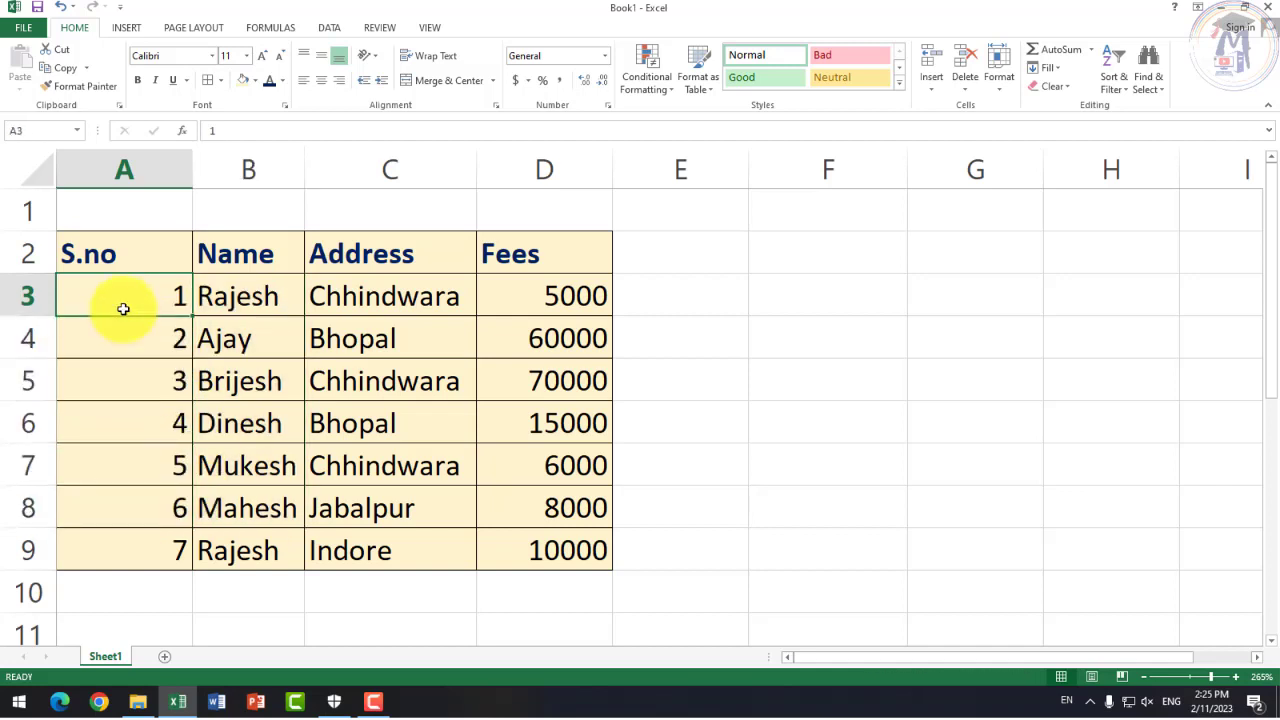
{"action": "left_click_drag", "start_coordinate": [137, 303], "coordinate": [145, 341]}
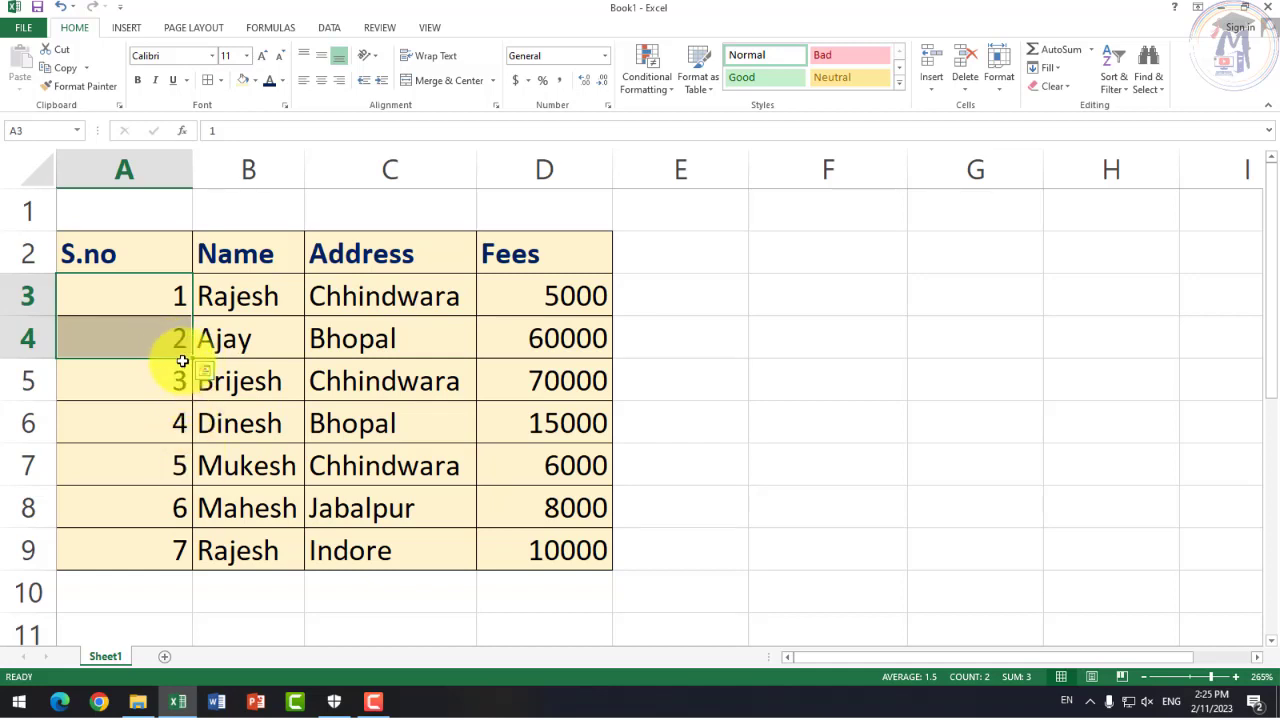
{"action": "mouse_move", "coordinate": [190, 356]}
{"action": "left_mouse_down"}
{"action": "mouse_move", "coordinate": [221, 680]}
{"action": "mouse_move", "coordinate": [190, 556]}
{"action": "left_mouse_up"}
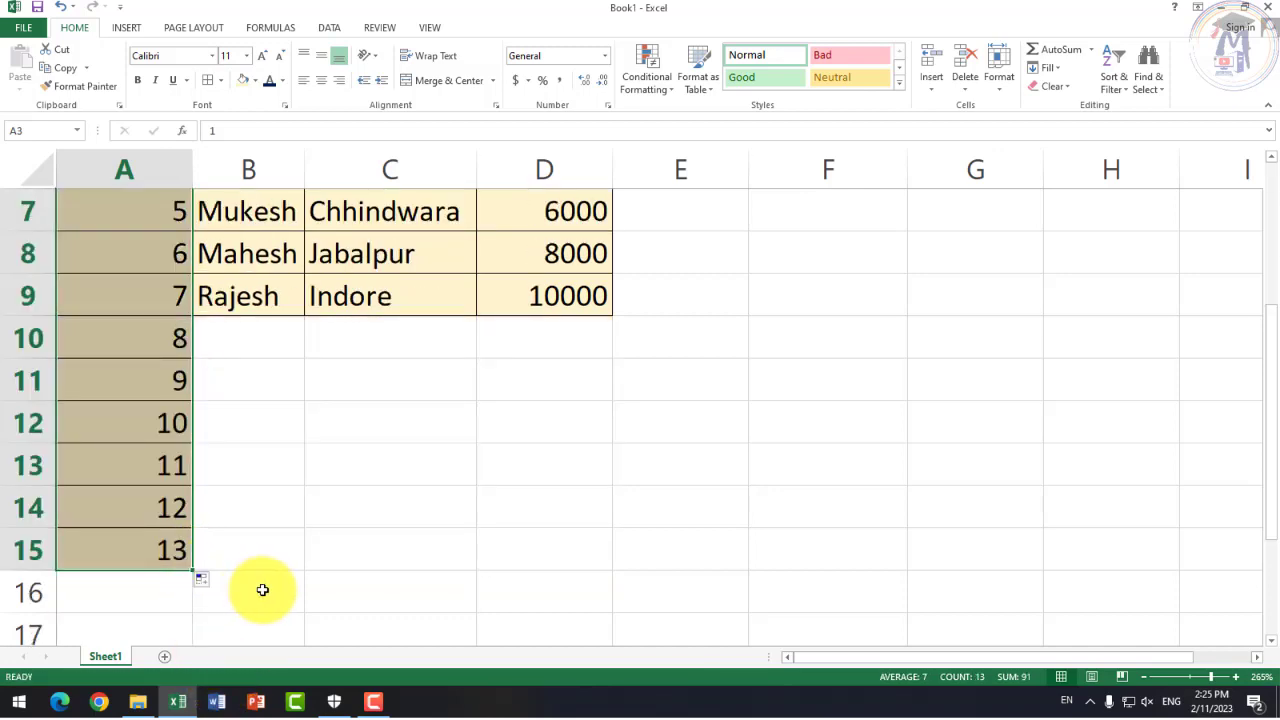
{"action": "key", "text": "ctrl+z"}
Step: Select D3:D9 so all seven Fees values are highlighted
{"action": "left_click", "coordinate": [340, 597]}
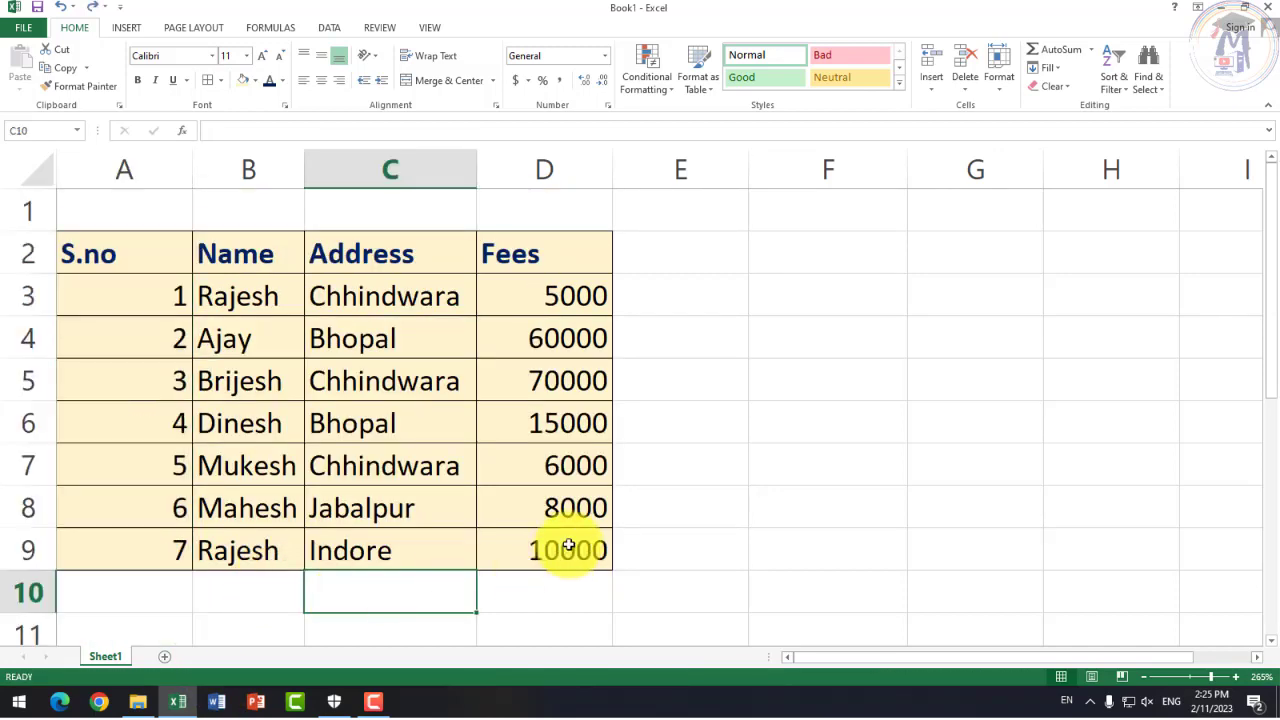
{"action": "left_click", "coordinate": [697, 449]}
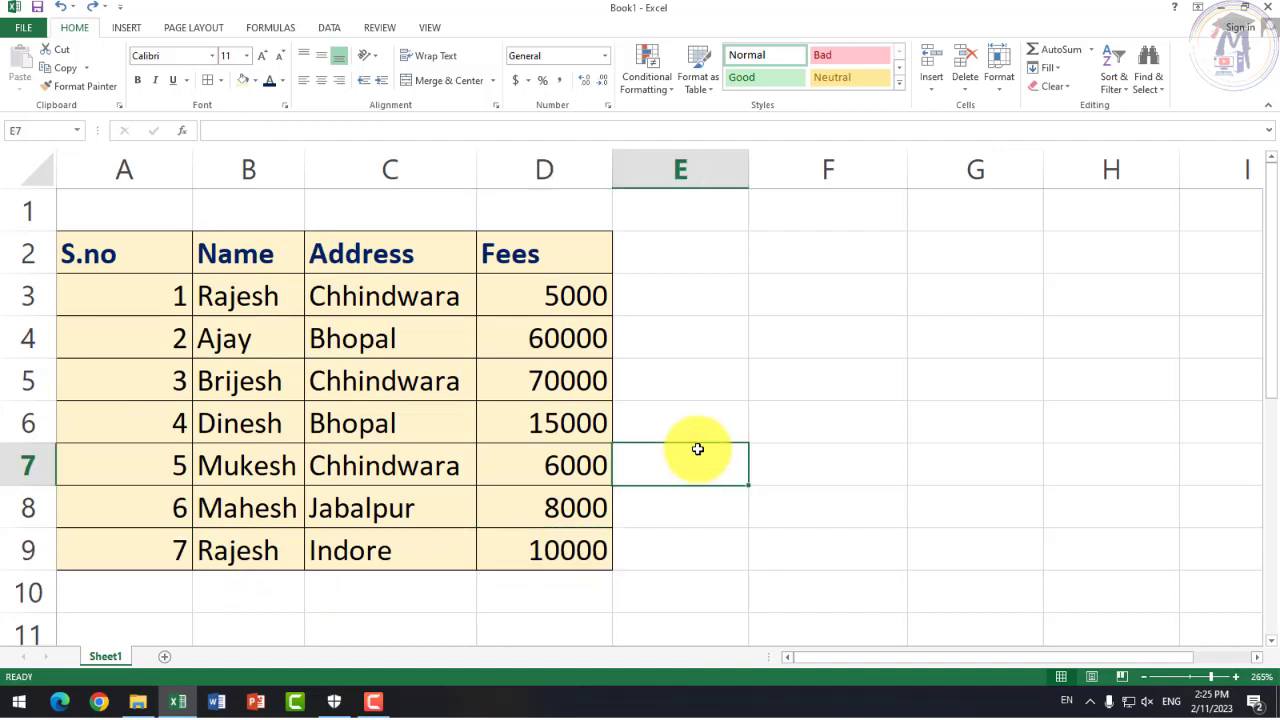
{"action": "left_click", "coordinate": [546, 295]}
{"action": "left_click_drag", "start_coordinate": [545, 323], "coordinate": [563, 551]}
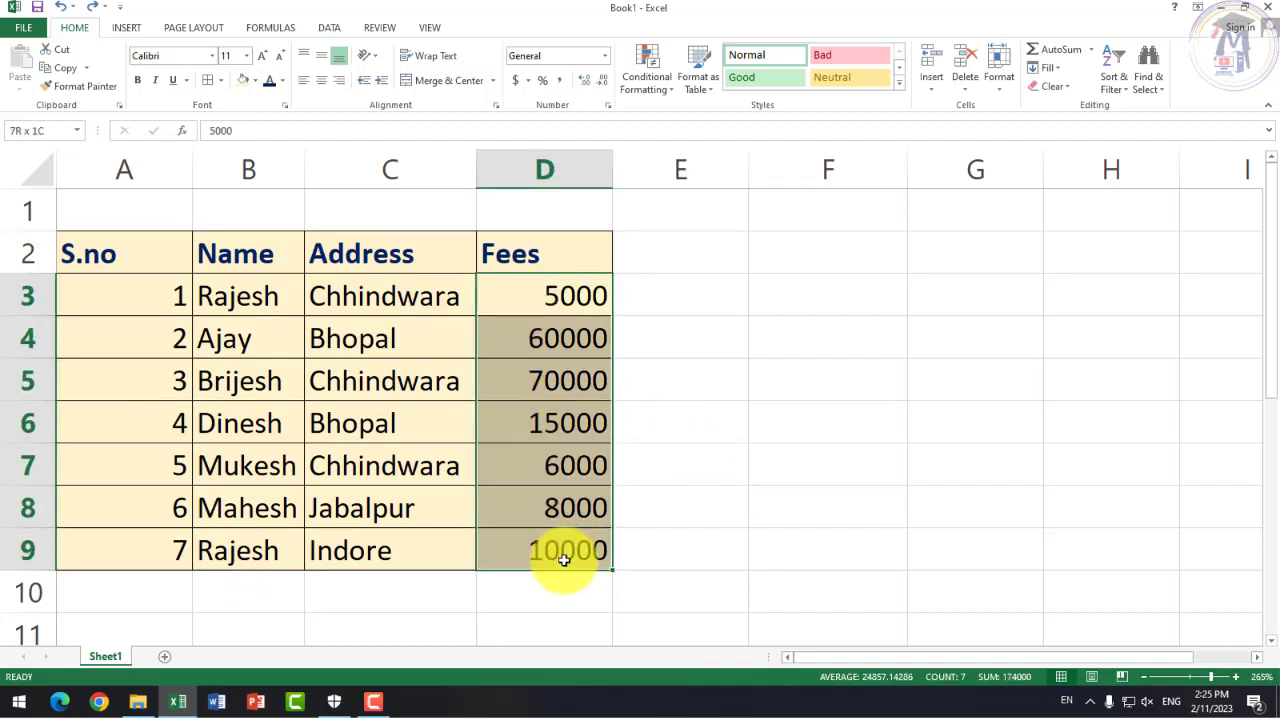
{"action": "left_click", "coordinate": [625, 515]}
{"action": "left_click_drag", "start_coordinate": [580, 286], "coordinate": [565, 551]}
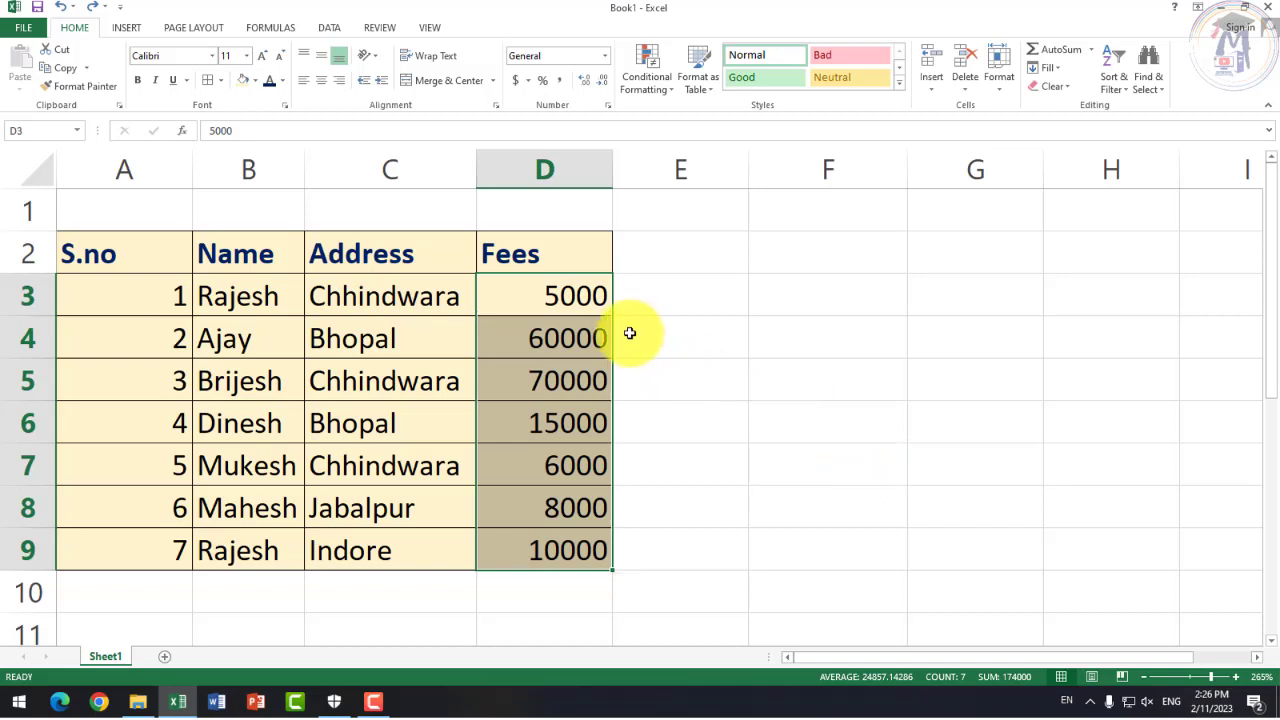
{"action": "left_click_drag", "start_coordinate": [566, 294], "coordinate": [580, 562]}
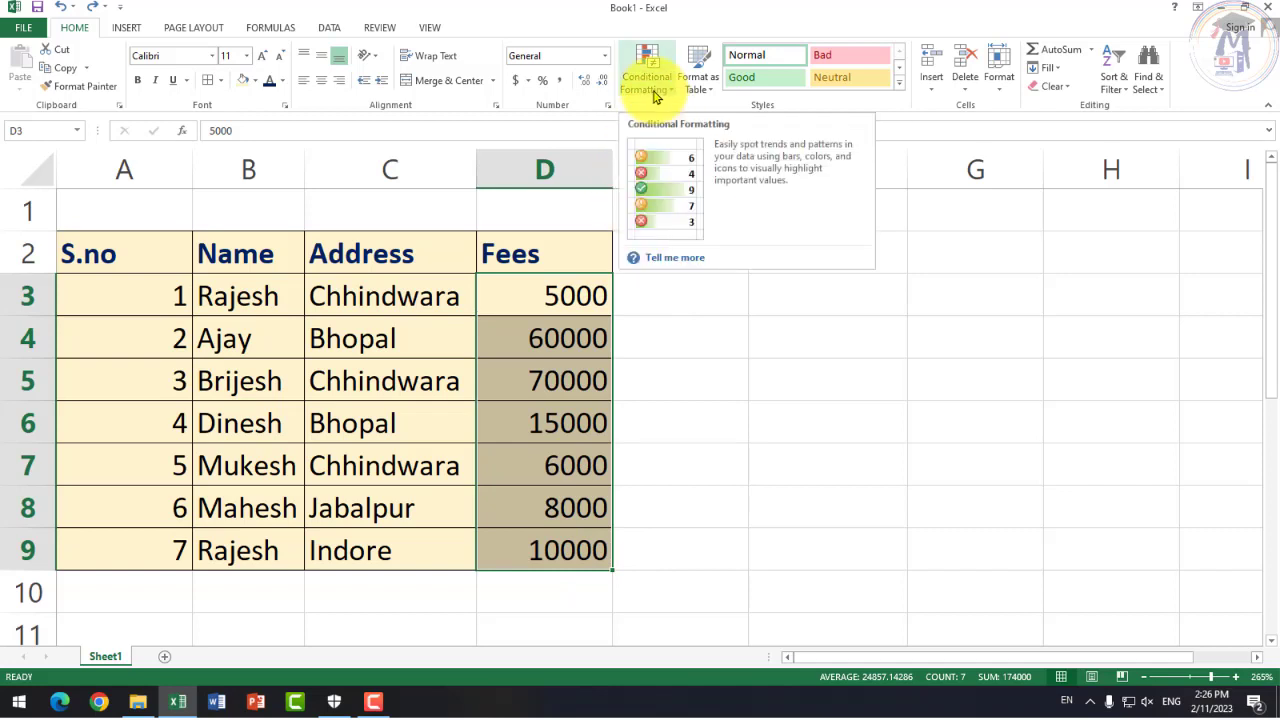
Step: Open the Conditional Formatting menu, close it, then reopen it for the Fees range
{"action": "left_click", "coordinate": [655, 95]}
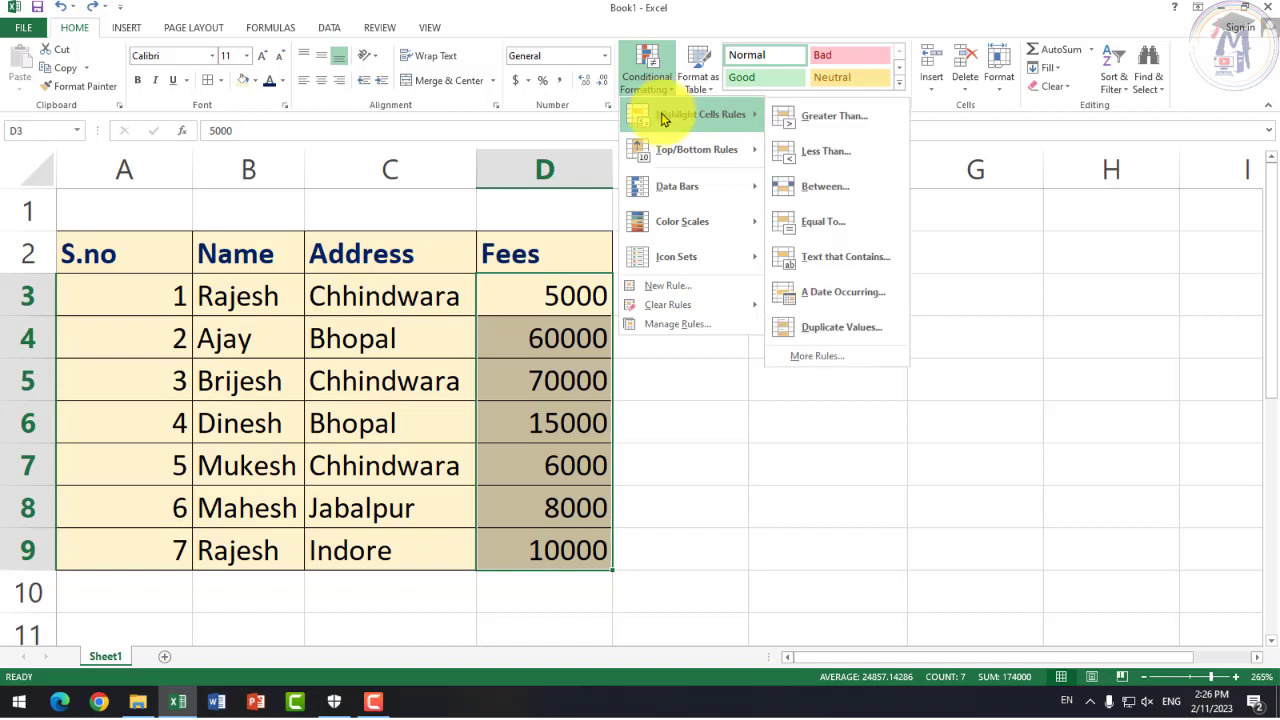
{"action": "mouse_move", "coordinate": [690, 114]}
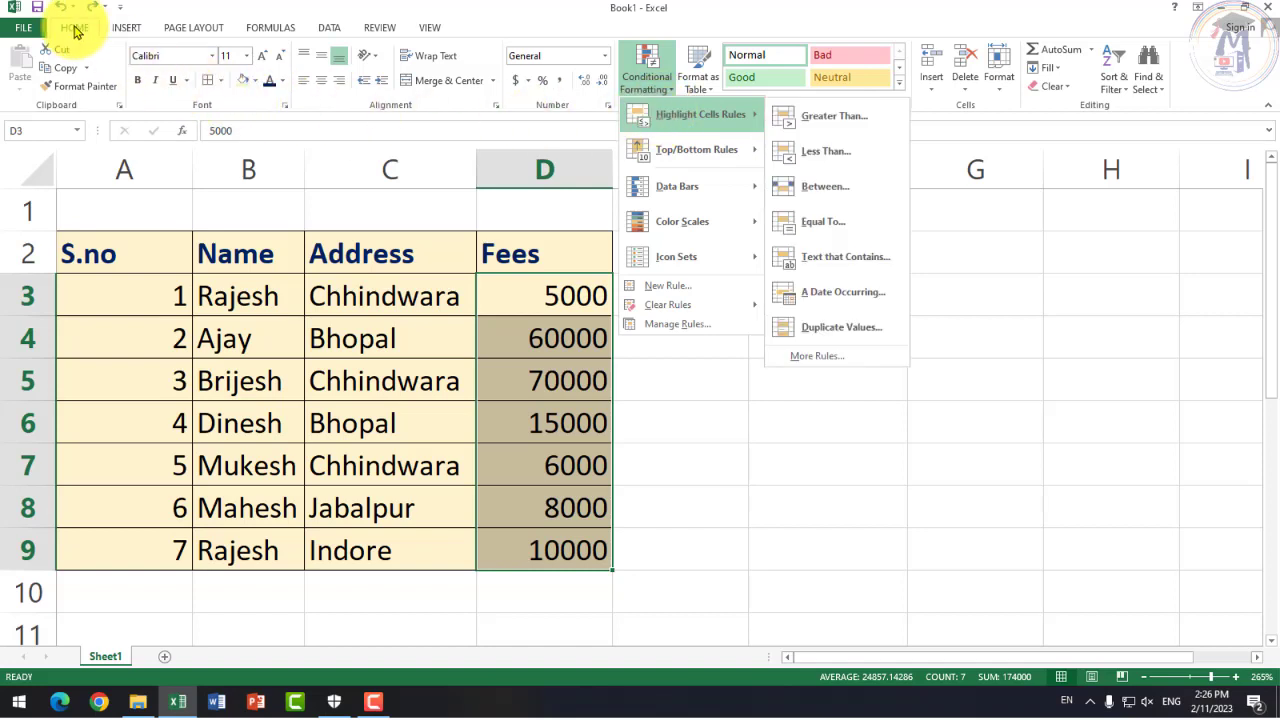
{"action": "left_click", "coordinate": [75, 28]}
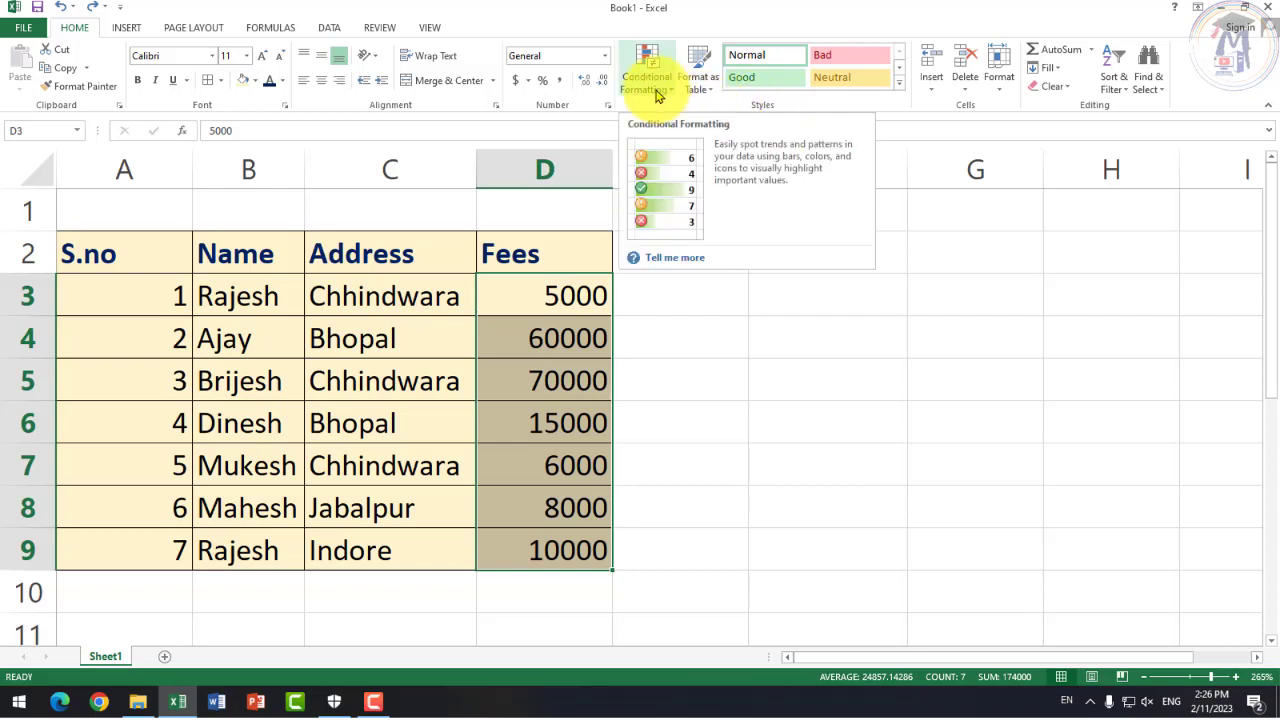
{"action": "left_click", "coordinate": [658, 95]}
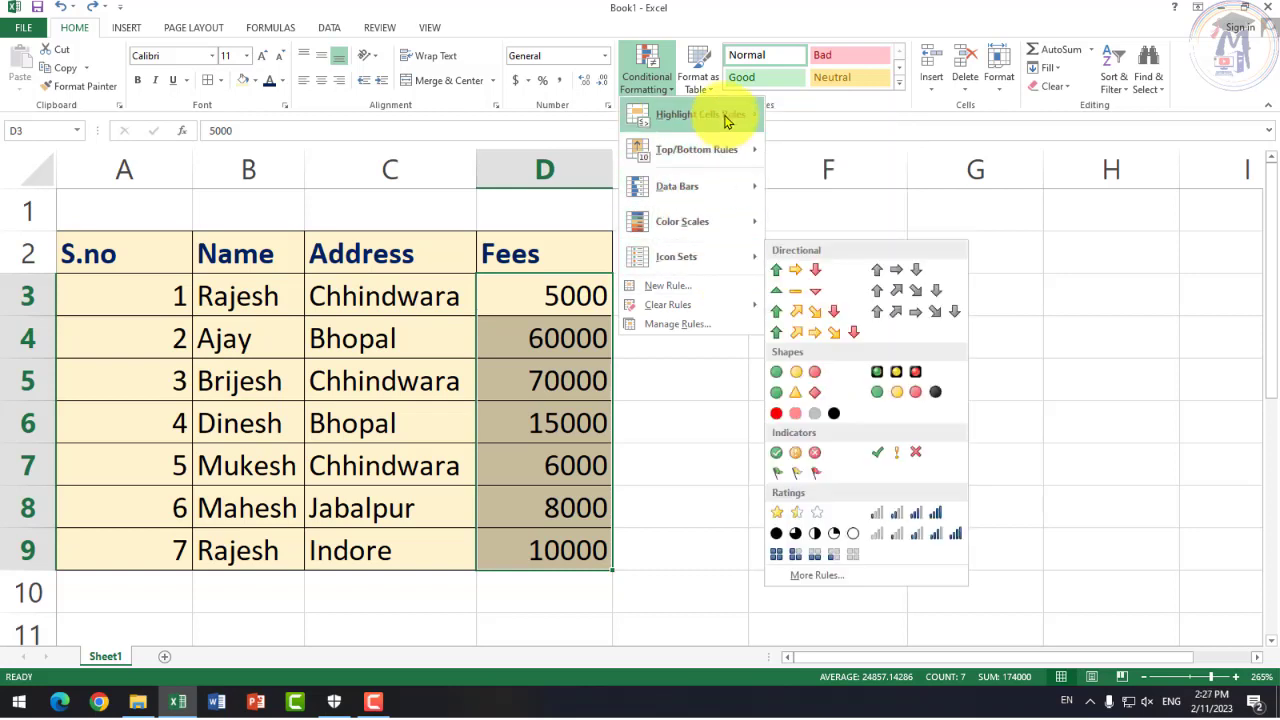
{"action": "mouse_move", "coordinate": [700, 114]}
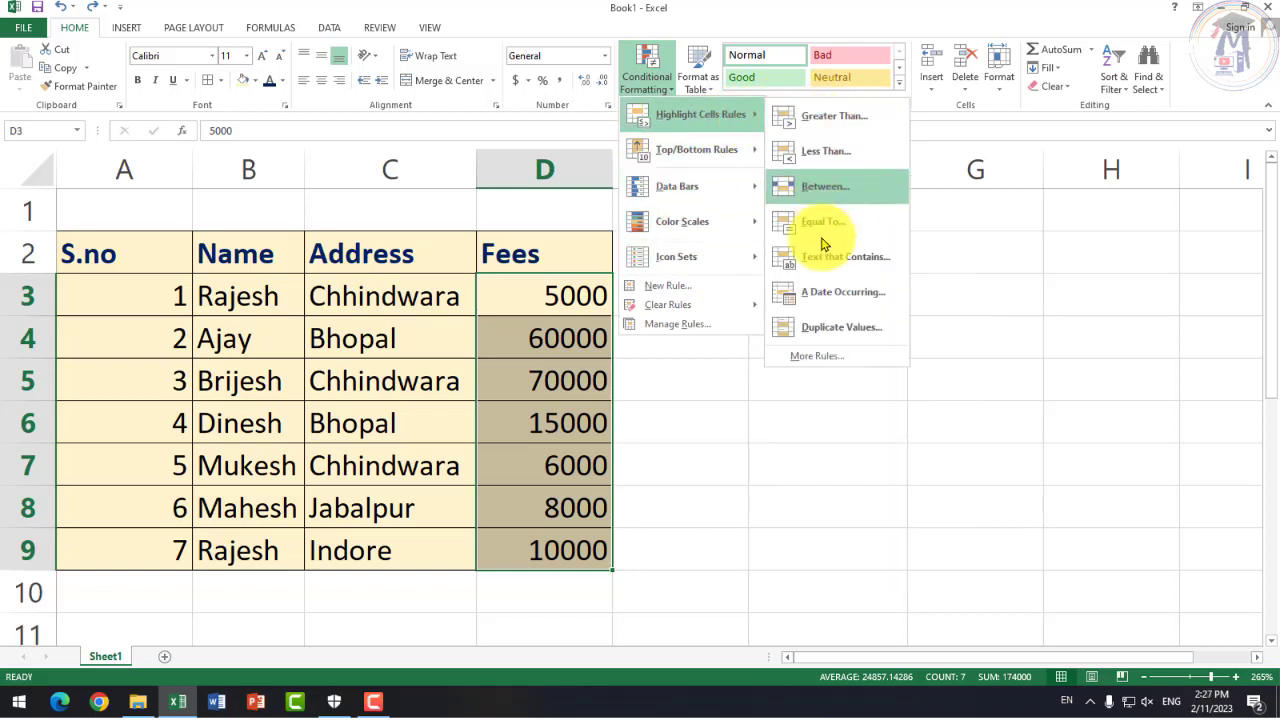
Step: Start a Greater Than rule and type 200 as the threshold
{"action": "left_click", "coordinate": [828, 118]}
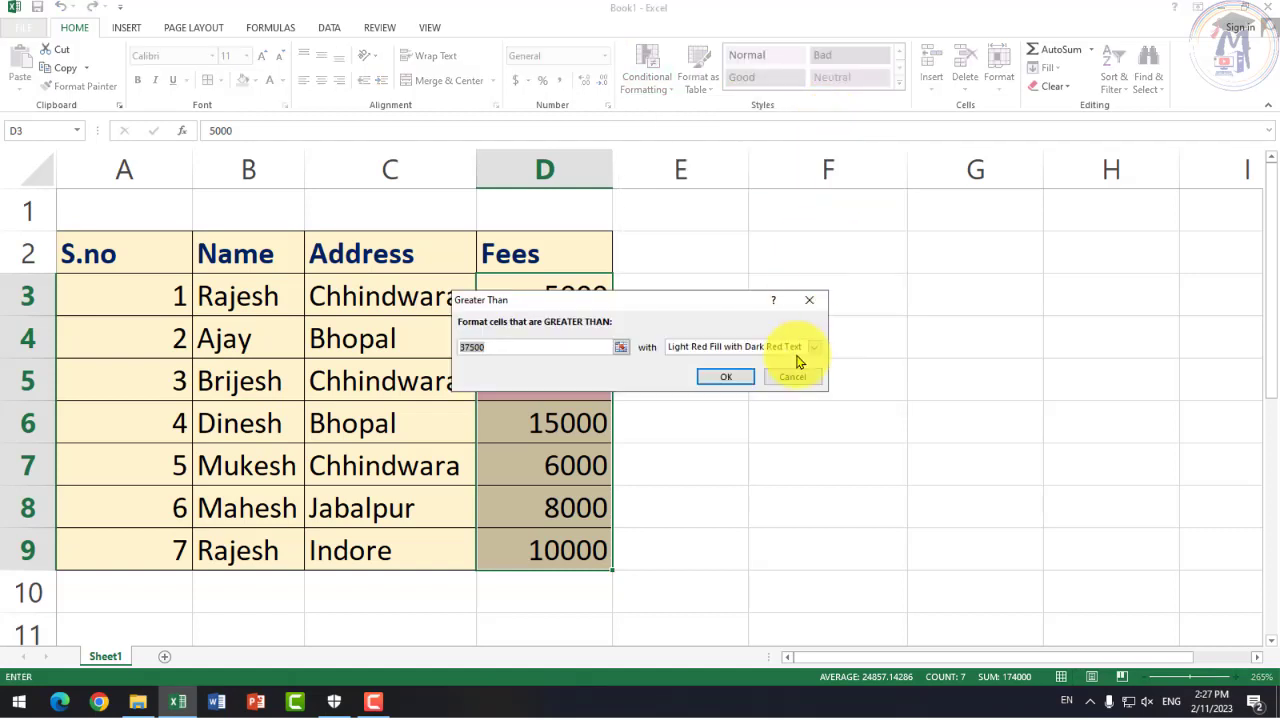
{"action": "left_click_drag", "start_coordinate": [708, 306], "coordinate": [937, 264]}
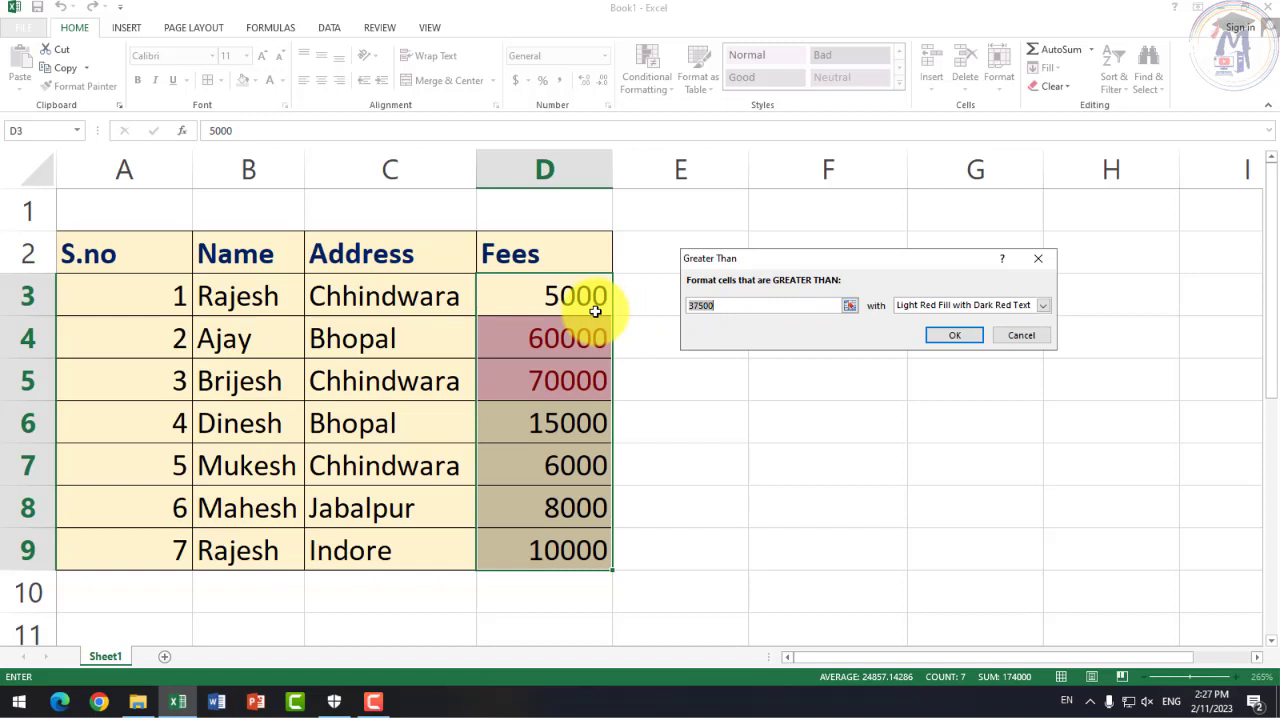
{"action": "type", "text": "200"}
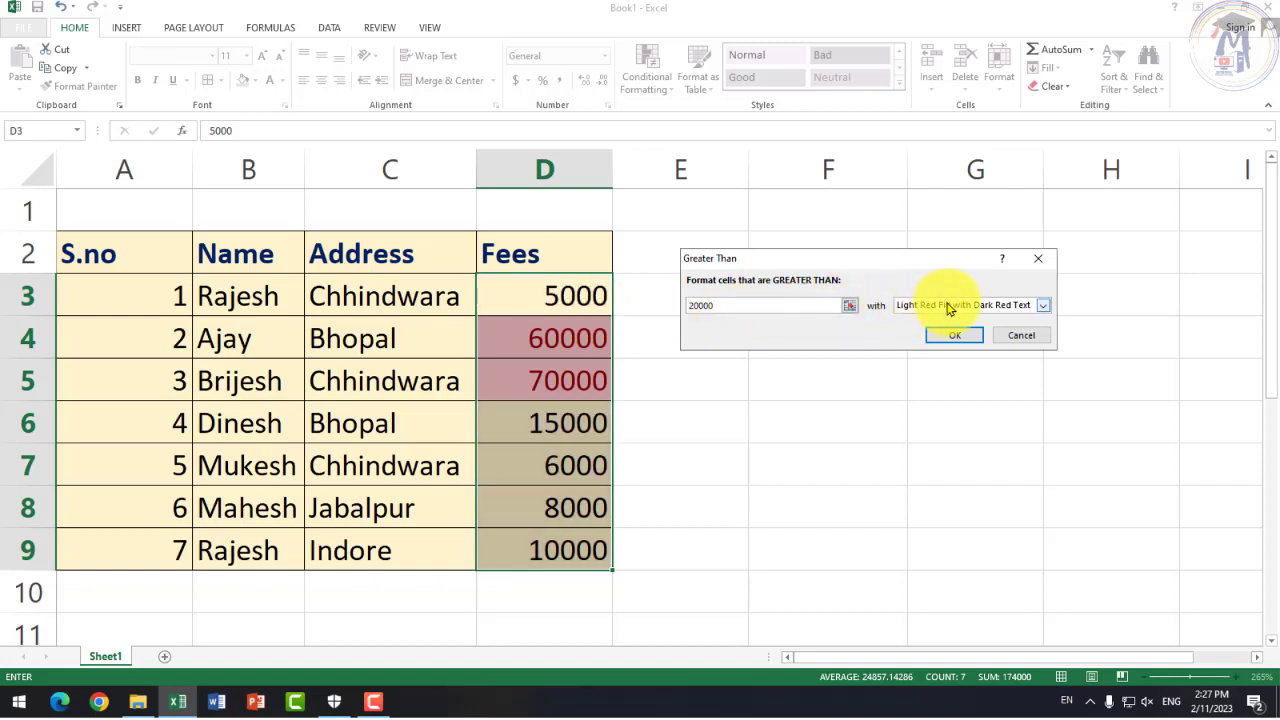
Step: Preview Yellow, Green and Light Red Fill formats, settling on Light Red Fill with Dark Red Text
{"action": "left_click", "coordinate": [1043, 305]}
{"action": "left_click", "coordinate": [975, 326]}
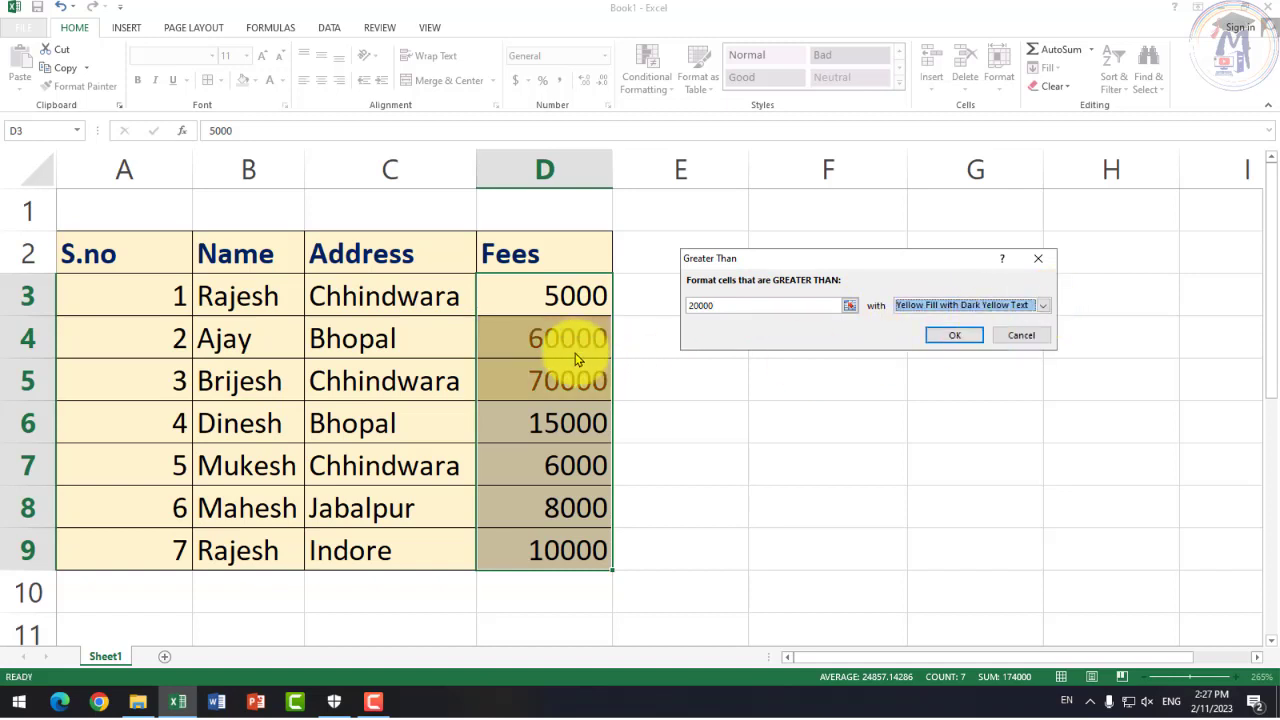
{"action": "left_click", "coordinate": [1043, 305]}
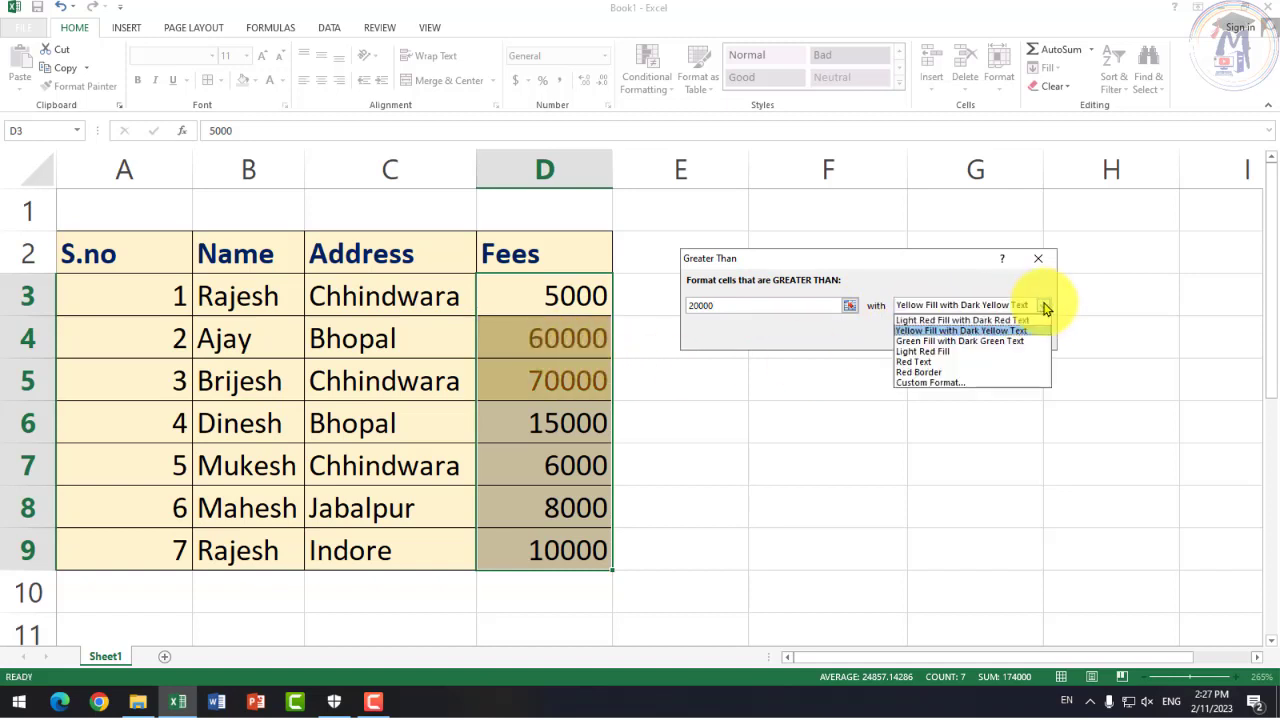
{"action": "left_click", "coordinate": [968, 341]}
{"action": "left_click", "coordinate": [1043, 305]}
{"action": "left_click", "coordinate": [960, 351]}
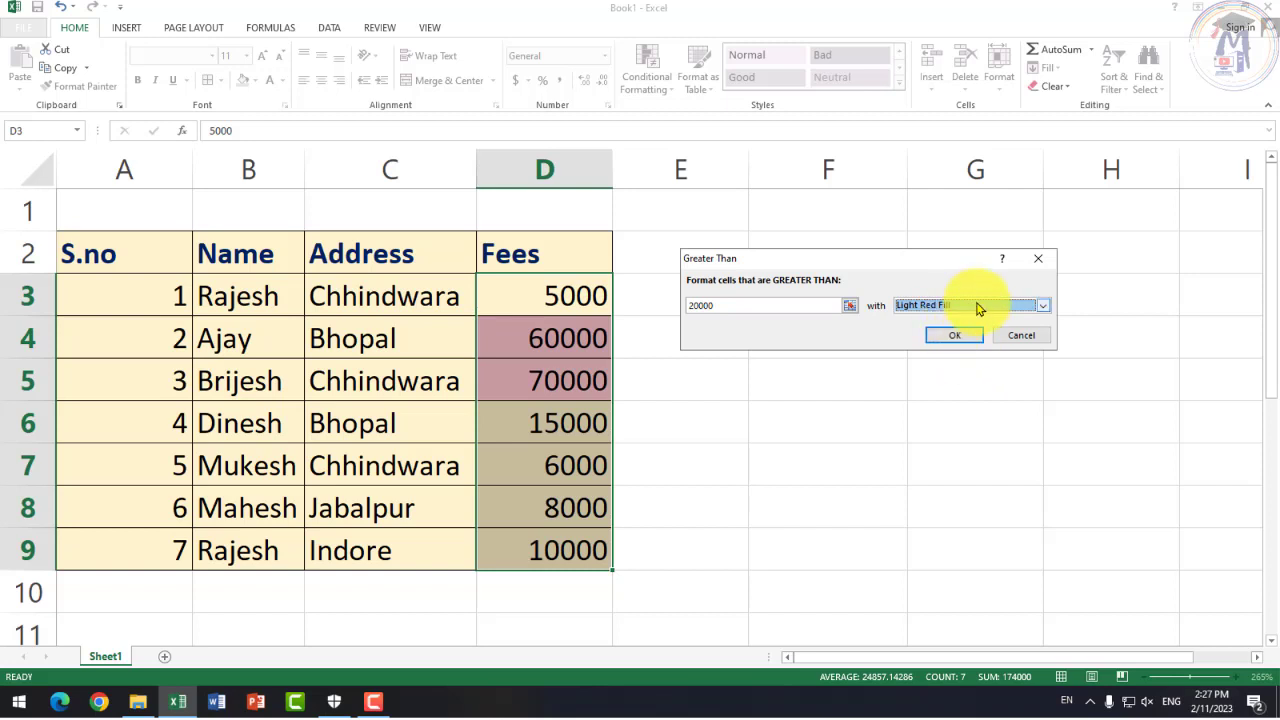
{"action": "left_click", "coordinate": [1042, 310]}
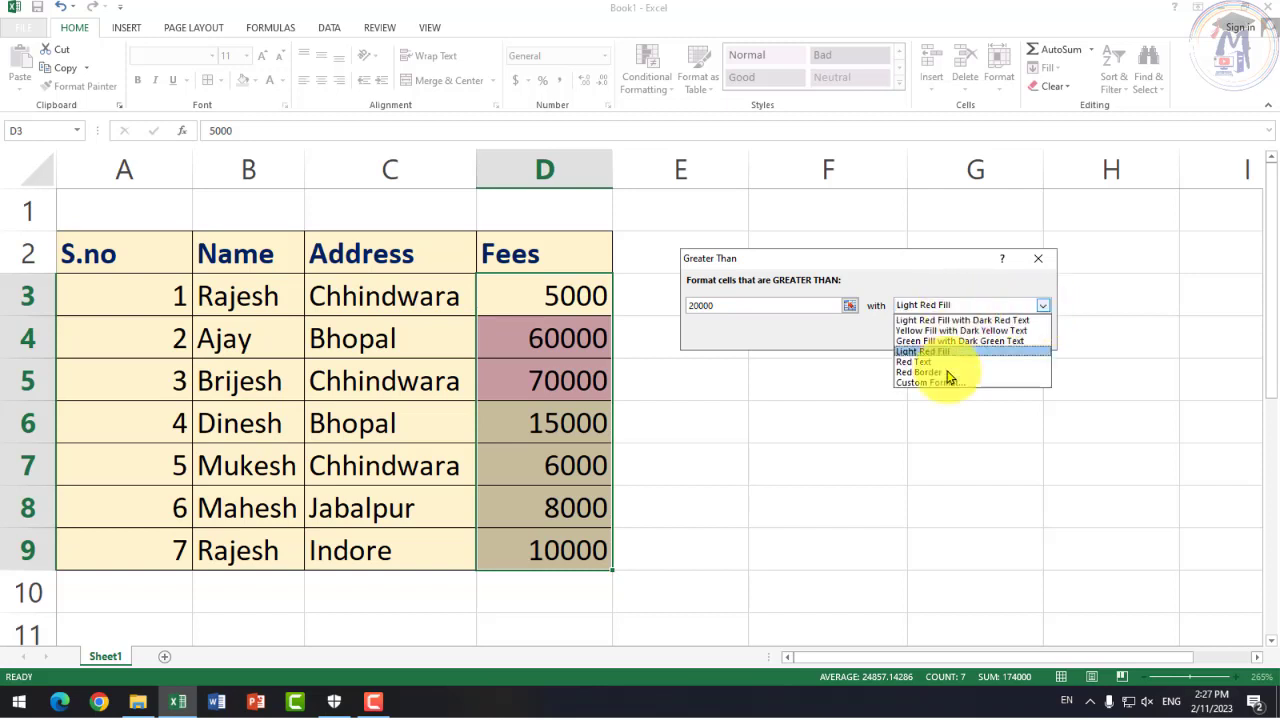
{"action": "left_click", "coordinate": [945, 320]}
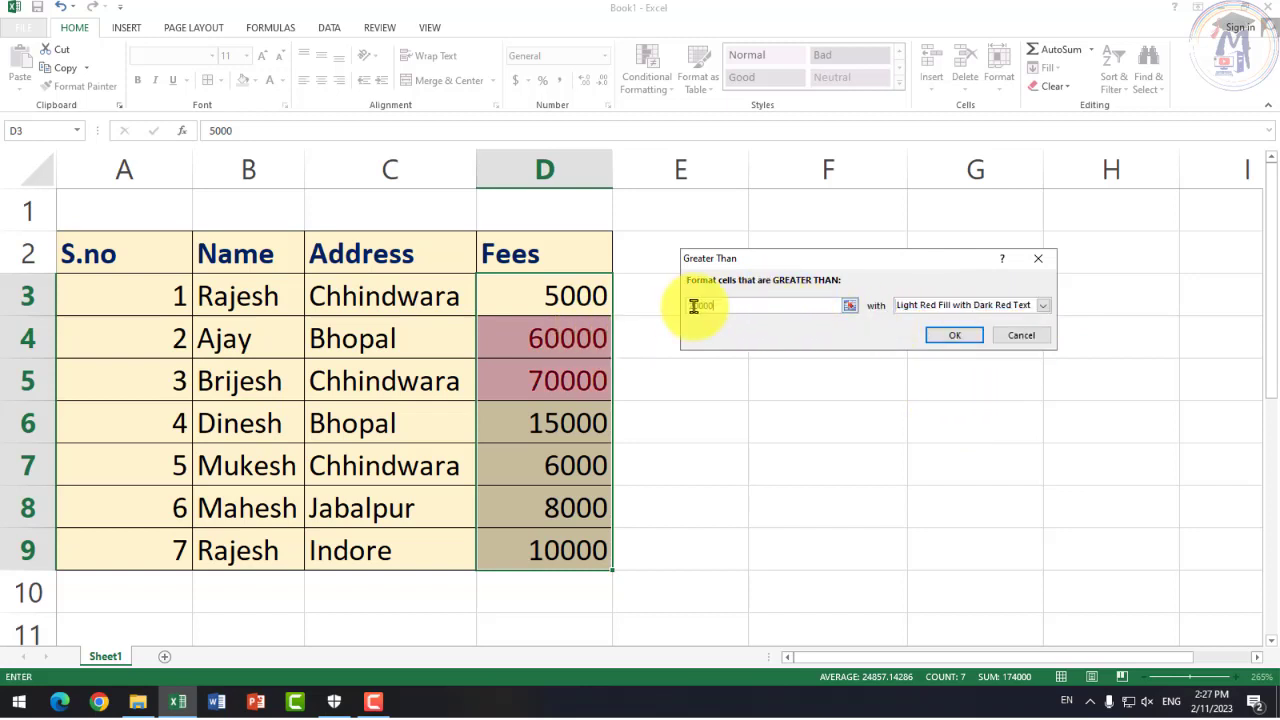
Step: Change the threshold to 10000 and preview Yellow and Green formats before returning to Light Red
{"action": "type", "text": "1"}
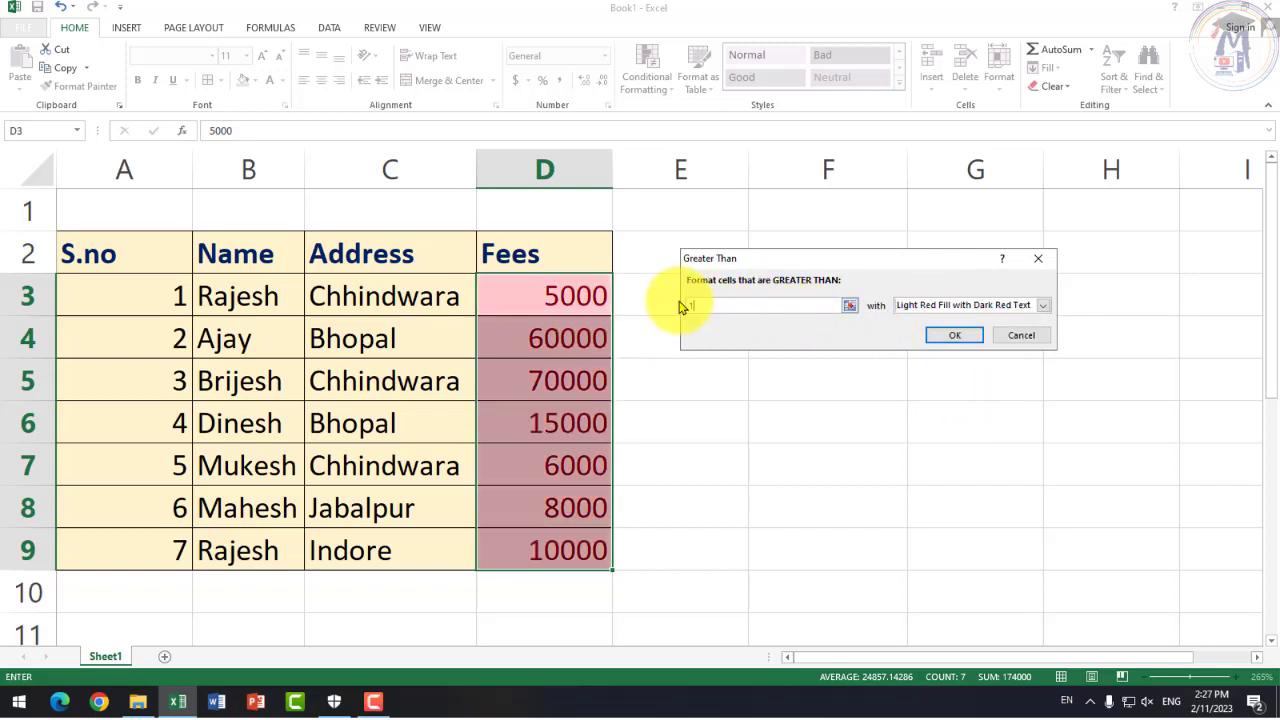
{"action": "type", "text": "0000"}
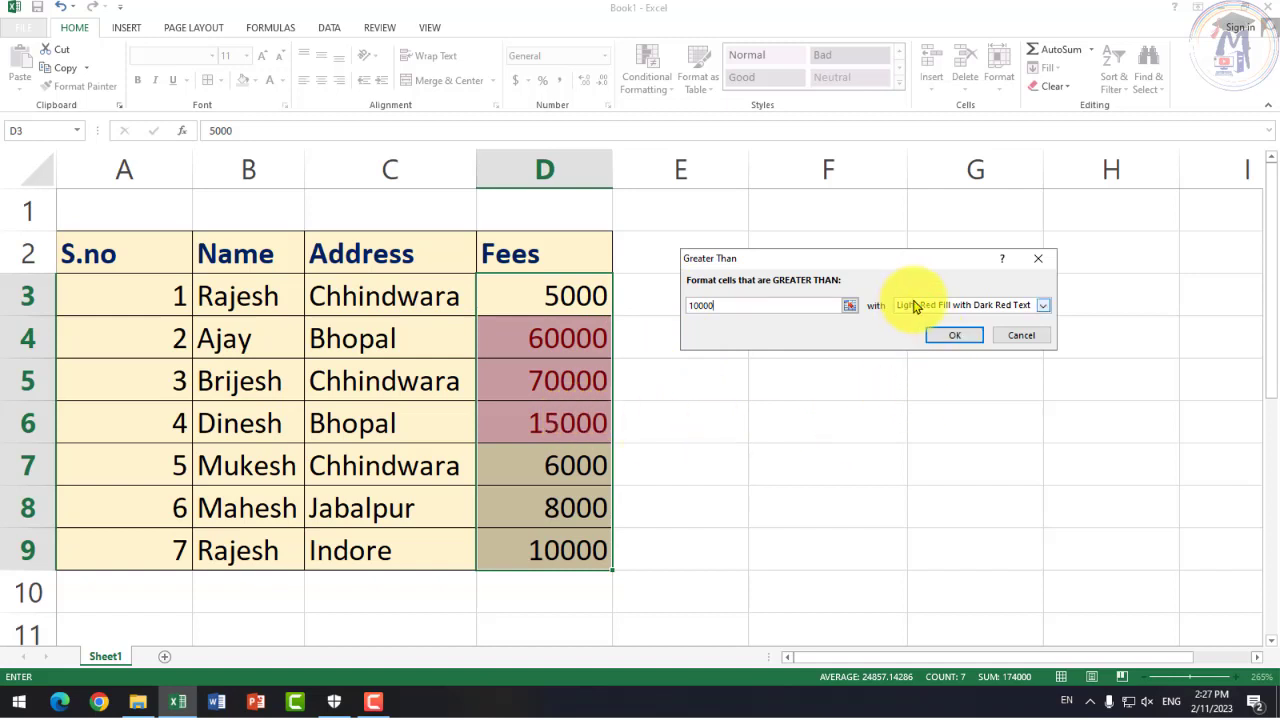
{"action": "left_click", "coordinate": [1040, 312]}
{"action": "left_click", "coordinate": [955, 330]}
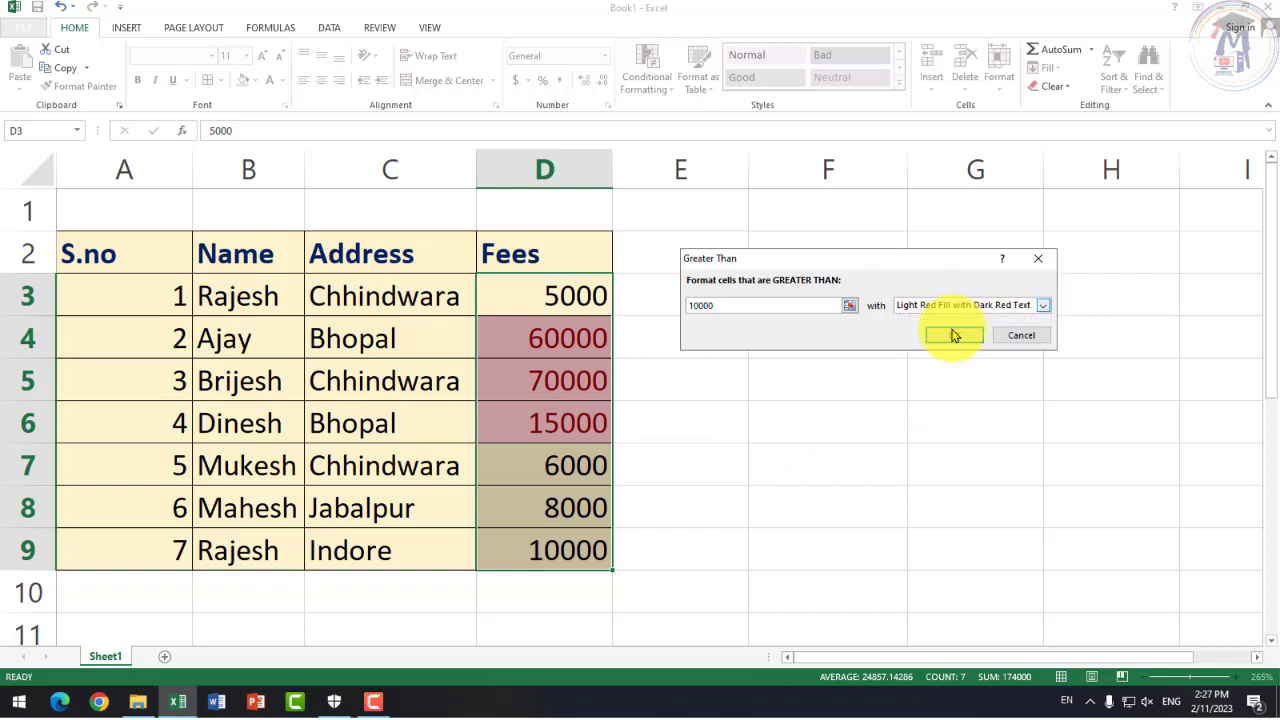
{"action": "left_click", "coordinate": [1040, 312]}
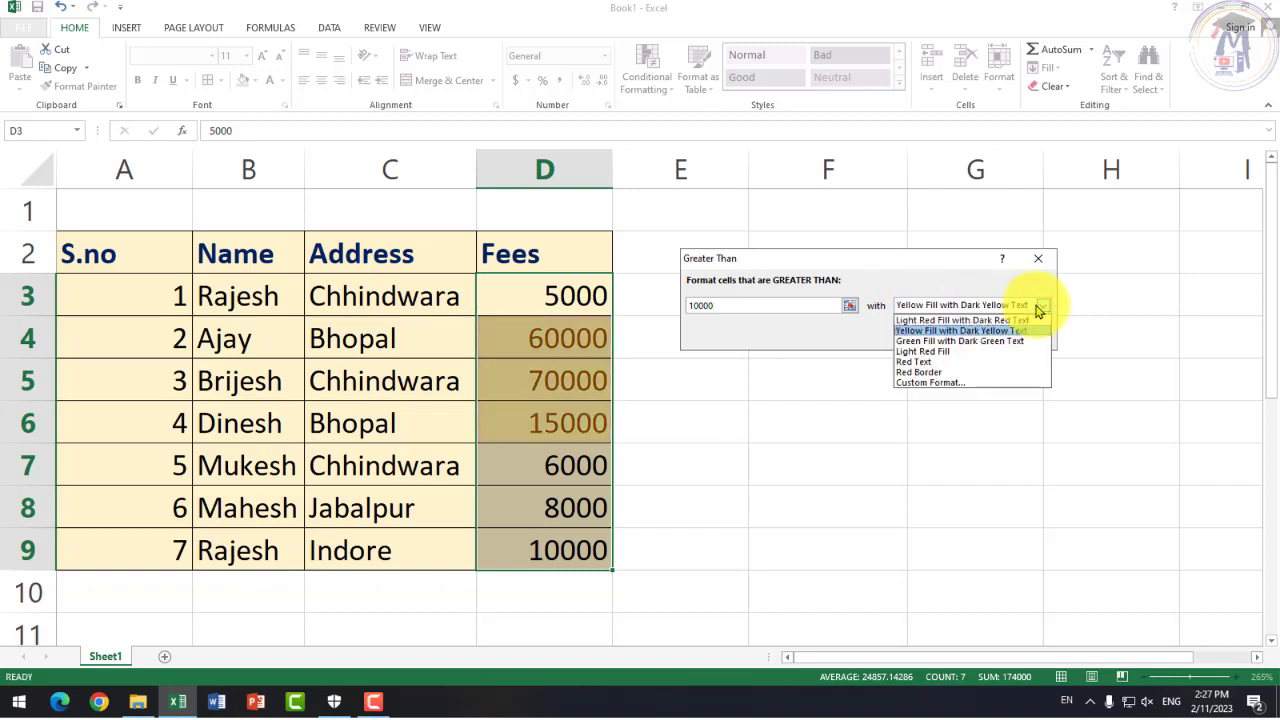
{"action": "left_click", "coordinate": [995, 341]}
{"action": "left_click", "coordinate": [1040, 306]}
{"action": "left_click", "coordinate": [940, 321]}
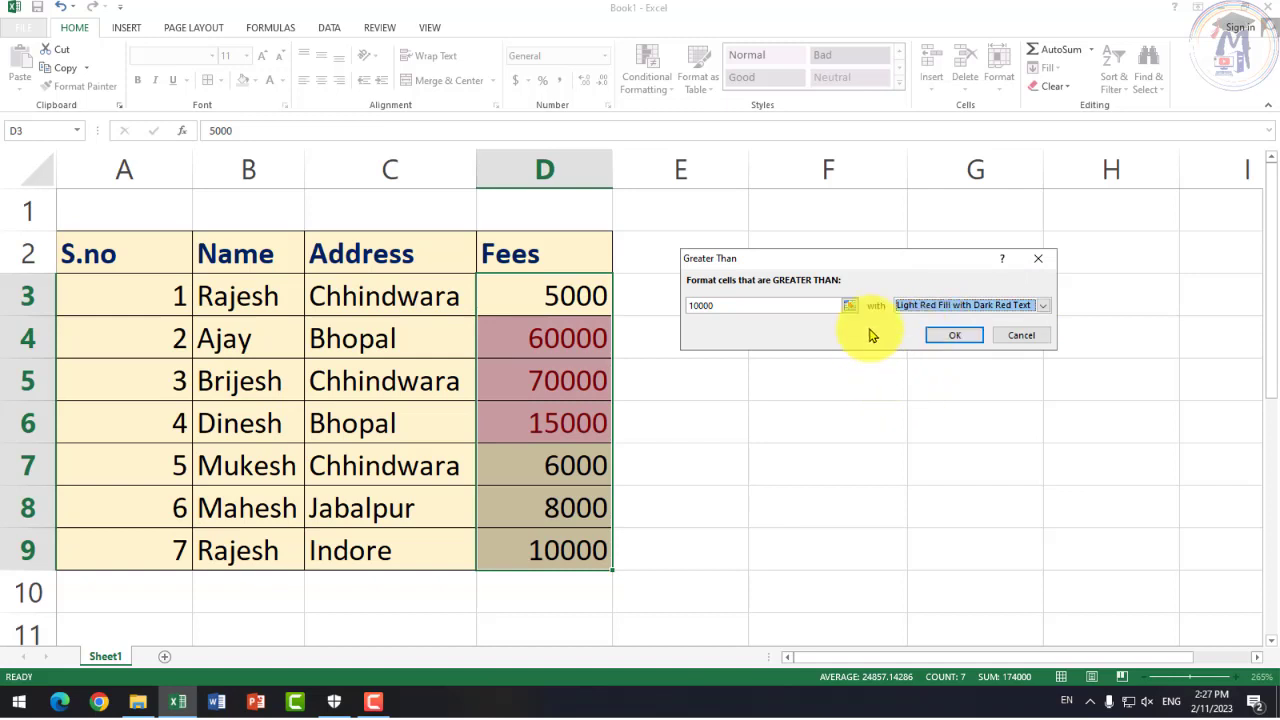
{"action": "left_click_drag", "start_coordinate": [857, 259], "coordinate": [855, 293]}
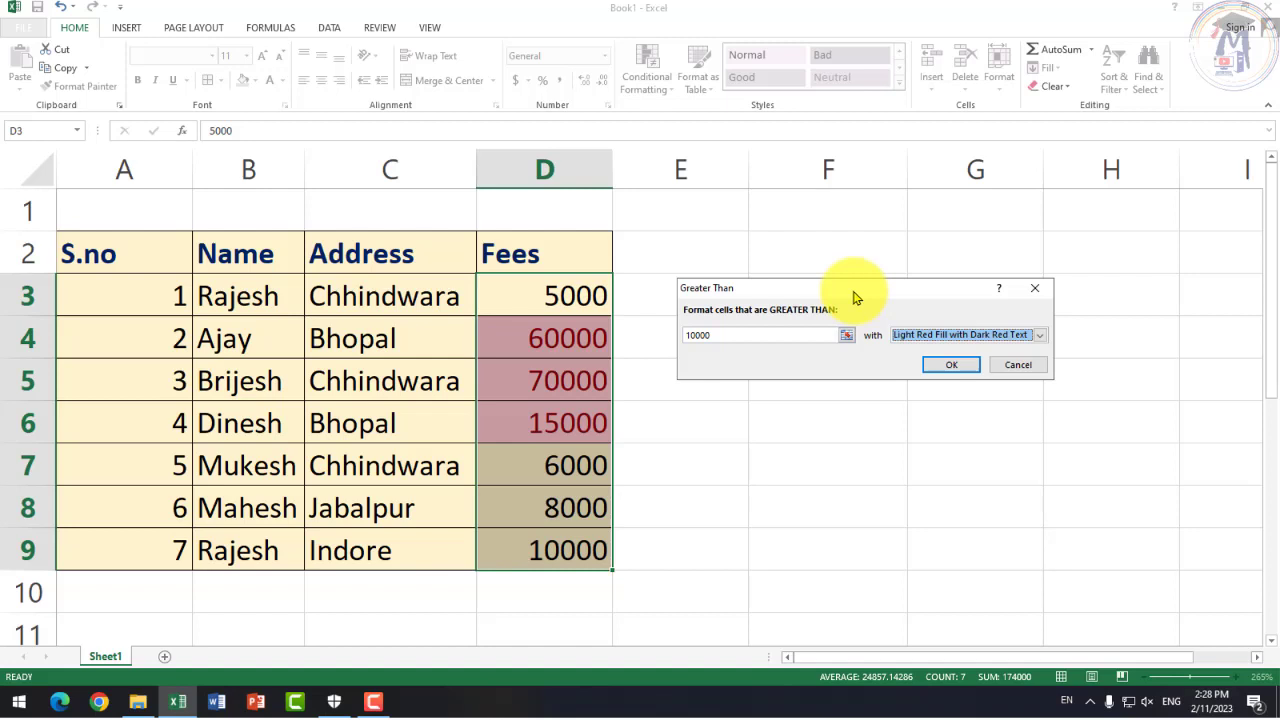
{"action": "left_click_drag", "start_coordinate": [855, 296], "coordinate": [847, 285]}
Step: Apply the greater-than 10000 rule with Light Red Fill with Dark Red Text
{"action": "left_click", "coordinate": [1032, 323]}
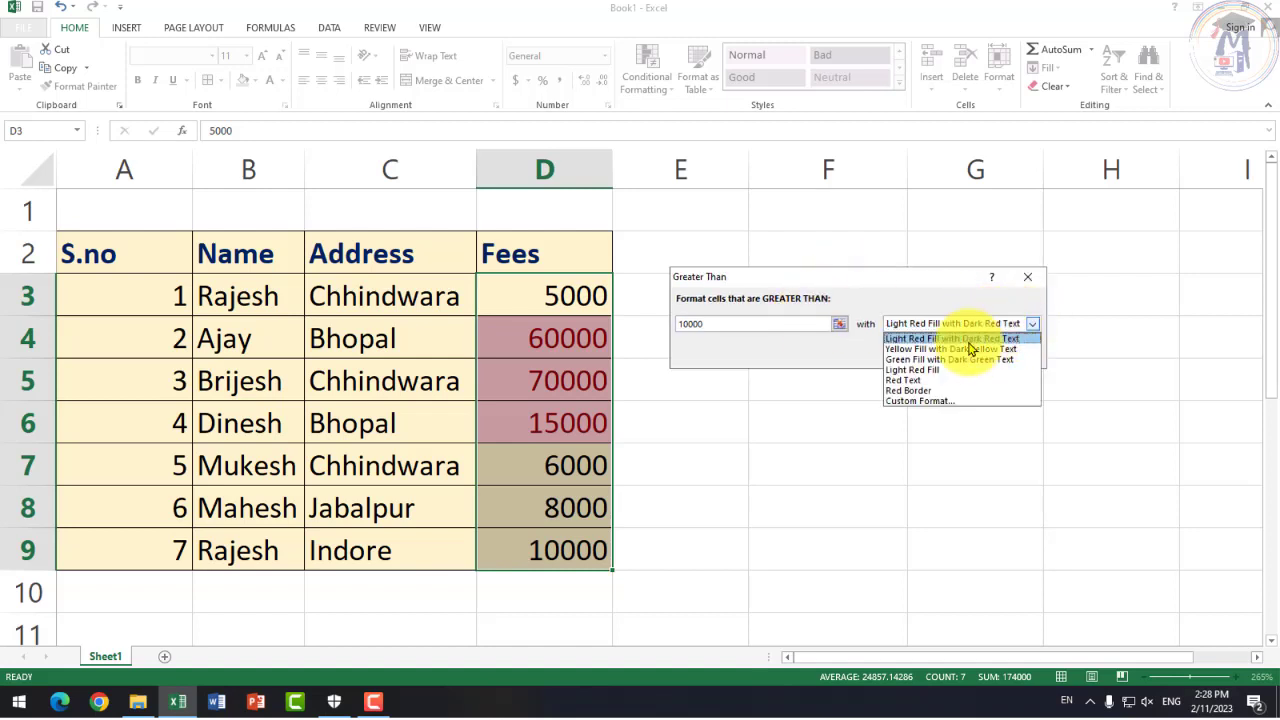
{"action": "left_click", "coordinate": [966, 349]}
{"action": "left_click", "coordinate": [1032, 323]}
{"action": "left_click", "coordinate": [965, 338]}
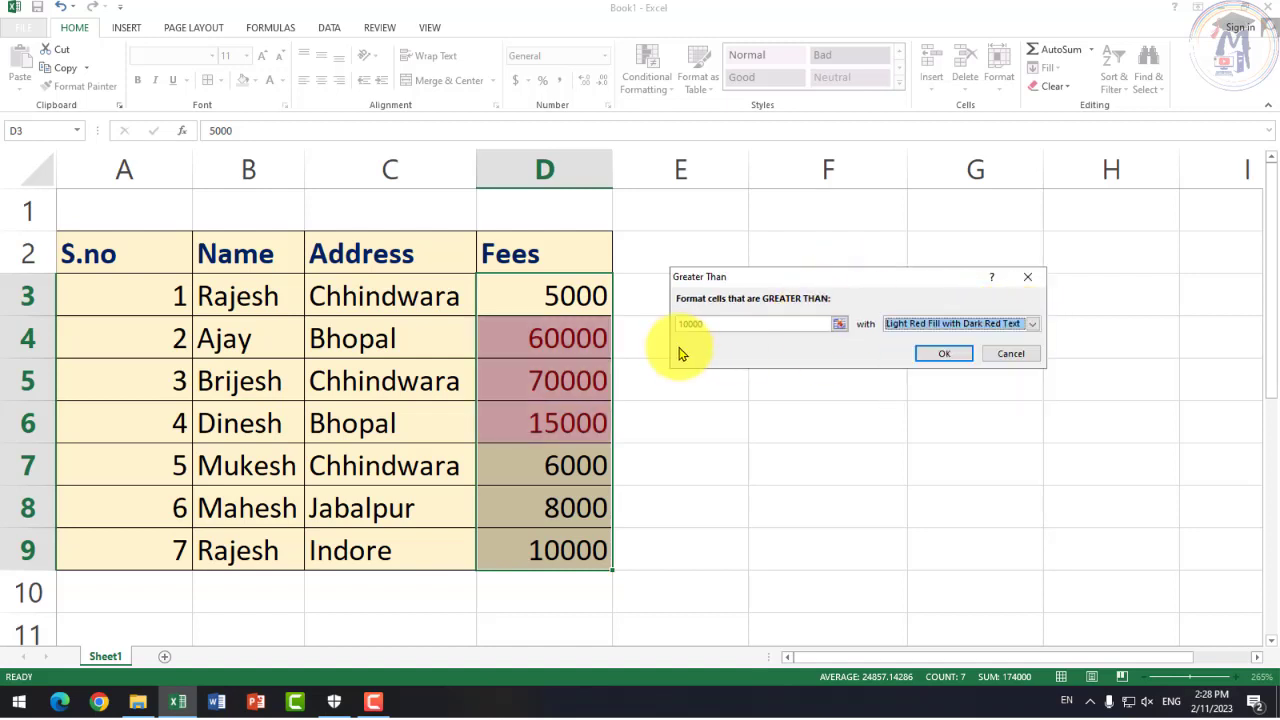
{"action": "left_click", "coordinate": [720, 323]}
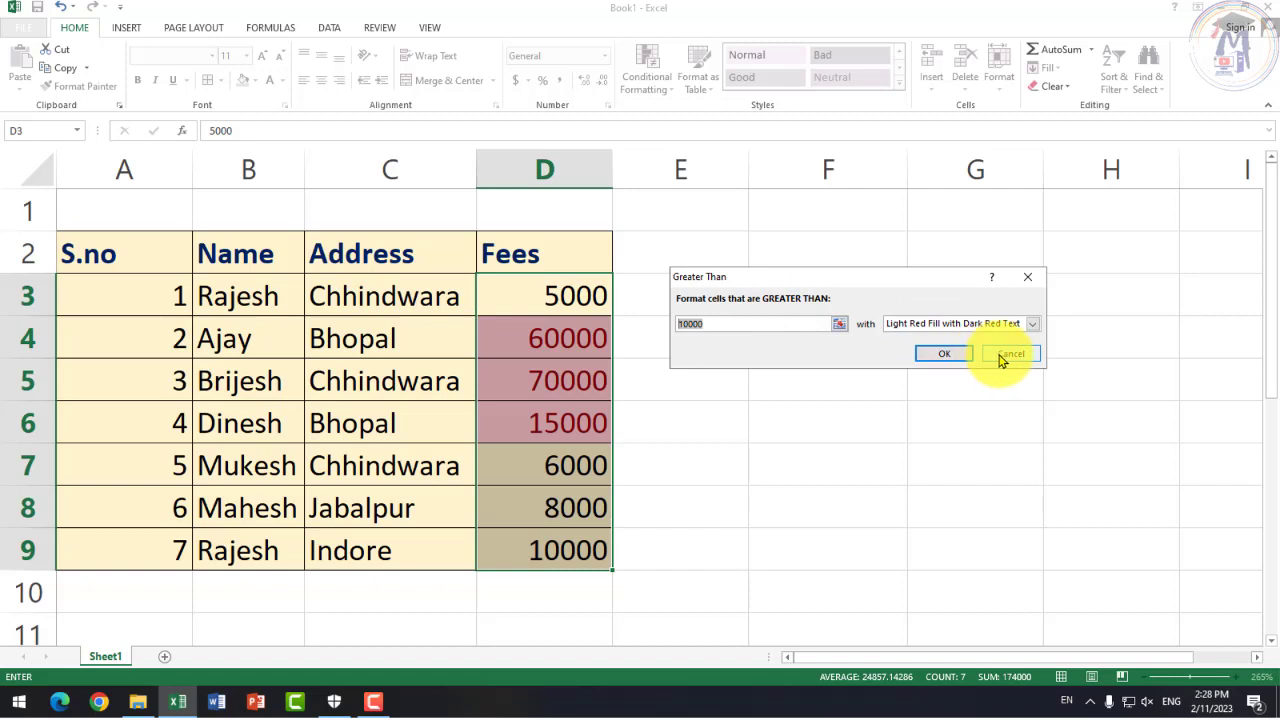
{"action": "left_click", "coordinate": [965, 356]}
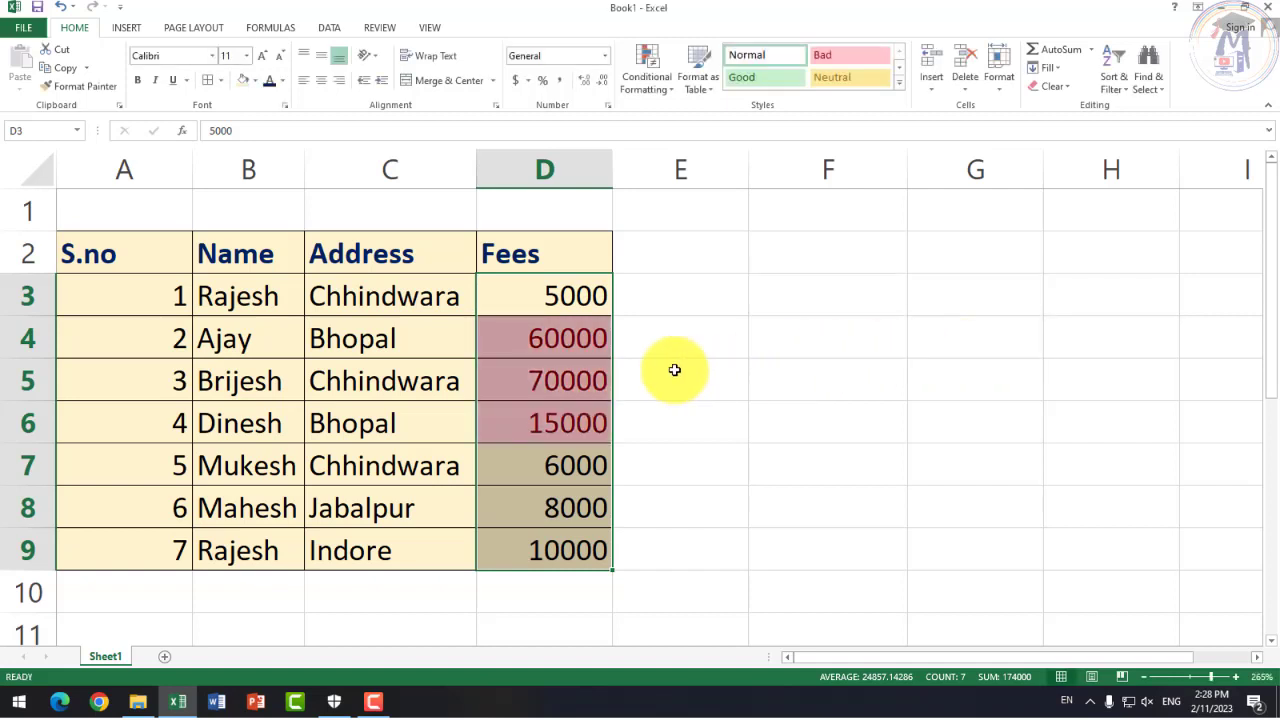
{"action": "left_click", "coordinate": [694, 428]}
{"action": "left_click", "coordinate": [600, 305]}
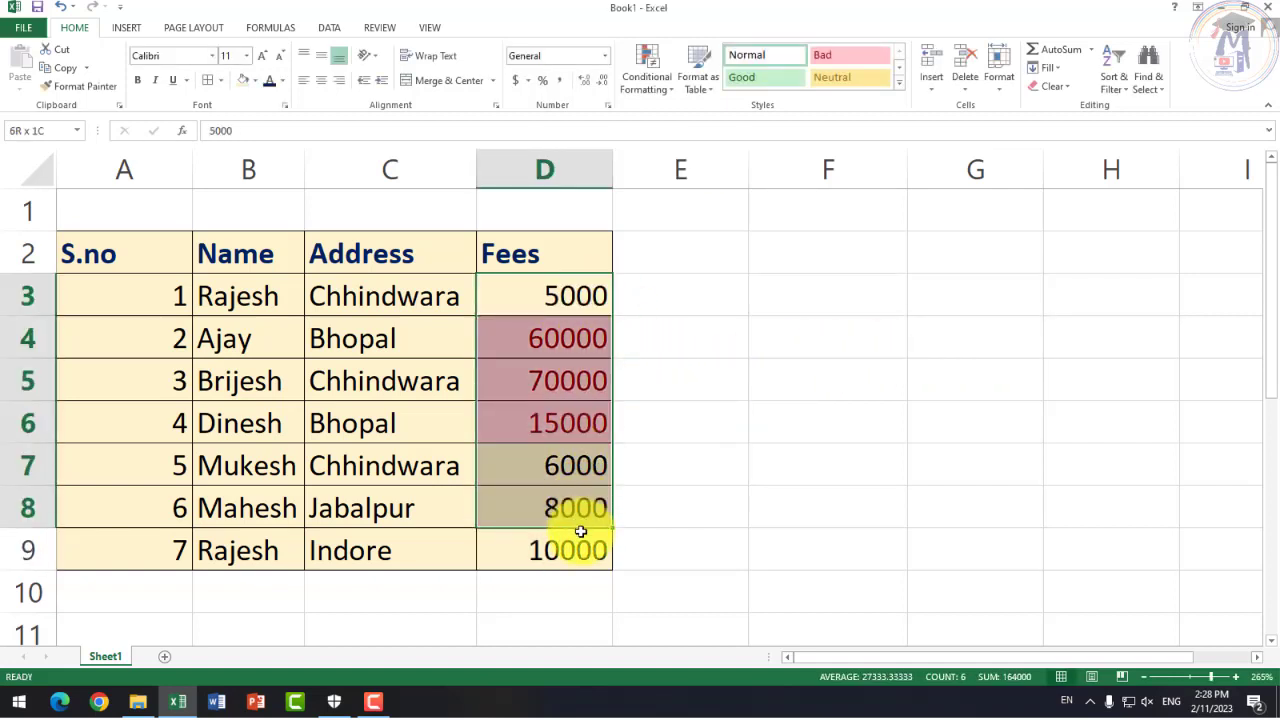
Step: Select D3:D9 and clear the conditional formatting rules from the sheet
{"action": "left_click_drag", "start_coordinate": [583, 333], "coordinate": [571, 545]}
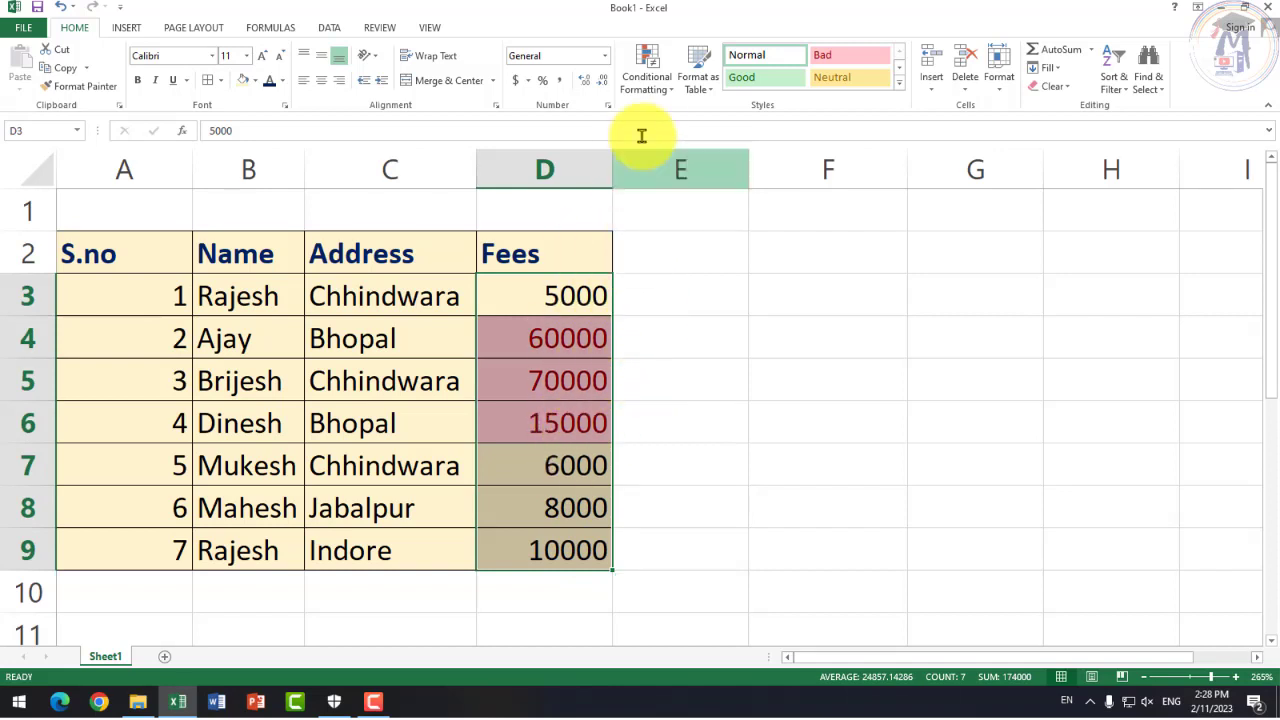
{"action": "left_click", "coordinate": [659, 93]}
{"action": "mouse_move", "coordinate": [668, 304]}
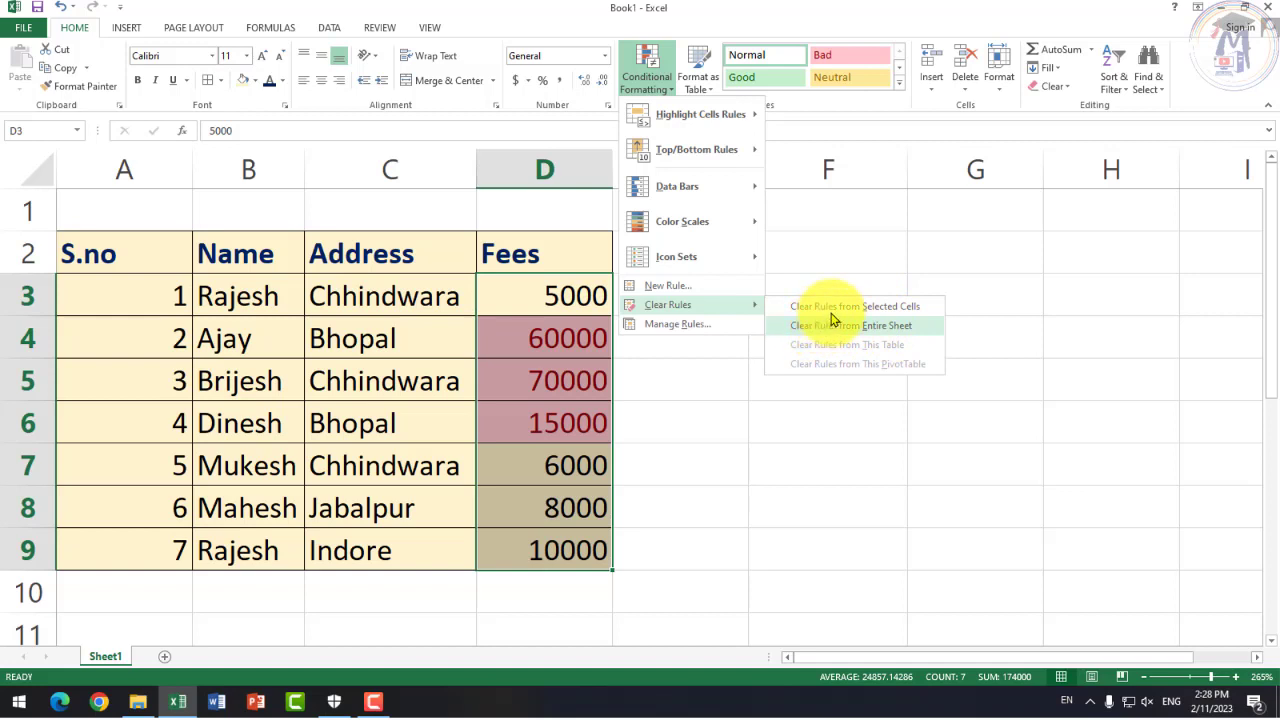
{"action": "left_click", "coordinate": [858, 316]}
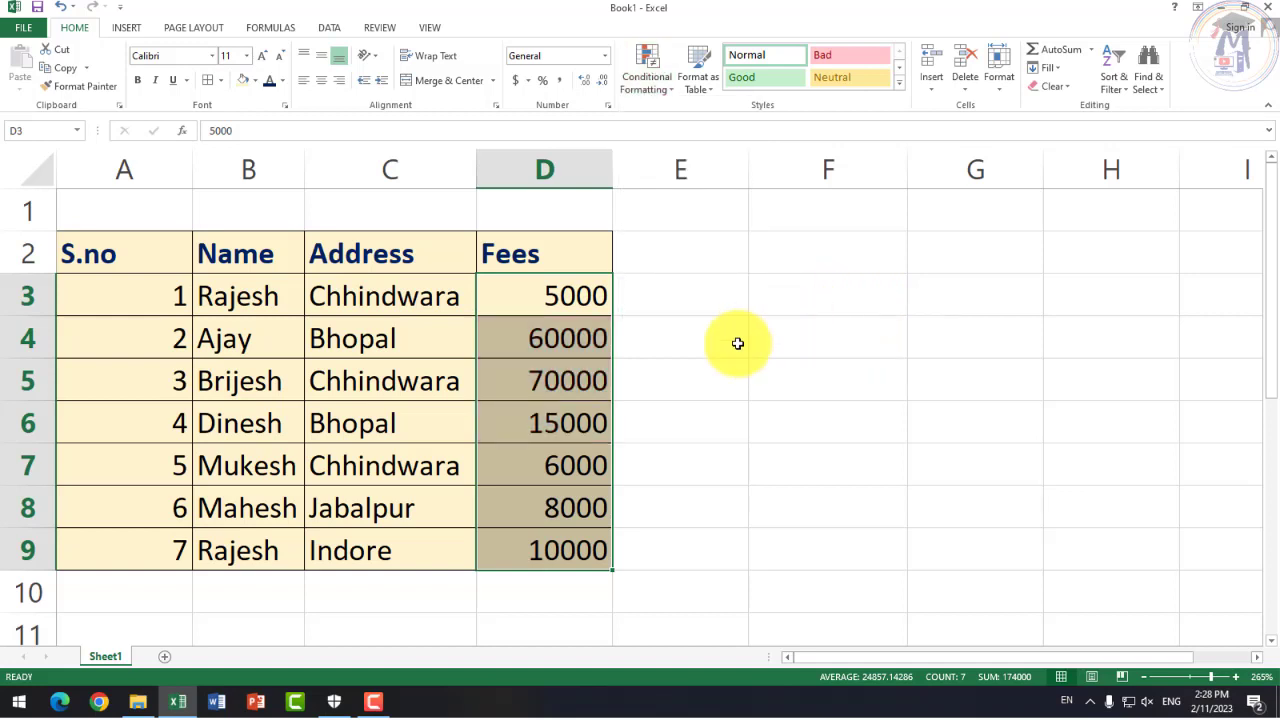
{"action": "left_click", "coordinate": [647, 95]}
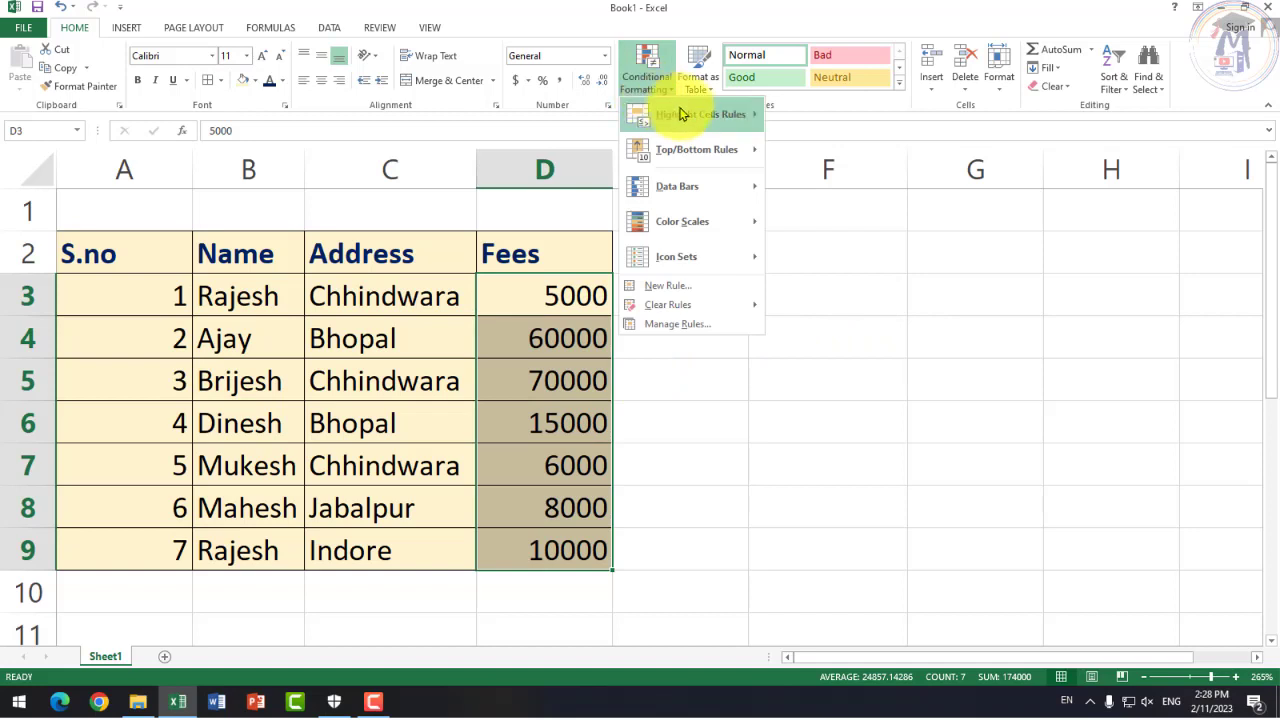
{"action": "mouse_move", "coordinate": [700, 114]}
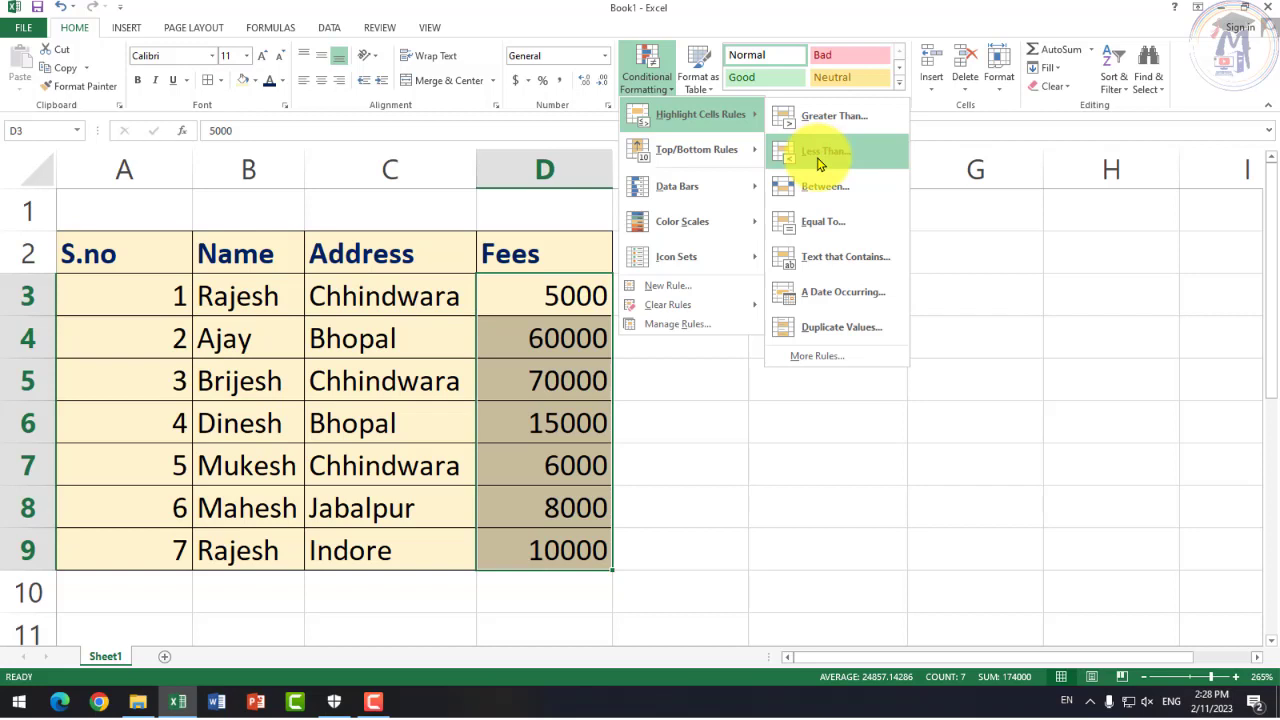
{"action": "left_click", "coordinate": [820, 163]}
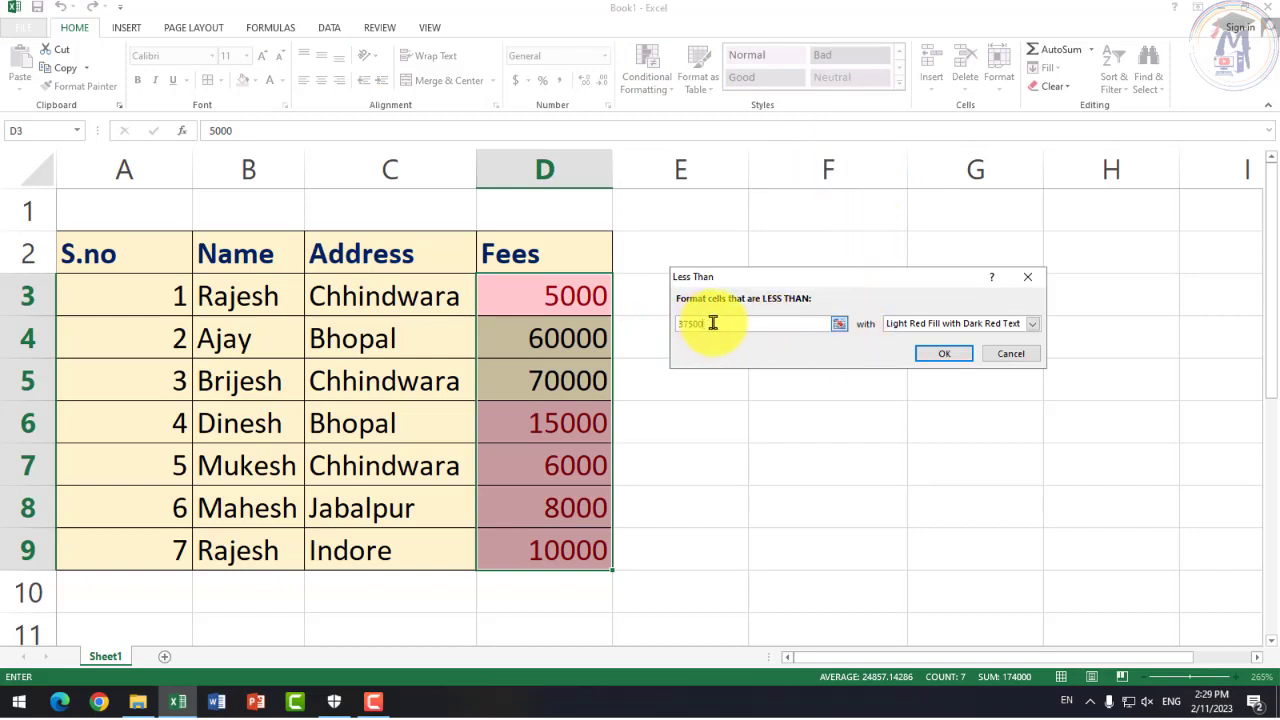
{"action": "left_click_drag", "start_coordinate": [711, 323], "coordinate": [654, 323]}
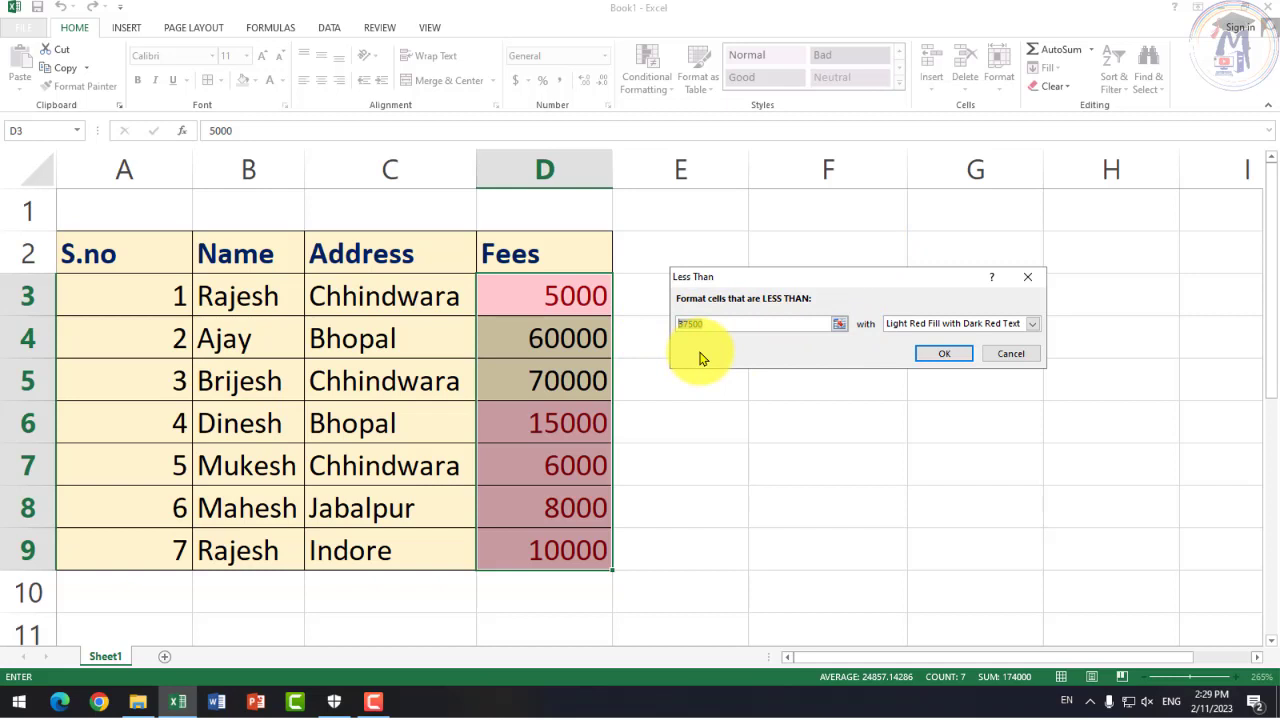
{"action": "type", "text": "15000"}
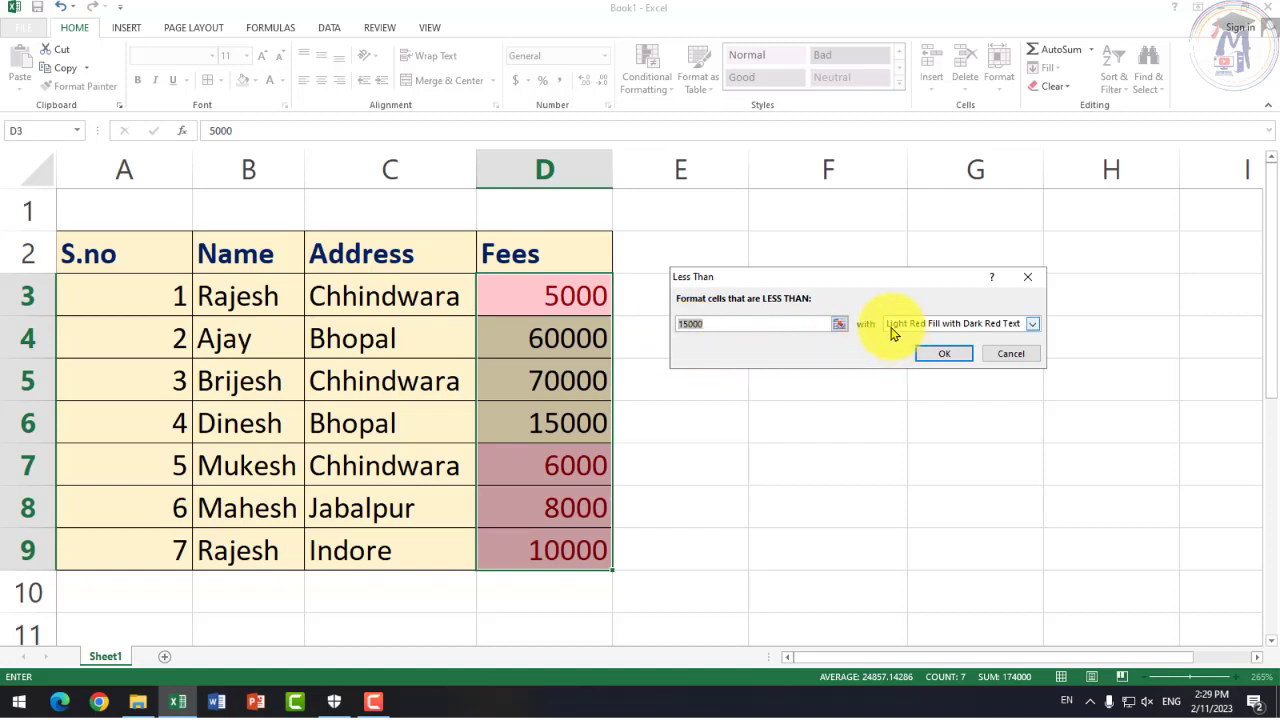
{"action": "left_click", "coordinate": [1033, 323]}
{"action": "left_click", "coordinate": [938, 342]}
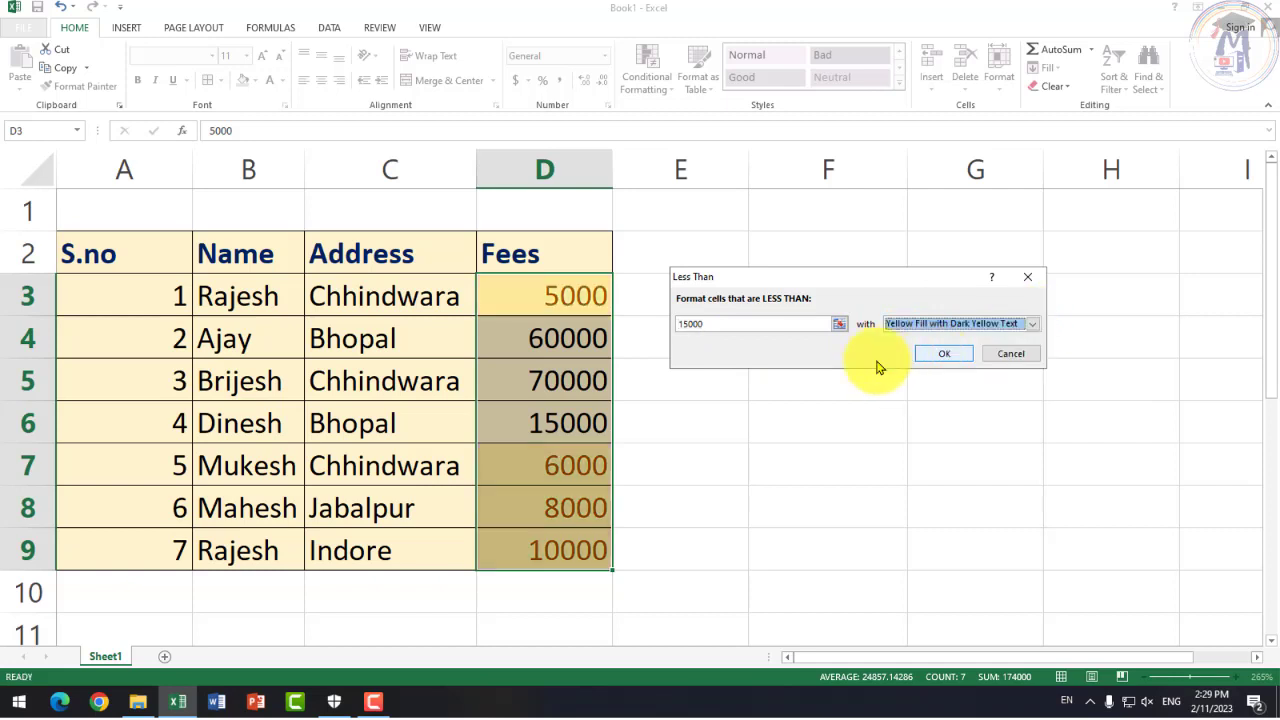
{"action": "left_click", "coordinate": [1033, 323]}
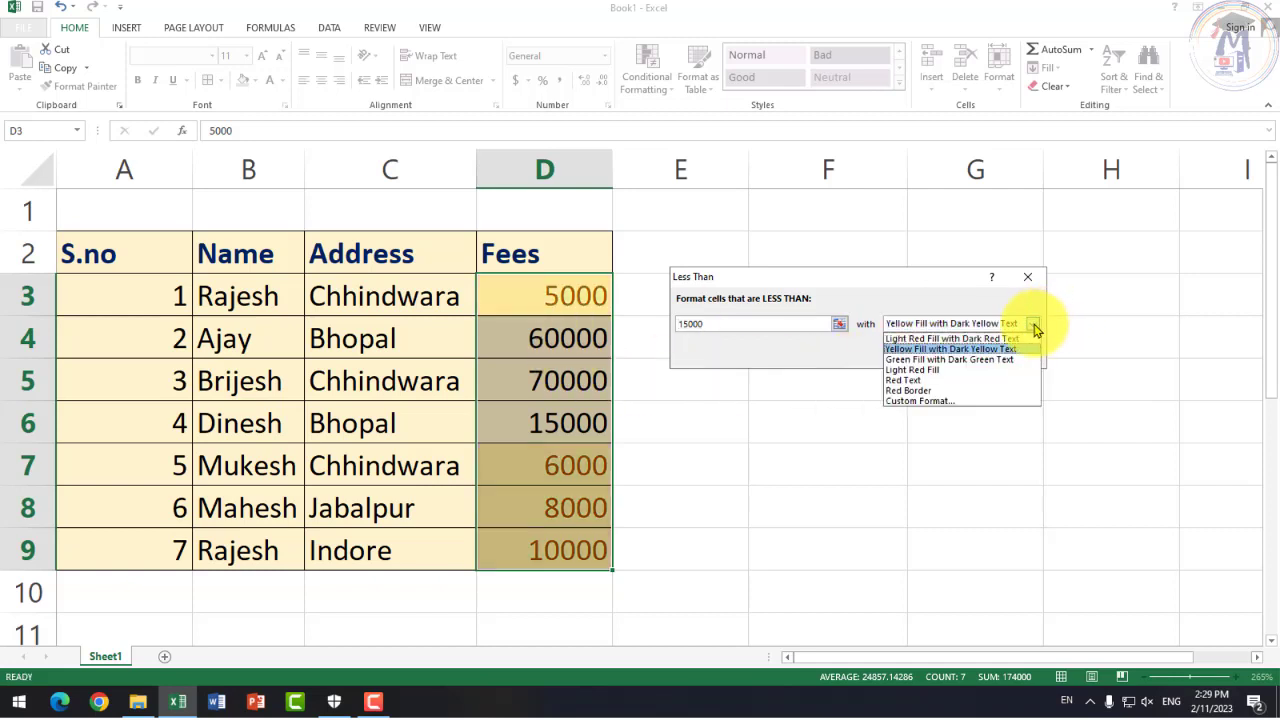
{"action": "left_click", "coordinate": [977, 362]}
{"action": "left_click", "coordinate": [720, 323]}
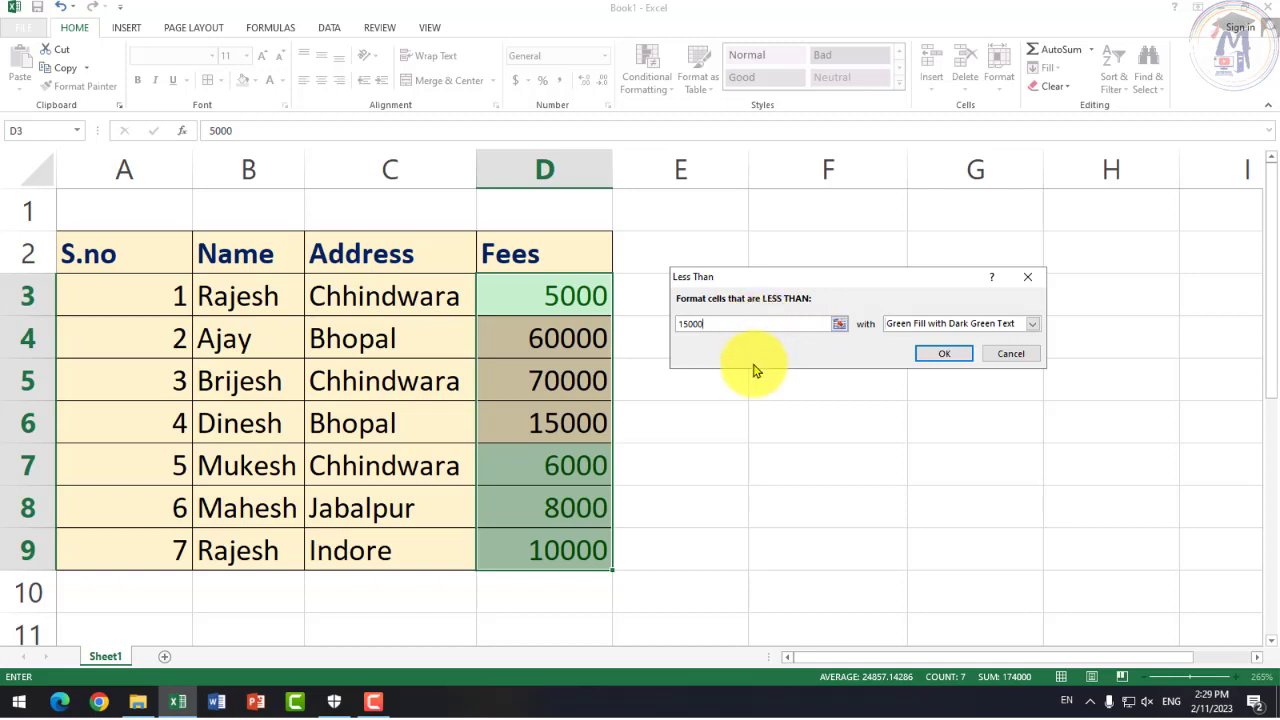
{"action": "left_click_drag", "start_coordinate": [724, 321], "coordinate": [651, 326]}
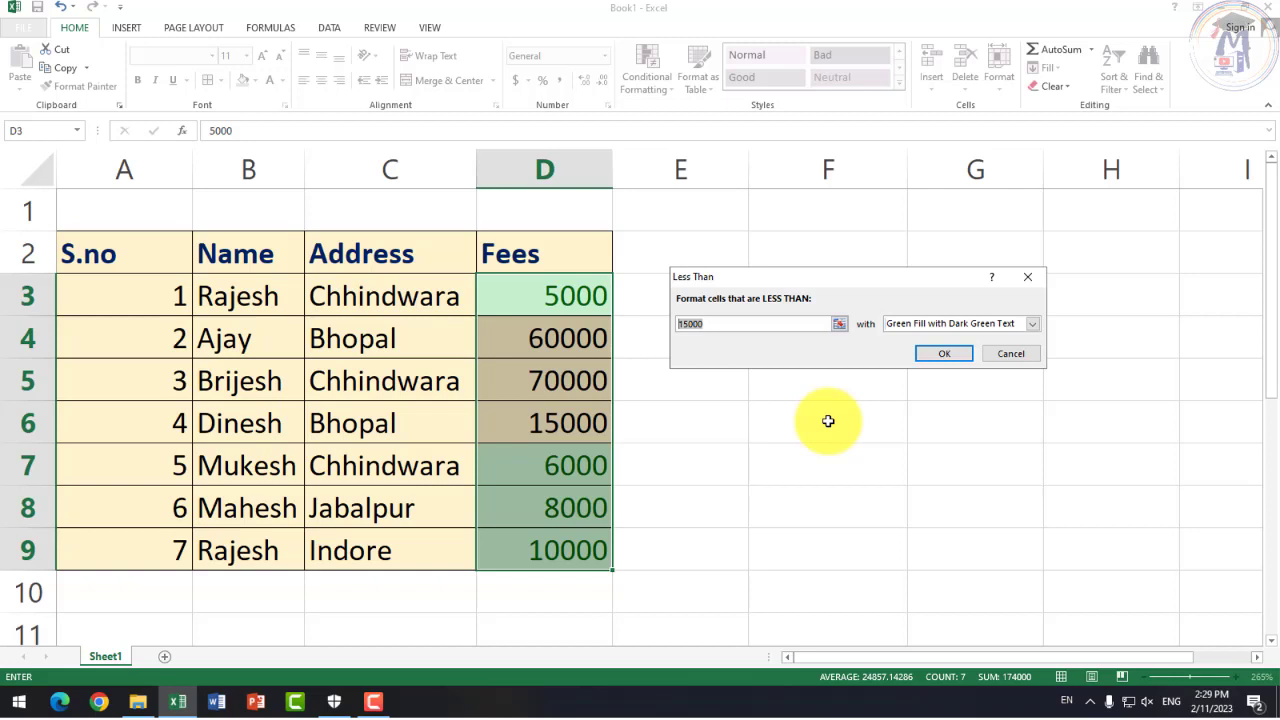
{"action": "left_click", "coordinate": [943, 358]}
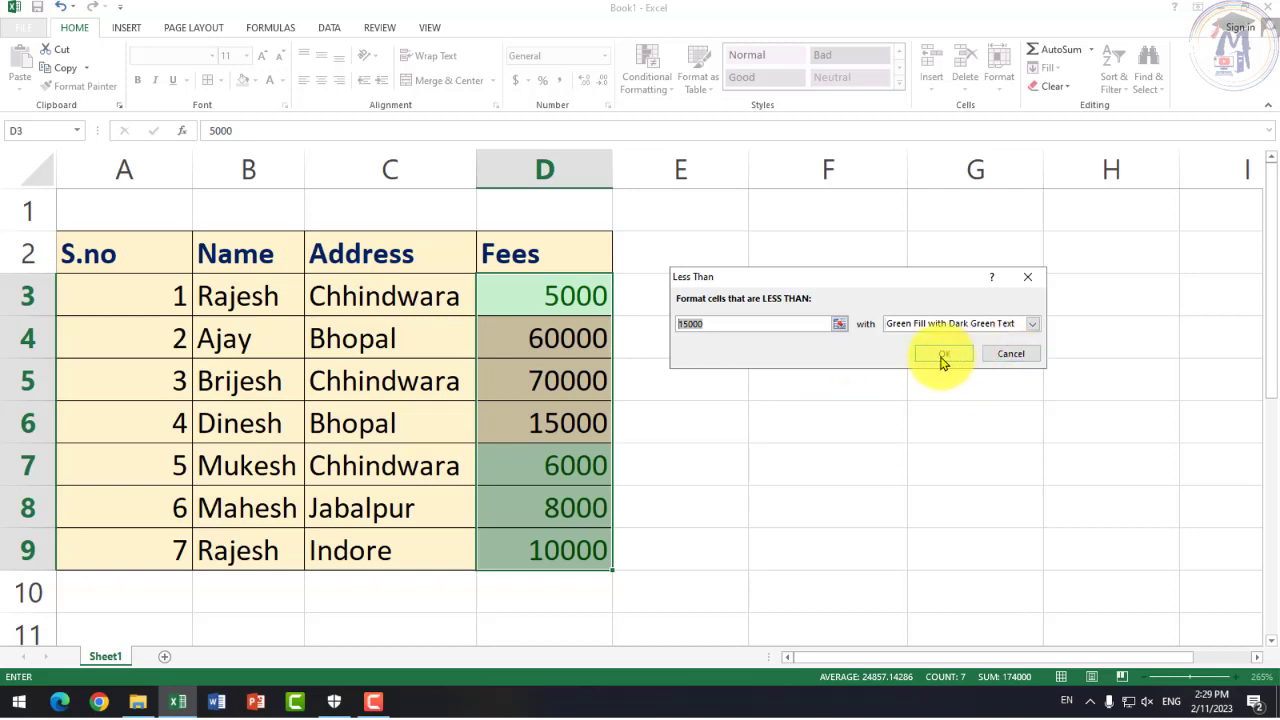
{"action": "left_click", "coordinate": [1012, 353]}
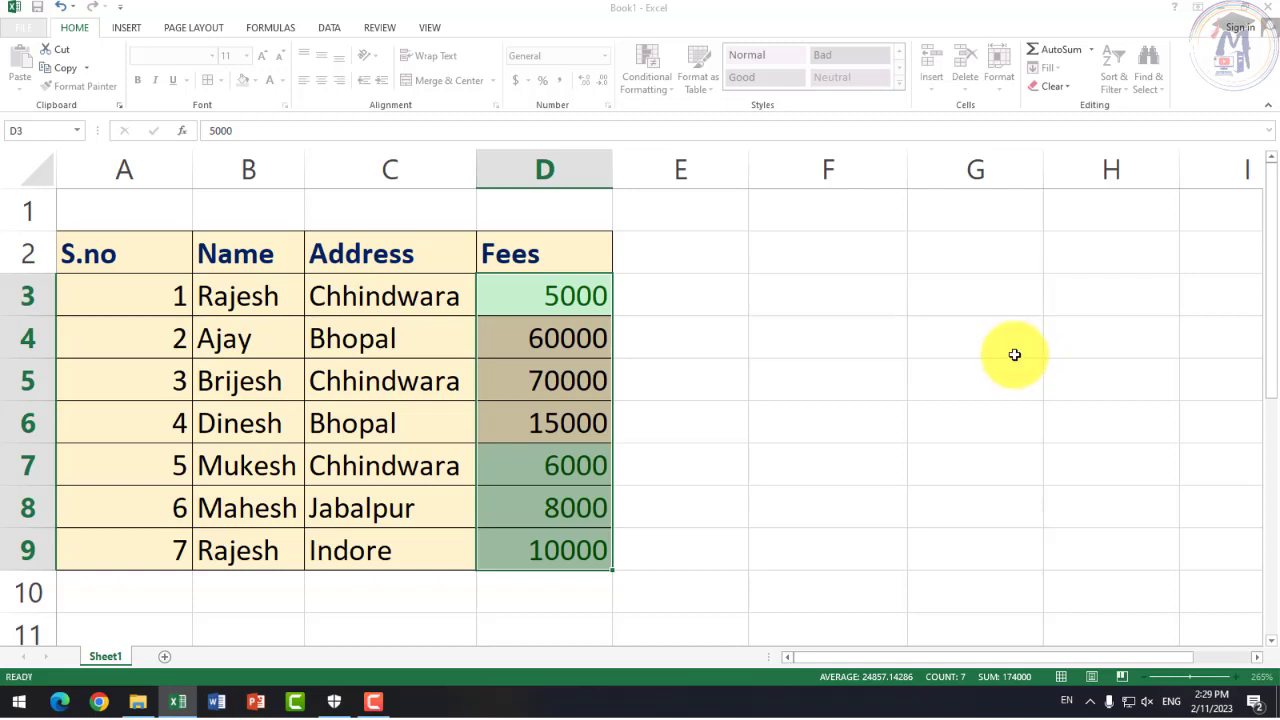
{"action": "left_click", "coordinate": [647, 68]}
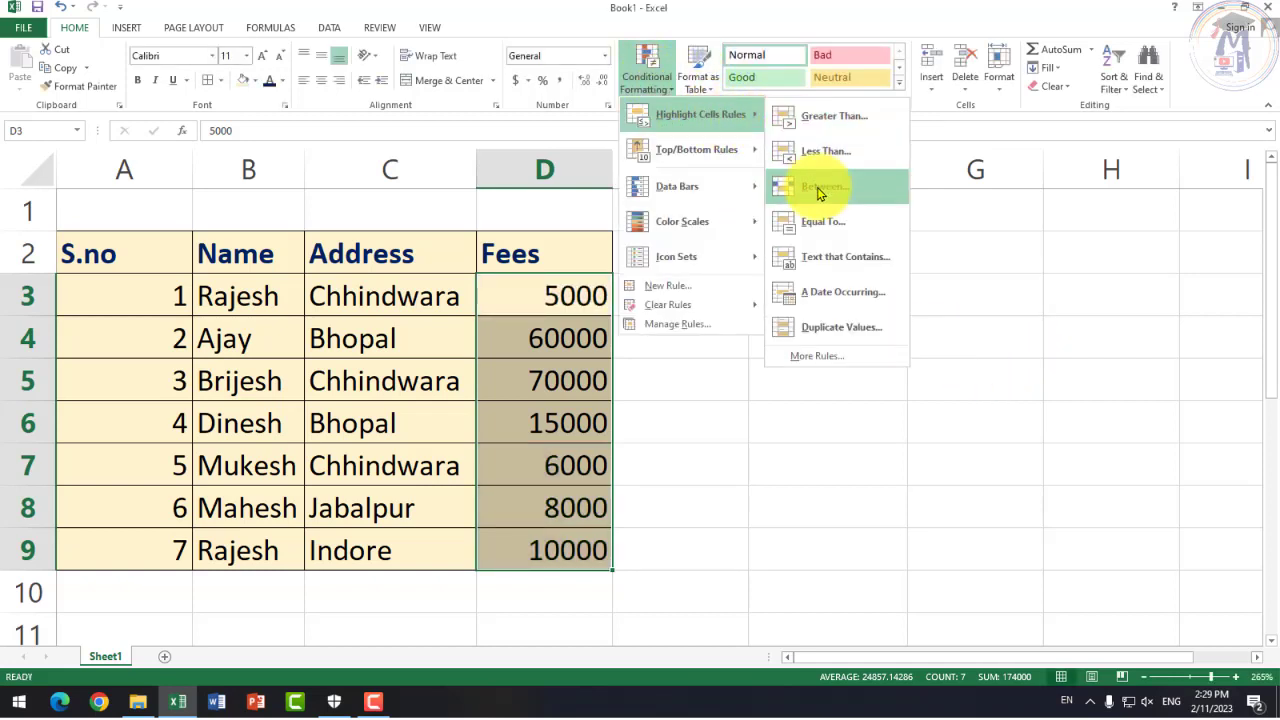
{"action": "left_click", "coordinate": [818, 193]}
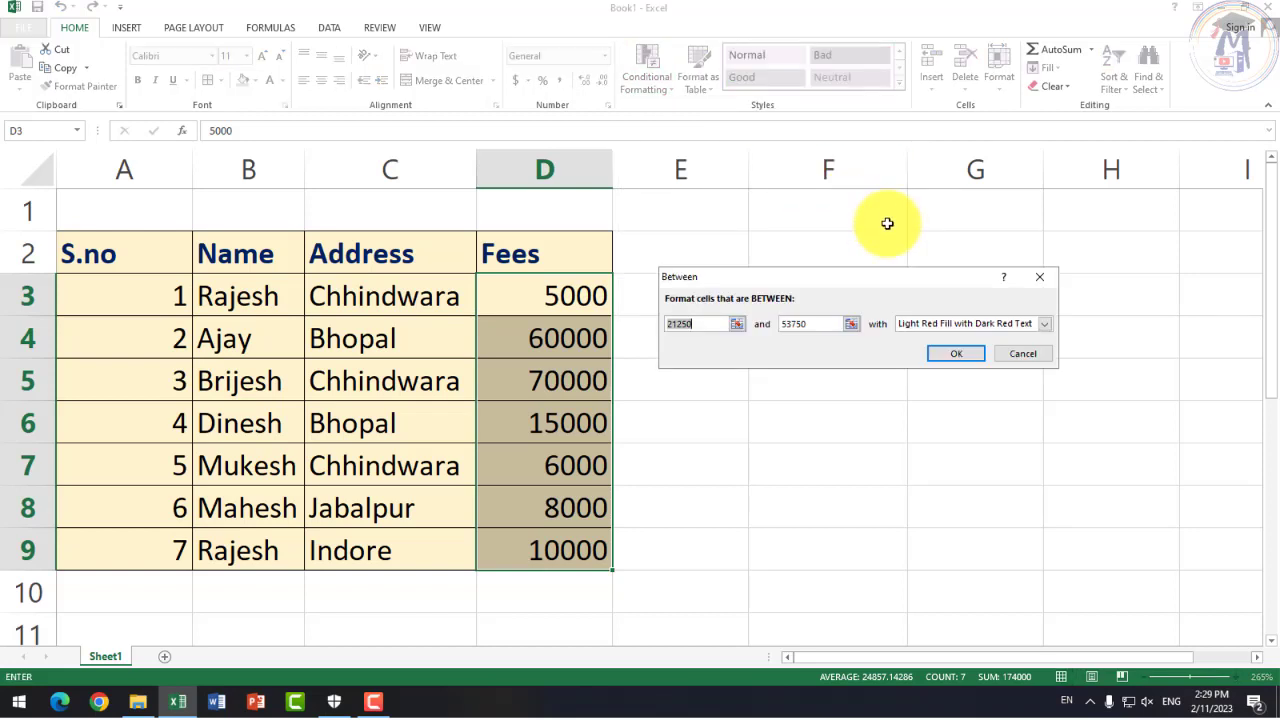
{"action": "left_click", "coordinate": [700, 323]}
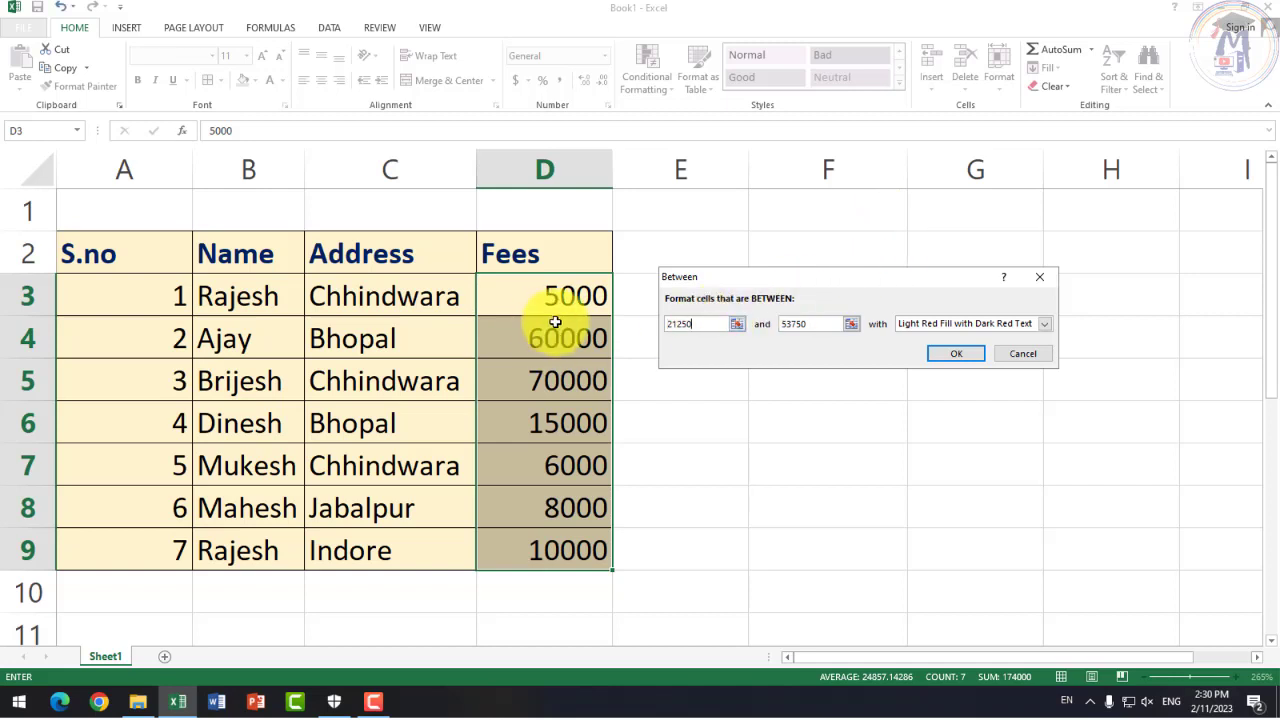
{"action": "key", "text": "BackSpace"}
{"action": "key", "text": "BackSpace"}
{"action": "type", "text": "1"}
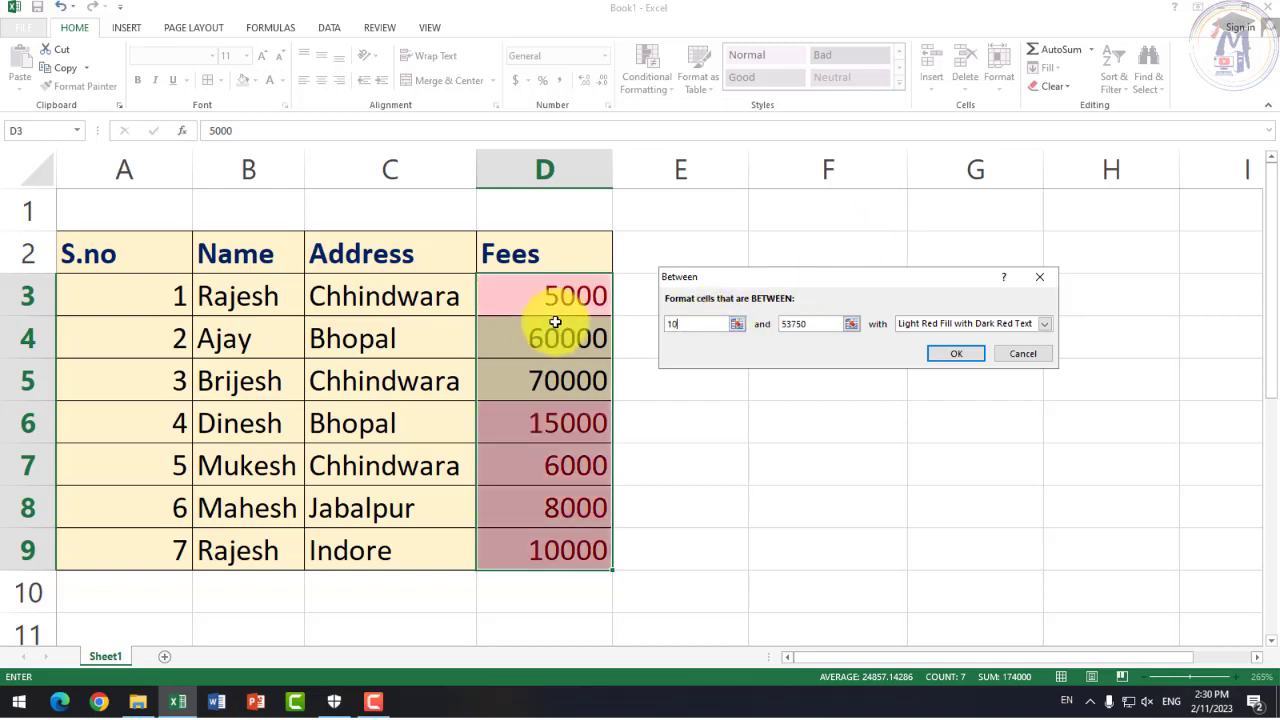
{"action": "type", "text": "000"}
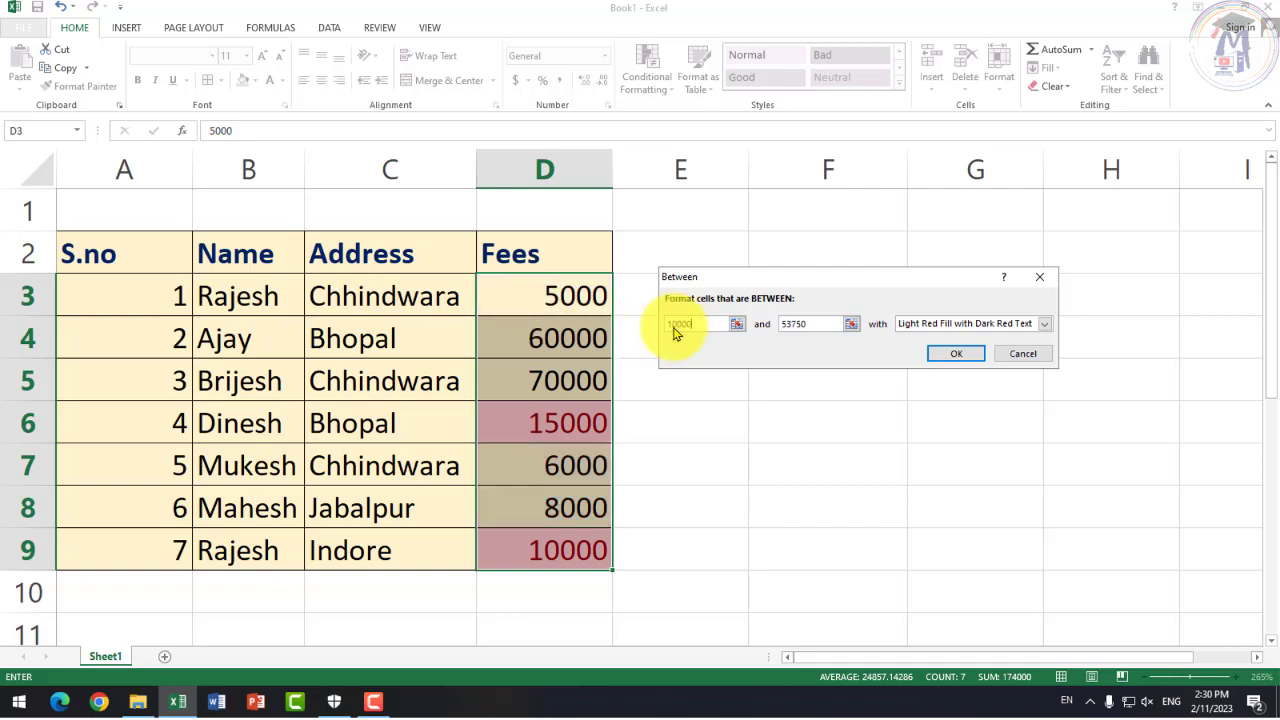
{"action": "double_click", "coordinate": [801, 321]}
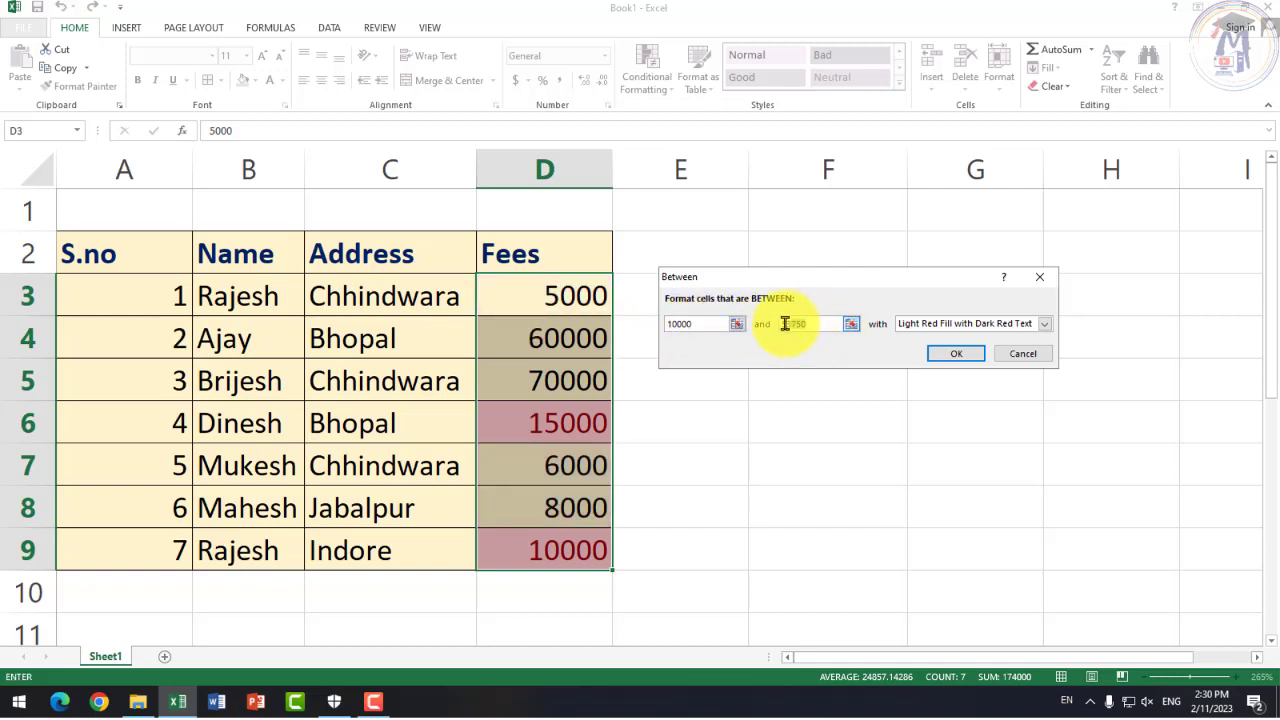
{"action": "type", "text": "60000"}
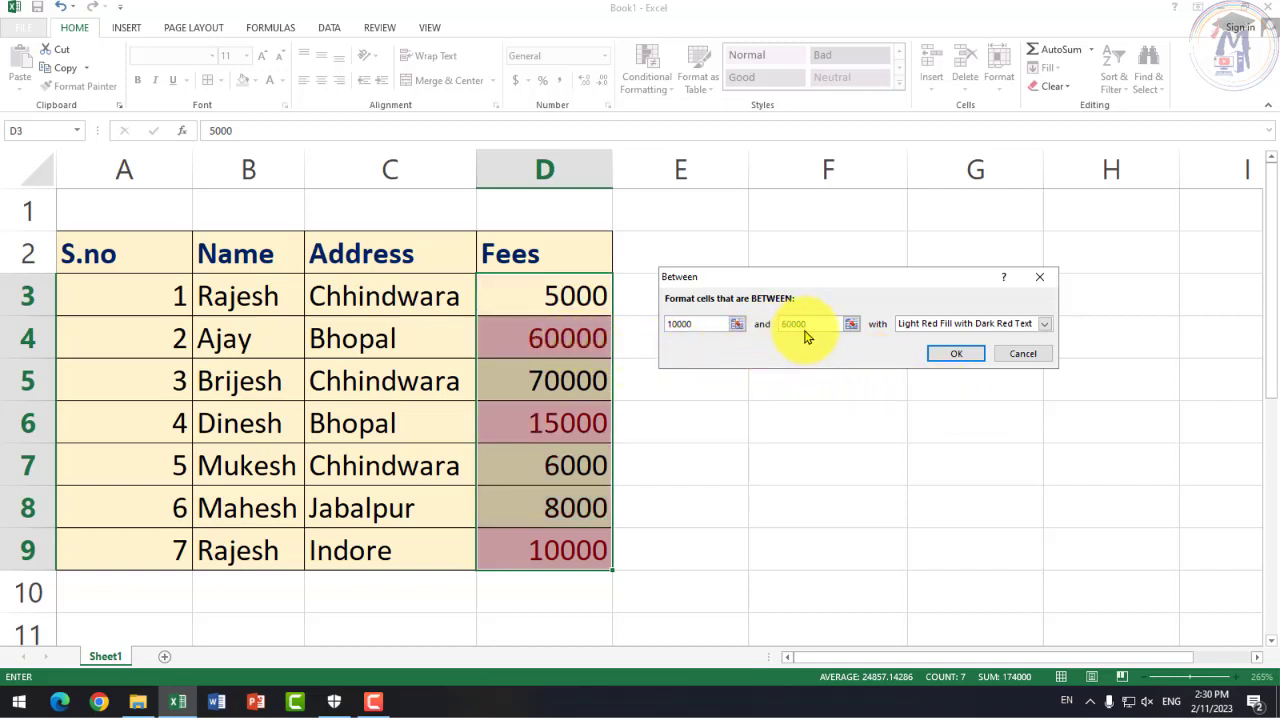
{"action": "left_click", "coordinate": [690, 327]}
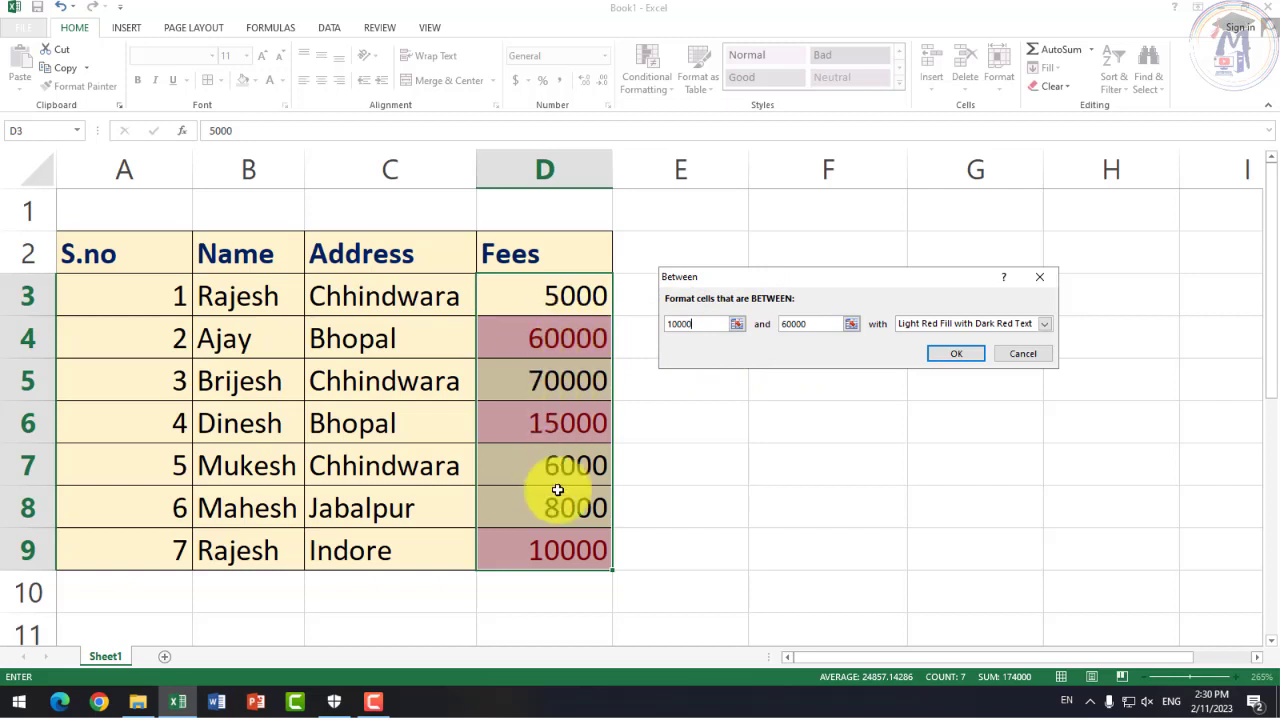
{"action": "left_click", "coordinate": [1044, 323]}
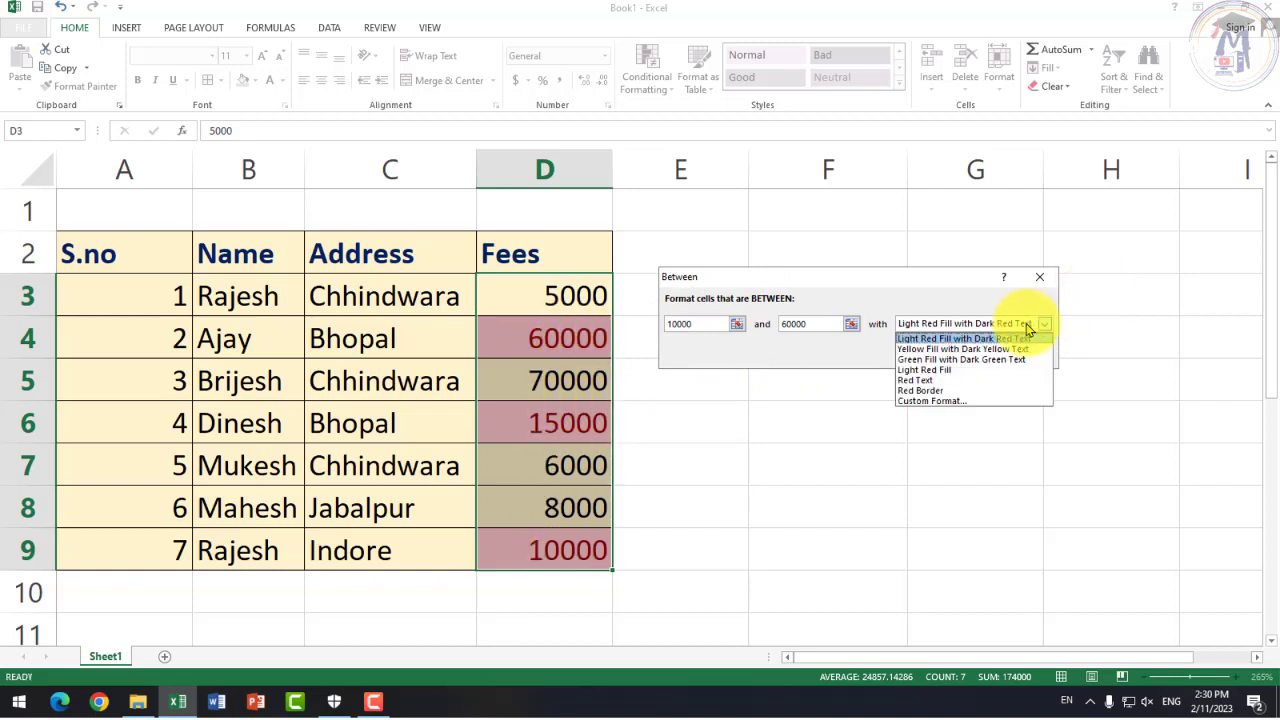
{"action": "left_click", "coordinate": [970, 335]}
{"action": "left_click", "coordinate": [1044, 325]}
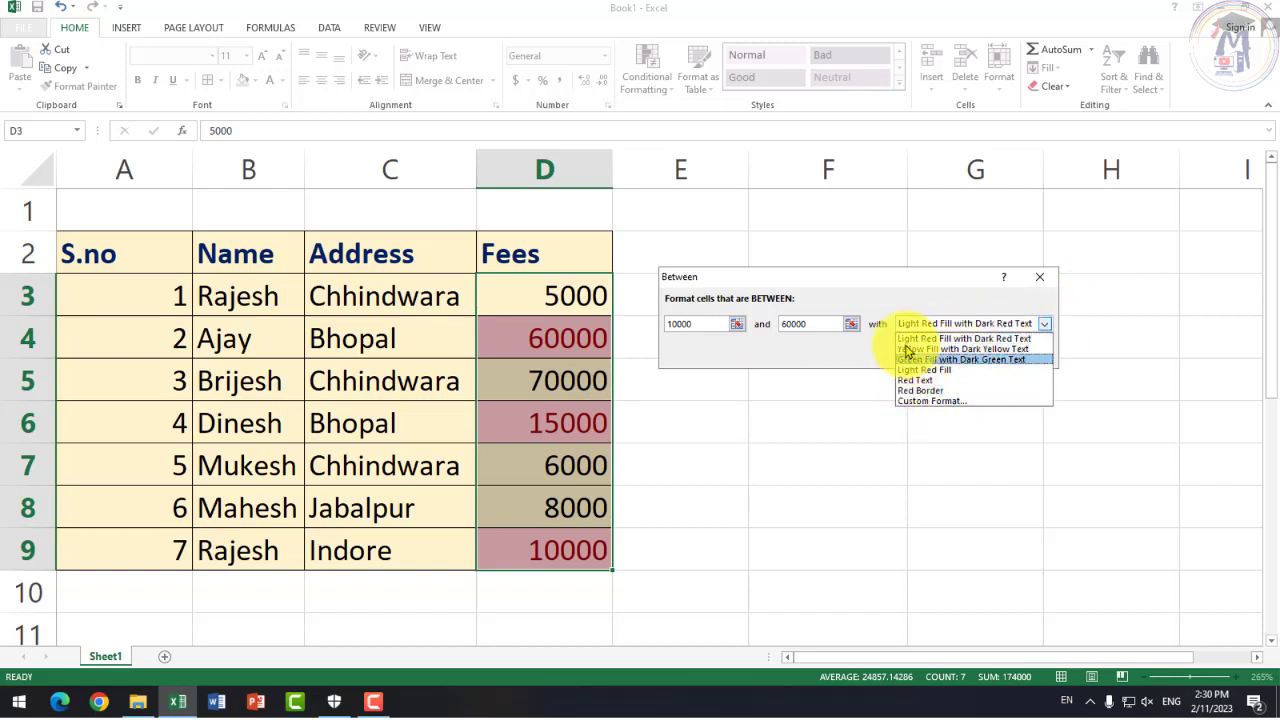
{"action": "left_click", "coordinate": [916, 402]}
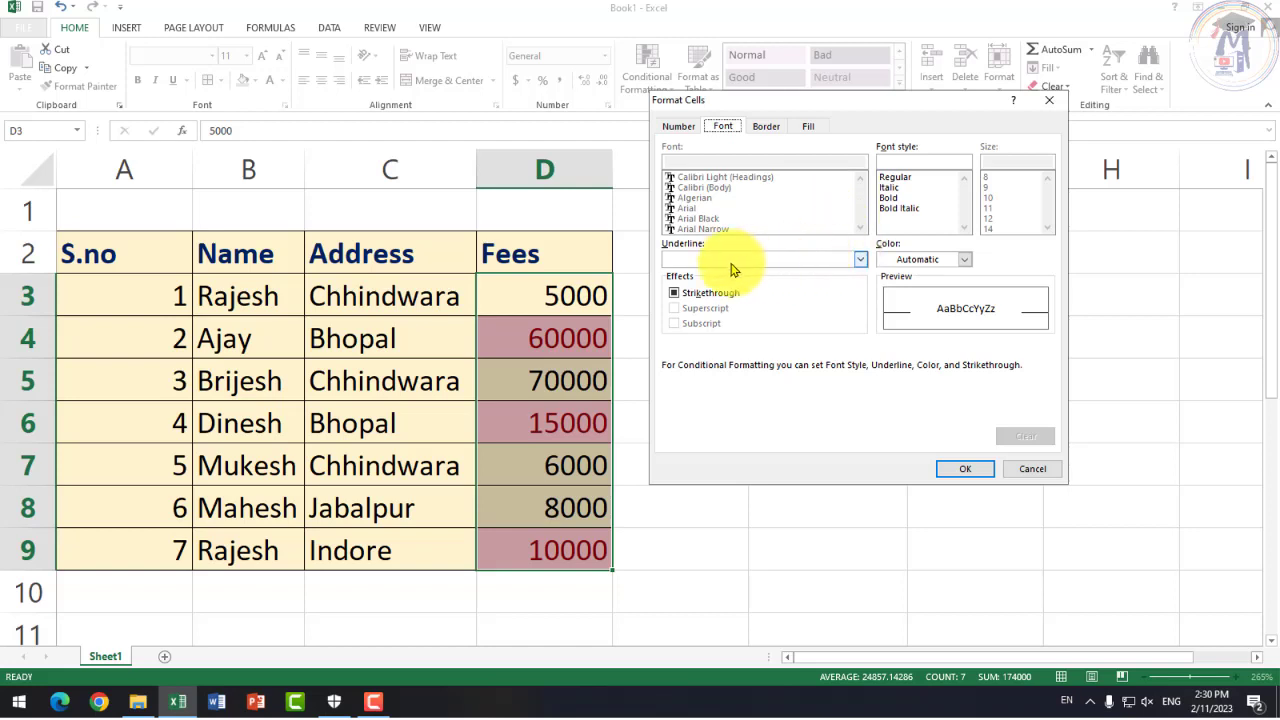
{"action": "left_click", "coordinate": [964, 259]}
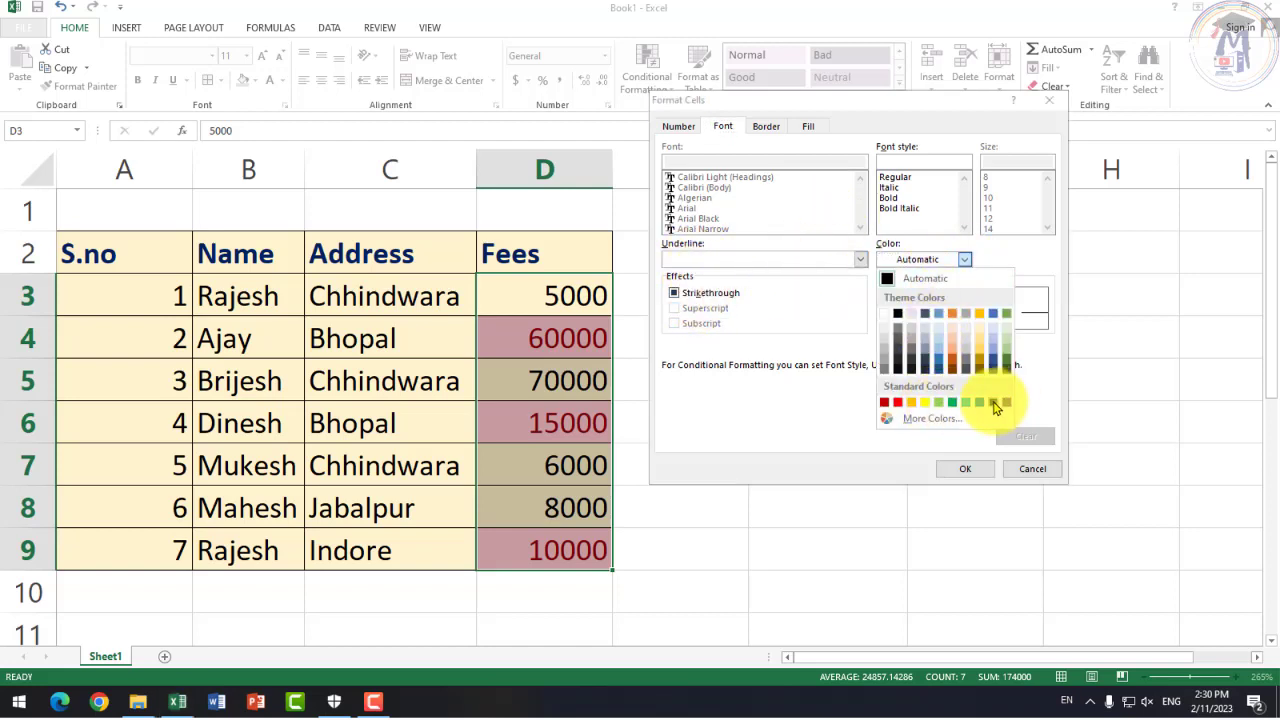
{"action": "left_click", "coordinate": [993, 401]}
{"action": "left_click", "coordinate": [962, 468]}
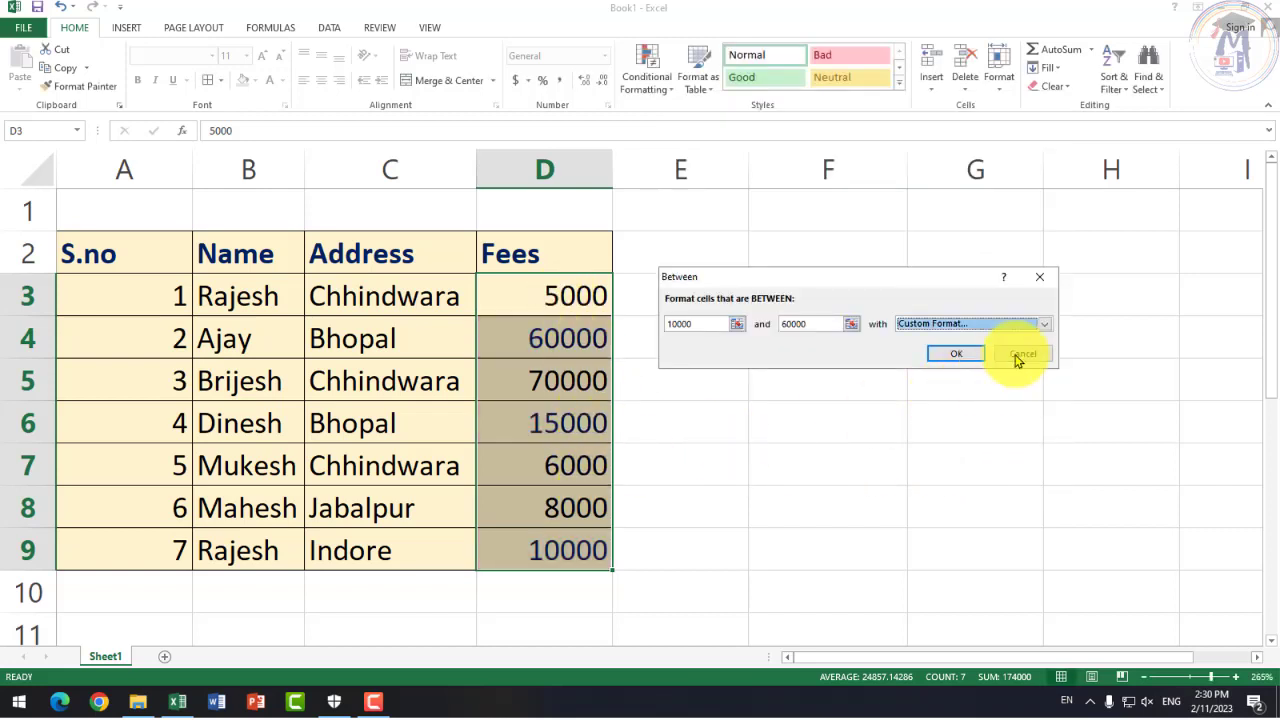
{"action": "left_click", "coordinate": [1040, 330]}
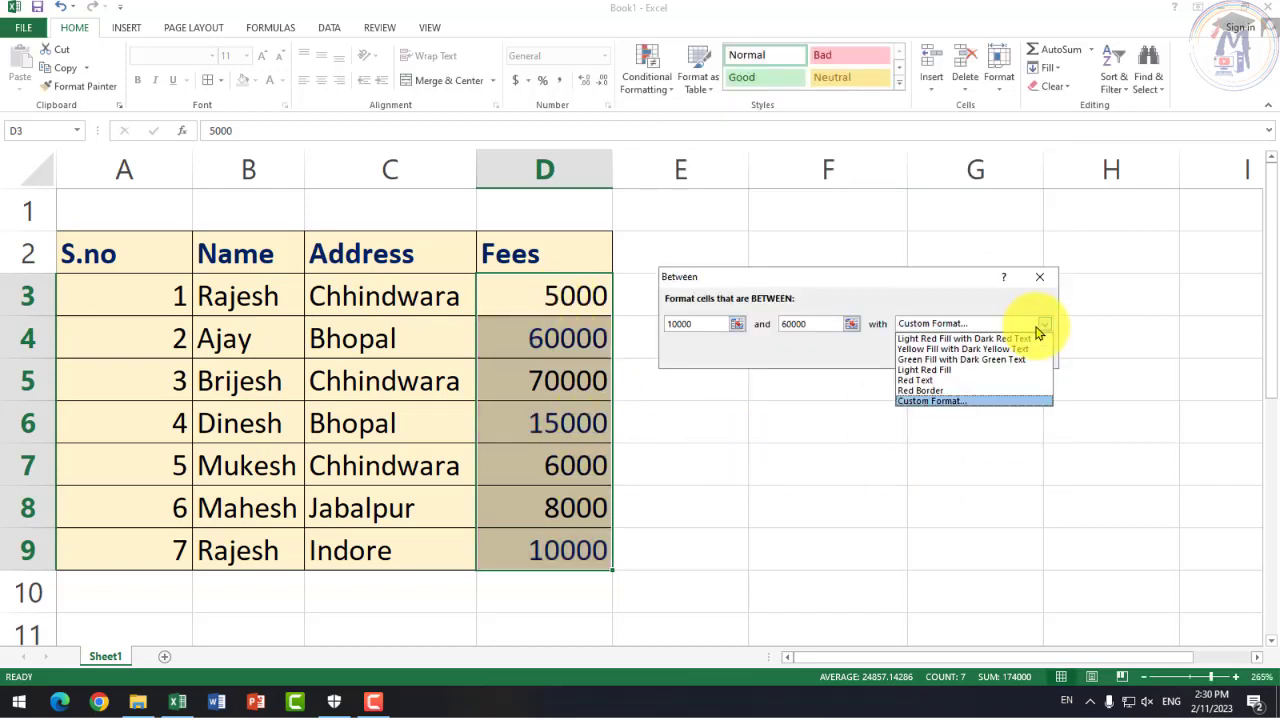
{"action": "left_click", "coordinate": [930, 339]}
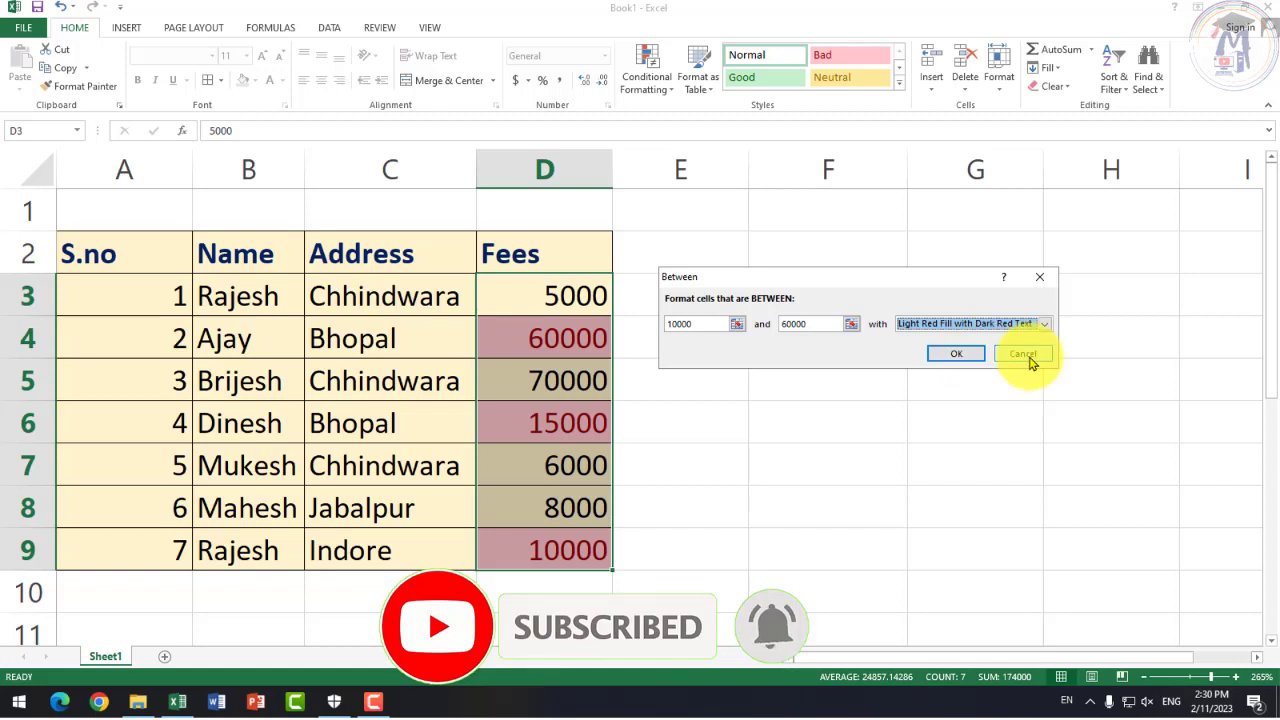
{"action": "left_click", "coordinate": [1024, 355]}
Step: Cancel the Equal To 15000 highlight on Fees D3:D9 and reopen Highlight Cells Rules
{"action": "left_click", "coordinate": [648, 75]}
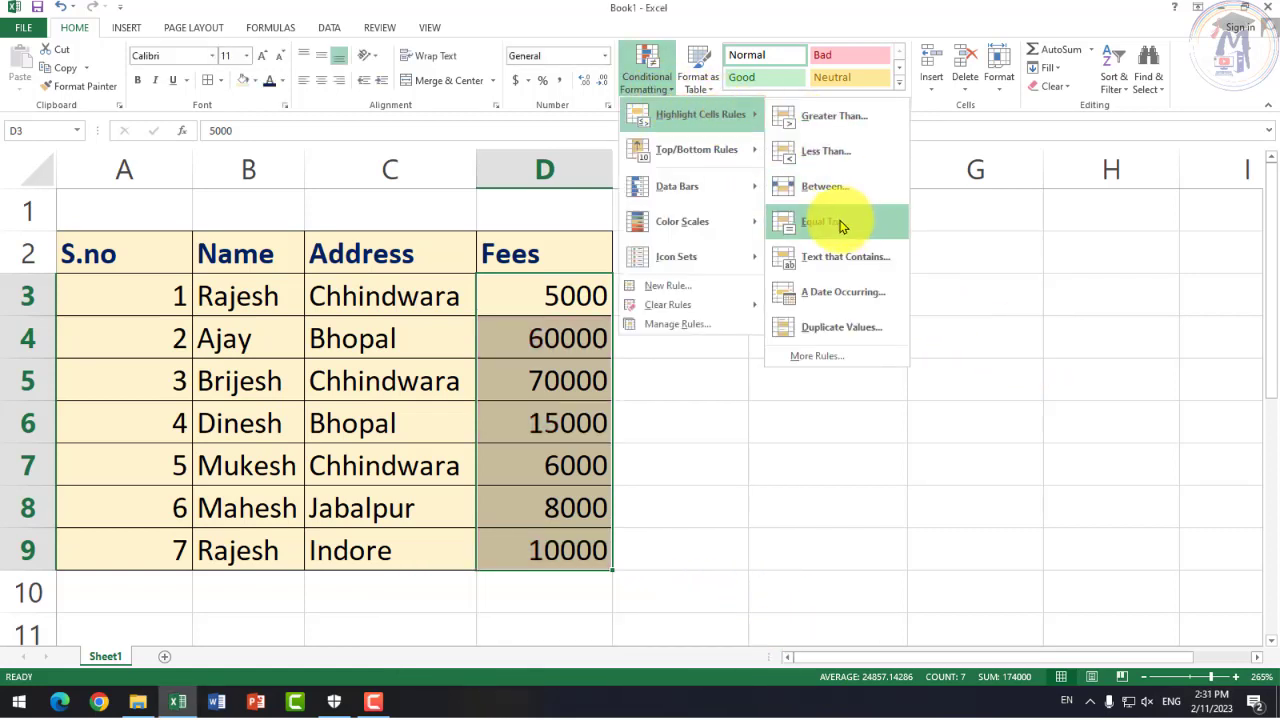
{"action": "mouse_move", "coordinate": [700, 114]}
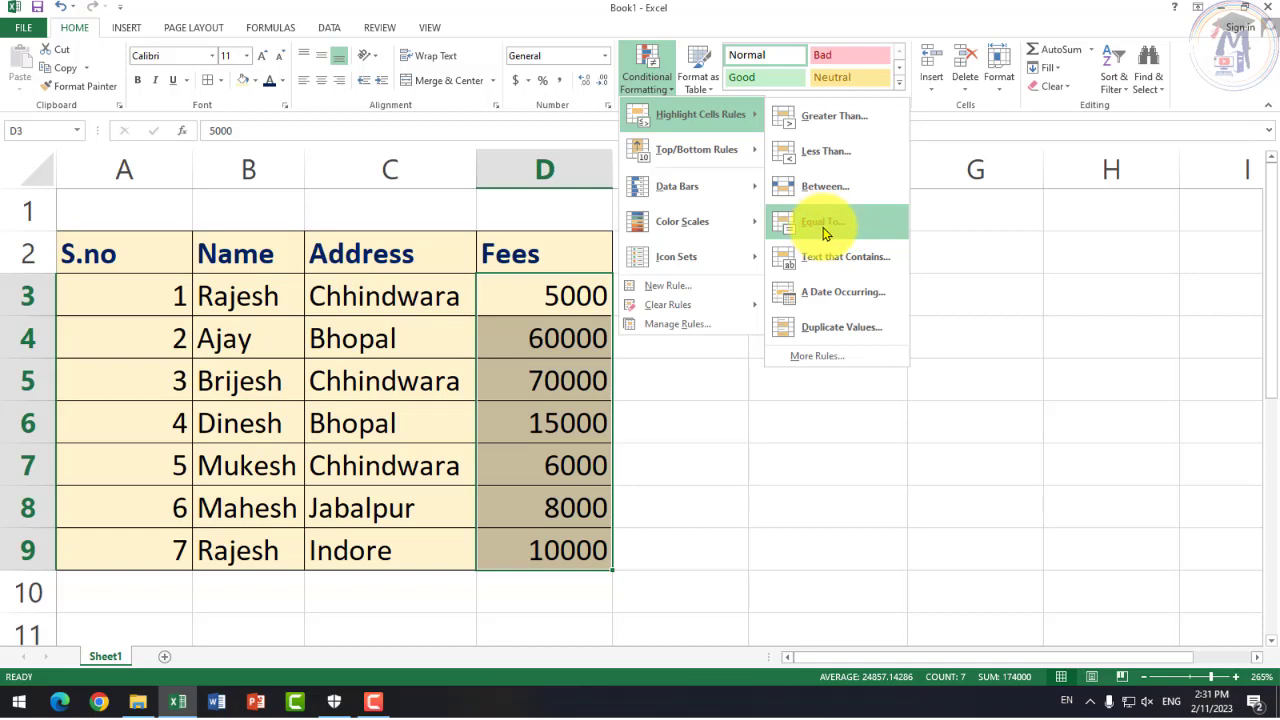
{"action": "left_click", "coordinate": [826, 223]}
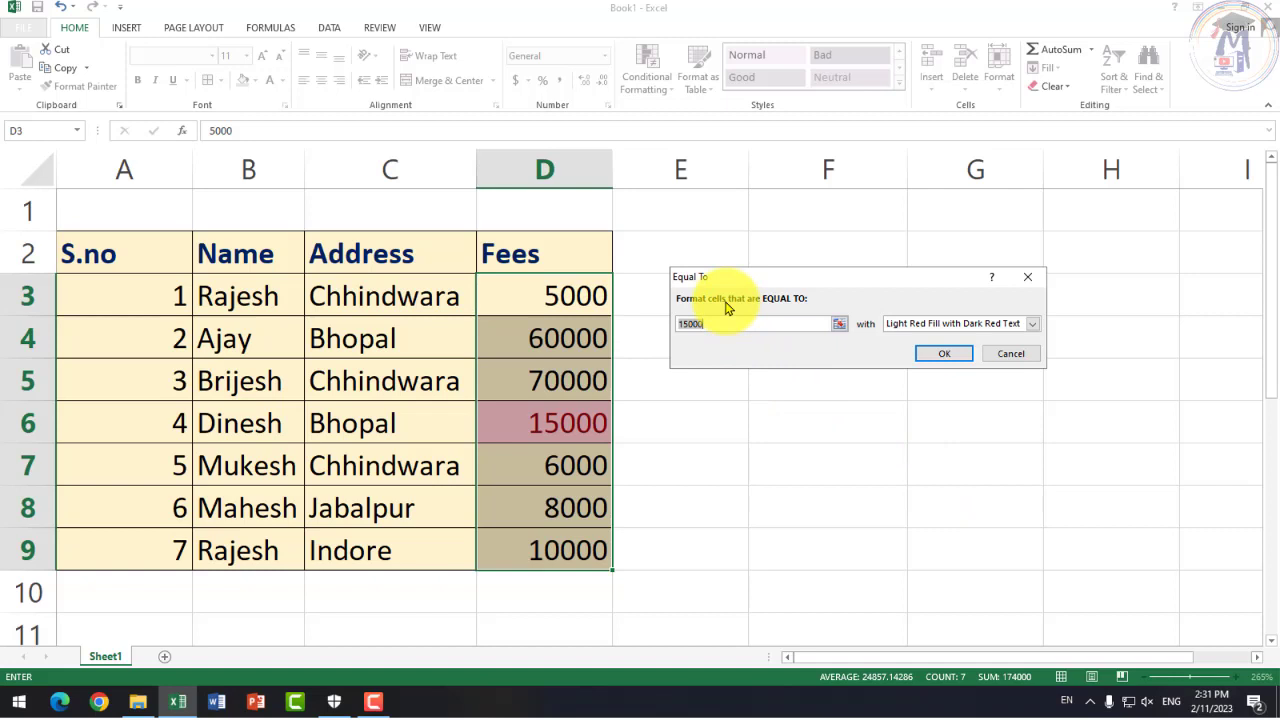
{"action": "left_click", "coordinate": [1024, 357]}
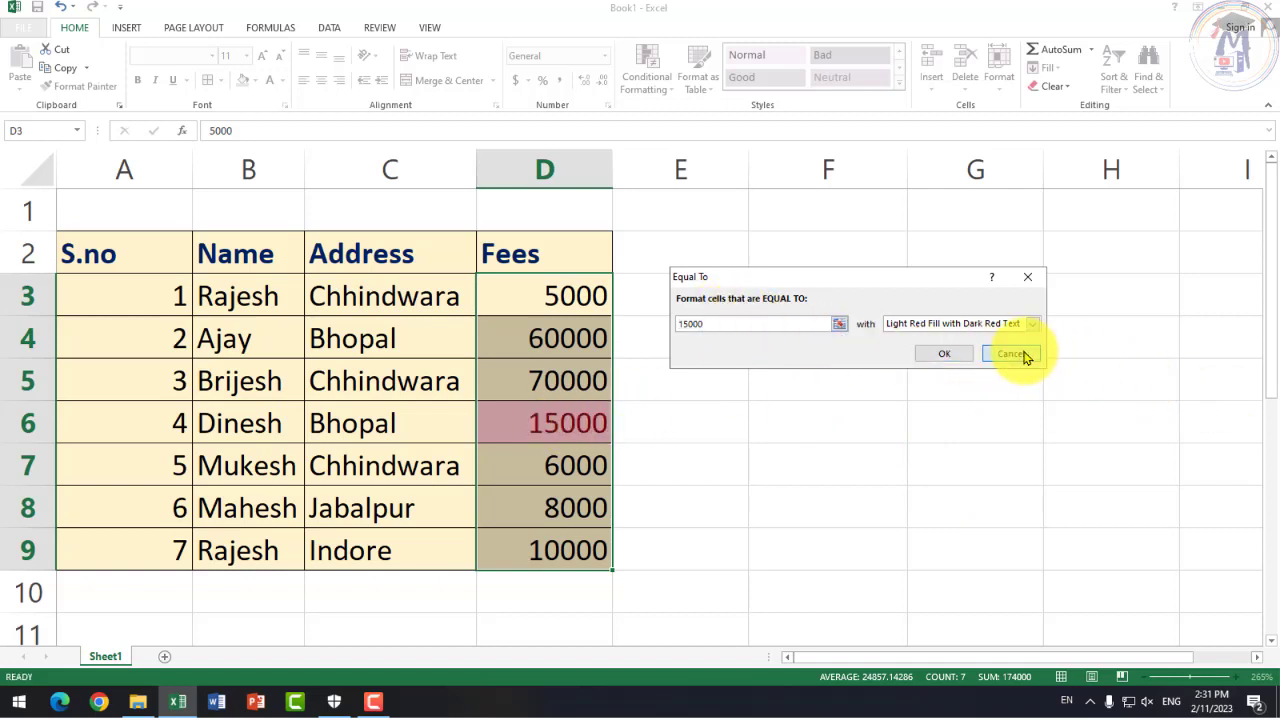
{"action": "left_click", "coordinate": [1014, 354]}
{"action": "left_click", "coordinate": [646, 70]}
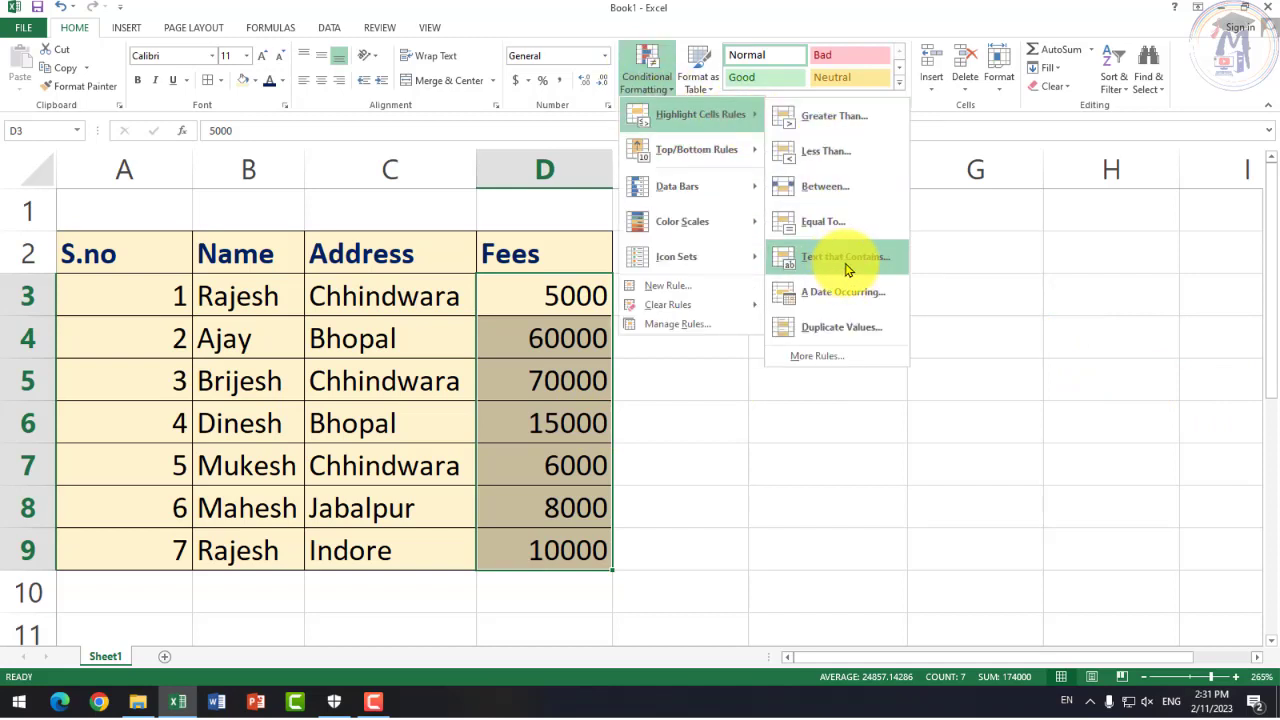
{"action": "left_click", "coordinate": [251, 294]}
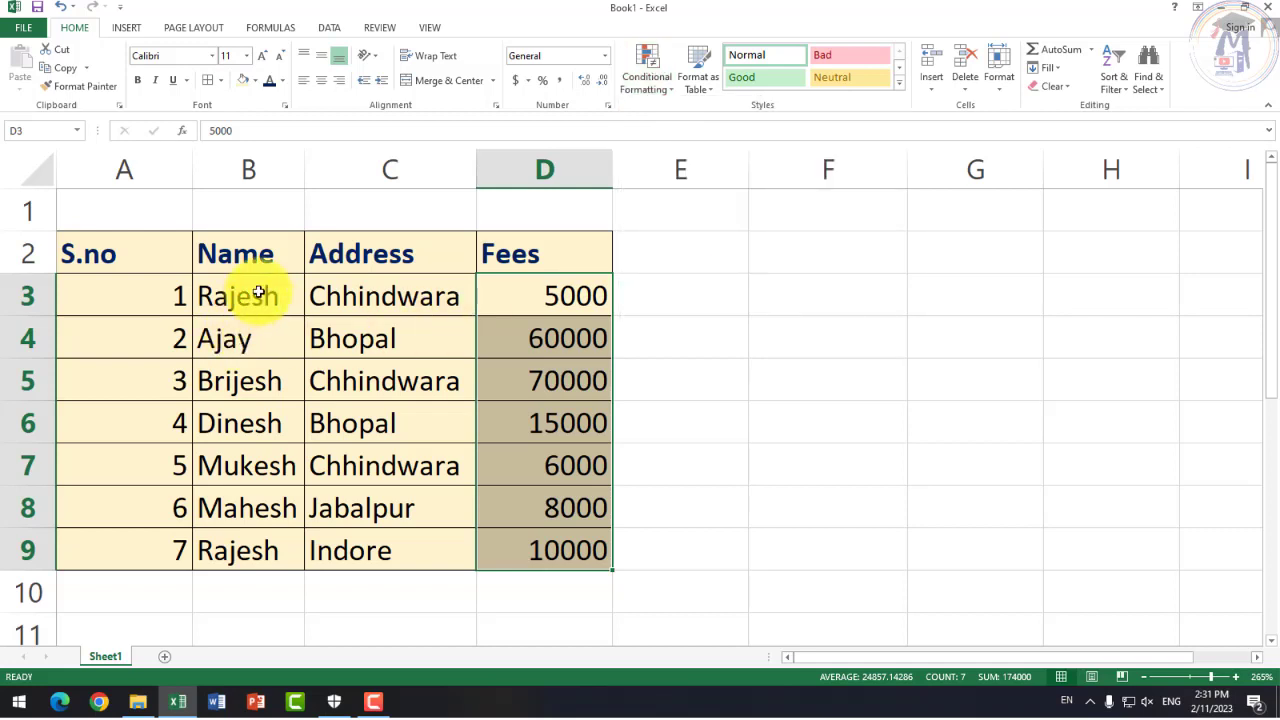
{"action": "left_click_drag", "start_coordinate": [257, 290], "coordinate": [257, 551]}
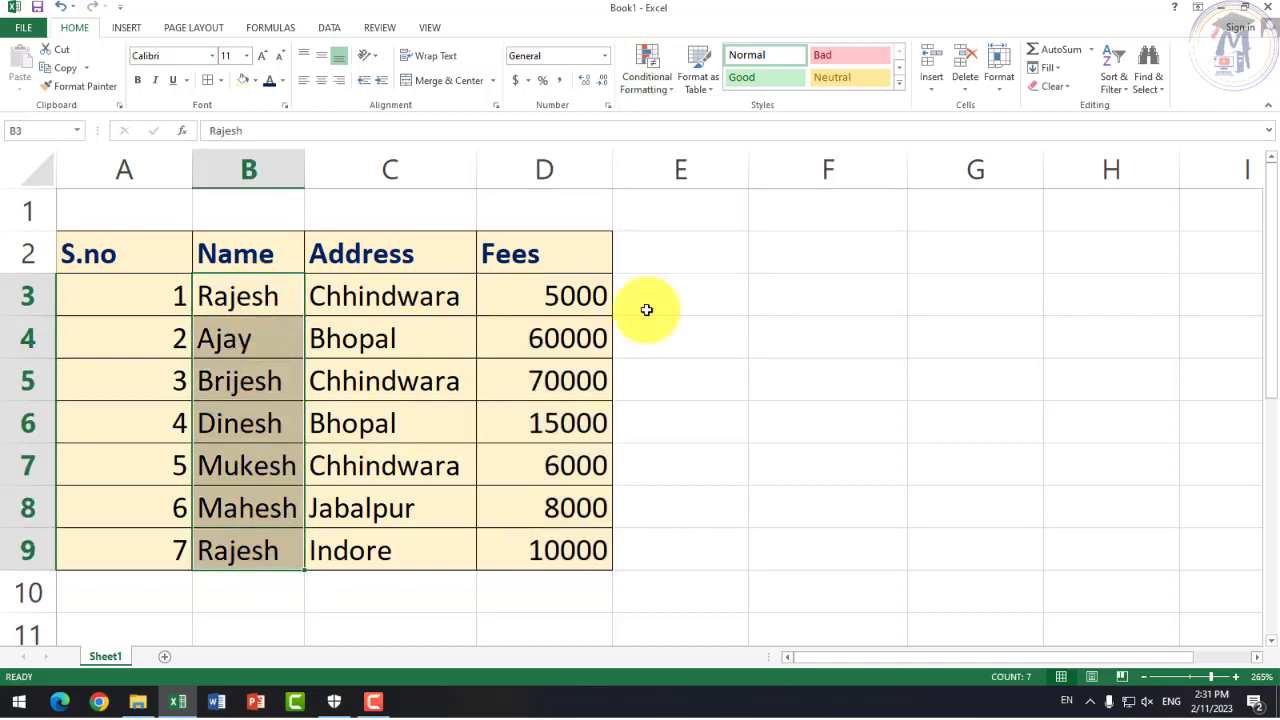
{"action": "left_click", "coordinate": [652, 88]}
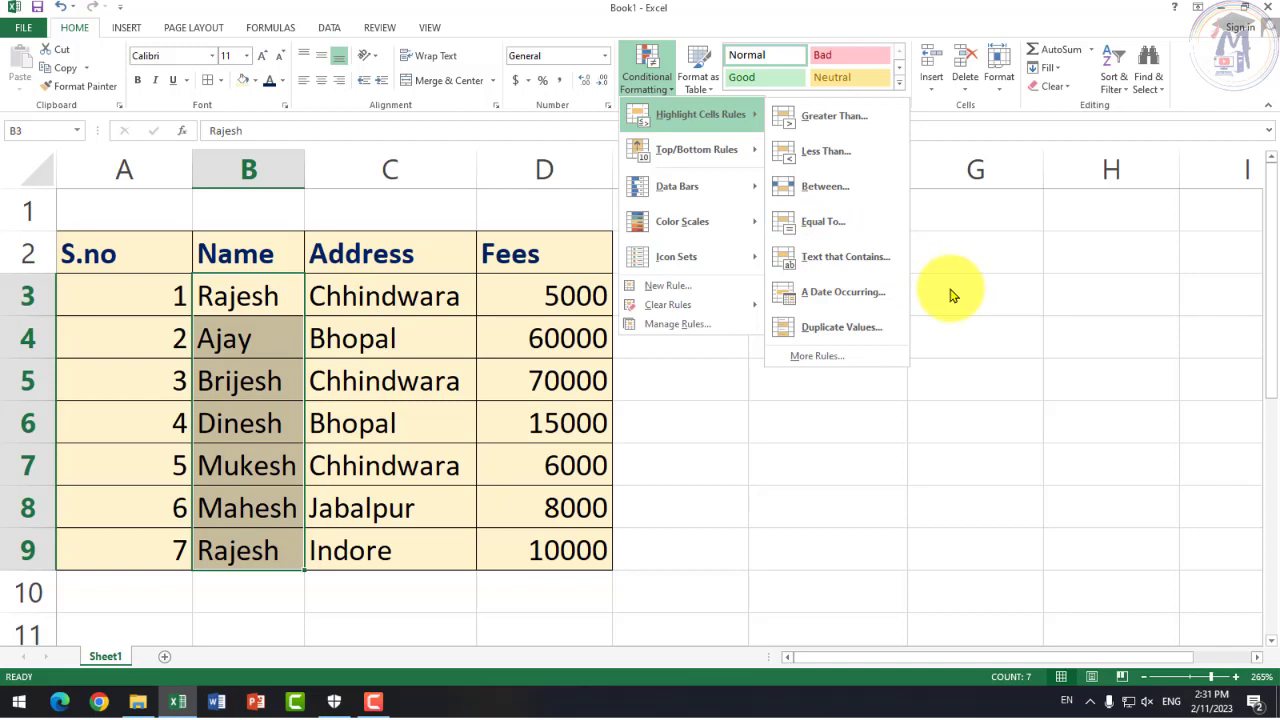
{"action": "left_click", "coordinate": [853, 266]}
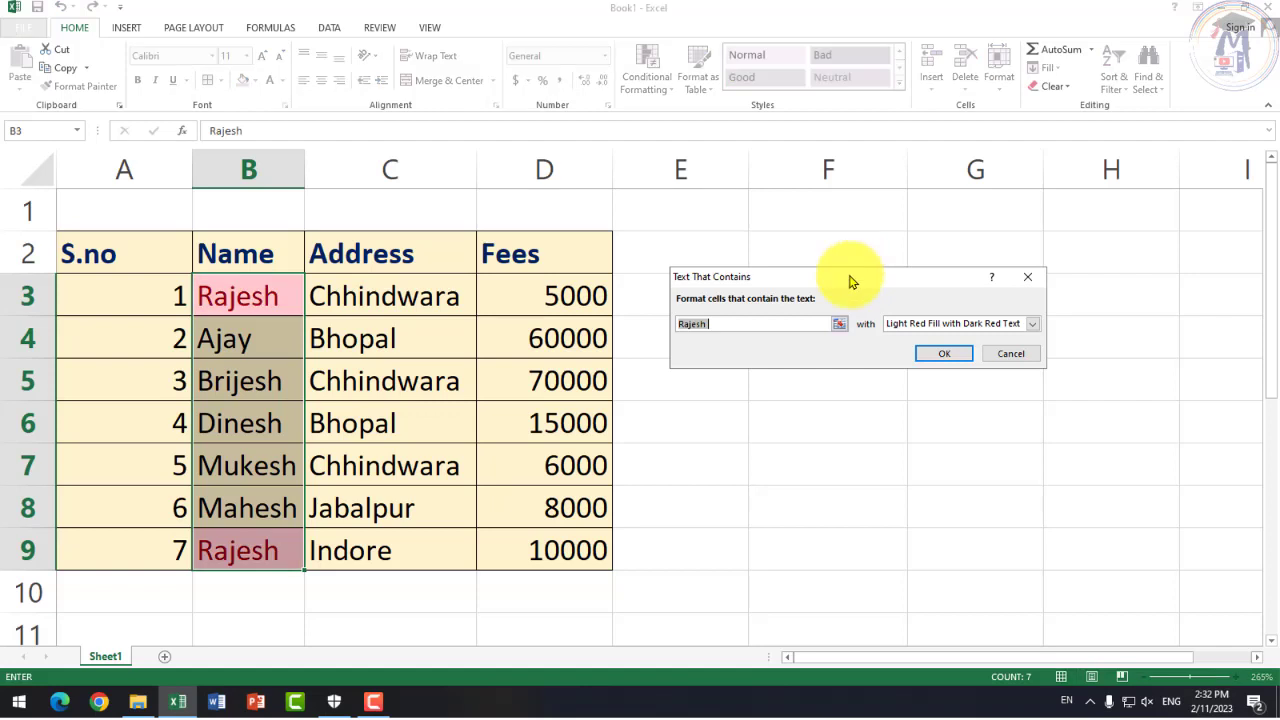
{"action": "left_click_drag", "start_coordinate": [851, 271], "coordinate": [940, 226]}
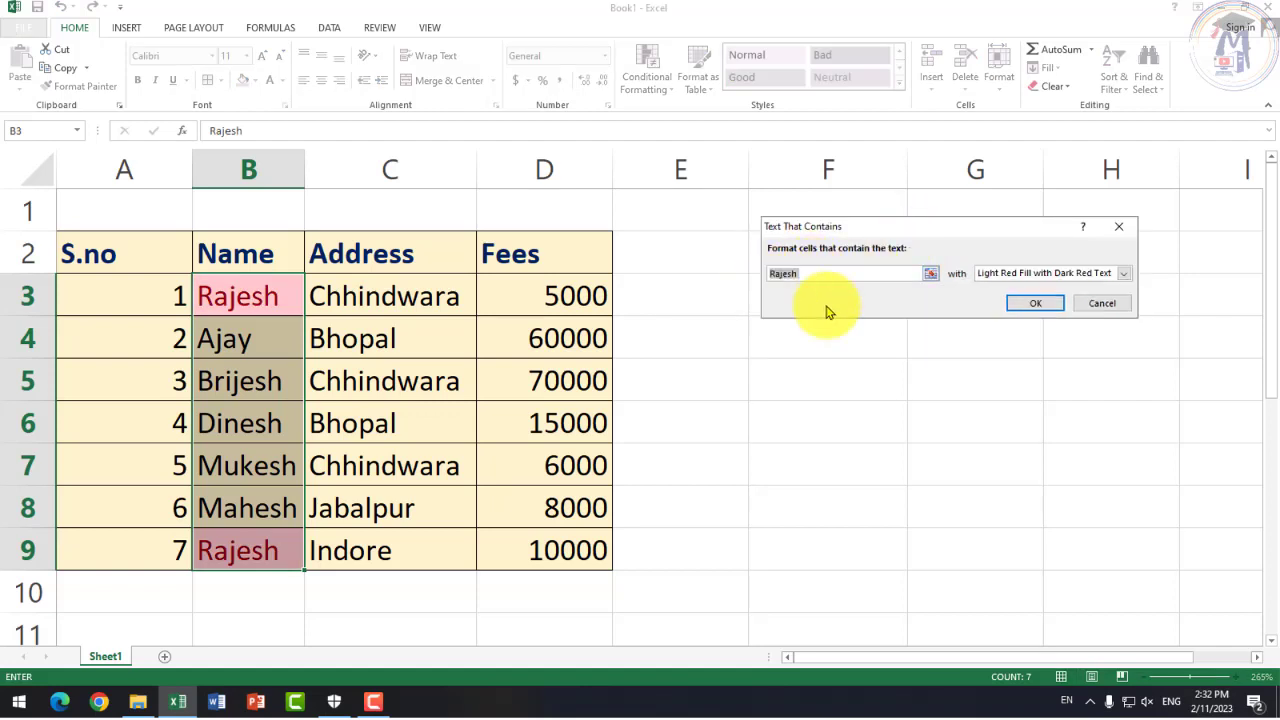
{"action": "type", "text": "ajay"}
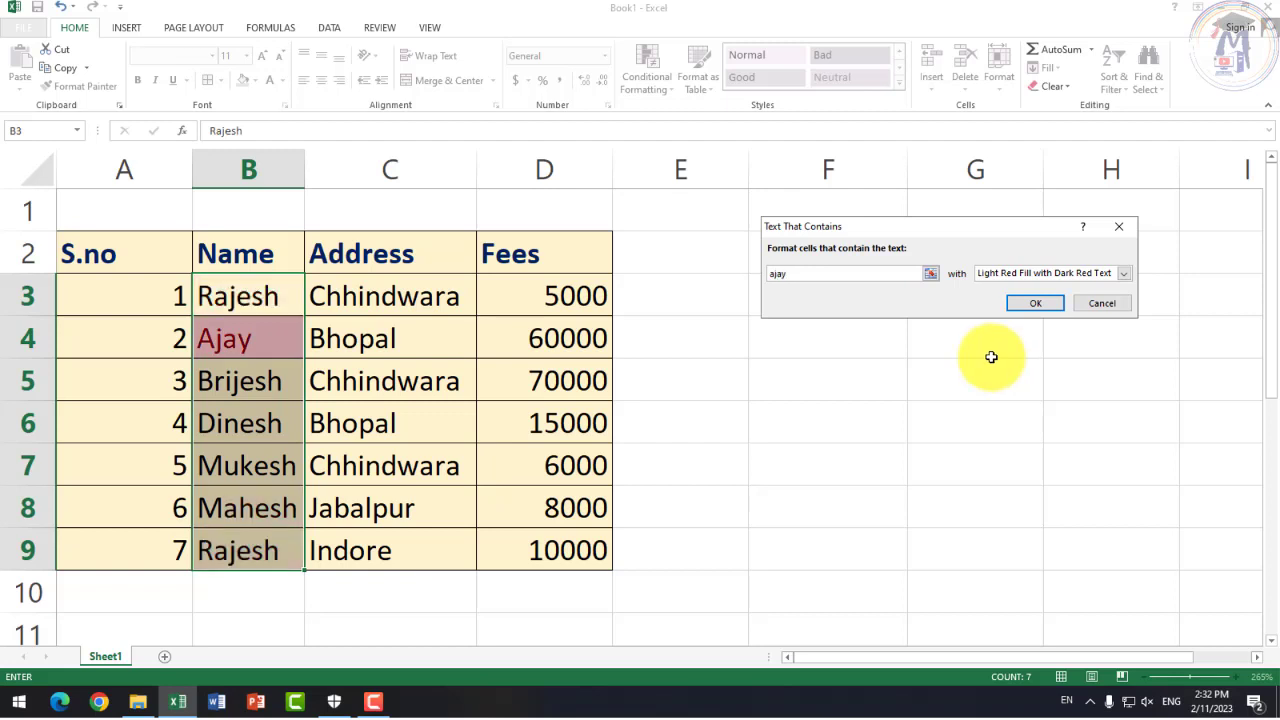
{"action": "left_click_drag", "start_coordinate": [786, 273], "coordinate": [628, 271]}
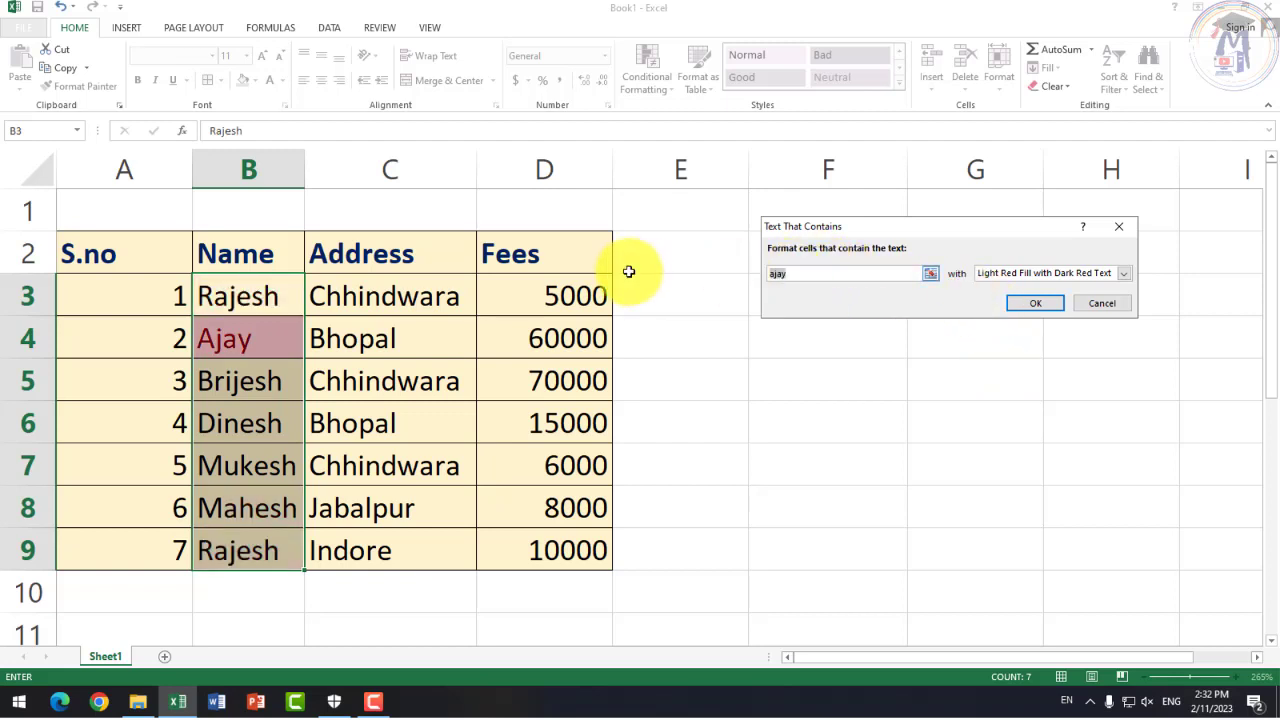
{"action": "type", "text": "rajesh"}
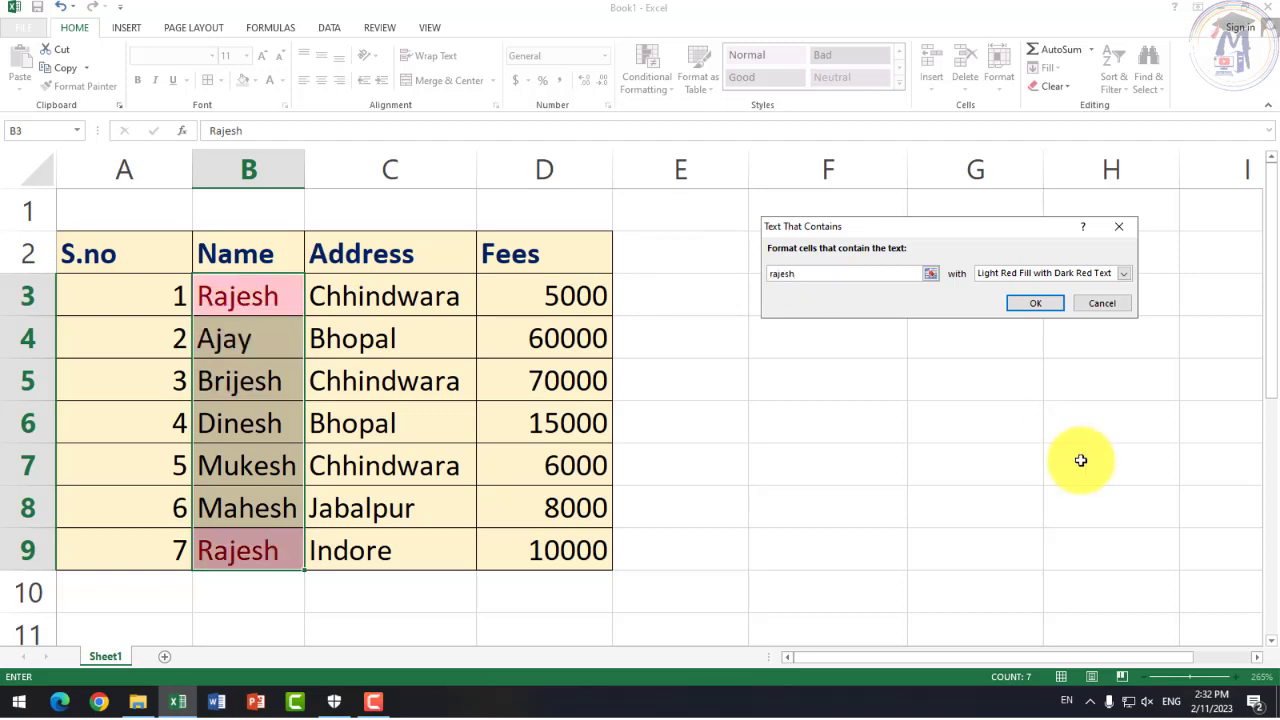
{"action": "left_click_drag", "start_coordinate": [824, 275], "coordinate": [731, 300]}
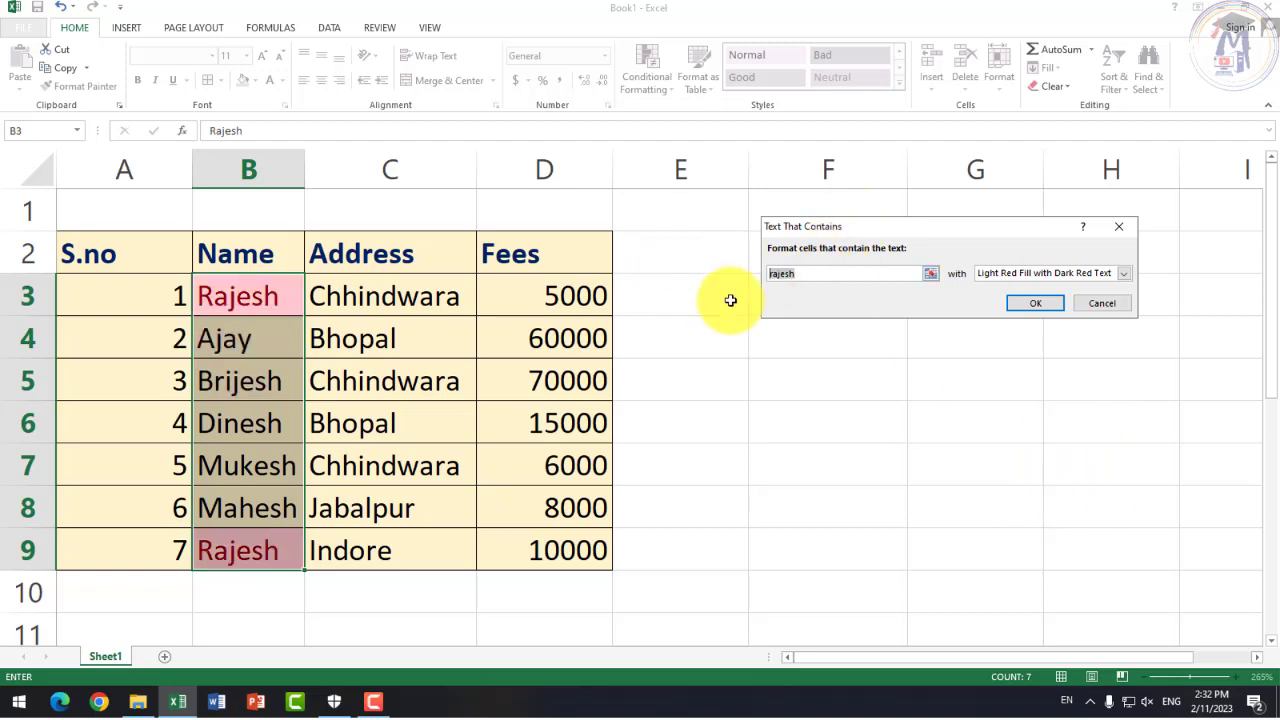
{"action": "type", "text": "din"}
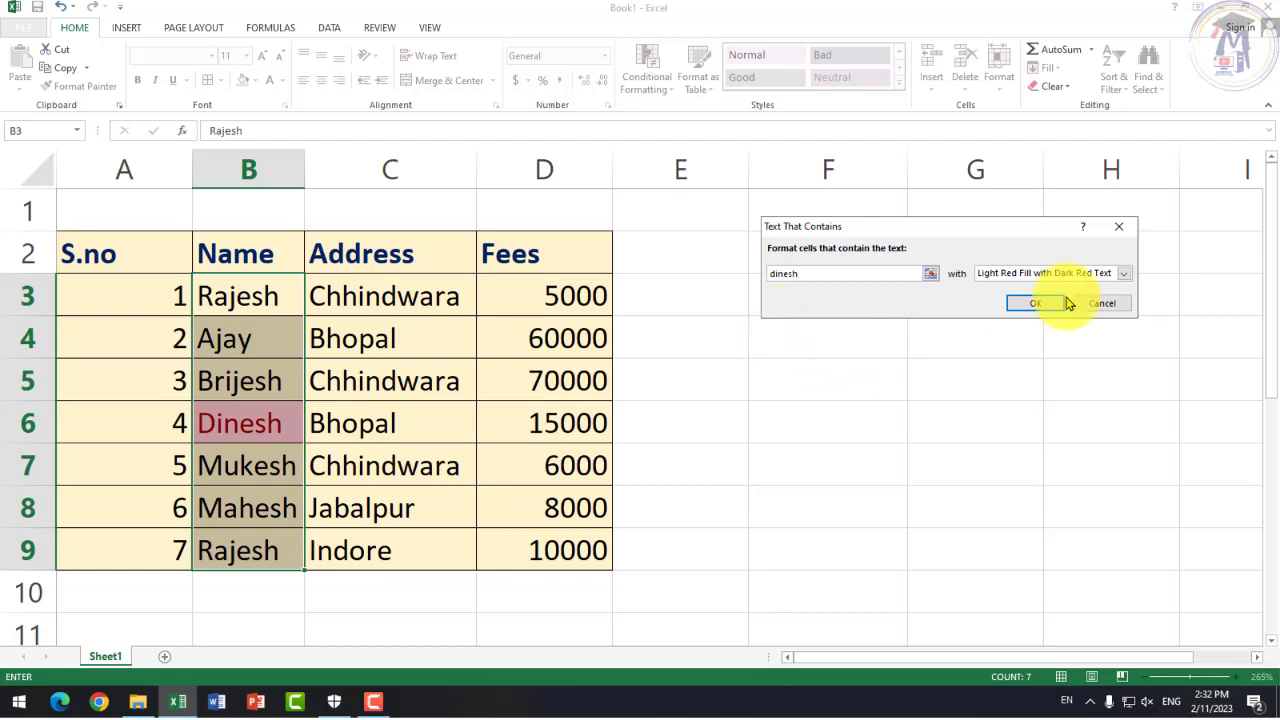
{"action": "left_click", "coordinate": [1123, 274]}
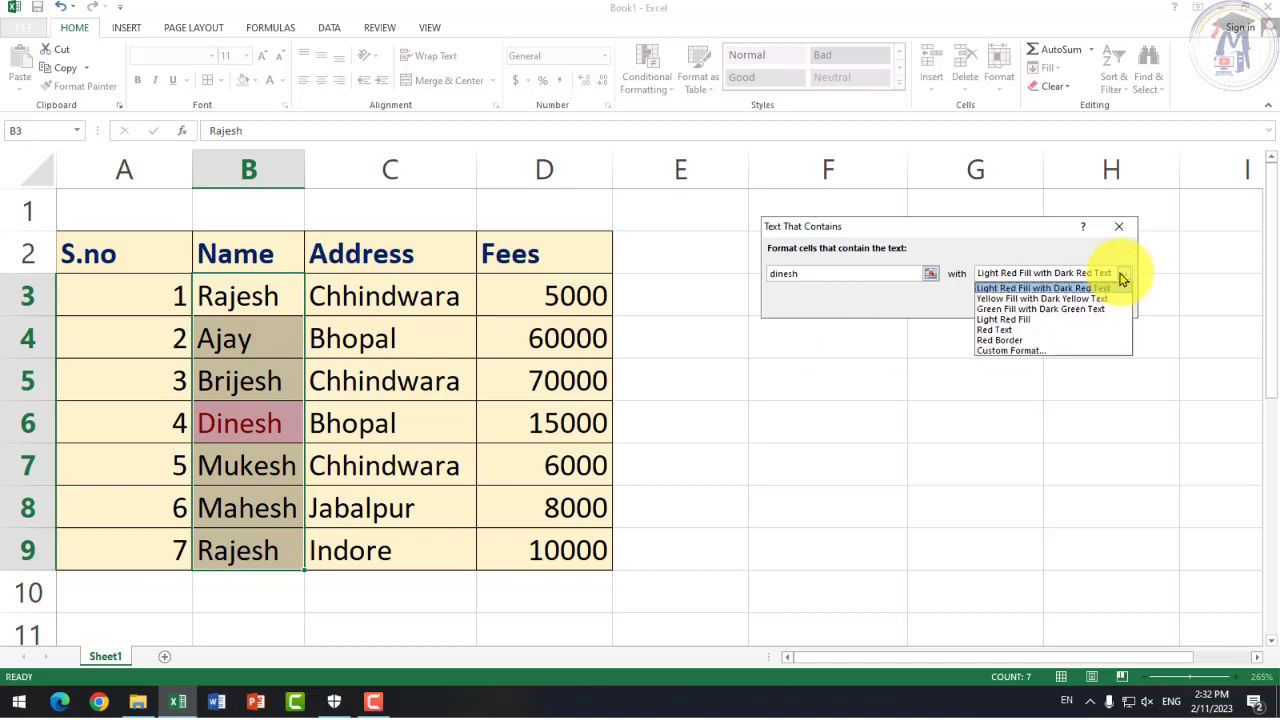
{"action": "left_click", "coordinate": [1123, 278]}
{"action": "left_click", "coordinate": [1105, 303]}
{"action": "left_click", "coordinate": [648, 75]}
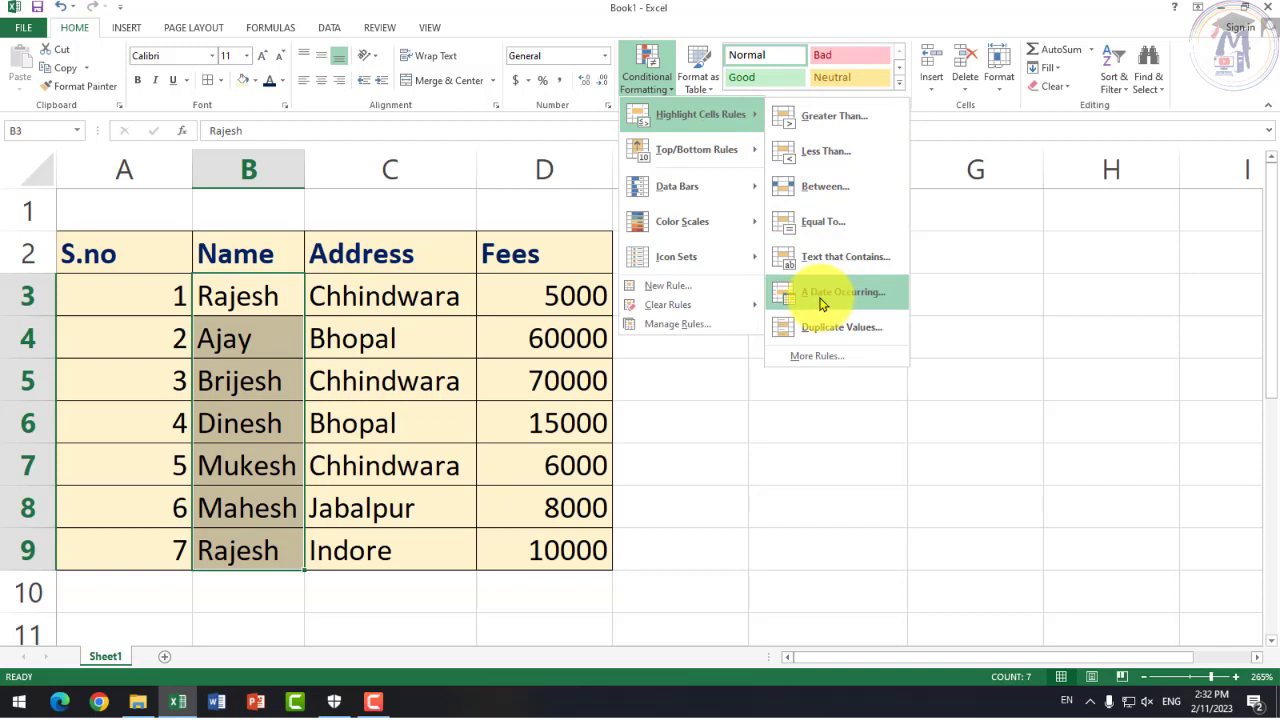
{"action": "left_click", "coordinate": [731, 480]}
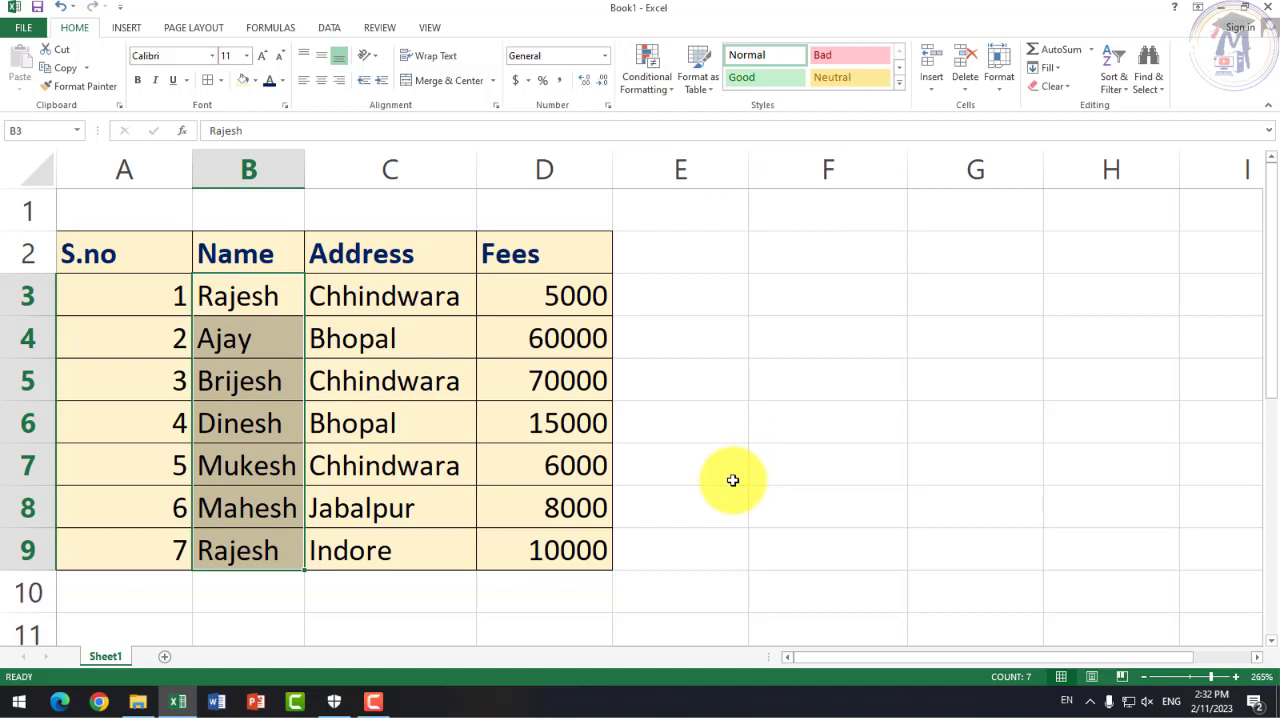
Step: Enter the header 'Date' in cell E2 next to Fees
{"action": "left_click", "coordinate": [677, 260]}
{"action": "type", "text": "Date"}
{"action": "key", "text": "Return"}
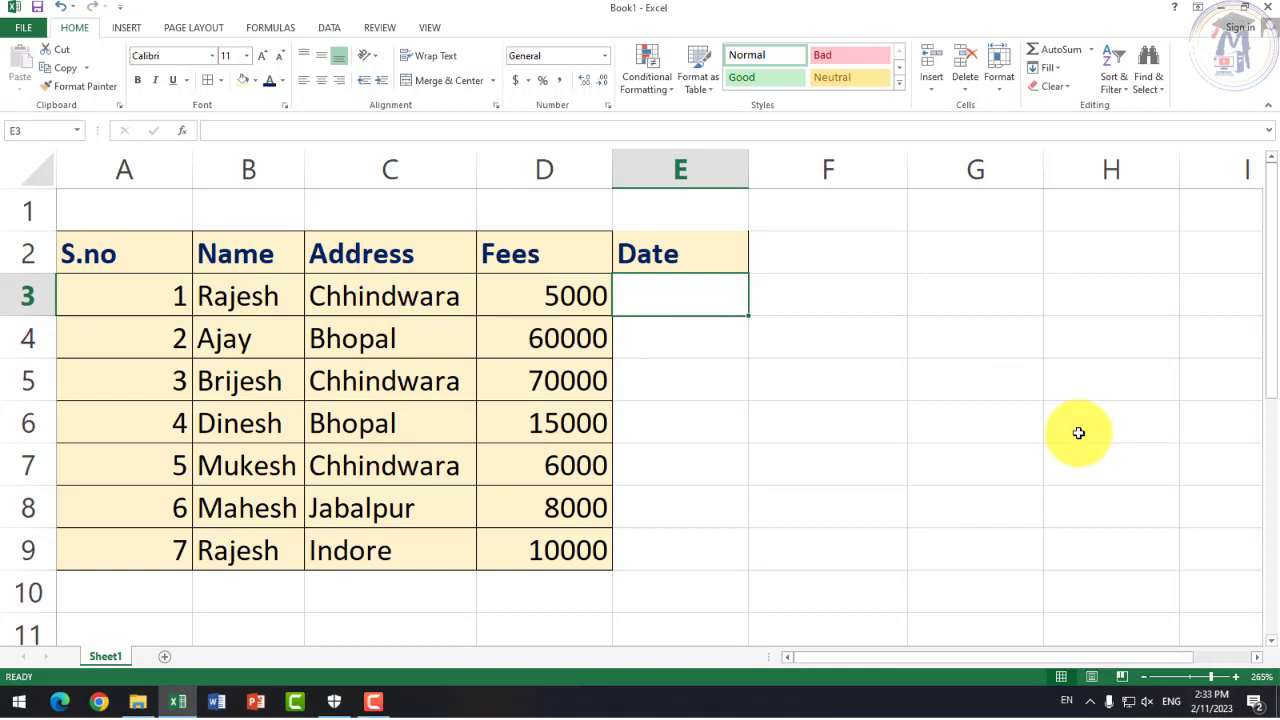
Step: Enter 2/8/2023 in E3, fill daily dates down to 2/16/2023, and autofit column E
{"action": "type", "text": "20"}
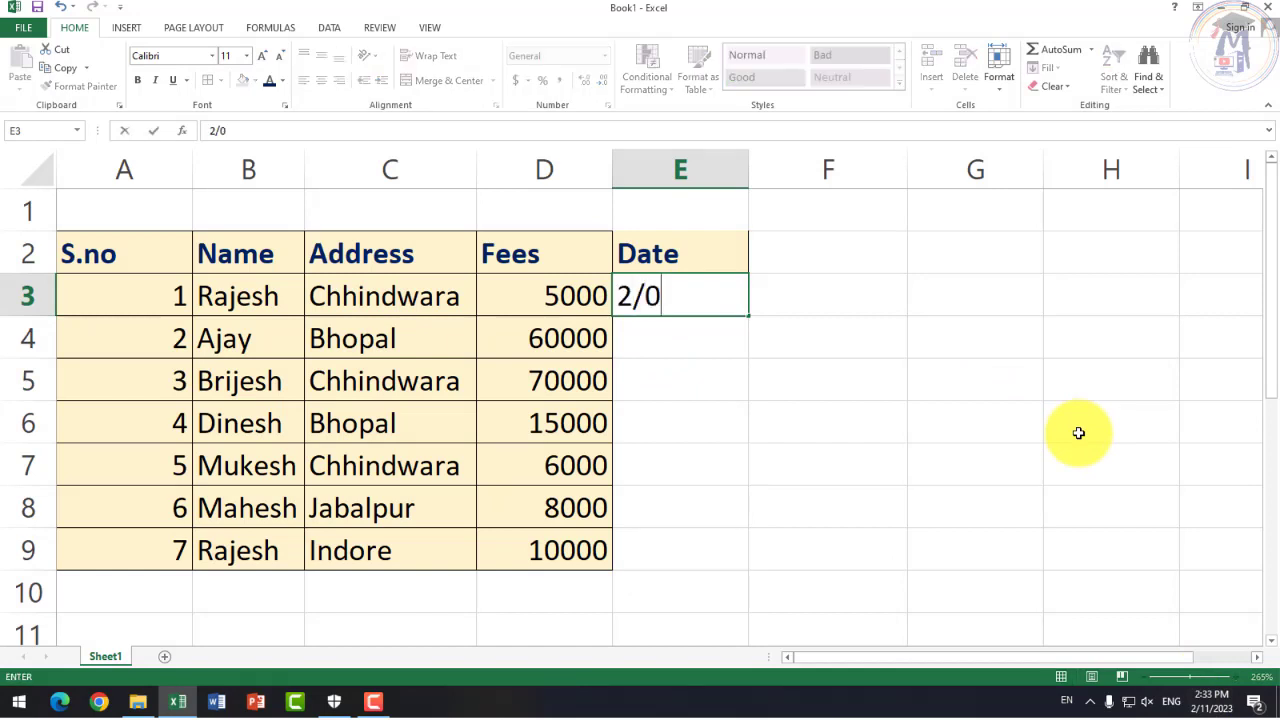
{"action": "type", "text": "23"}
{"action": "key", "text": "Return"}
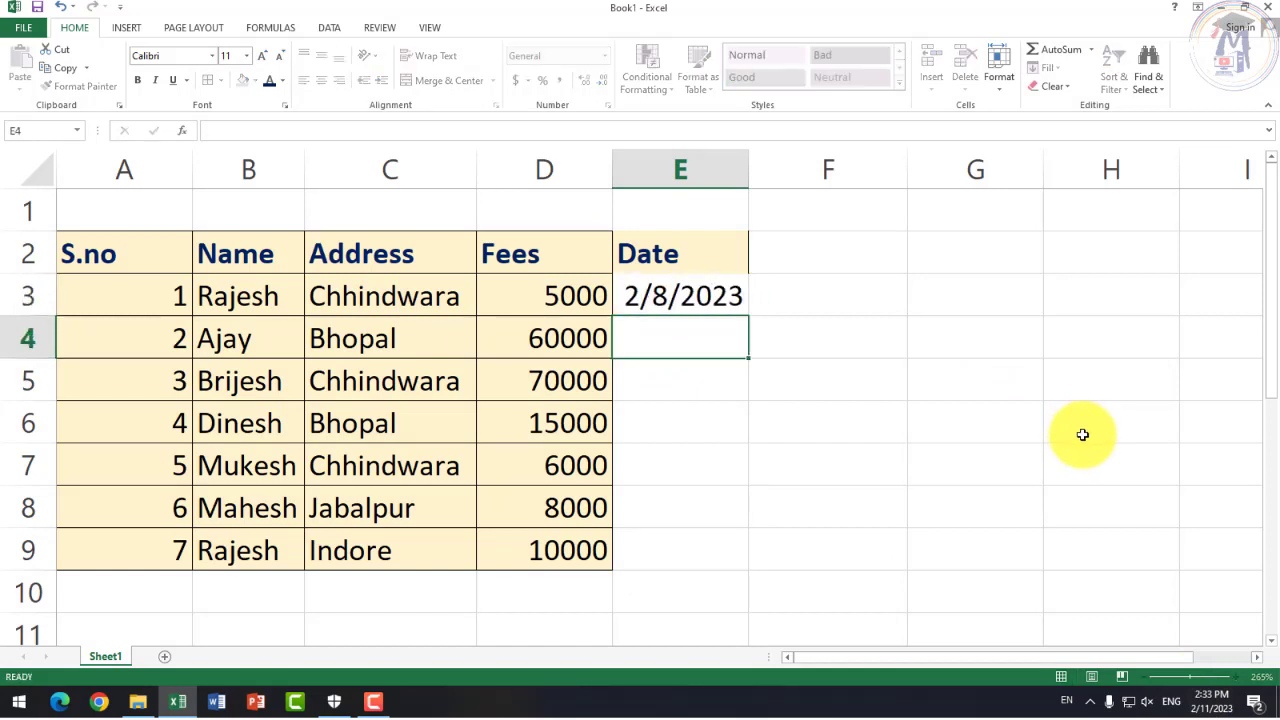
{"action": "left_click", "coordinate": [715, 301]}
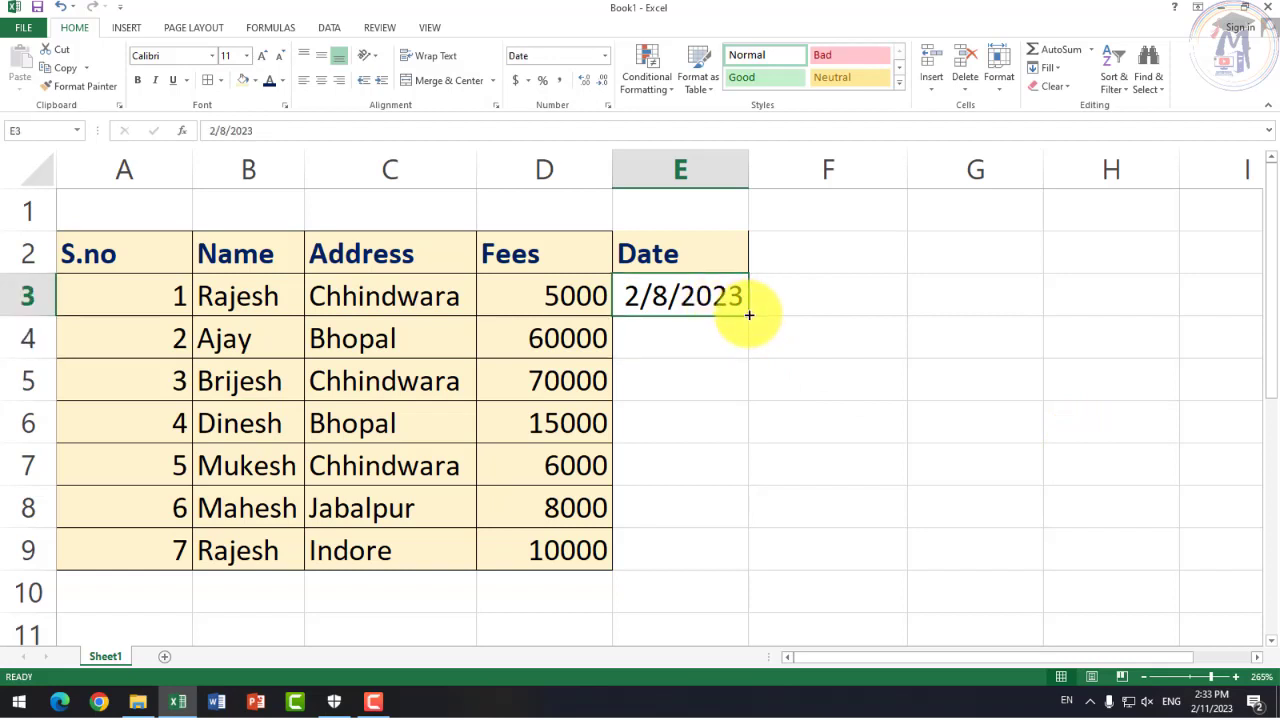
{"action": "mouse_move", "coordinate": [749, 314]}
{"action": "left_mouse_down"}
{"action": "mouse_move", "coordinate": [814, 667]}
{"action": "mouse_move", "coordinate": [715, 14]}
{"action": "mouse_move", "coordinate": [740, 440]}
{"action": "left_mouse_up"}
{"action": "scroll", "coordinate": [766, 400], "scroll_direction": "up", "scroll_amount": 2}
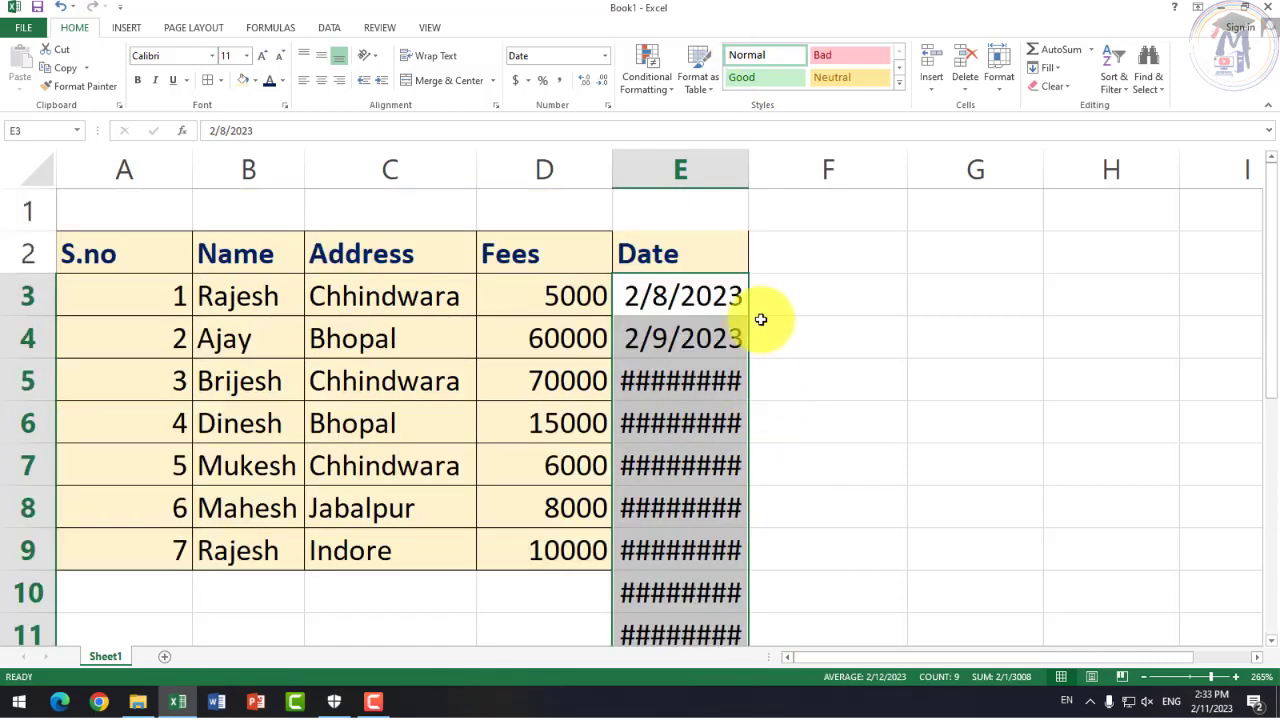
{"action": "double_click", "coordinate": [750, 162]}
Step: Reselect E3 and check today's date on the Windows taskbar calendar
{"action": "left_click", "coordinate": [1052, 577]}
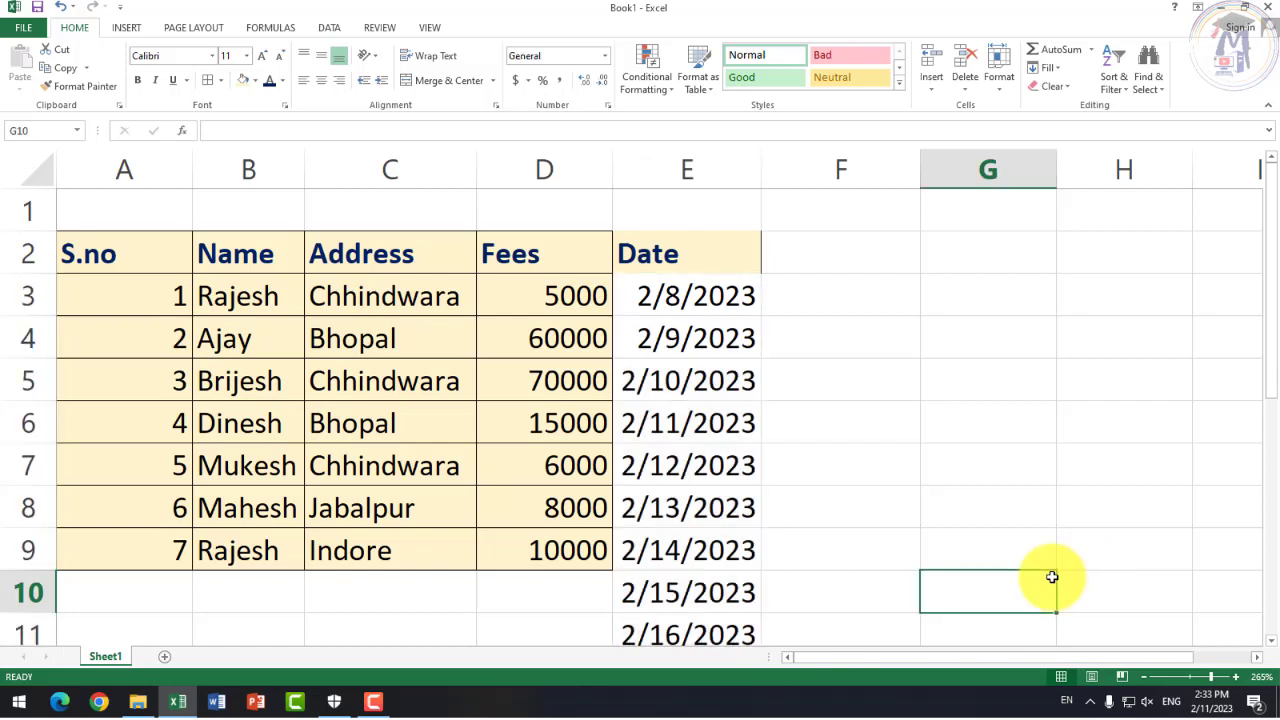
{"action": "left_click", "coordinate": [716, 313]}
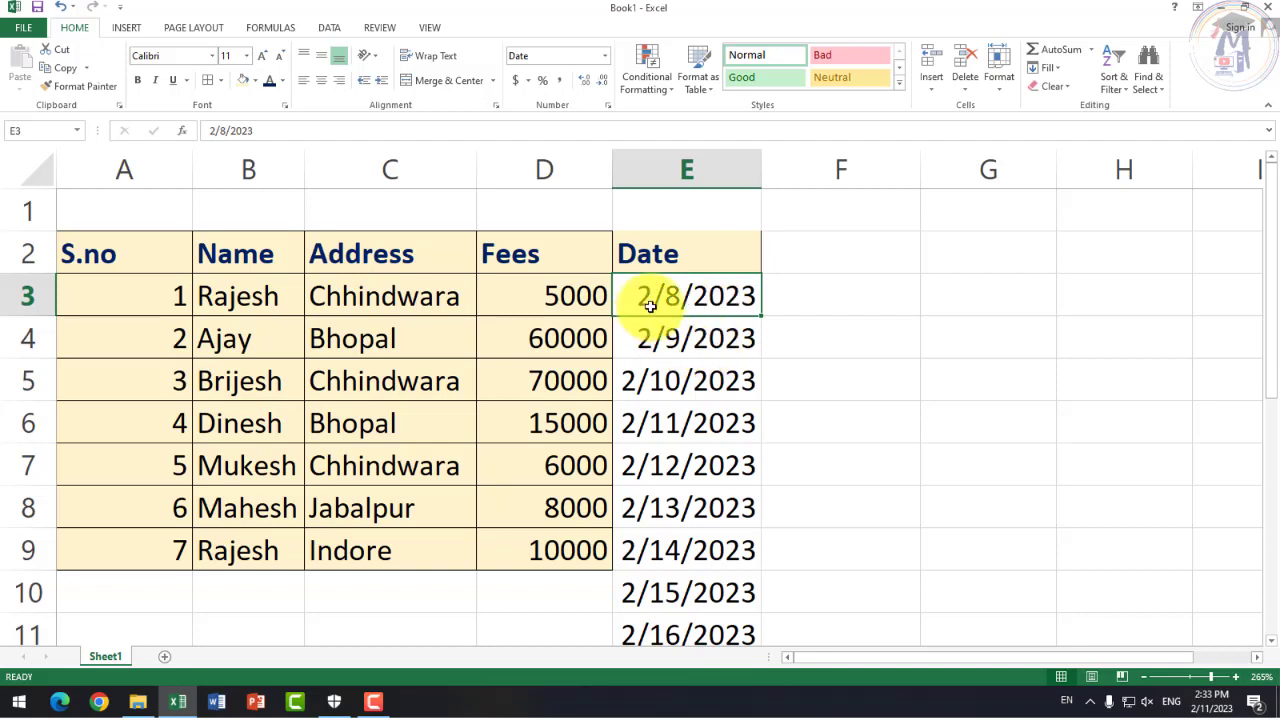
{"action": "left_click", "coordinate": [1212, 693]}
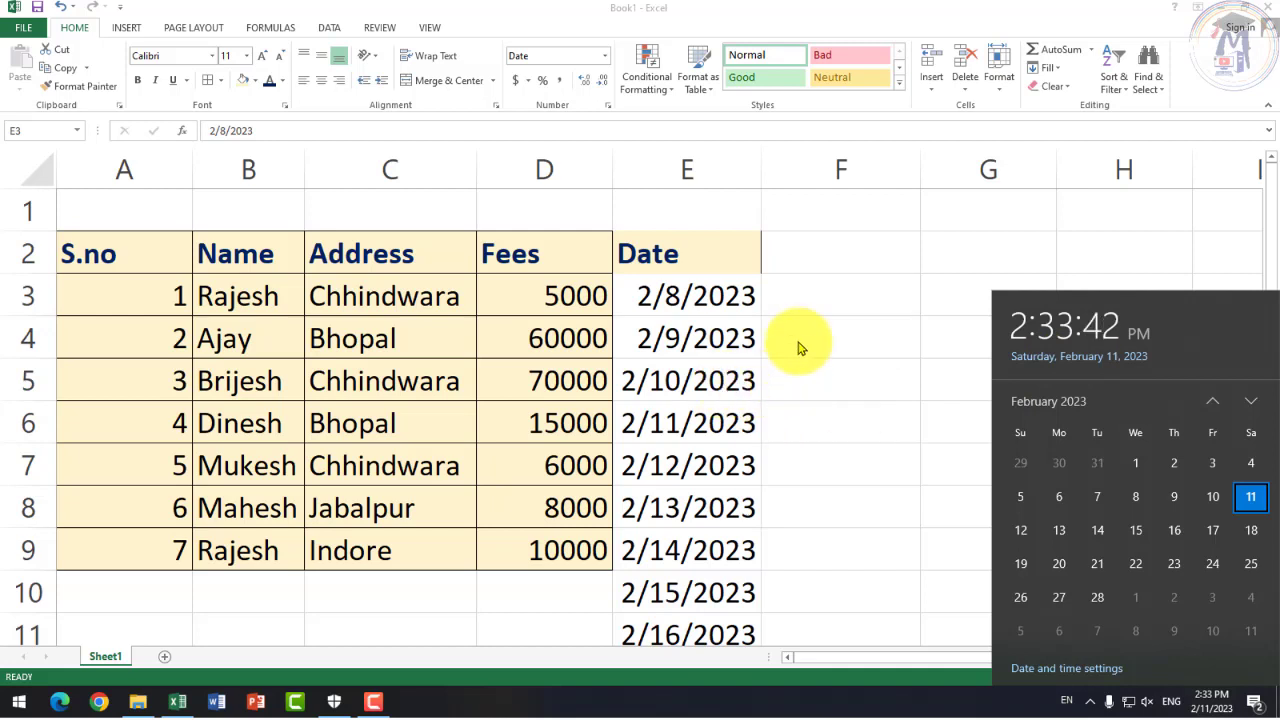
Step: Enter 5 in F3, copy it down to F9, then clear all of column F
{"action": "left_click", "coordinate": [822, 304]}
{"action": "type", "text": "5"}
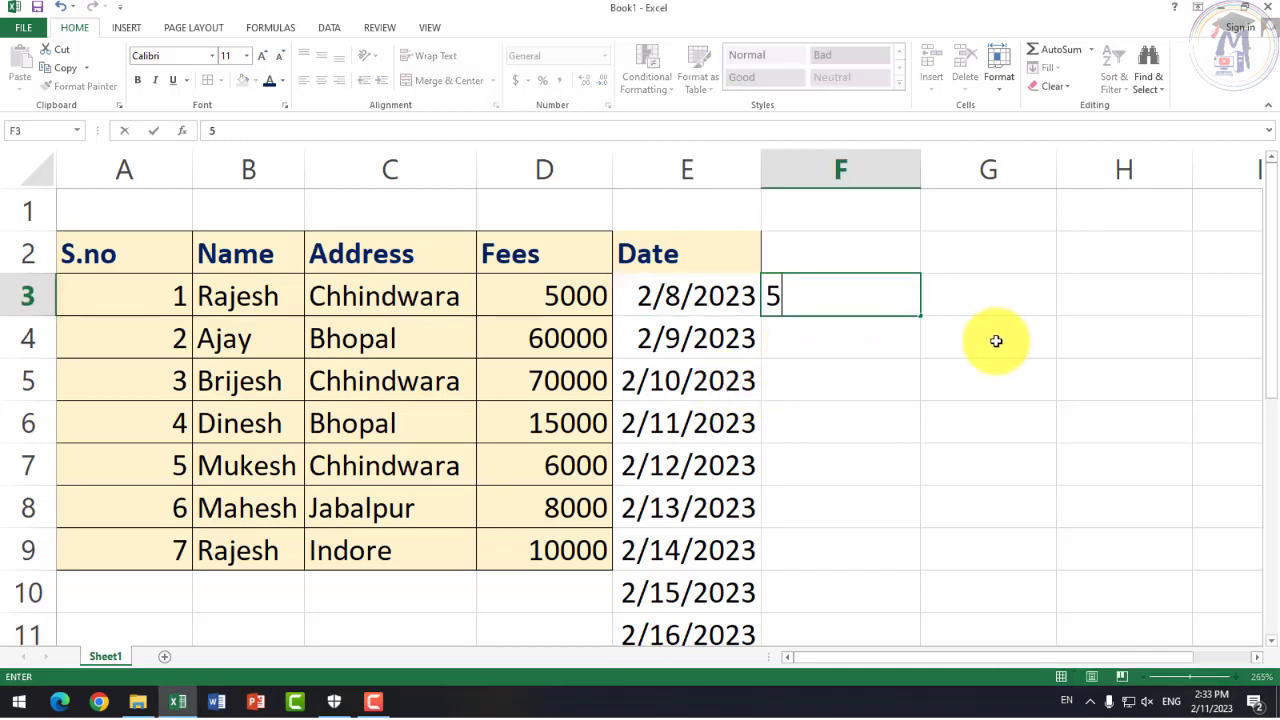
{"action": "key", "text": "Return"}
{"action": "left_click", "coordinate": [900, 295]}
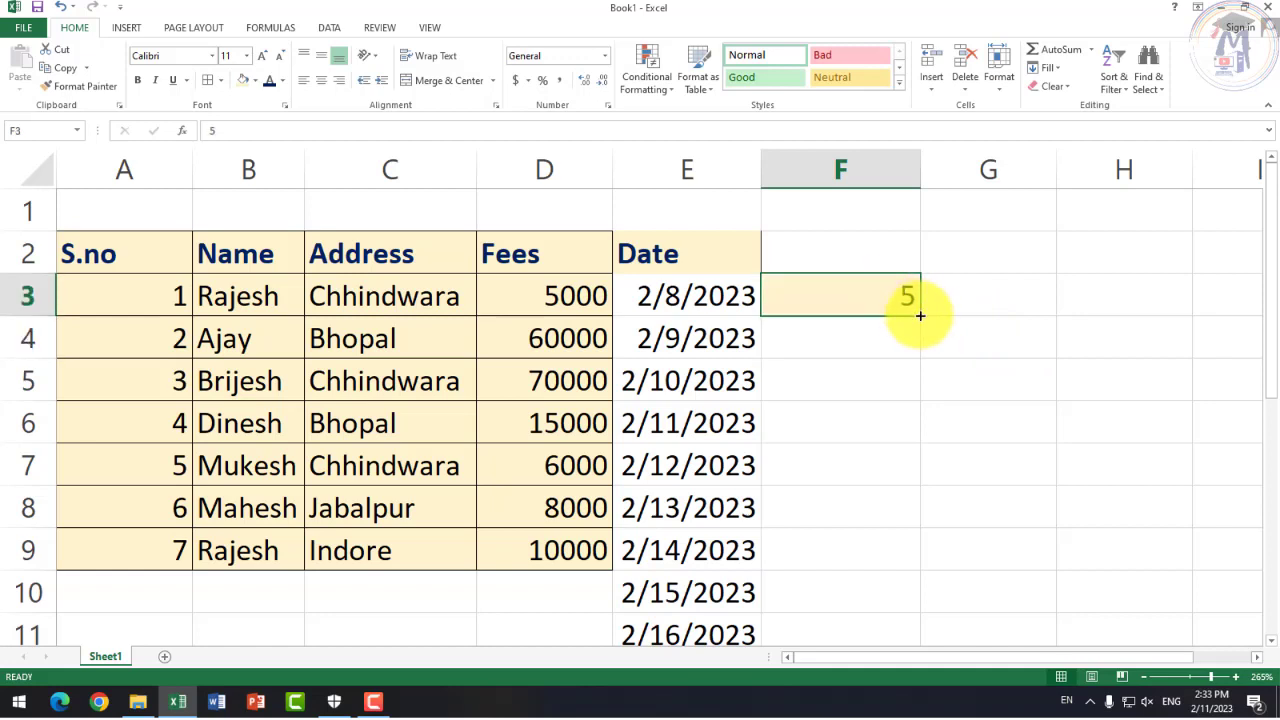
{"action": "left_click_drag", "start_coordinate": [920, 315], "coordinate": [975, 565]}
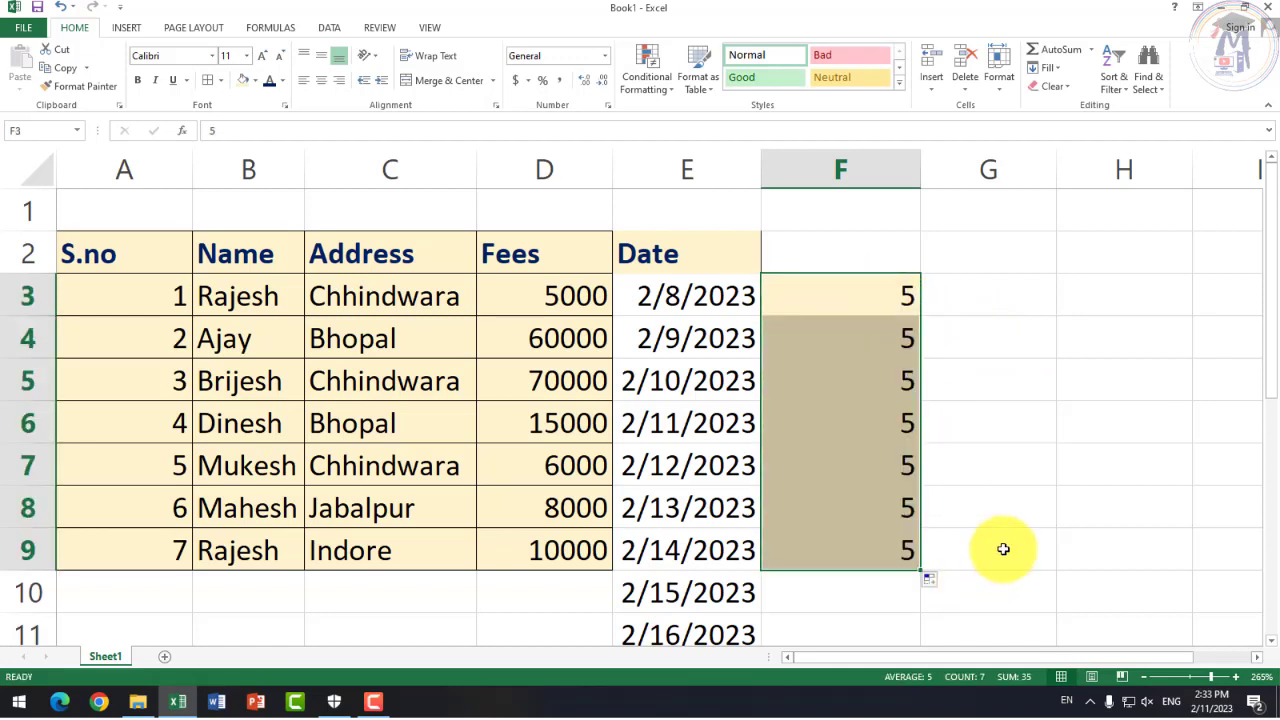
{"action": "left_click", "coordinate": [848, 172]}
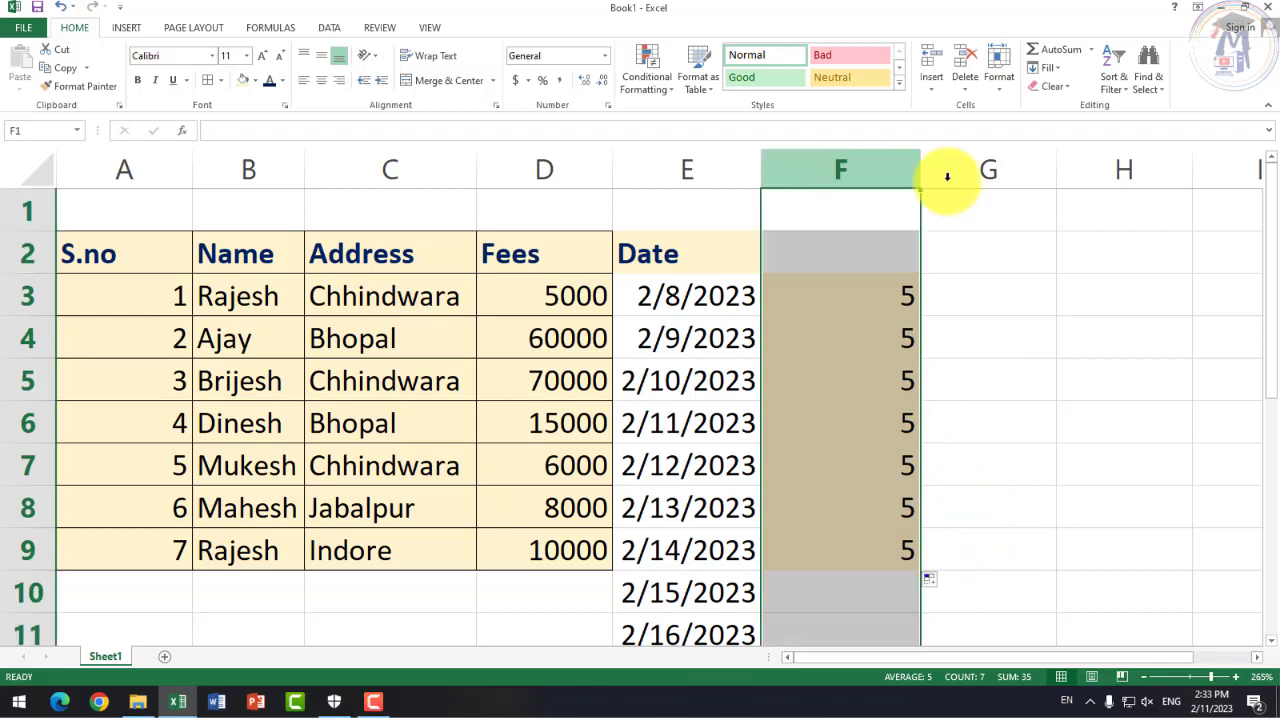
{"action": "left_click", "coordinate": [1052, 86]}
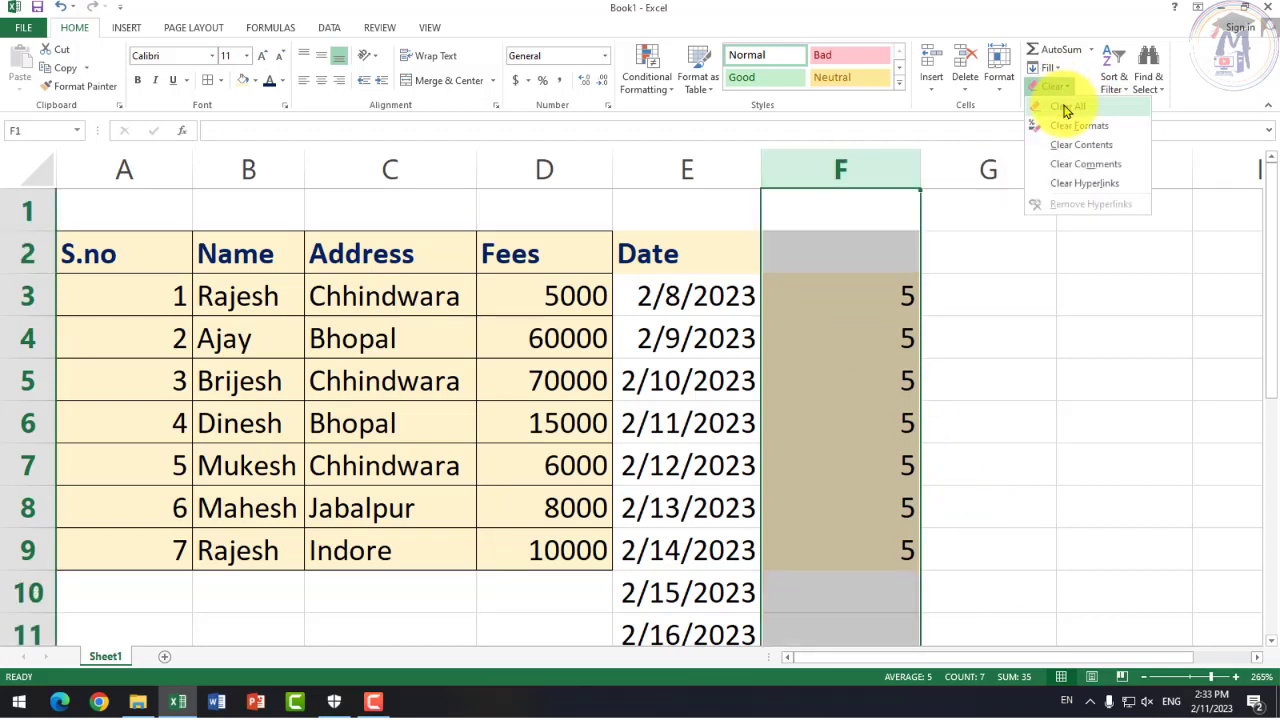
{"action": "left_click", "coordinate": [1062, 120]}
{"action": "left_click", "coordinate": [1037, 363]}
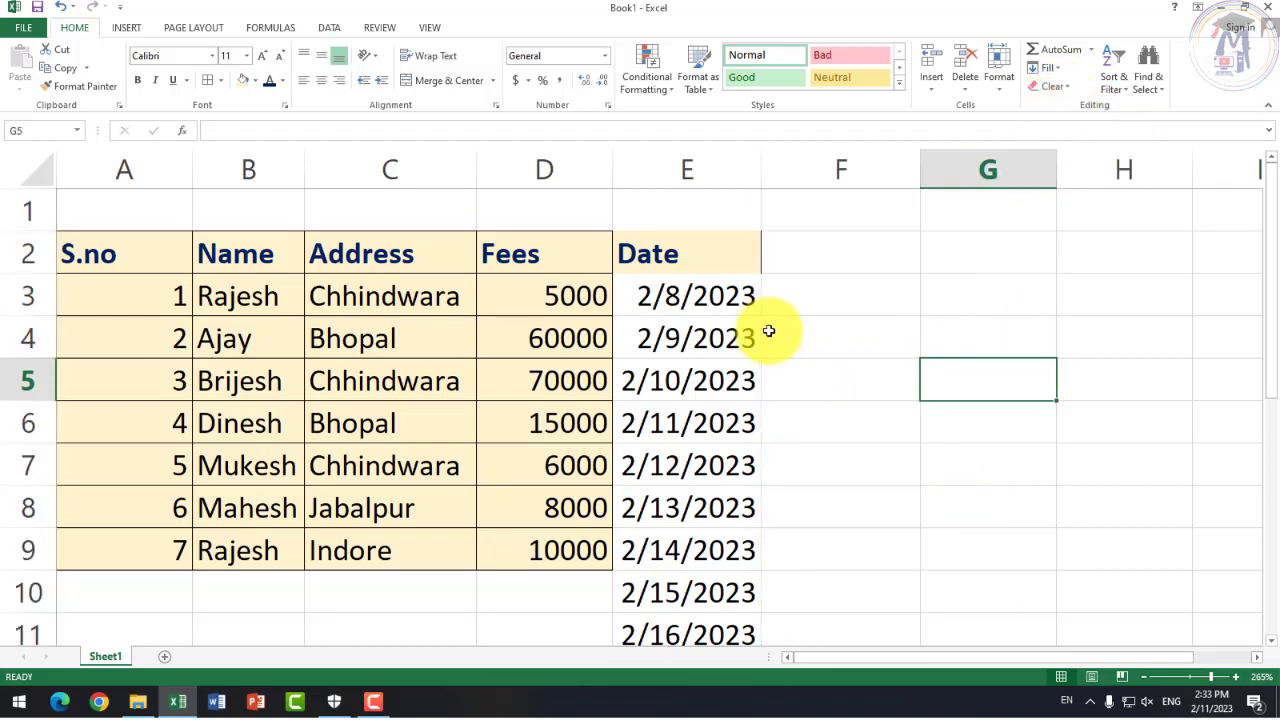
Step: Extend the Date series from 2/16/2023 down to 3/5/2023 in row 28
{"action": "left_click", "coordinate": [686, 252]}
{"action": "left_click", "coordinate": [706, 305]}
{"action": "scroll", "coordinate": [714, 337], "scroll_direction": "down", "scroll_amount": 2}
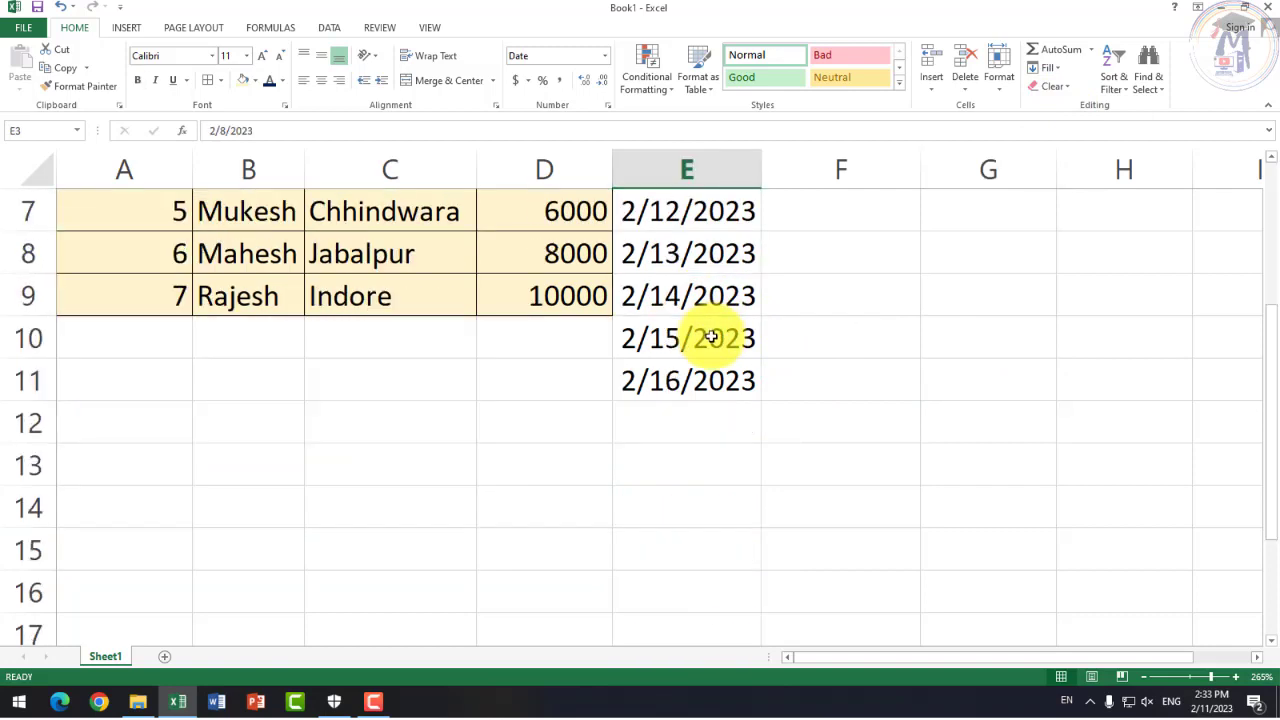
{"action": "scroll", "coordinate": [714, 340], "scroll_direction": "up", "scroll_amount": 2}
{"action": "scroll", "coordinate": [714, 362], "scroll_direction": "down", "scroll_amount": 2}
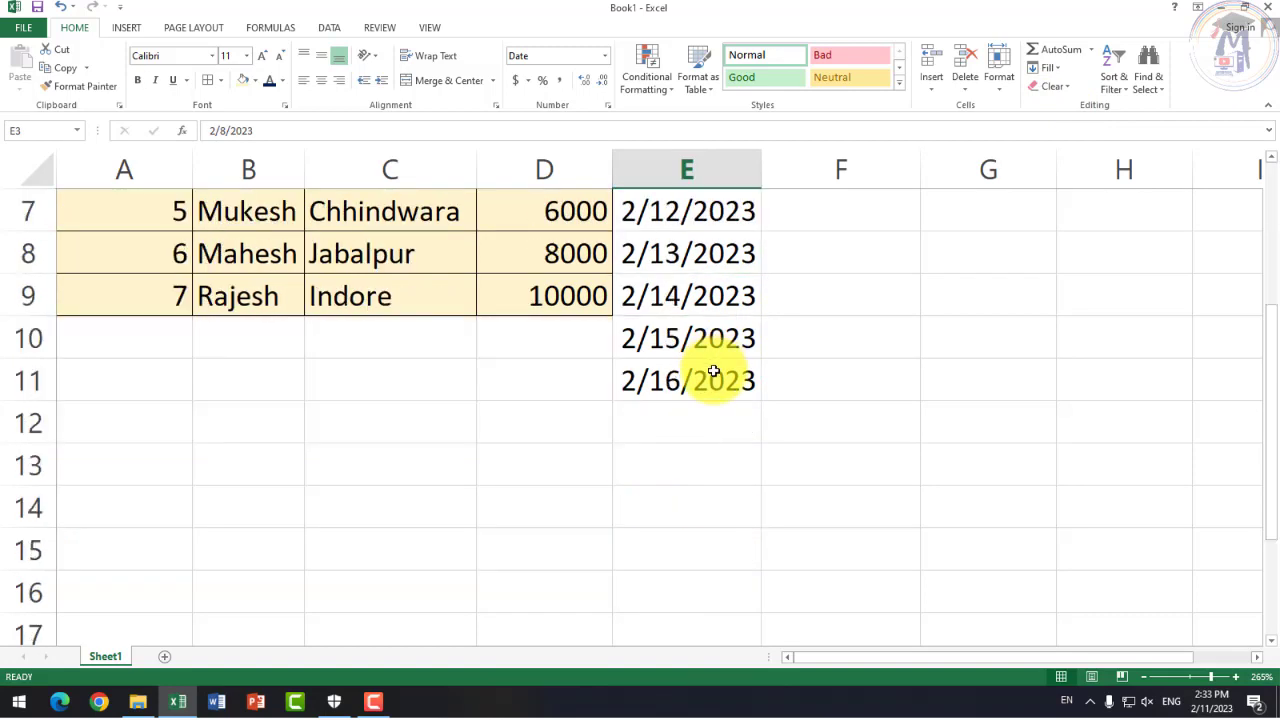
{"action": "scroll", "coordinate": [729, 403], "scroll_direction": "up", "scroll_amount": 2}
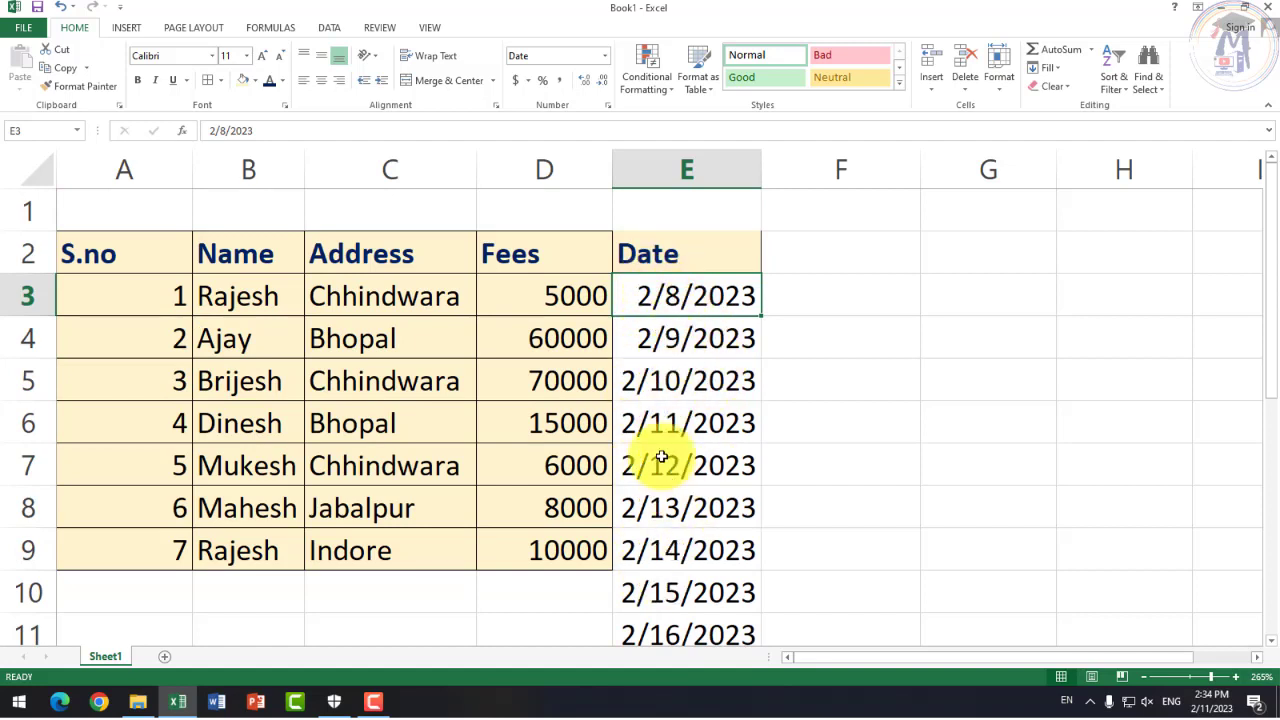
{"action": "scroll", "coordinate": [718, 468], "scroll_direction": "down", "scroll_amount": 3}
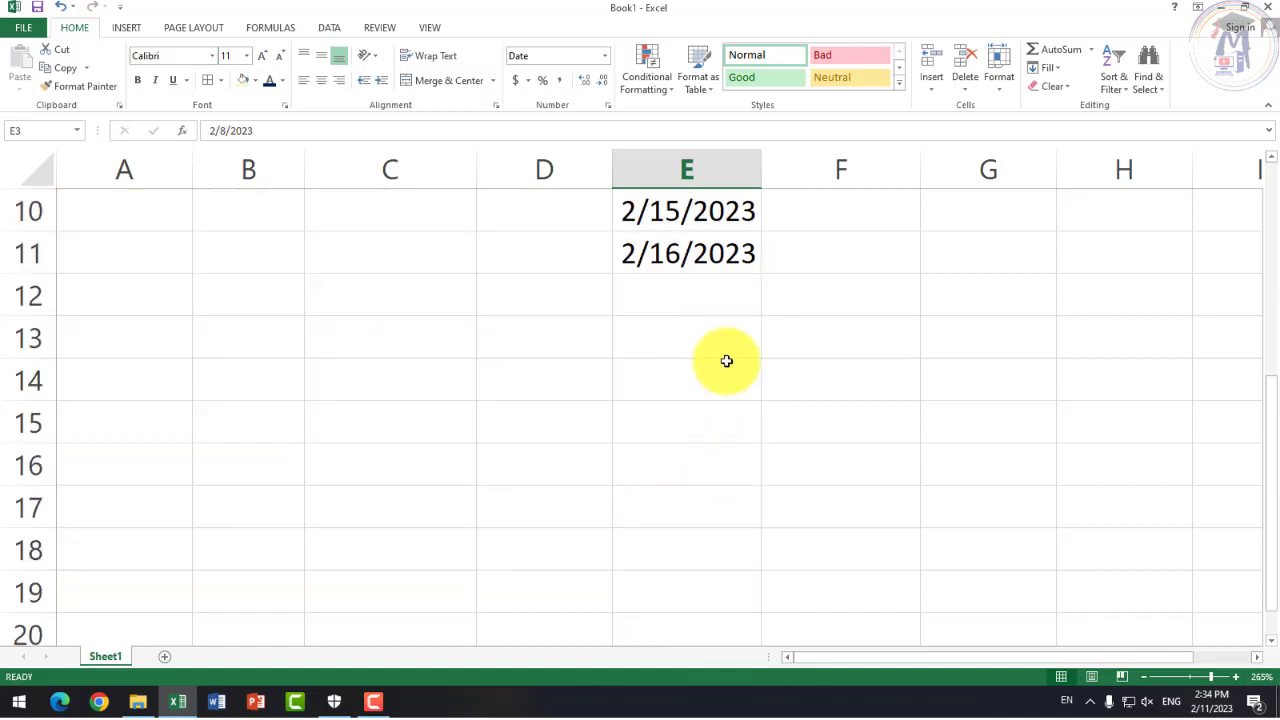
{"action": "left_click", "coordinate": [729, 252]}
{"action": "mouse_move", "coordinate": [760, 273]}
{"action": "left_mouse_down"}
{"action": "mouse_move", "coordinate": [776, 640]}
{"action": "mouse_move", "coordinate": [769, 531]}
{"action": "left_mouse_up"}
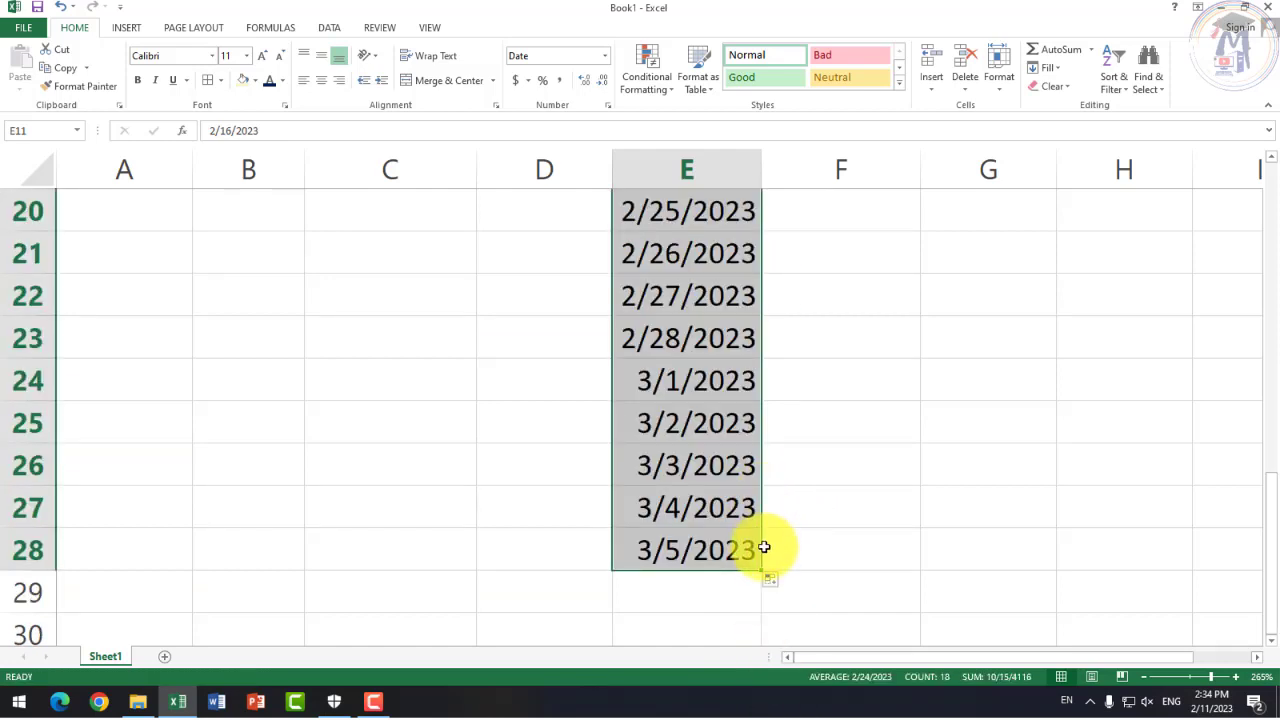
Step: Select the dates in E3:E28 and scroll through them
{"action": "scroll", "coordinate": [766, 545], "scroll_direction": "up", "scroll_amount": 1}
{"action": "scroll", "coordinate": [766, 538], "scroll_direction": "up", "scroll_amount": 5}
{"action": "left_click_drag", "start_coordinate": [683, 298], "coordinate": [731, 457]}
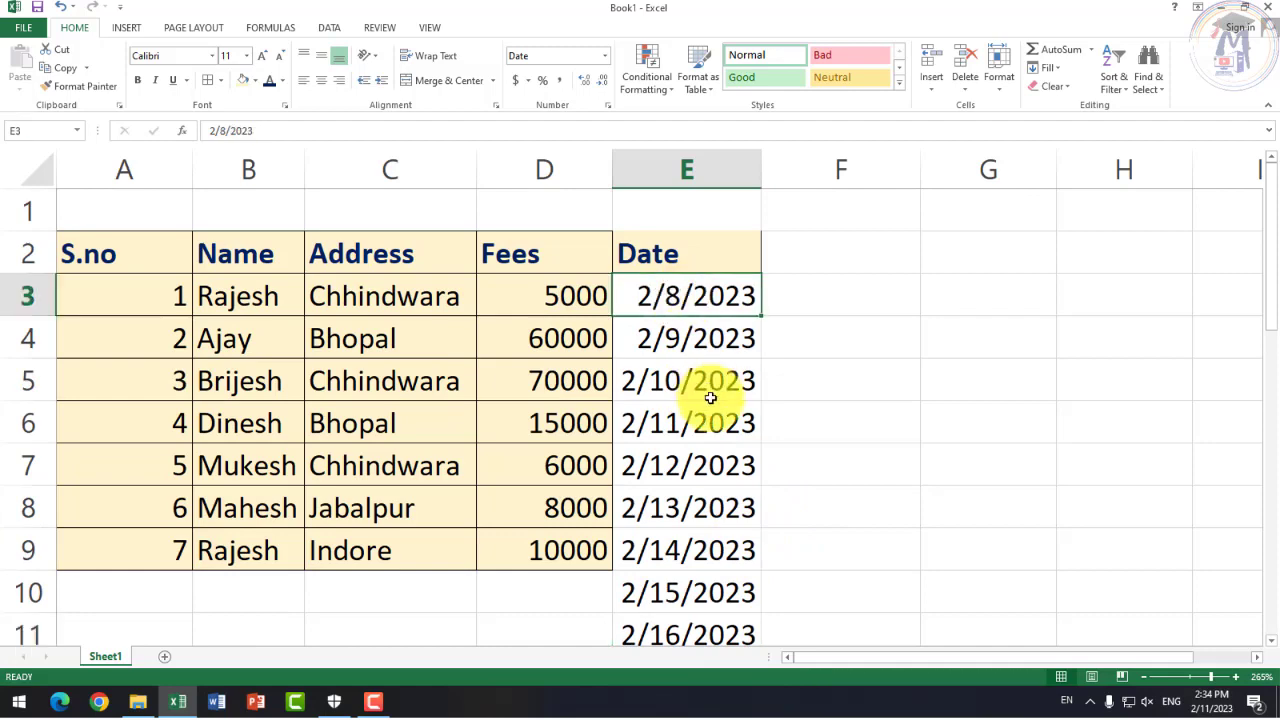
{"action": "scroll", "coordinate": [738, 500], "scroll_direction": "up", "scroll_amount": 5}
{"action": "scroll", "coordinate": [738, 500], "scroll_direction": "up", "scroll_amount": 2}
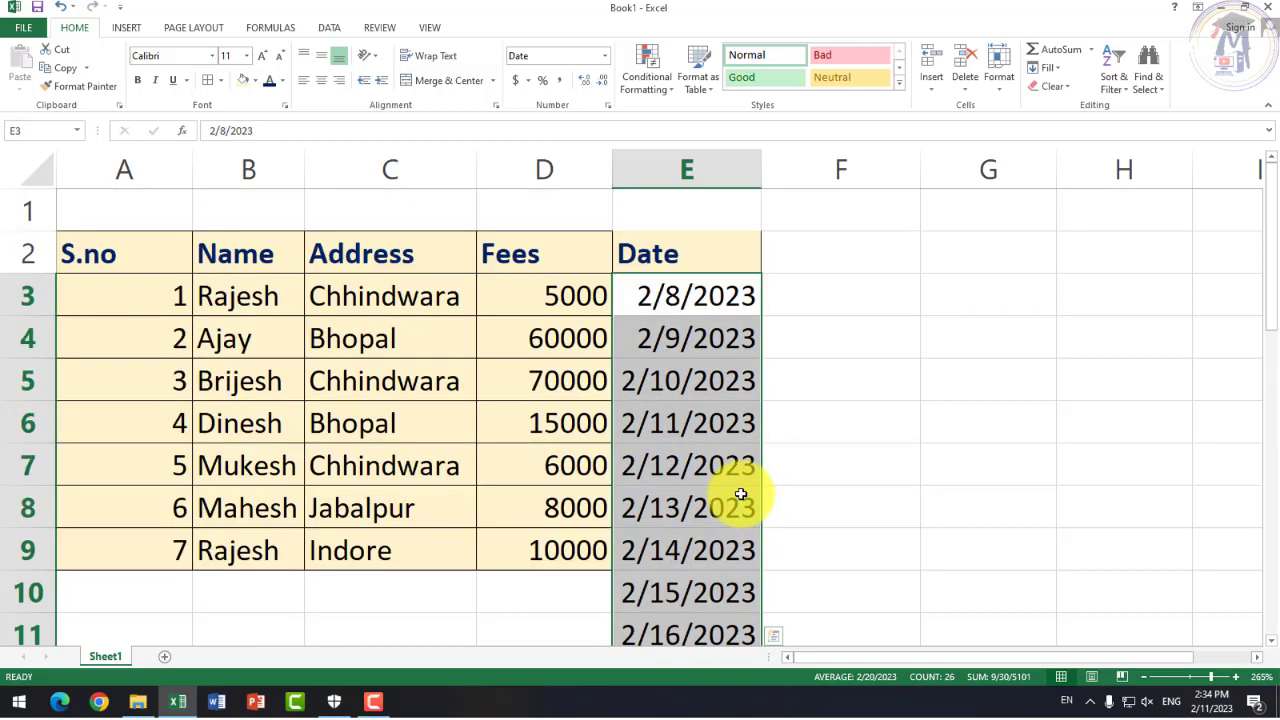
{"action": "scroll", "coordinate": [738, 490], "scroll_direction": "down", "scroll_amount": 6}
{"action": "scroll", "coordinate": [740, 481], "scroll_direction": "up", "scroll_amount": 5}
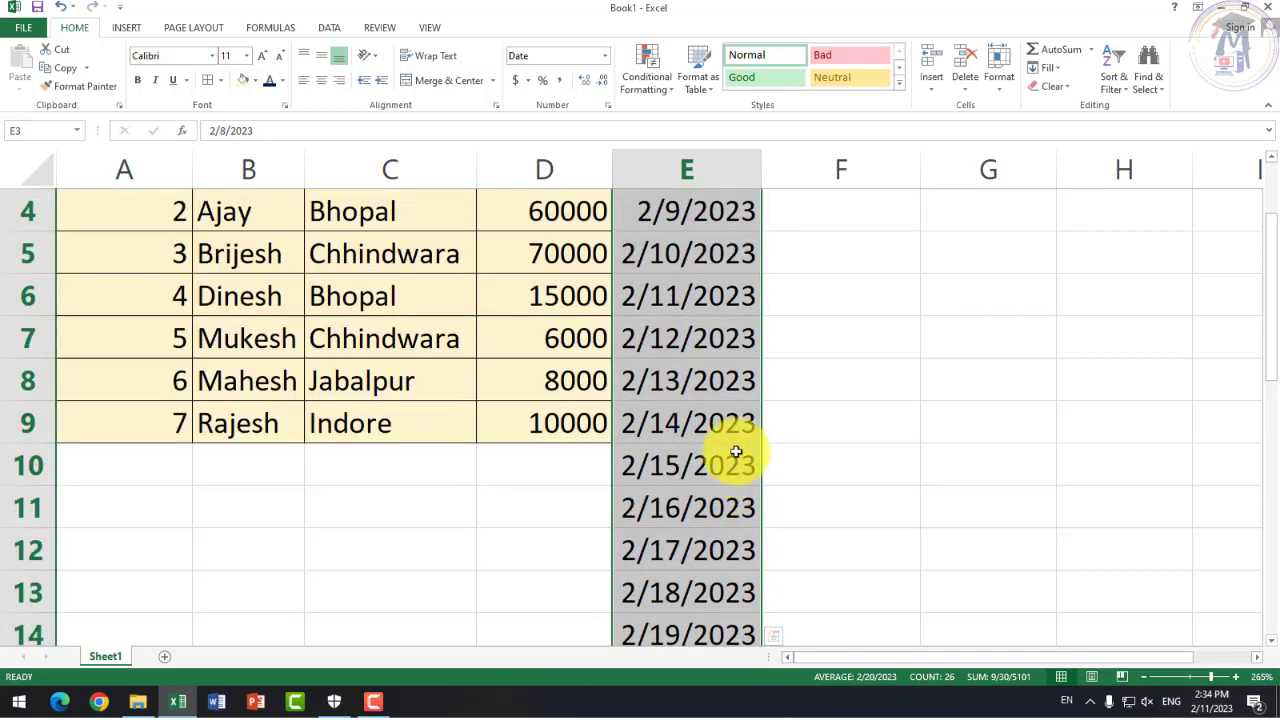
{"action": "scroll", "coordinate": [737, 449], "scroll_direction": "down", "scroll_amount": 2}
{"action": "scroll", "coordinate": [728, 420], "scroll_direction": "up", "scroll_amount": 1}
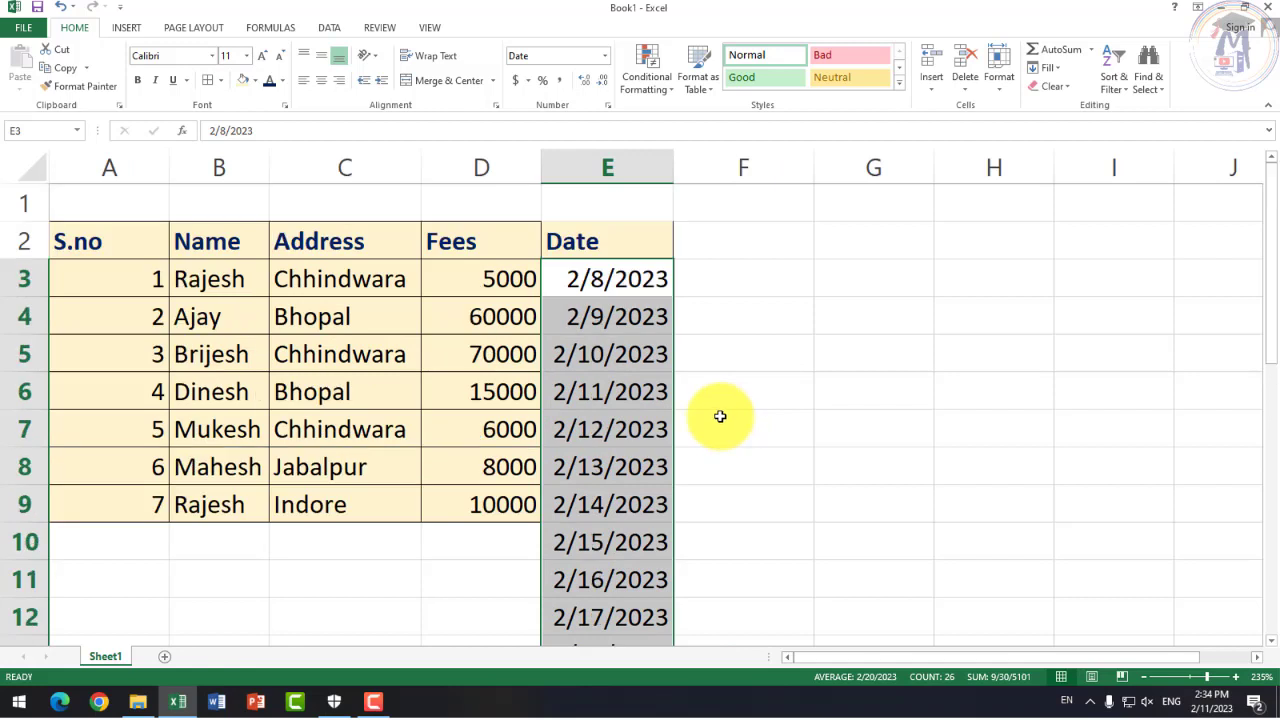
Step: Start an A Date Occurring rule, preview Tomorrow, then Today so 2/11/2023 shows red
{"action": "left_click", "coordinate": [648, 72]}
{"action": "mouse_move", "coordinate": [700, 114]}
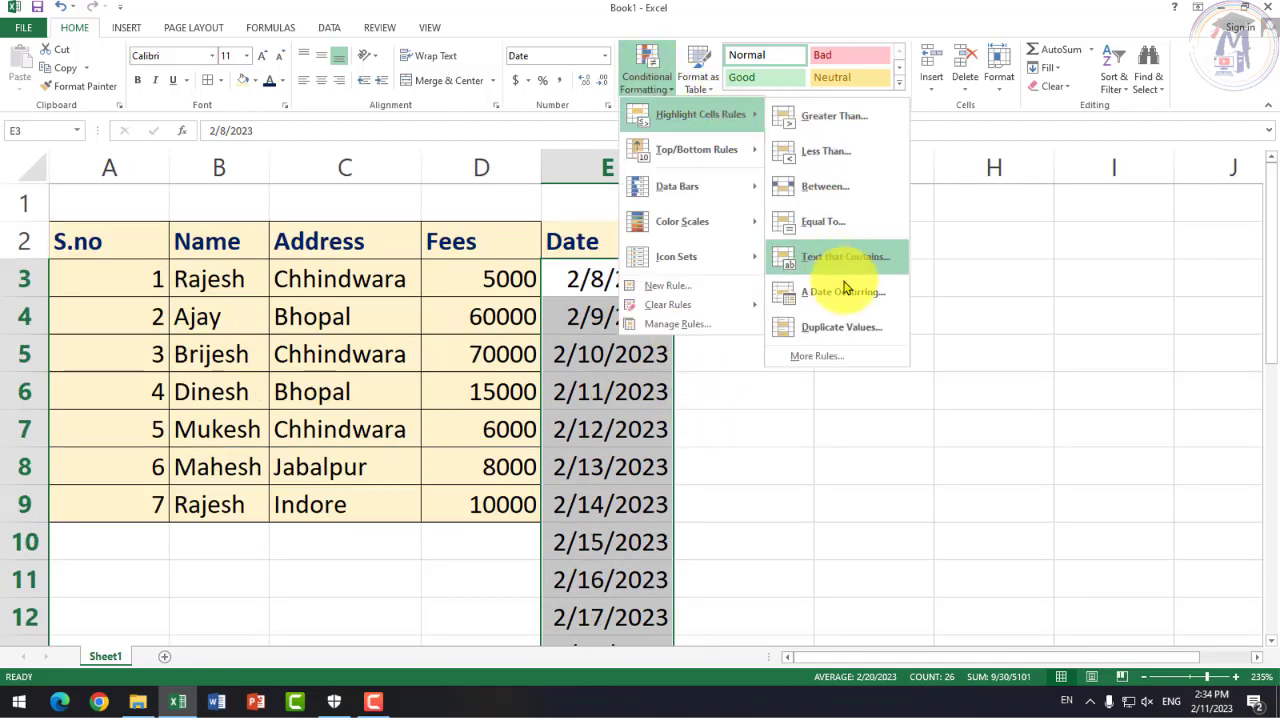
{"action": "left_click", "coordinate": [838, 303]}
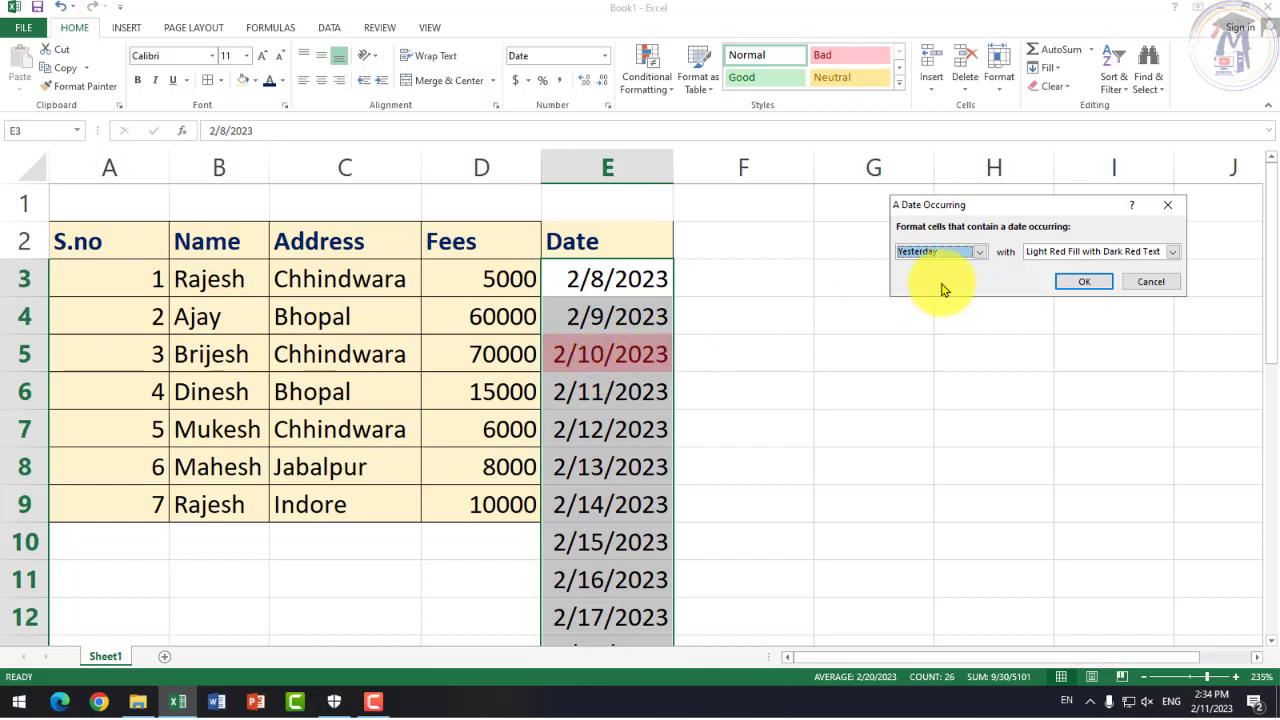
{"action": "left_click", "coordinate": [979, 252]}
{"action": "left_click", "coordinate": [920, 287]}
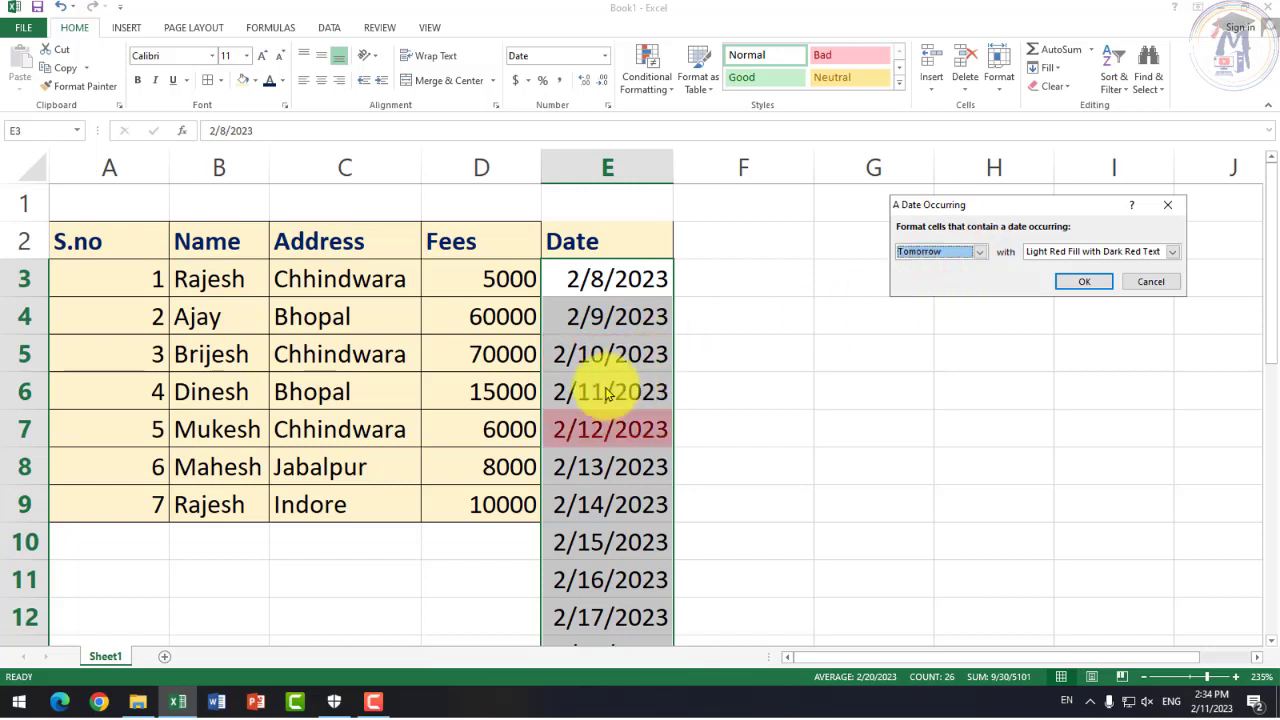
{"action": "left_click", "coordinate": [979, 252]}
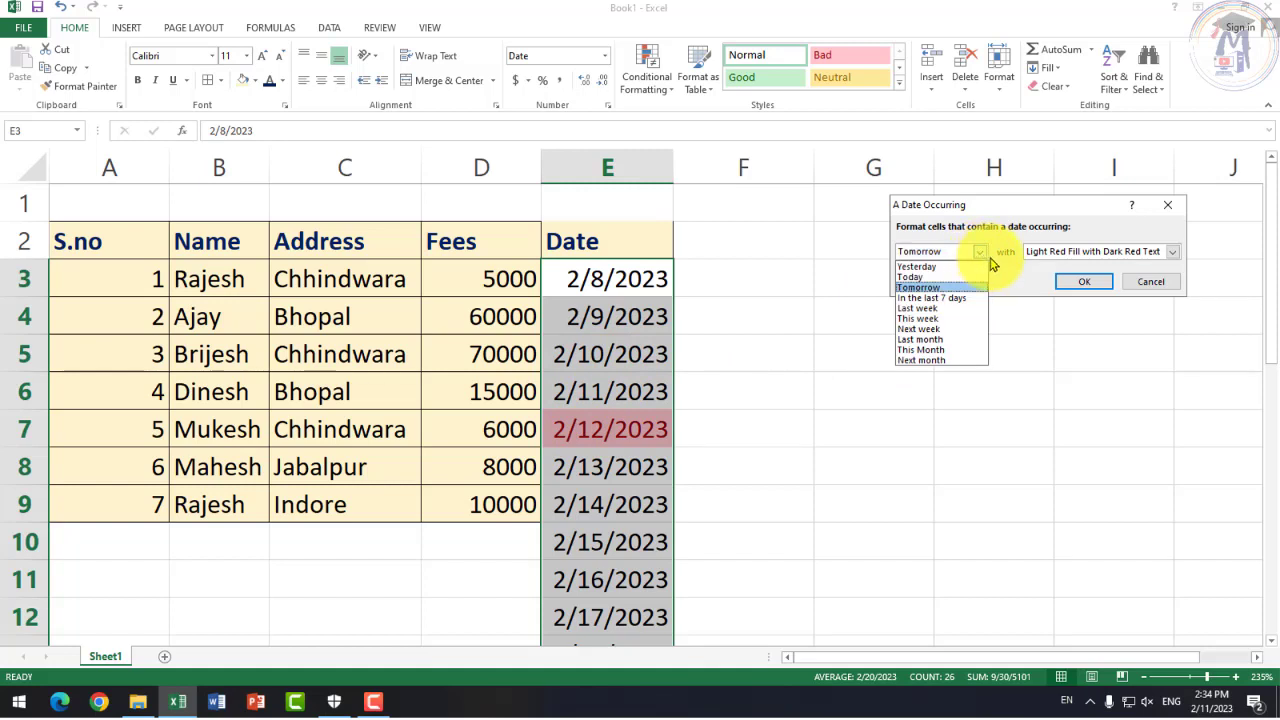
{"action": "left_click", "coordinate": [922, 284]}
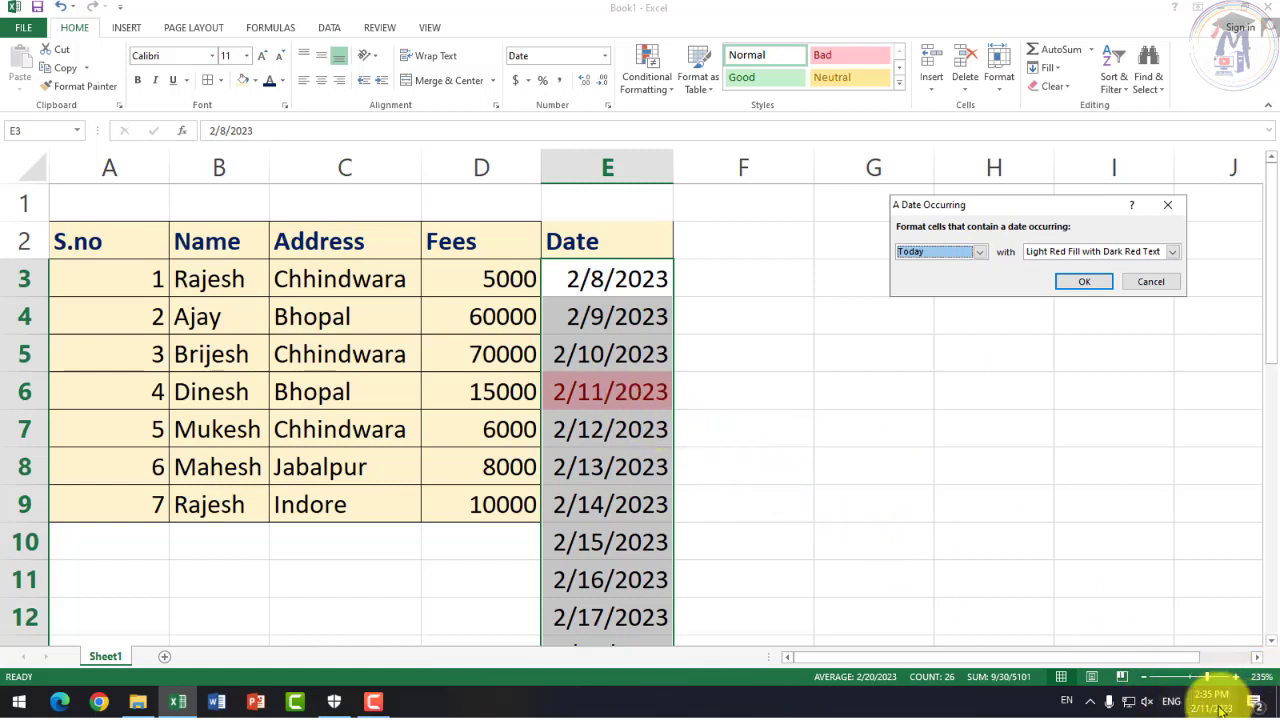
Step: Preview the date rule with In the last 7 days, then switch it to Last week
{"action": "left_click", "coordinate": [979, 252]}
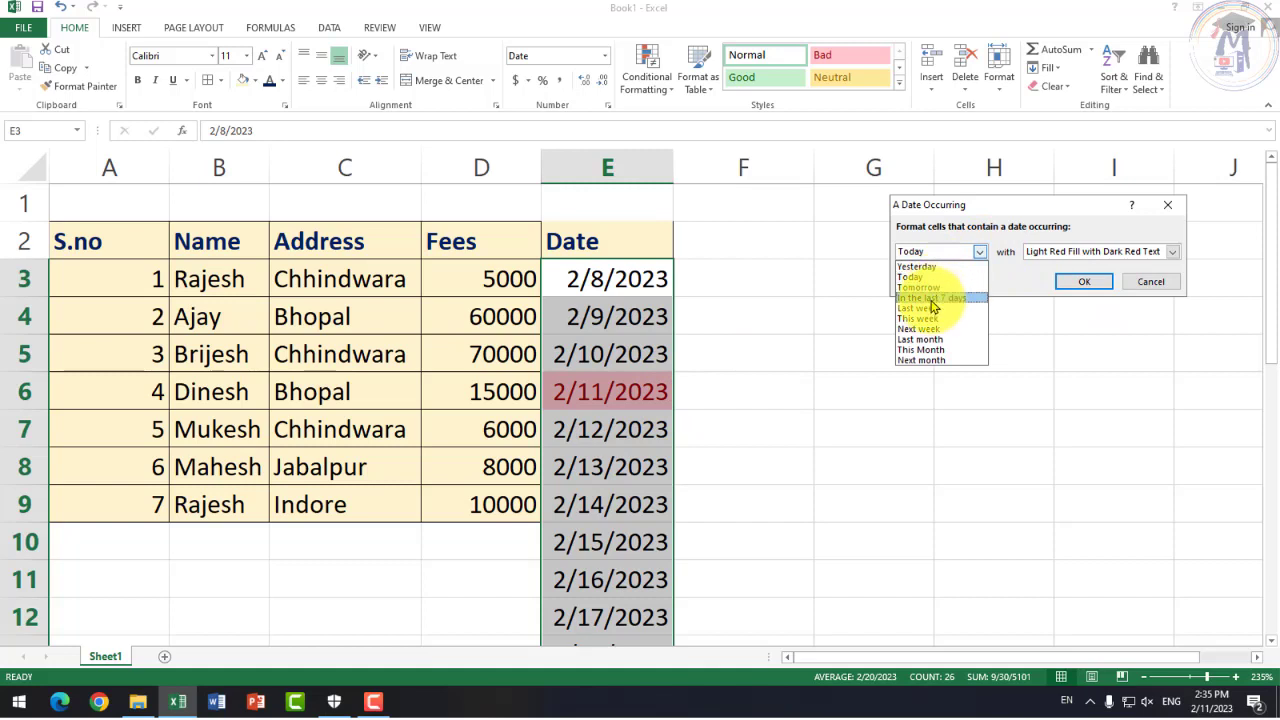
{"action": "left_click", "coordinate": [933, 299]}
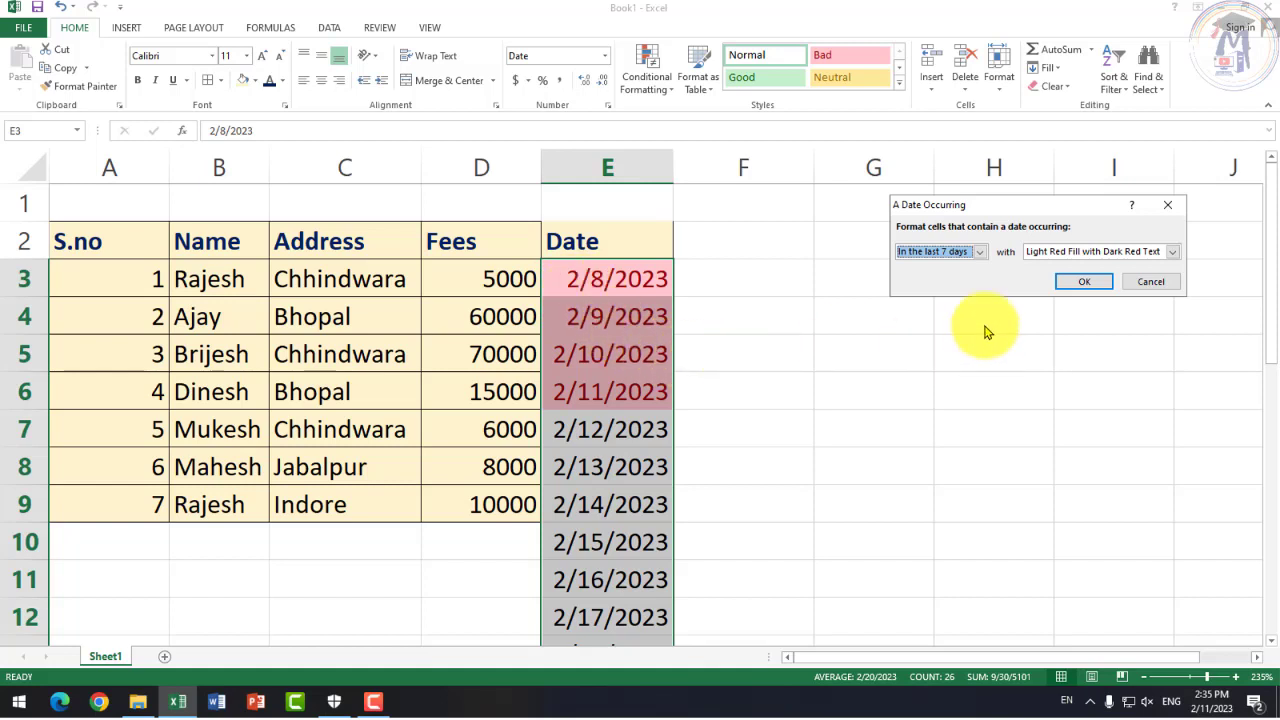
{"action": "left_click", "coordinate": [982, 253]}
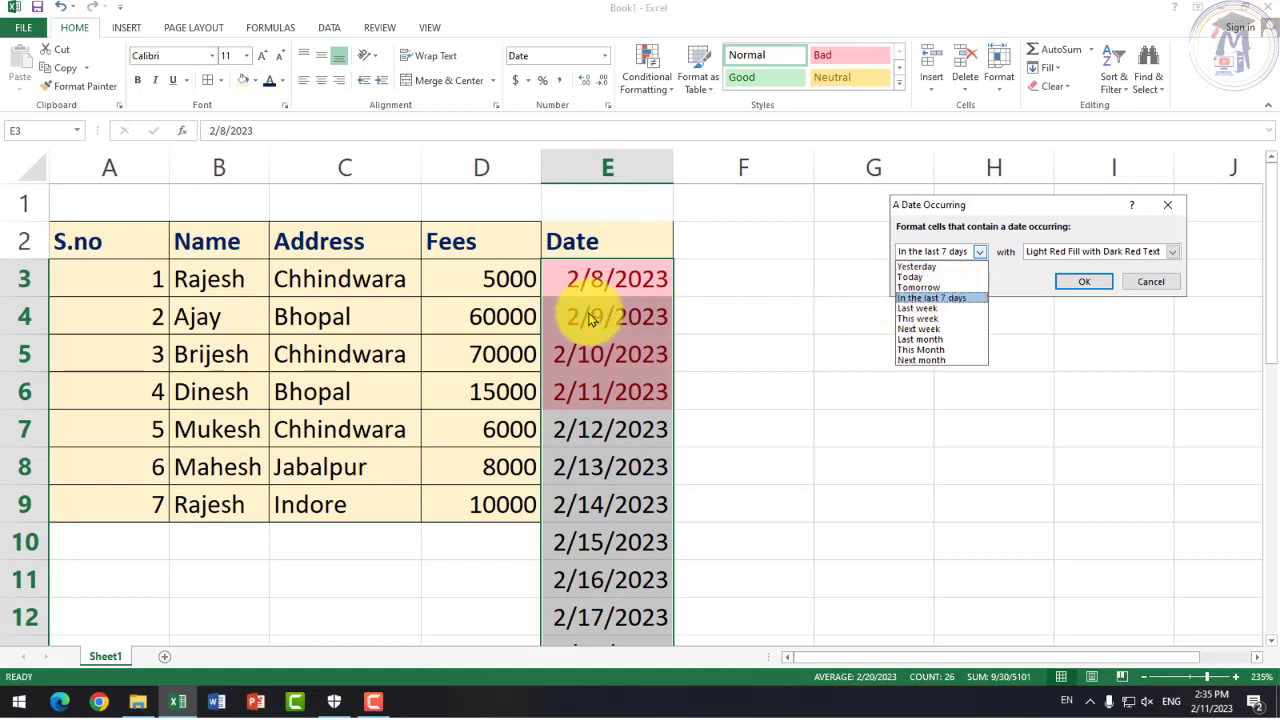
{"action": "left_click", "coordinate": [918, 310]}
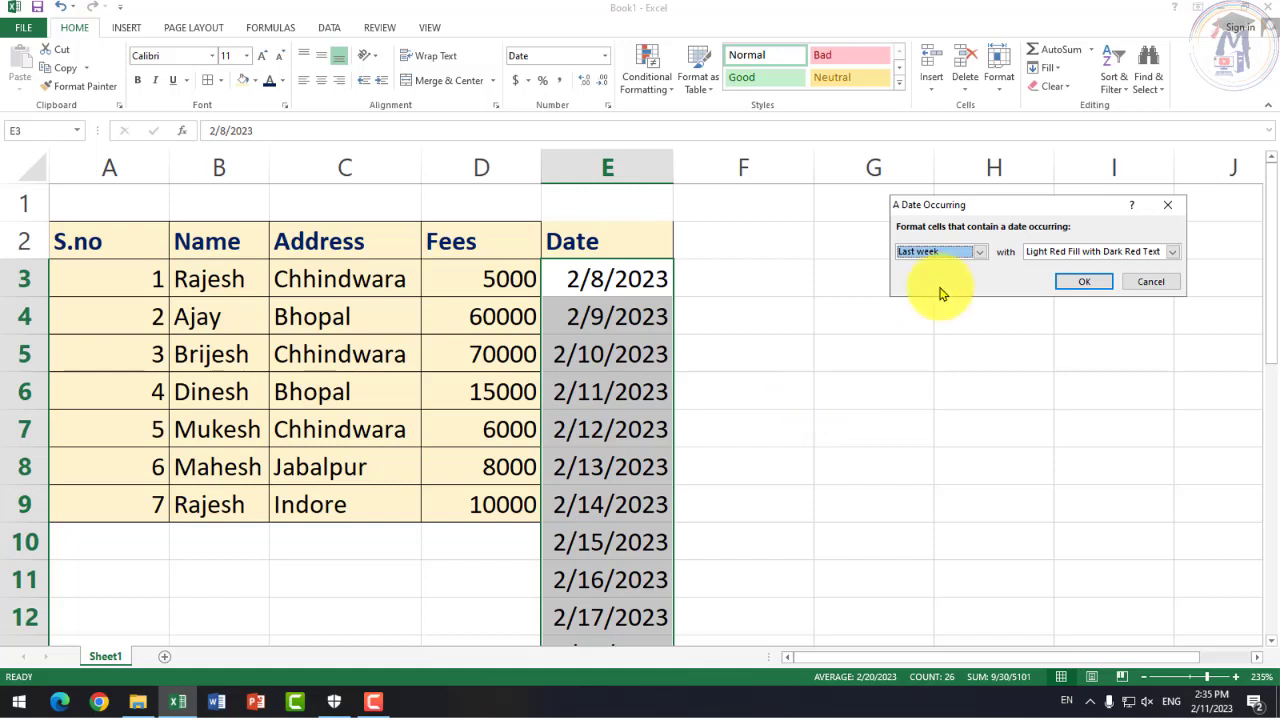
Step: Preview the date rule with This week, Next week, and Last month periods
{"action": "left_click", "coordinate": [980, 256]}
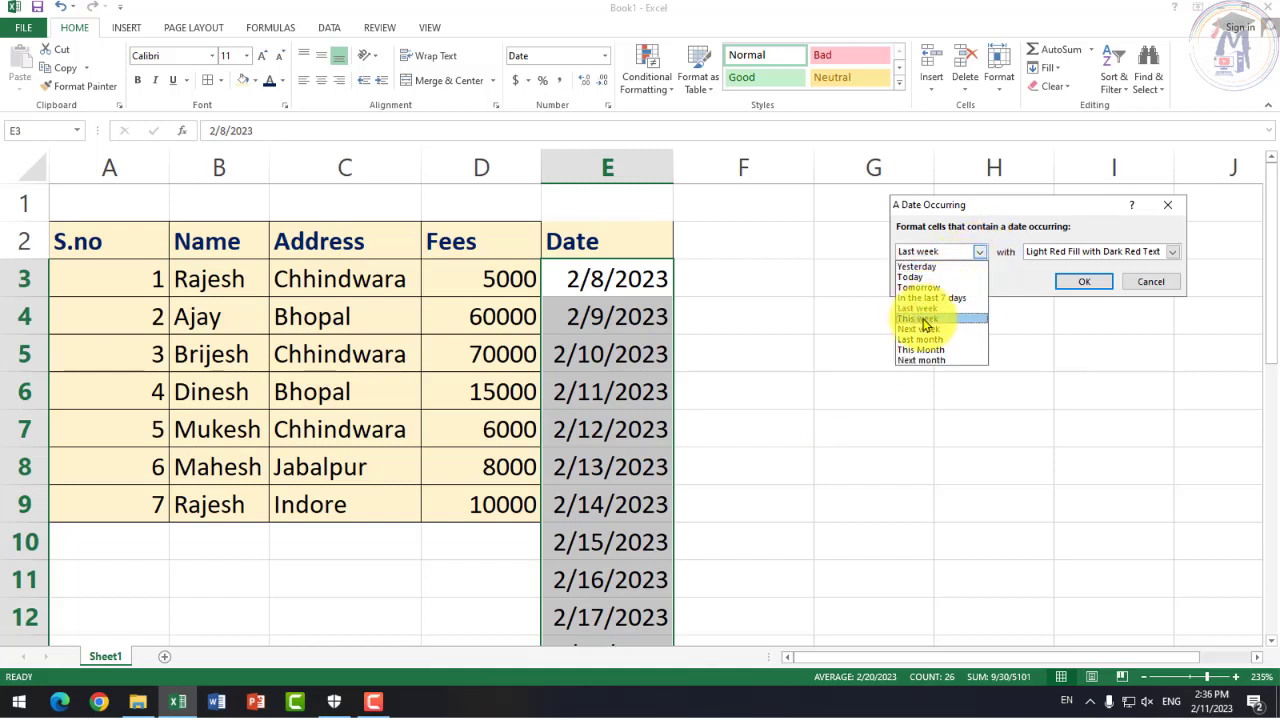
{"action": "left_click", "coordinate": [926, 318]}
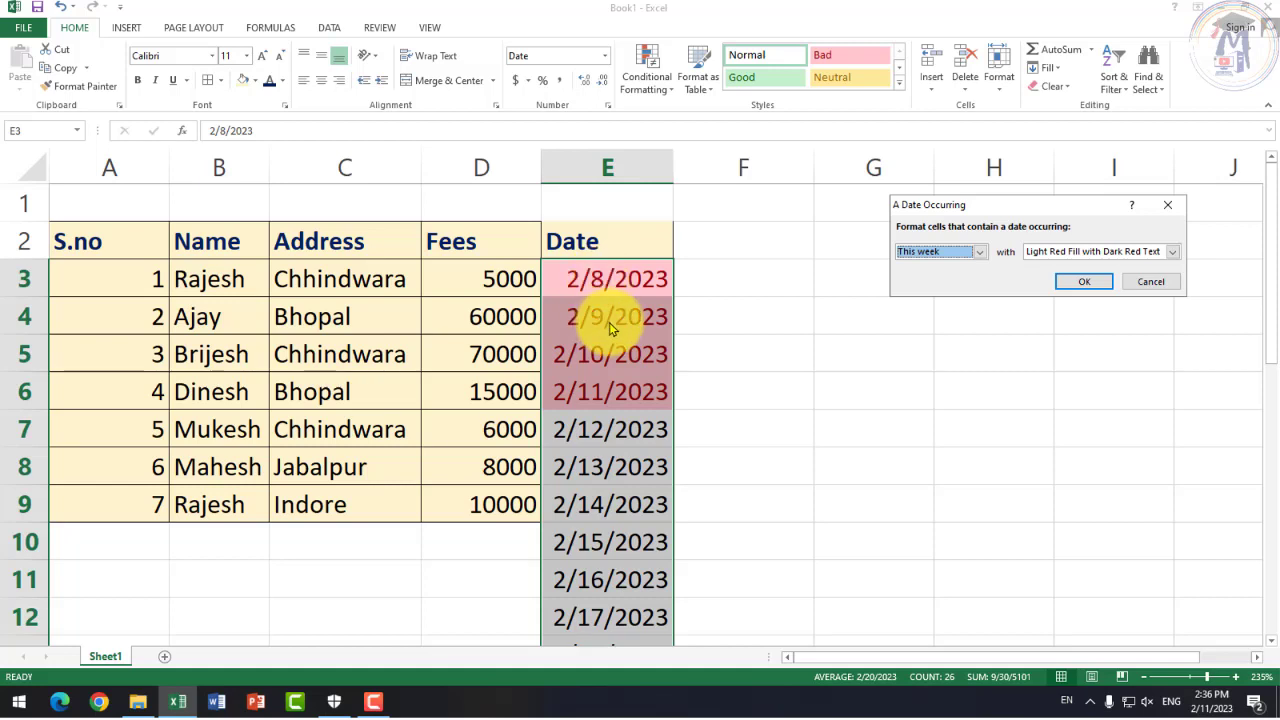
{"action": "left_click", "coordinate": [976, 254]}
{"action": "left_click", "coordinate": [922, 329]}
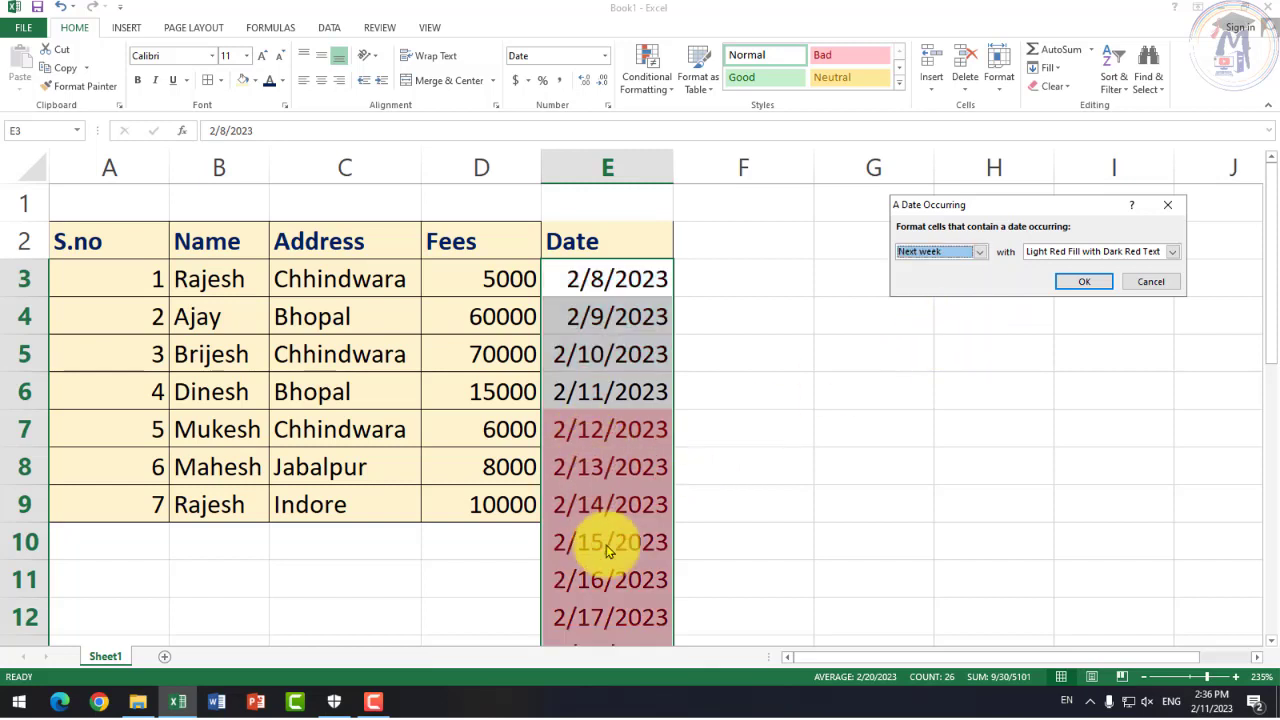
{"action": "key", "text": "Down"}
{"action": "left_click", "coordinate": [980, 252]}
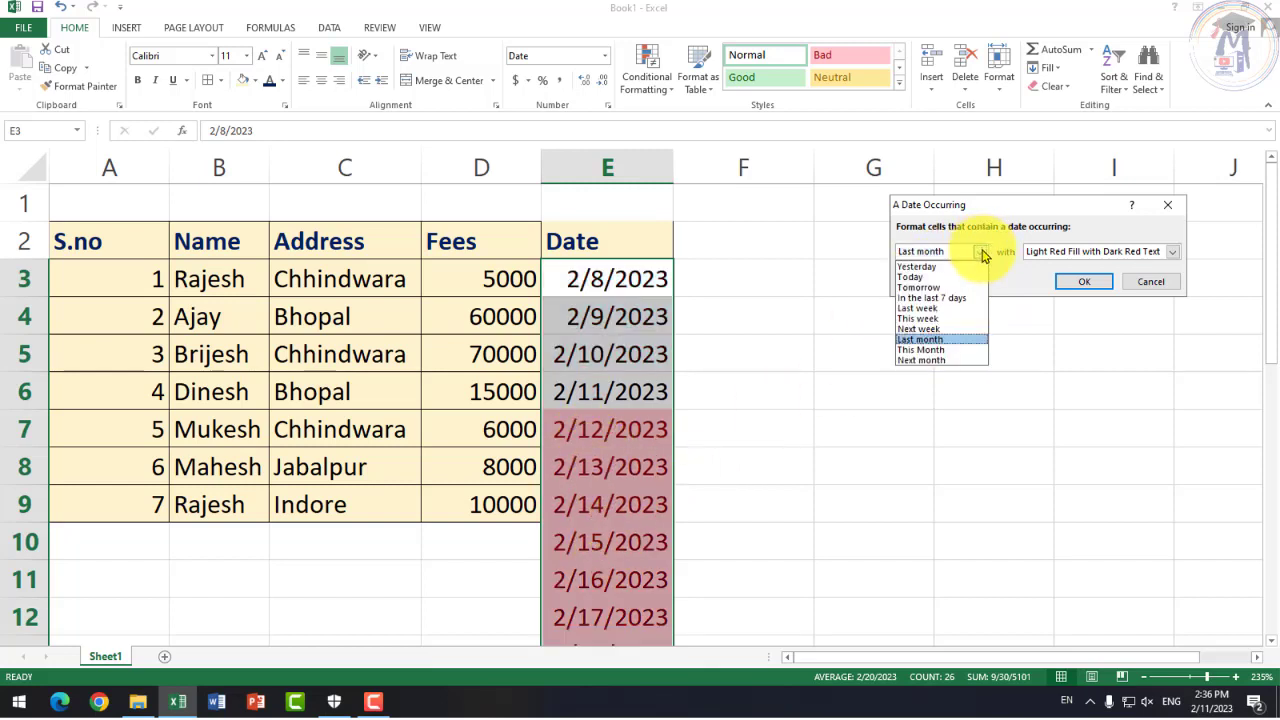
{"action": "left_click", "coordinate": [926, 341]}
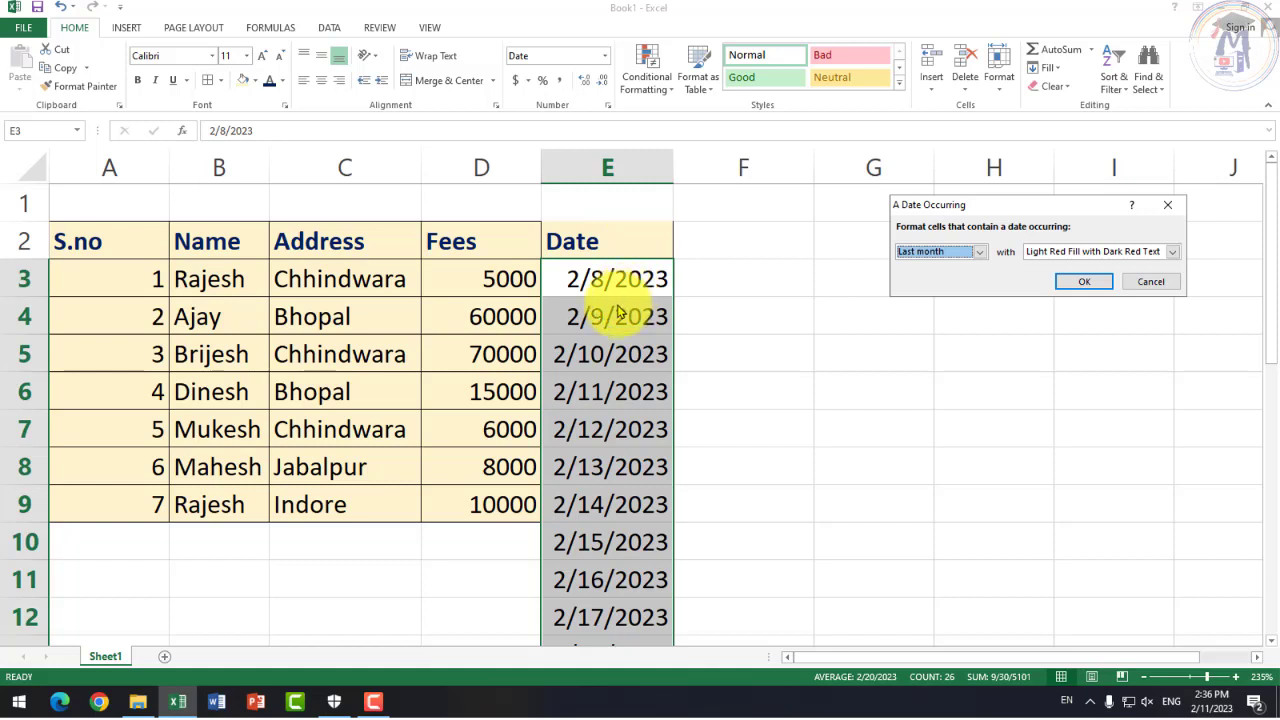
Step: Try This month, then apply Next month so 3/1–3/5/2023 get light red fill
{"action": "left_click", "coordinate": [978, 252]}
{"action": "left_click", "coordinate": [920, 351]}
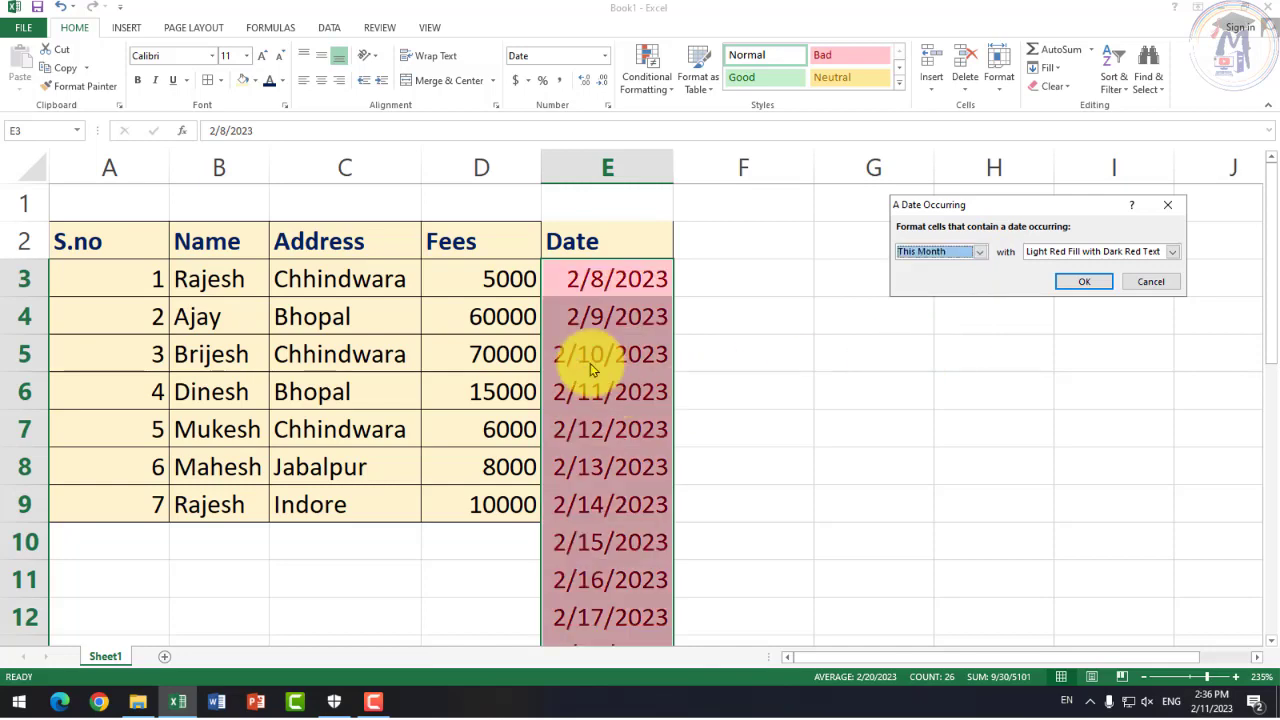
{"action": "left_click", "coordinate": [983, 258]}
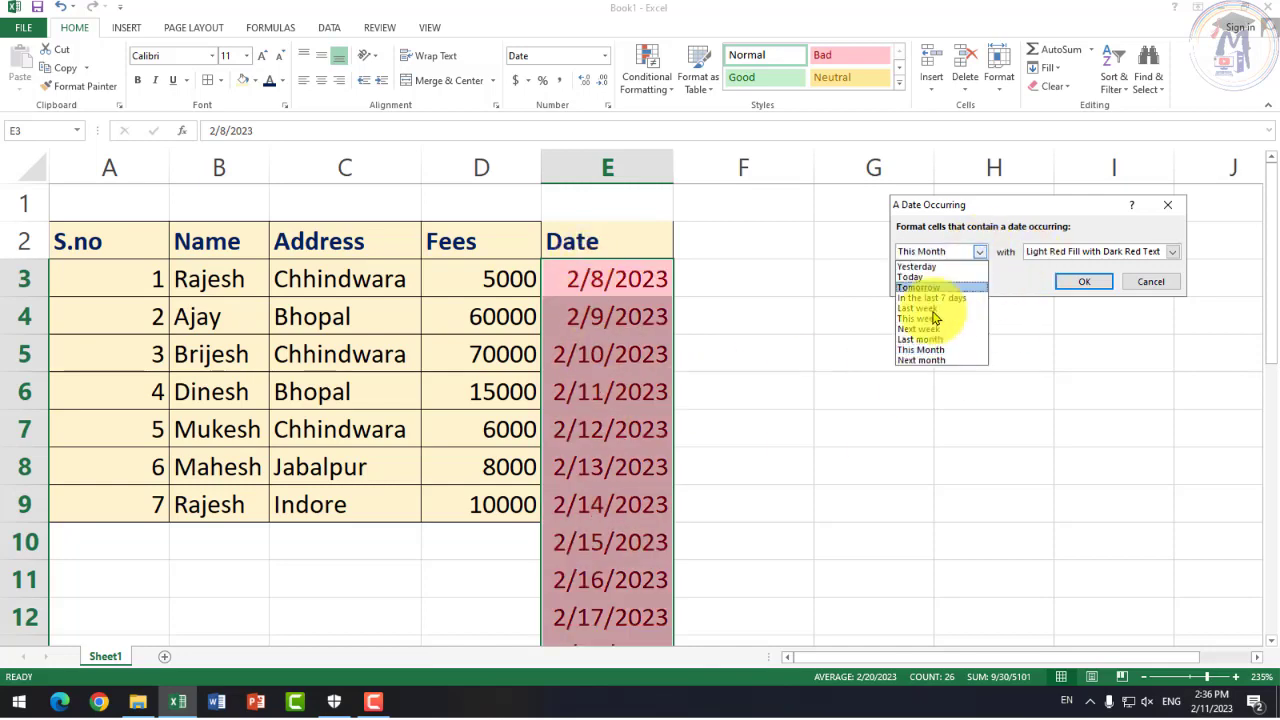
{"action": "left_click", "coordinate": [922, 363]}
{"action": "left_click", "coordinate": [1081, 283]}
{"action": "scroll", "coordinate": [934, 369], "scroll_direction": "down", "scroll_amount": 4}
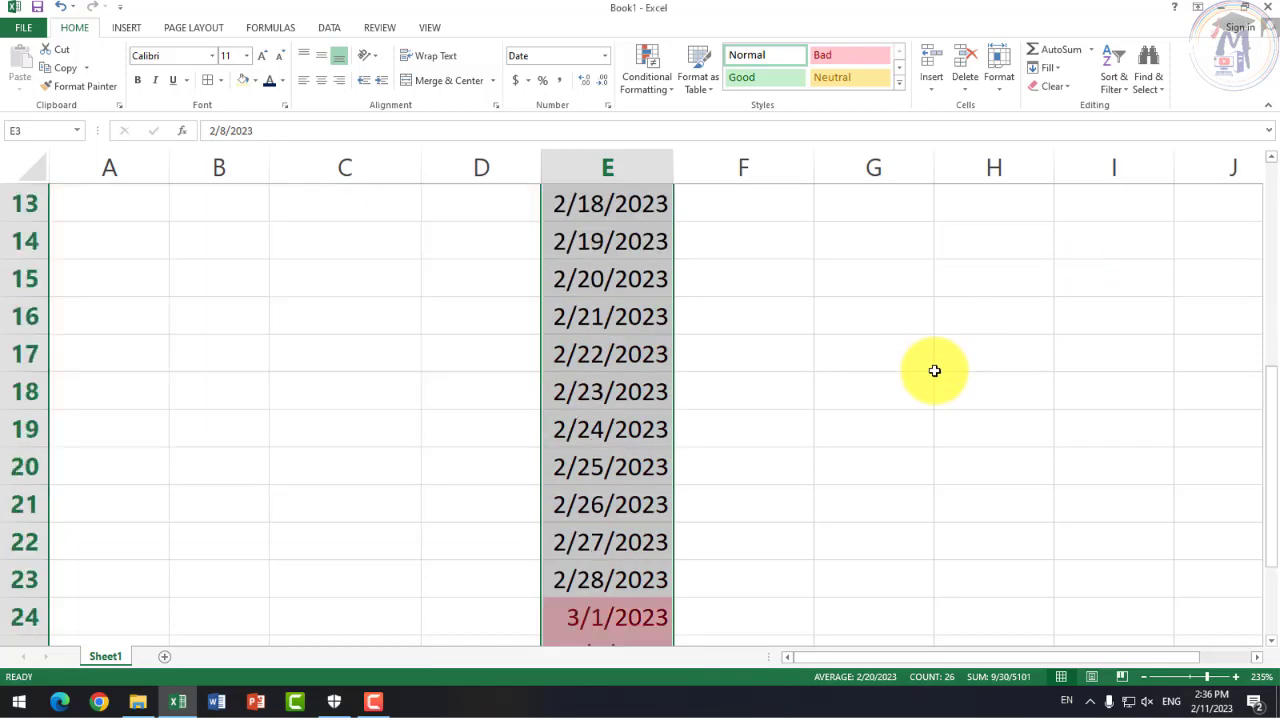
{"action": "scroll", "coordinate": [748, 380], "scroll_direction": "down", "scroll_amount": 5}
{"action": "scroll", "coordinate": [594, 380], "scroll_direction": "up", "scroll_amount": 2}
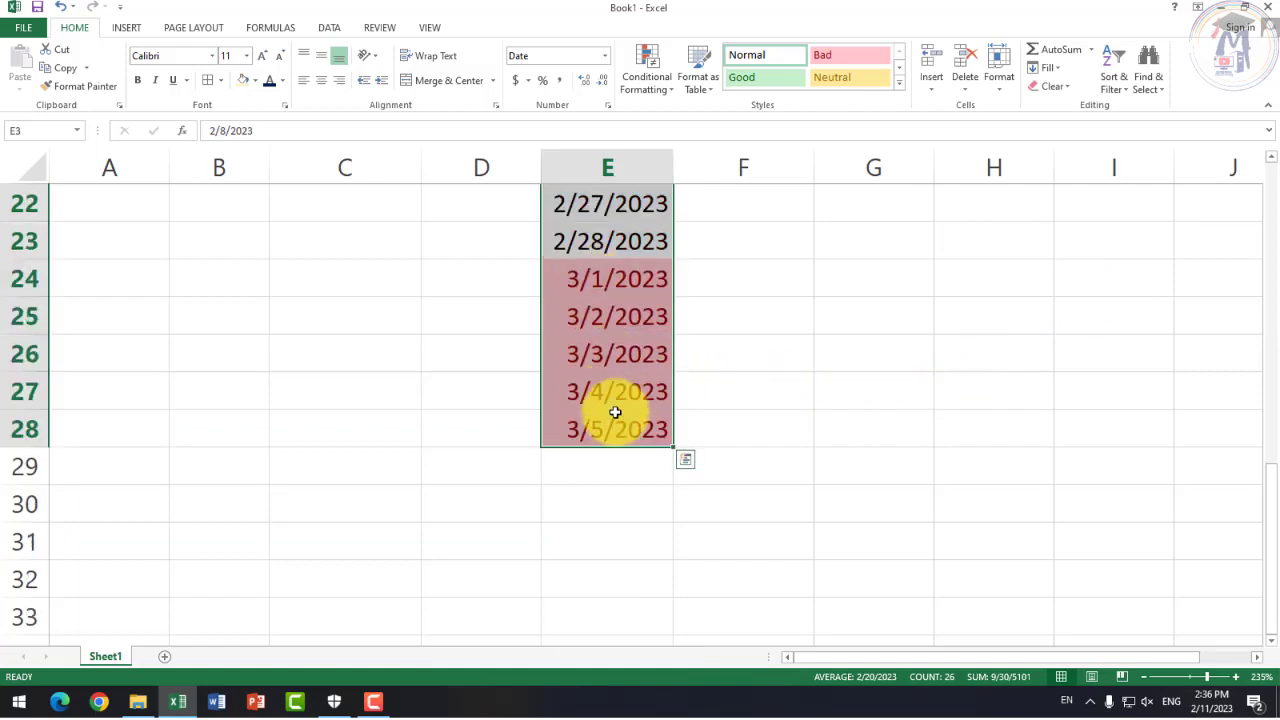
{"action": "scroll", "coordinate": [714, 400], "scroll_direction": "up", "scroll_amount": 5}
{"action": "scroll", "coordinate": [715, 370], "scroll_direction": "up", "scroll_amount": 2}
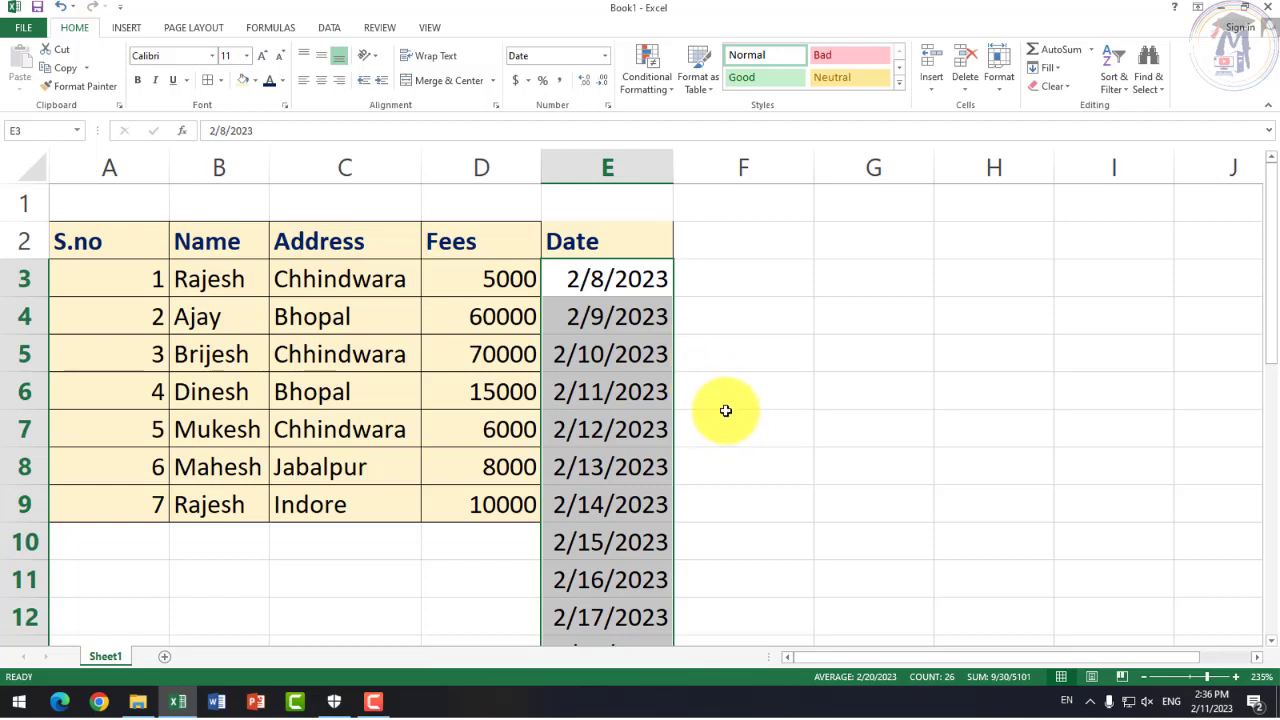
{"action": "left_click", "coordinate": [648, 76]}
{"action": "mouse_move", "coordinate": [699, 114]}
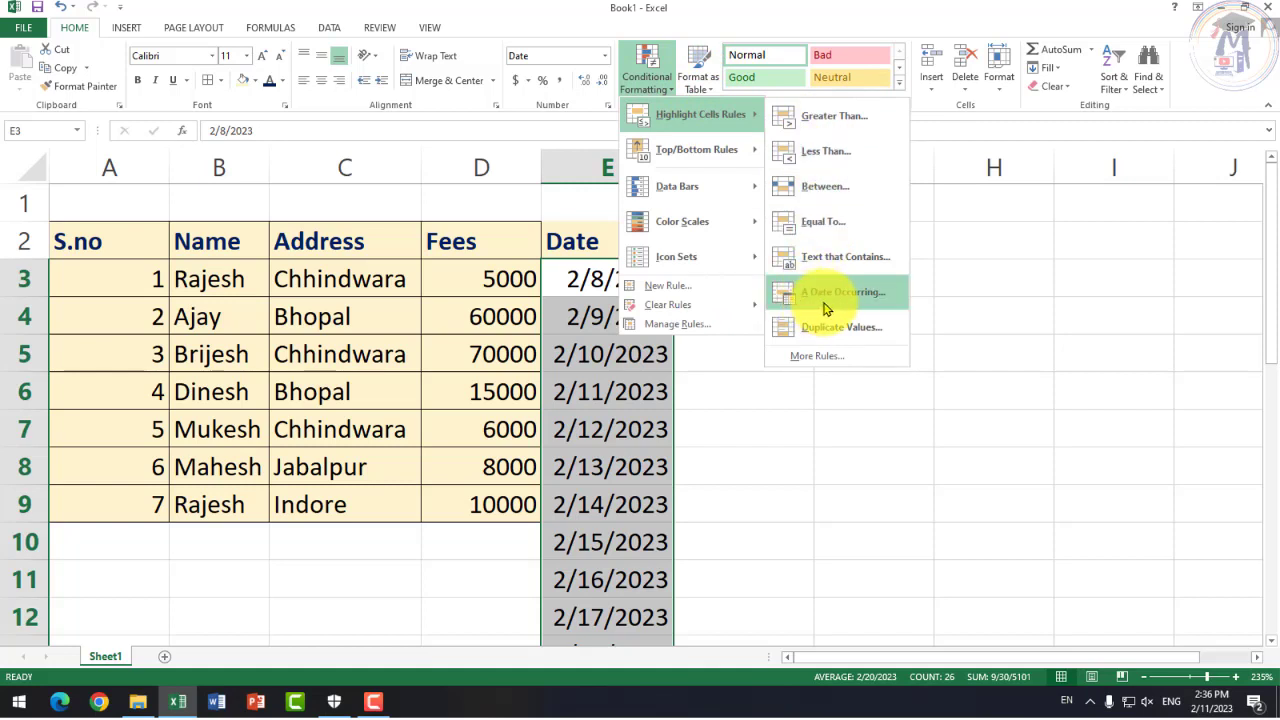
{"action": "left_click", "coordinate": [480, 280]}
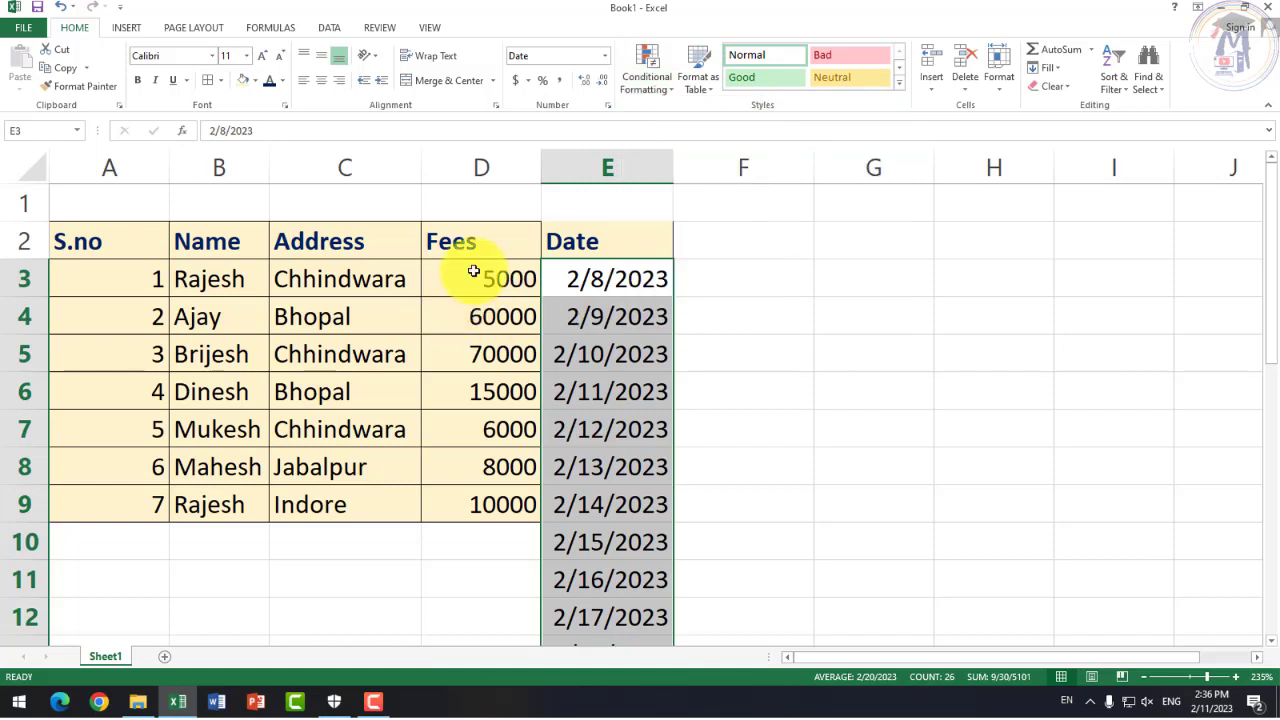
{"action": "left_click", "coordinate": [479, 284]}
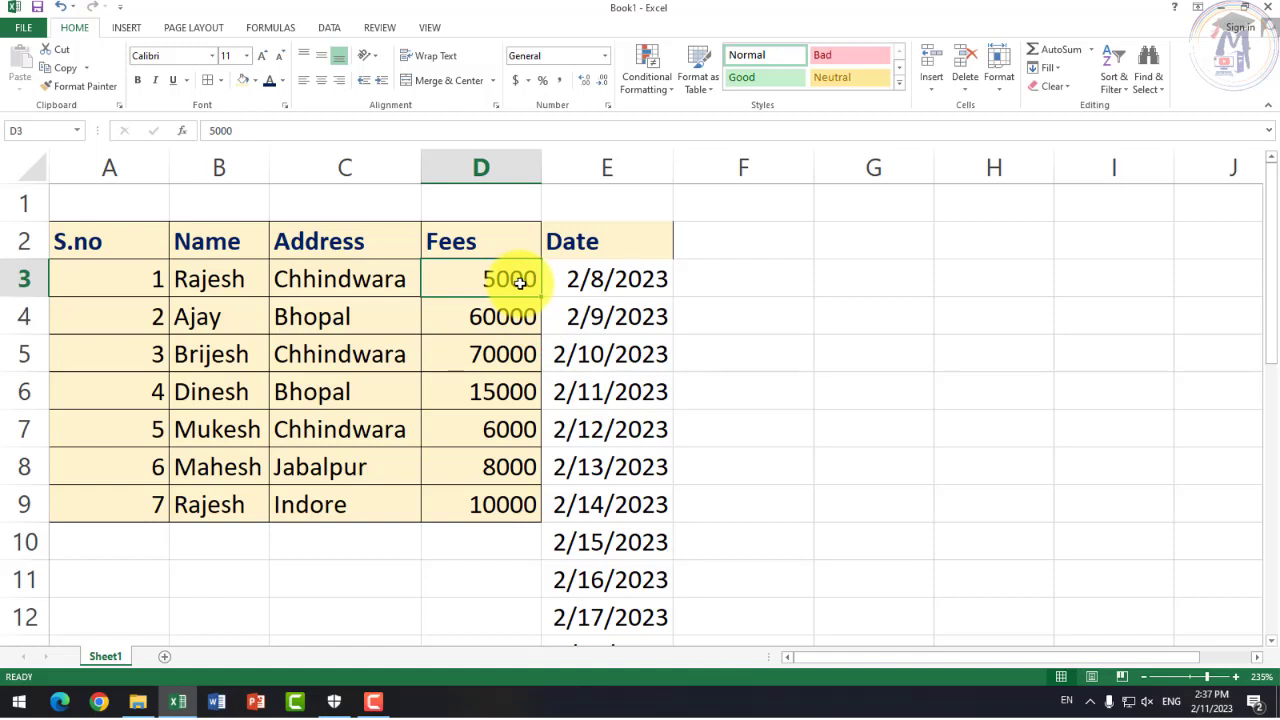
{"action": "left_click", "coordinate": [646, 68]}
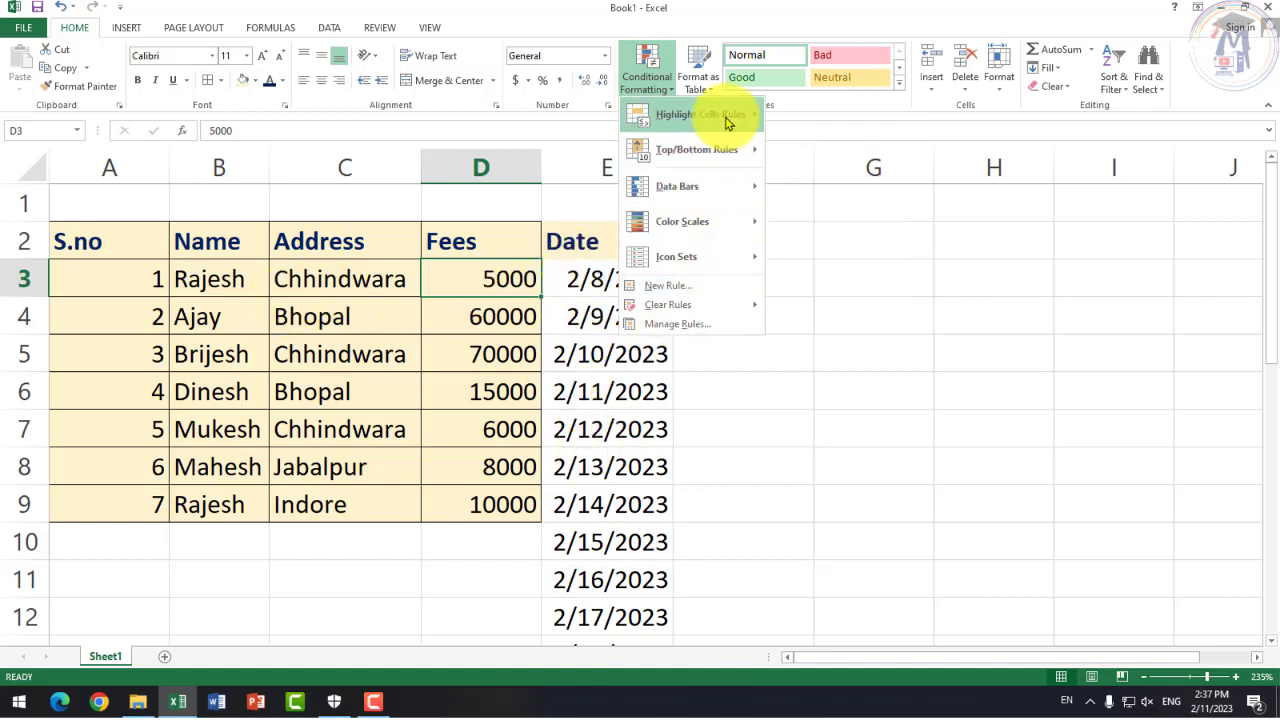
{"action": "mouse_move", "coordinate": [700, 114]}
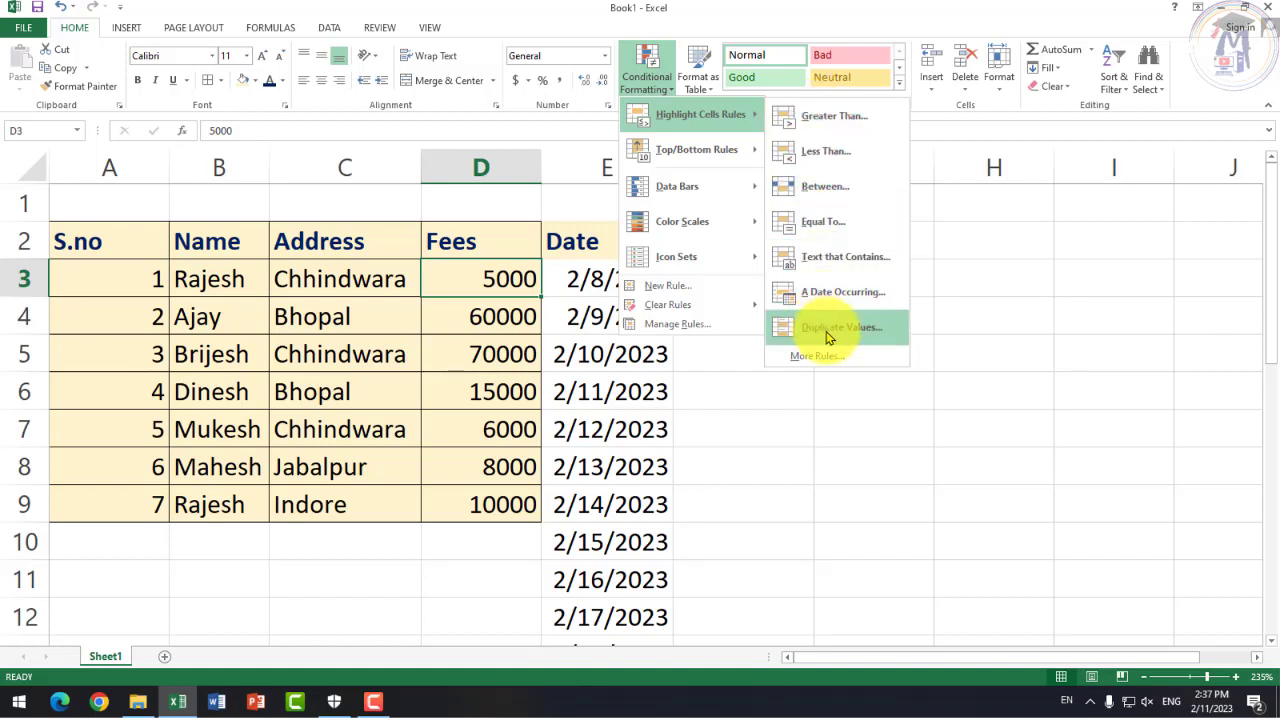
{"action": "left_click", "coordinate": [440, 375]}
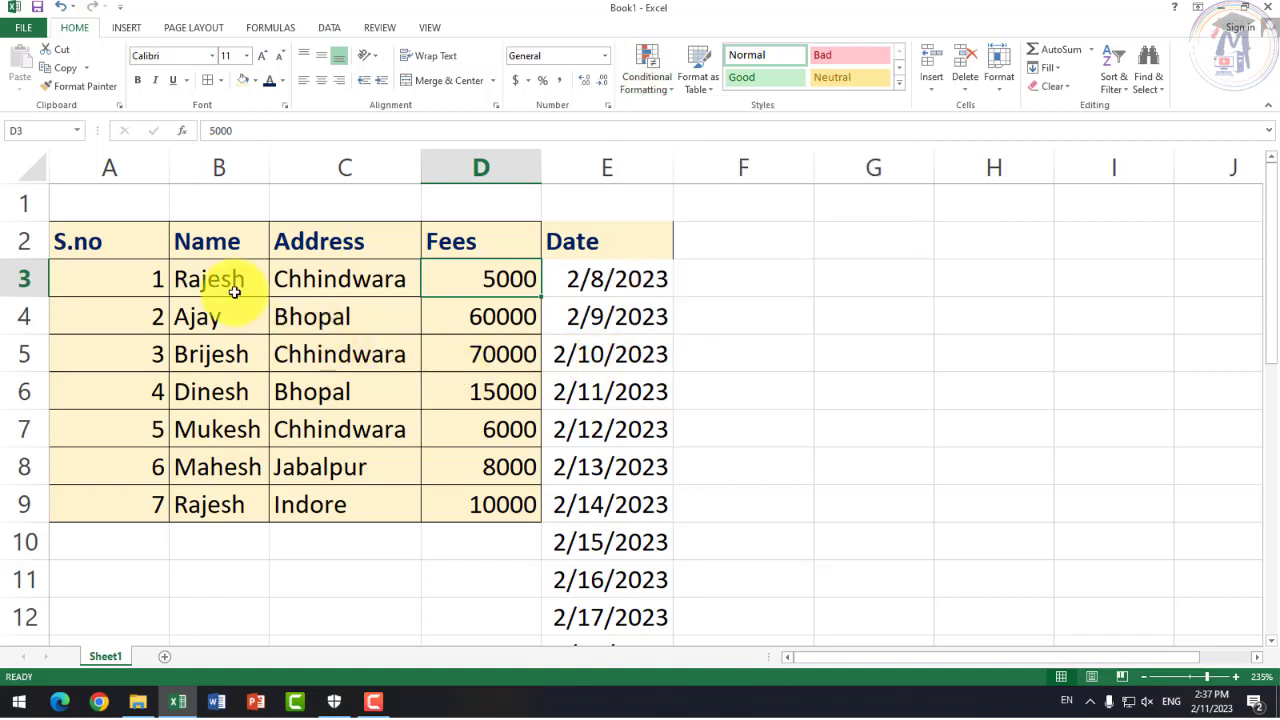
{"action": "left_click_drag", "start_coordinate": [340, 280], "coordinate": [337, 495]}
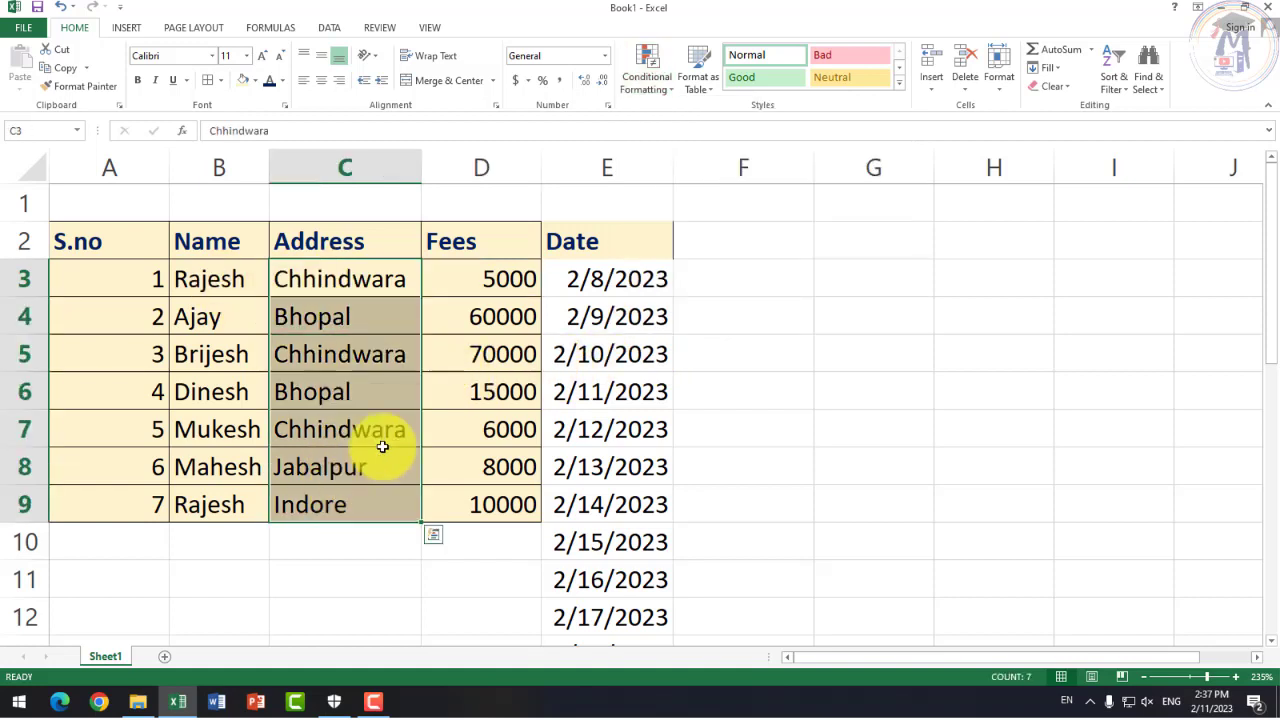
{"action": "left_click", "coordinate": [653, 85]}
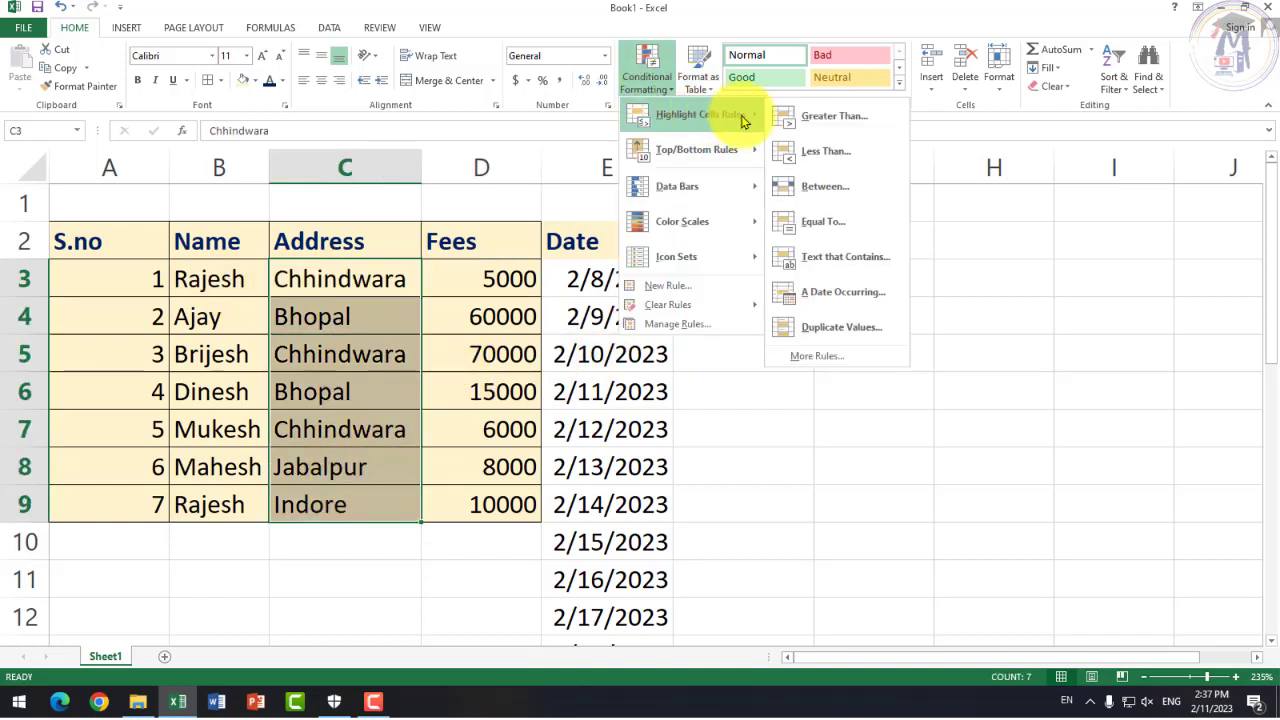
{"action": "left_click", "coordinate": [831, 328]}
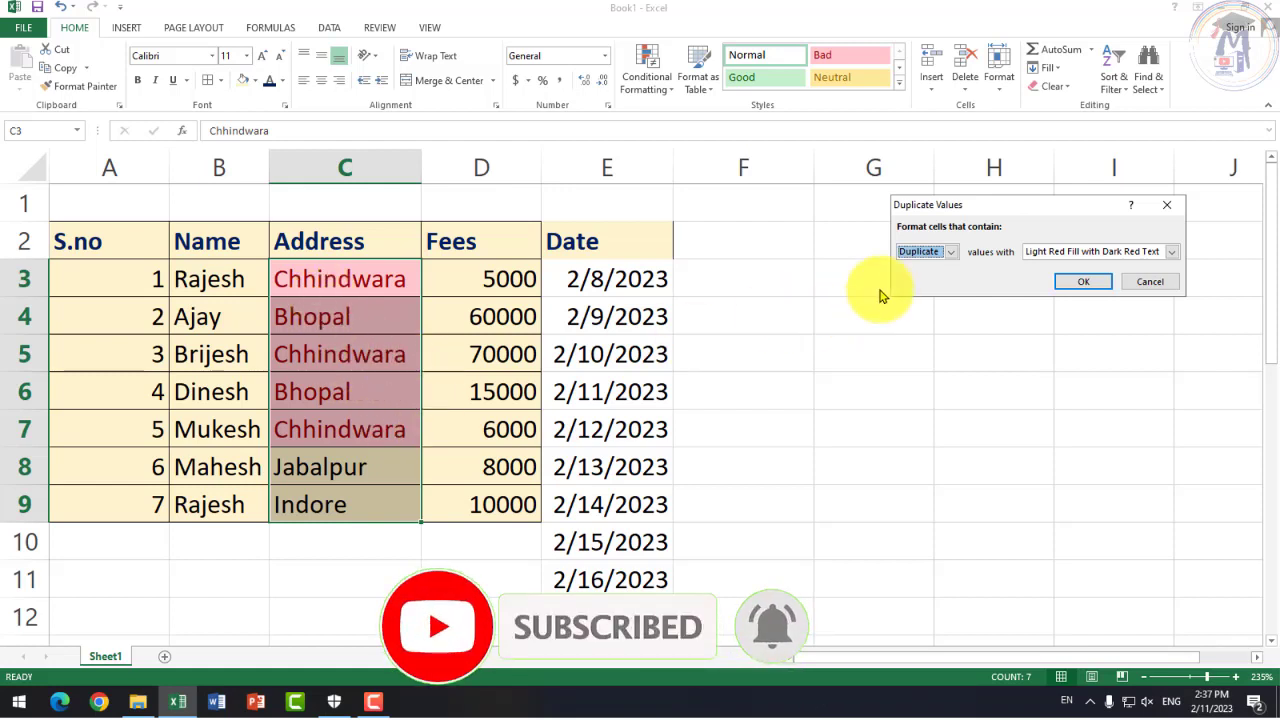
{"action": "left_click", "coordinate": [960, 253]}
{"action": "left_click", "coordinate": [918, 273]}
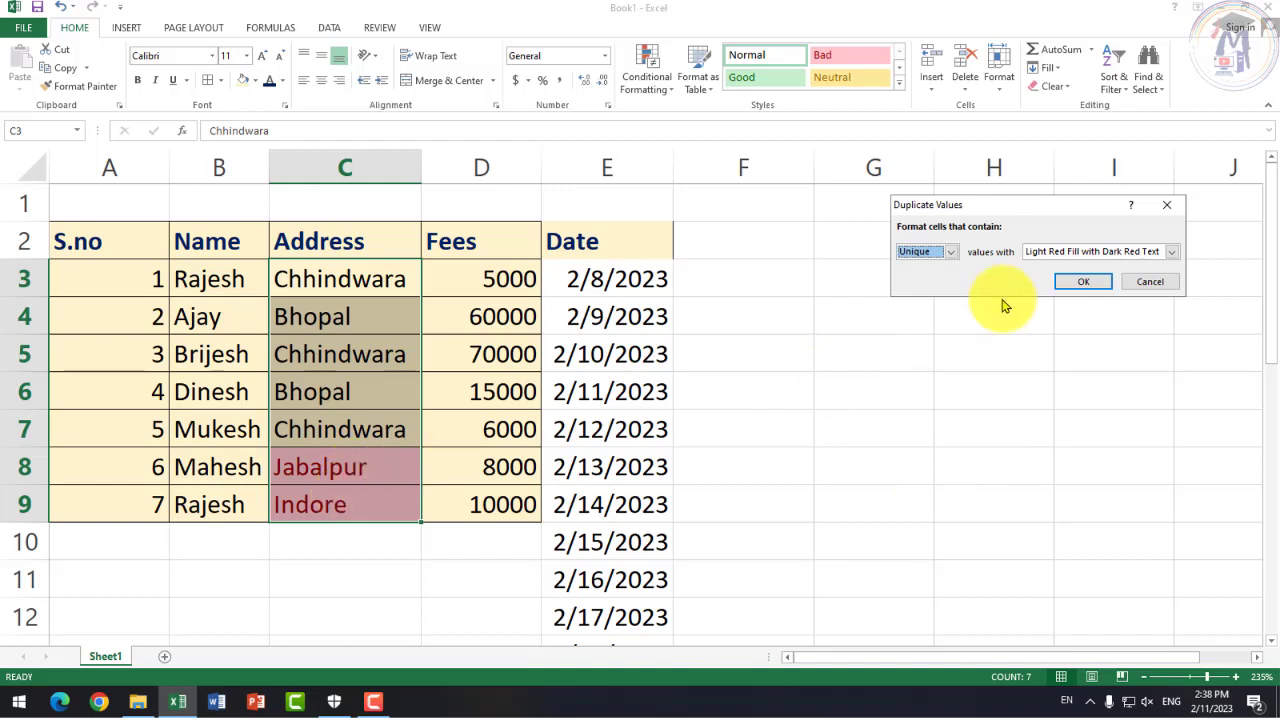
{"action": "left_click", "coordinate": [950, 251]}
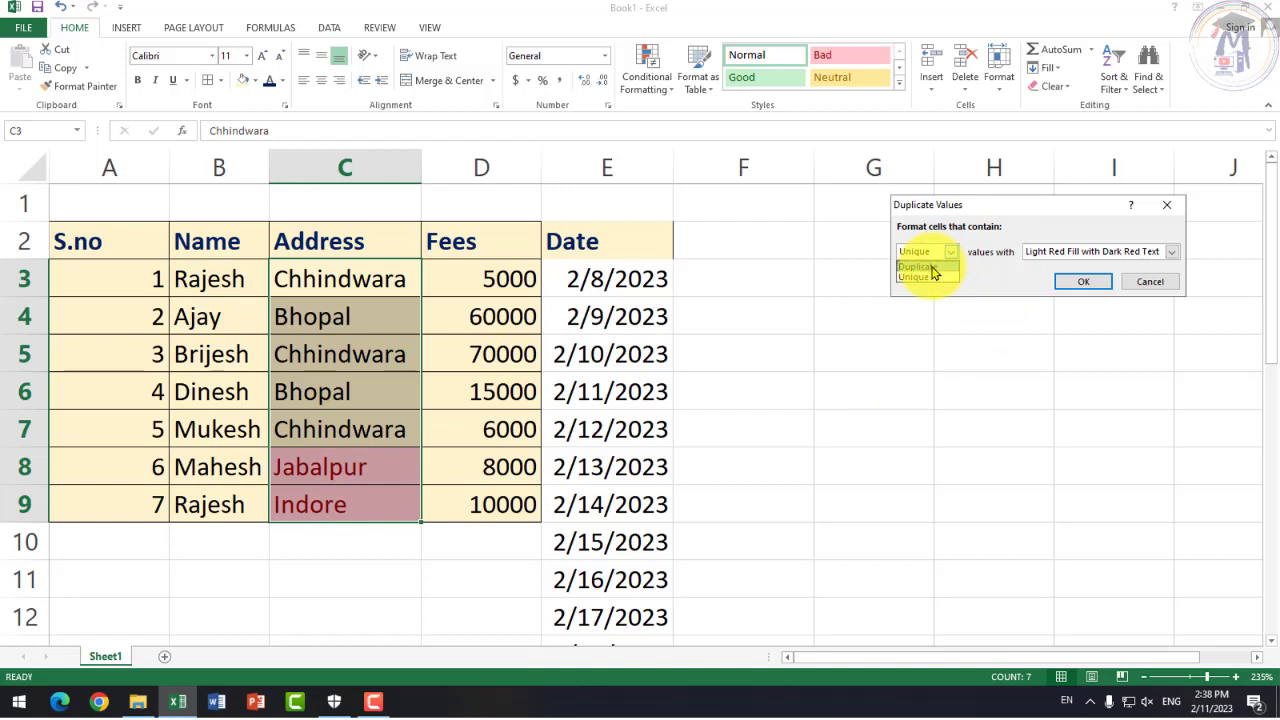
{"action": "left_click", "coordinate": [925, 267]}
{"action": "left_click", "coordinate": [1150, 281]}
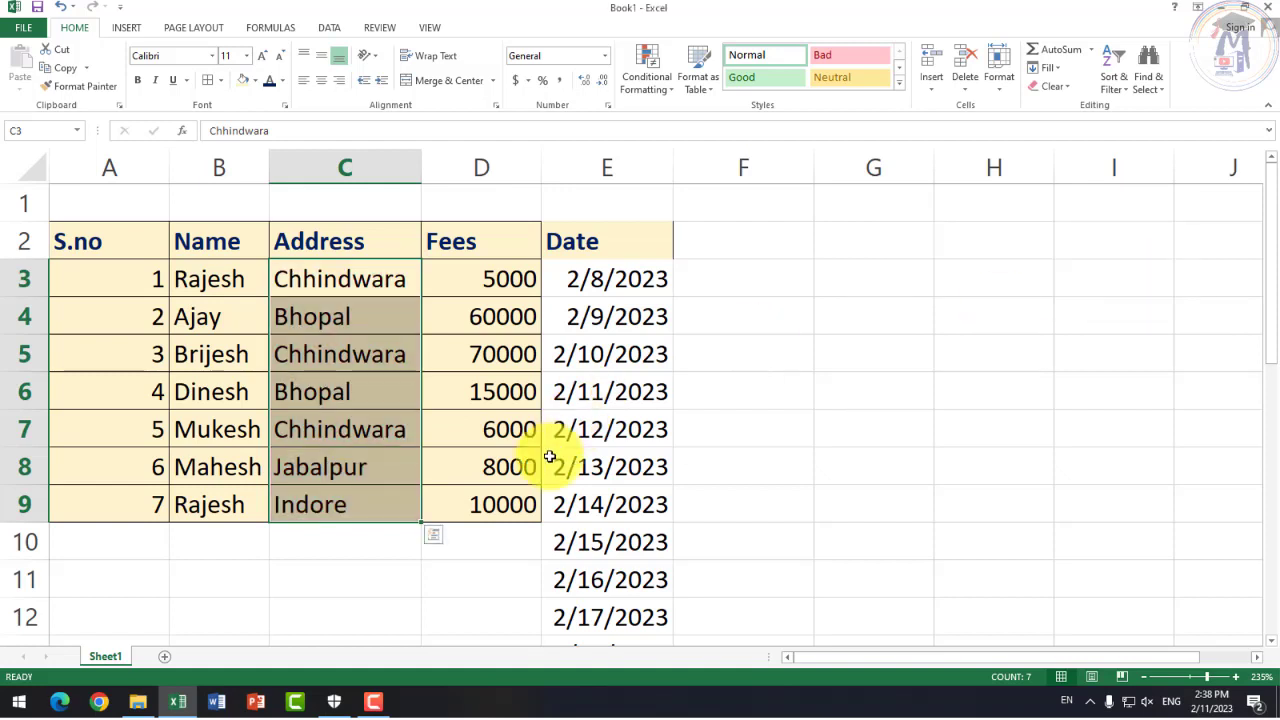
{"action": "left_click", "coordinate": [503, 505]}
{"action": "left_click", "coordinate": [658, 86]}
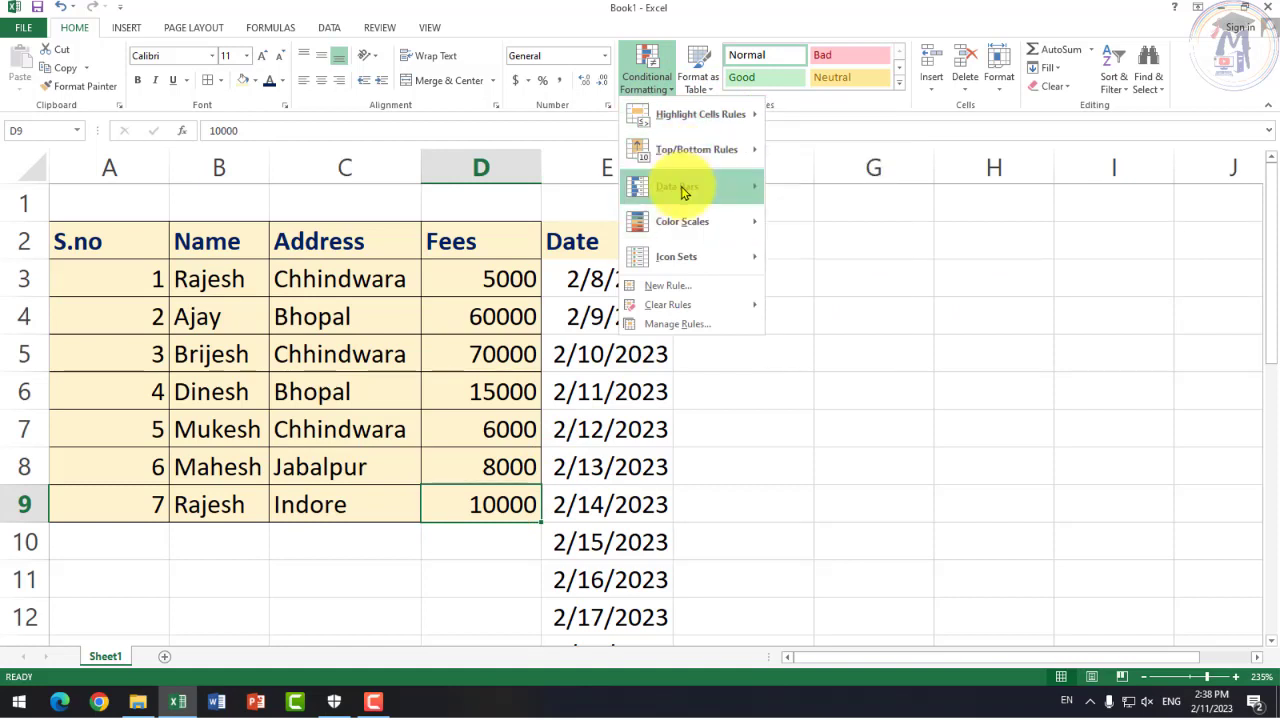
{"action": "mouse_move", "coordinate": [680, 257]}
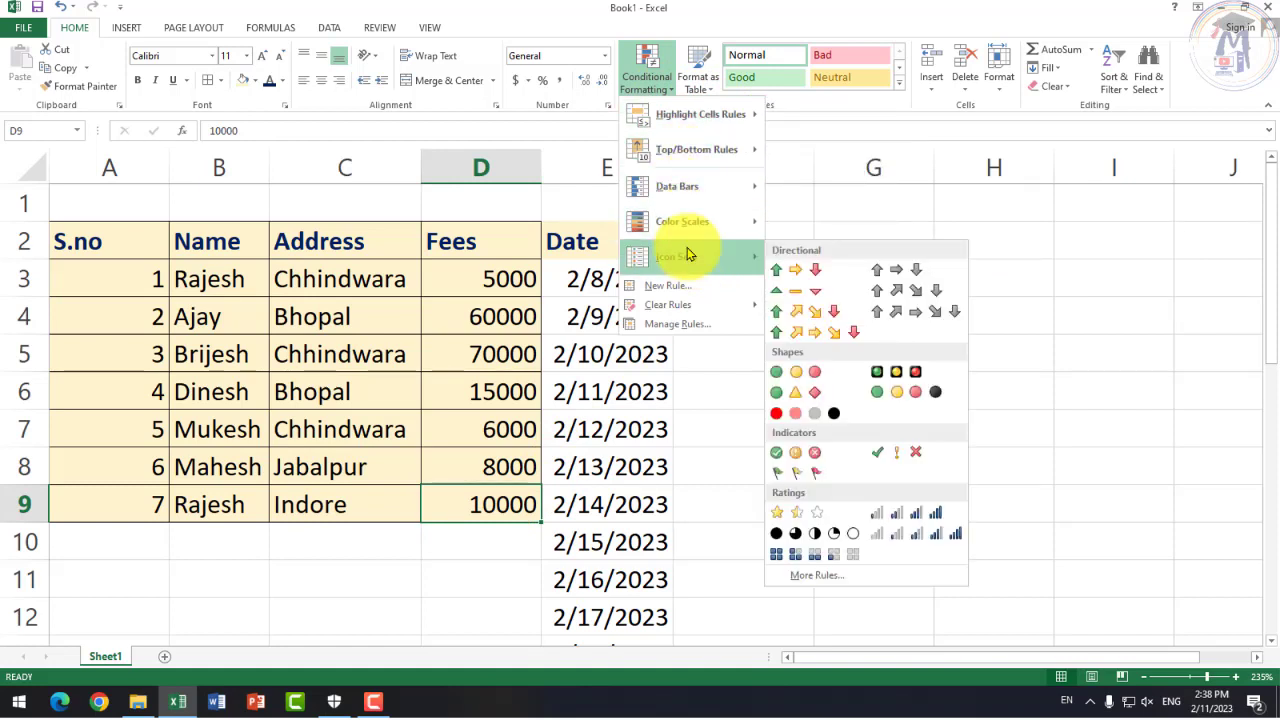
{"action": "left_click", "coordinate": [357, 385]}
{"action": "left_click", "coordinate": [500, 278]}
{"action": "left_click_drag", "start_coordinate": [487, 336], "coordinate": [491, 503]}
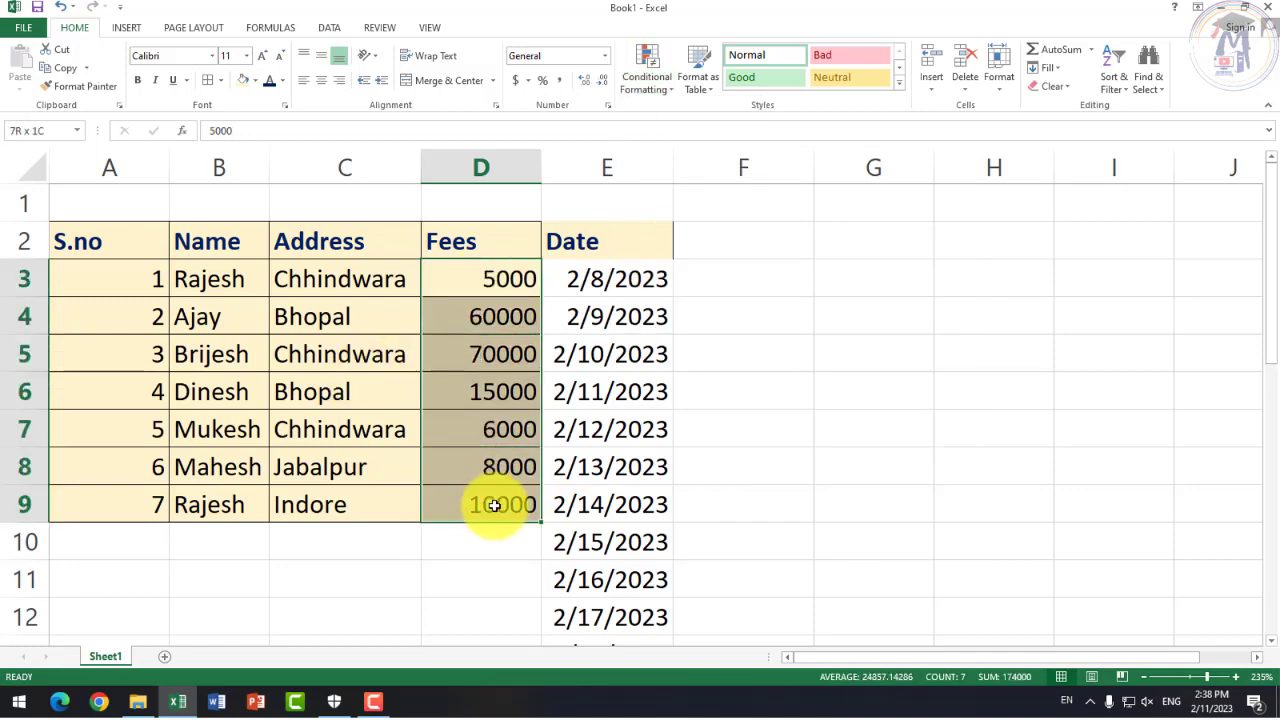
{"action": "scroll", "coordinate": [478, 520], "scroll_direction": "down", "scroll_amount": 2}
{"action": "left_click", "coordinate": [449, 463]}
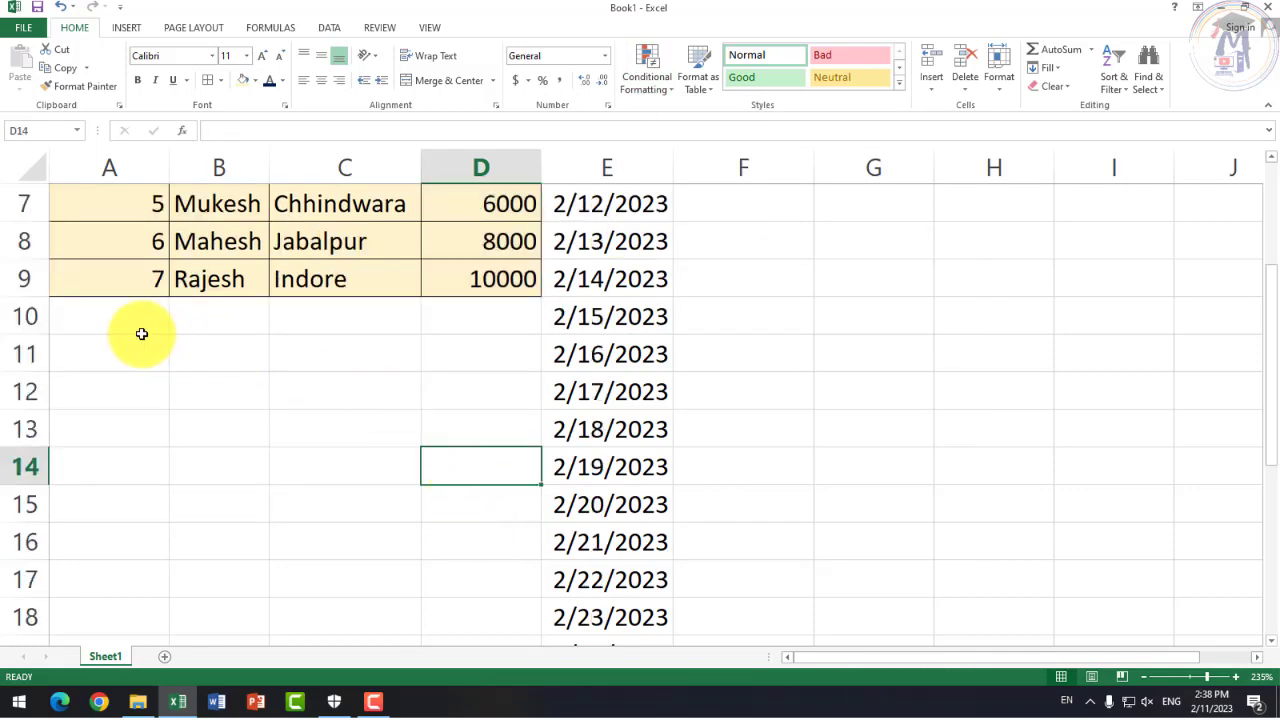
{"action": "scroll", "coordinate": [413, 449], "scroll_direction": "up", "scroll_amount": 1}
{"action": "scroll", "coordinate": [420, 455], "scroll_direction": "up", "scroll_amount": 1}
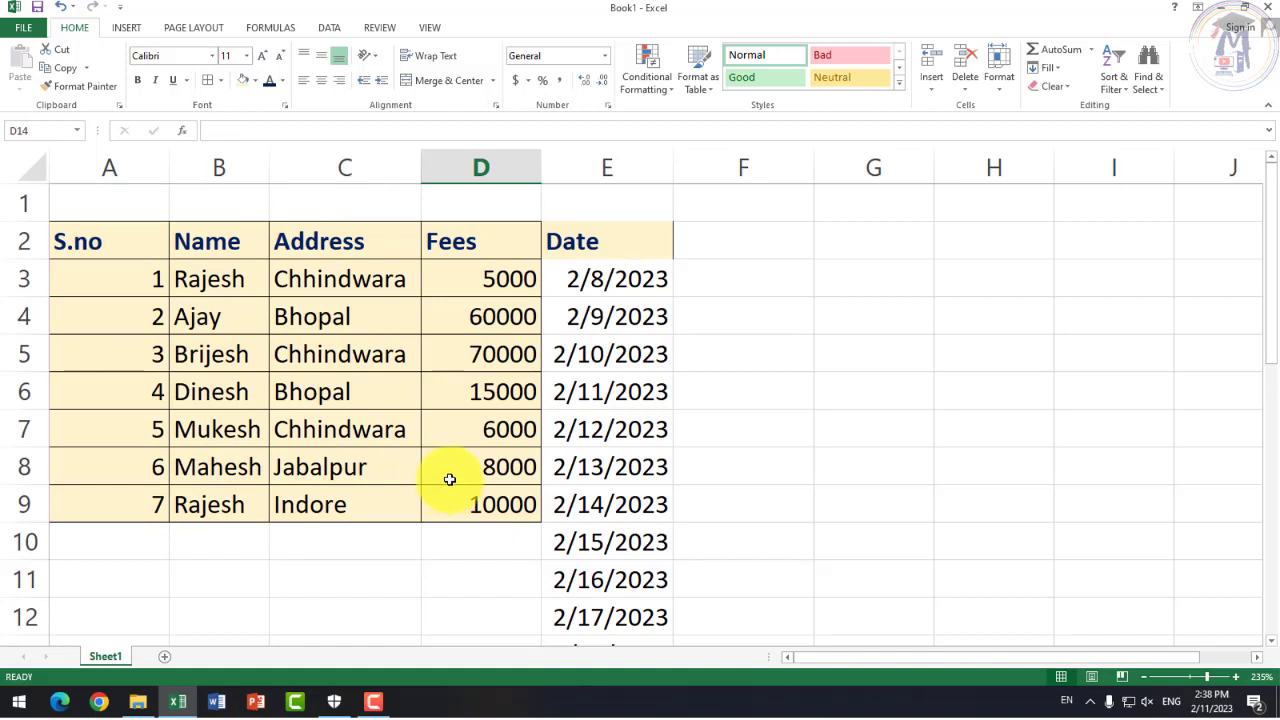
{"action": "left_click", "coordinate": [466, 430]}
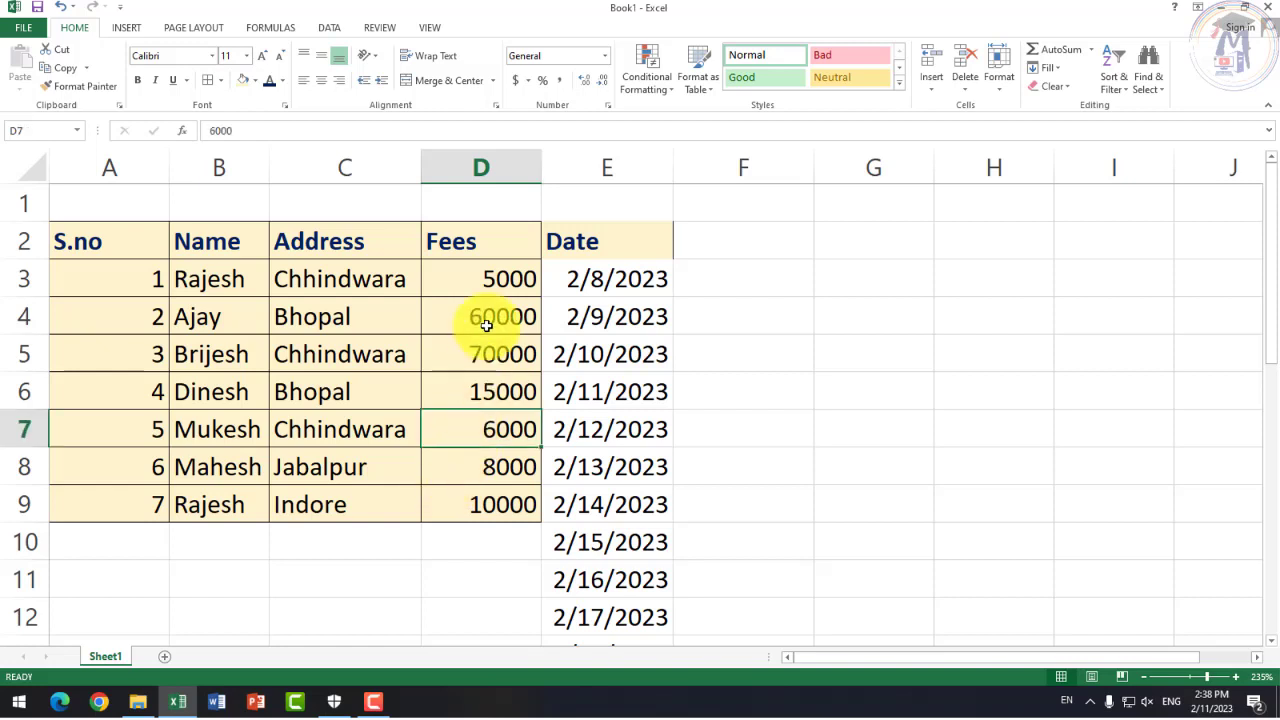
{"action": "left_click", "coordinate": [490, 285]}
{"action": "left_click_drag", "start_coordinate": [494, 345], "coordinate": [503, 508]}
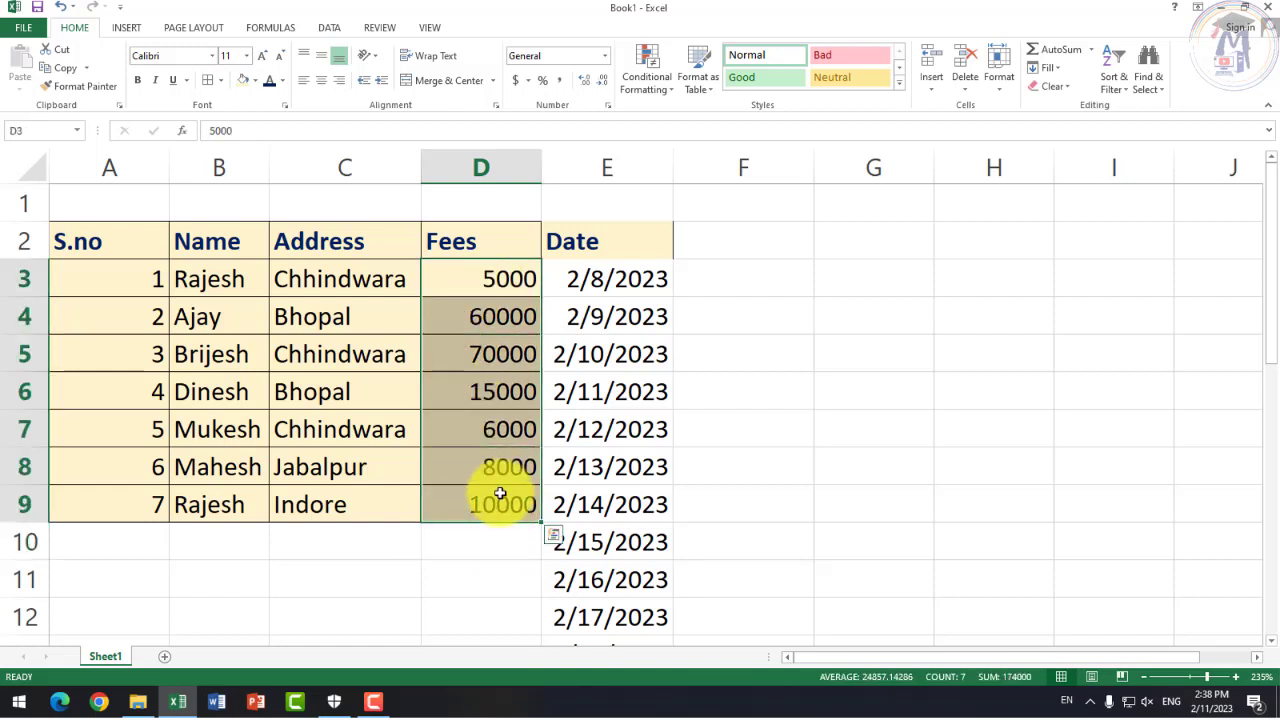
{"action": "left_click", "coordinate": [660, 85]}
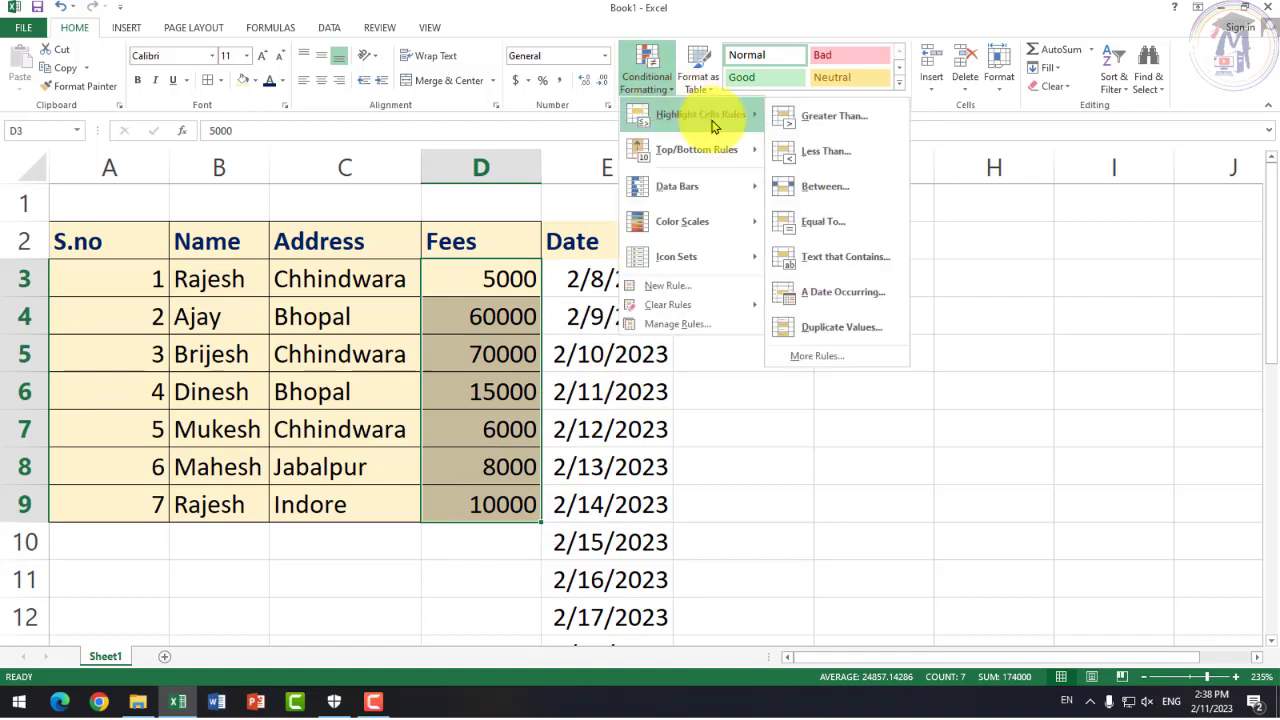
{"action": "mouse_move", "coordinate": [677, 257]}
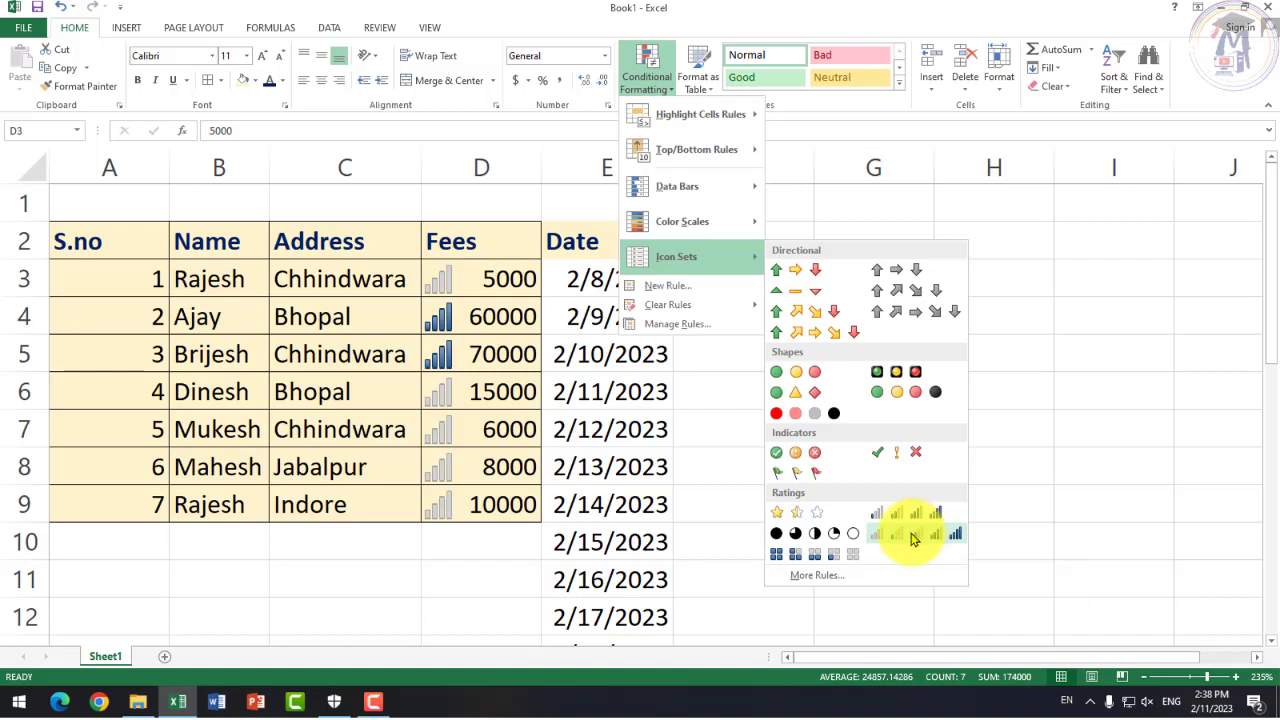
{"action": "left_click", "coordinate": [451, 394]}
{"action": "left_click", "coordinate": [470, 426]}
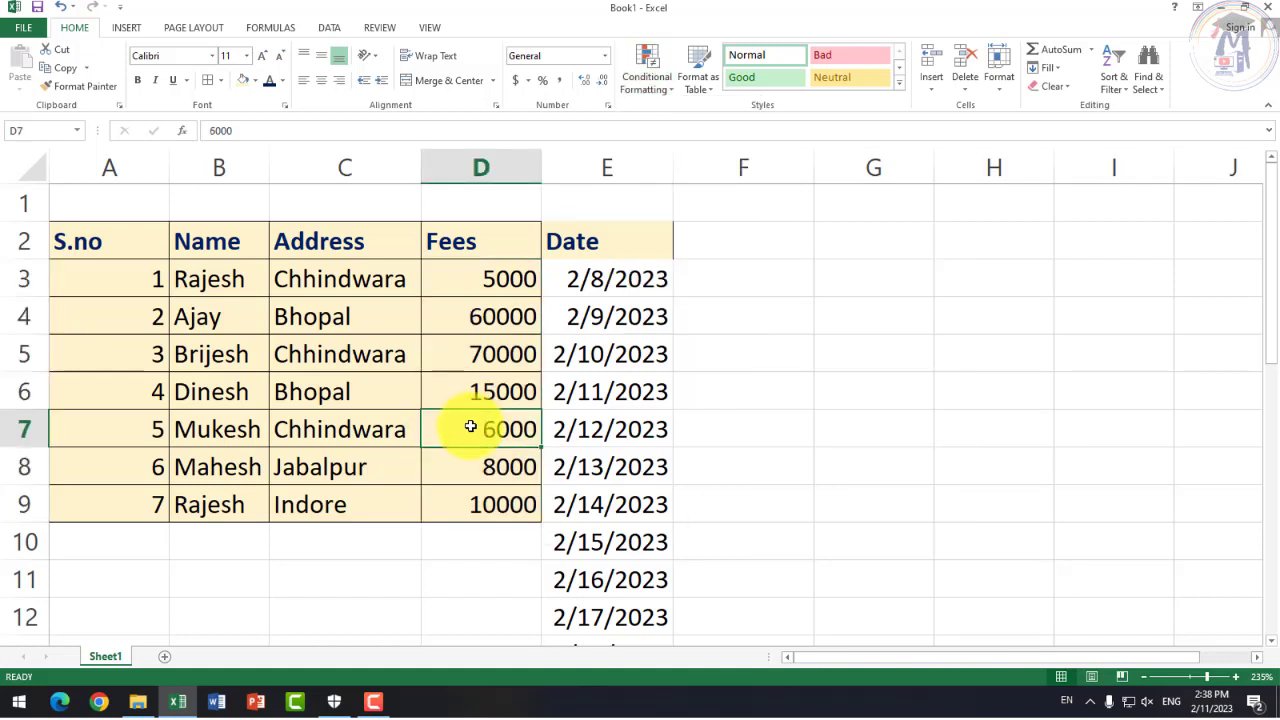
Step: Change D7's fee to 100000 and give D3:D9 green solid fill data bars
{"action": "type", "text": "100000"}
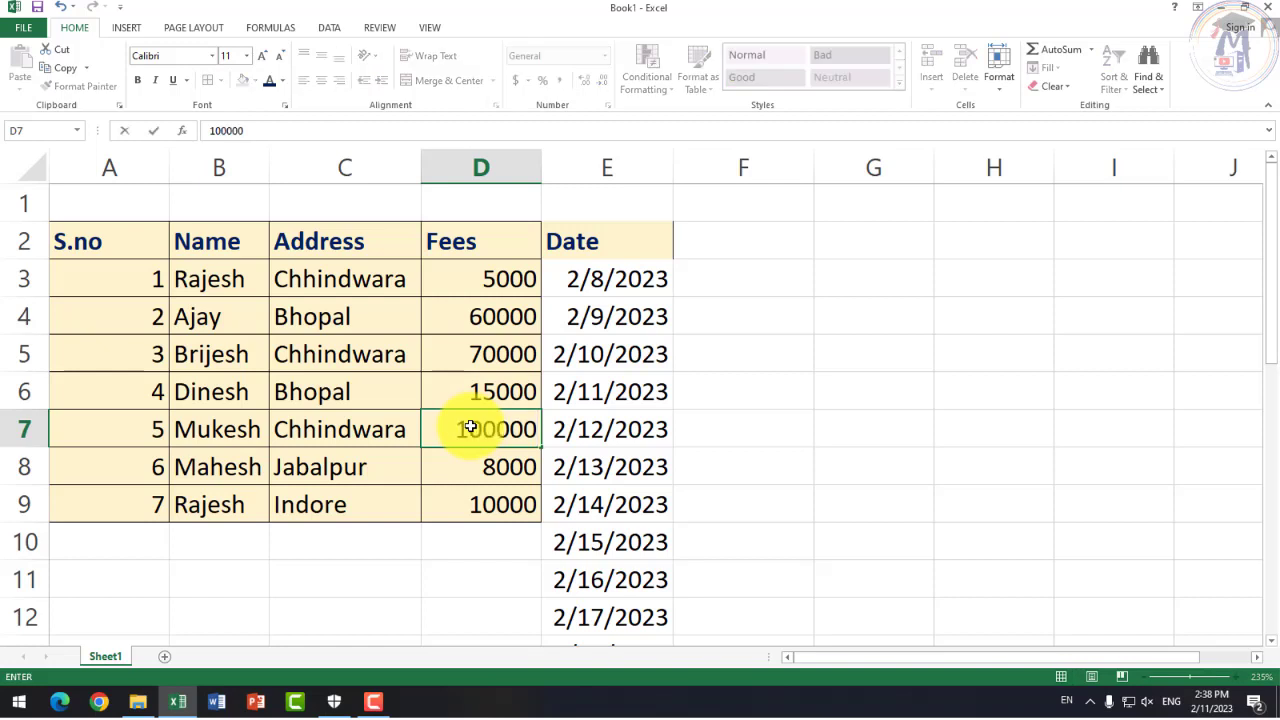
{"action": "key", "text": "Return"}
{"action": "left_click_drag", "start_coordinate": [500, 278], "coordinate": [508, 500]}
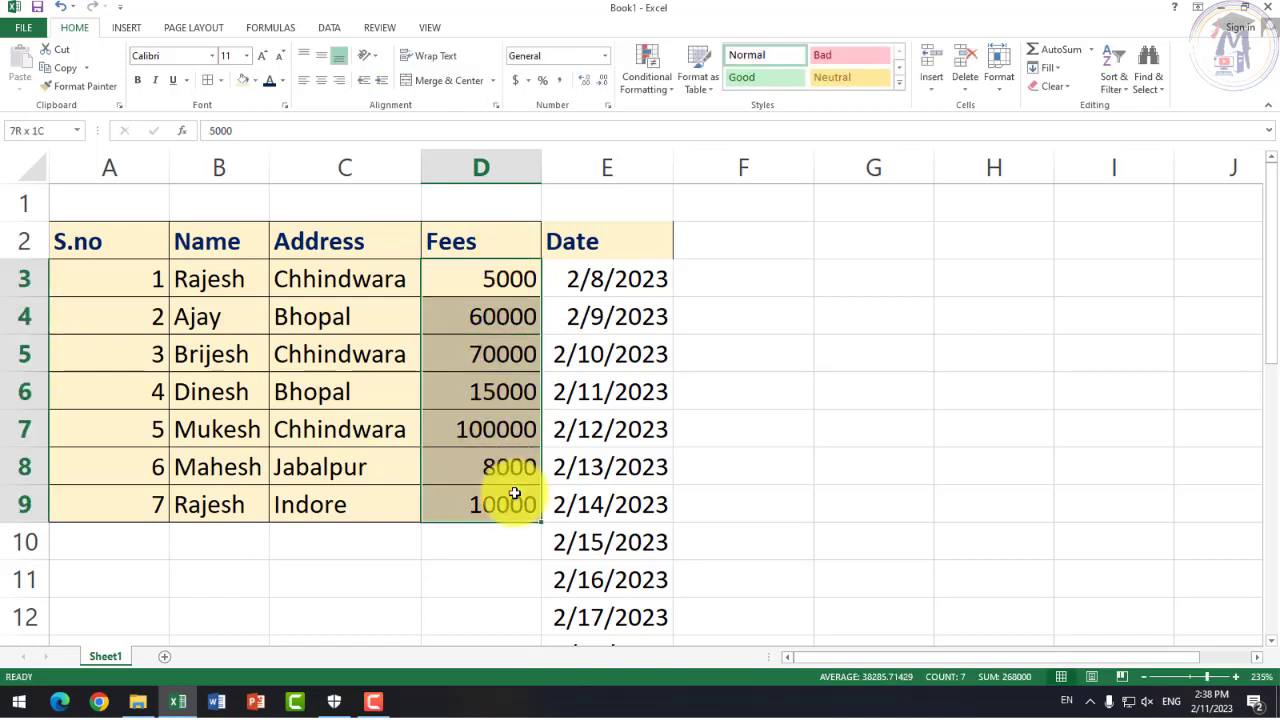
{"action": "left_click", "coordinate": [660, 88]}
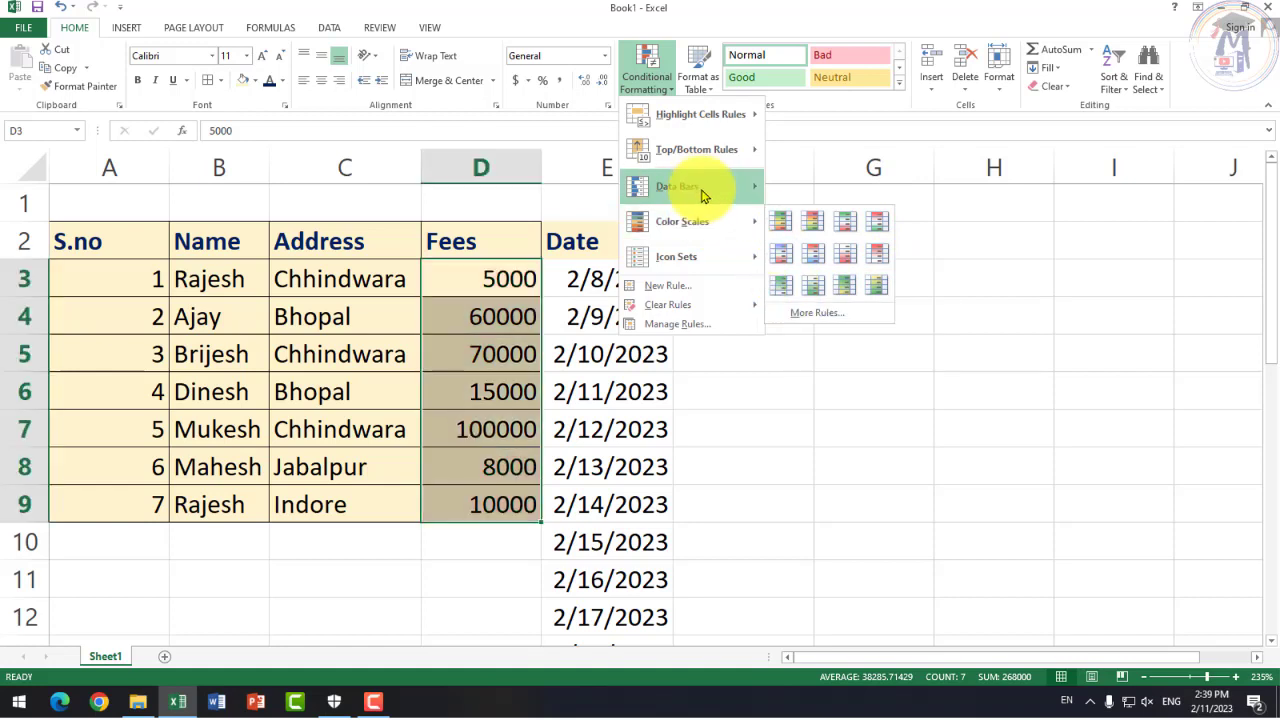
{"action": "mouse_move", "coordinate": [677, 186]}
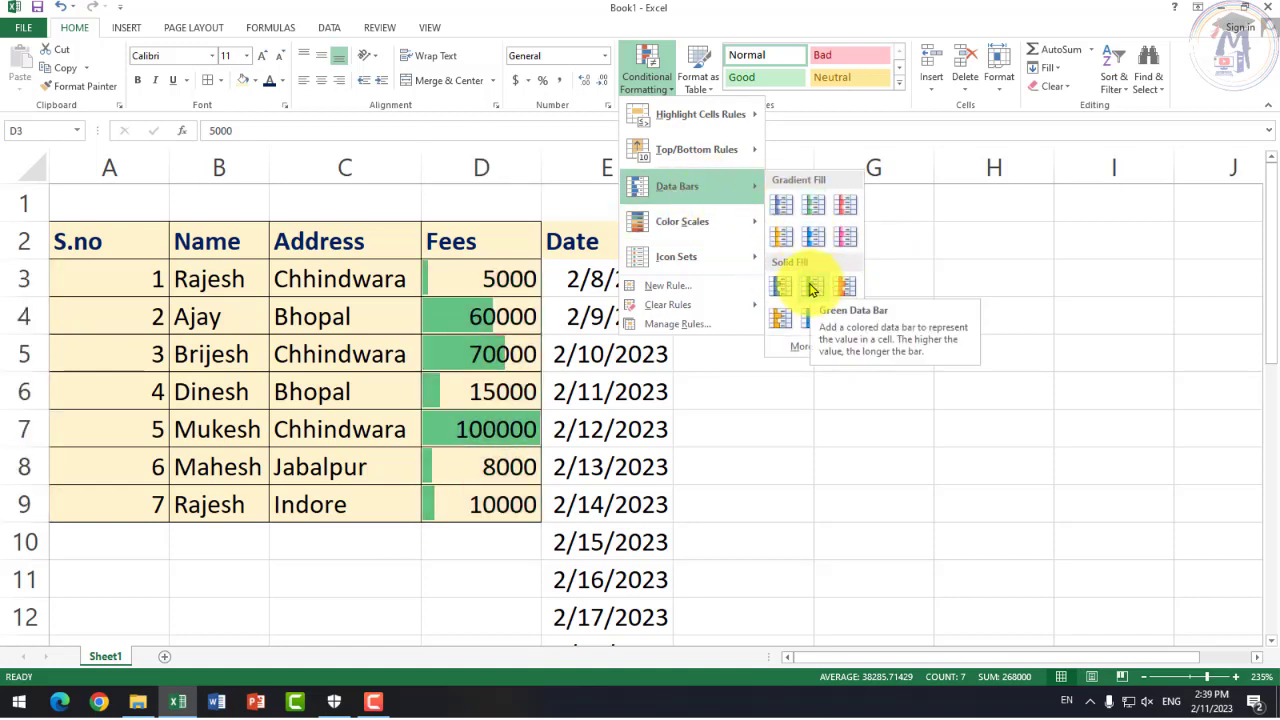
{"action": "left_click", "coordinate": [812, 289]}
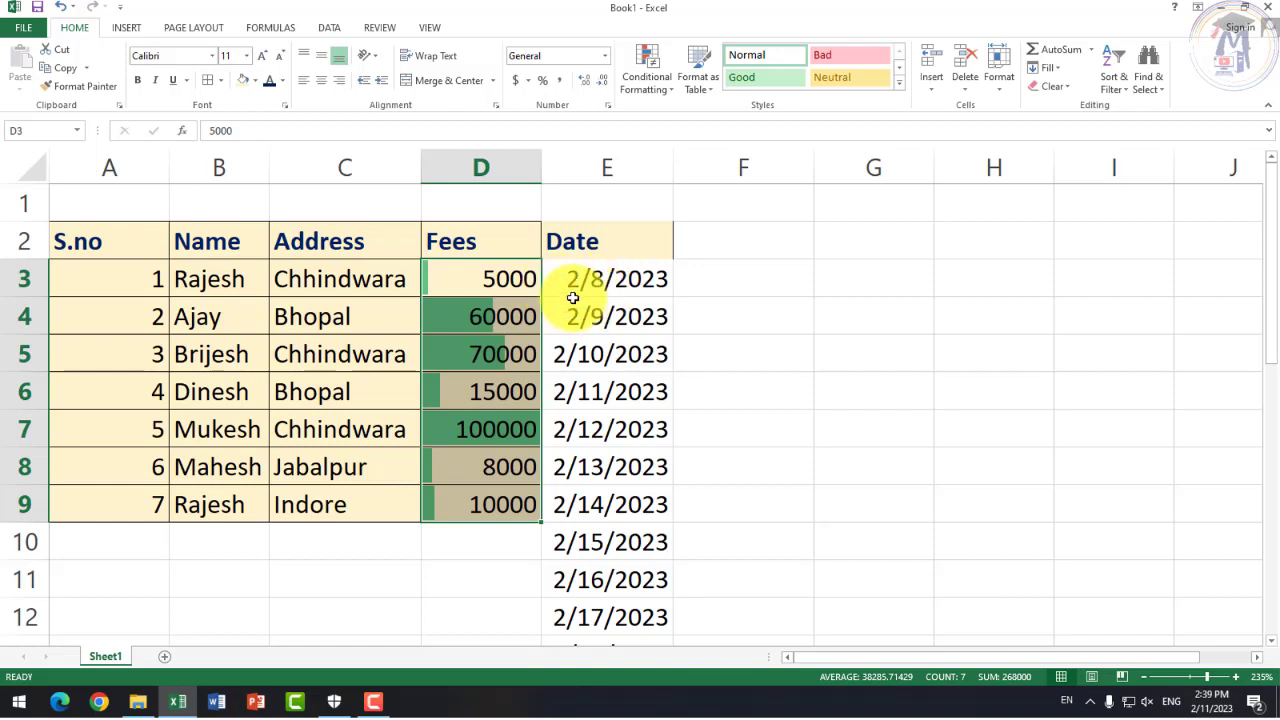
{"action": "left_click", "coordinate": [643, 80]}
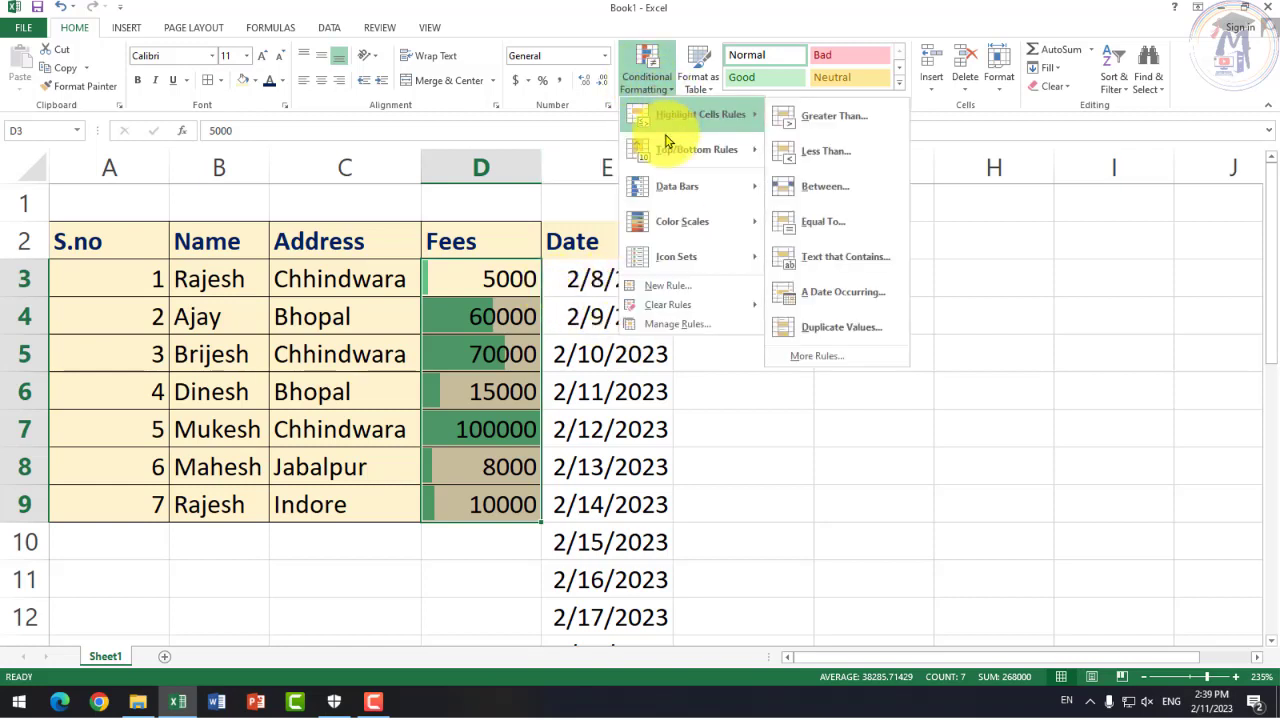
{"action": "left_click", "coordinate": [650, 88]}
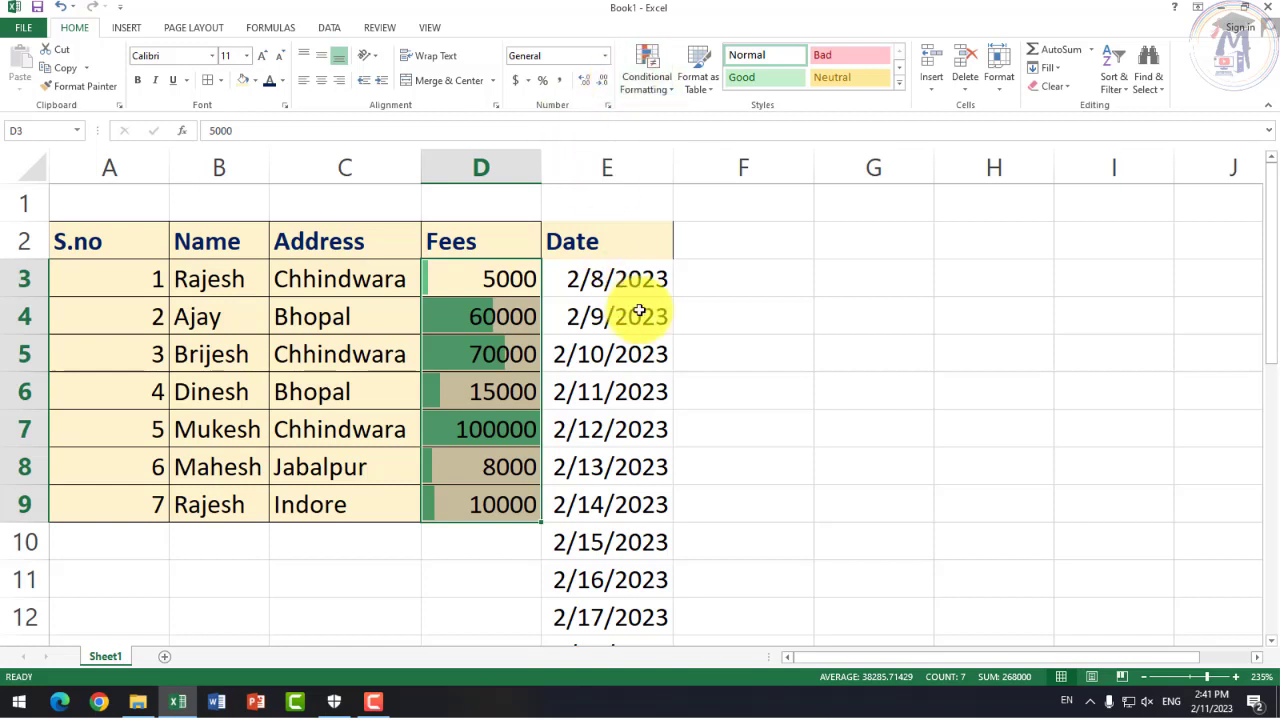
{"action": "left_click", "coordinate": [660, 88]}
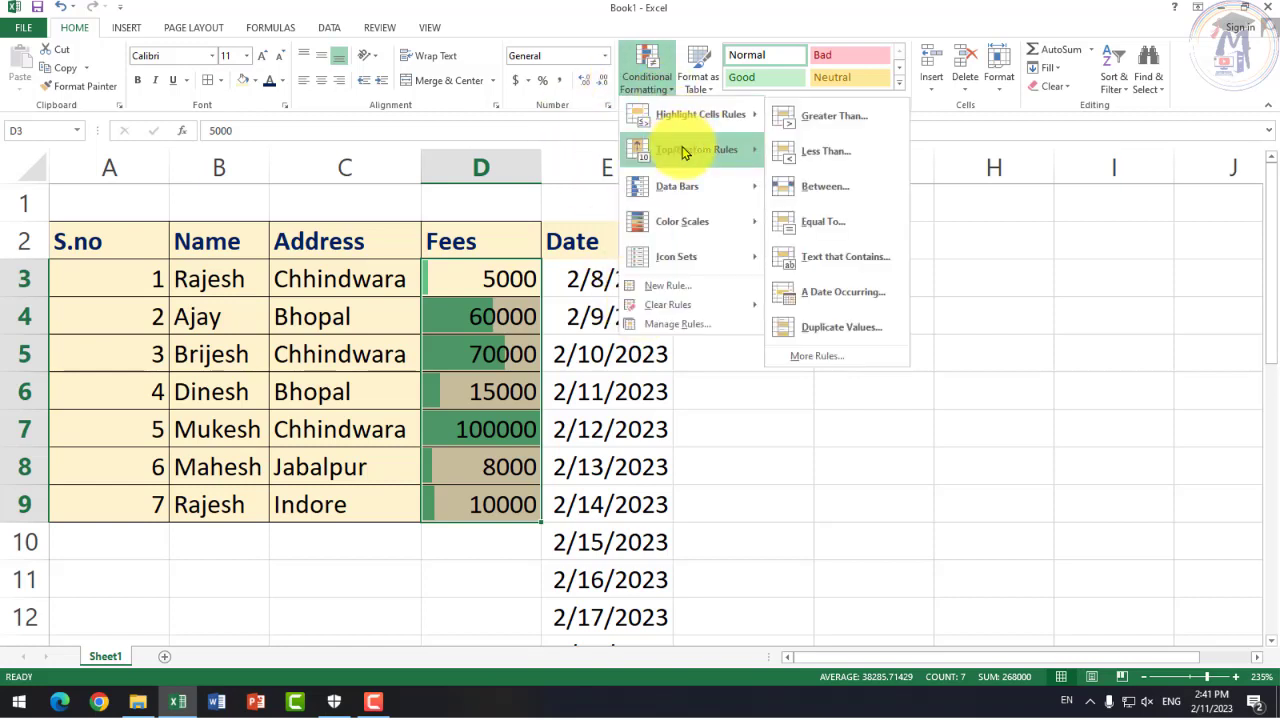
{"action": "mouse_move", "coordinate": [696, 150]}
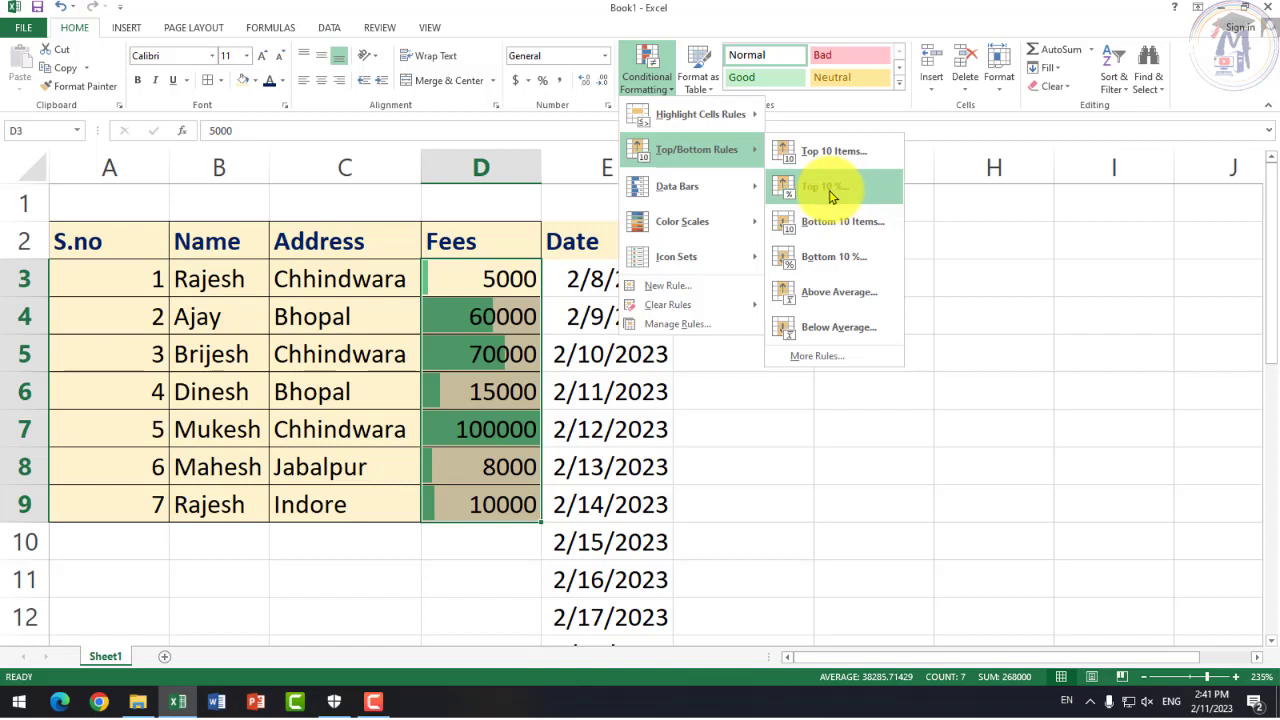
Step: Copy the Fees D3:D9 with their data bars into D10:D16
{"action": "left_click", "coordinate": [371, 357]}
{"action": "left_click_drag", "start_coordinate": [471, 277], "coordinate": [505, 483]}
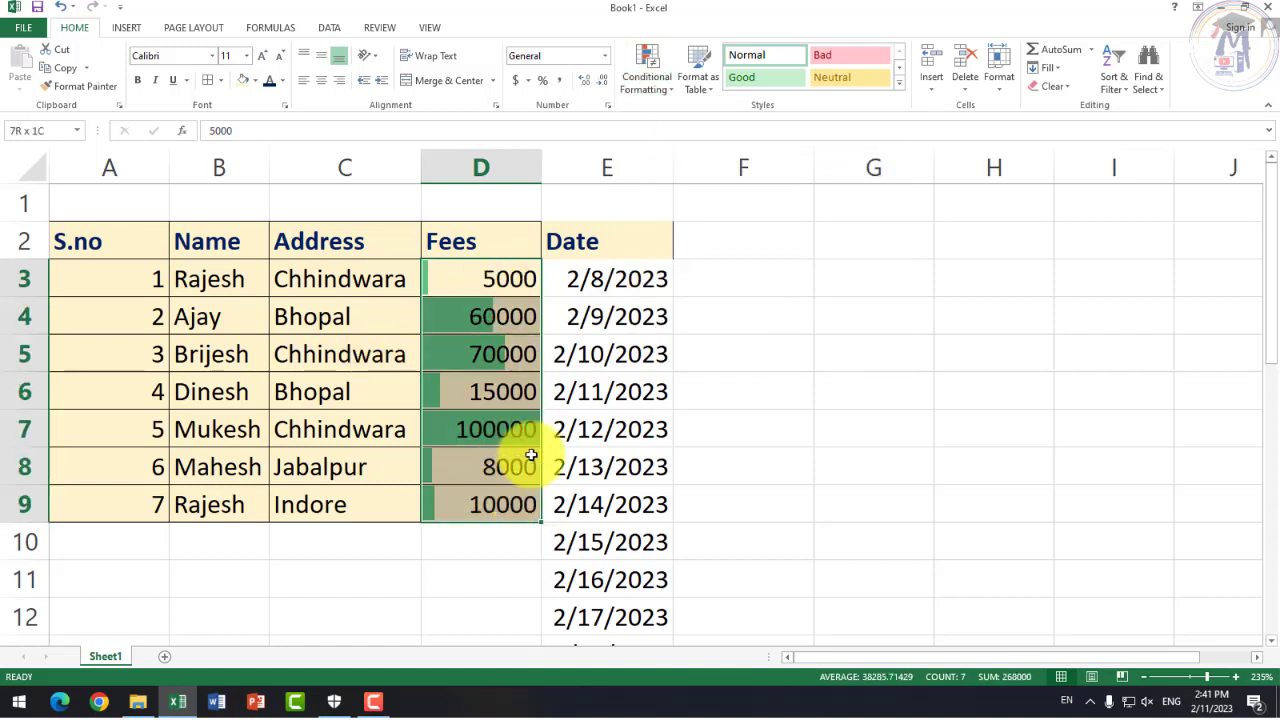
{"action": "left_click", "coordinate": [509, 309]}
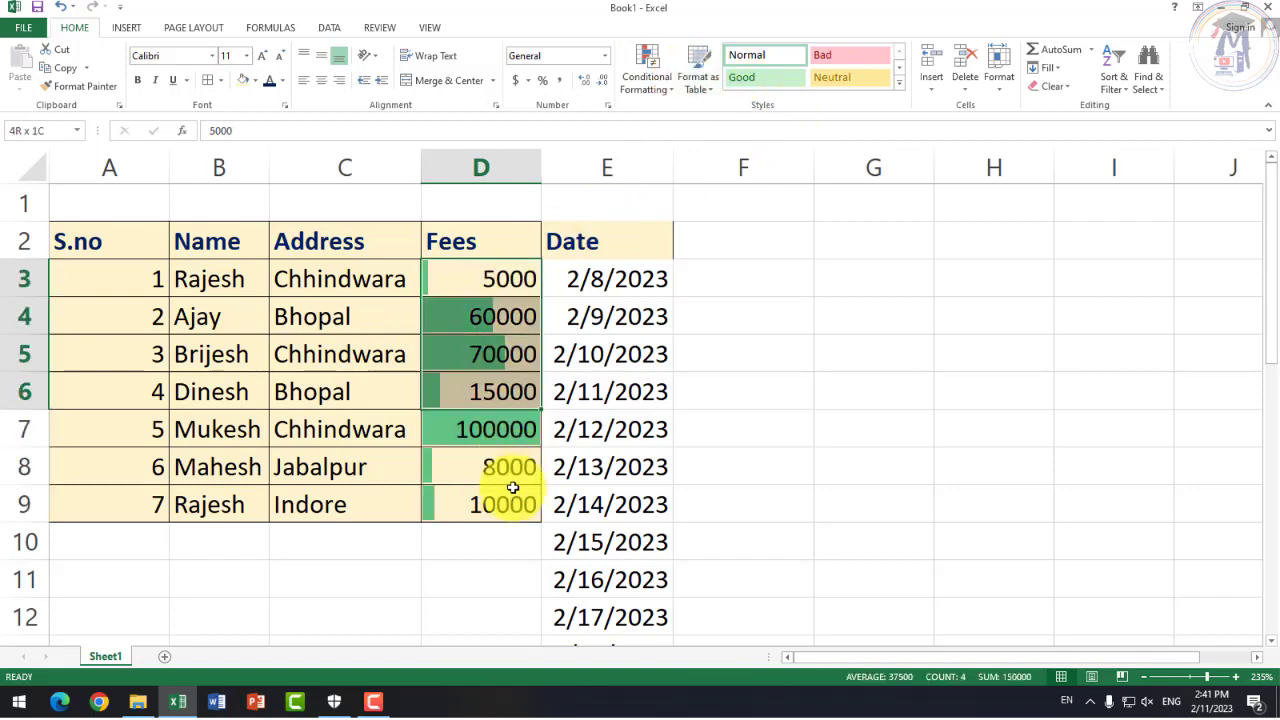
{"action": "left_click_drag", "start_coordinate": [500, 281], "coordinate": [507, 505]}
{"action": "key", "text": "ctrl+c"}
{"action": "left_click", "coordinate": [512, 537]}
{"action": "key", "text": "ctrl+v"}
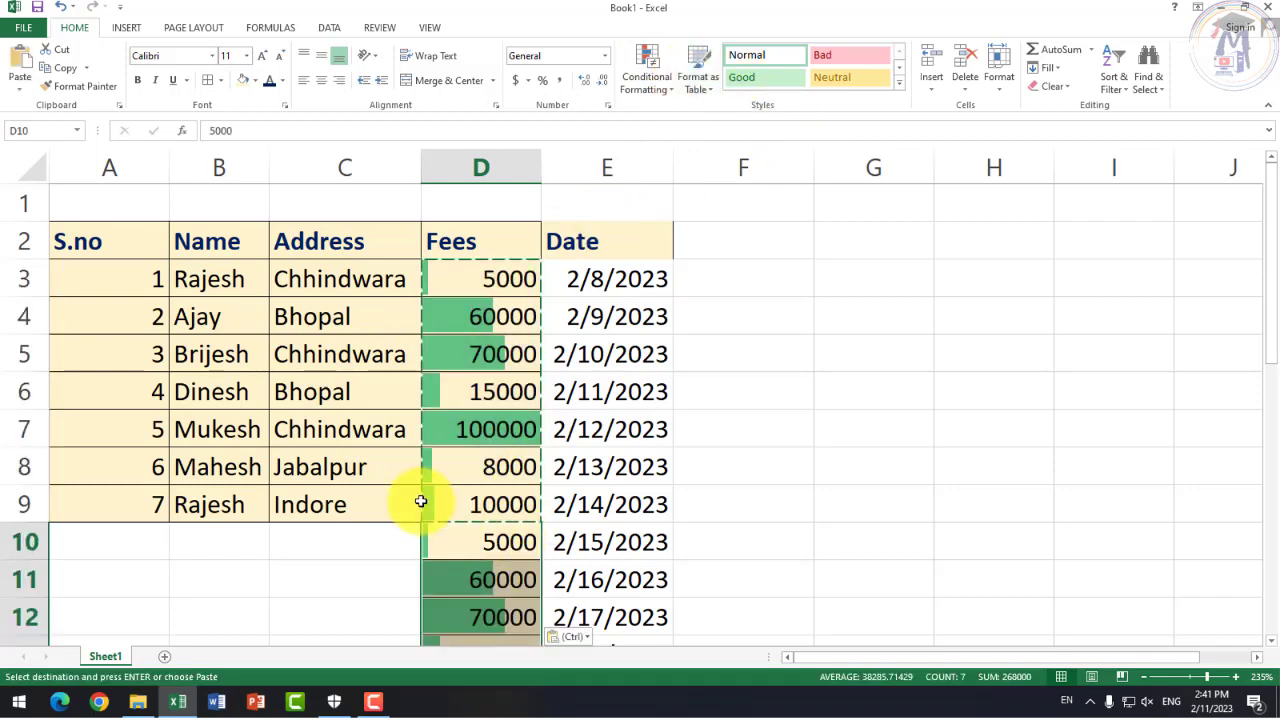
{"action": "scroll", "coordinate": [480, 503], "scroll_direction": "down", "scroll_amount": 4}
{"action": "scroll", "coordinate": [480, 503], "scroll_direction": "up", "scroll_amount": 3}
{"action": "scroll", "coordinate": [480, 488], "scroll_direction": "down", "scroll_amount": 2}
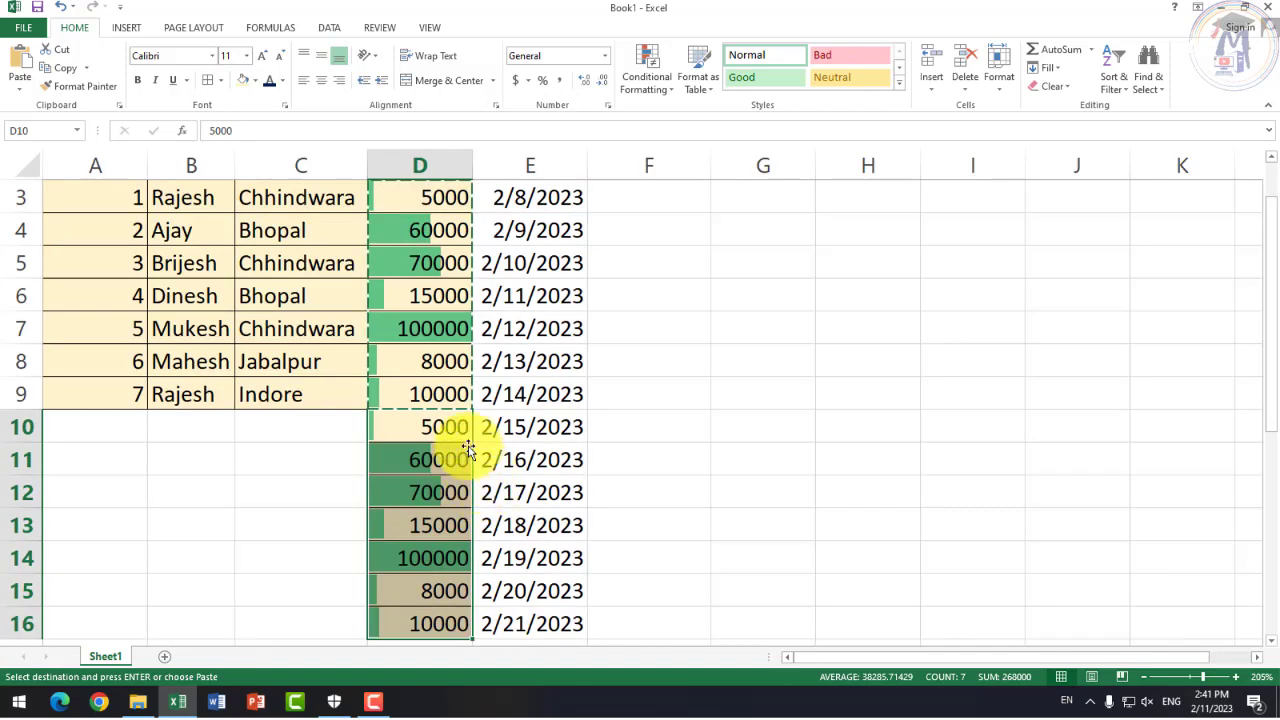
{"action": "scroll", "coordinate": [430, 300], "scroll_direction": "up", "scroll_amount": 1}
Step: Select Fees D3:D16 and preview a Top 10 Items highlight without applying it
{"action": "left_click_drag", "start_coordinate": [438, 272], "coordinate": [425, 388]}
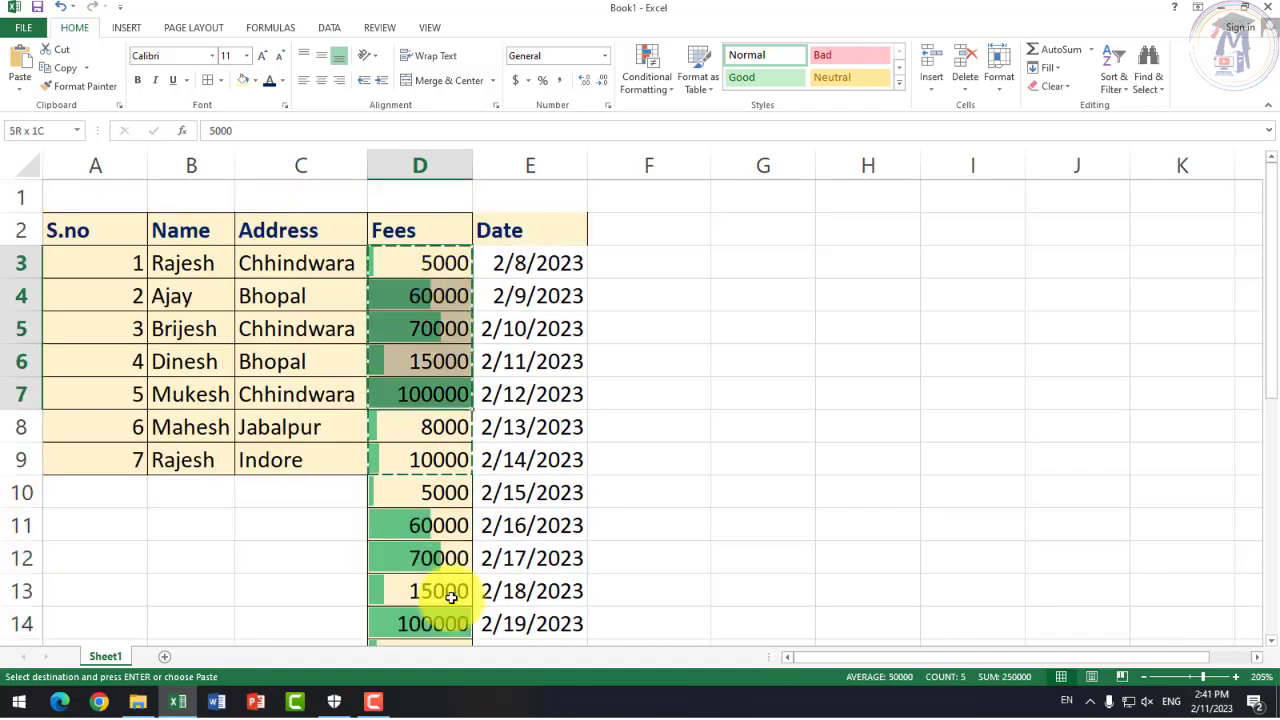
{"action": "scroll", "coordinate": [440, 420], "scroll_direction": "up", "scroll_amount": 2}
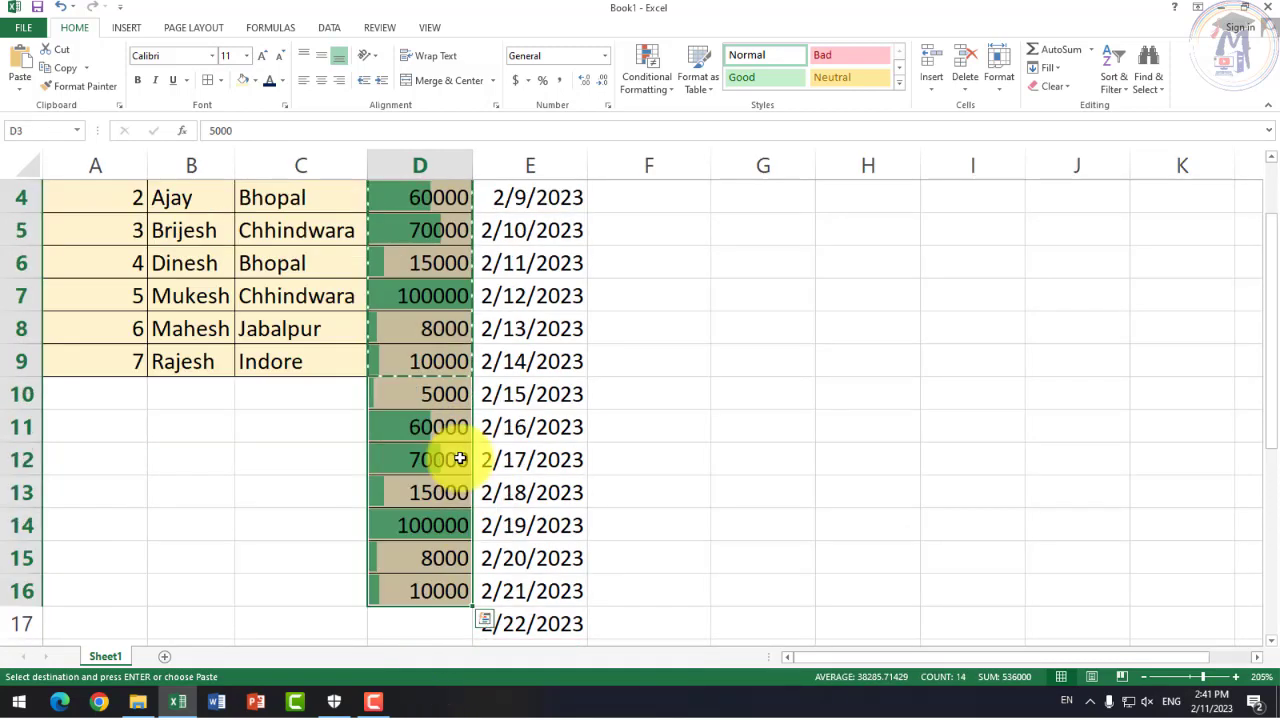
{"action": "scroll", "coordinate": [480, 430], "scroll_direction": "up", "scroll_amount": 1}
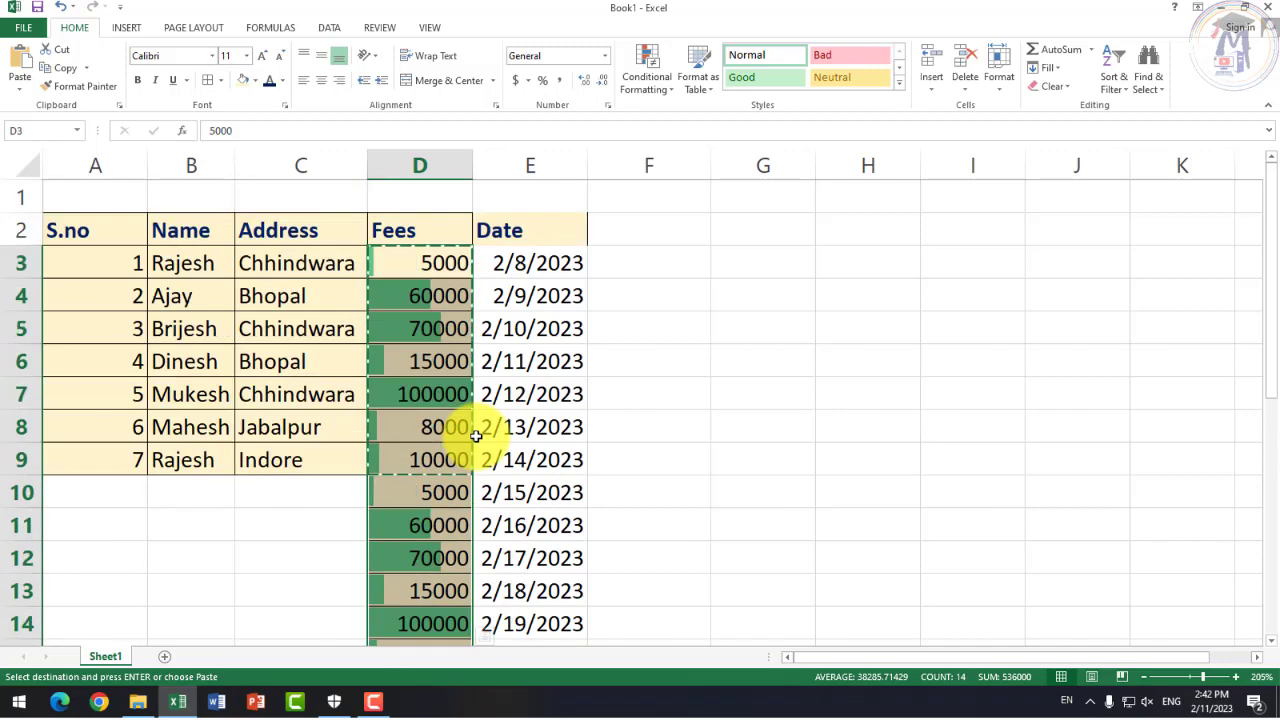
{"action": "left_click", "coordinate": [660, 84]}
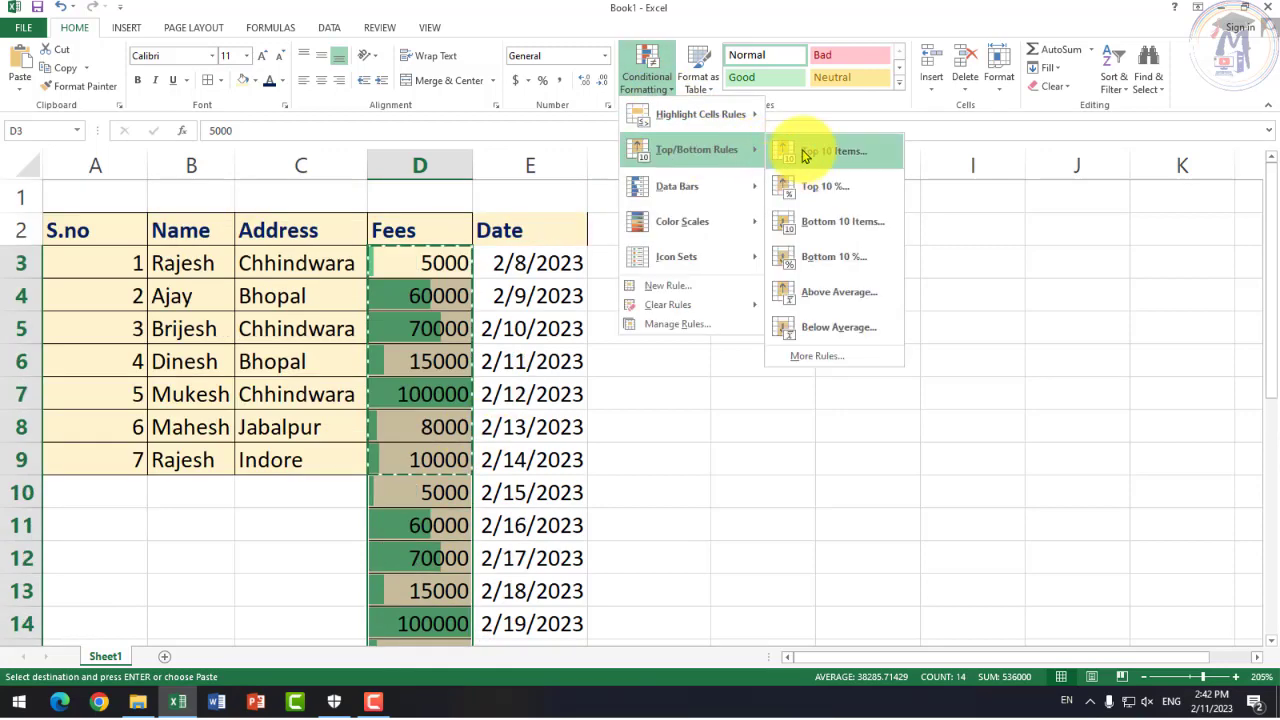
{"action": "left_click", "coordinate": [806, 153]}
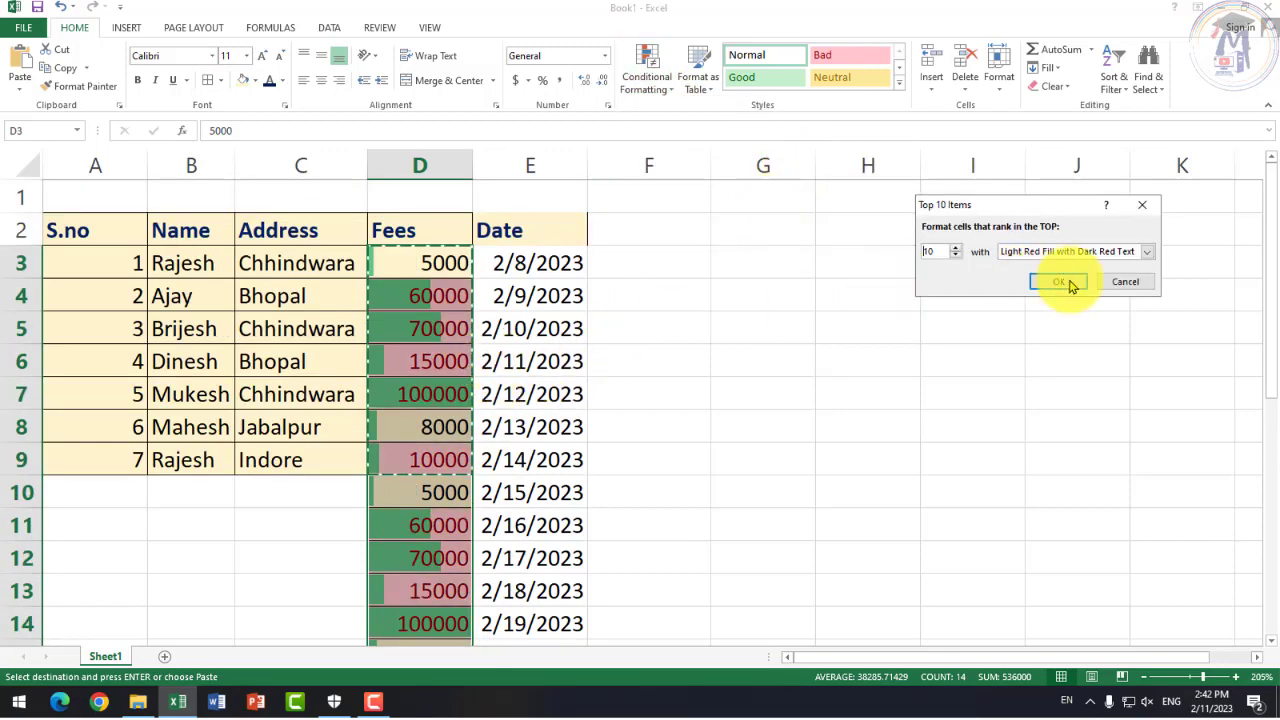
{"action": "left_click", "coordinate": [1110, 281]}
Step: Clear the conditional formatting rules and all formats from the selected Fees cells
{"action": "left_click", "coordinate": [660, 88]}
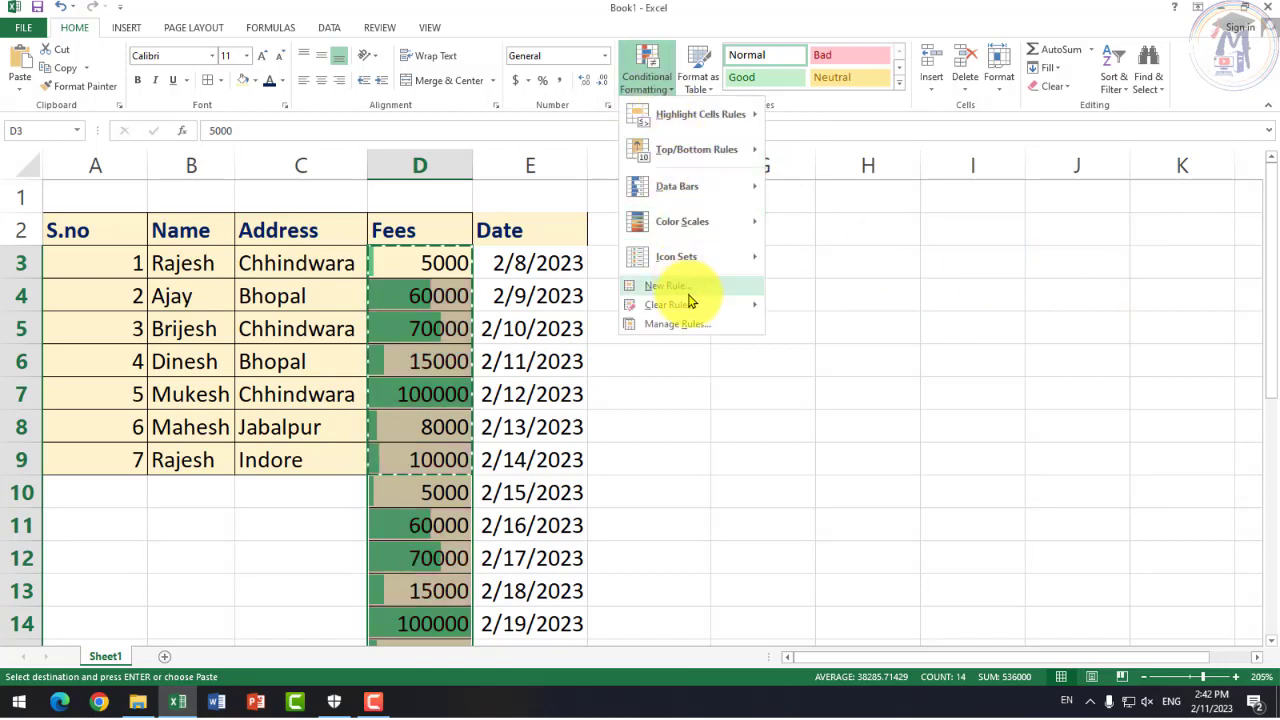
{"action": "left_click", "coordinate": [810, 304]}
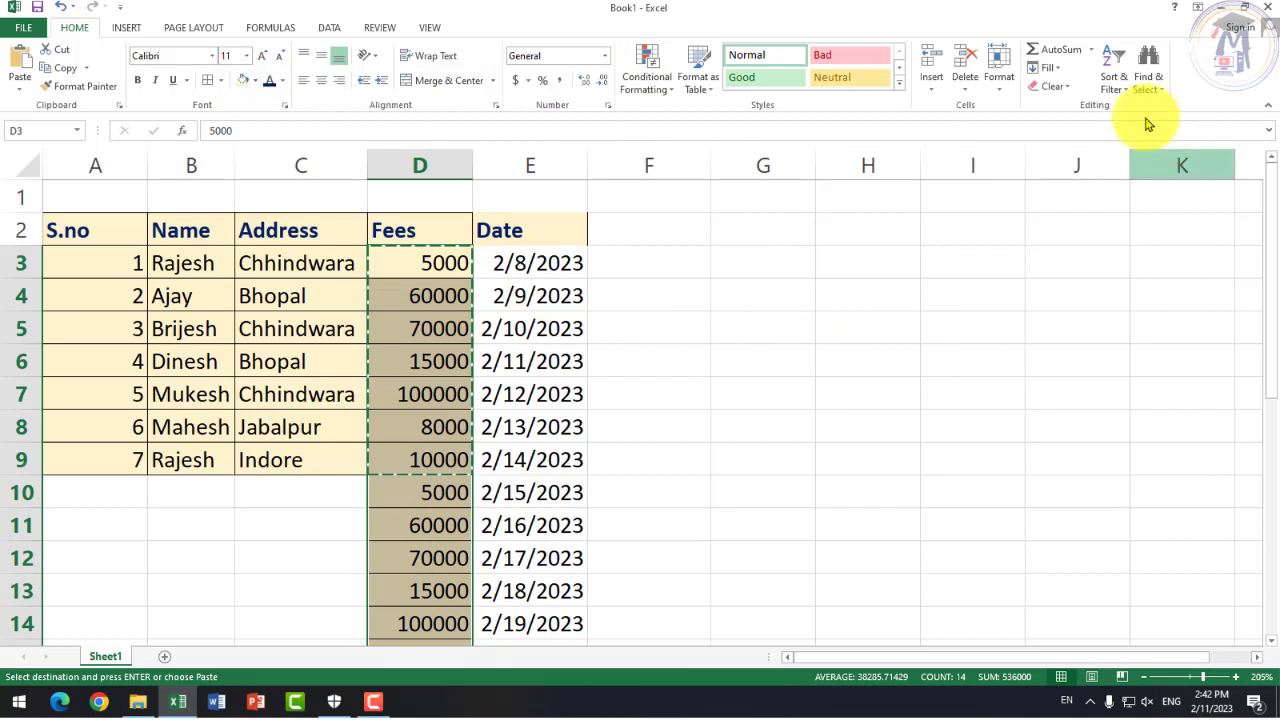
{"action": "left_click", "coordinate": [1052, 86]}
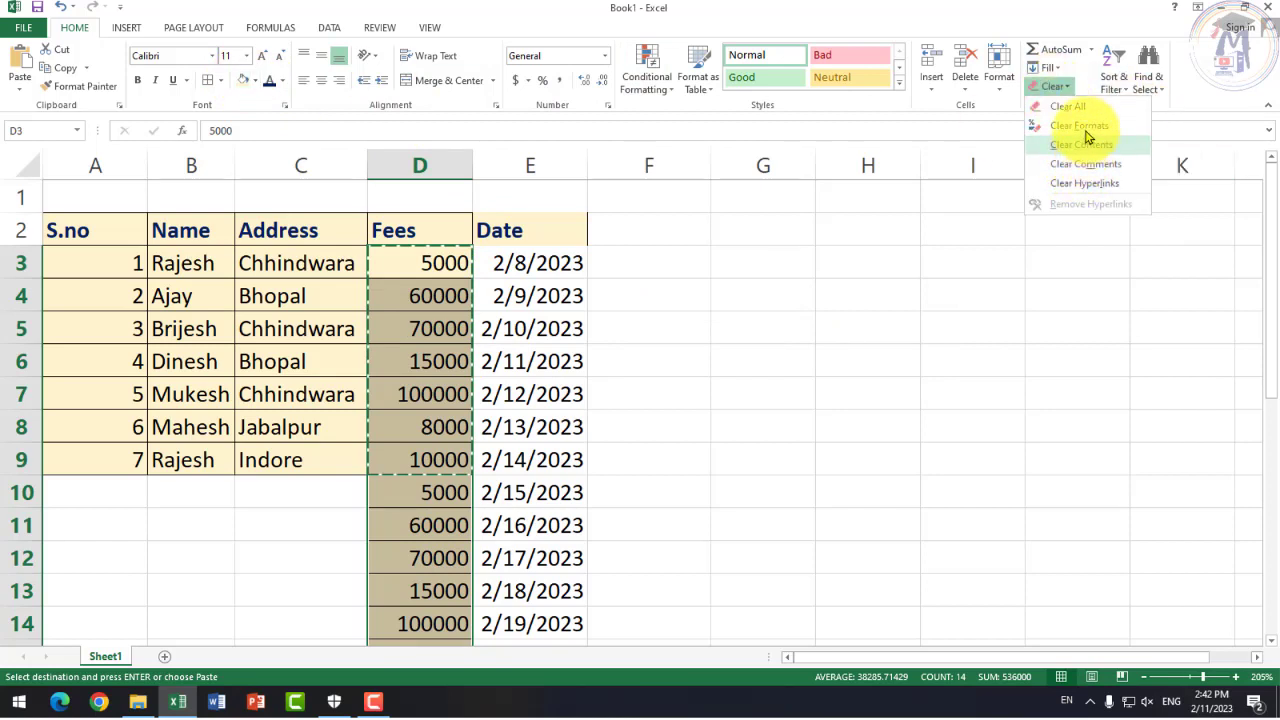
{"action": "left_click", "coordinate": [1082, 127]}
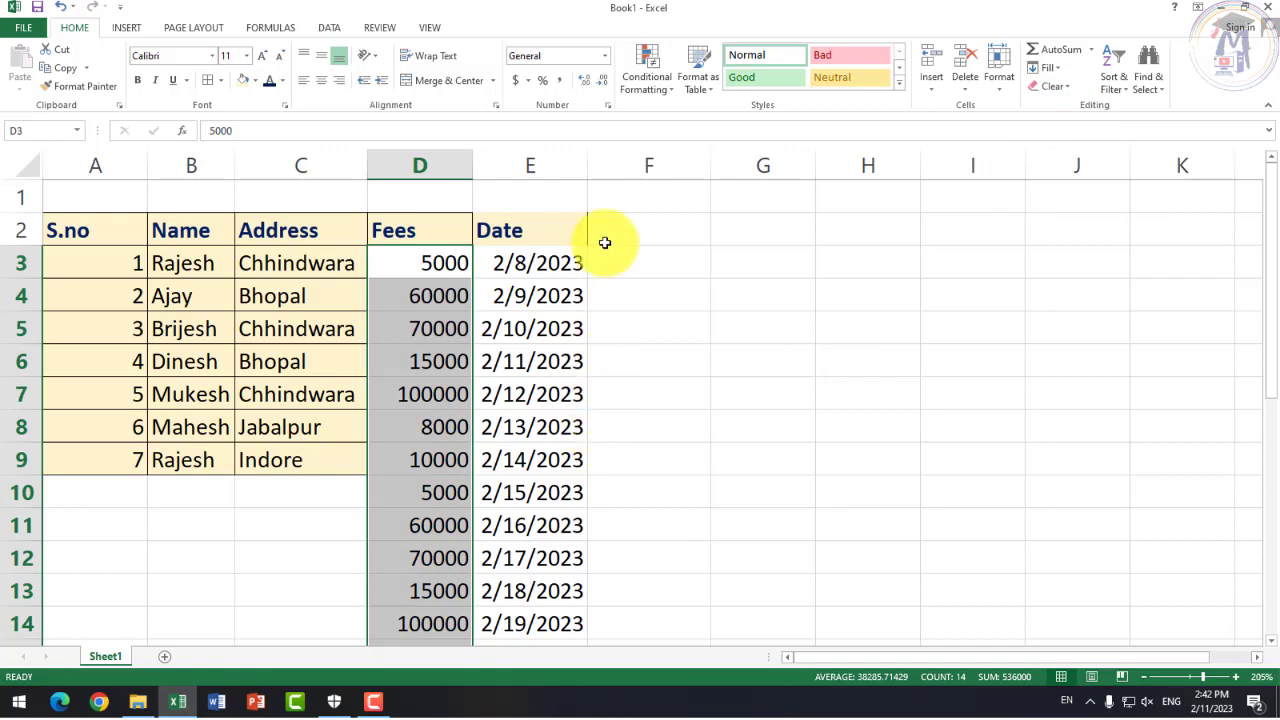
Step: Apply a Top 10 Items highlight to Fees D3:D16, then clear the rules again
{"action": "left_click", "coordinate": [690, 80]}
{"action": "left_click", "coordinate": [650, 80]}
{"action": "mouse_move", "coordinate": [697, 150]}
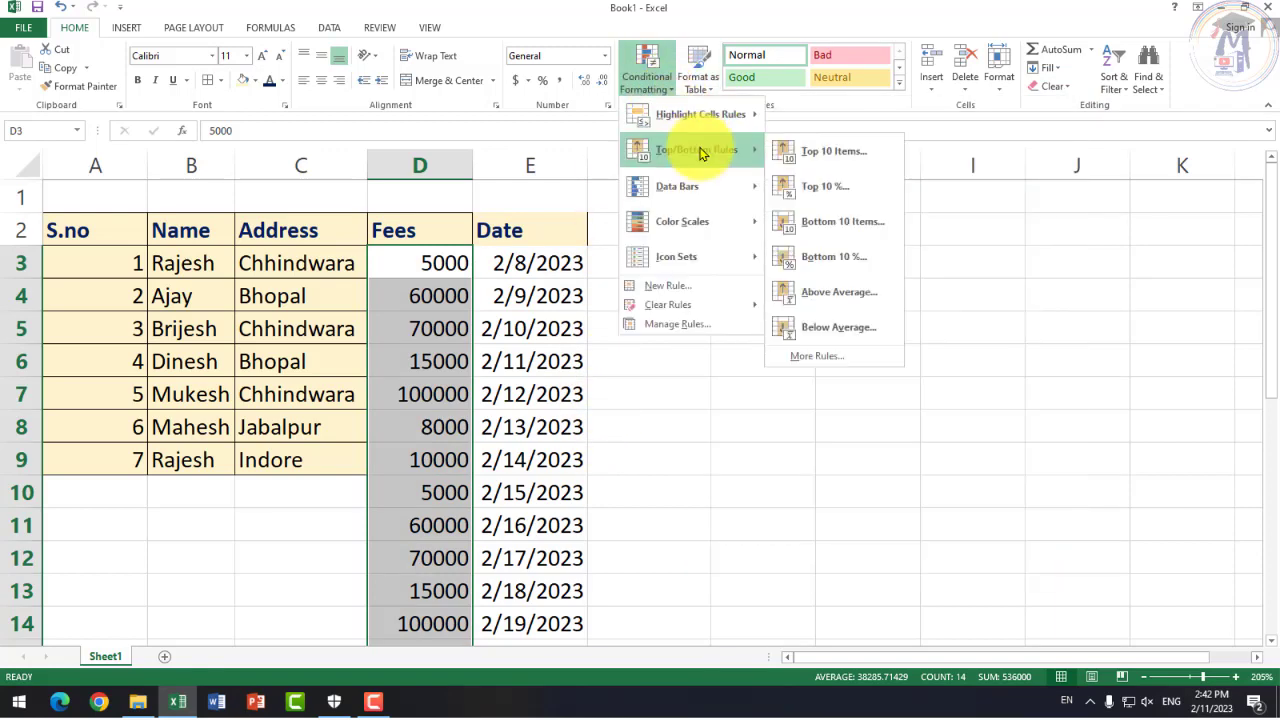
{"action": "left_click", "coordinate": [822, 158]}
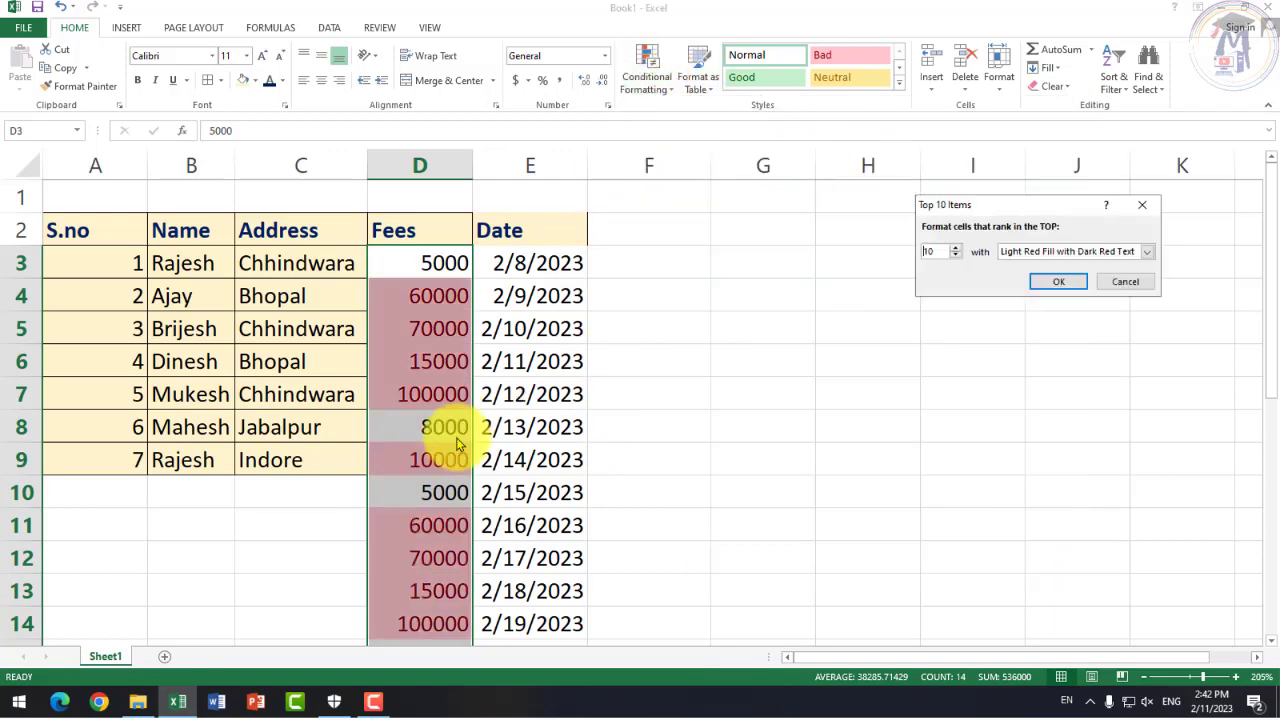
{"action": "left_click", "coordinate": [1062, 283]}
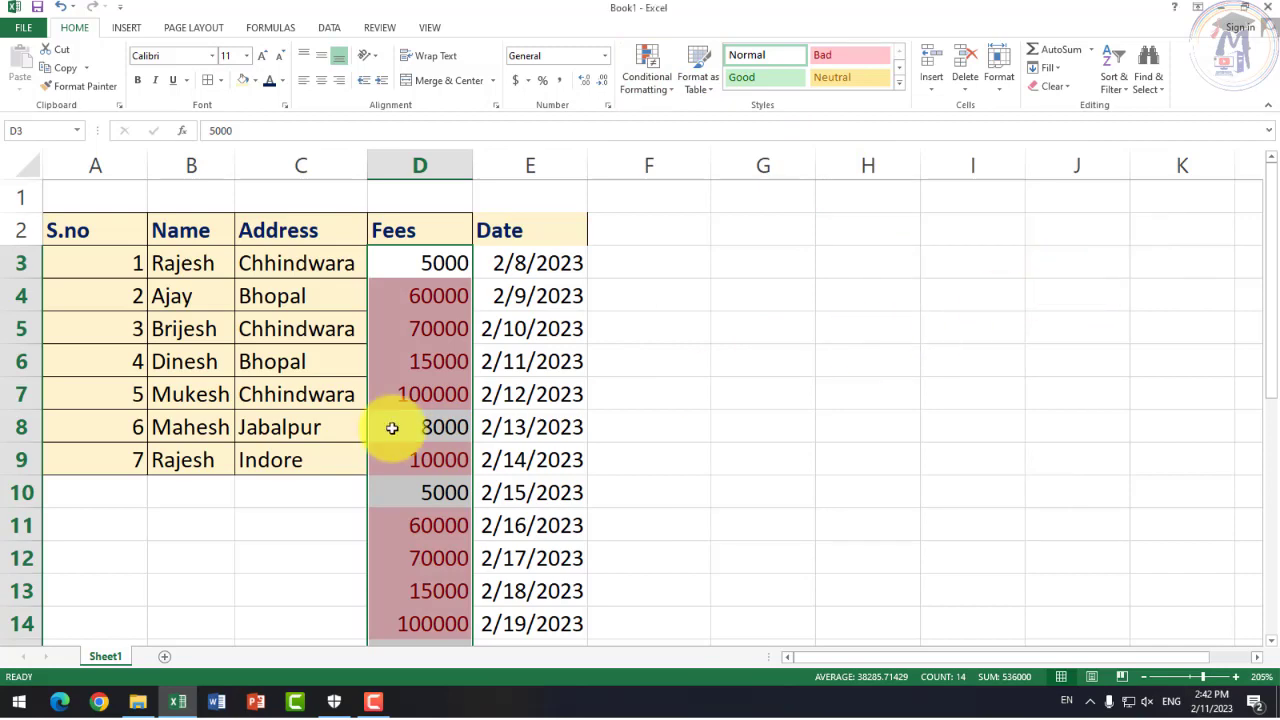
{"action": "scroll", "coordinate": [428, 443], "scroll_direction": "down", "scroll_amount": 2}
{"action": "scroll", "coordinate": [435, 450], "scroll_direction": "up", "scroll_amount": 2}
{"action": "scroll", "coordinate": [435, 450], "scroll_direction": "down", "scroll_amount": 1}
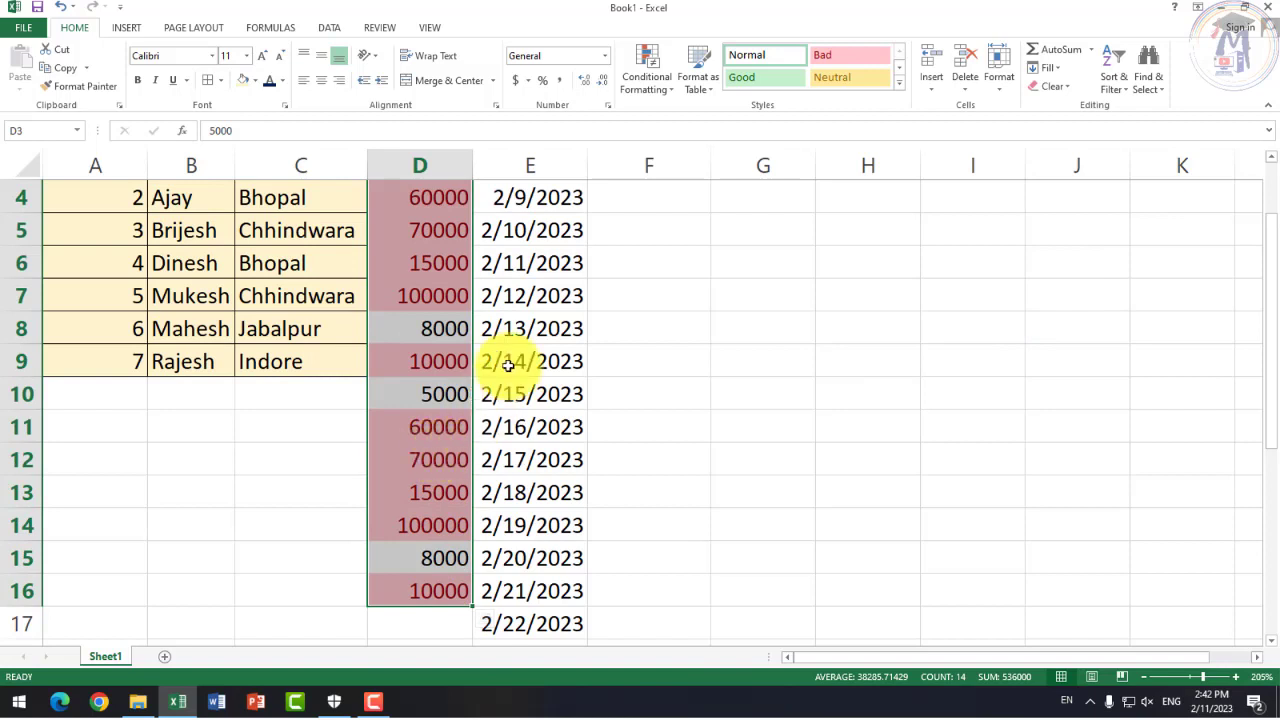
{"action": "left_click", "coordinate": [657, 88]}
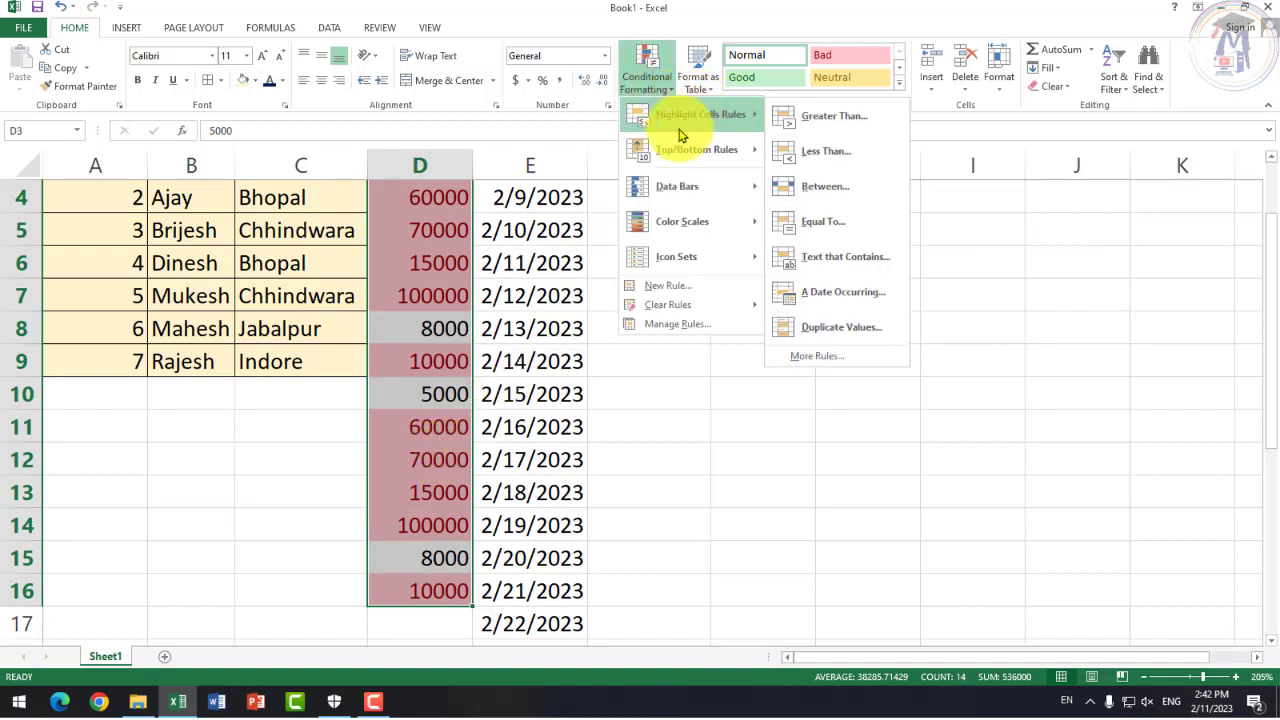
{"action": "left_click", "coordinate": [800, 306]}
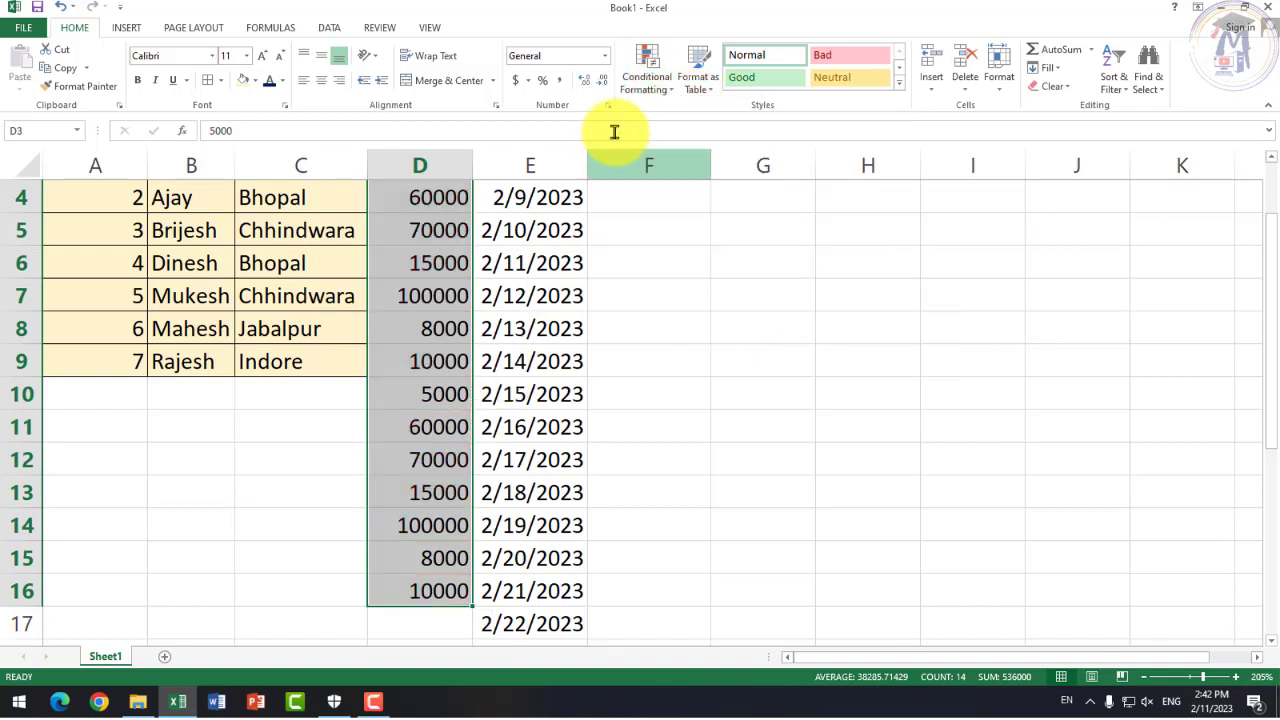
Step: Preview a Top 10 % highlight raised to 42 percent, then cancel it
{"action": "left_click", "coordinate": [648, 80]}
{"action": "mouse_move", "coordinate": [700, 114]}
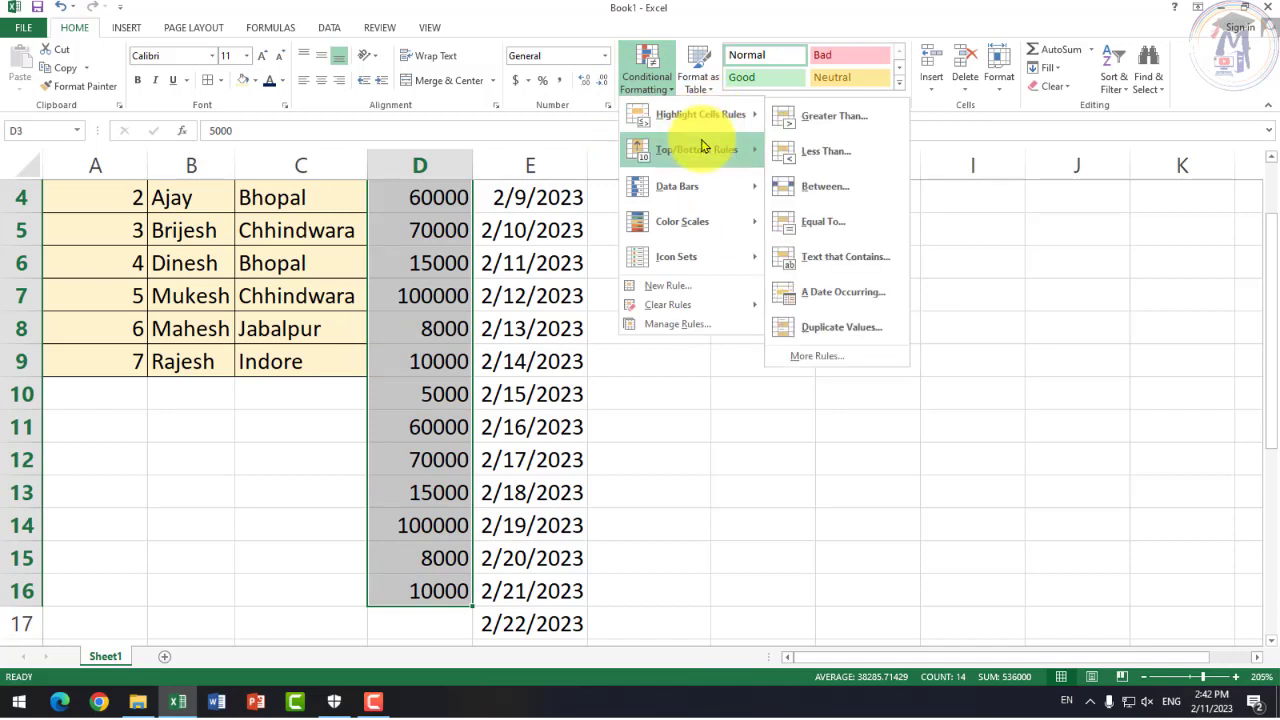
{"action": "mouse_move", "coordinate": [696, 149]}
{"action": "left_click", "coordinate": [822, 190]}
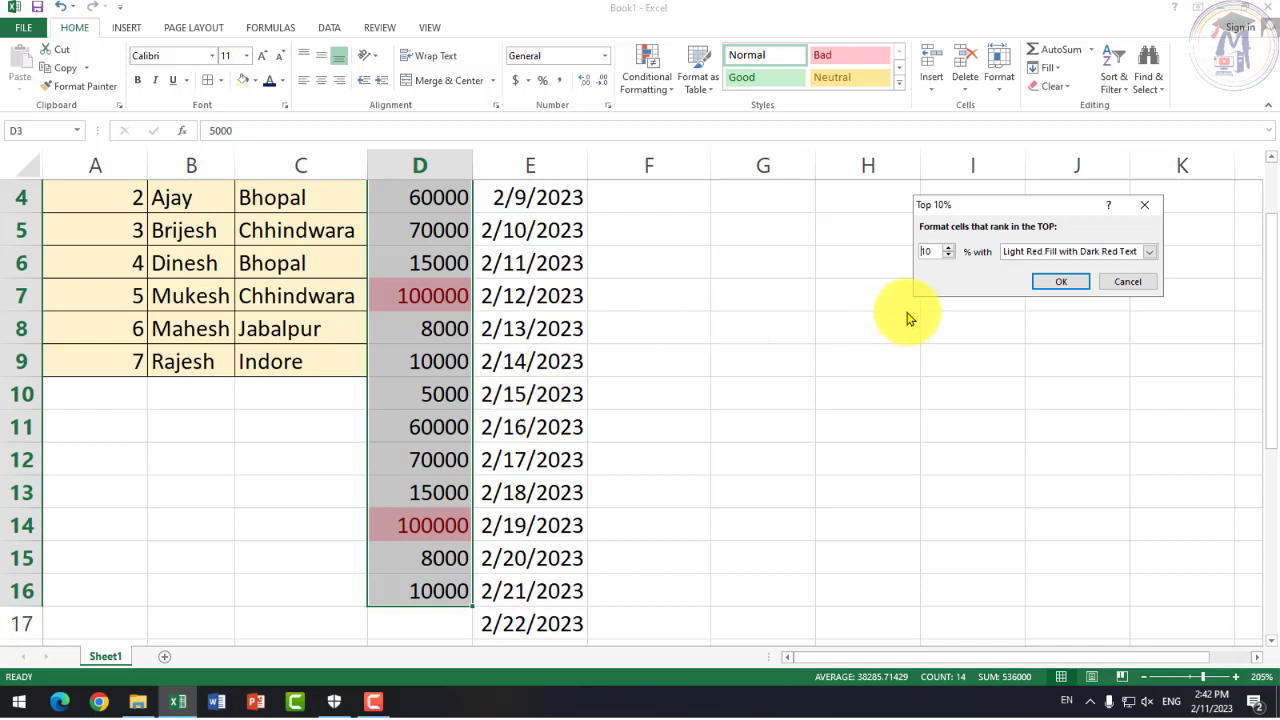
{"action": "left_click", "coordinate": [949, 249]}
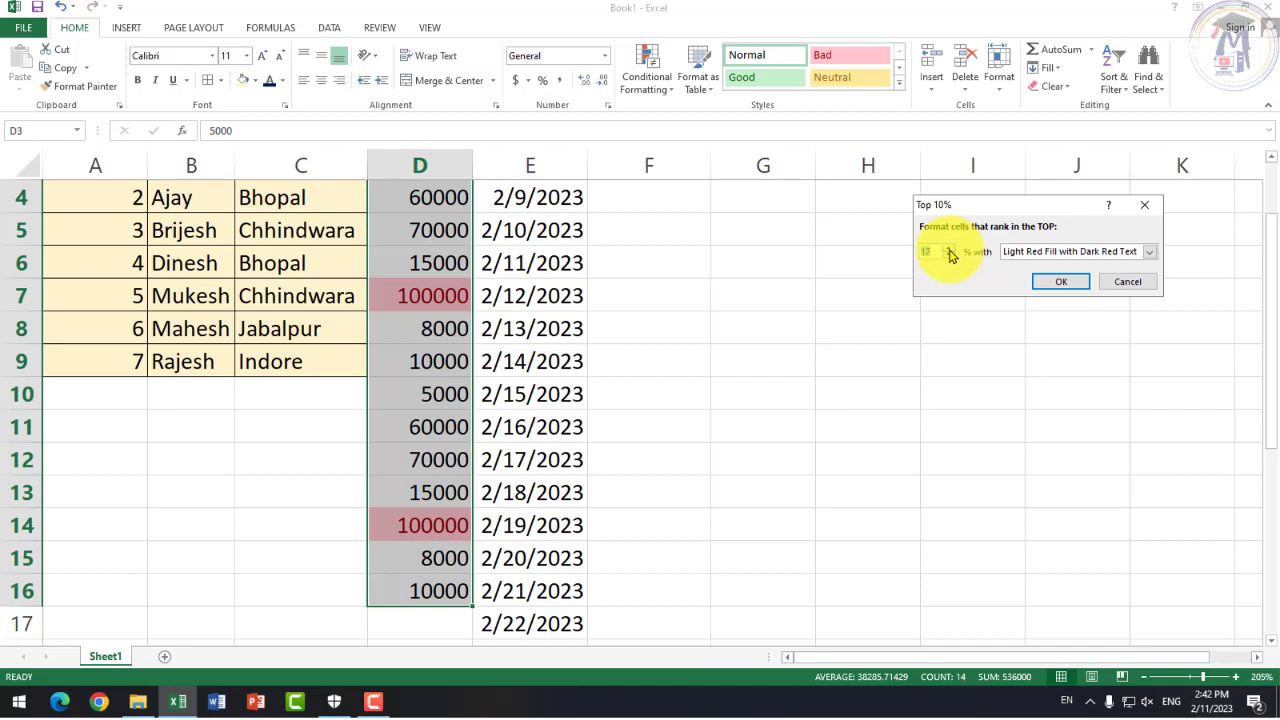
{"action": "left_click", "coordinate": [950, 250]}
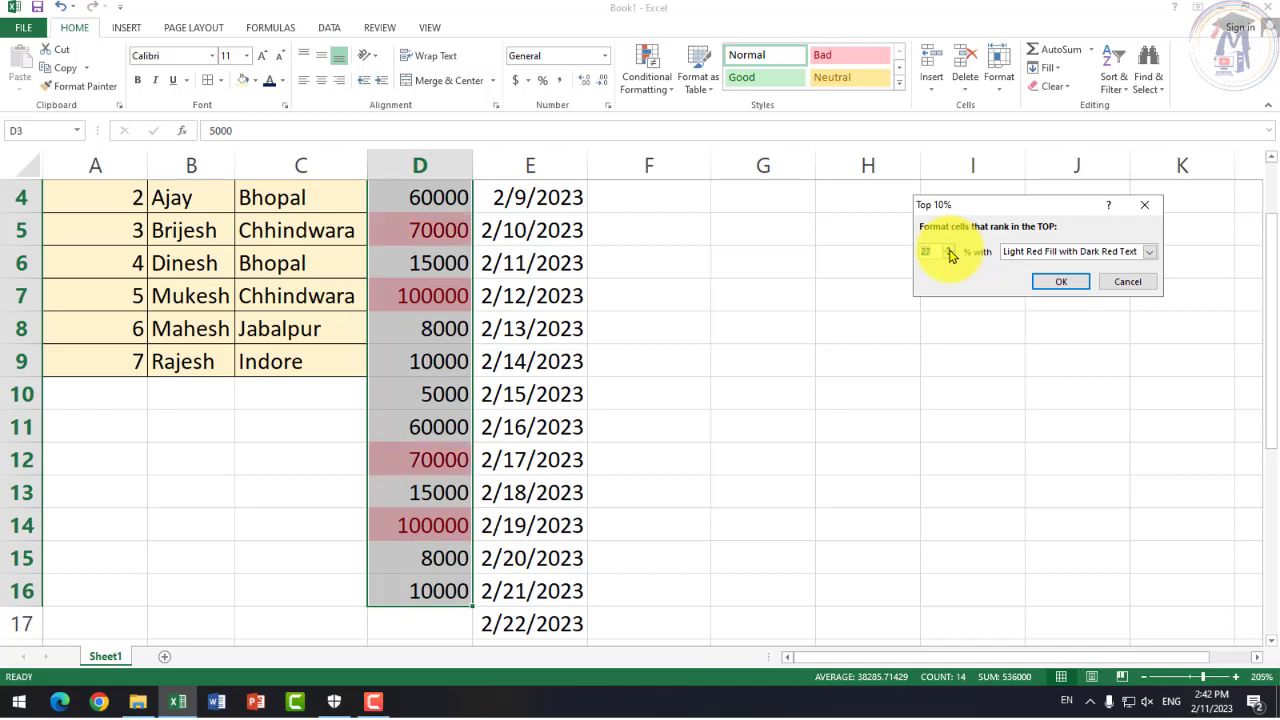
{"action": "left_click", "coordinate": [950, 251]}
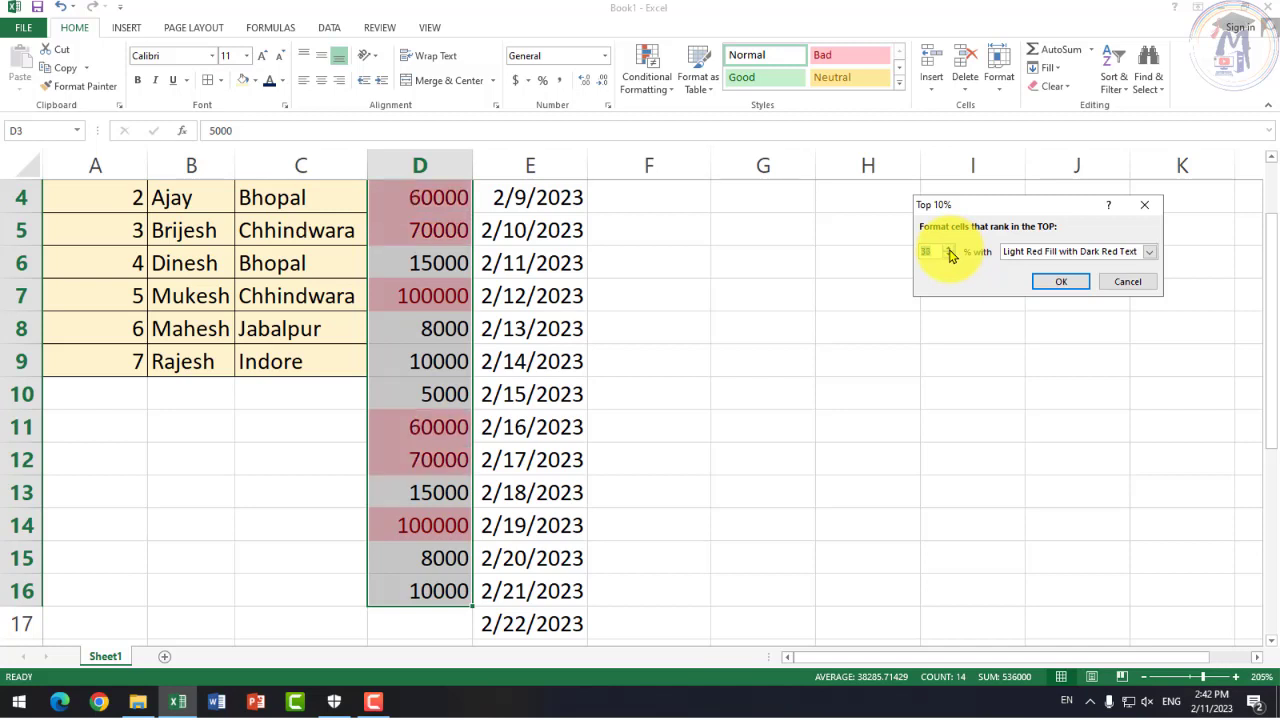
{"action": "left_click", "coordinate": [950, 251]}
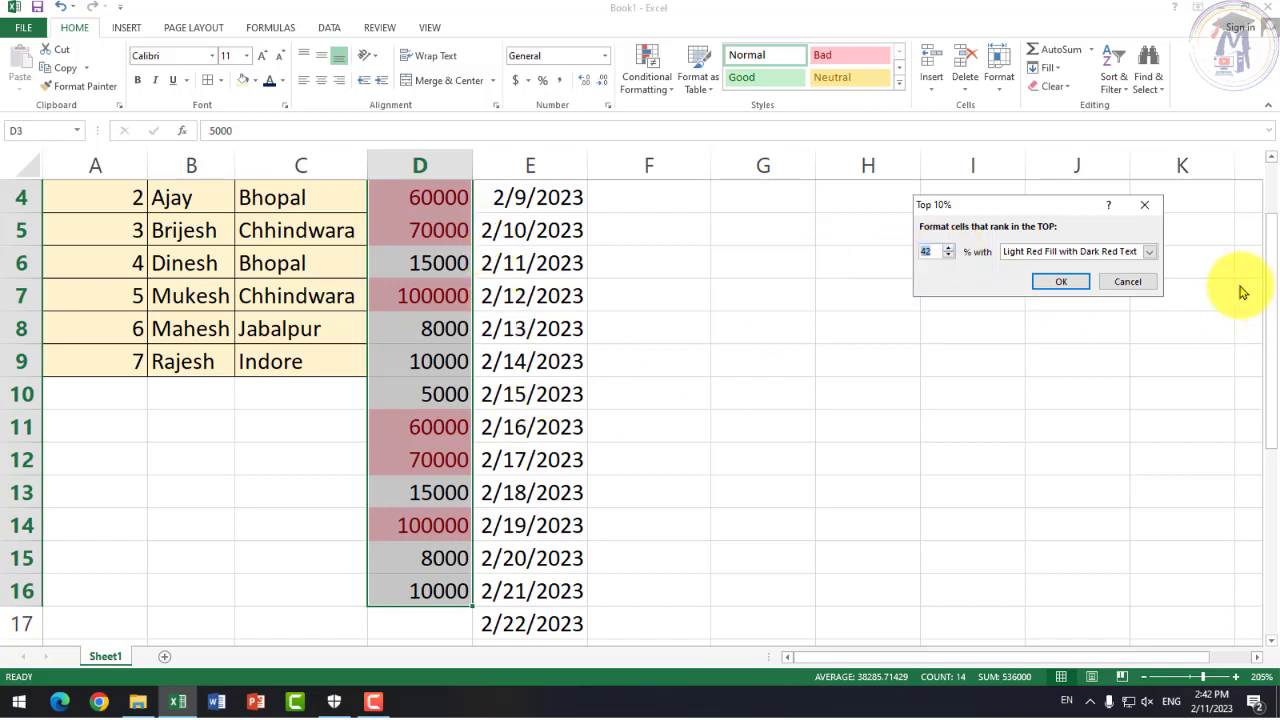
{"action": "left_click", "coordinate": [1127, 281]}
{"action": "left_click", "coordinate": [646, 62]}
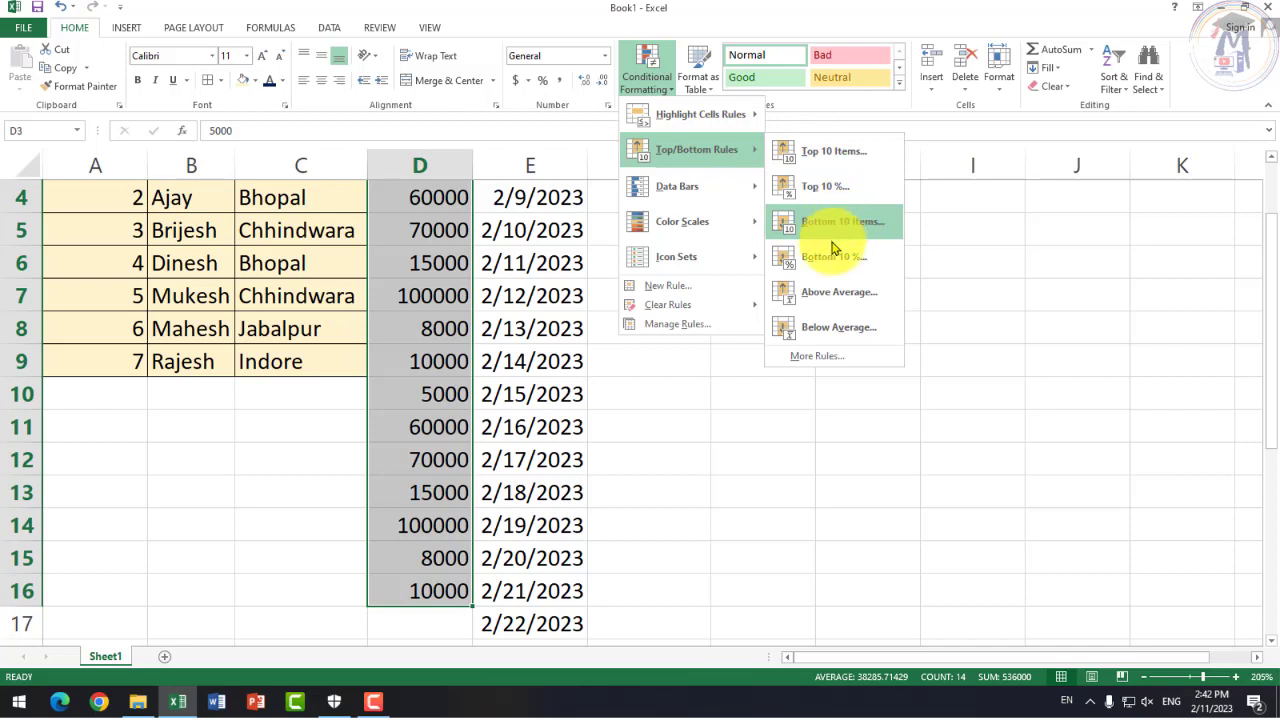
{"action": "mouse_move", "coordinate": [696, 149]}
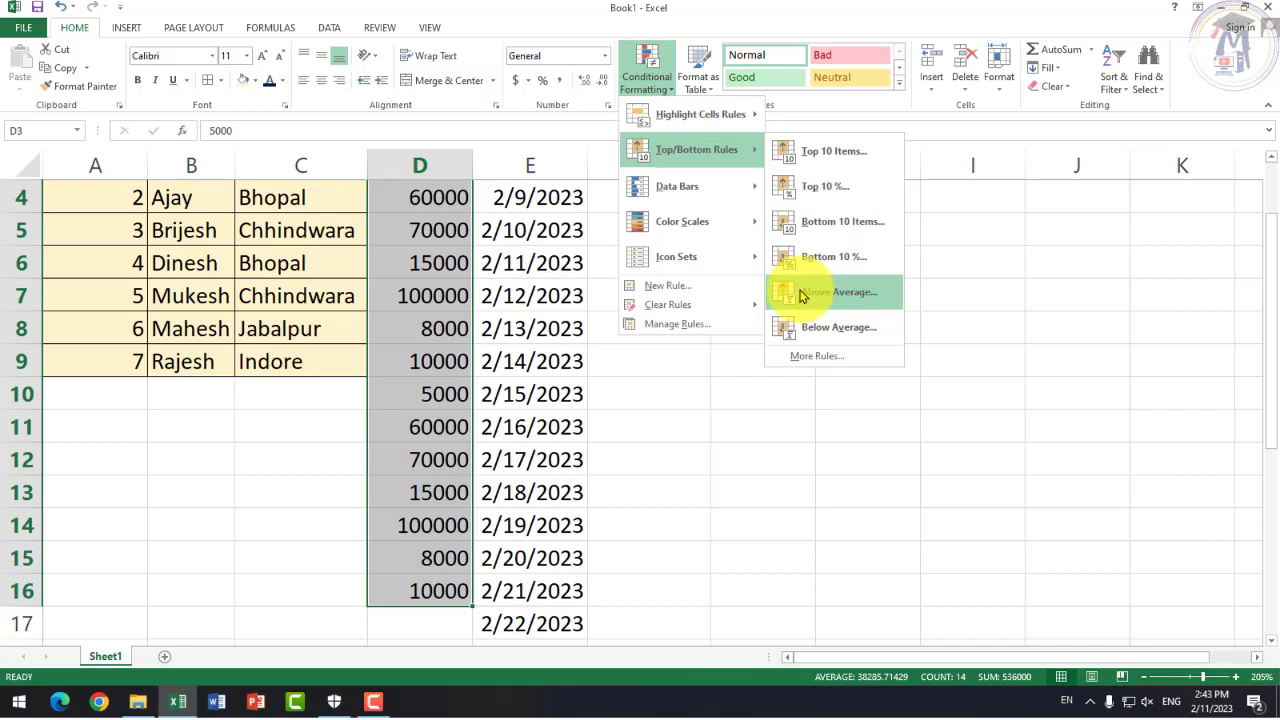
Step: Preview Above Average highlighting on the Fees column, then cancel it without applying
{"action": "left_click", "coordinate": [860, 291]}
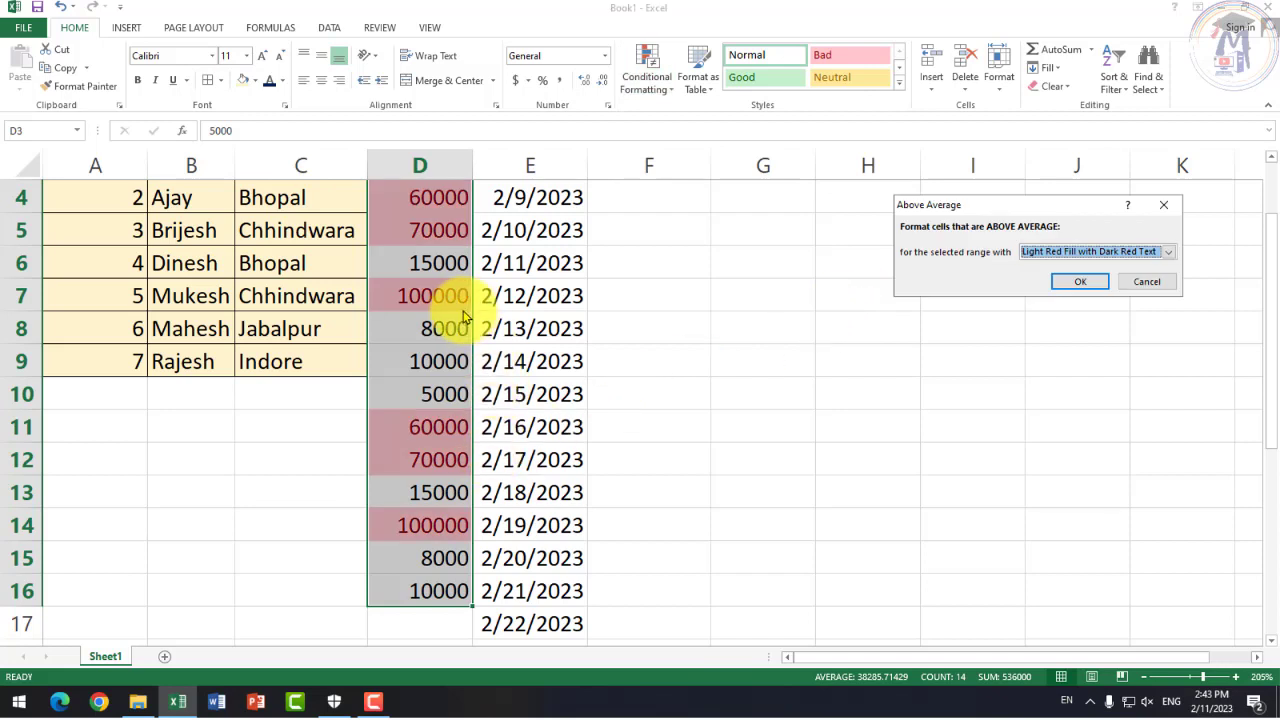
{"action": "left_click", "coordinate": [1147, 281]}
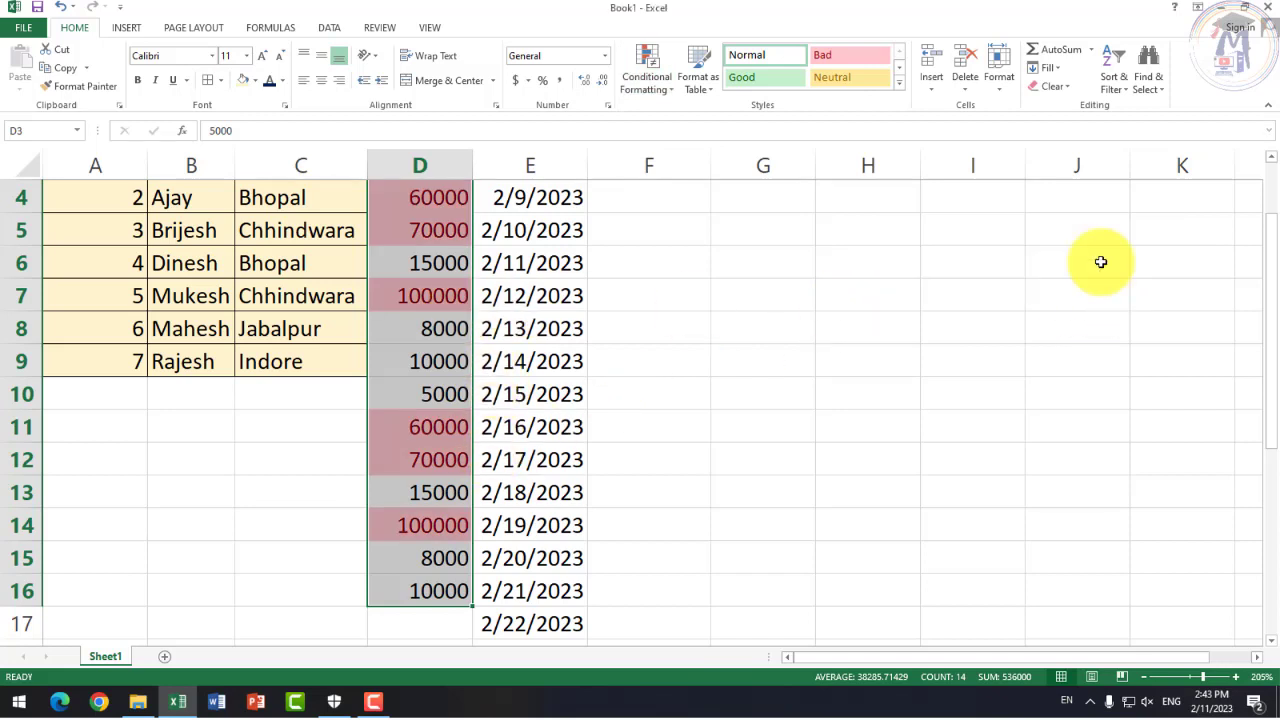
{"action": "left_click", "coordinate": [667, 97]}
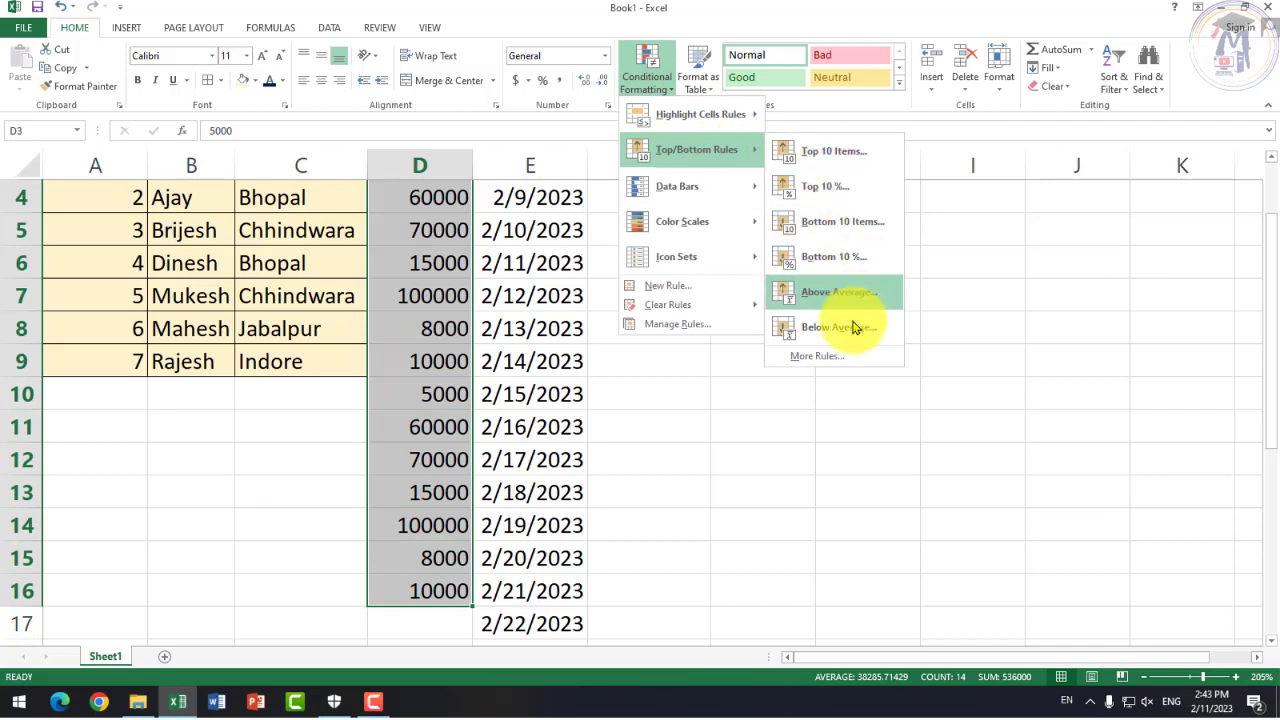
Step: Preview Below Average highlighting on Fees, cancel it, and bring up Highlight Cells Rules
{"action": "left_click", "coordinate": [828, 336]}
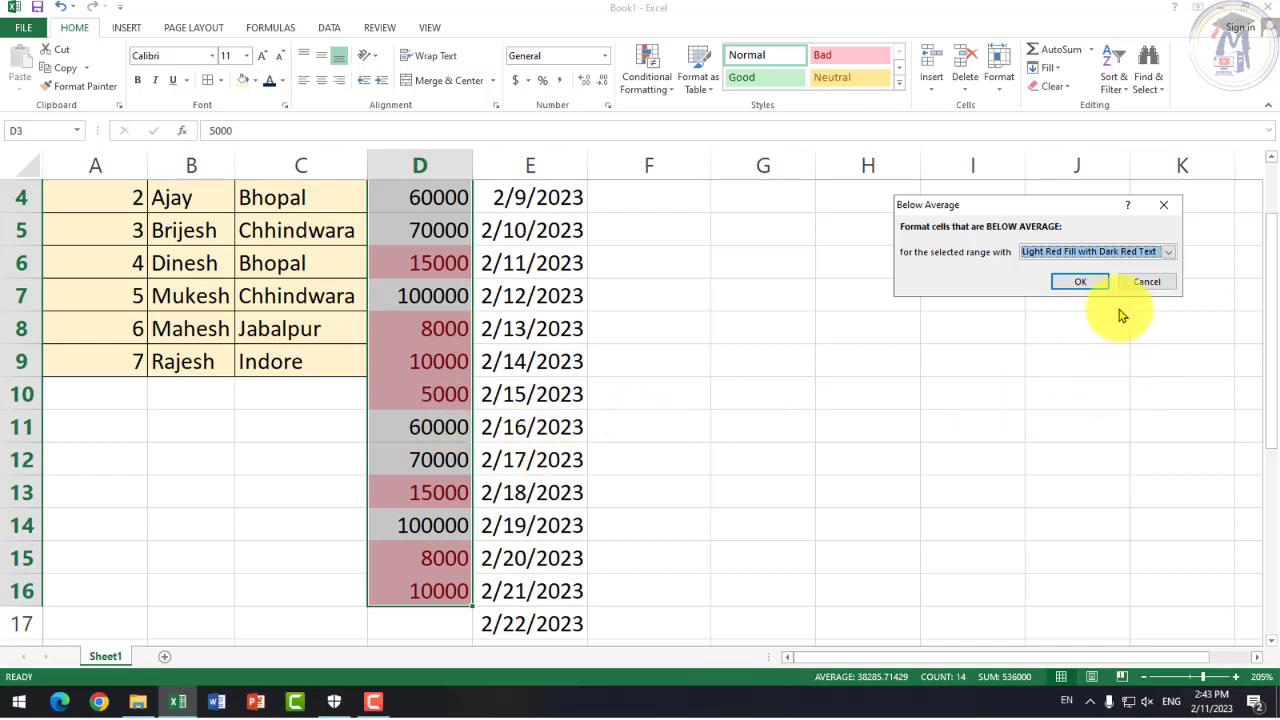
{"action": "left_click", "coordinate": [1145, 285]}
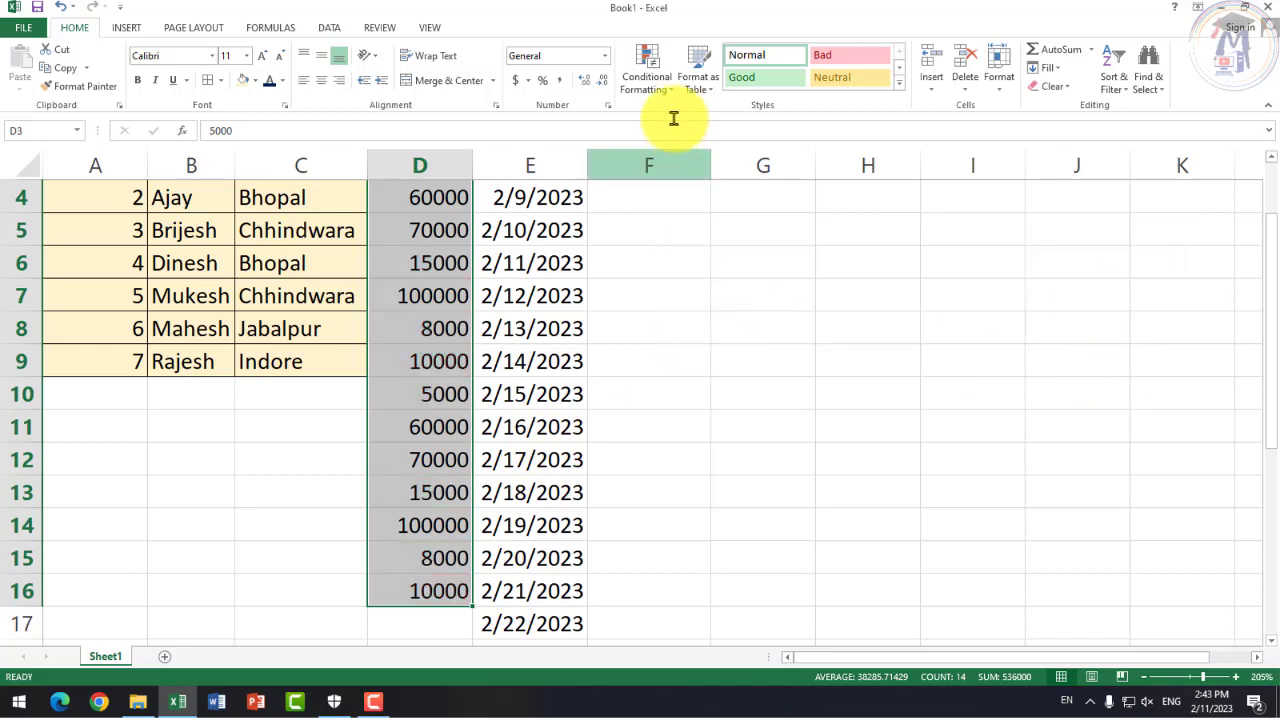
{"action": "left_click", "coordinate": [660, 85]}
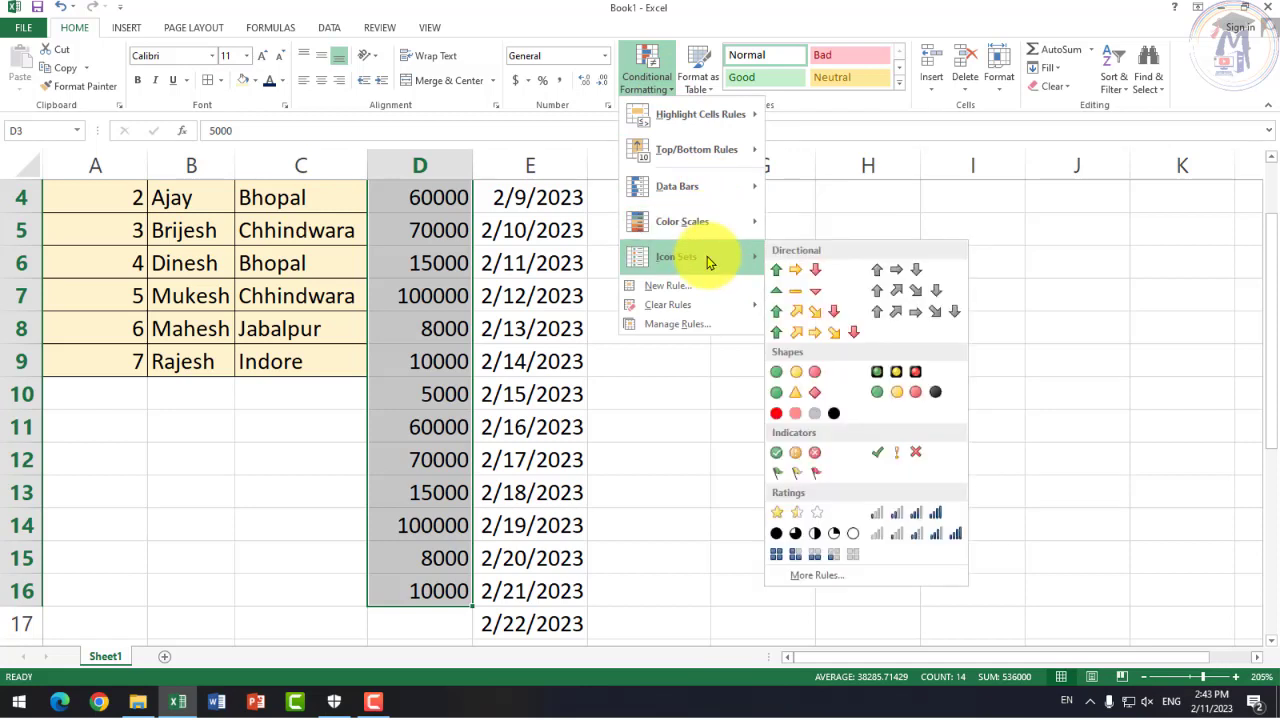
{"action": "mouse_move", "coordinate": [700, 114]}
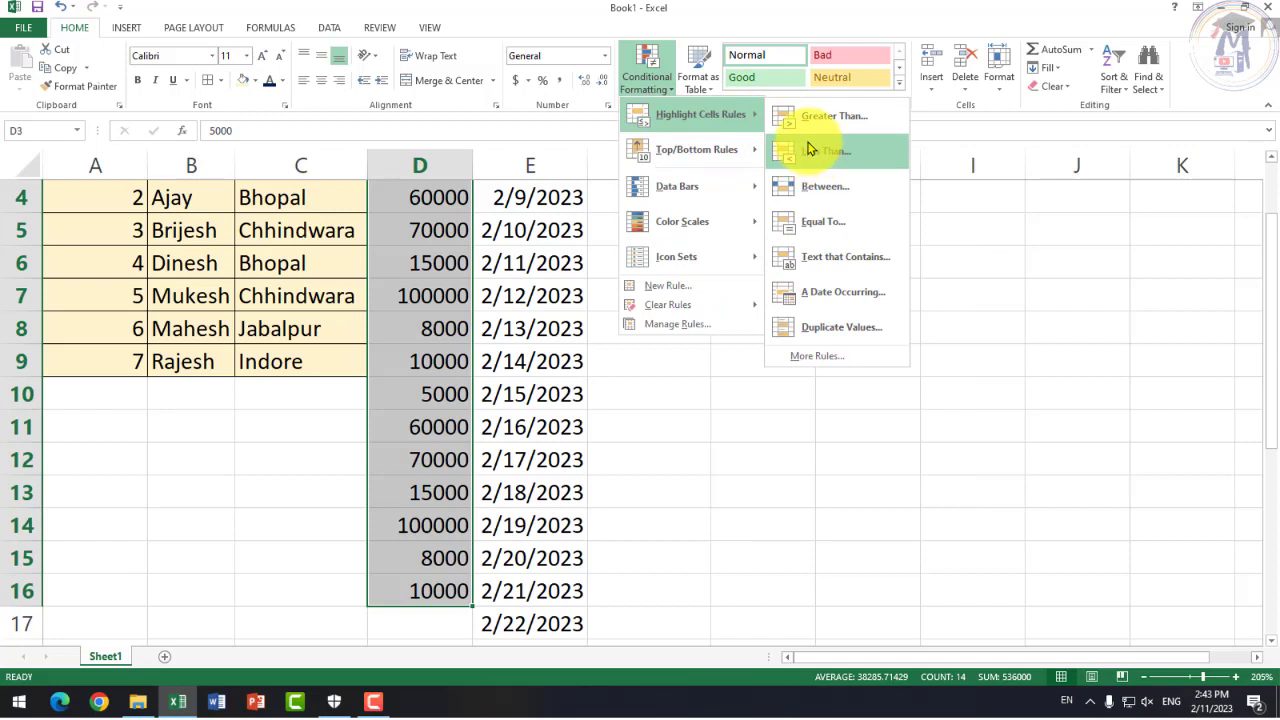
Step: Close the rule options without choosing one, deselect the Fees cells and select empty cell C20
{"action": "left_click", "coordinate": [777, 464]}
{"action": "scroll", "coordinate": [762, 524], "scroll_direction": "down", "scroll_amount": 2}
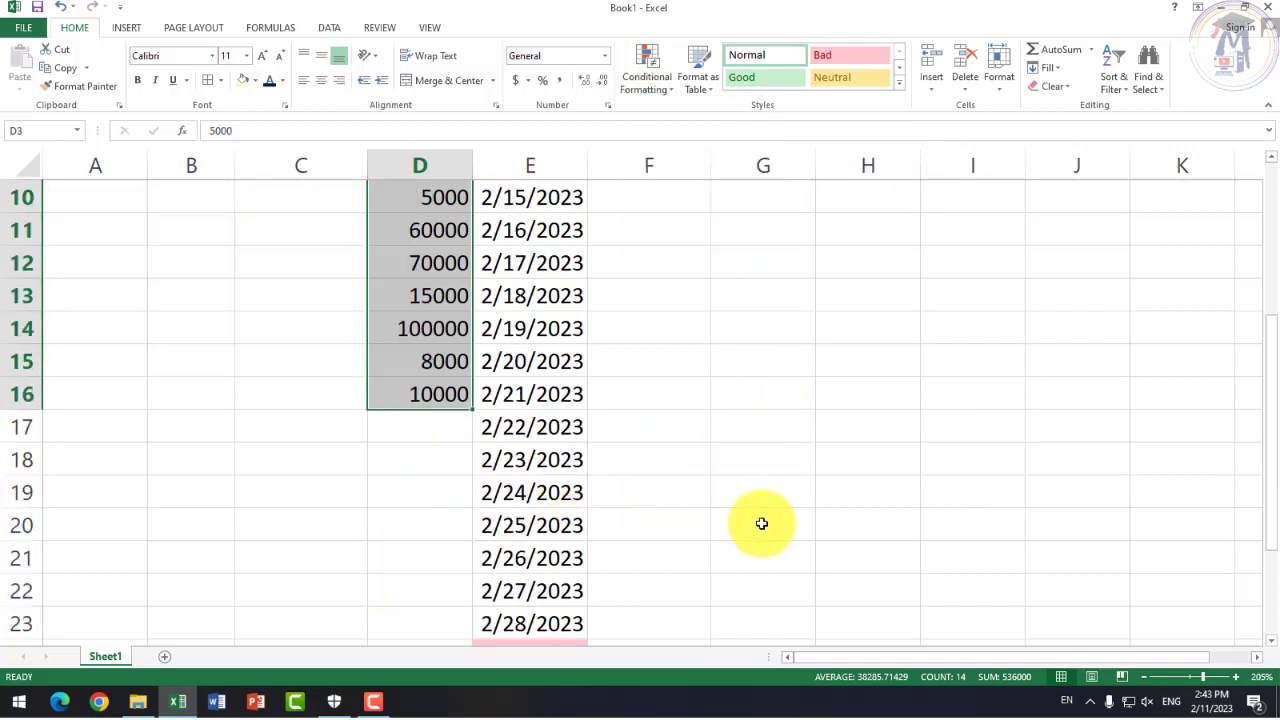
{"action": "left_click", "coordinate": [762, 524]}
{"action": "left_click", "coordinate": [300, 525]}
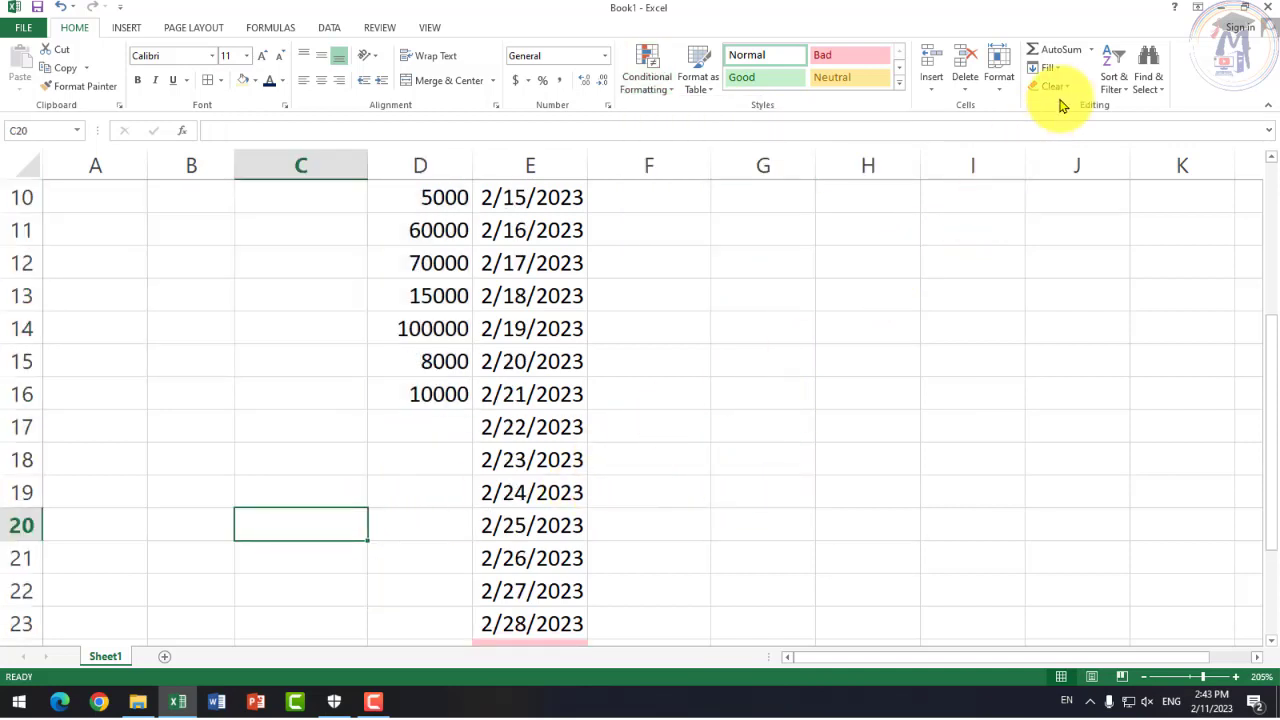
{"action": "scroll", "coordinate": [520, 430], "scroll_direction": "down", "scroll_amount": 5}
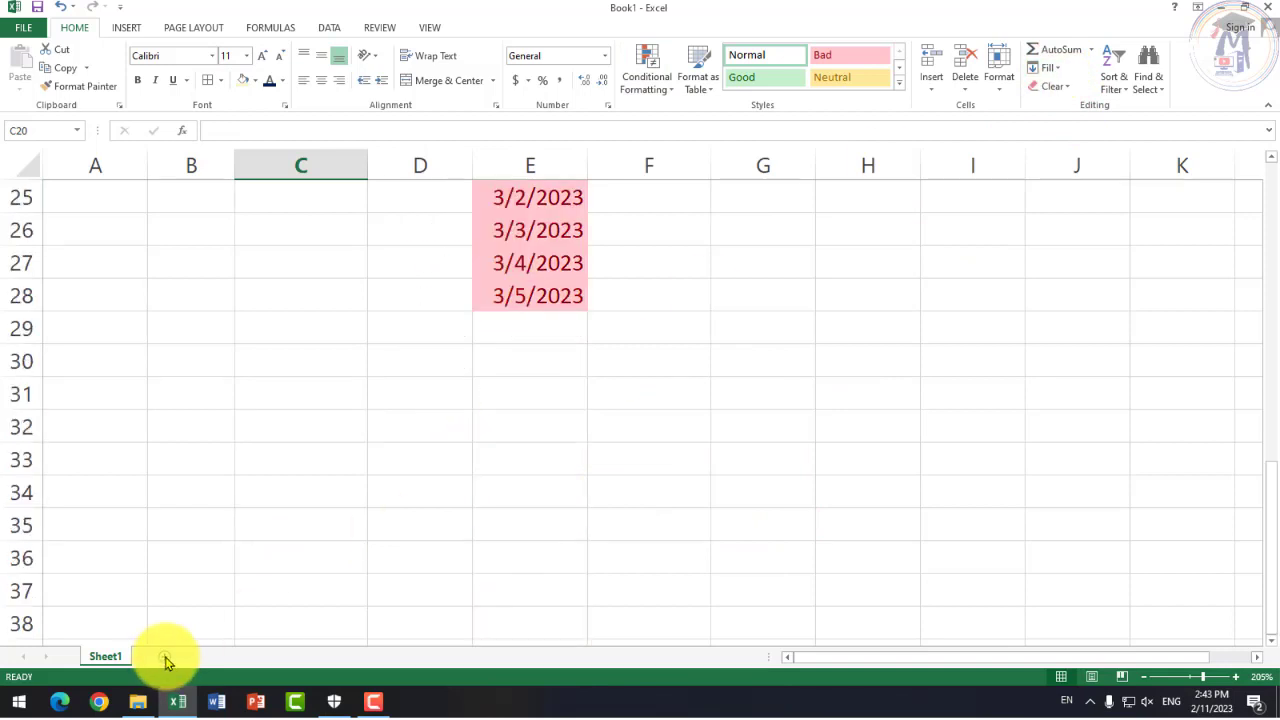
Step: Add new worksheets Sheet5 and Sheet6 to the workbook, then return to blank Sheet3
{"action": "left_click", "coordinate": [165, 660]}
{"action": "left_click", "coordinate": [217, 660]}
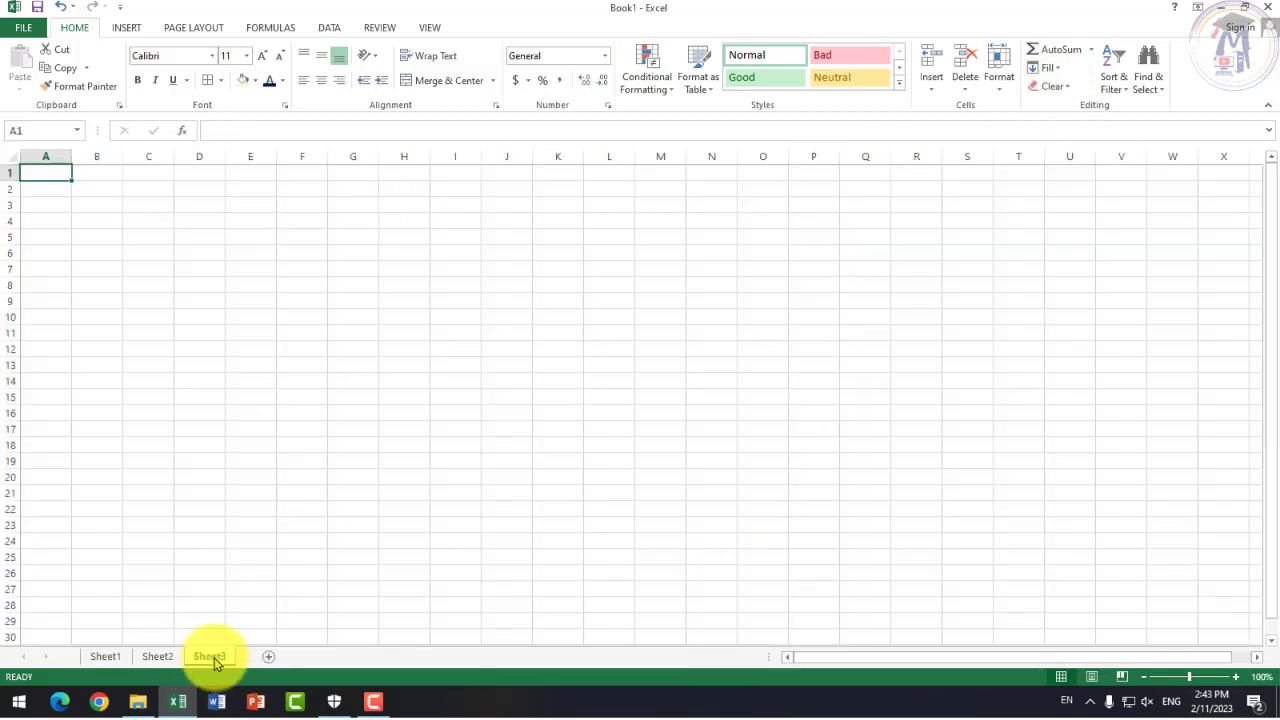
{"action": "left_click", "coordinate": [269, 659]}
{"action": "left_click", "coordinate": [328, 660]}
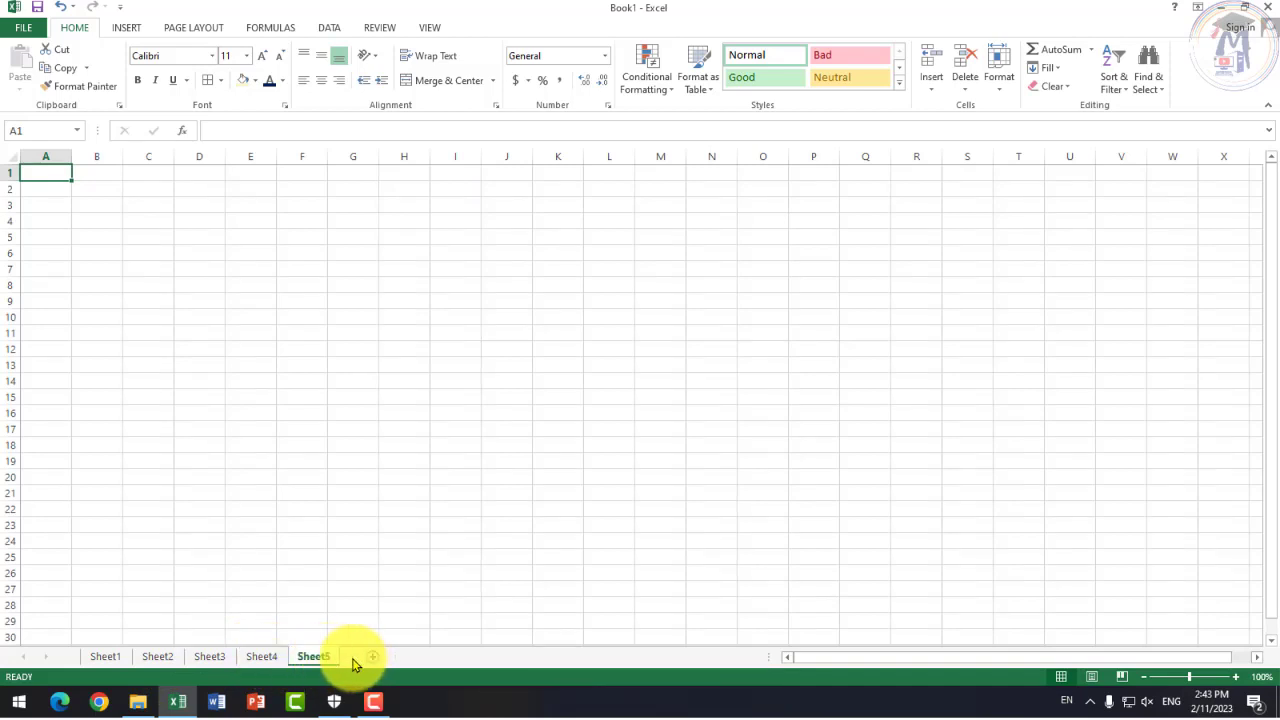
{"action": "left_click", "coordinate": [370, 660]}
{"action": "left_click", "coordinate": [314, 660]}
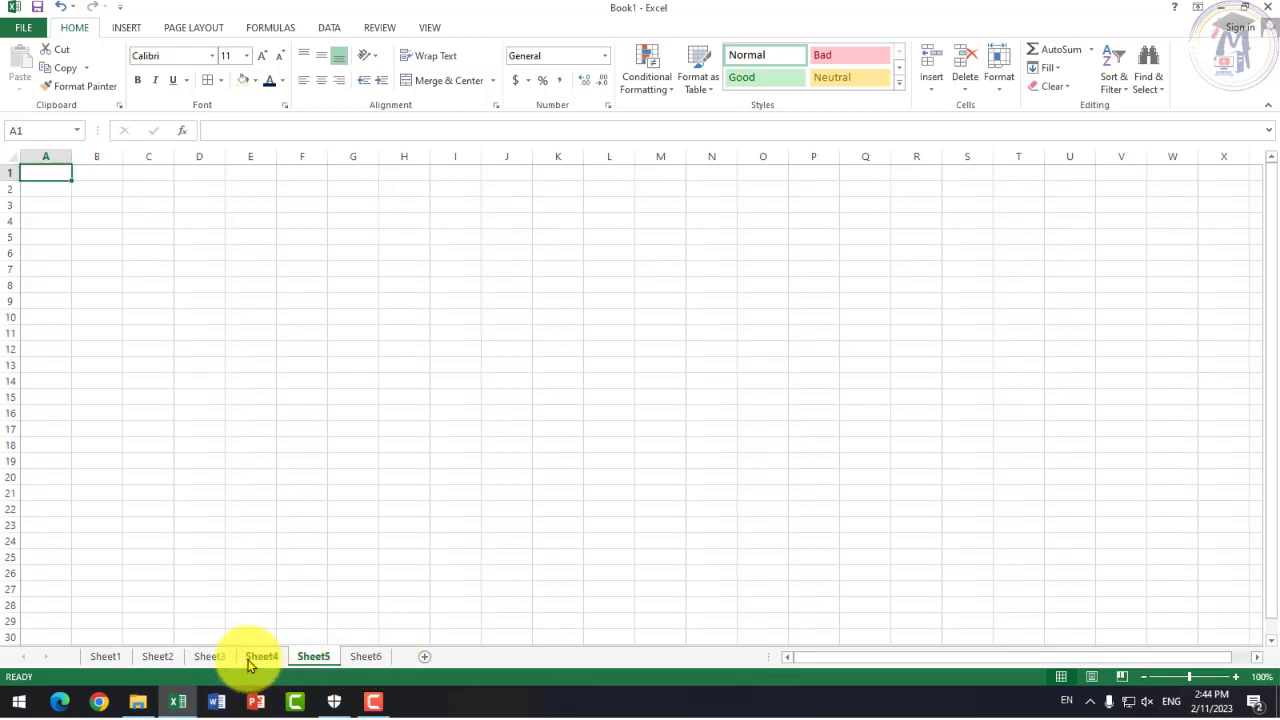
{"action": "left_click", "coordinate": [255, 662]}
{"action": "left_click", "coordinate": [198, 664]}
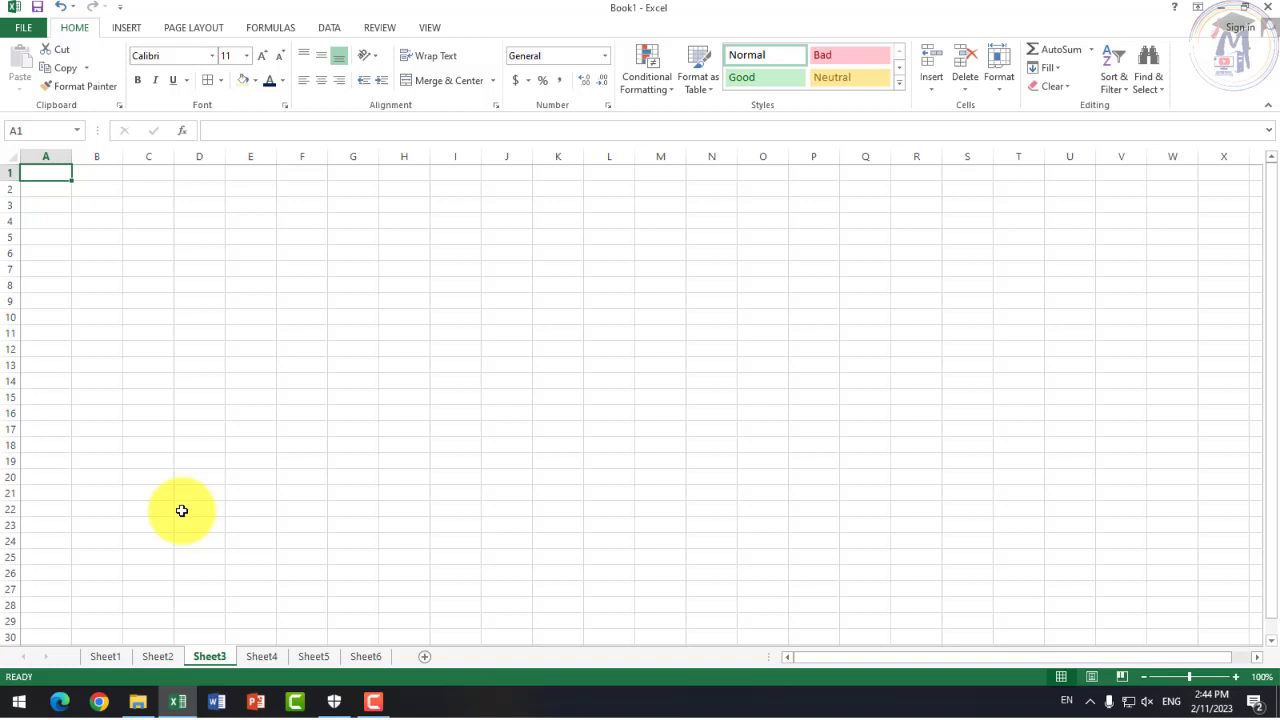
Step: Zoom in on the empty Sheet3 and select cell B8 as the starting cell
{"action": "left_click", "coordinate": [302, 429]}
{"action": "scroll", "coordinate": [100, 286], "scroll_direction": "up", "scroll_amount": 5}
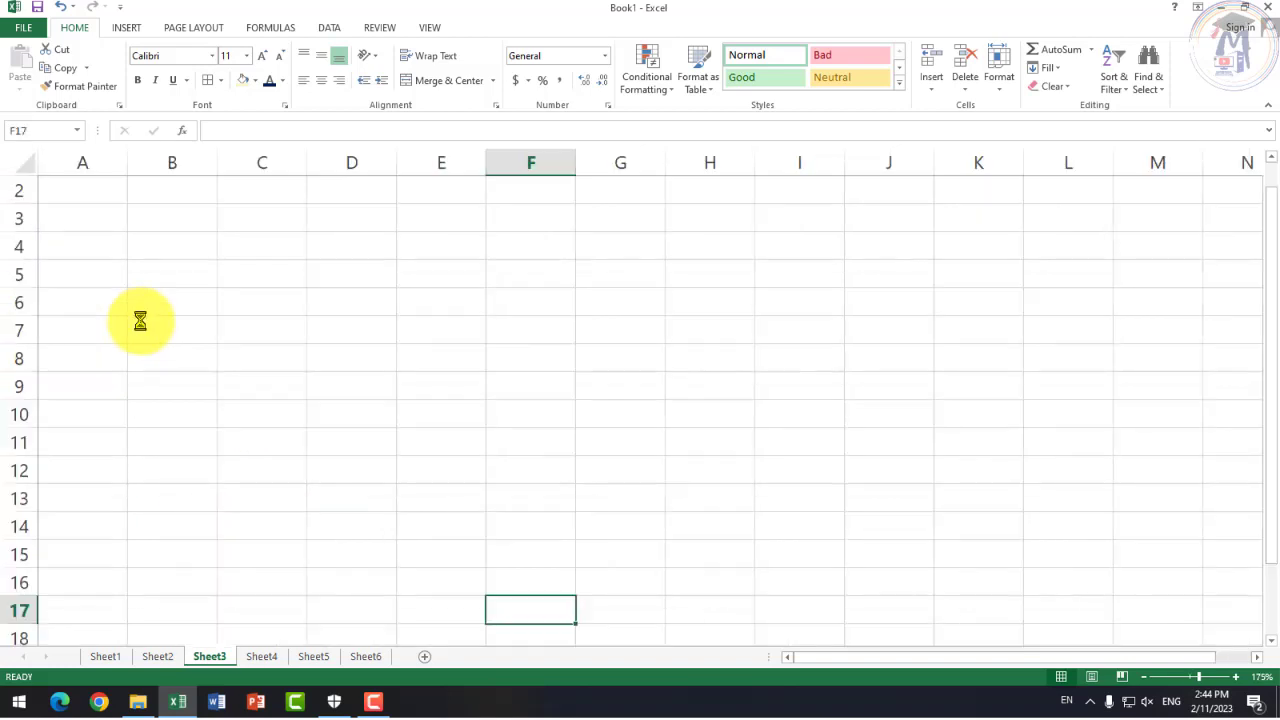
{"action": "scroll", "coordinate": [180, 335], "scroll_direction": "up", "scroll_amount": 4}
{"action": "left_click", "coordinate": [194, 354]}
{"action": "scroll", "coordinate": [192, 360], "scroll_direction": "up", "scroll_amount": 1}
{"action": "key", "text": "Left"}
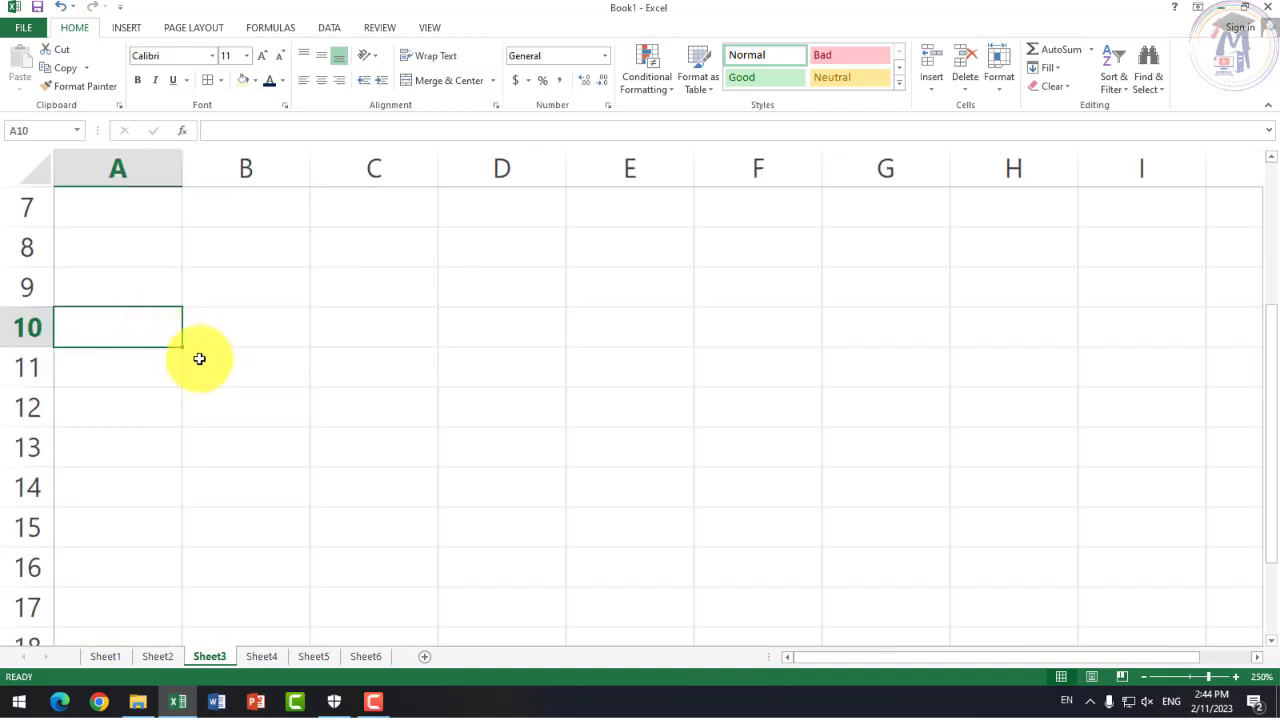
{"action": "left_click", "coordinate": [218, 342]}
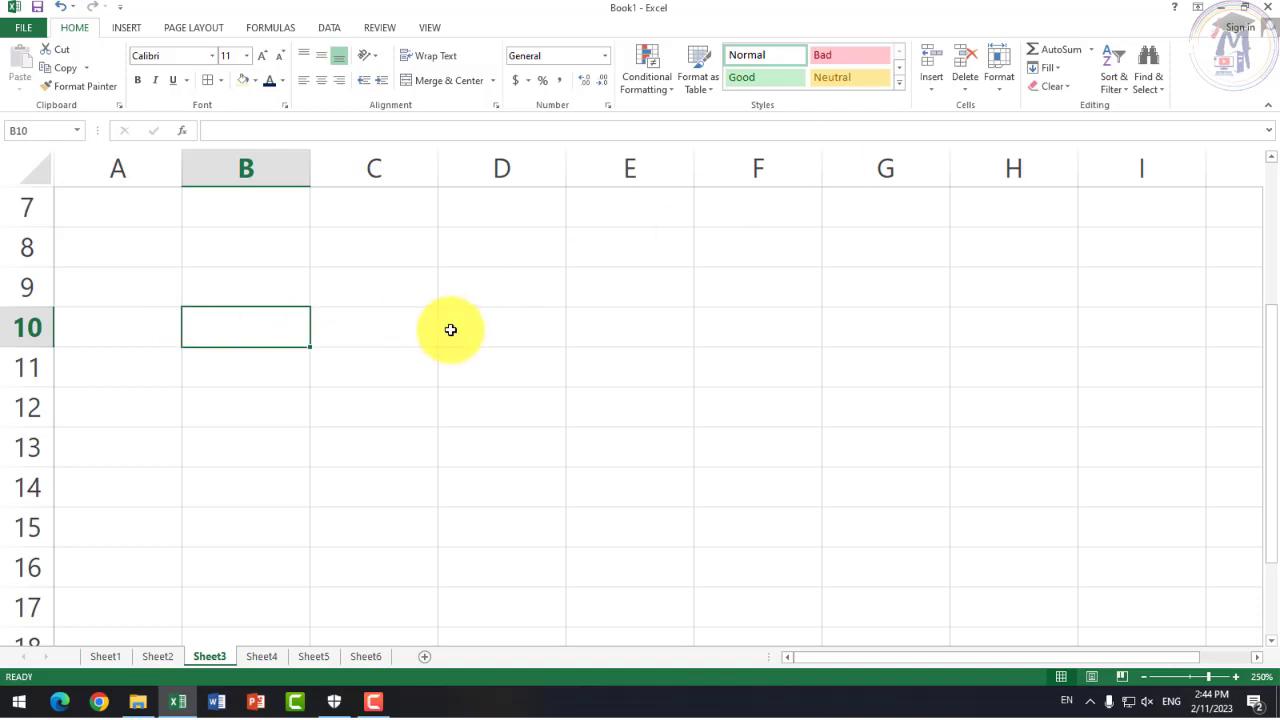
{"action": "left_click", "coordinate": [337, 331]}
{"action": "scroll", "coordinate": [300, 310], "scroll_direction": "down", "scroll_amount": 1, "text": "ctrl"}
{"action": "left_click", "coordinate": [250, 282]}
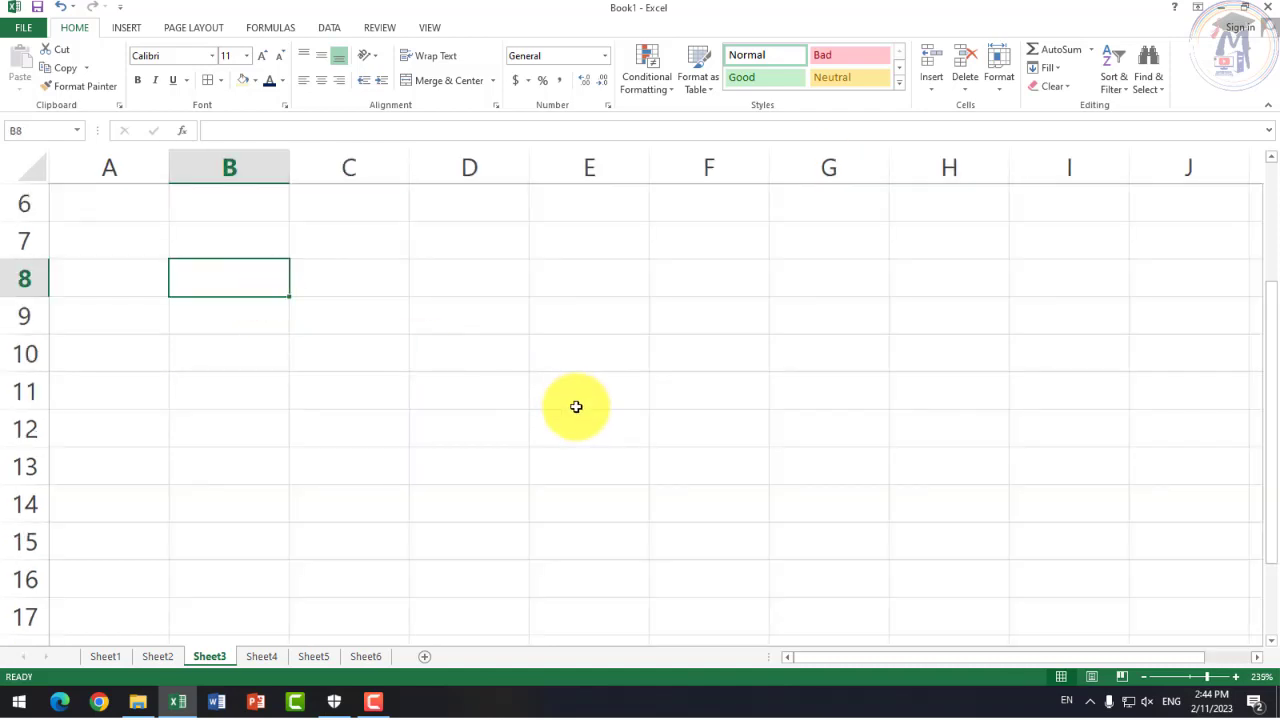
Step: Enter 25, 62, 50, 40 and 50 down column B from B8 to B12
{"action": "type", "text": "25"}
{"action": "key", "text": "Return"}
{"action": "type", "text": "62"}
{"action": "key", "text": "Return"}
{"action": "type", "text": "50"}
{"action": "key", "text": "Return"}
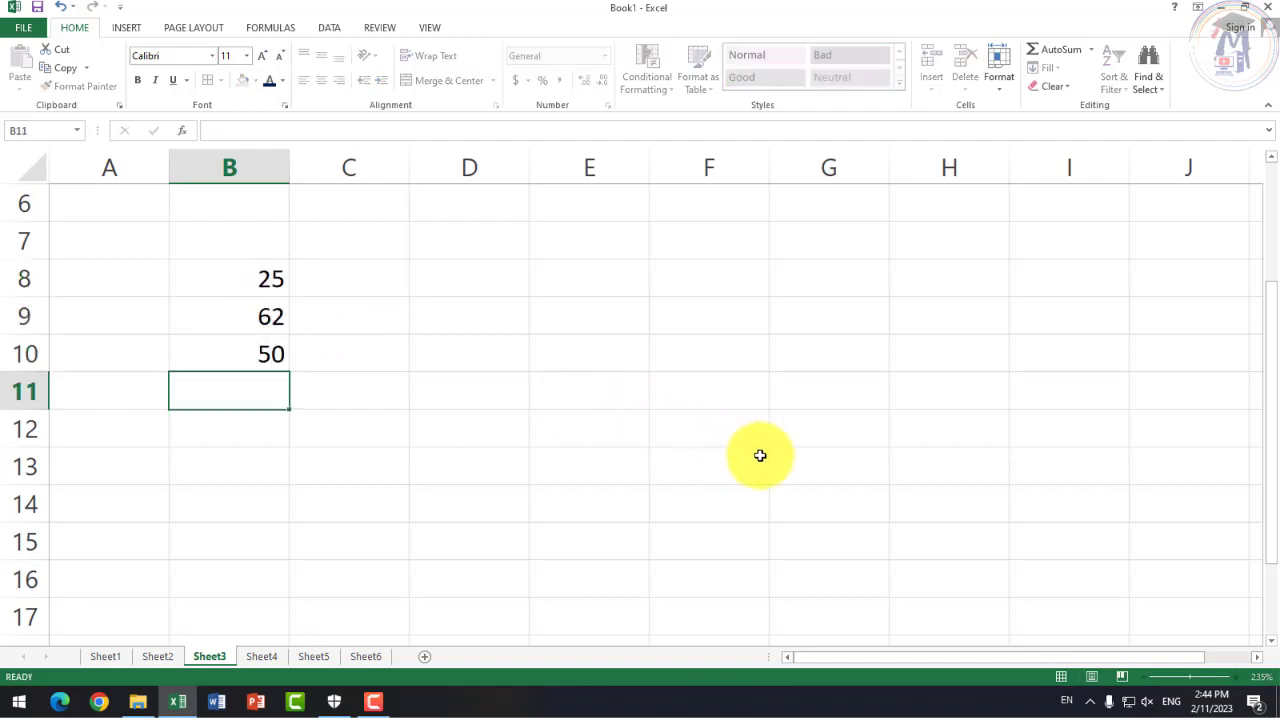
{"action": "type", "text": "40"}
{"action": "key", "text": "Return"}
{"action": "type", "text": "50"}
{"action": "key", "text": "Return"}
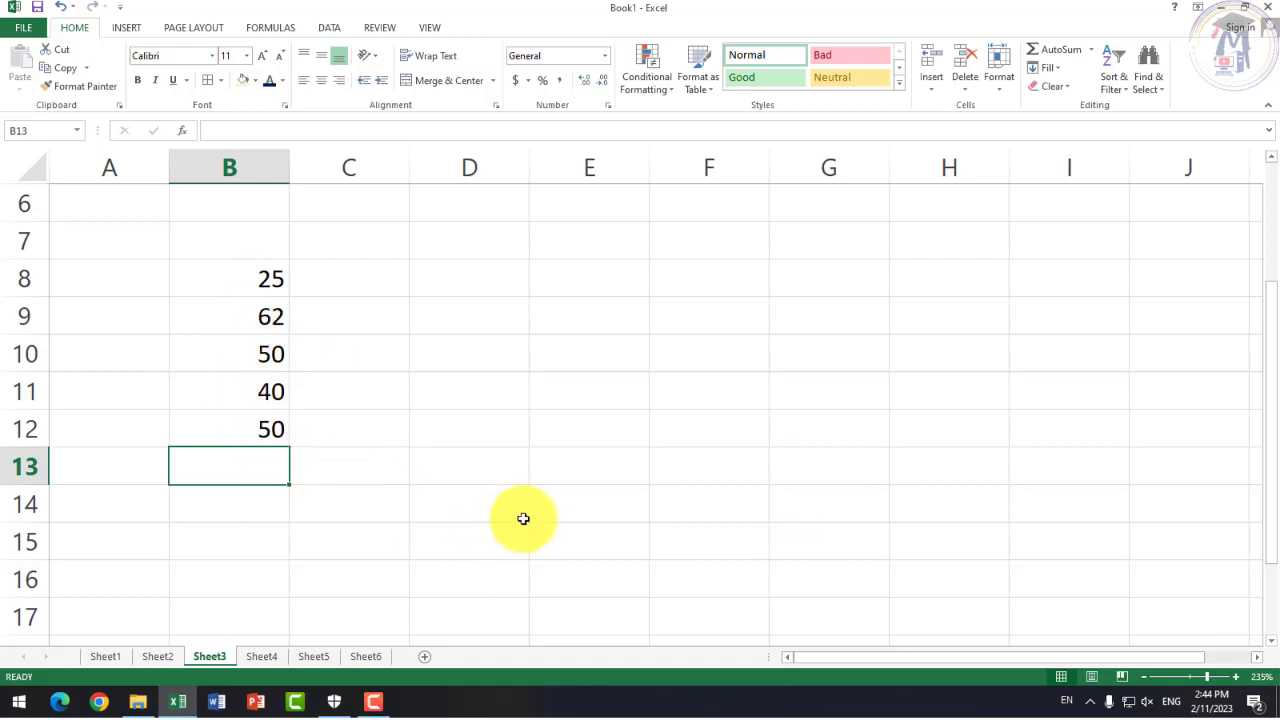
Step: Enter =SUM(B8:B12) in B13 to total the five numbers
{"action": "type", "text": "="}
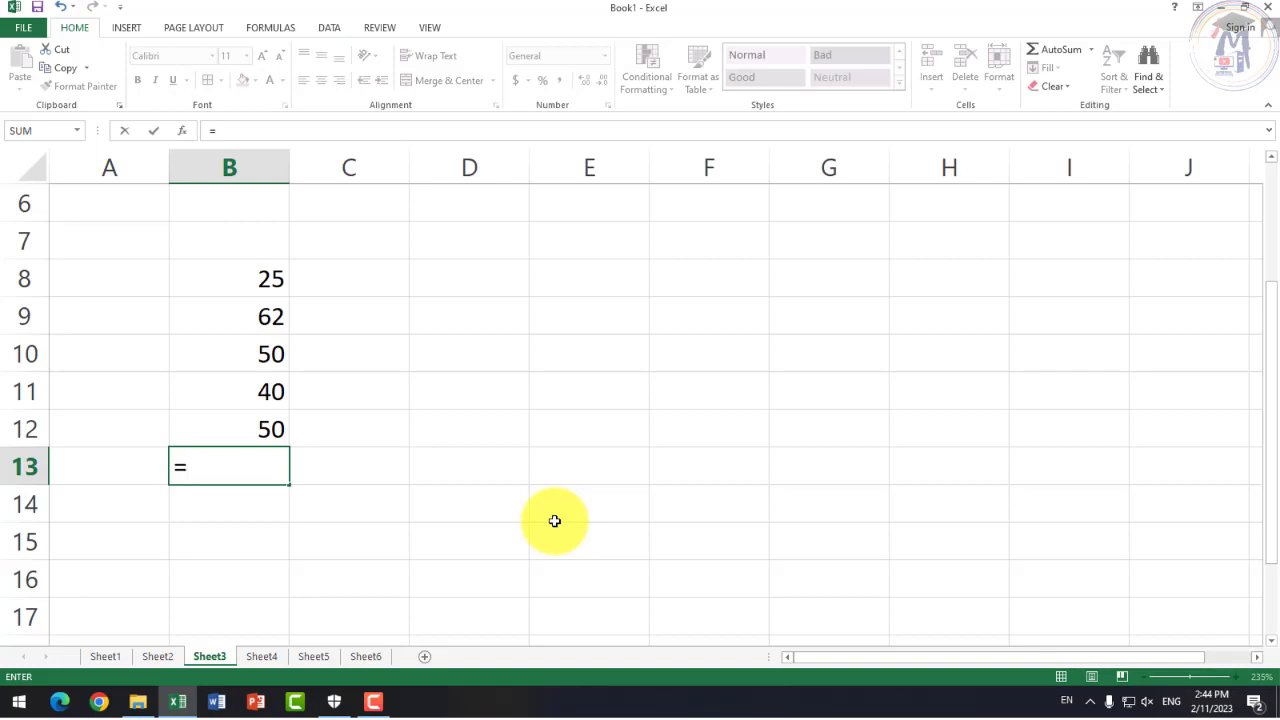
{"action": "type", "text": "sum"}
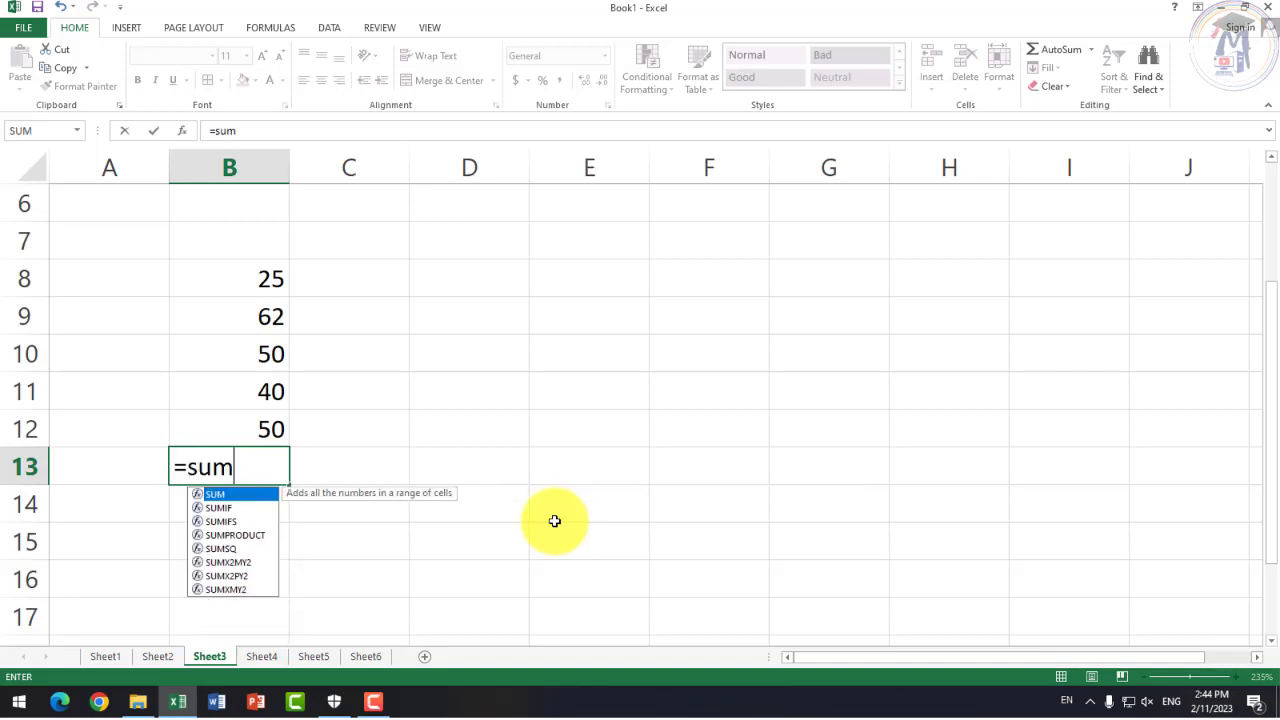
{"action": "type", "text": "("}
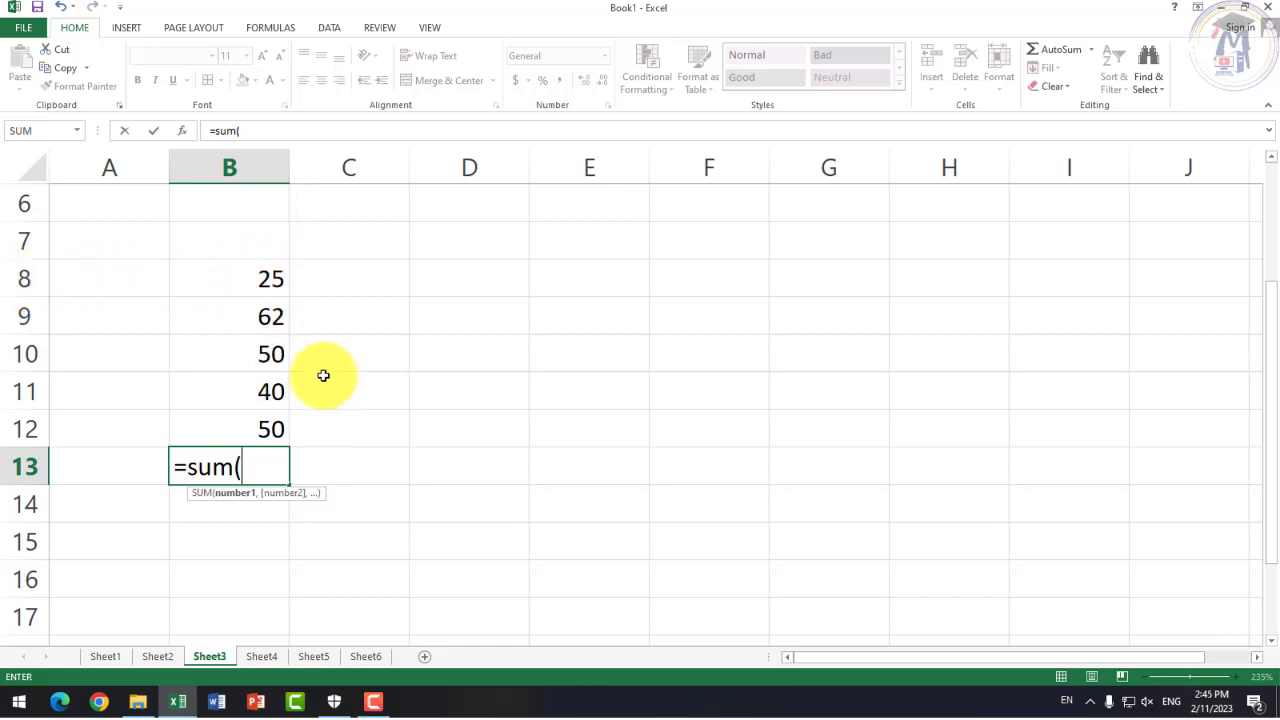
{"action": "type", "text": "b8"}
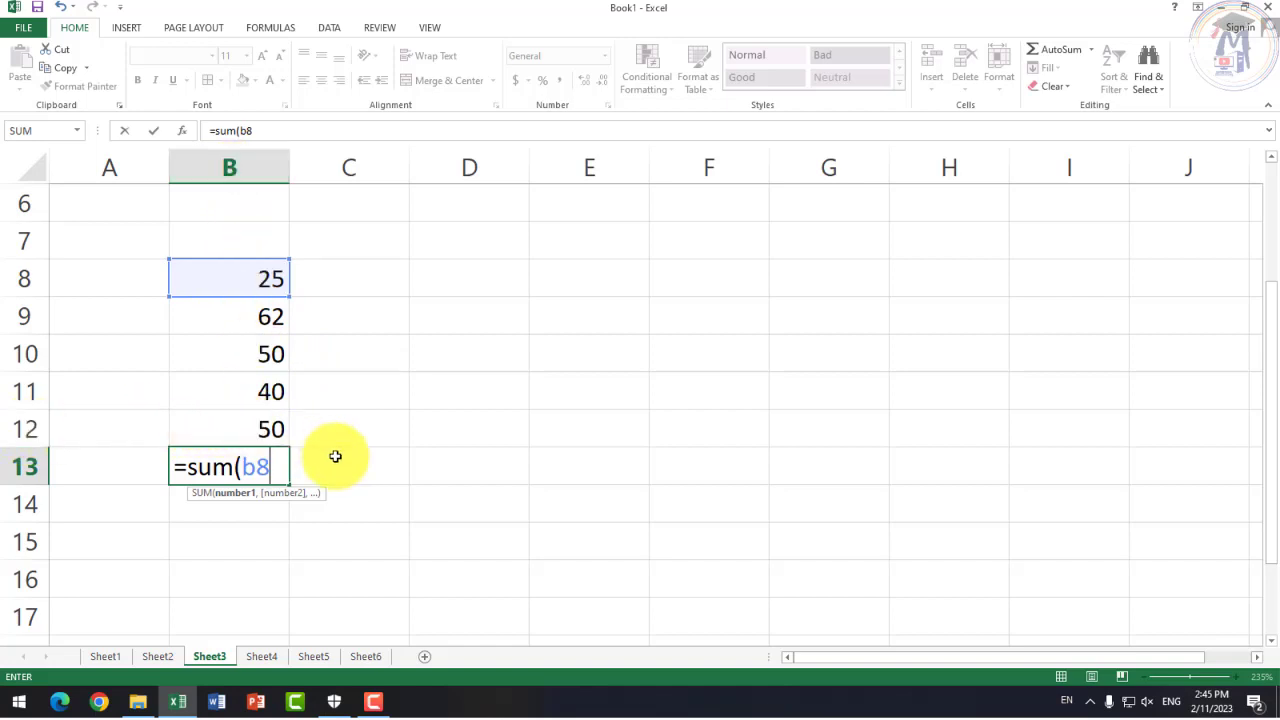
{"action": "type", "text": ":"}
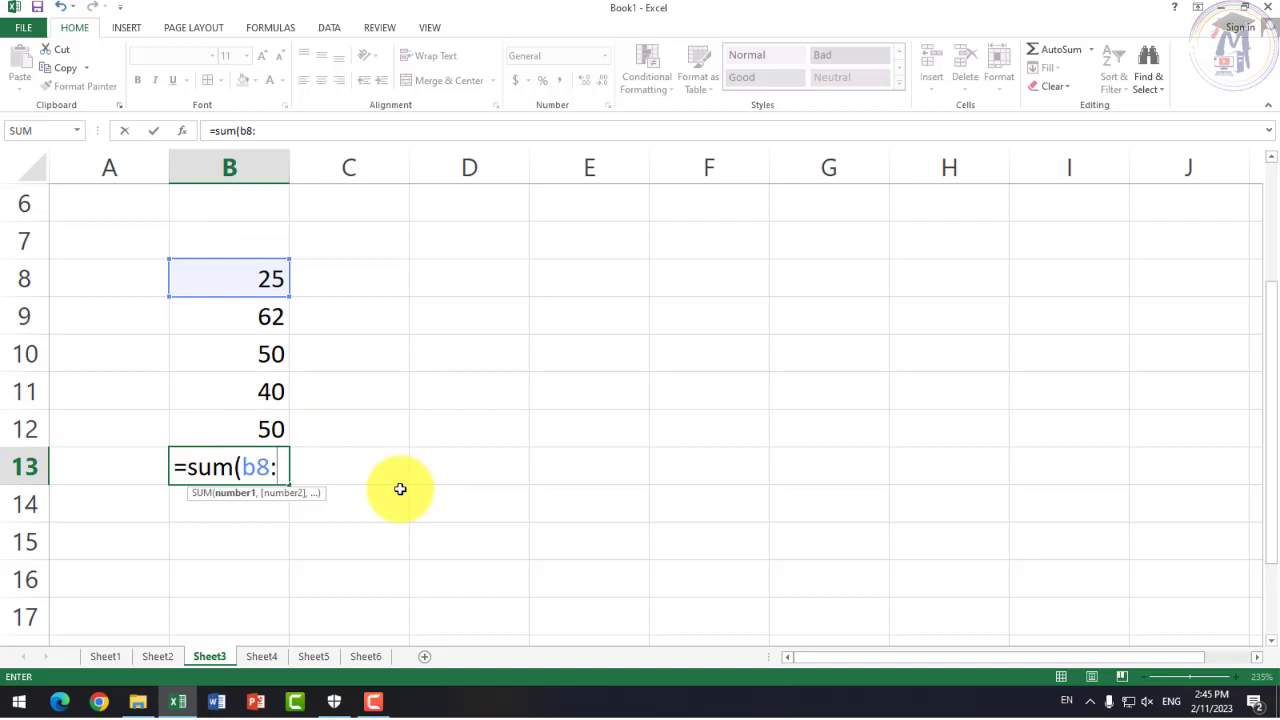
{"action": "type", "text": "b1"}
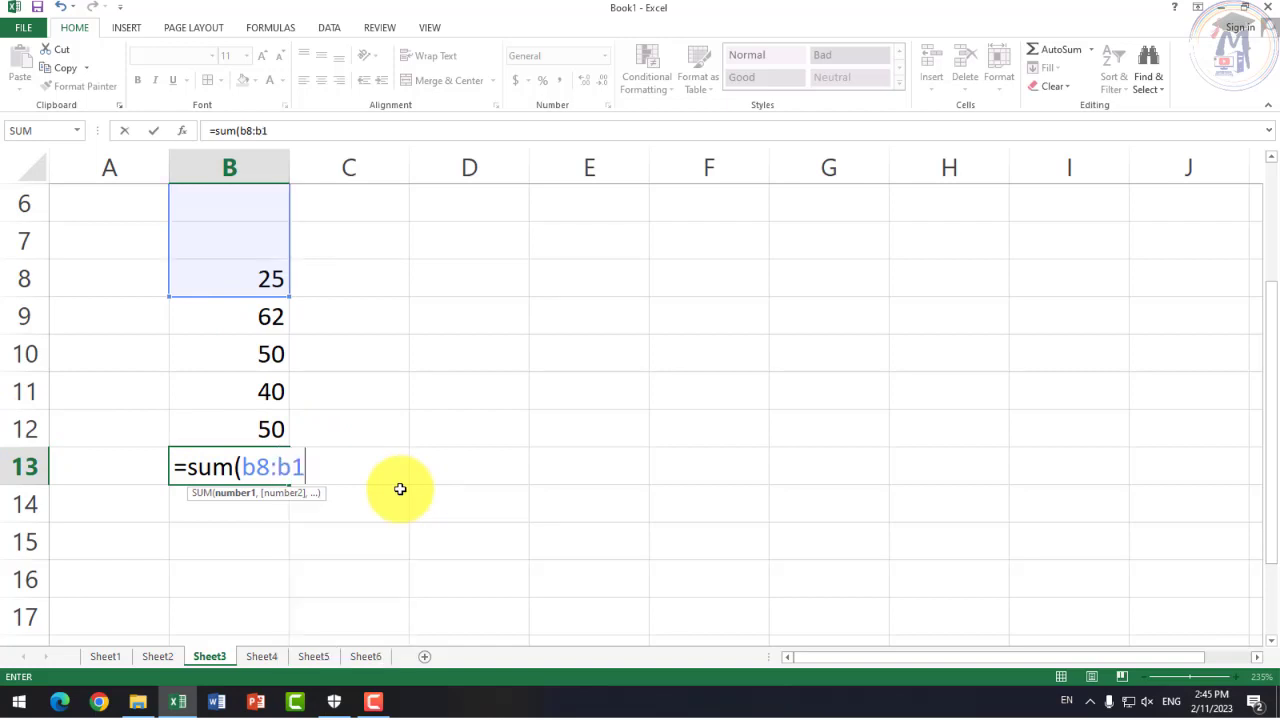
{"action": "type", "text": "2)"}
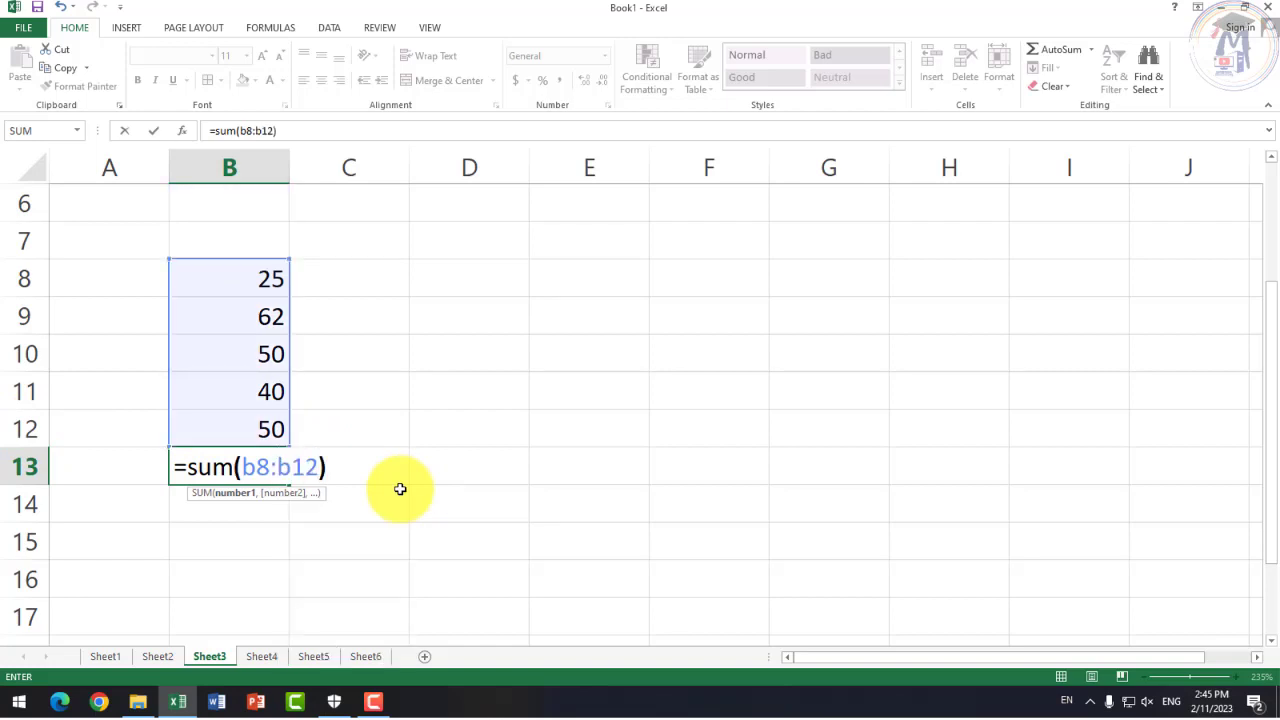
{"action": "key", "text": "Return"}
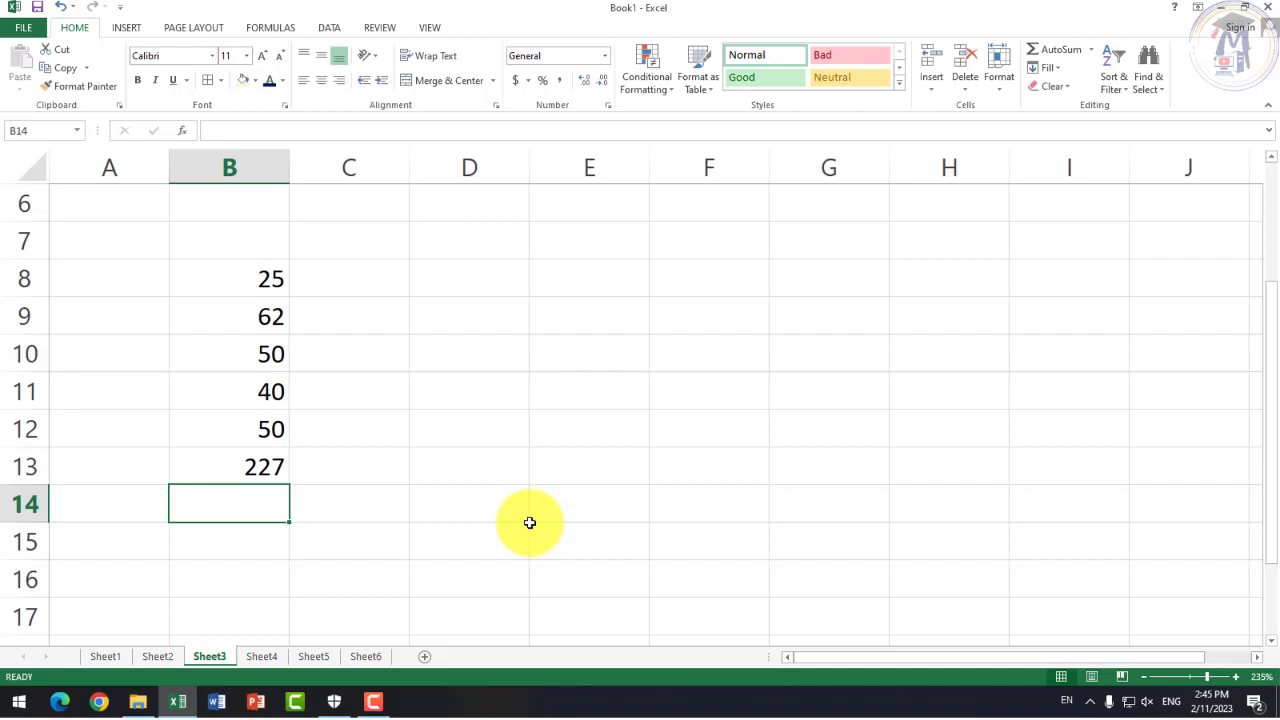
Step: Reopen the B13 formula to highlight SUM and the B8:B12 reference, leaving it unchanged
{"action": "double_click", "coordinate": [255, 466]}
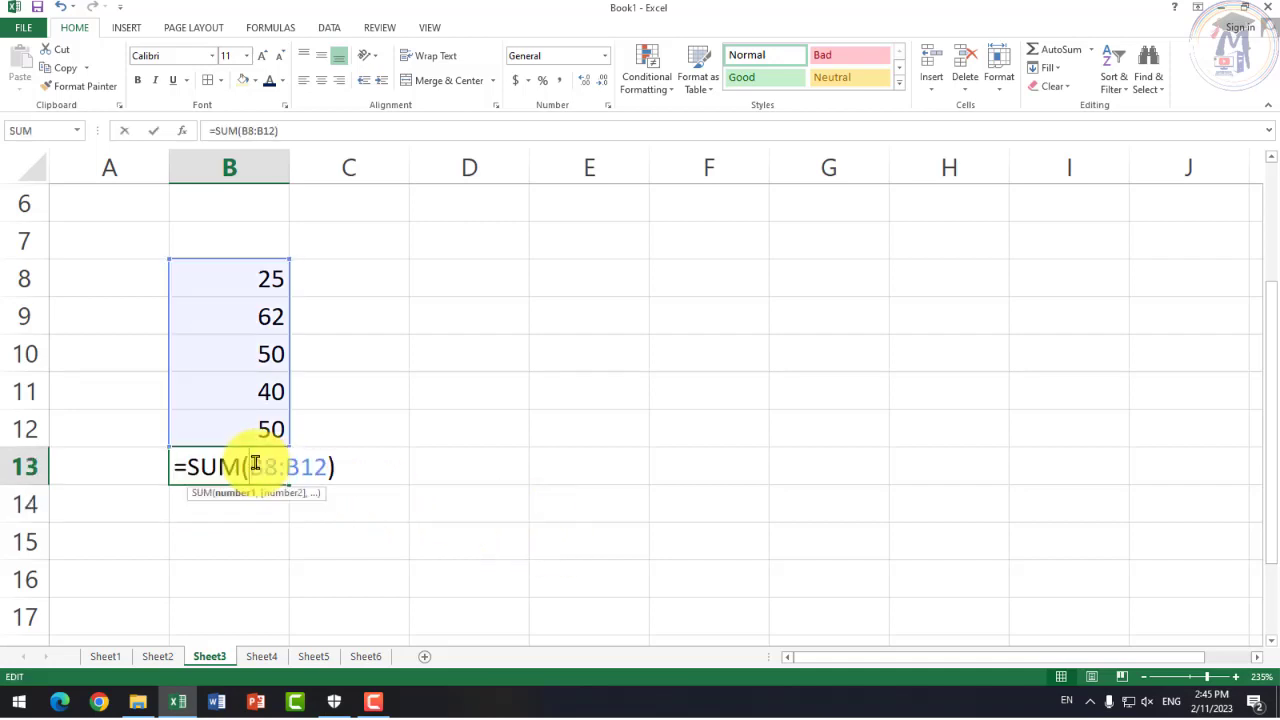
{"action": "left_click", "coordinate": [183, 470]}
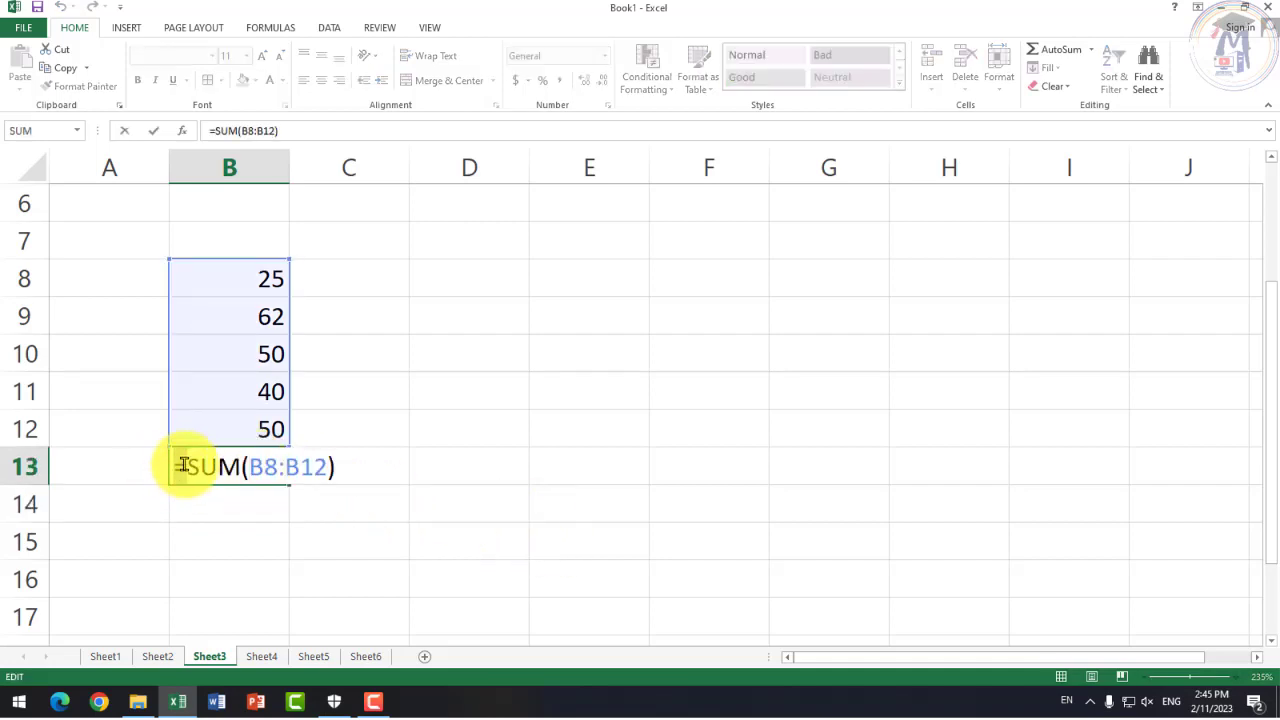
{"action": "left_click_drag", "start_coordinate": [185, 467], "coordinate": [337, 480]}
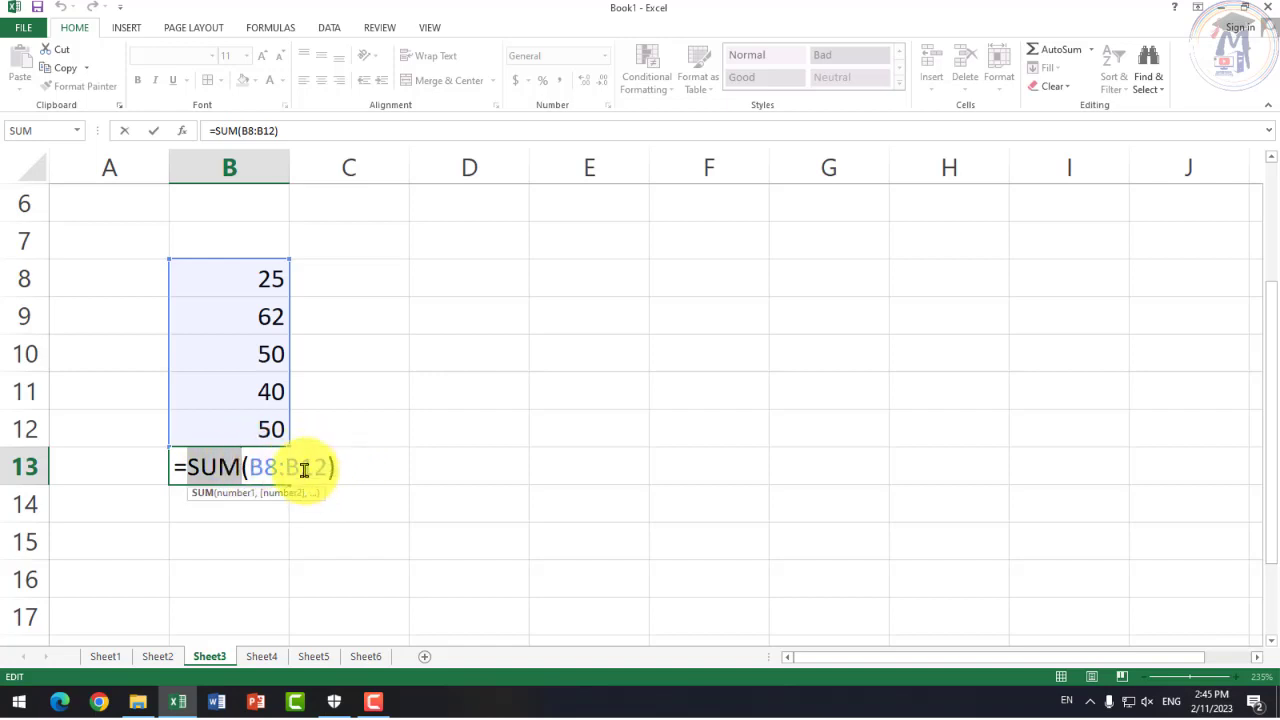
{"action": "left_click_drag", "start_coordinate": [250, 467], "coordinate": [329, 467]}
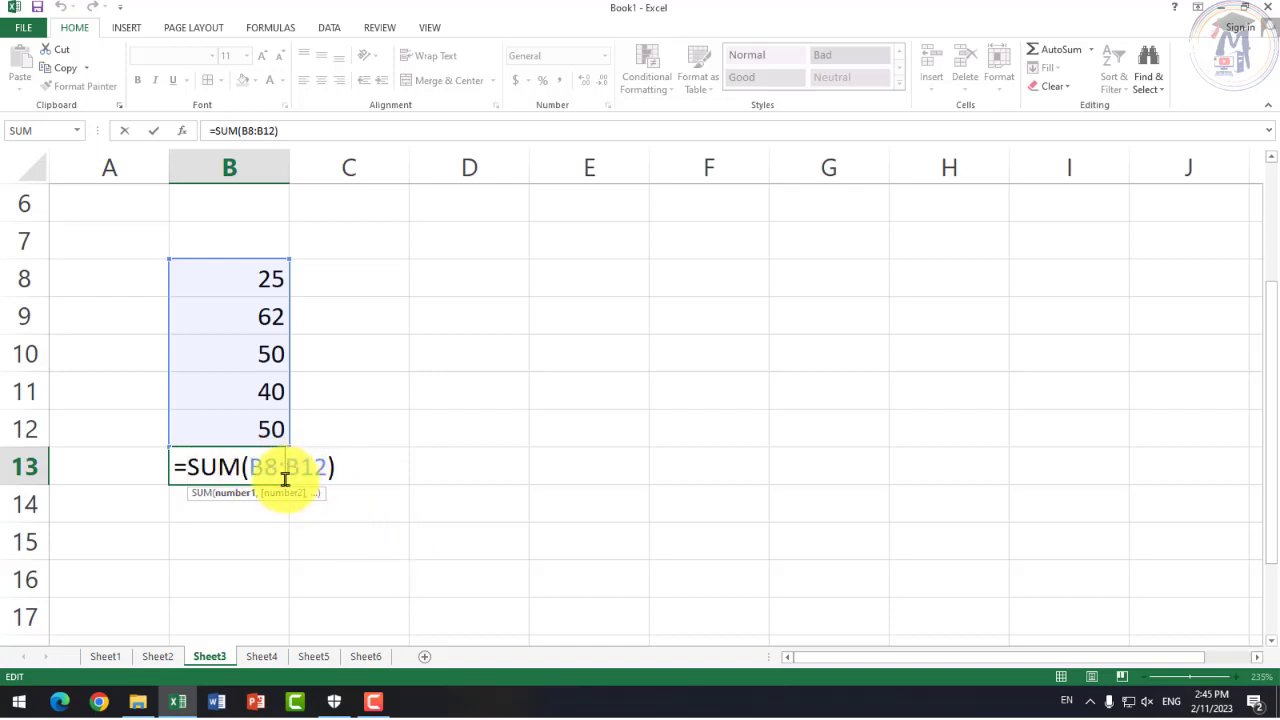
{"action": "mouse_move", "coordinate": [251, 466]}
{"action": "left_mouse_down"}
{"action": "mouse_move", "coordinate": [322, 466]}
{"action": "mouse_move", "coordinate": [361, 587]}
{"action": "left_mouse_up"}
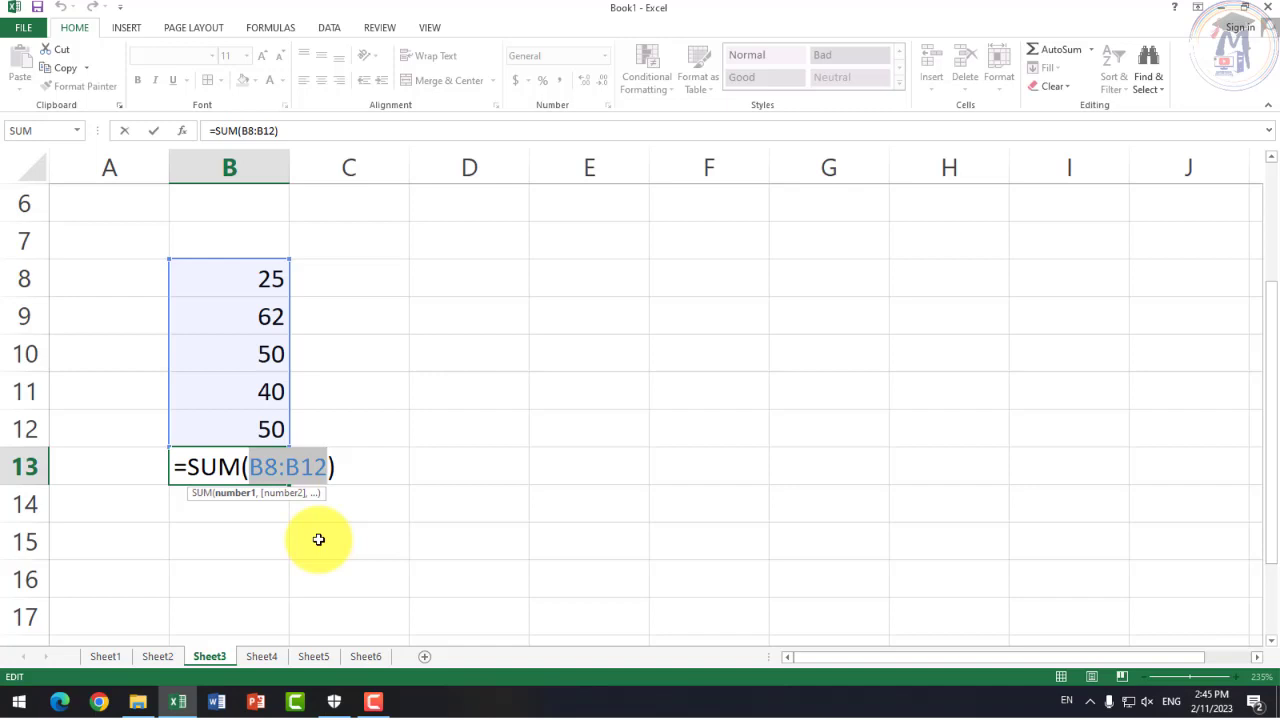
{"action": "key", "text": "Return"}
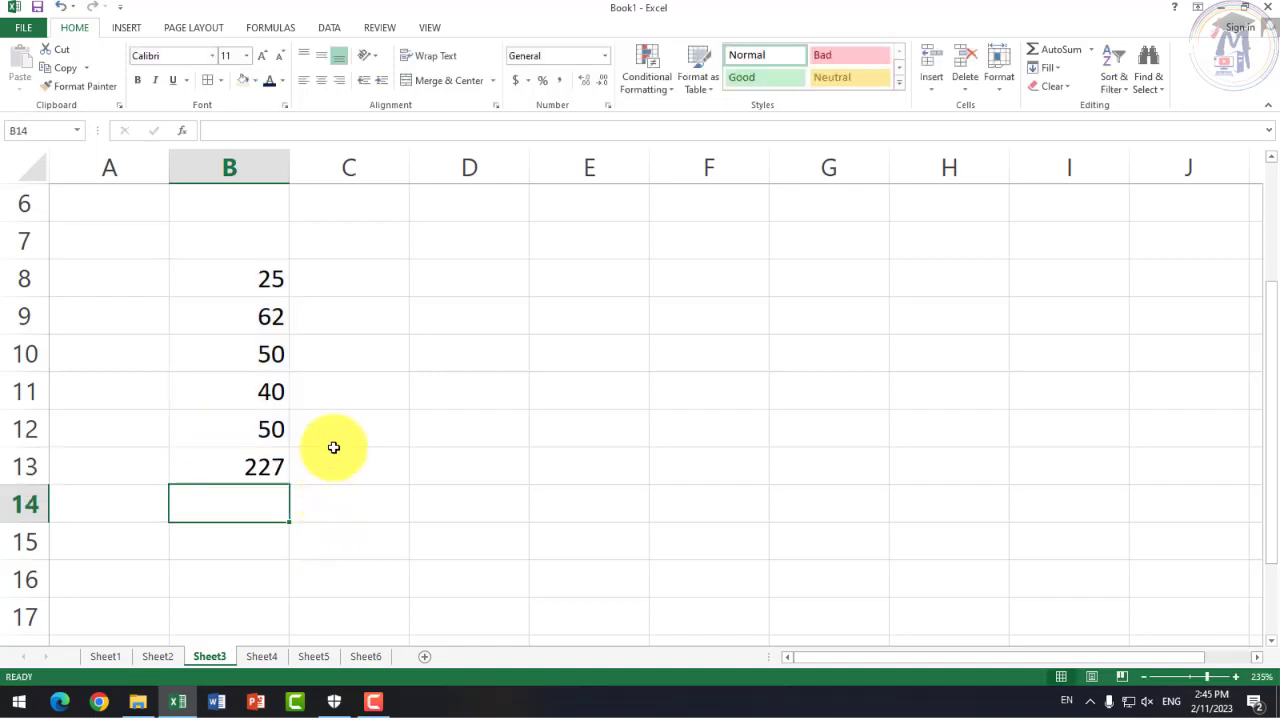
Step: Copy the numbers in B8:B12 into D8:D12 and start typing =average in D13
{"action": "left_click", "coordinate": [258, 285]}
{"action": "left_click_drag", "start_coordinate": [256, 353], "coordinate": [257, 423]}
{"action": "key", "text": "ctrl+c"}
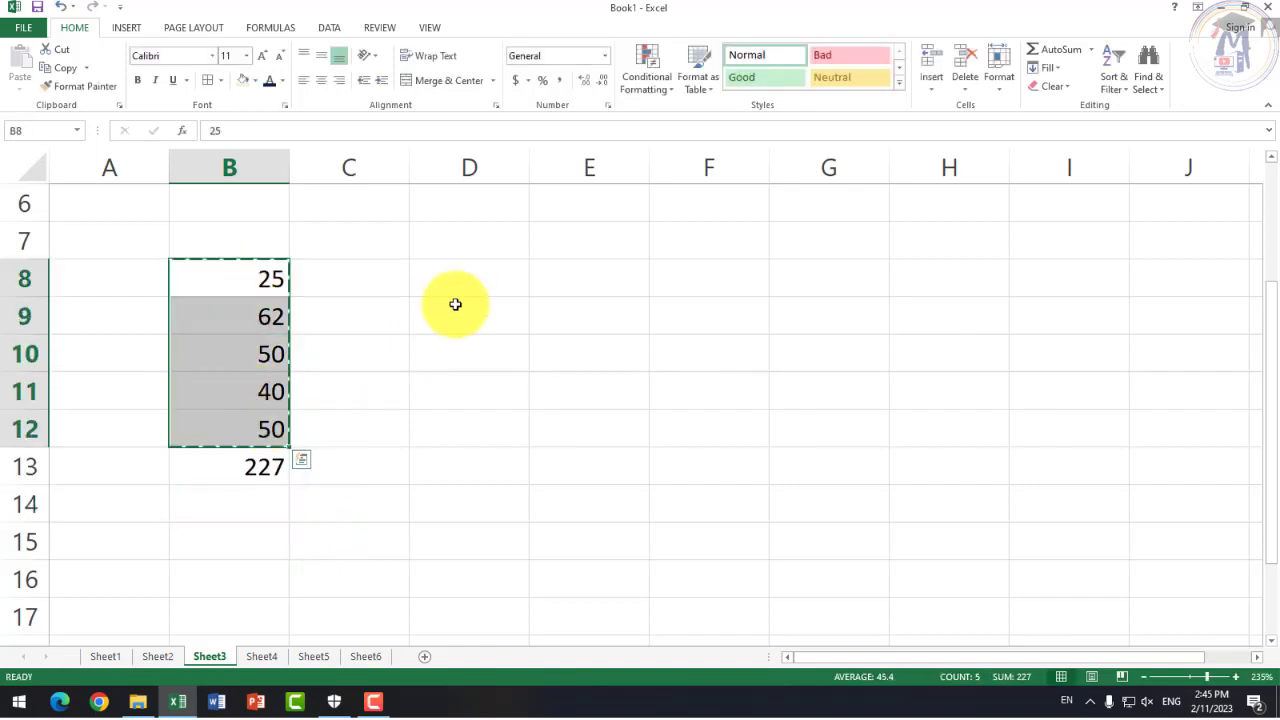
{"action": "left_click", "coordinate": [460, 278]}
{"action": "key", "text": "ctrl+v"}
{"action": "left_click", "coordinate": [485, 483]}
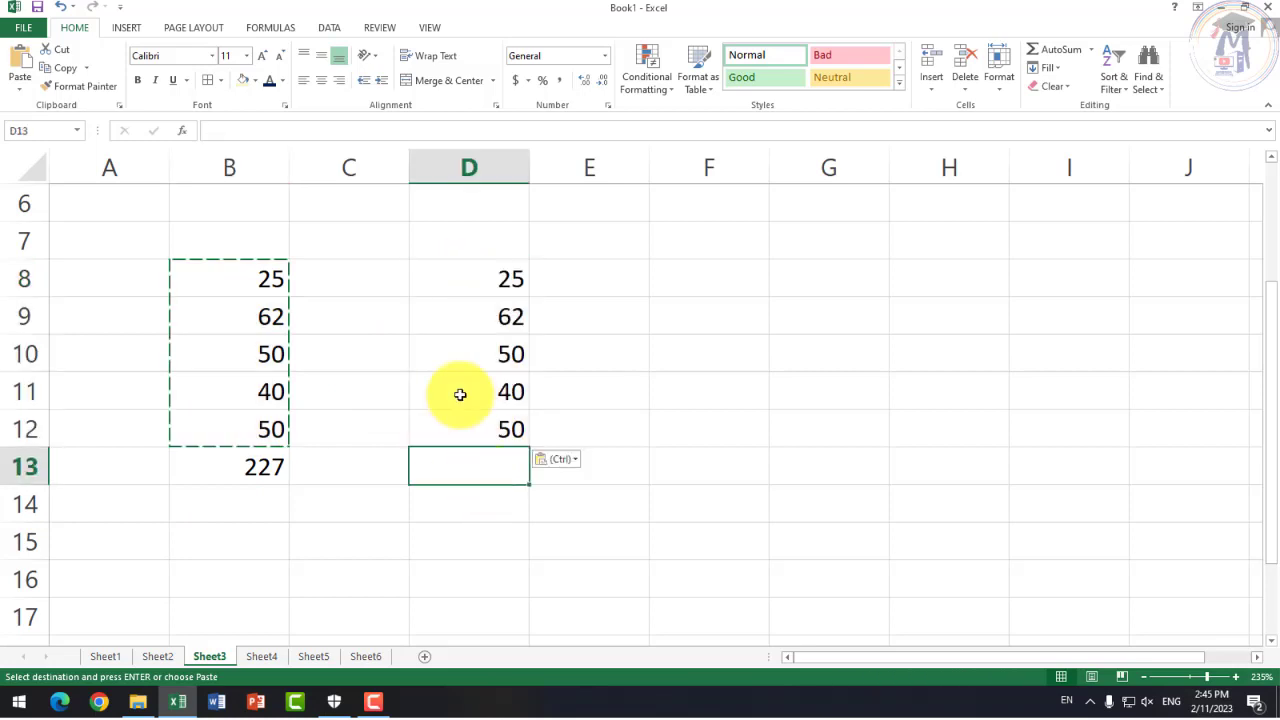
{"action": "type", "text": "=avera"}
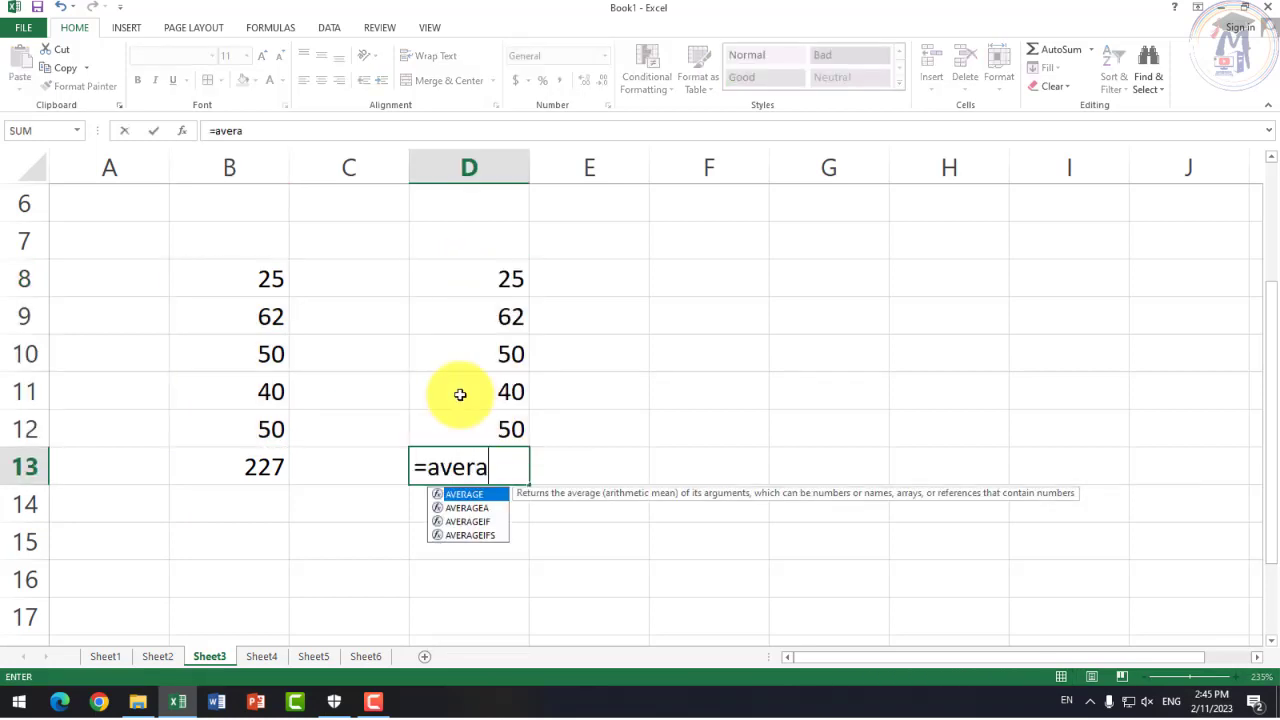
{"action": "type", "text": "ge(d8:d12"}
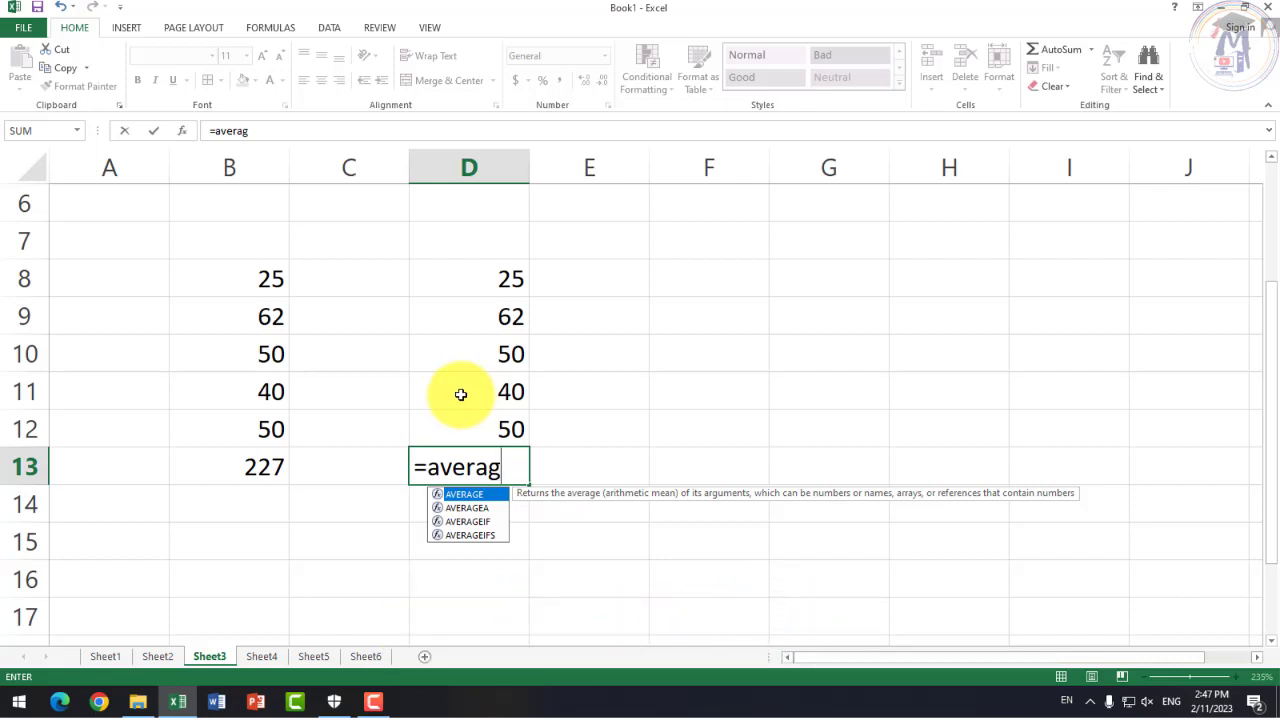
Step: Enter =AVERAGE(D8:D12) in cell D13
{"action": "type", "text": "e"}
{"action": "type", "text": "("}
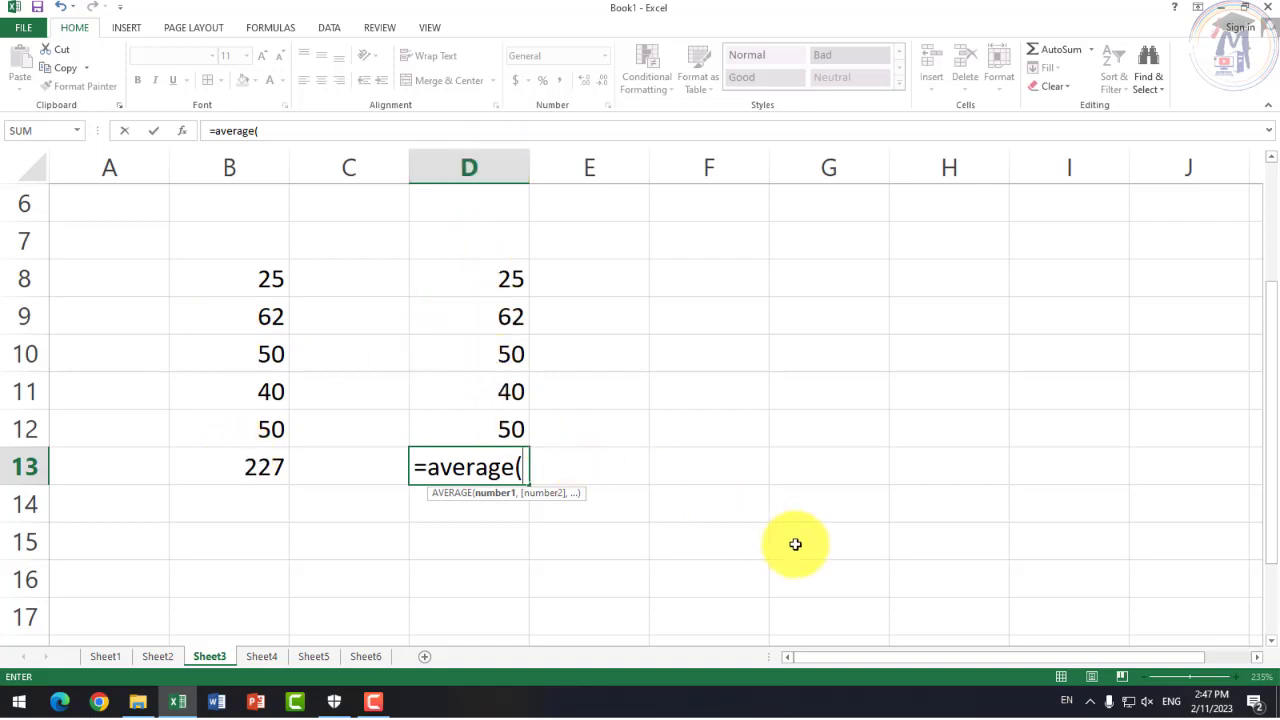
{"action": "type", "text": "d"}
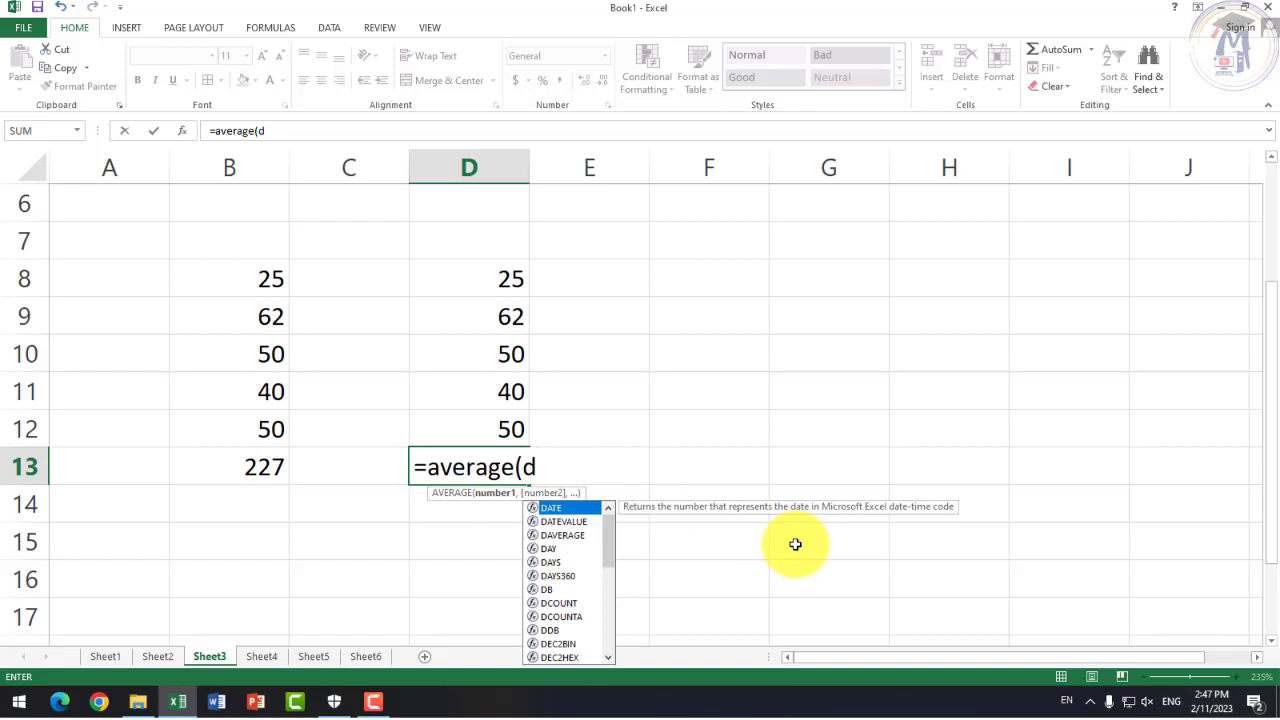
{"action": "type", "text": "8:"}
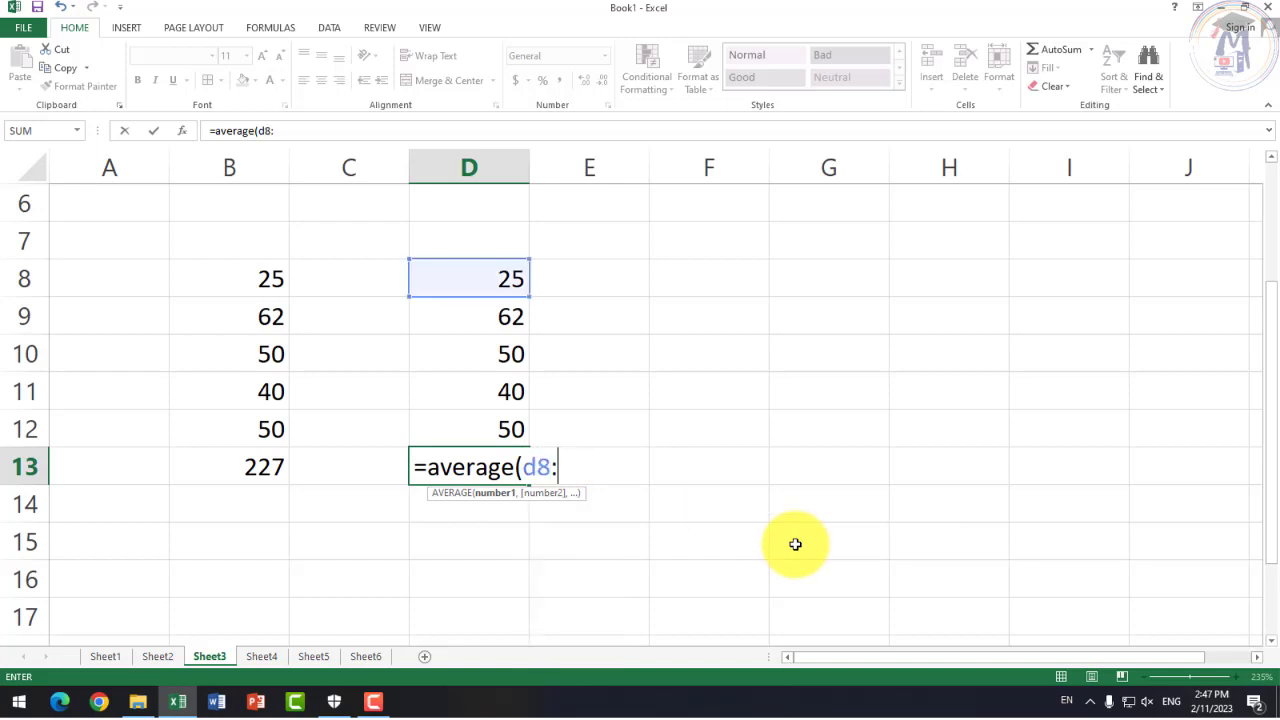
{"action": "type", "text": "d12"}
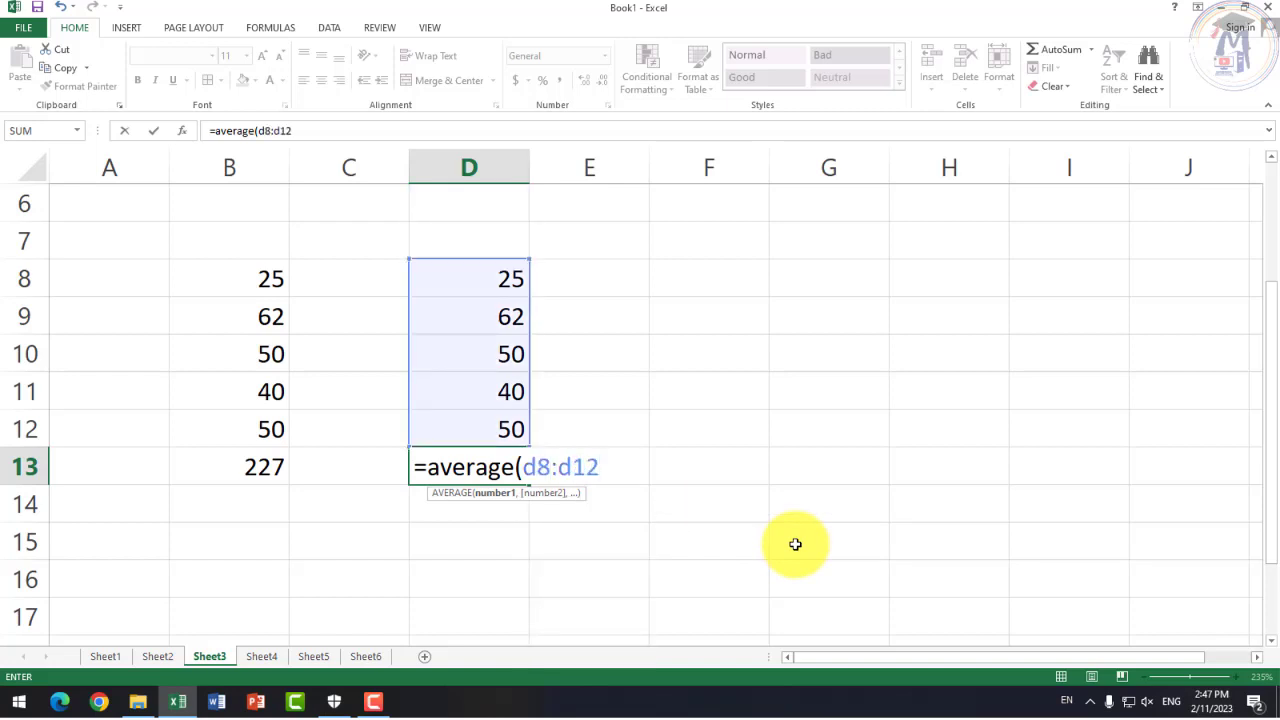
{"action": "type", "text": ")"}
{"action": "key", "text": "Return"}
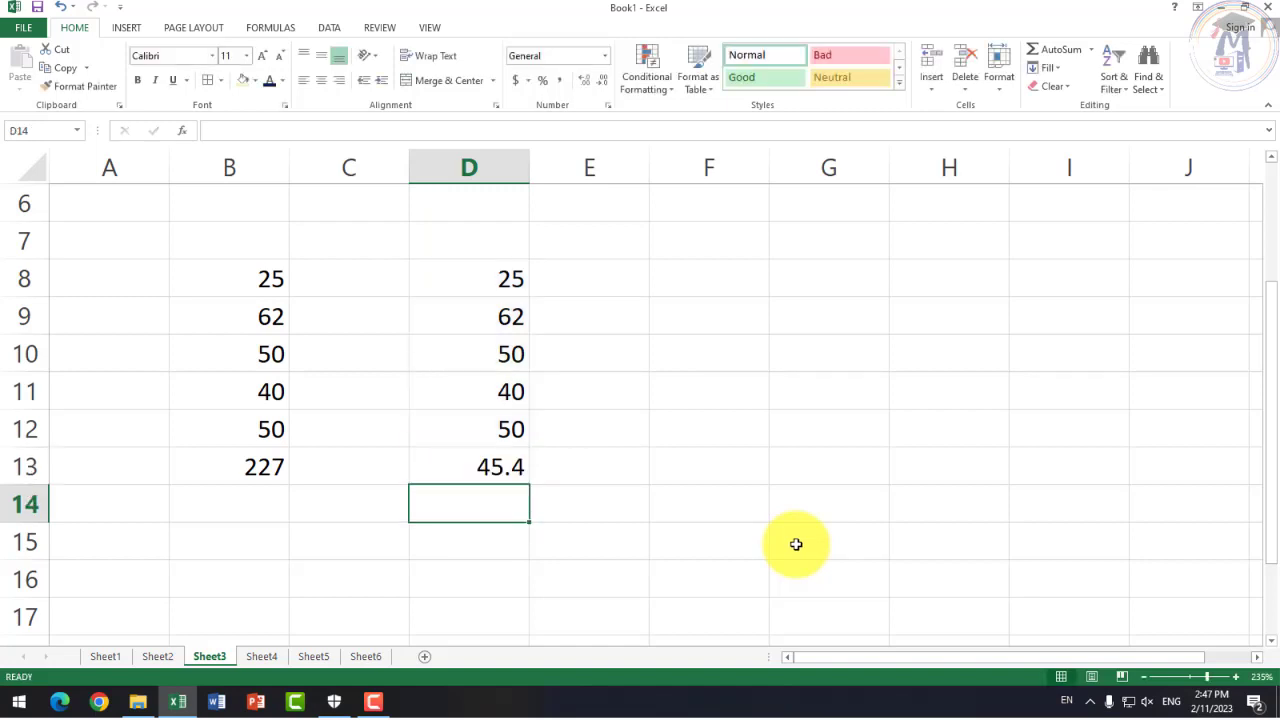
Step: Adjust D13's decimal places until the average shows 45.40
{"action": "left_click", "coordinate": [506, 466]}
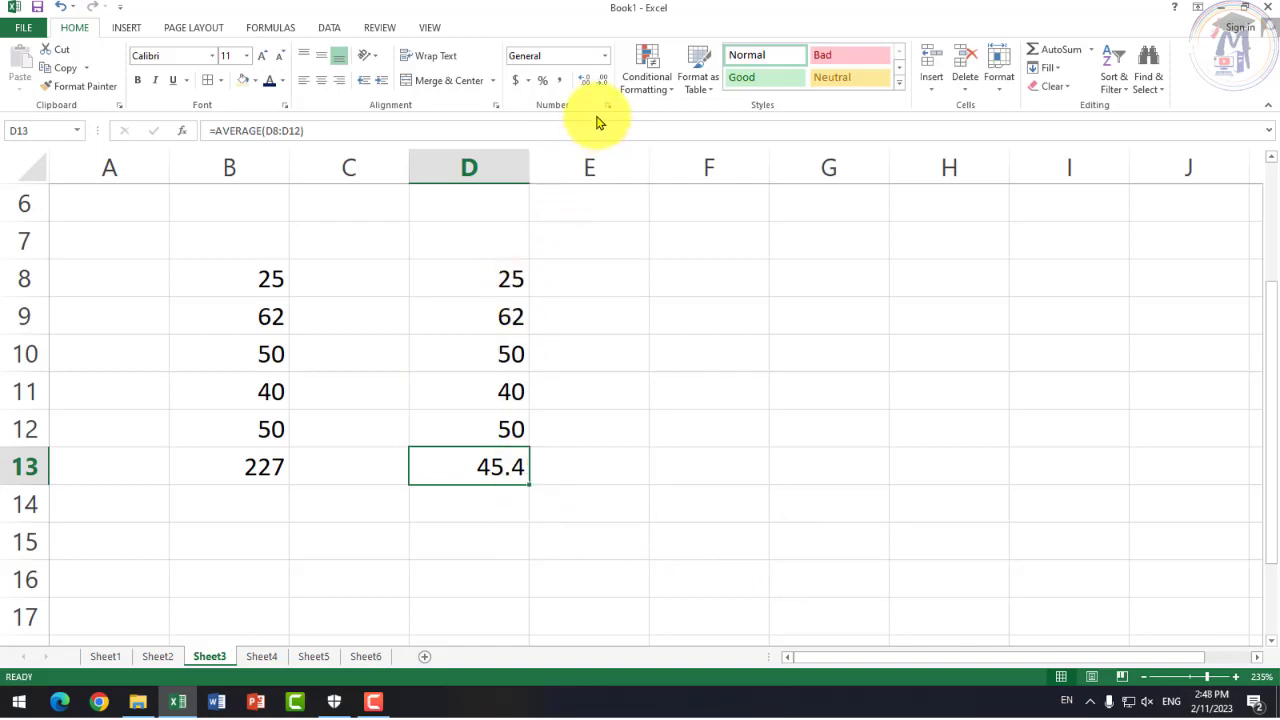
{"action": "left_click", "coordinate": [603, 84]}
{"action": "left_click", "coordinate": [586, 84]}
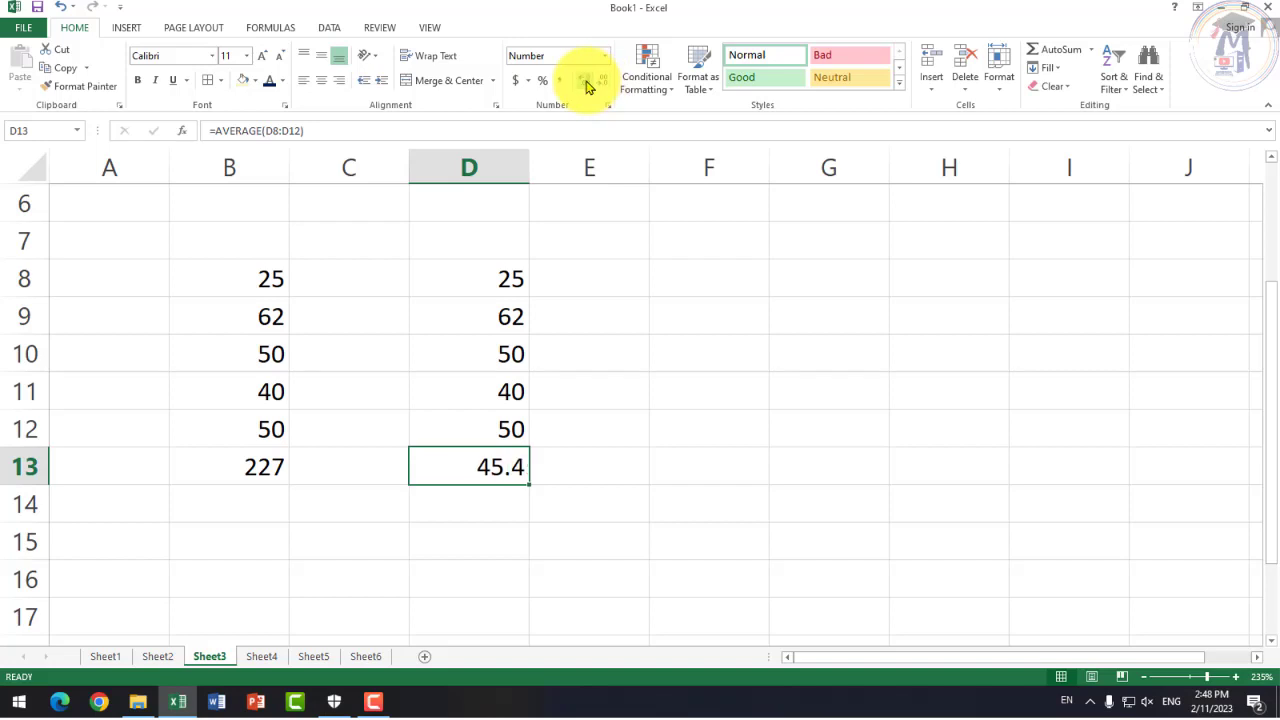
{"action": "left_click", "coordinate": [586, 84]}
{"action": "left_click", "coordinate": [586, 84]}
{"action": "left_click", "coordinate": [587, 85]}
{"action": "left_click", "coordinate": [587, 85]}
{"action": "left_click", "coordinate": [600, 86]}
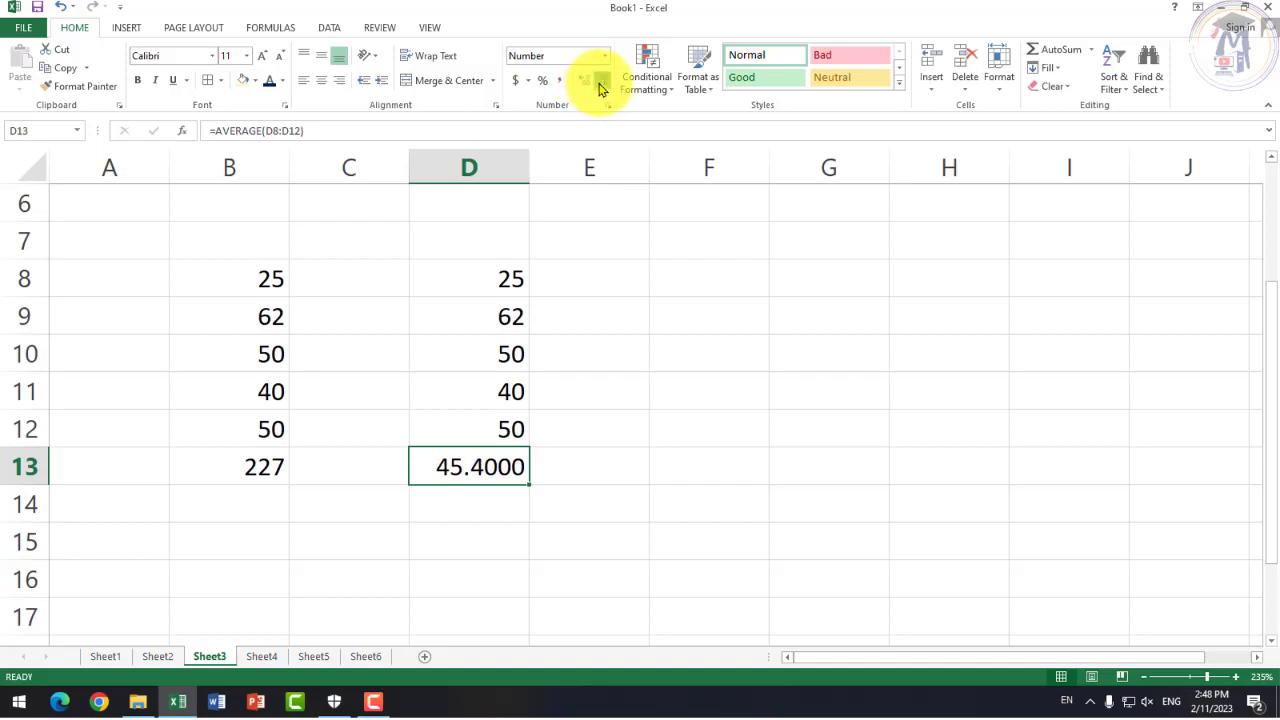
{"action": "left_click", "coordinate": [601, 88]}
{"action": "left_click", "coordinate": [601, 88]}
{"action": "left_click", "coordinate": [601, 88]}
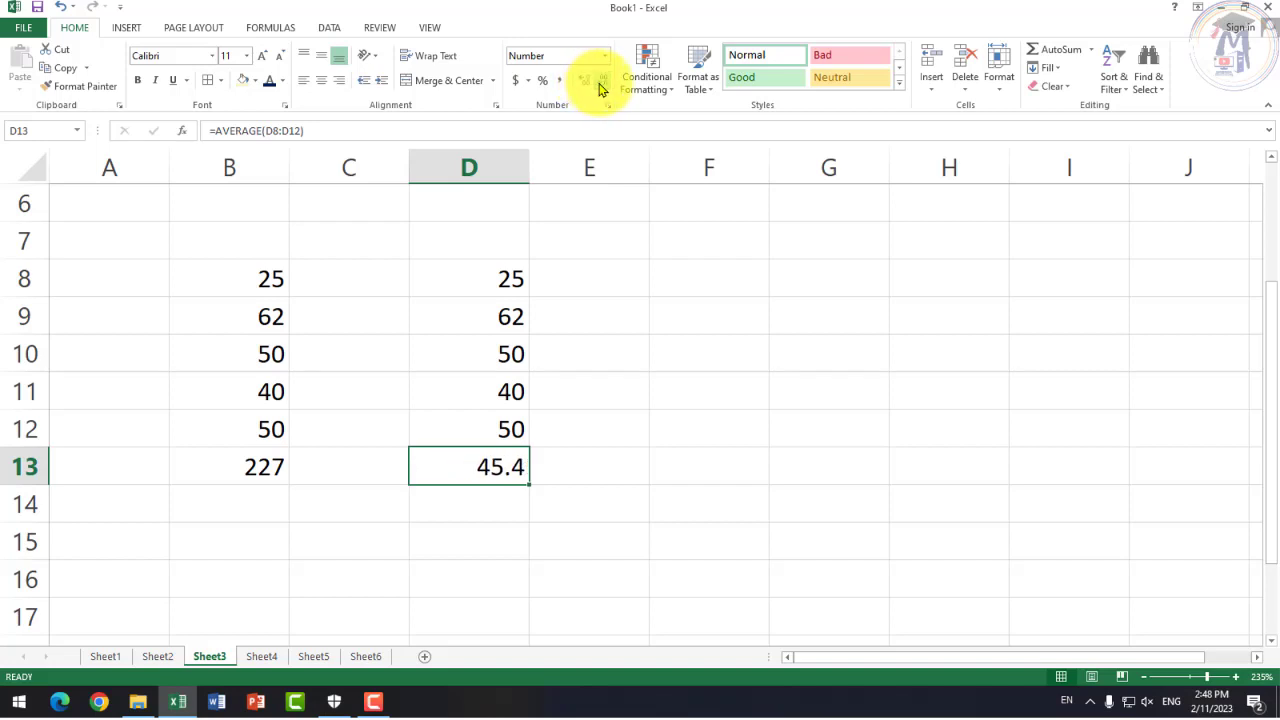
{"action": "left_click", "coordinate": [586, 84]}
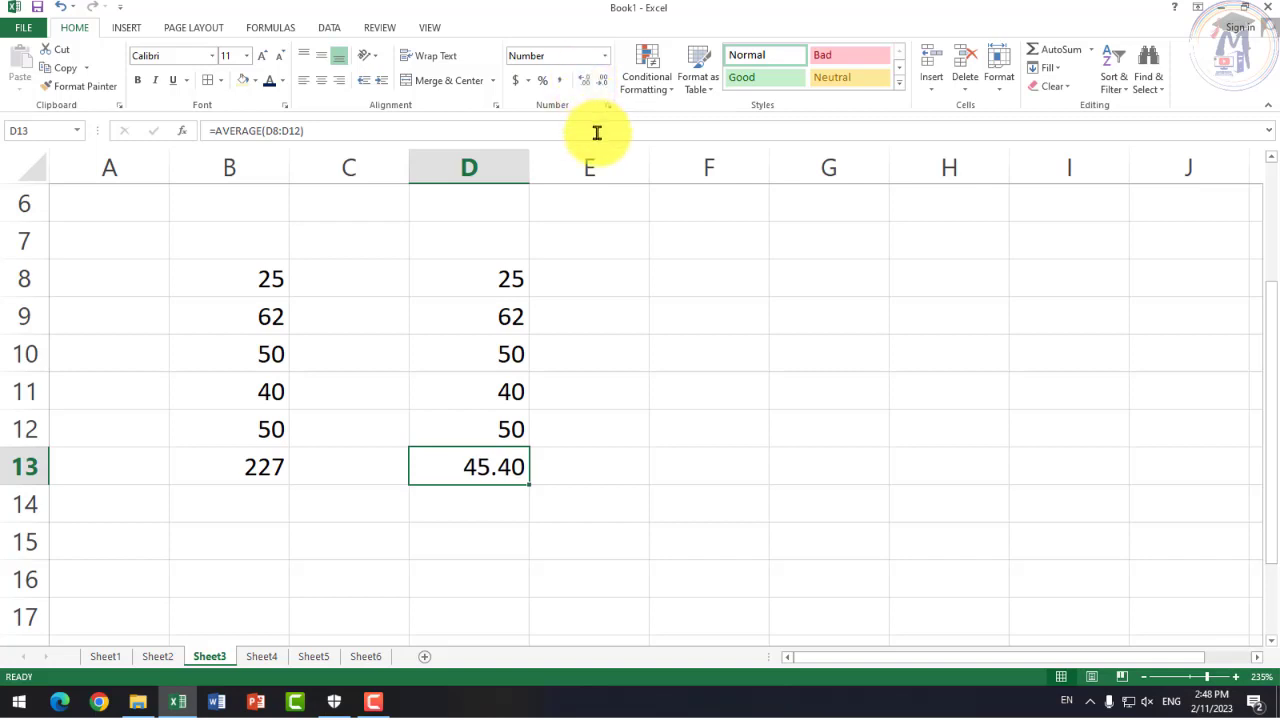
Step: Select the five values D8 through D12
{"action": "left_click", "coordinate": [634, 354]}
{"action": "left_click", "coordinate": [697, 280]}
{"action": "left_click_drag", "start_coordinate": [509, 282], "coordinate": [509, 438]}
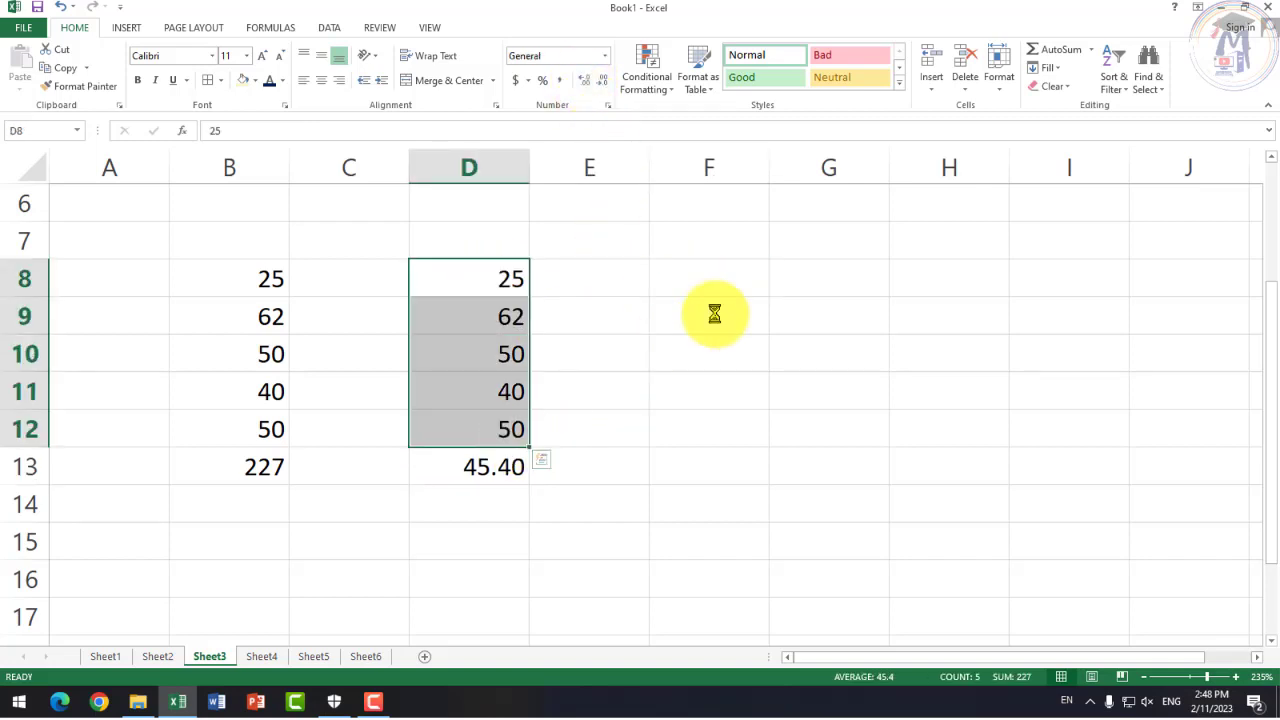
Step: Copy D8:D12 and paste the values into F8:F12
{"action": "key", "text": "ctrl+c"}
{"action": "left_click", "coordinate": [726, 281]}
{"action": "key", "text": "ctrl+v"}
Step: Enter =COUNT(F8:F12) in F13, returning 5, then select F8:F12
{"action": "left_click", "coordinate": [720, 469]}
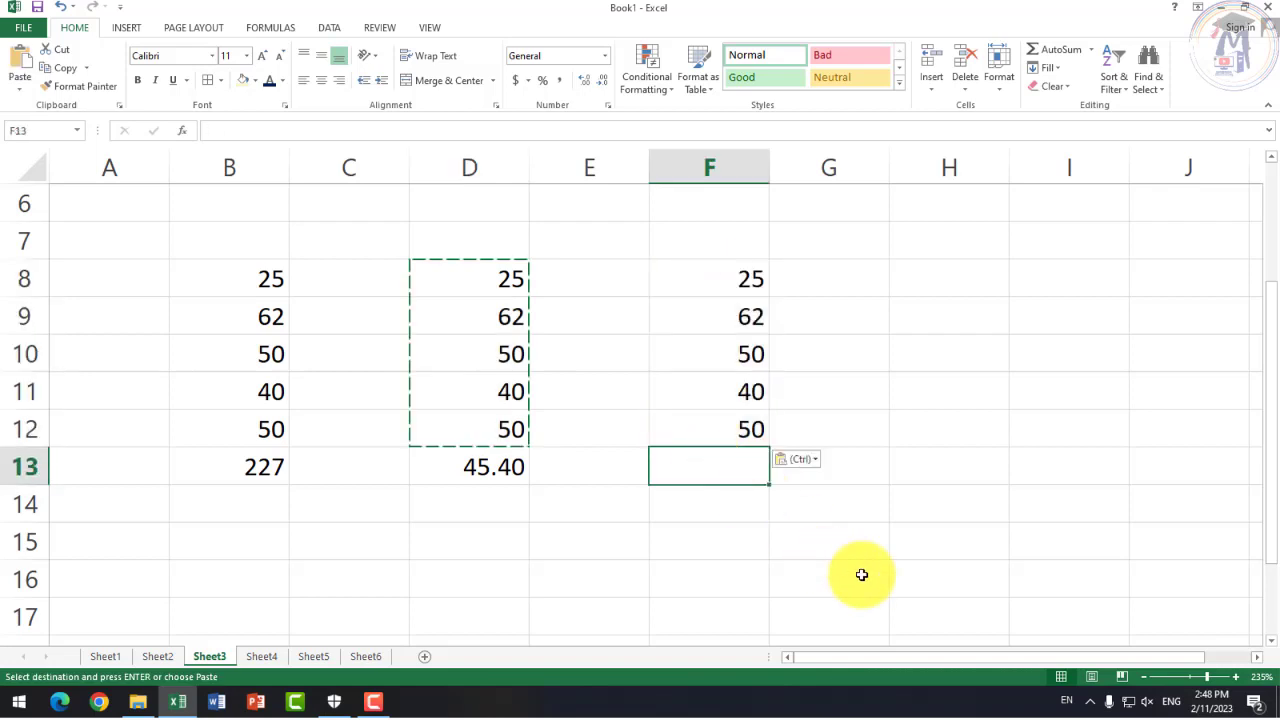
{"action": "type", "text": "=count"}
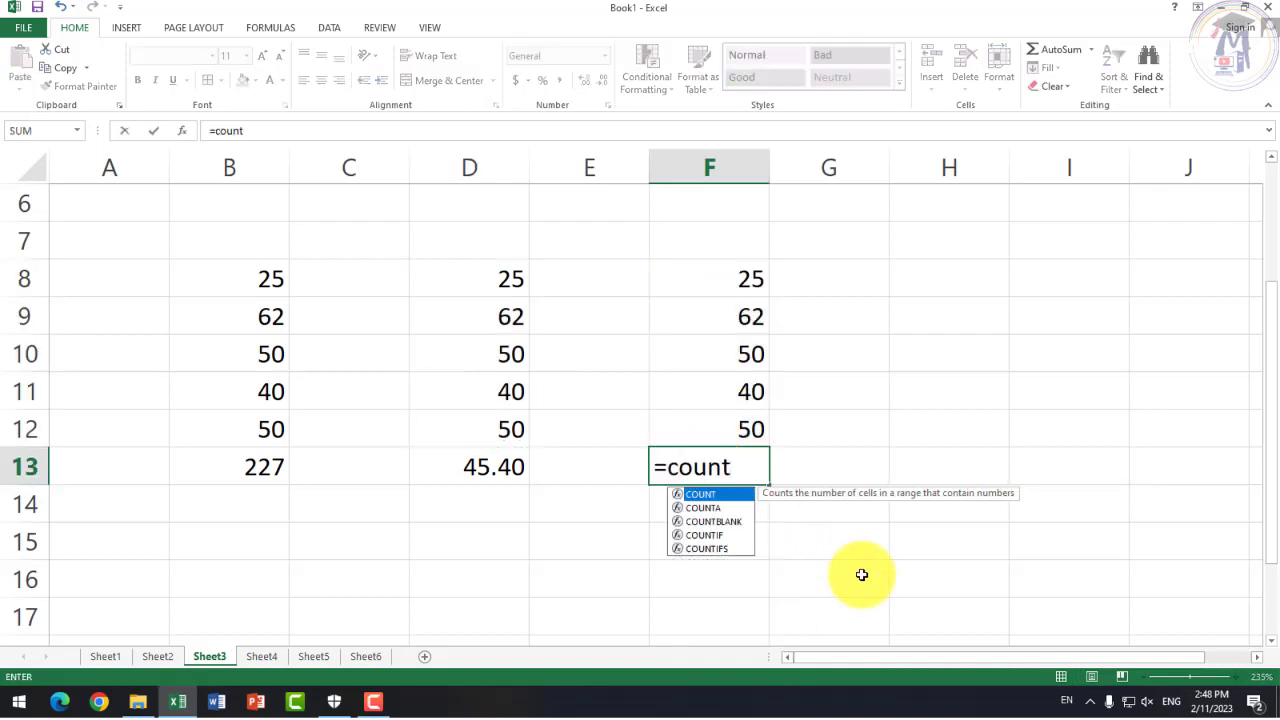
{"action": "type", "text": "("}
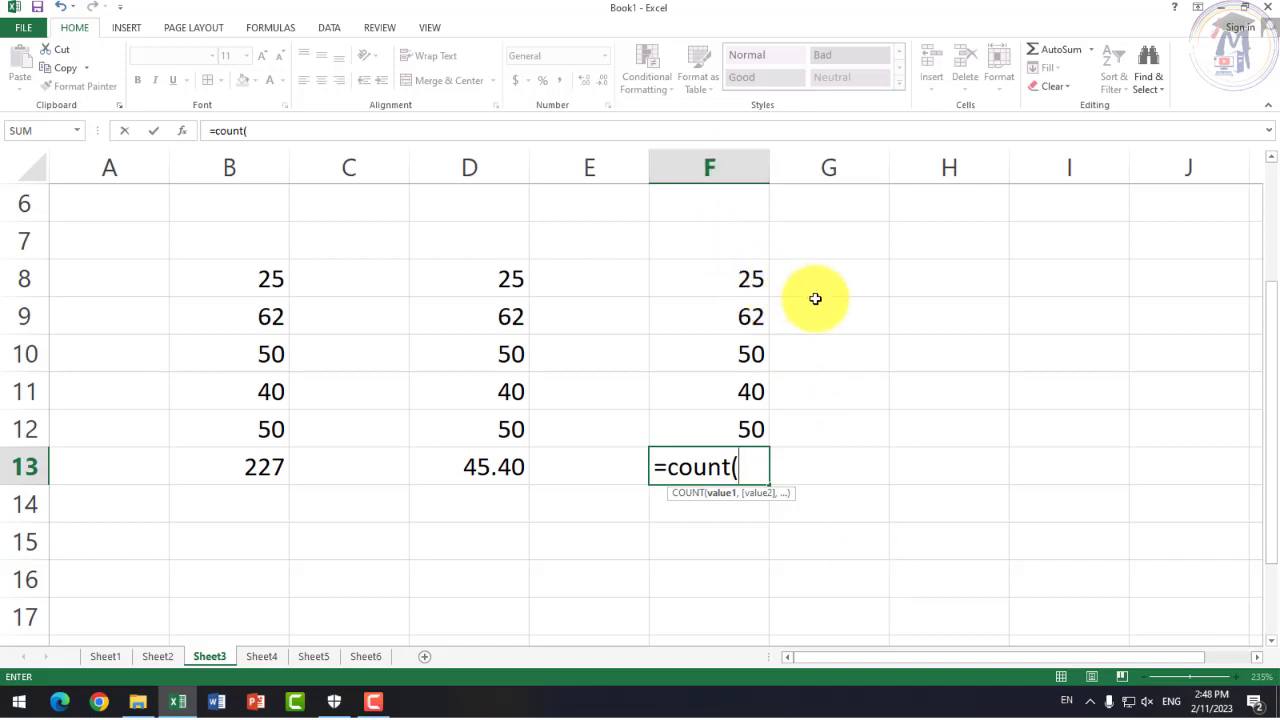
{"action": "type", "text": "f8:"}
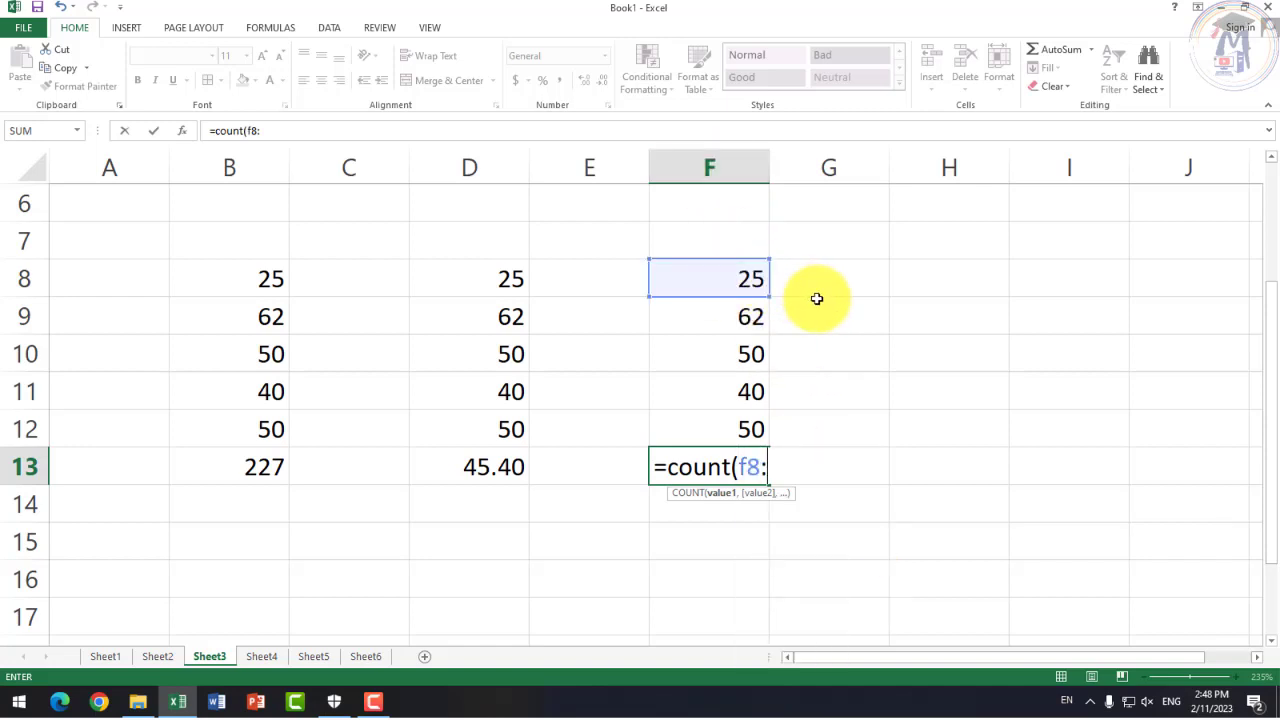
{"action": "type", "text": "f12)"}
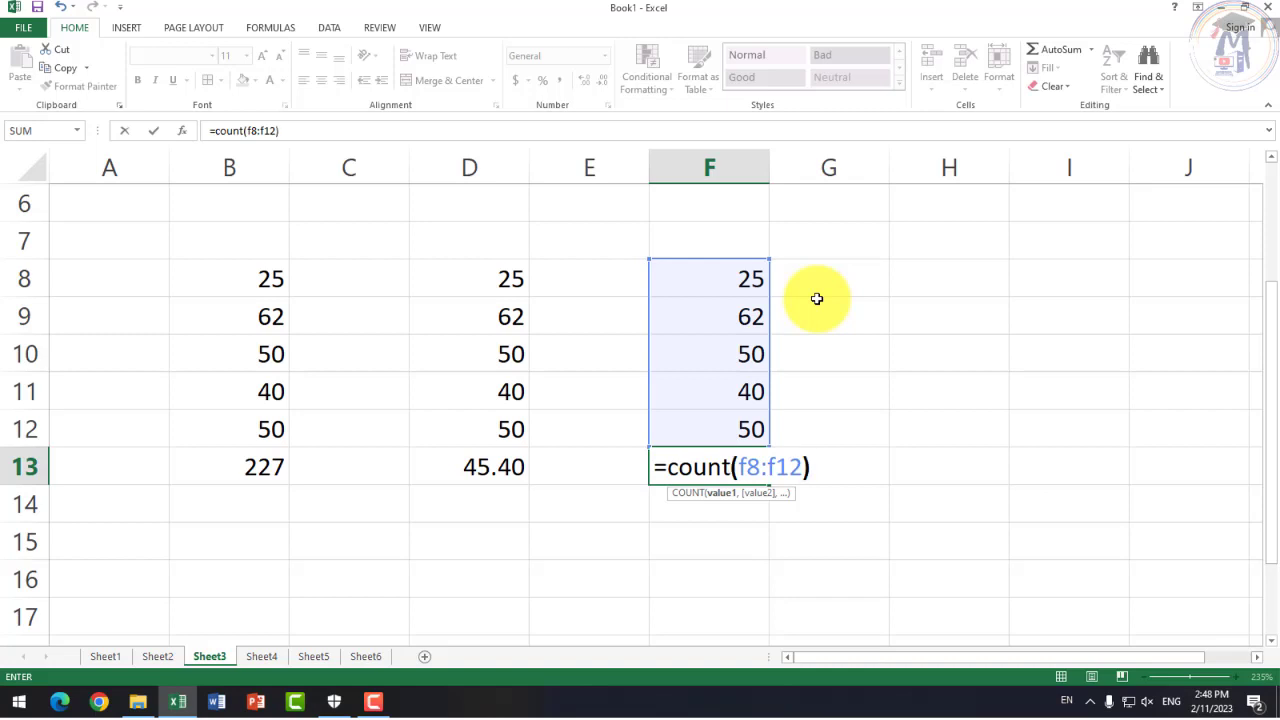
{"action": "key", "text": "Return"}
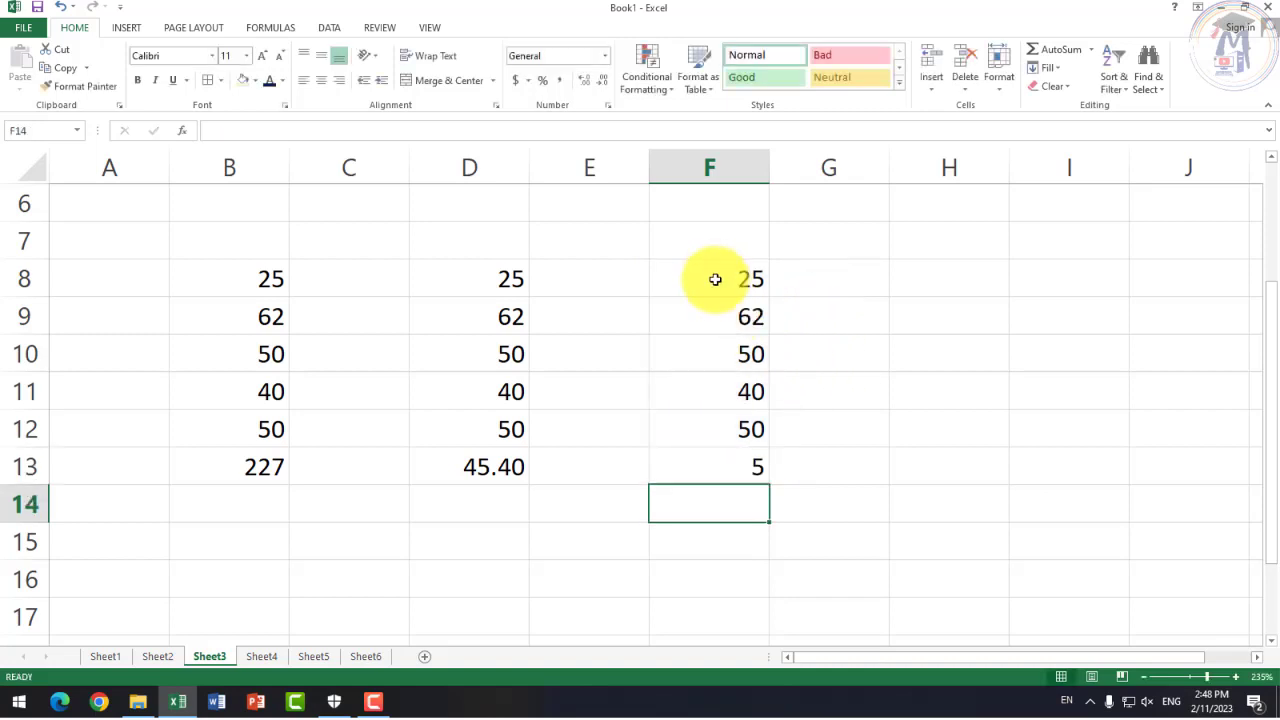
{"action": "left_click", "coordinate": [706, 473]}
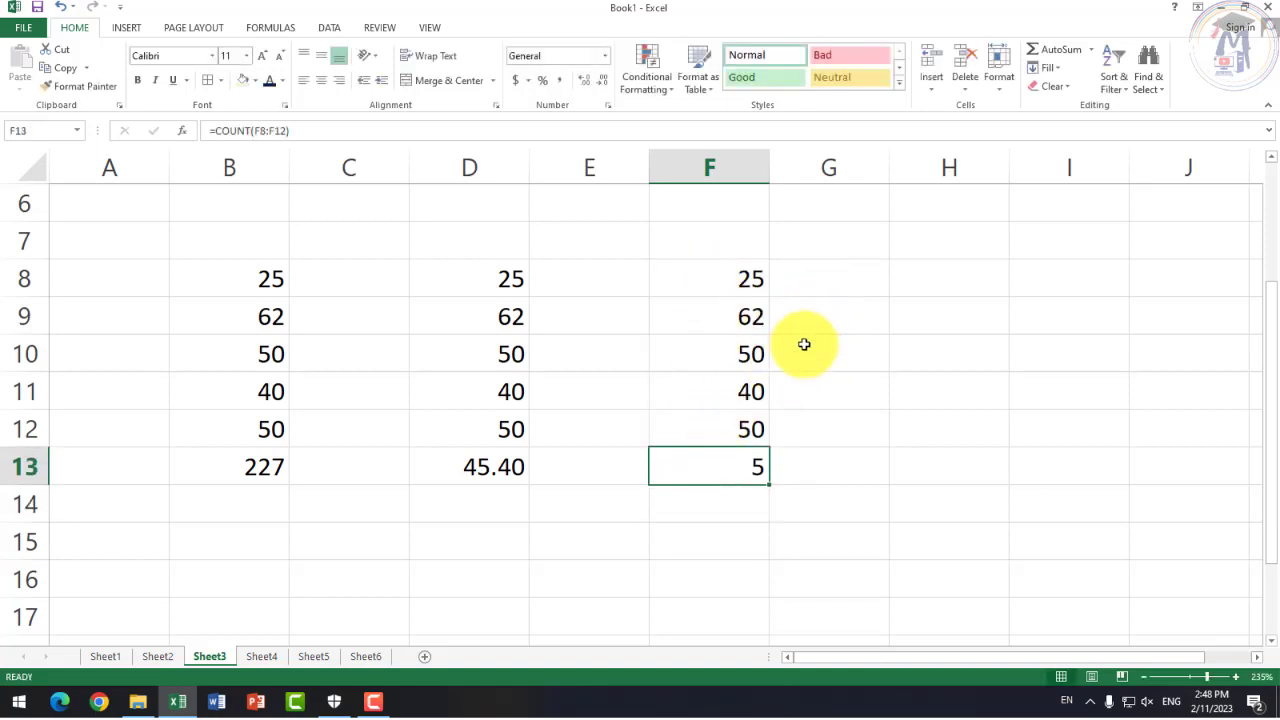
{"action": "left_click", "coordinate": [945, 280]}
{"action": "left_click_drag", "start_coordinate": [760, 277], "coordinate": [718, 456]}
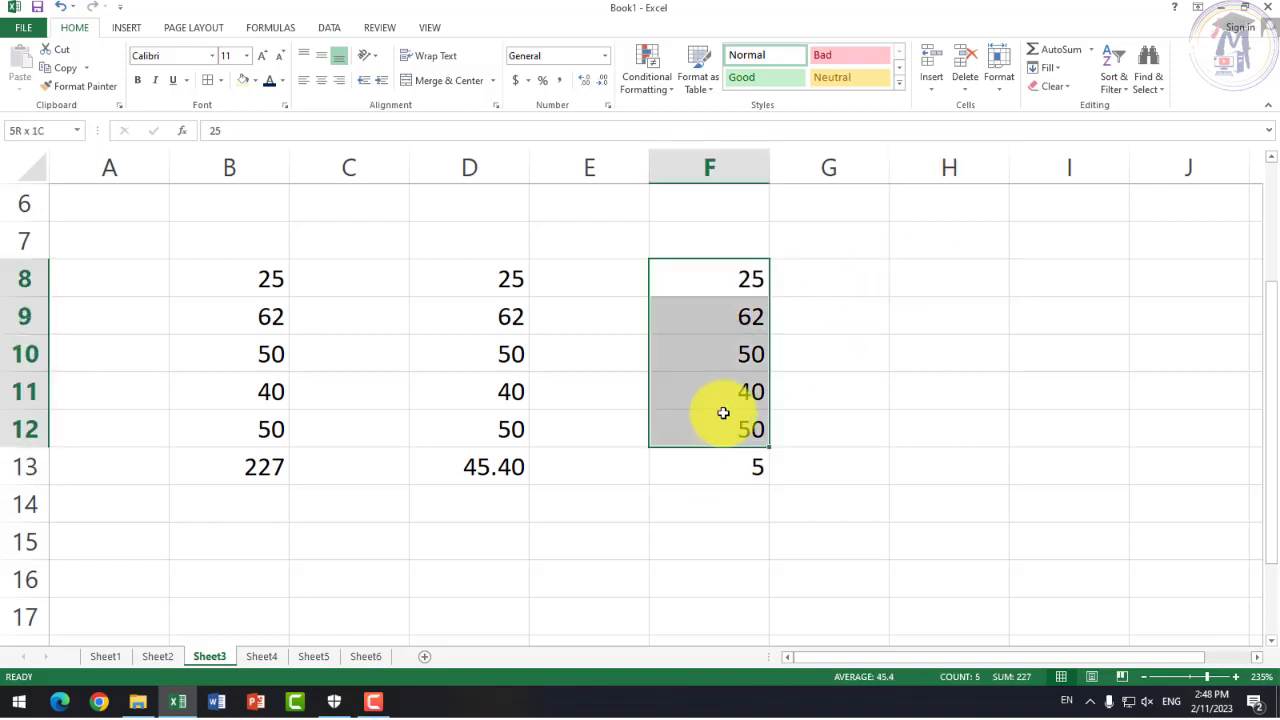
Step: Copy the F8:F12 values into H8:H12
{"action": "key", "text": "ctrl+c"}
{"action": "left_click", "coordinate": [934, 278]}
{"action": "key", "text": "ctrl+v"}
Step: Enter =MAX(H8:H12) in cell H13
{"action": "left_click", "coordinate": [960, 470]}
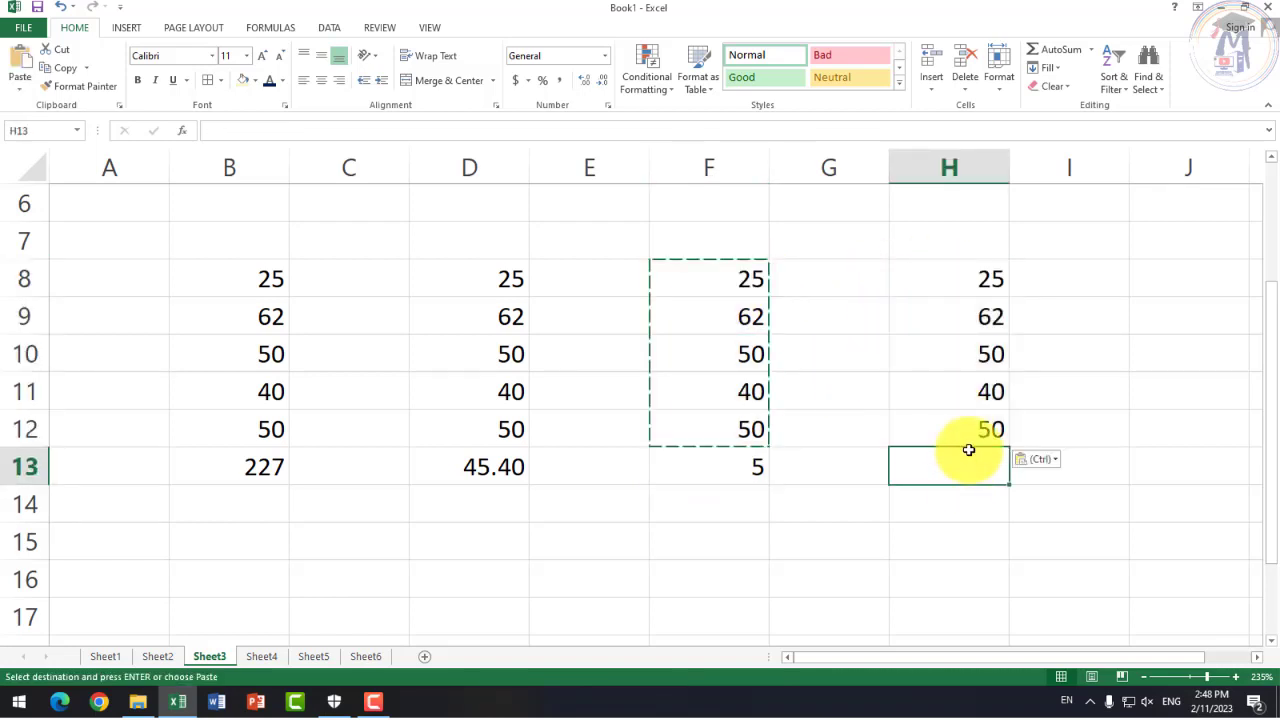
{"action": "type", "text": "=max"}
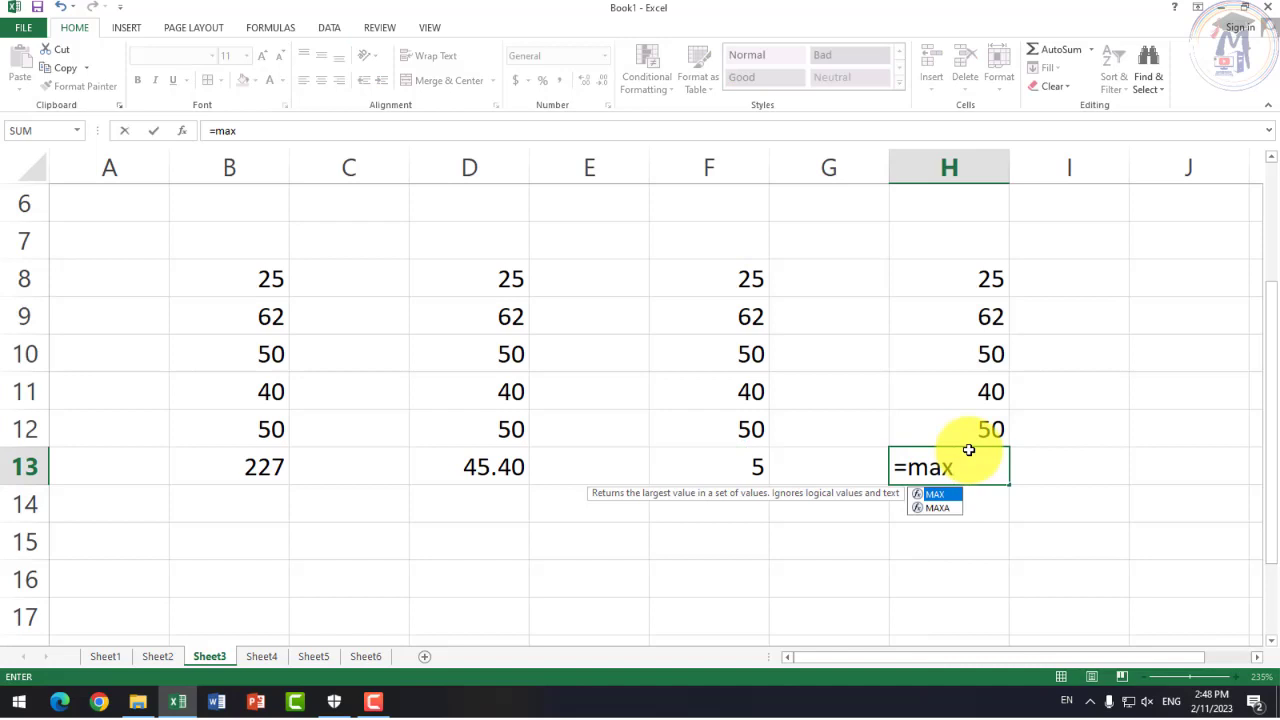
{"action": "type", "text": "("}
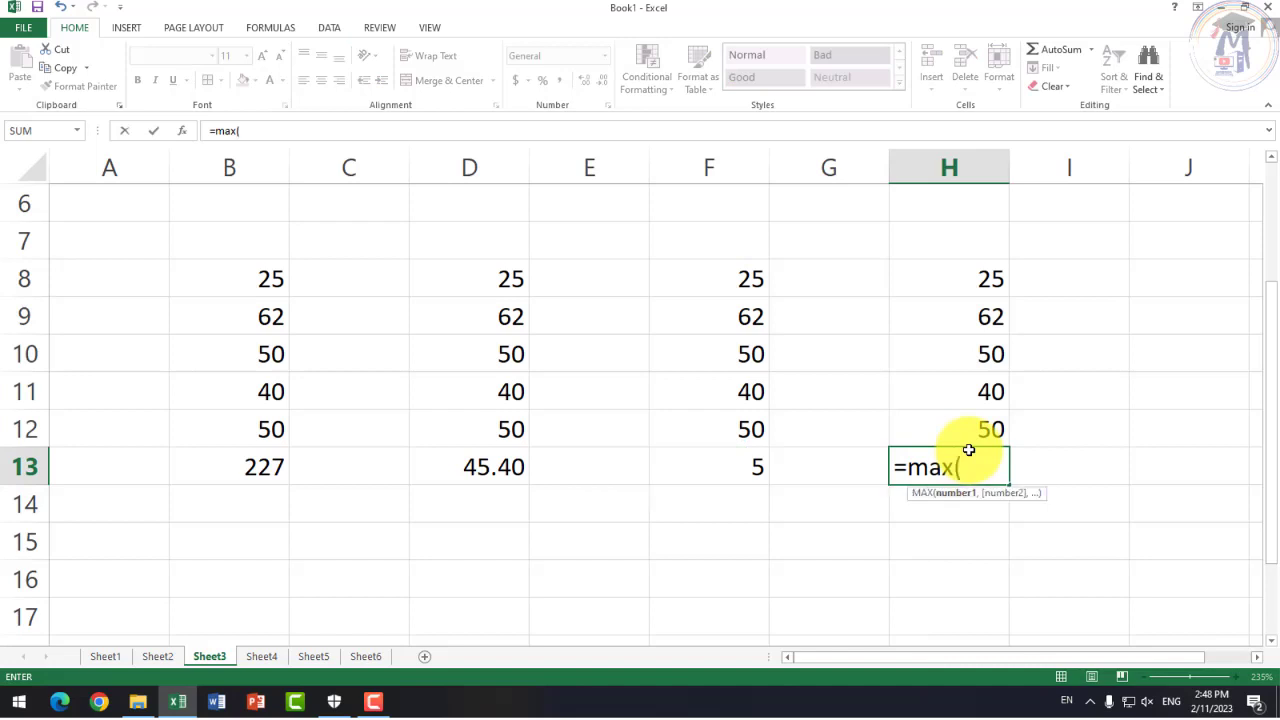
{"action": "type", "text": "h8:"}
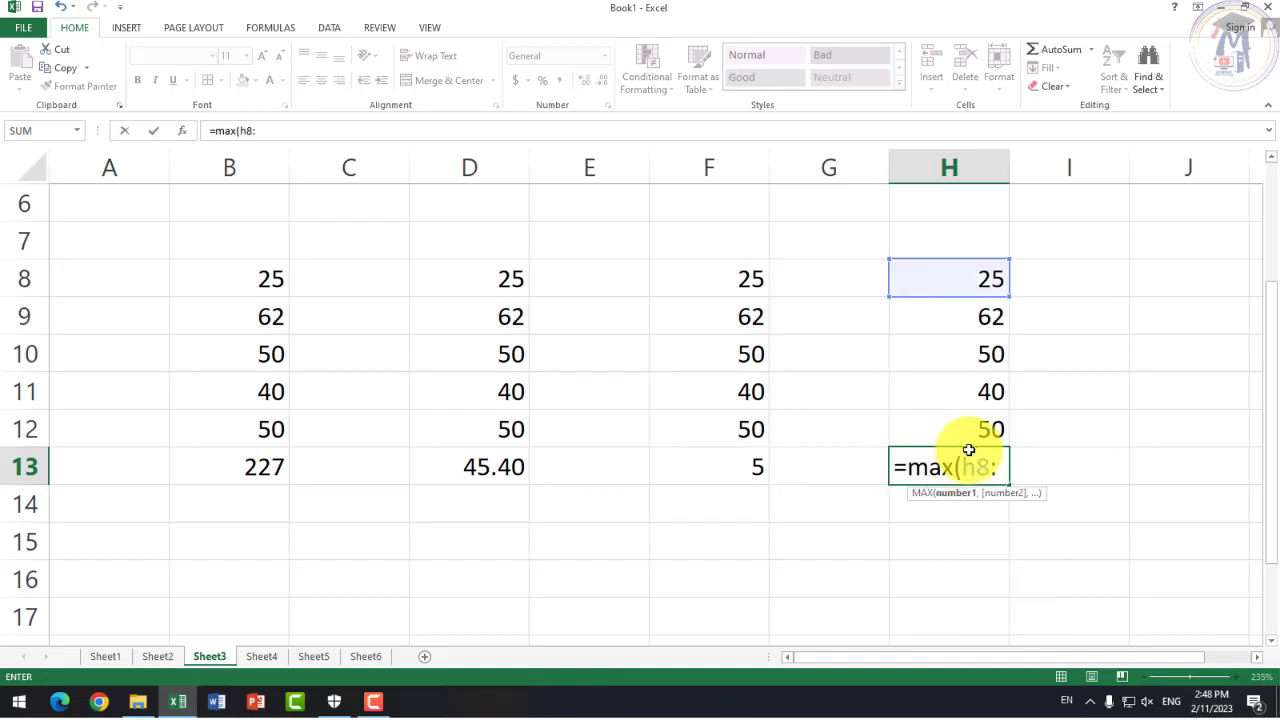
{"action": "type", "text": "h12)"}
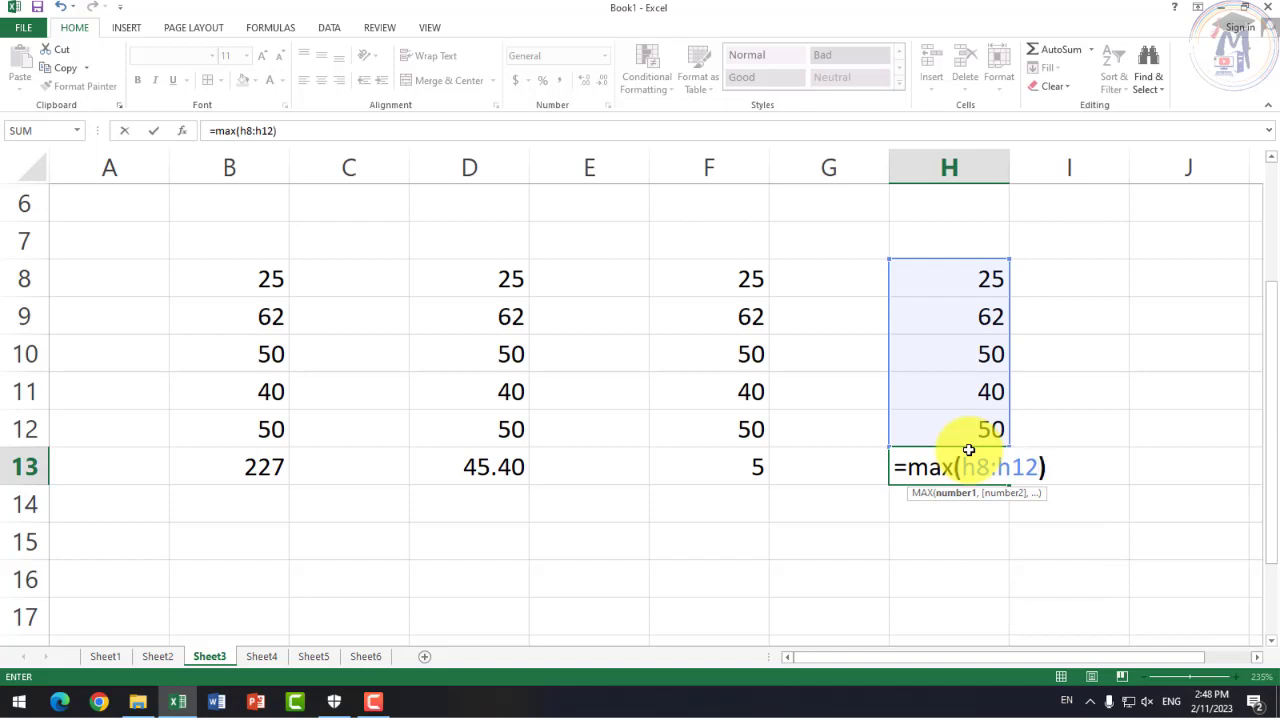
{"action": "key", "text": "Return"}
{"action": "left_click", "coordinate": [988, 463]}
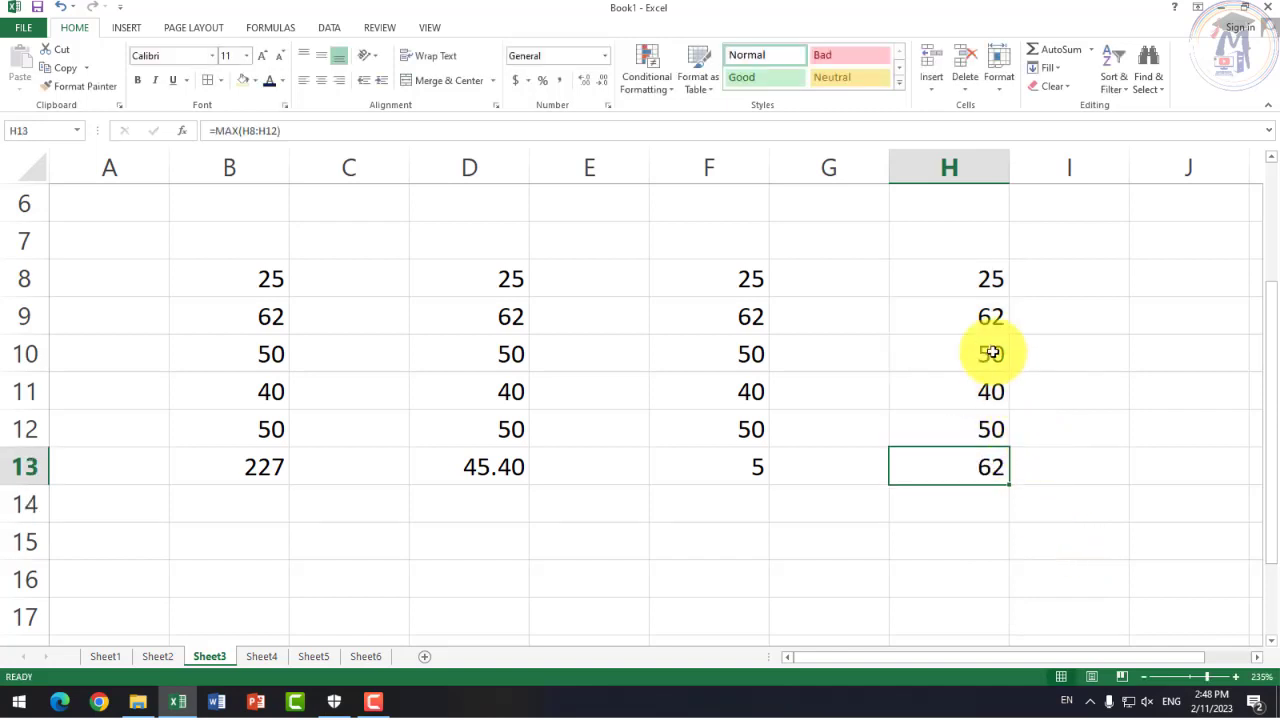
Step: Change H8 to 80 and H11 to 150, making H13 show 150
{"action": "left_click", "coordinate": [985, 279]}
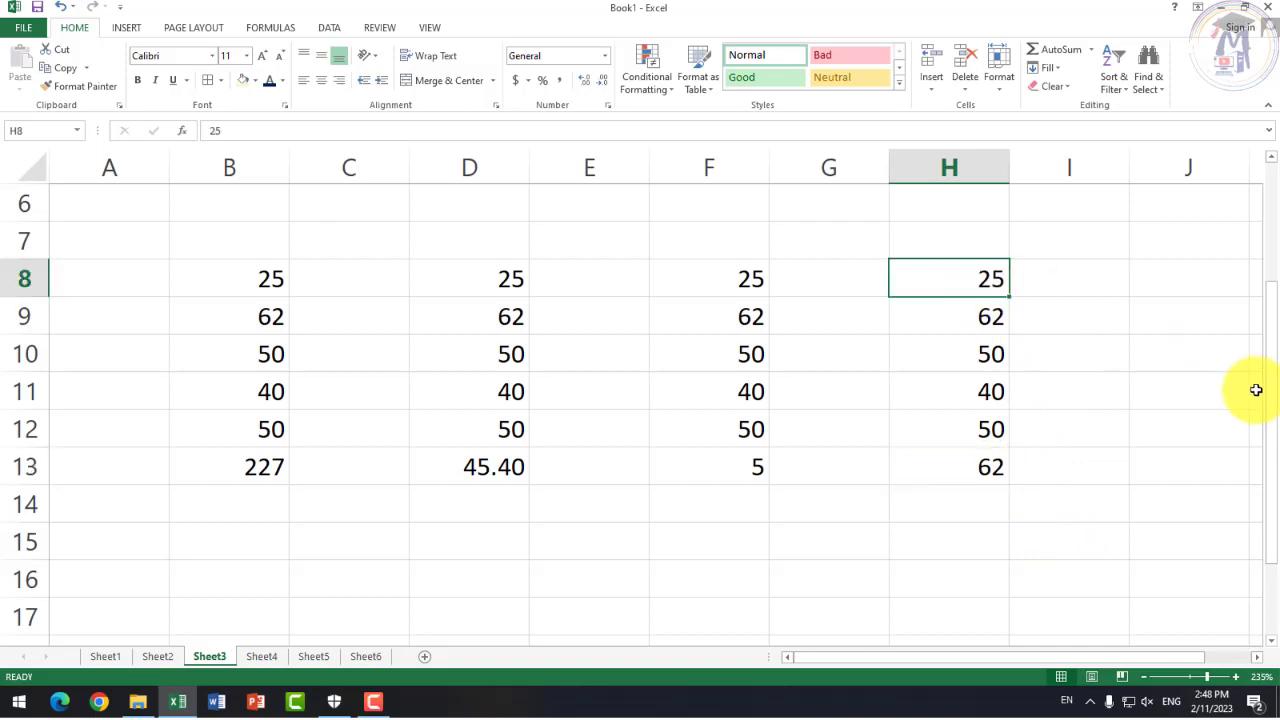
{"action": "type", "text": "80"}
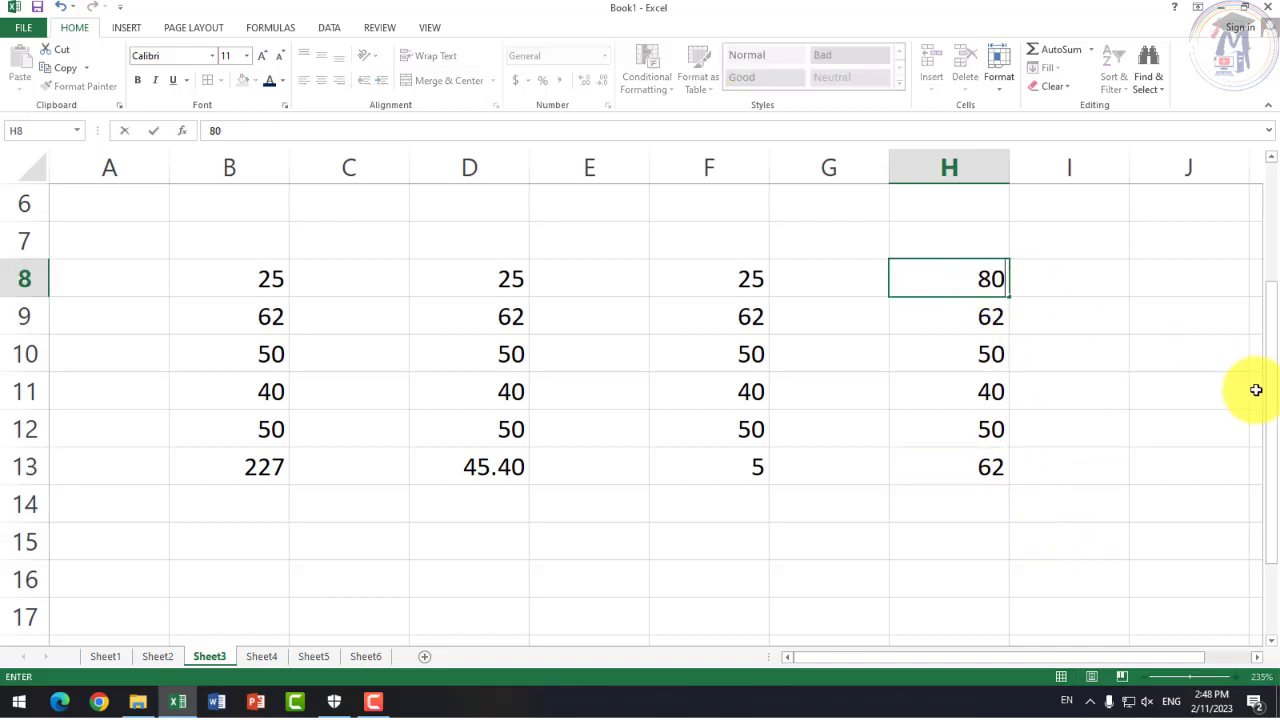
{"action": "key", "text": "Return"}
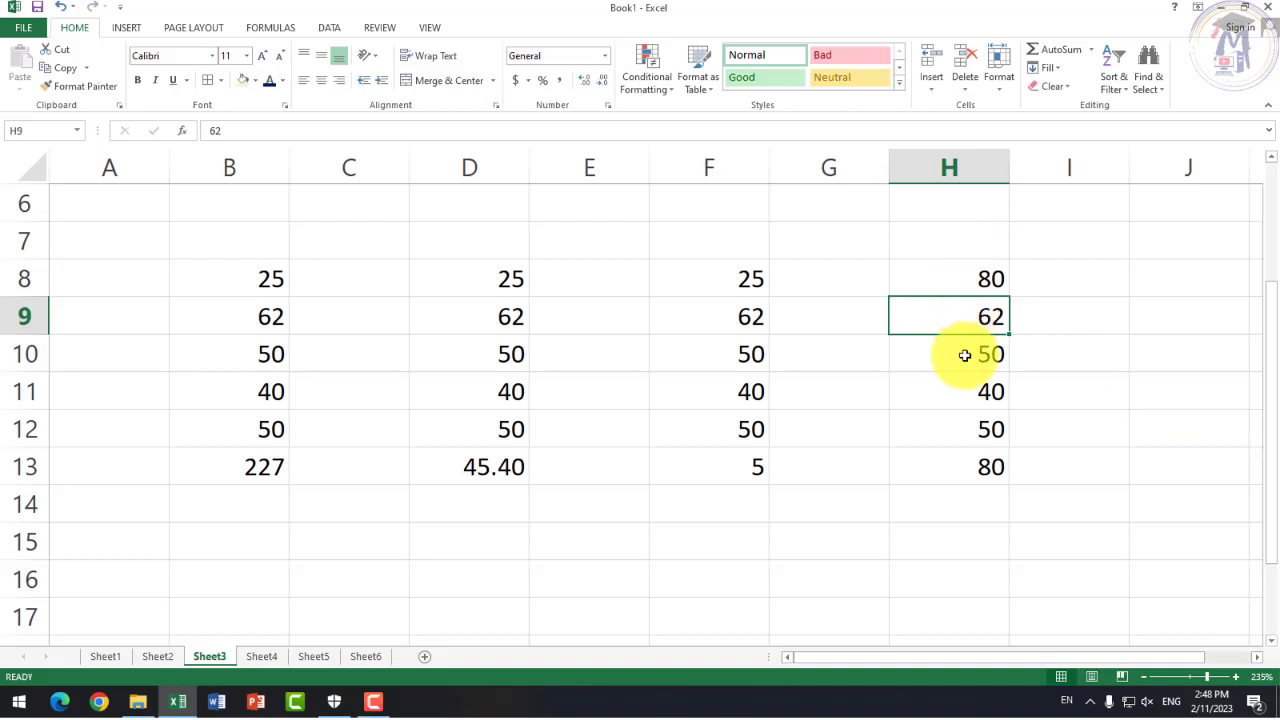
{"action": "left_click", "coordinate": [974, 389]}
{"action": "type", "text": "15"}
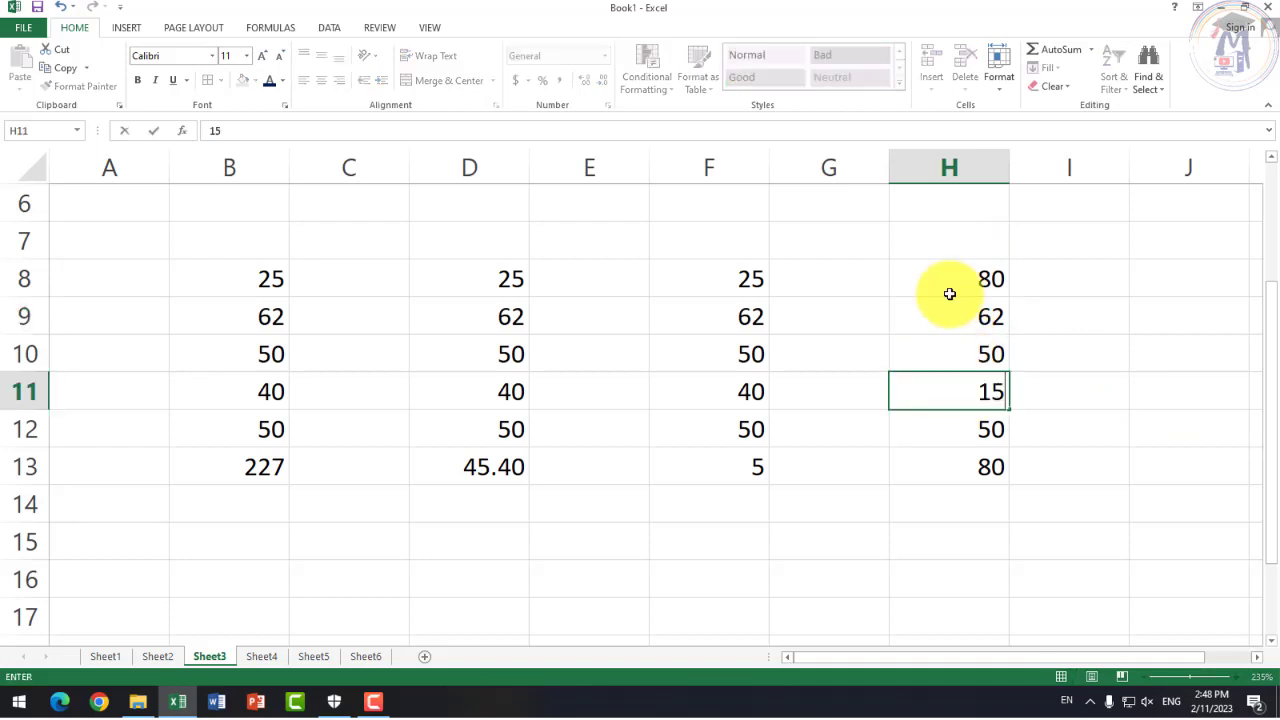
{"action": "type", "text": "0"}
{"action": "key", "text": "Return"}
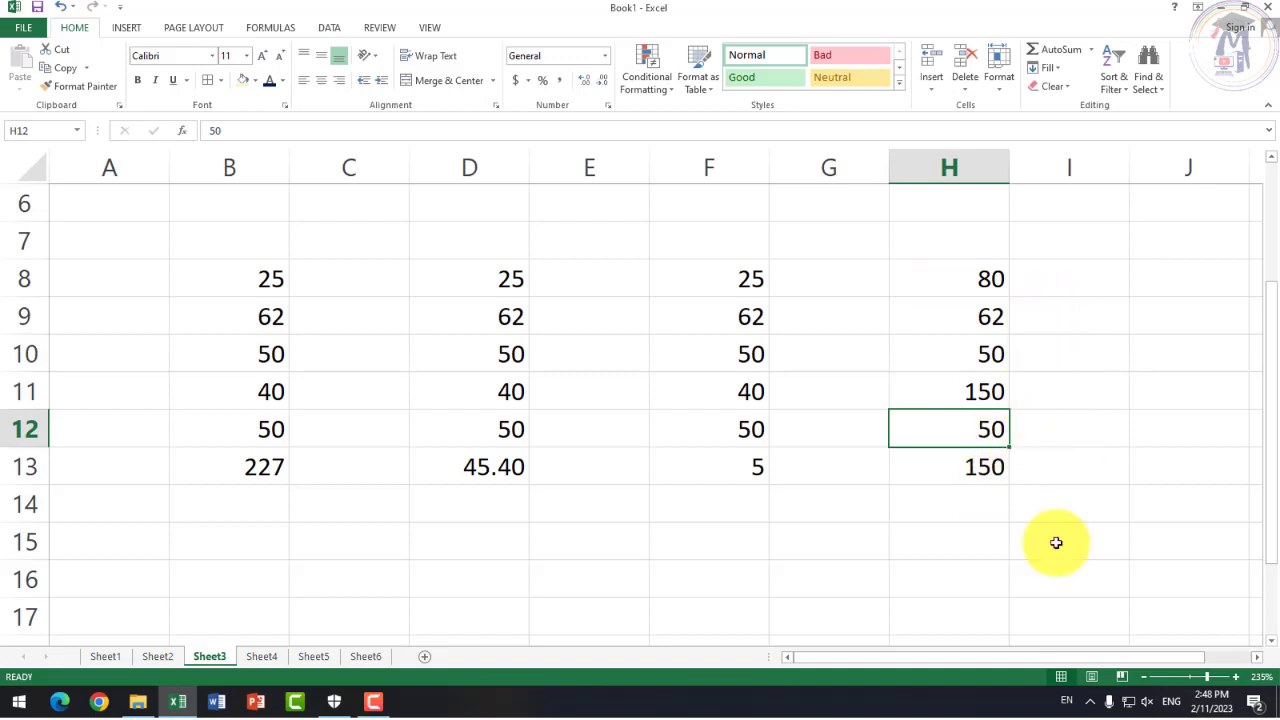
Step: Select the values in H8:H12
{"action": "left_click_drag", "start_coordinate": [1100, 658], "coordinate": [1134, 655]}
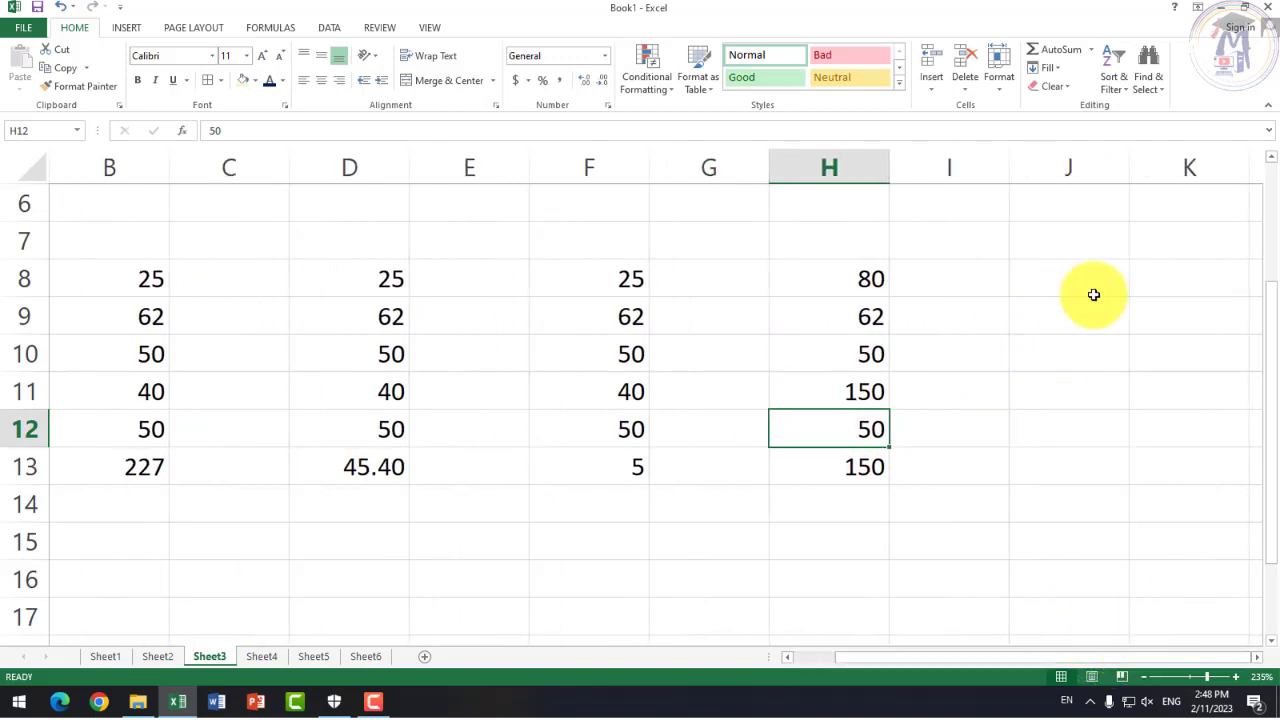
{"action": "left_click", "coordinate": [1062, 266]}
{"action": "left_click_drag", "start_coordinate": [850, 279], "coordinate": [863, 428]}
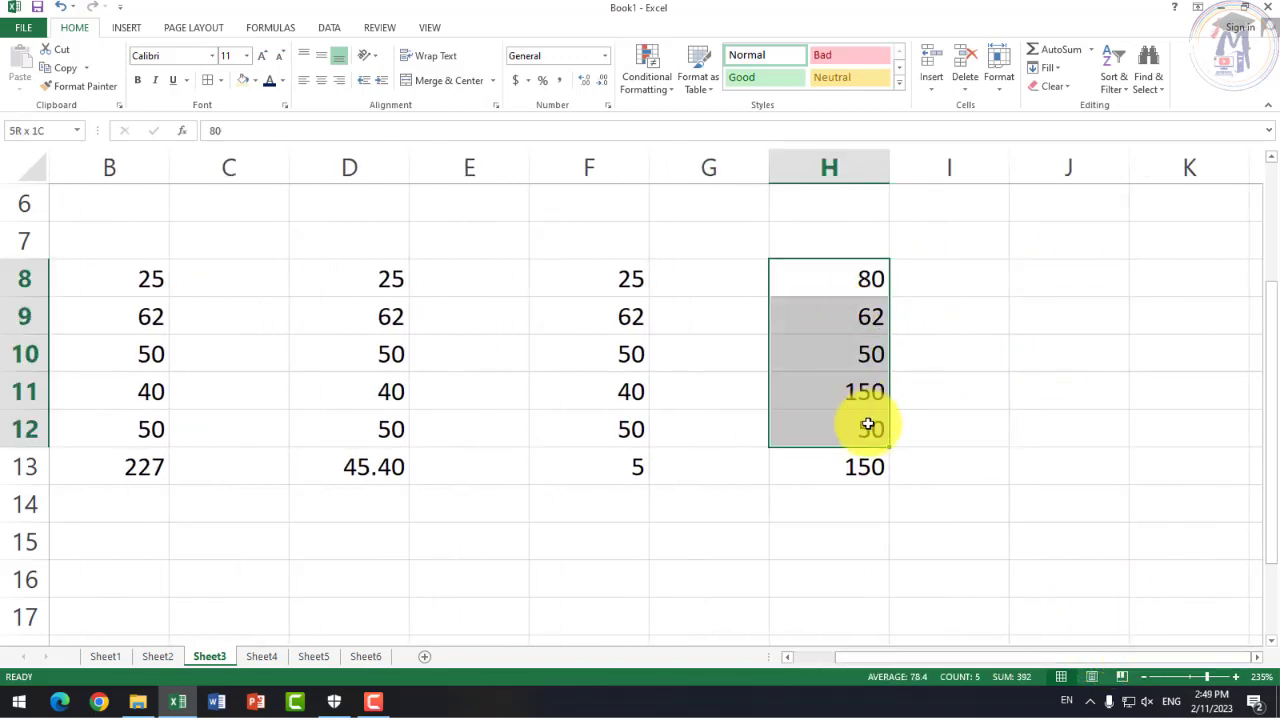
Step: Copy H8:H12 and paste the values into J8:J12
{"action": "key", "text": "ctrl+c"}
{"action": "left_click", "coordinate": [1070, 275]}
{"action": "key", "text": "ctrl+v"}
Step: Enter =MIN(J8:J12) in J13, which returns 50
{"action": "left_click", "coordinate": [1080, 466]}
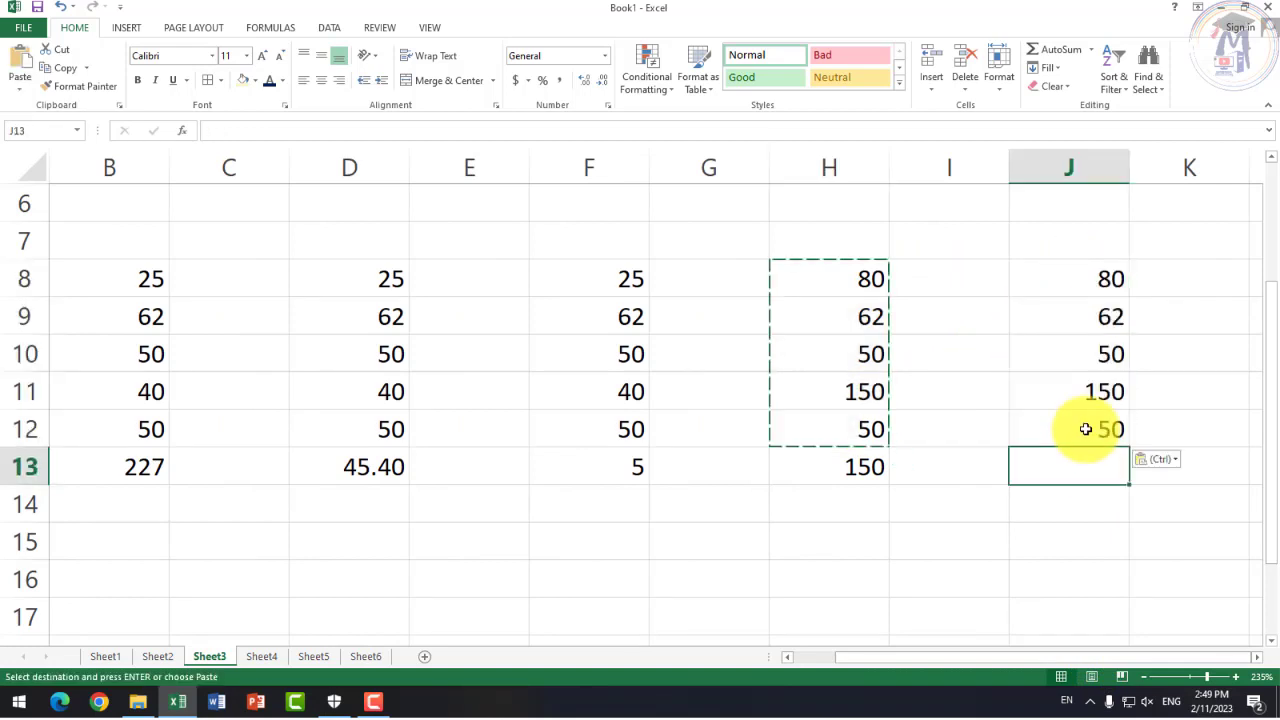
{"action": "type", "text": "=min("}
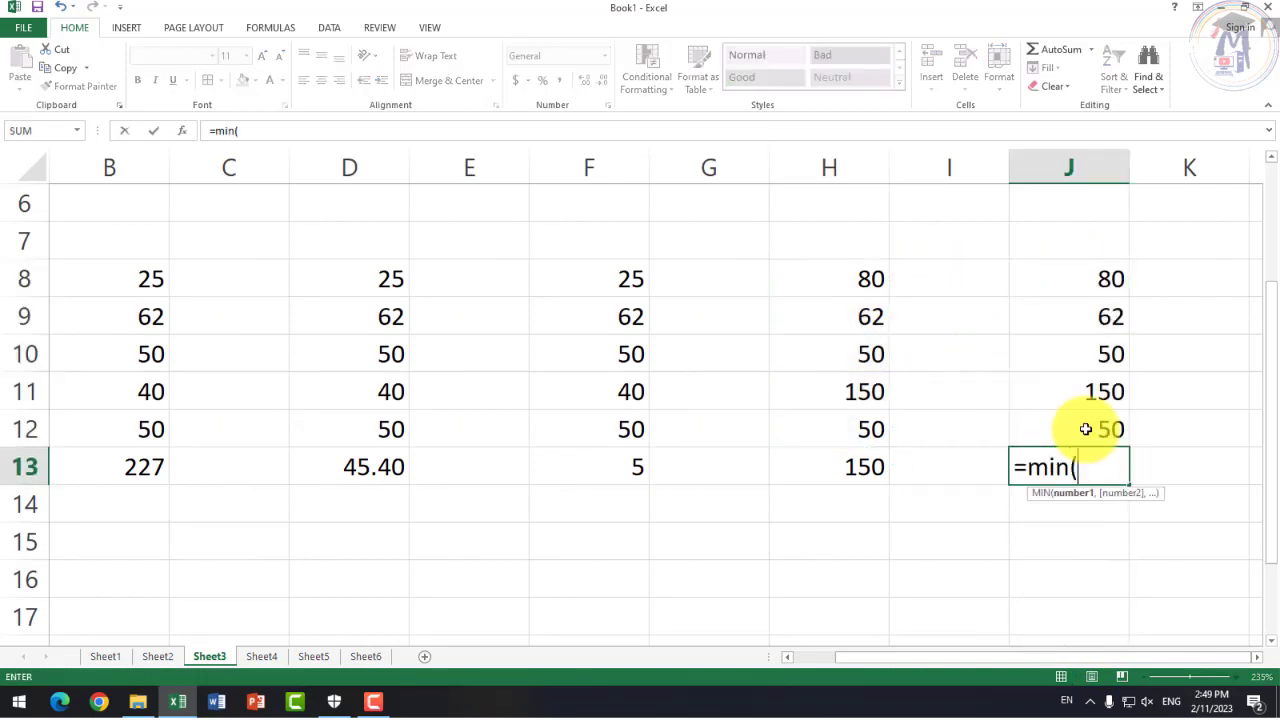
{"action": "type", "text": "j8"}
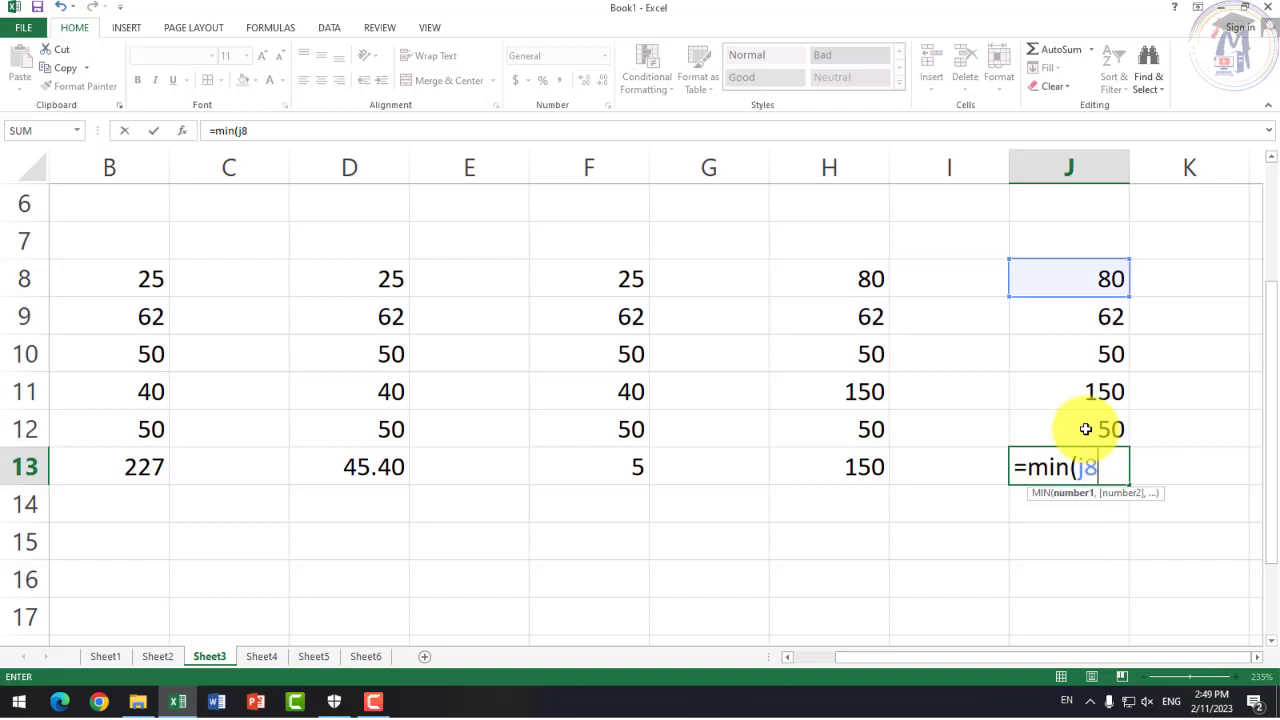
{"action": "type", "text": ":j"}
{"action": "key", "text": "BackSpace"}
{"action": "type", "text": "j"}
{"action": "type", "text": "12"}
{"action": "key", "text": "Return"}
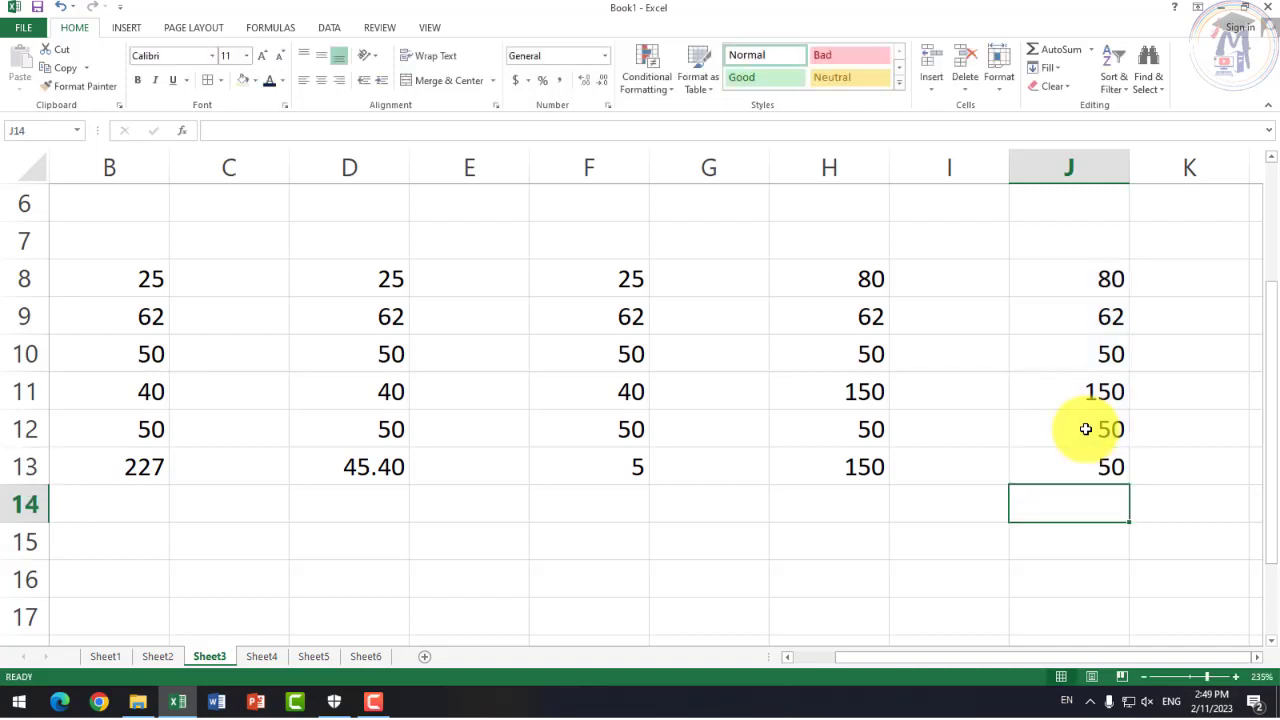
{"action": "left_click", "coordinate": [1111, 481]}
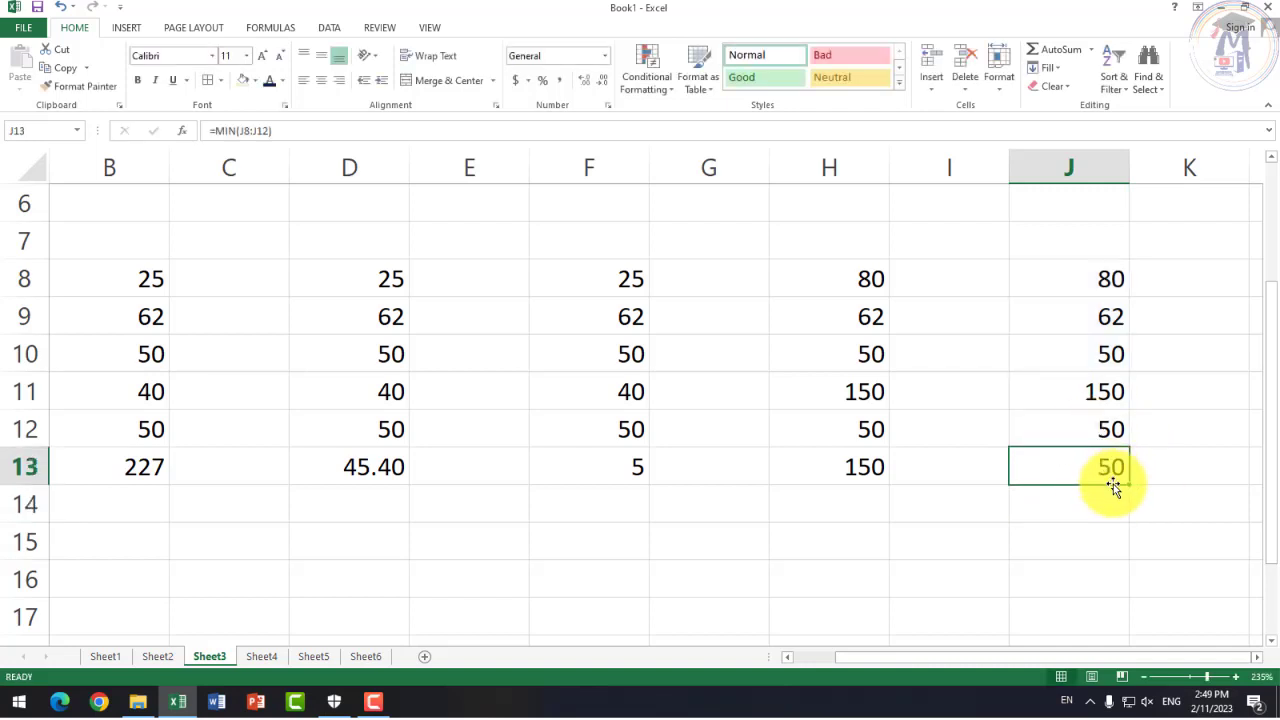
{"action": "left_click", "coordinate": [1097, 320]}
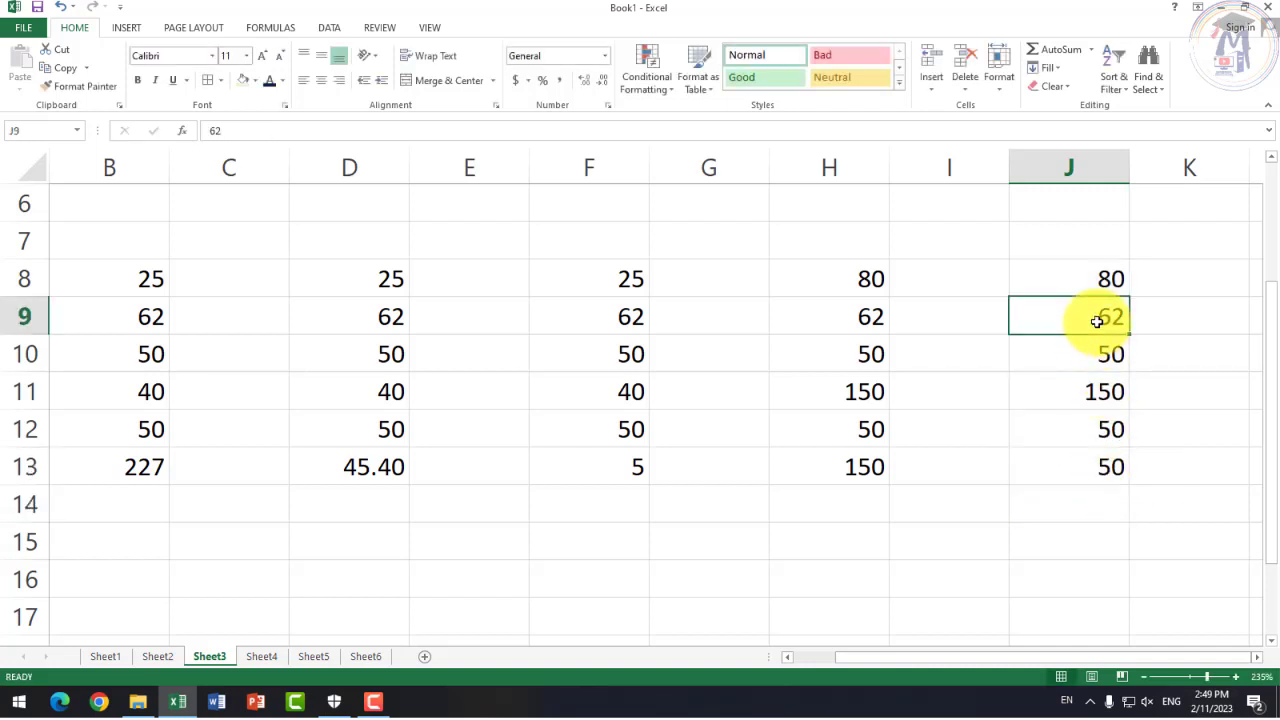
Step: Change J9 to 5 so the J13 minimum becomes 5
{"action": "type", "text": "5"}
{"action": "key", "text": "Return"}
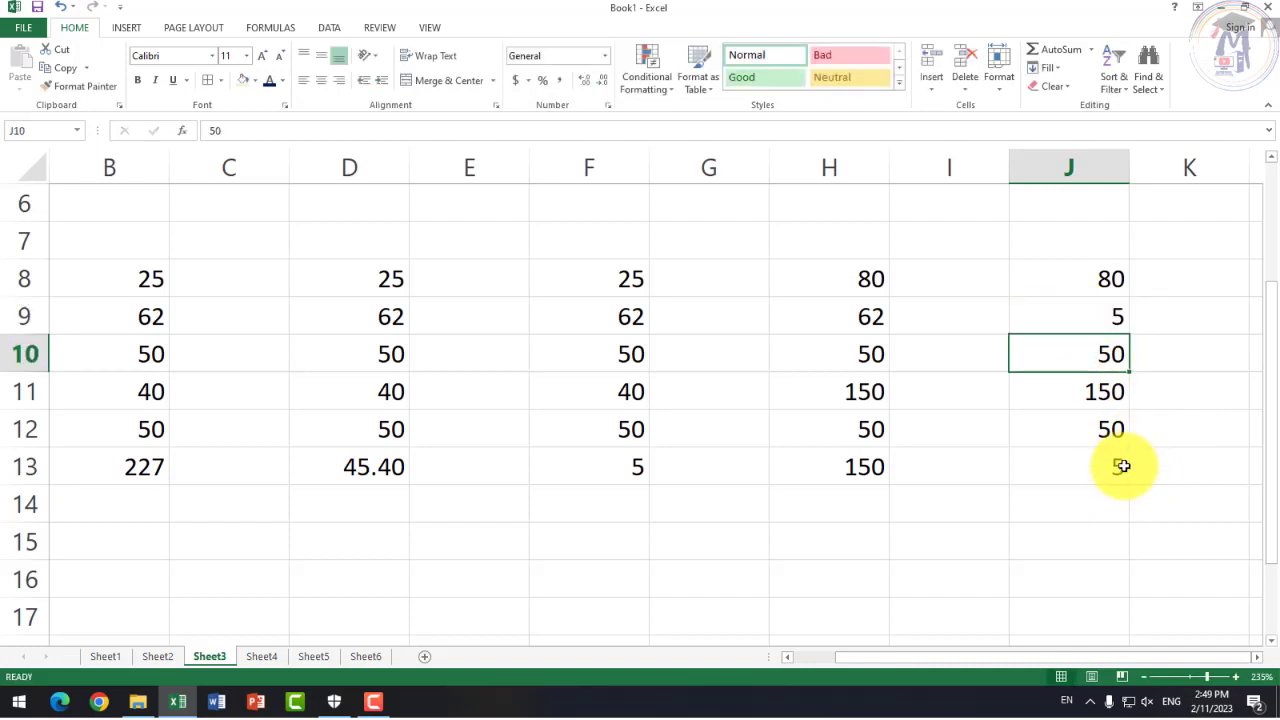
{"action": "left_click", "coordinate": [1120, 466]}
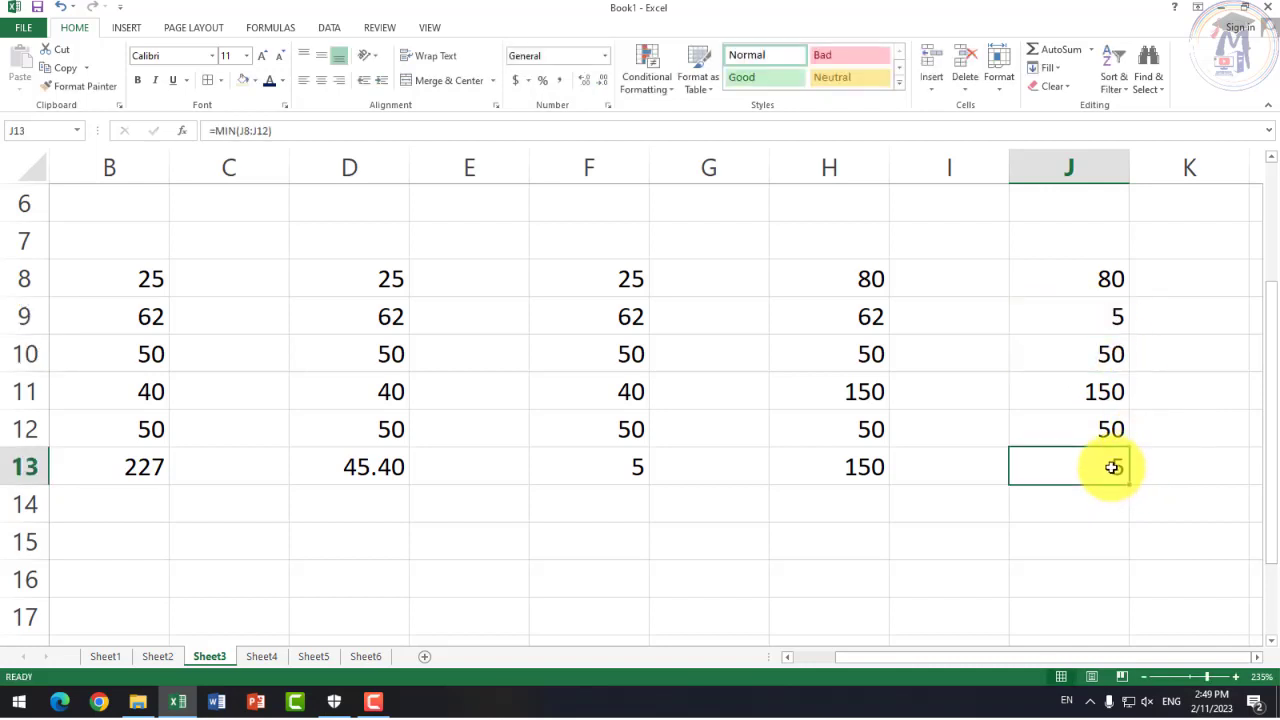
Step: Inspect the F13 COUNT formula and the status-bar results for F8:F12 and D8:D12
{"action": "left_click", "coordinate": [636, 475]}
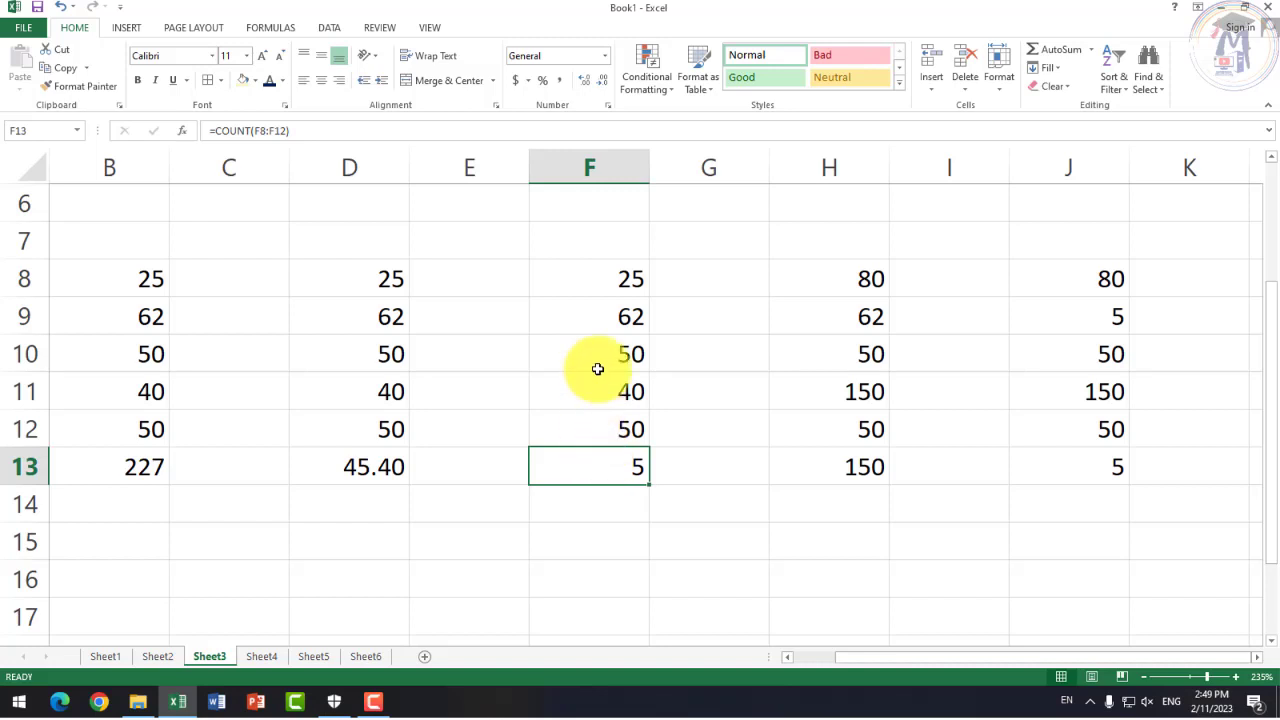
{"action": "left_click_drag", "start_coordinate": [614, 276], "coordinate": [613, 426]}
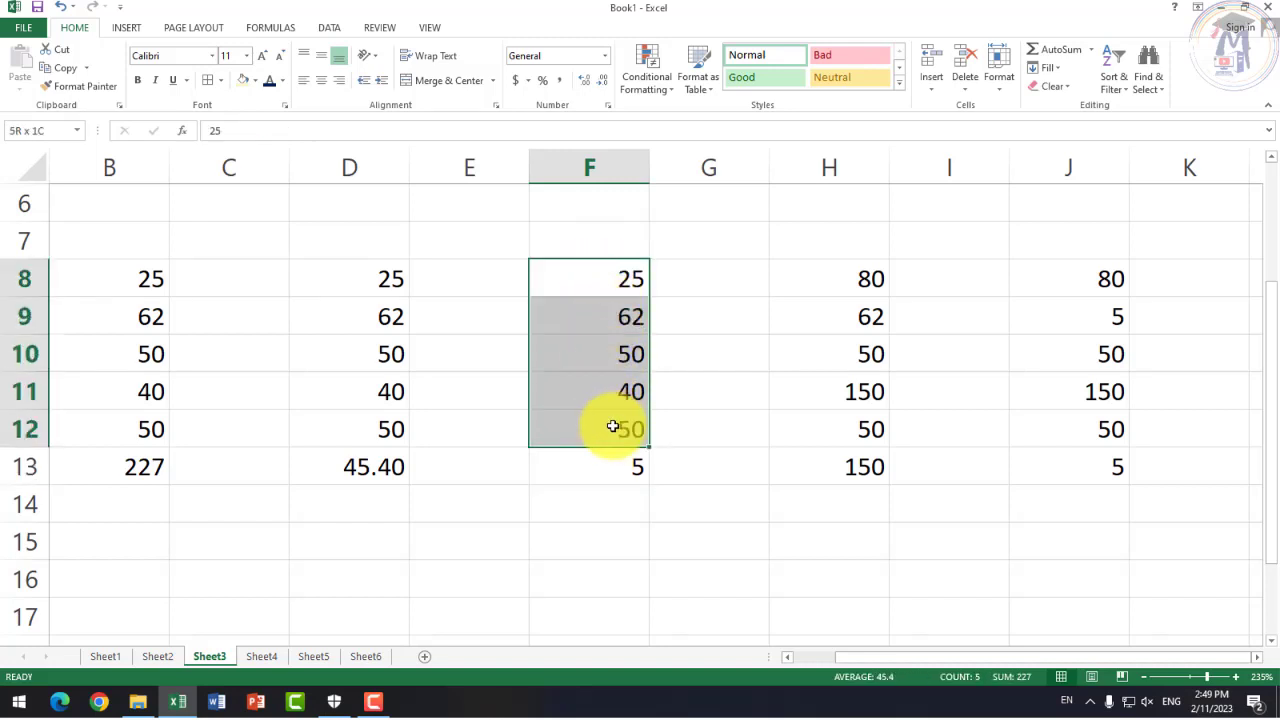
{"action": "left_click", "coordinate": [619, 240]}
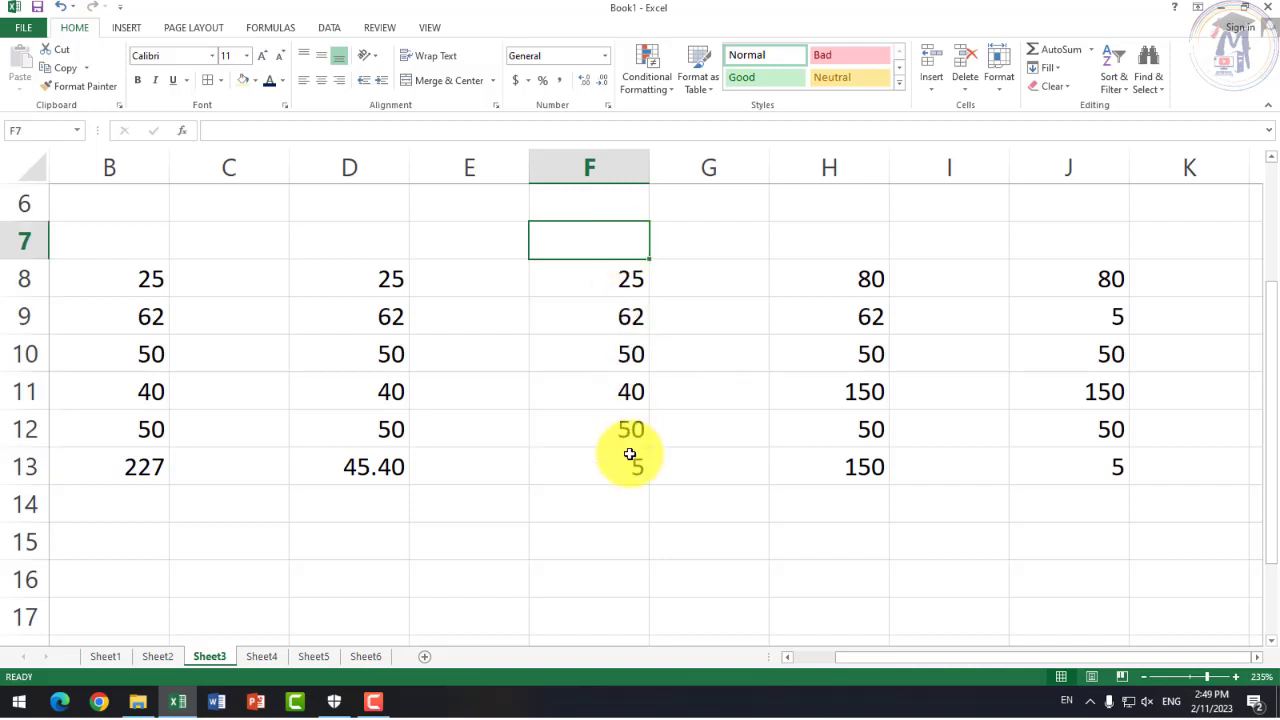
{"action": "left_click_drag", "start_coordinate": [385, 280], "coordinate": [355, 437]}
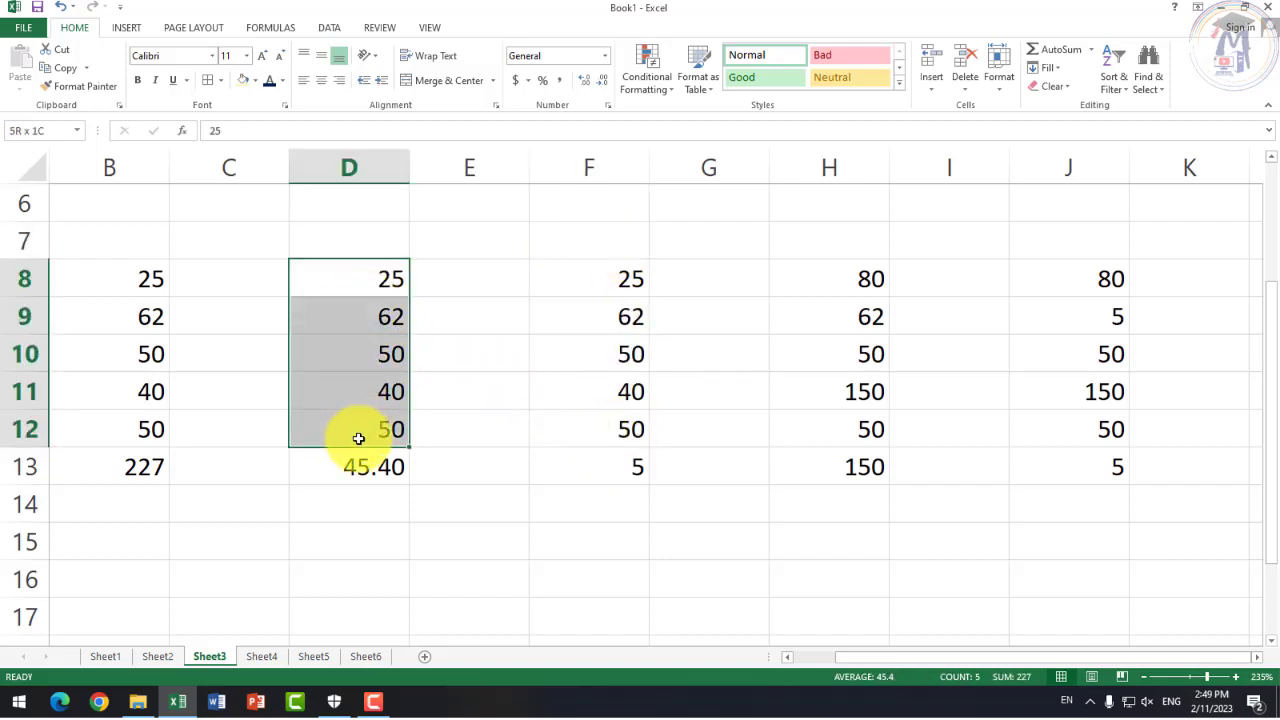
Step: Change D11 to 90 so the D13 average becomes 55.40
{"action": "left_click", "coordinate": [378, 390]}
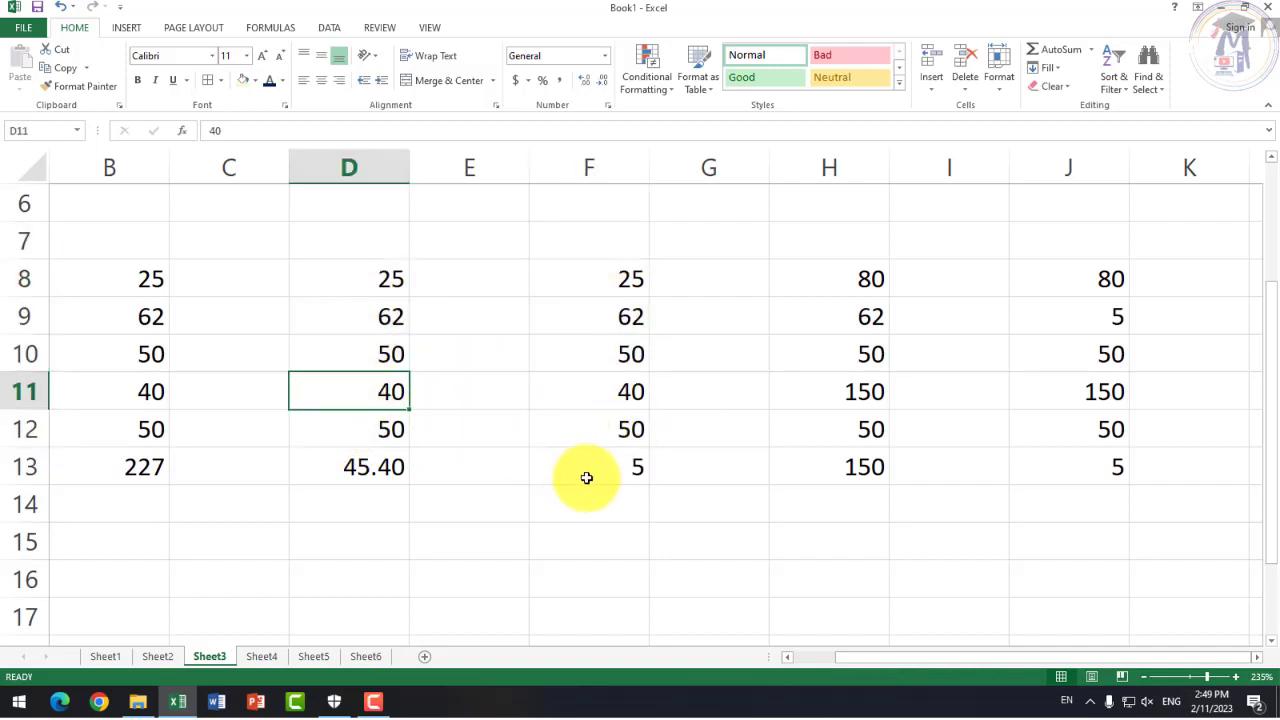
{"action": "type", "text": "90"}
{"action": "key", "text": "Return"}
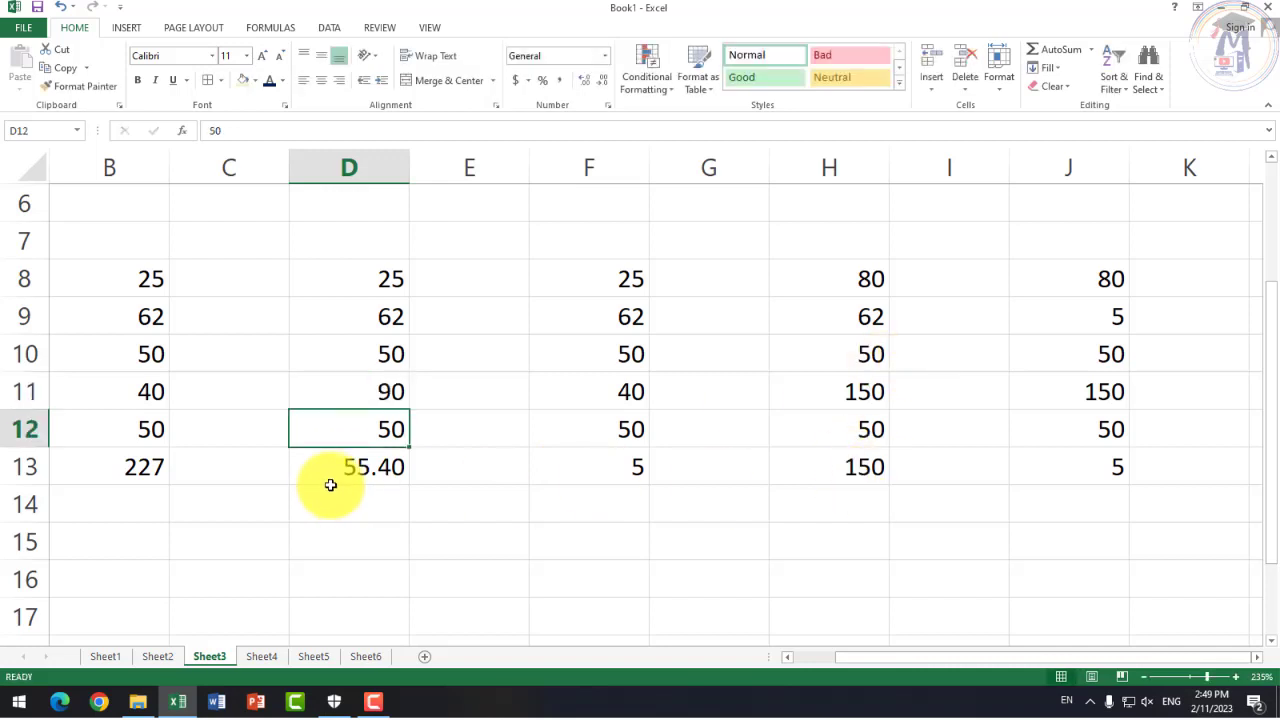
{"action": "left_click", "coordinate": [331, 477]}
Step: Change B9 to 90 so the B13 sum becomes 255
{"action": "left_click", "coordinate": [112, 325]}
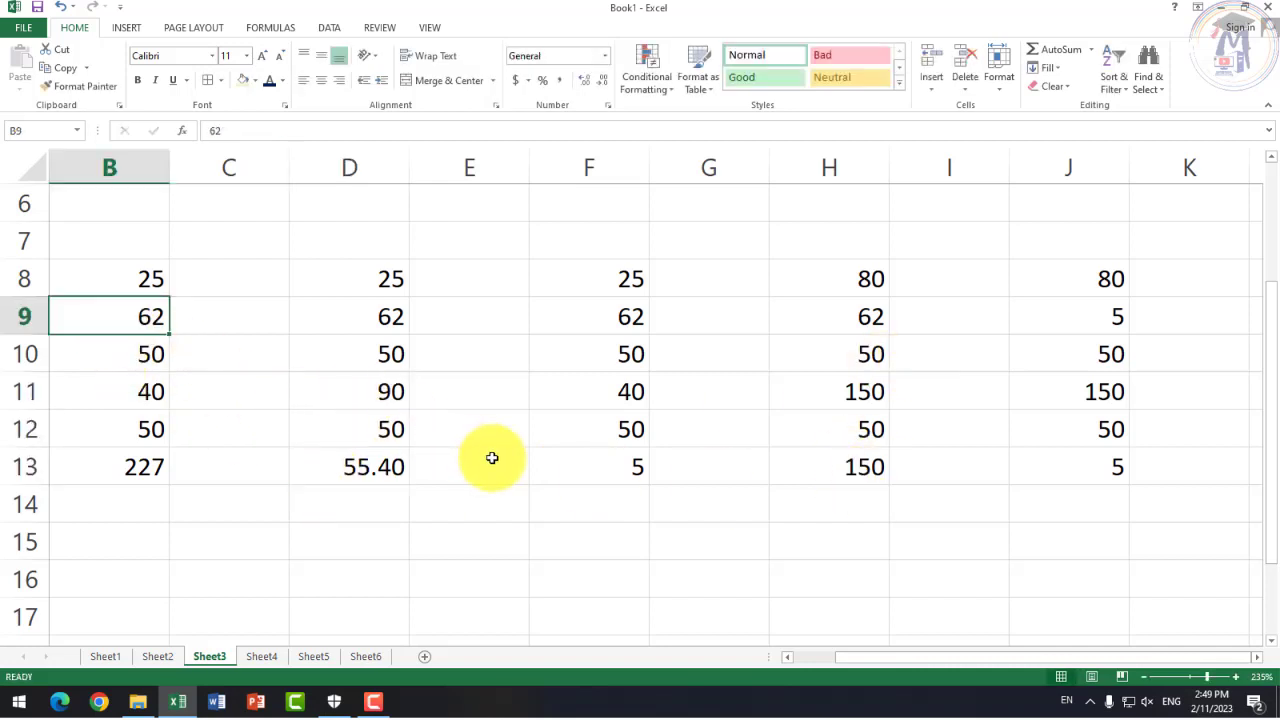
{"action": "type", "text": "90"}
{"action": "key", "text": "Return"}
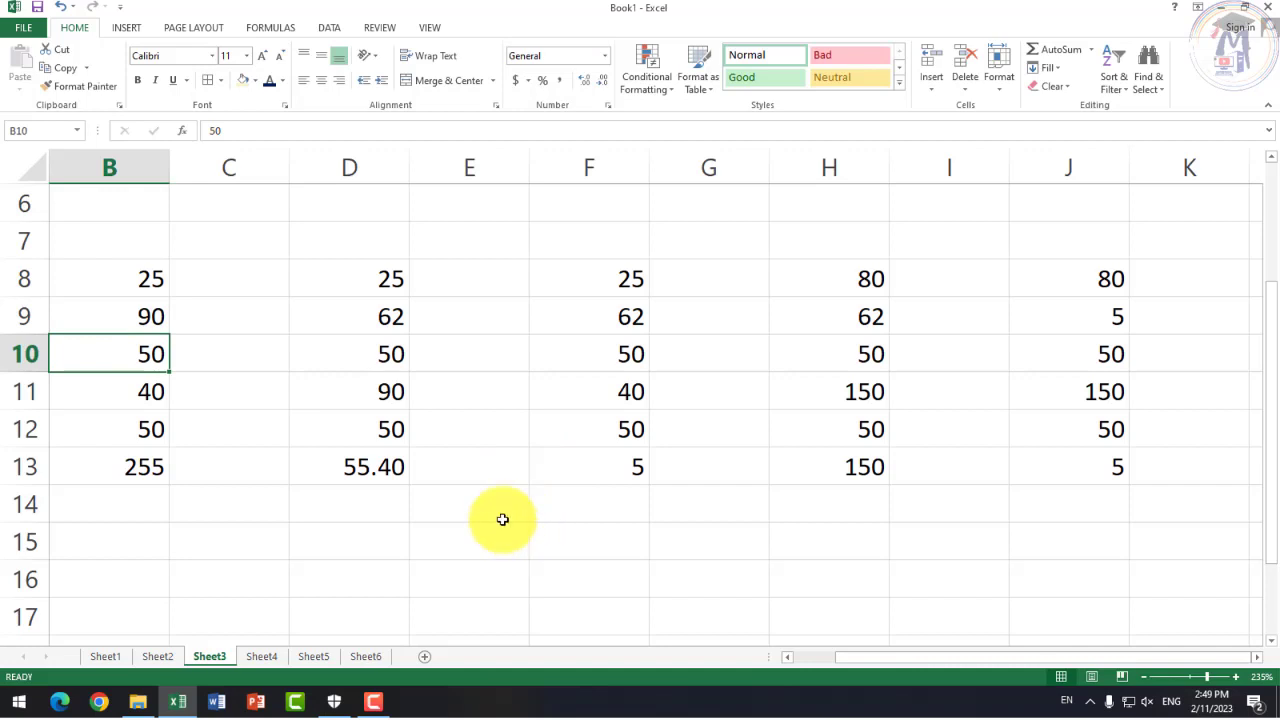
{"action": "left_click", "coordinate": [516, 505]}
{"action": "left_click", "coordinate": [603, 466]}
{"action": "left_click", "coordinate": [603, 244]}
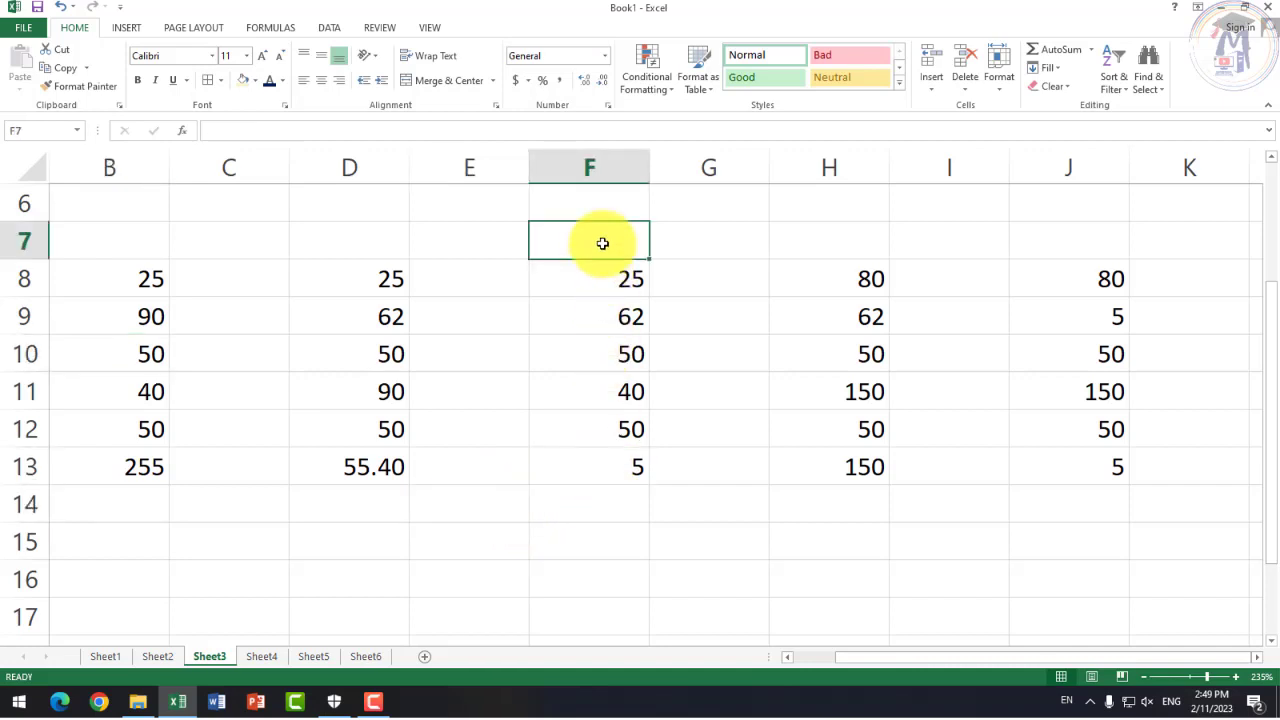
{"action": "left_click", "coordinate": [628, 478]}
{"action": "double_click", "coordinate": [620, 466]}
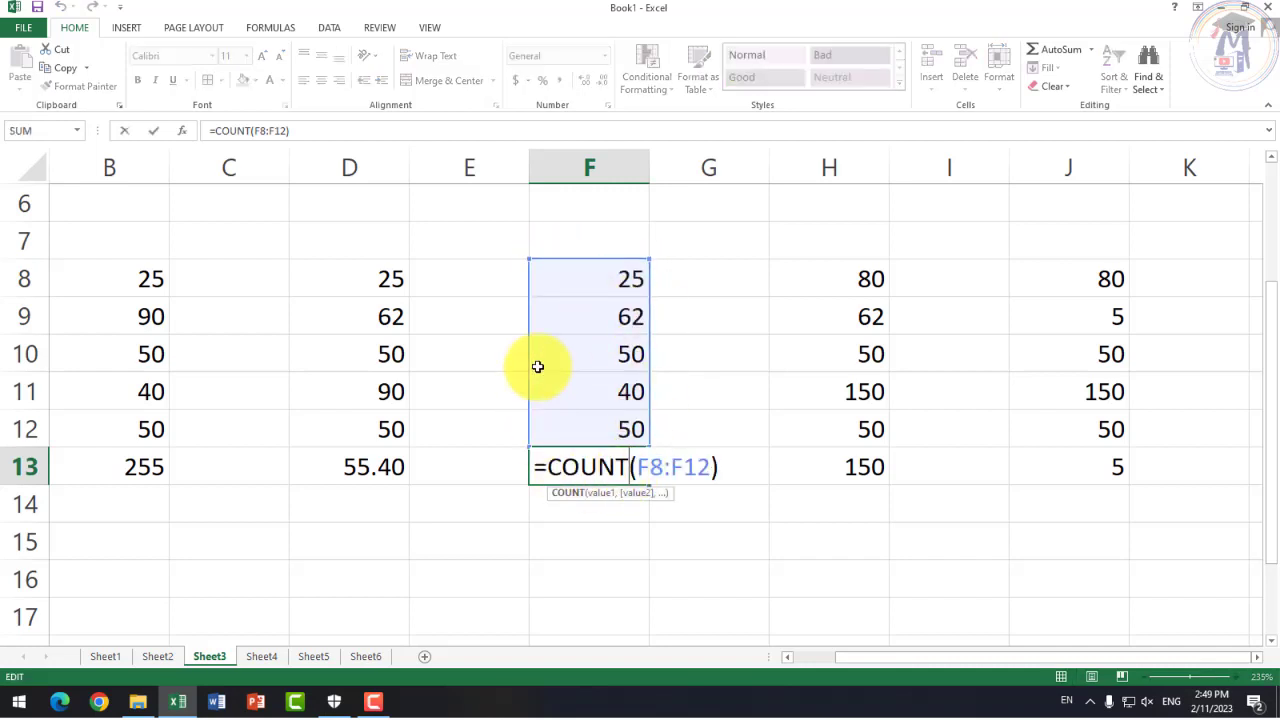
{"action": "key", "text": "Return"}
{"action": "left_click", "coordinate": [600, 250]}
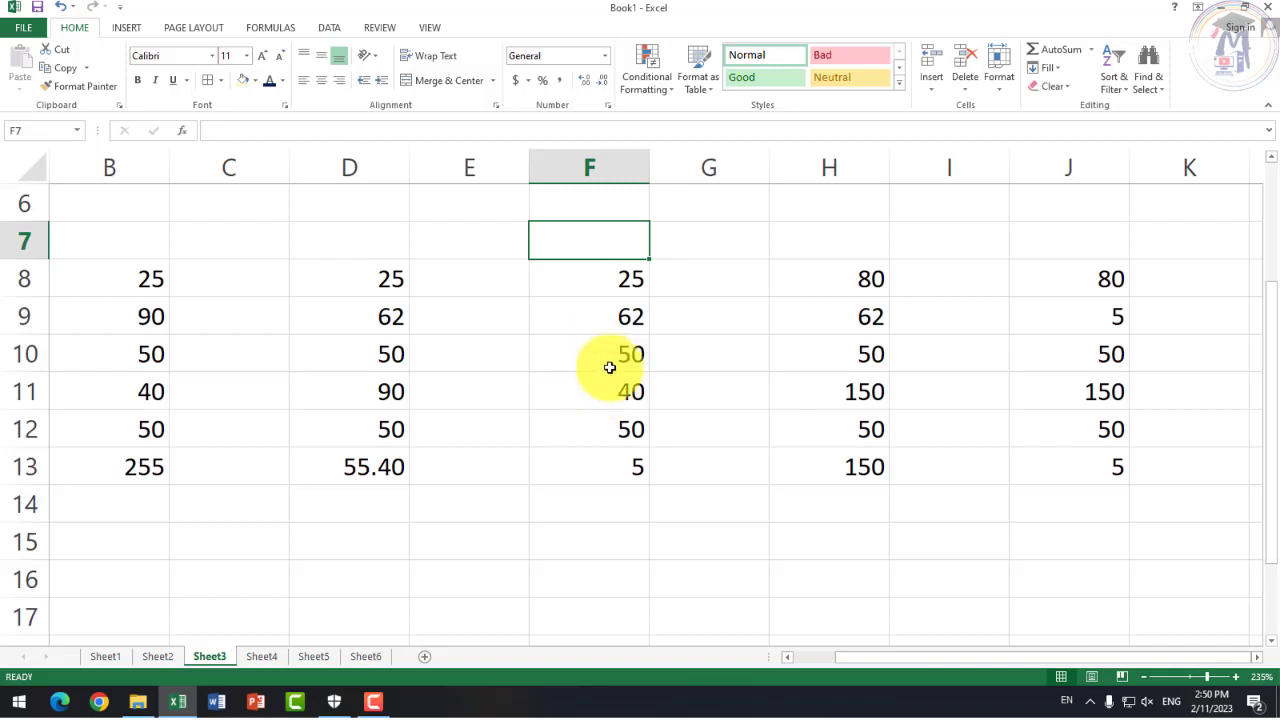
{"action": "left_click", "coordinate": [603, 290]}
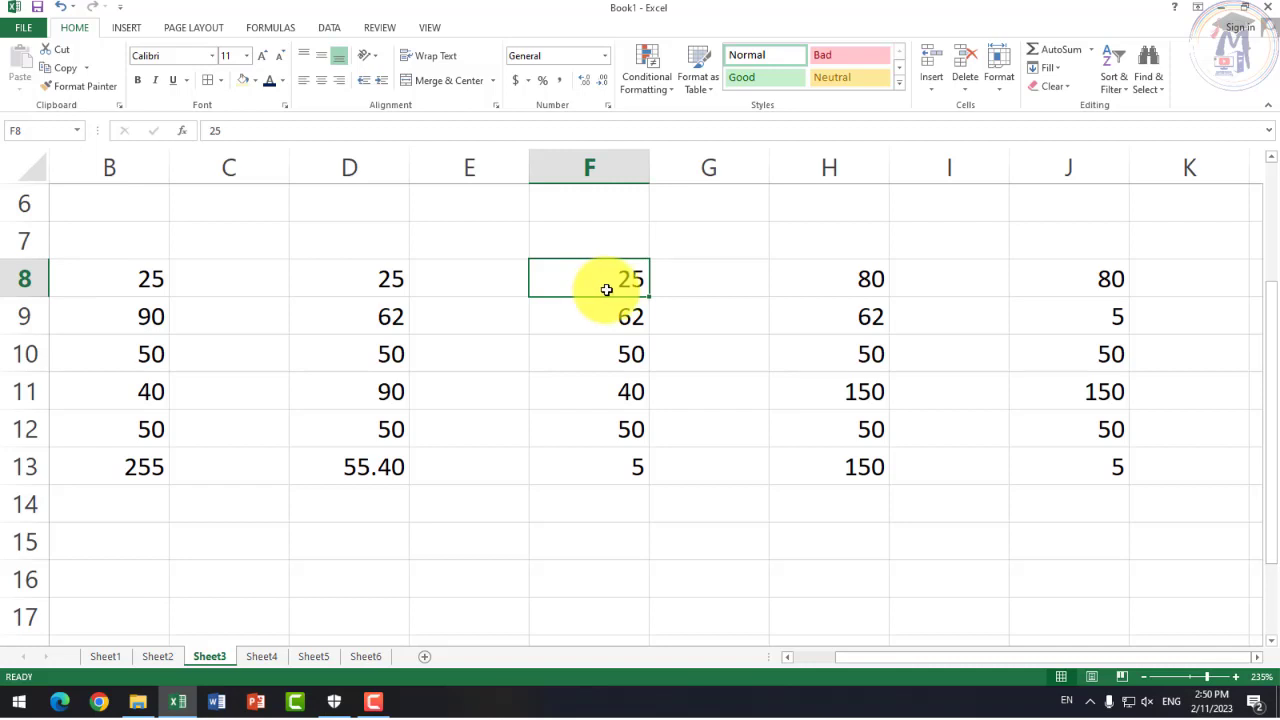
{"action": "left_click", "coordinate": [628, 429]}
{"action": "left_click", "coordinate": [829, 576]}
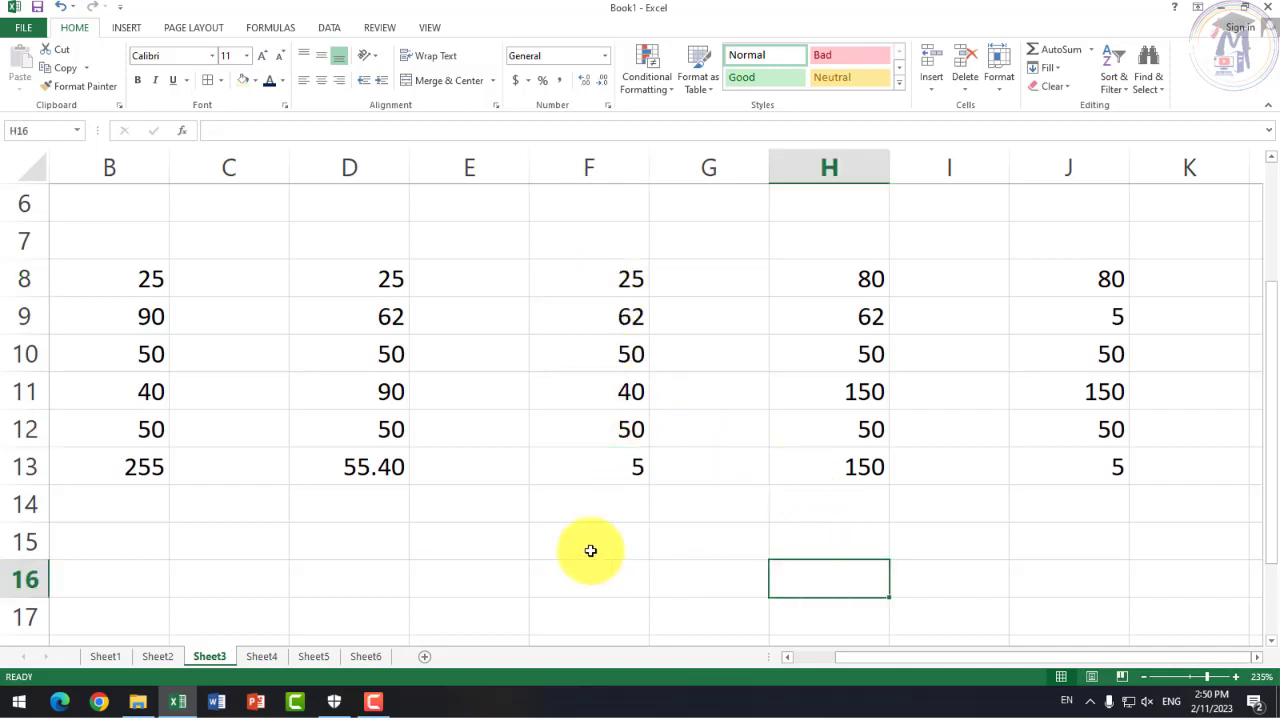
{"action": "left_click", "coordinate": [589, 545]}
{"action": "left_click", "coordinate": [1091, 51]}
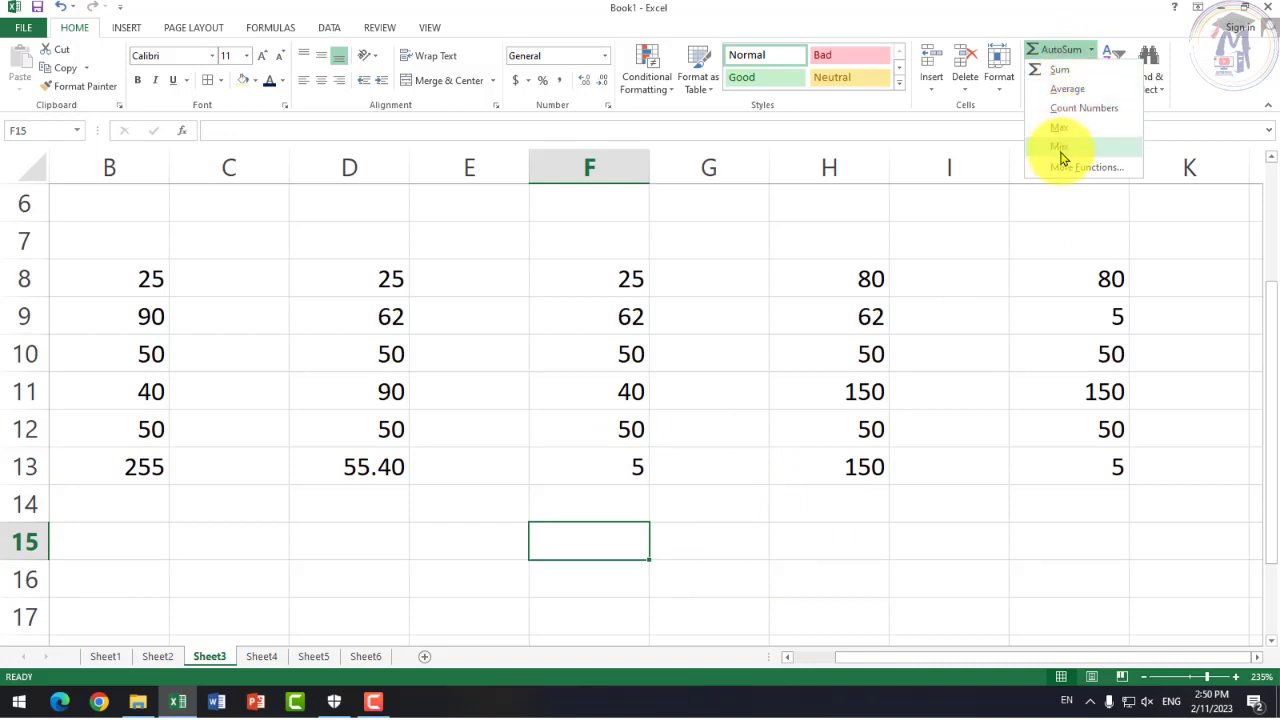
Step: Enter the value 2 in cell C23
{"action": "scroll", "coordinate": [380, 540], "scroll_direction": "down", "scroll_amount": 4}
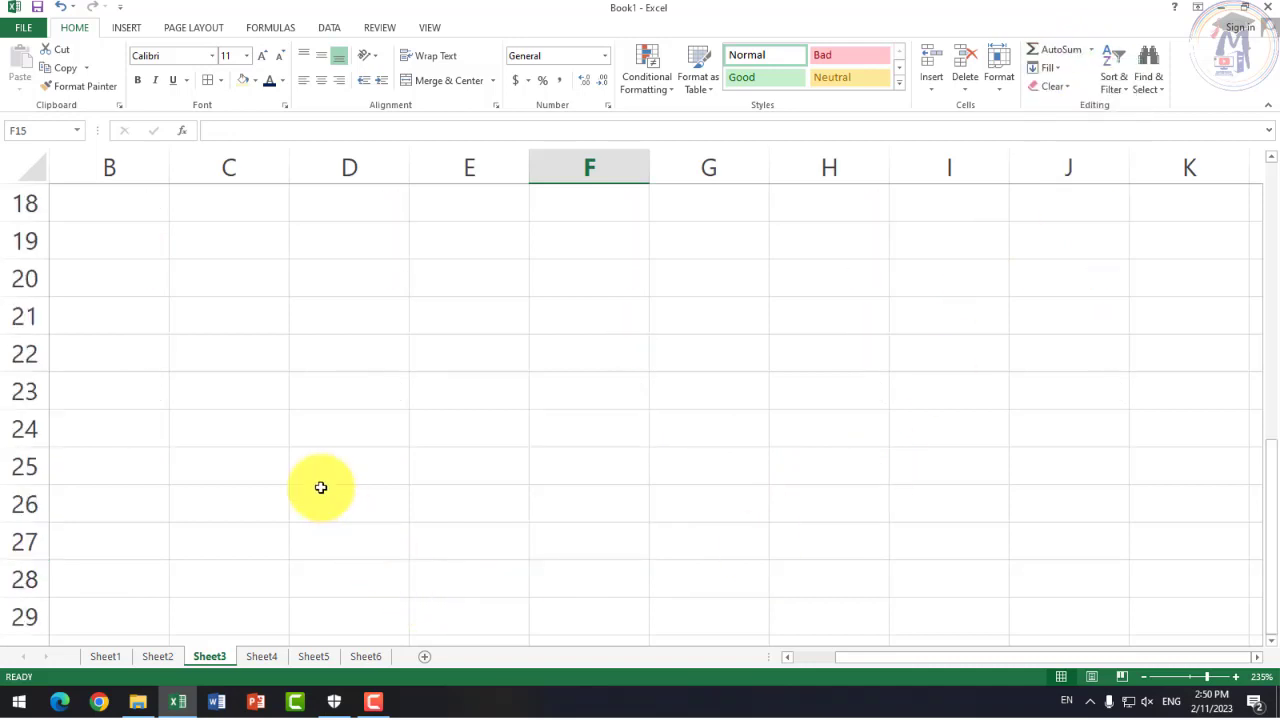
{"action": "left_click", "coordinate": [255, 391]}
{"action": "type", "text": "R"}
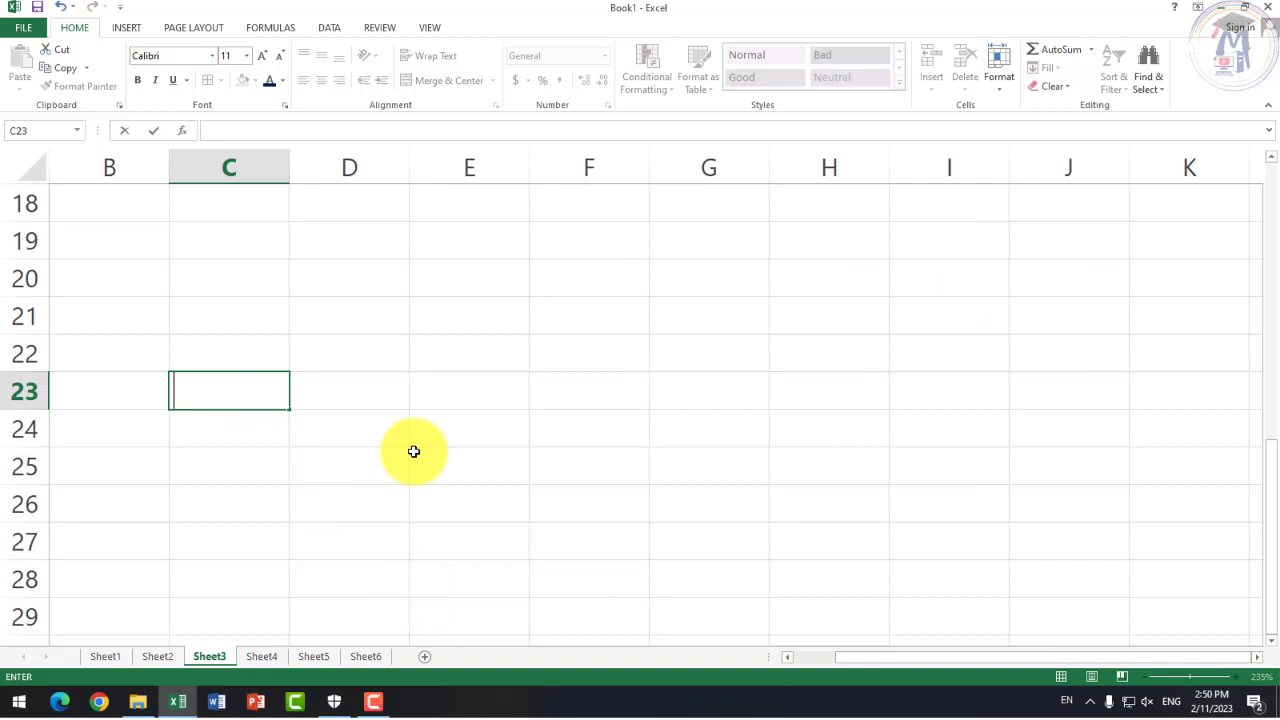
{"action": "type", "text": "2"}
{"action": "key", "text": "Return"}
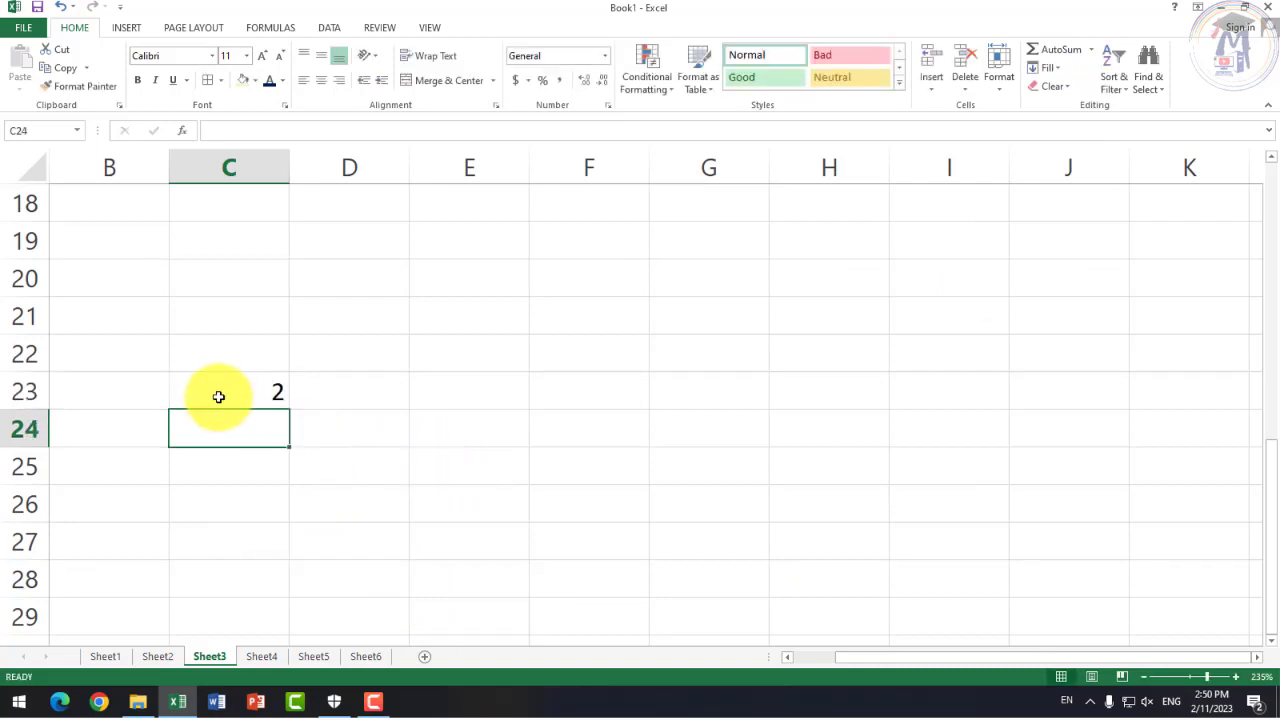
Step: Fill the 2 down from C23 through C31
{"action": "mouse_move", "coordinate": [217, 397]}
{"action": "left_mouse_down"}
{"action": "mouse_move", "coordinate": [244, 628]}
{"action": "mouse_move", "coordinate": [246, 554]}
{"action": "left_mouse_up"}
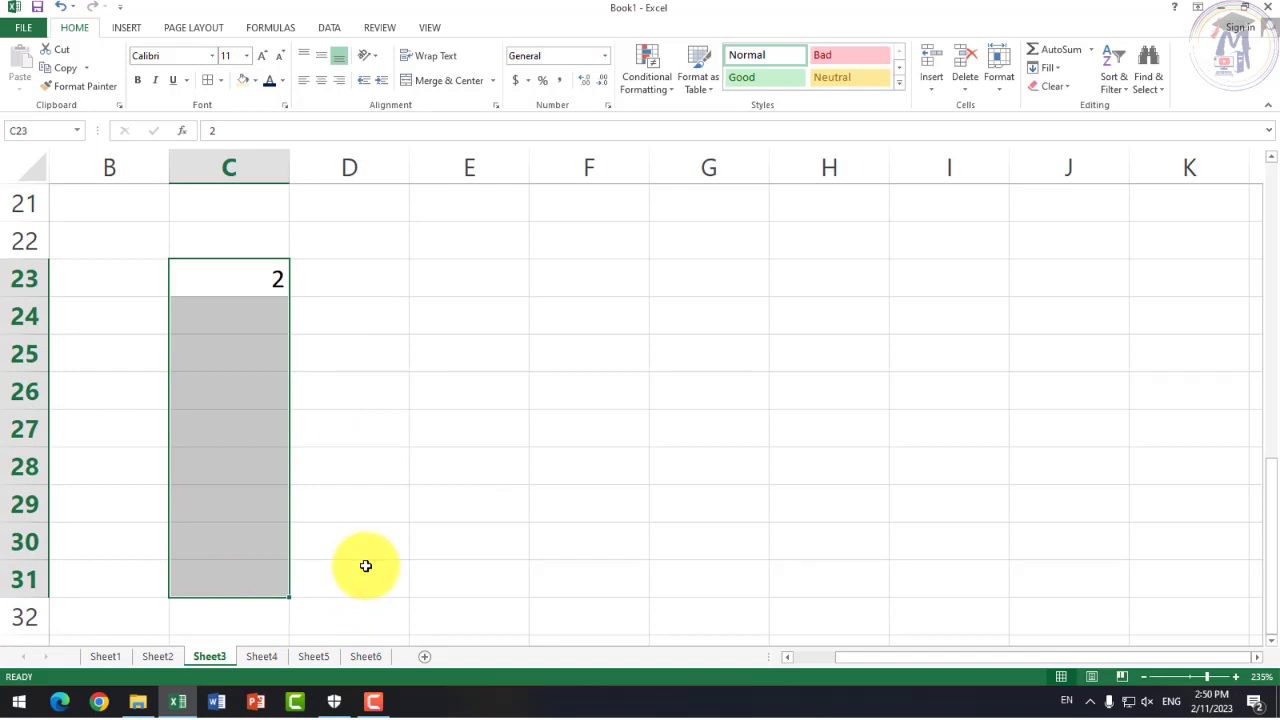
{"action": "left_click", "coordinate": [1058, 70]}
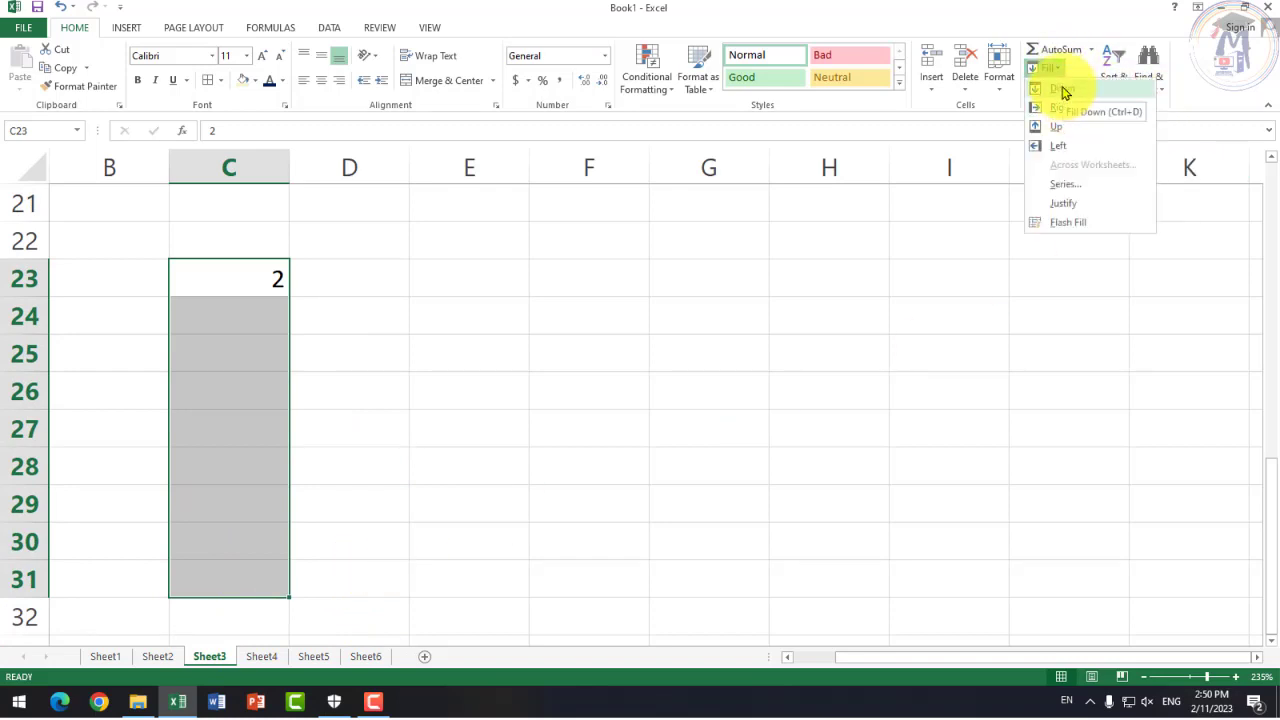
{"action": "left_click", "coordinate": [1065, 92]}
{"action": "left_click", "coordinate": [567, 348]}
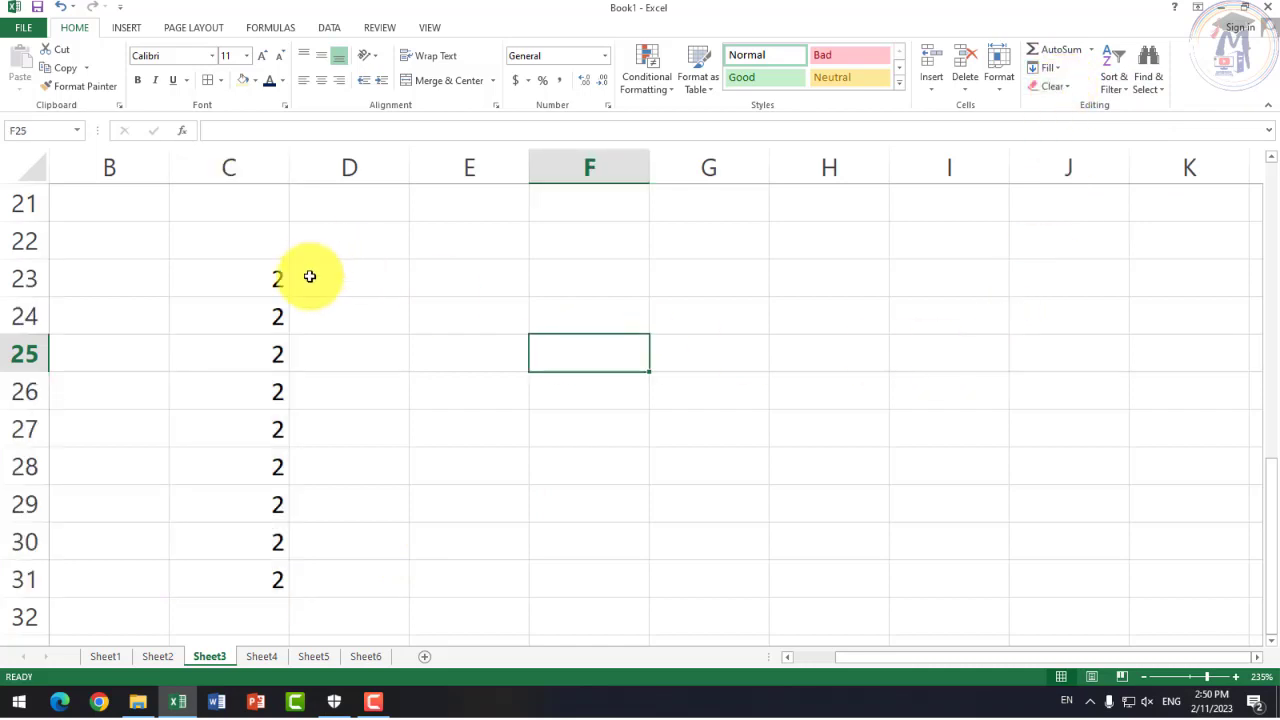
{"action": "left_click_drag", "start_coordinate": [251, 276], "coordinate": [870, 272]}
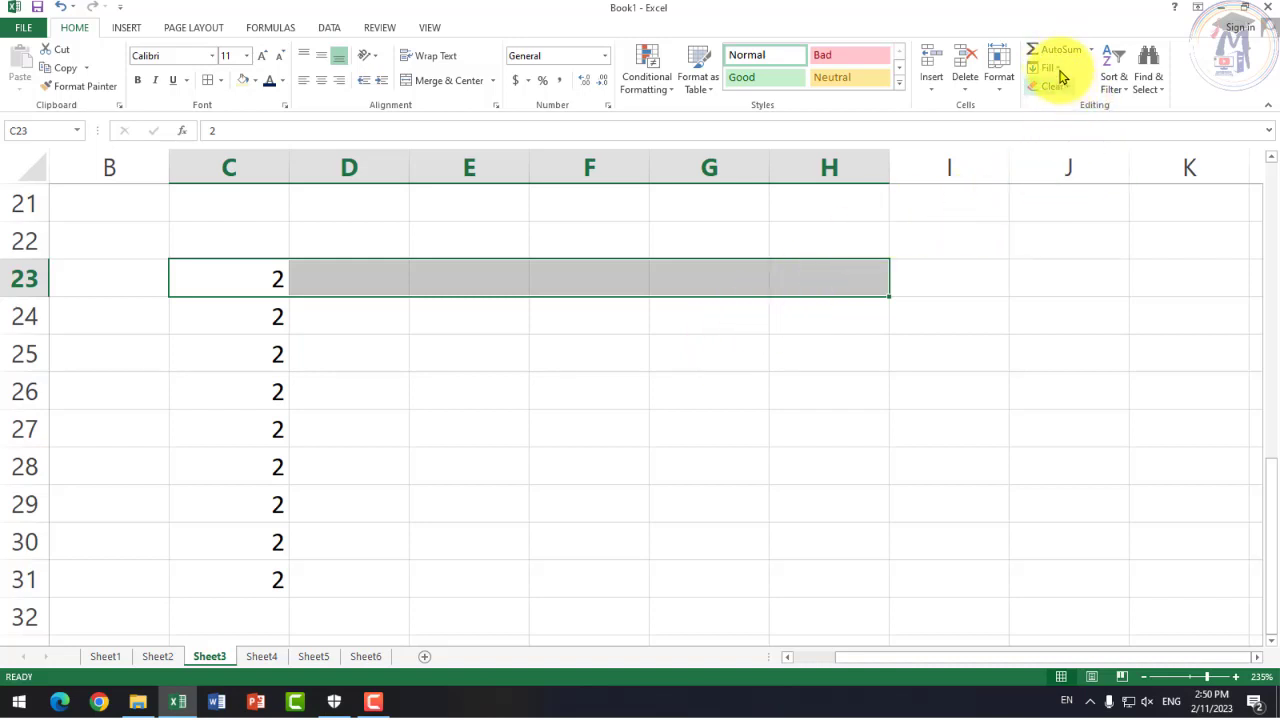
Step: Fill the 2 right from C23 into D23:H23
{"action": "left_click", "coordinate": [1049, 67]}
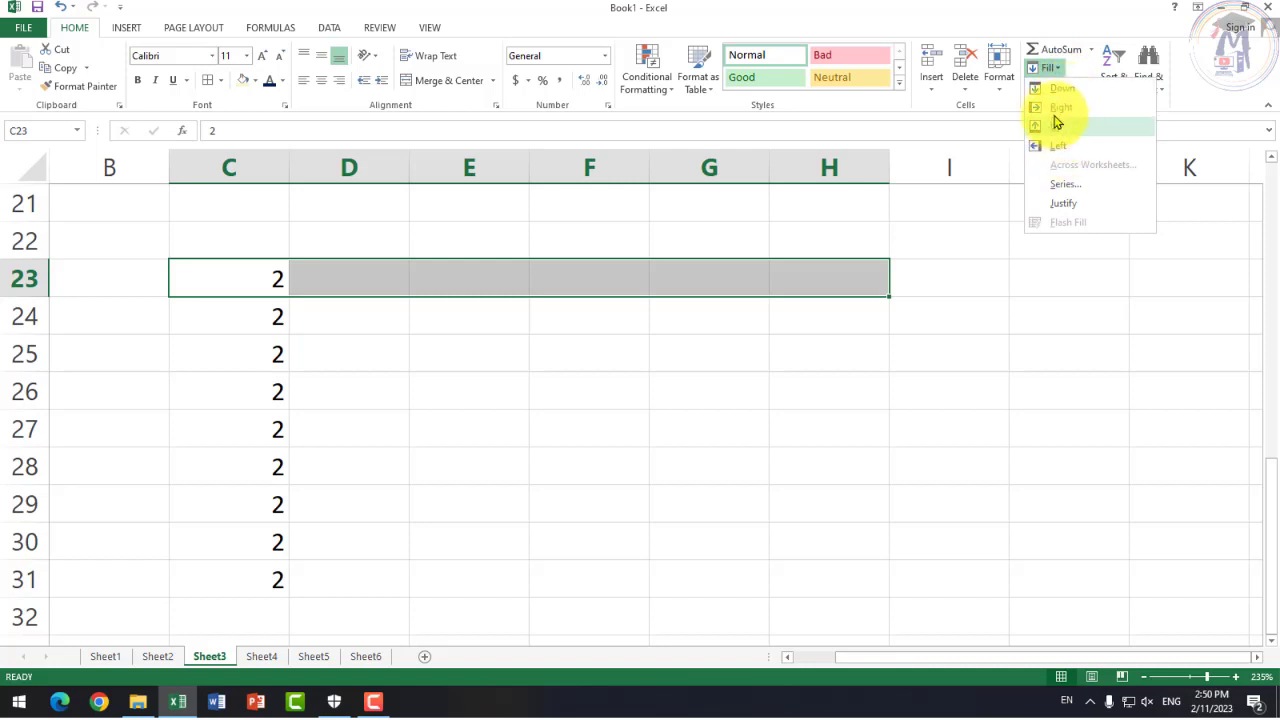
{"action": "left_click", "coordinate": [1057, 108]}
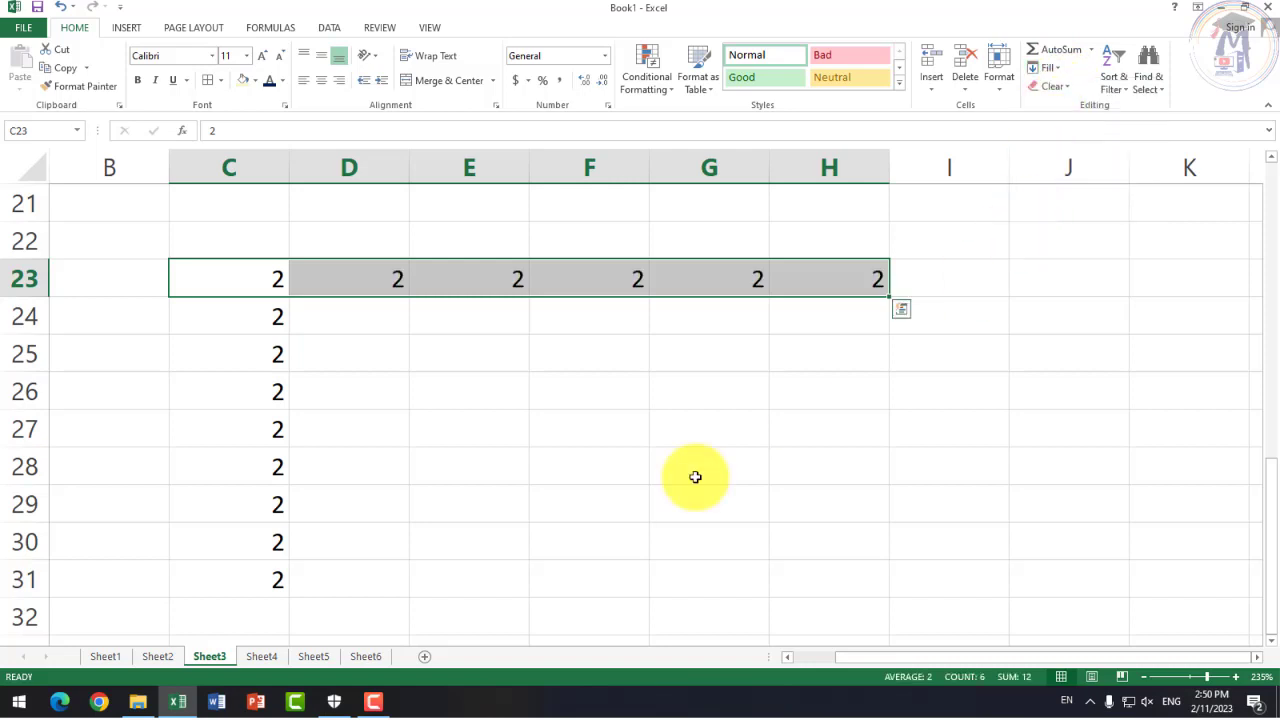
{"action": "left_click", "coordinate": [419, 538]}
{"action": "scroll", "coordinate": [300, 480], "scroll_direction": "up", "scroll_amount": 2}
Step: Fill the 2 up from C23 into C15:C22
{"action": "left_click_drag", "start_coordinate": [271, 505], "coordinate": [236, 208]}
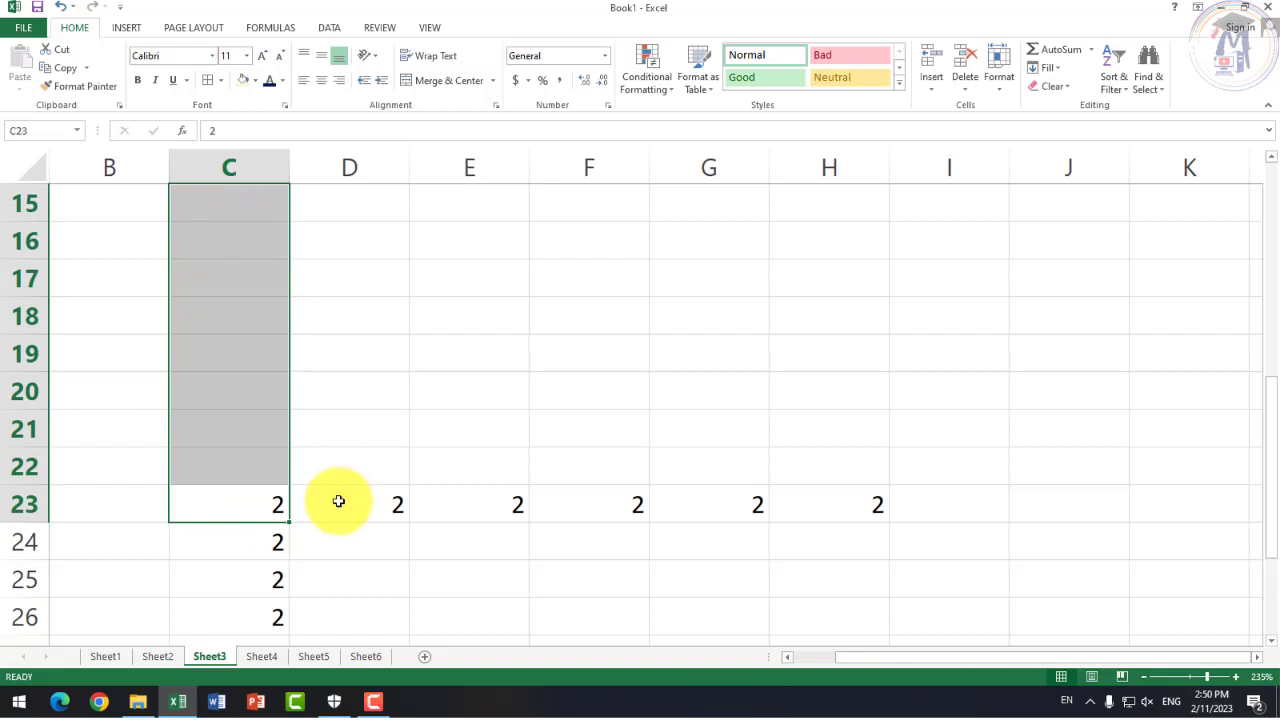
{"action": "left_click", "coordinate": [1058, 70]}
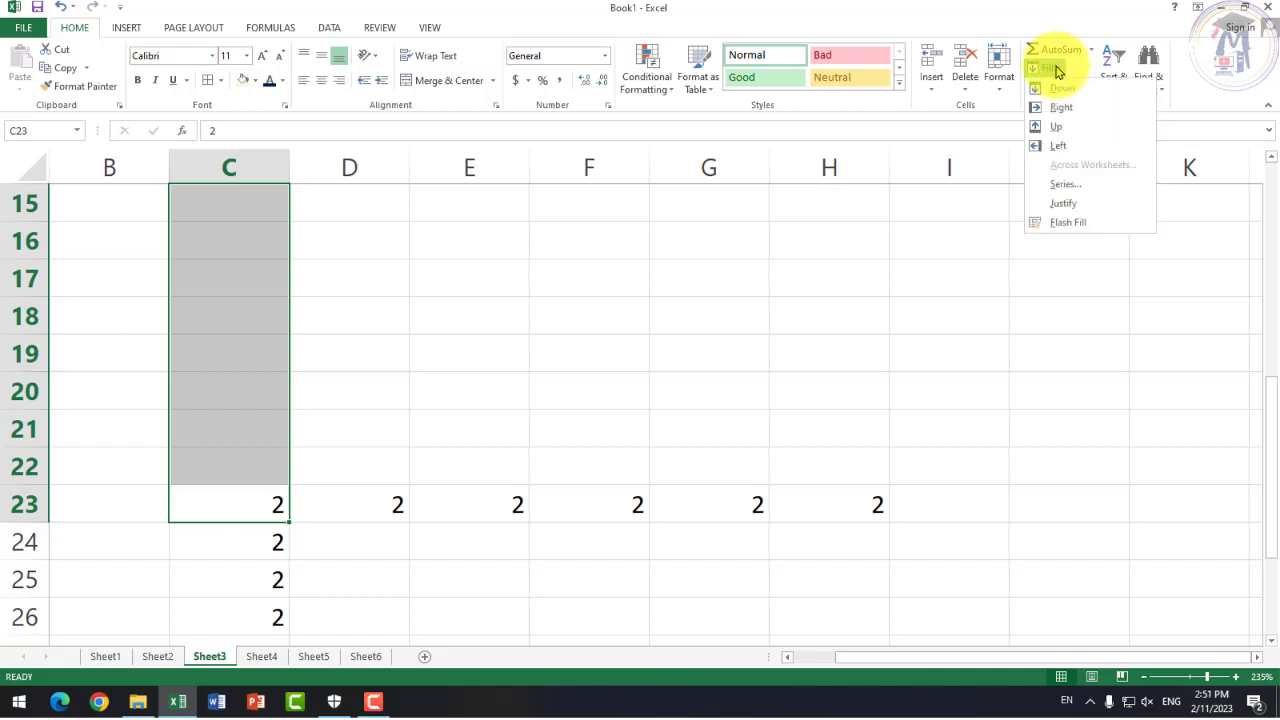
{"action": "left_click", "coordinate": [1055, 128]}
Step: Fill the 2 left from C23 into B23
{"action": "left_click_drag", "start_coordinate": [260, 506], "coordinate": [53, 525]}
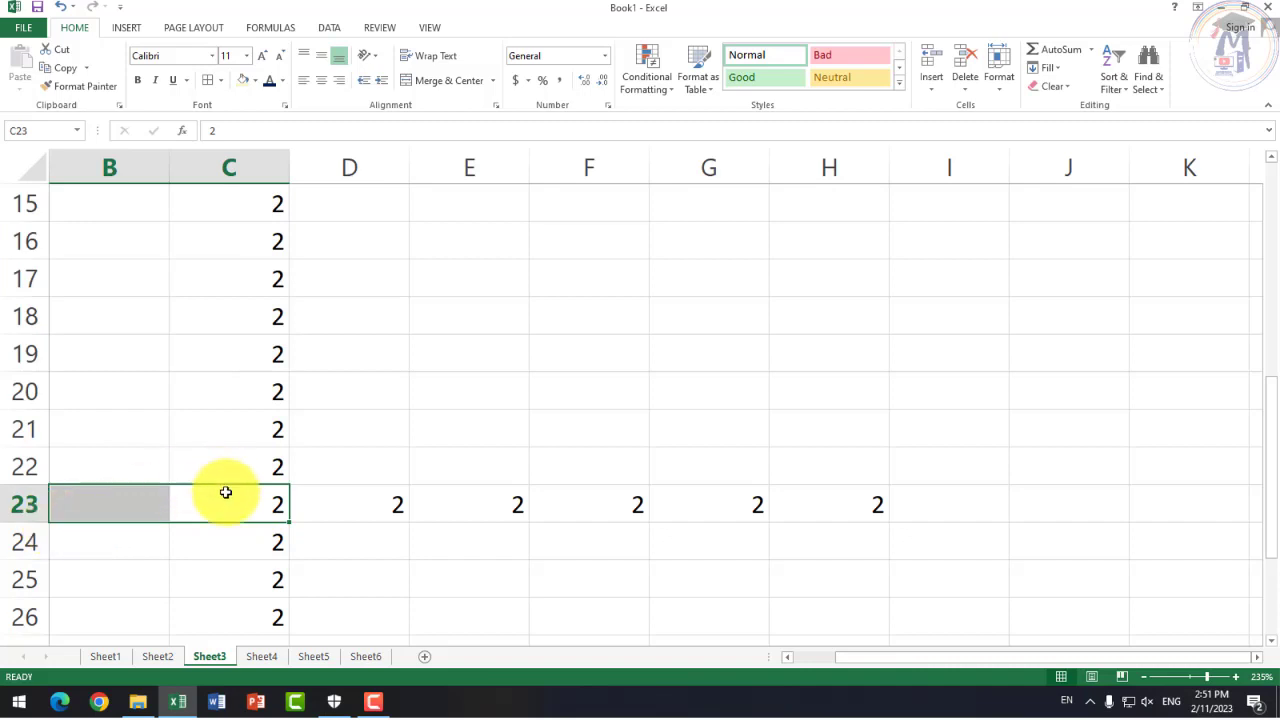
{"action": "left_click", "coordinate": [1062, 76]}
{"action": "left_click", "coordinate": [1060, 144]}
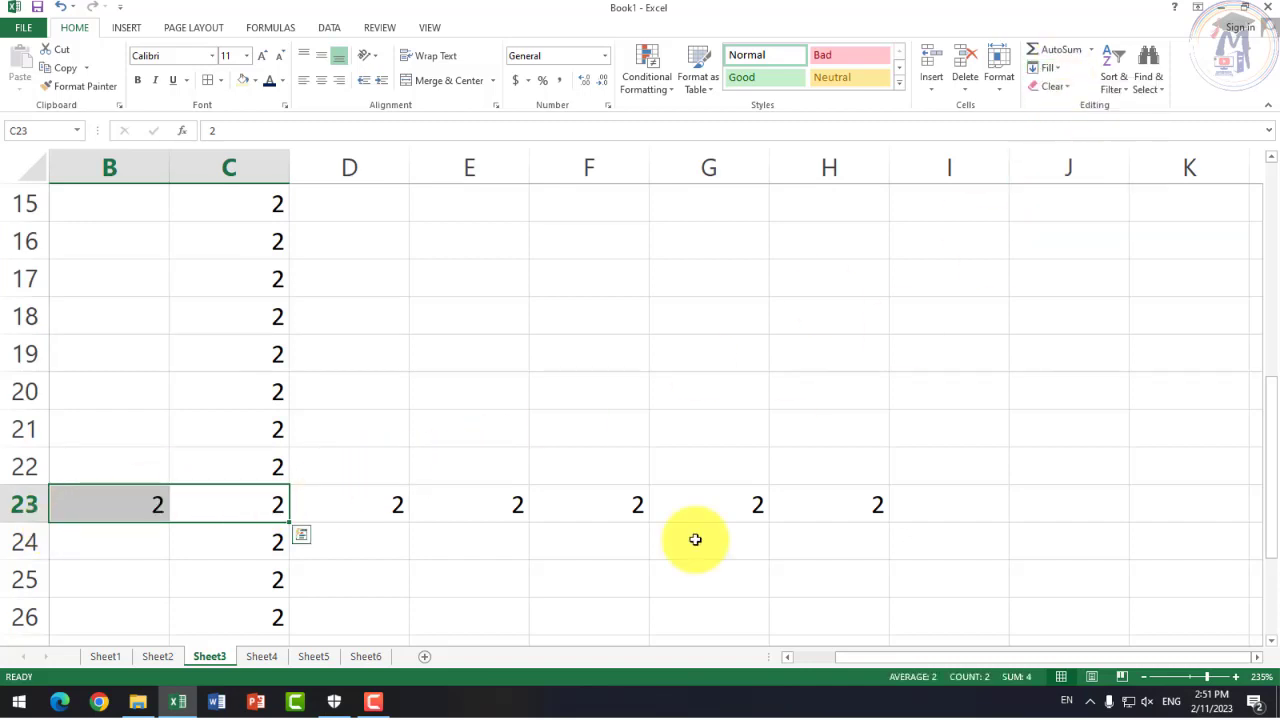
{"action": "left_click", "coordinate": [462, 585]}
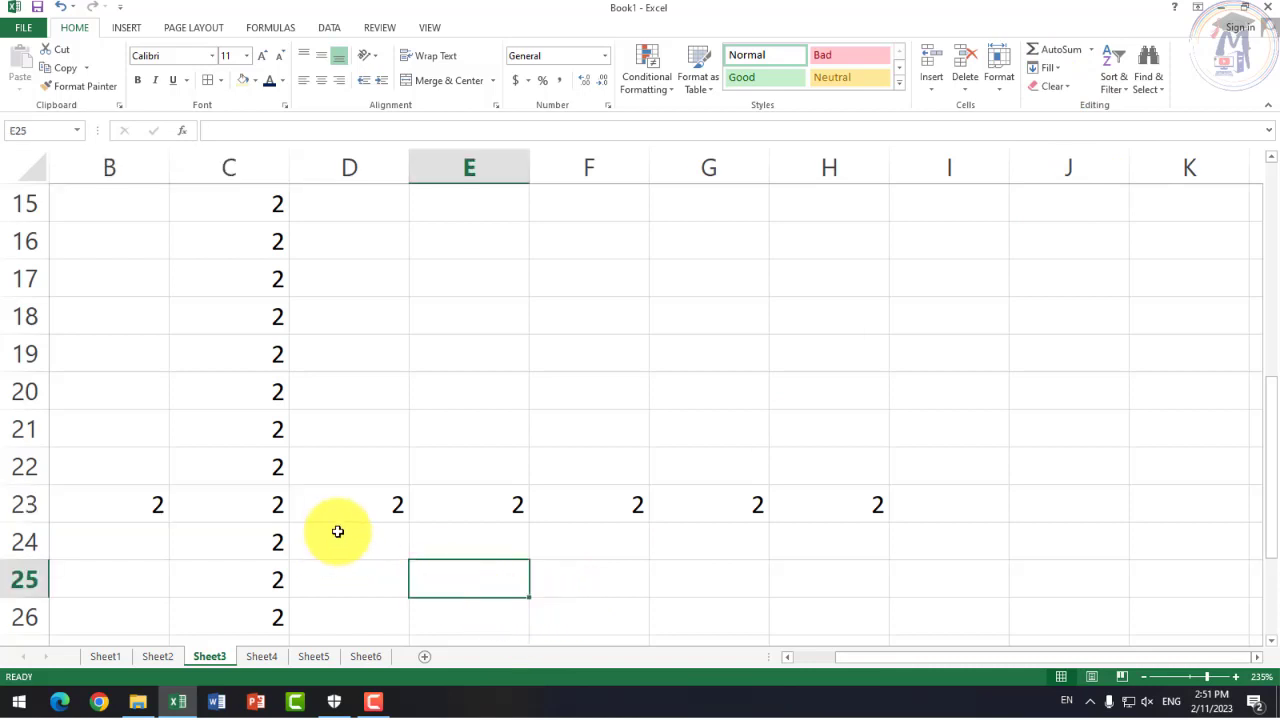
{"action": "scroll", "coordinate": [400, 517], "scroll_direction": "down", "scroll_amount": 2}
{"action": "left_click", "coordinate": [445, 466]}
{"action": "scroll", "coordinate": [431, 437], "scroll_direction": "down", "scroll_amount": 1}
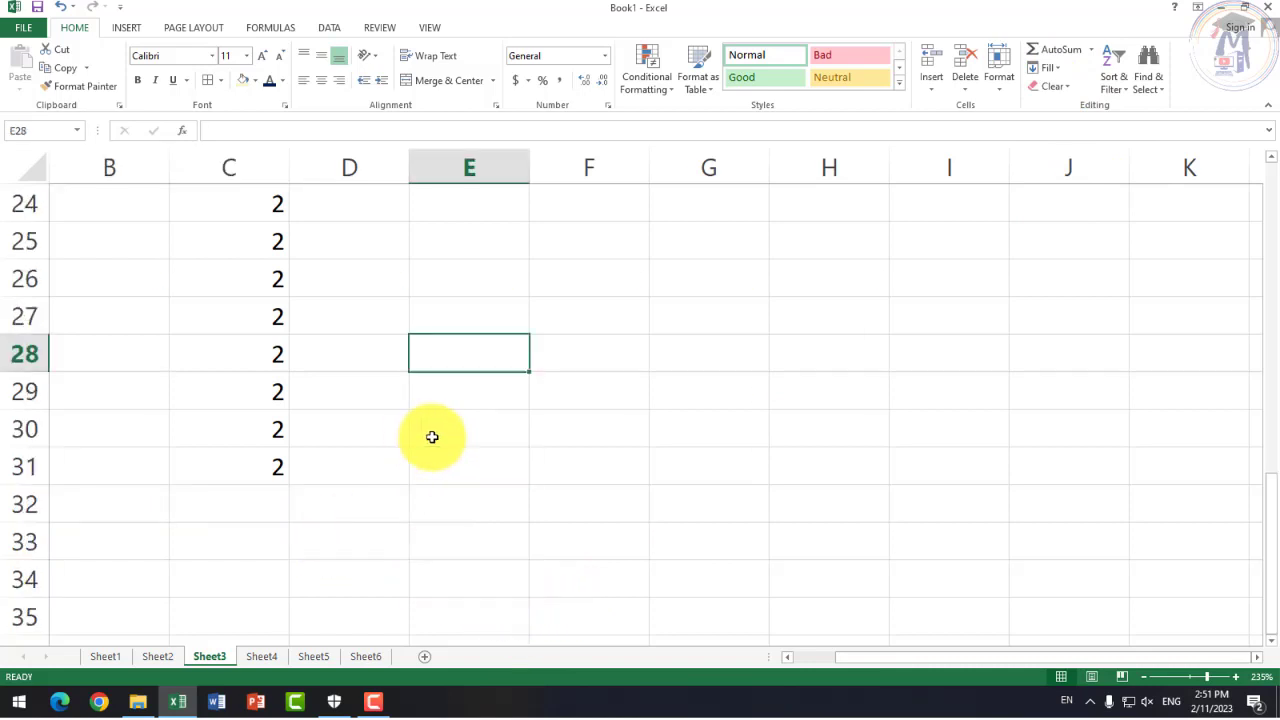
Step: Enter a name in E26 and fill it down through E34
{"action": "left_click", "coordinate": [505, 271]}
{"action": "type", "text": "Ramesh"}
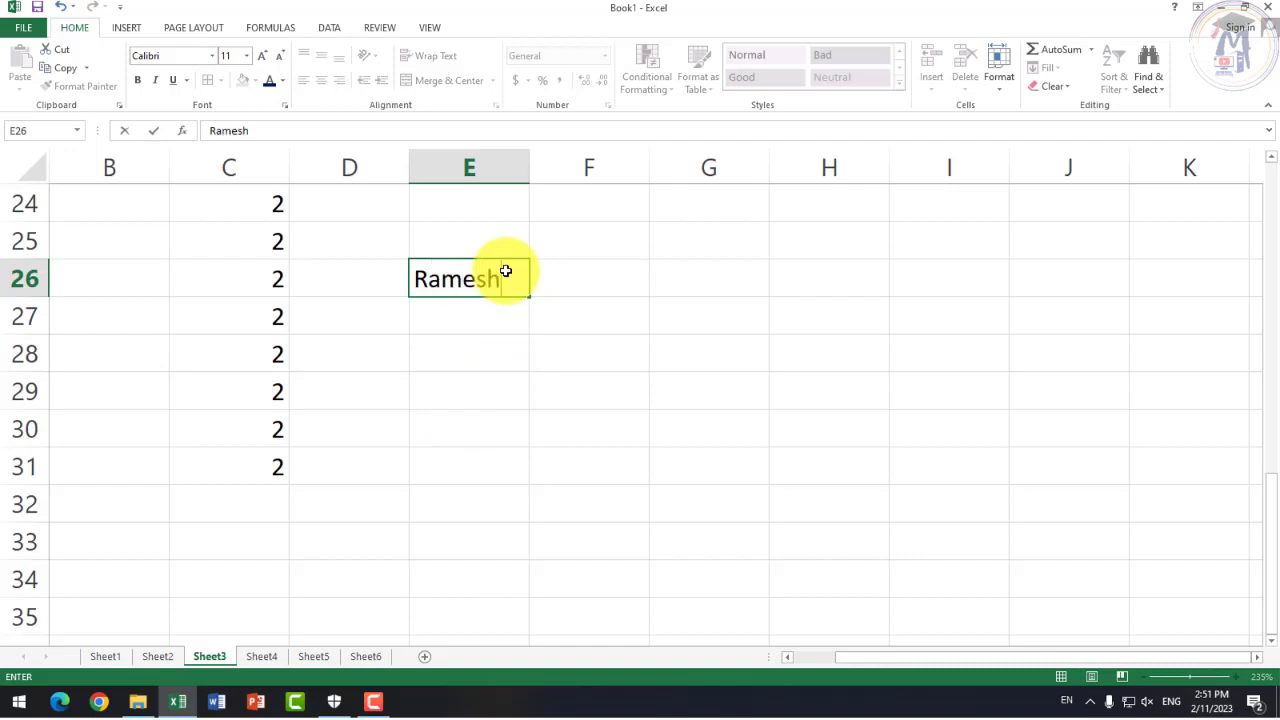
{"action": "key", "text": "Return"}
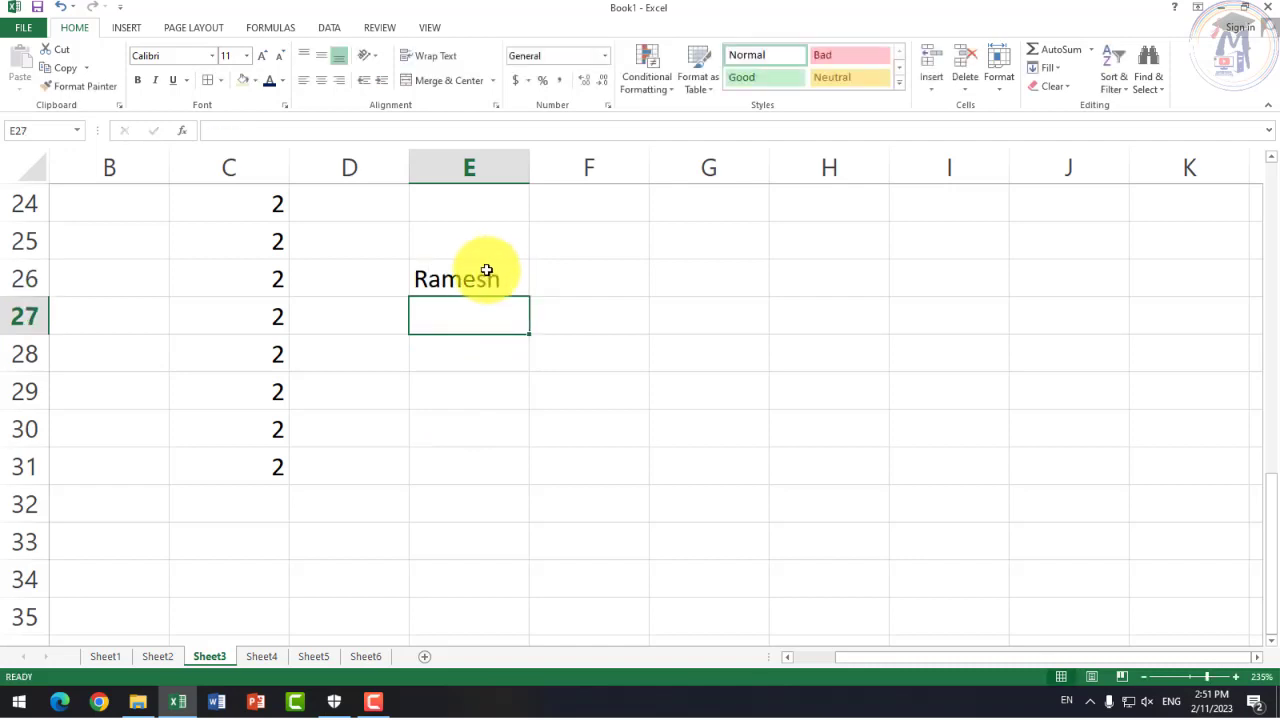
{"action": "left_click_drag", "start_coordinate": [505, 271], "coordinate": [520, 566]}
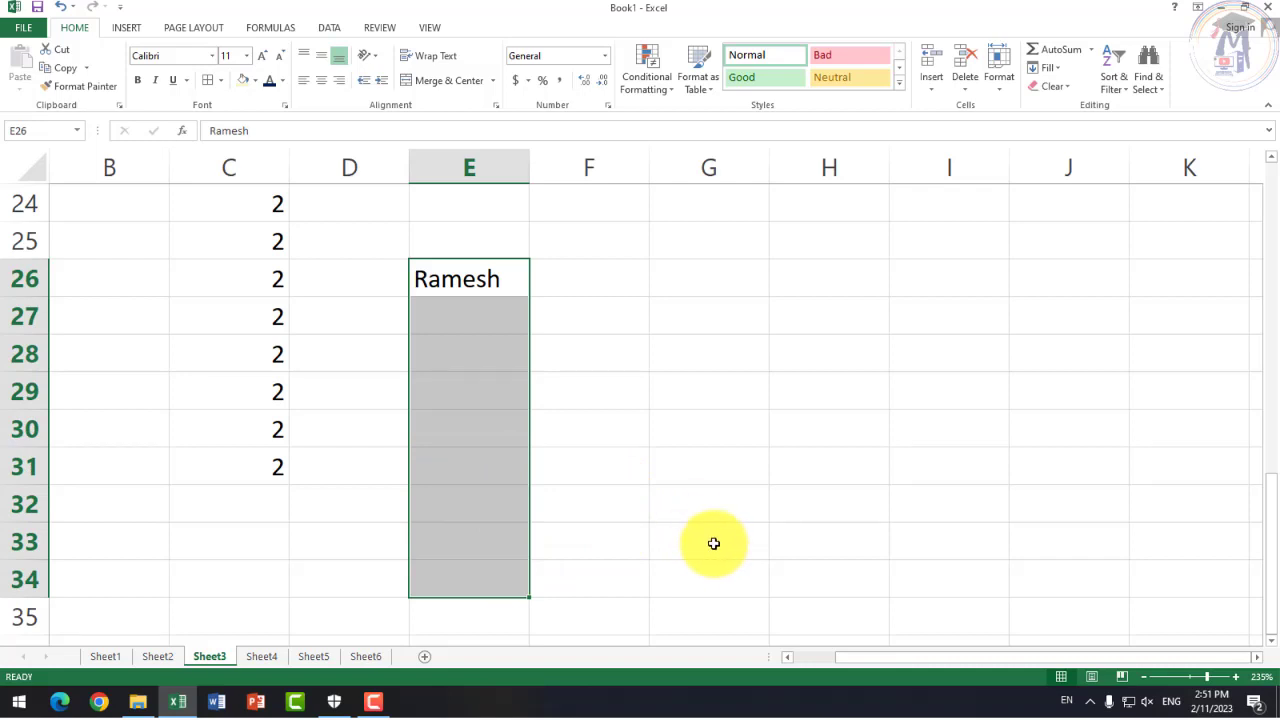
{"action": "key", "text": "ctrl+d"}
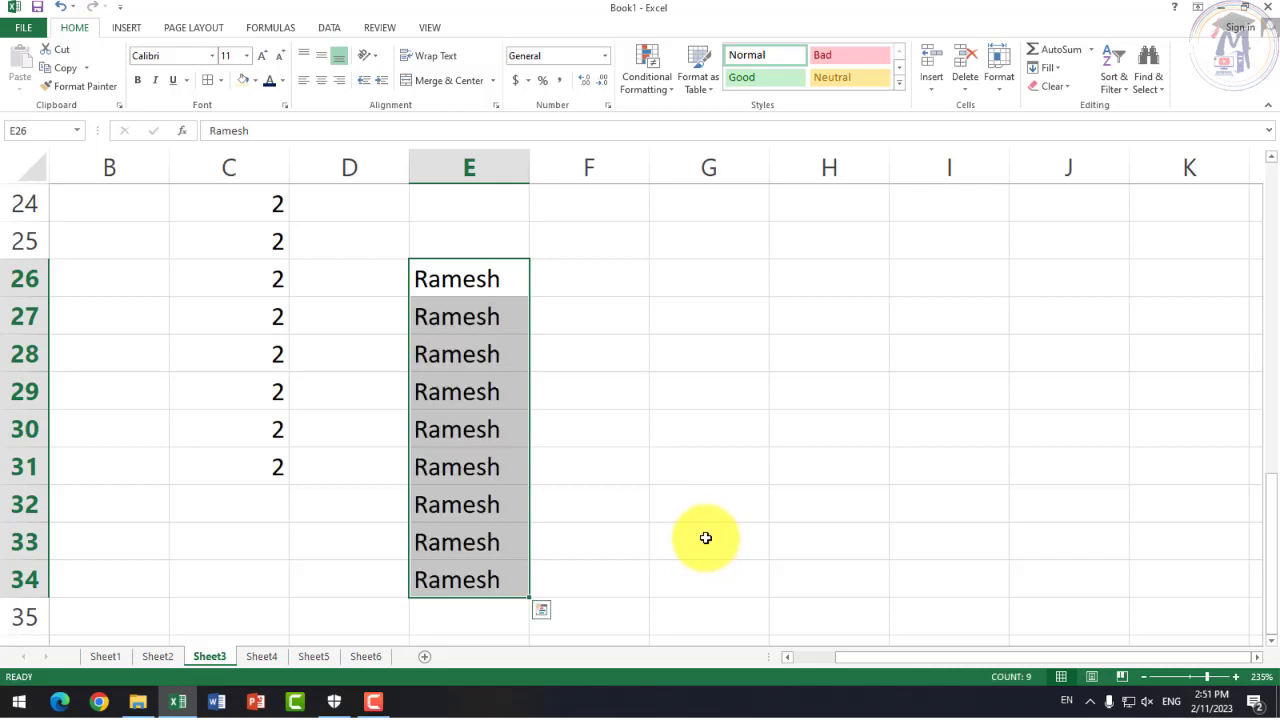
{"action": "left_click", "coordinate": [615, 460]}
Step: Fill the name across row 26 from E26 to K26
{"action": "mouse_move", "coordinate": [497, 278]}
{"action": "left_mouse_down"}
{"action": "mouse_move", "coordinate": [1142, 278]}
{"action": "mouse_move", "coordinate": [1131, 287]}
{"action": "left_mouse_up"}
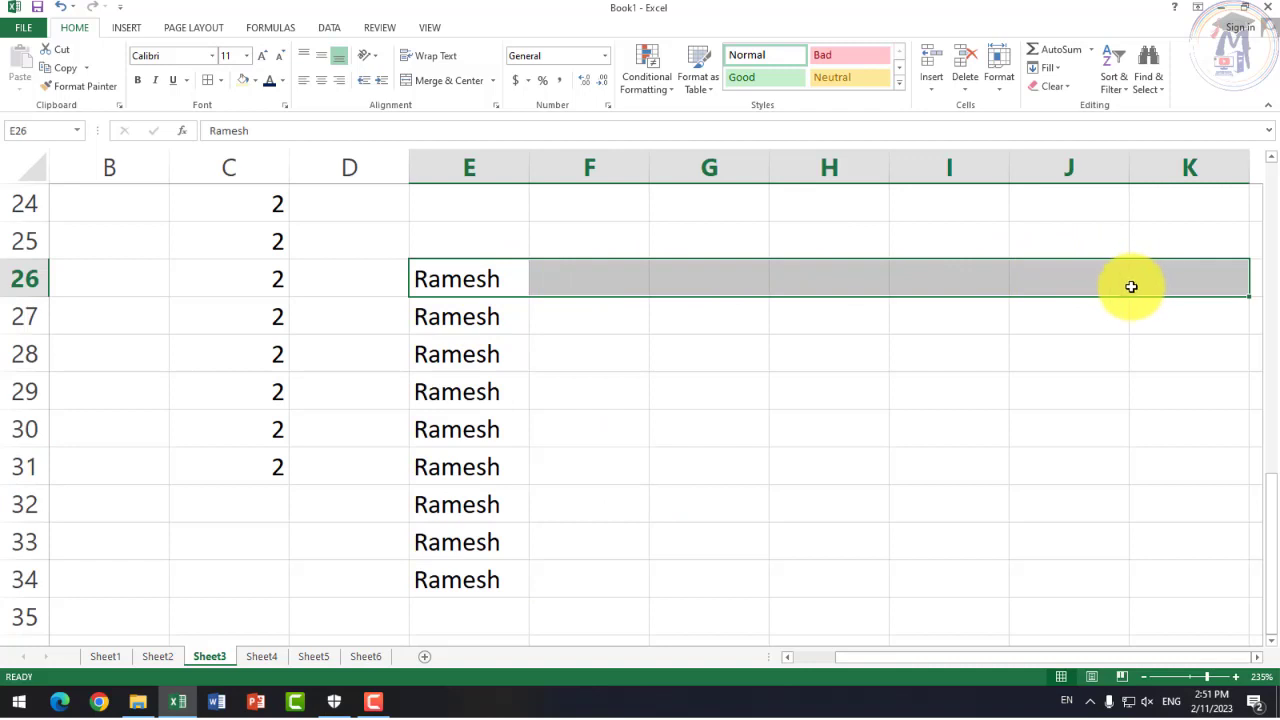
{"action": "key", "text": "ctrl+r"}
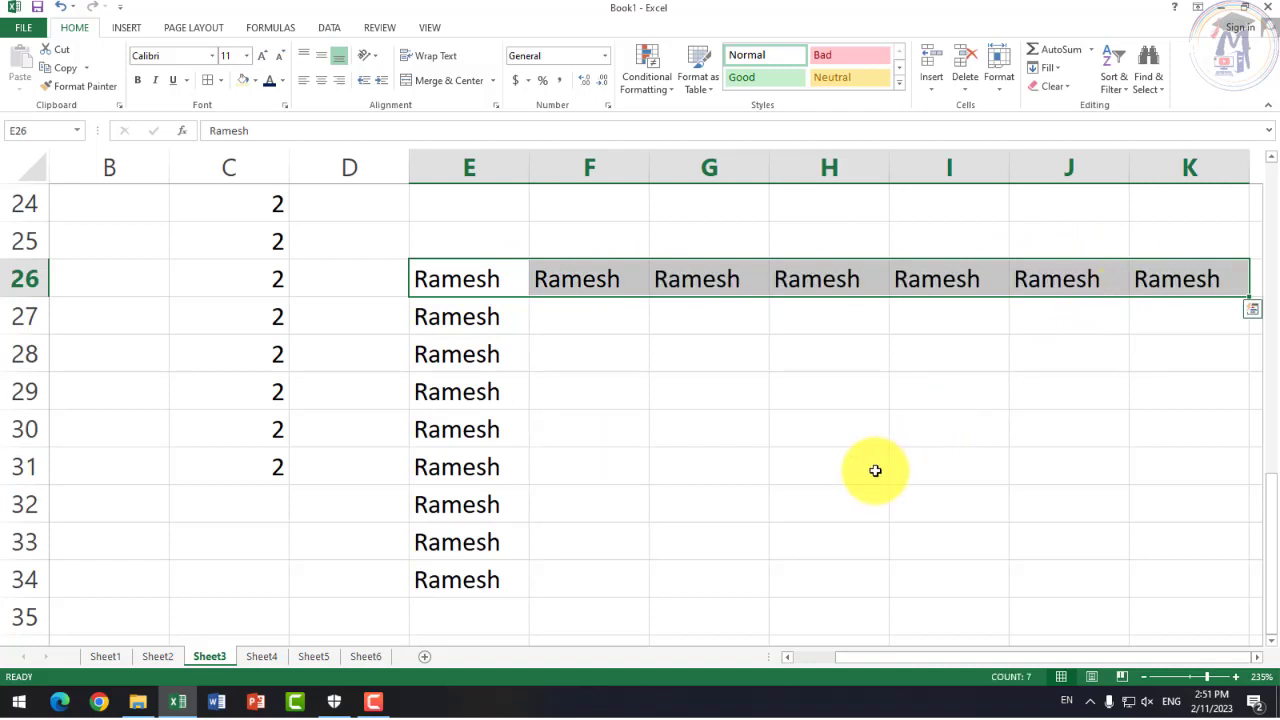
{"action": "left_click", "coordinate": [874, 468]}
Step: Select the filled name block from E26 to K34
{"action": "left_click_drag", "start_coordinate": [503, 289], "coordinate": [477, 200]}
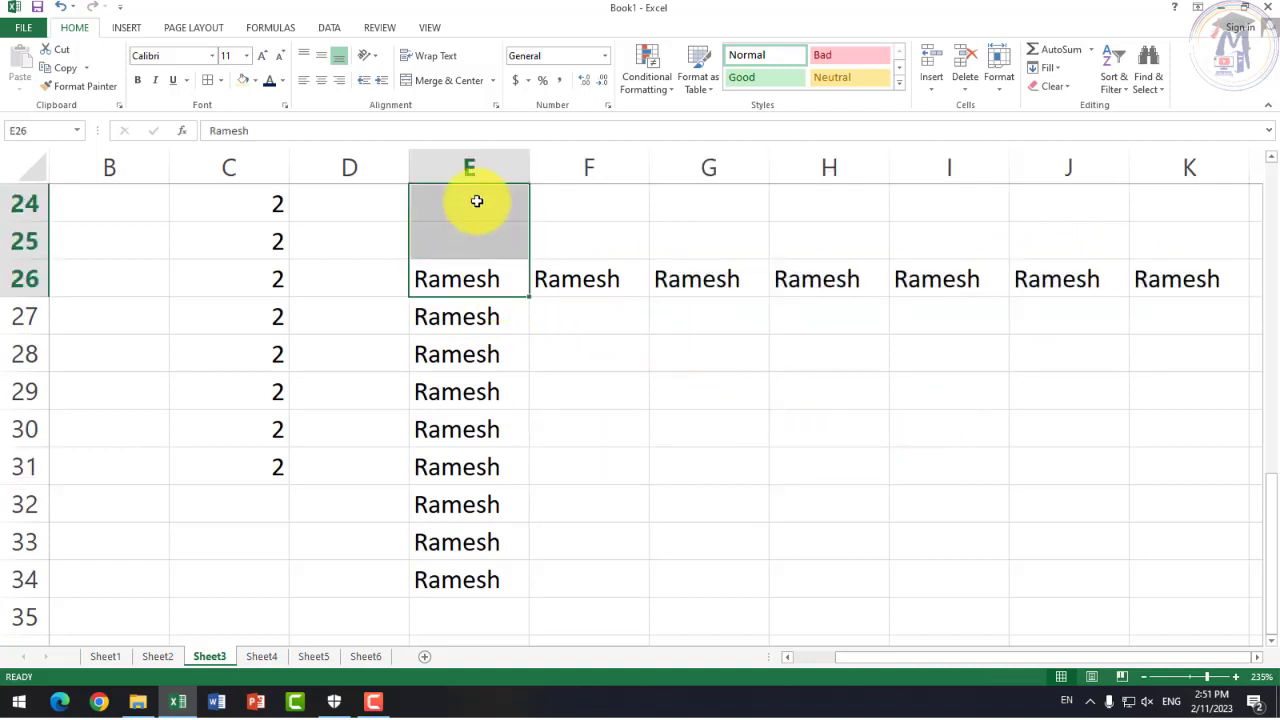
{"action": "left_click", "coordinate": [615, 505]}
{"action": "left_click_drag", "start_coordinate": [457, 279], "coordinate": [1151, 569]}
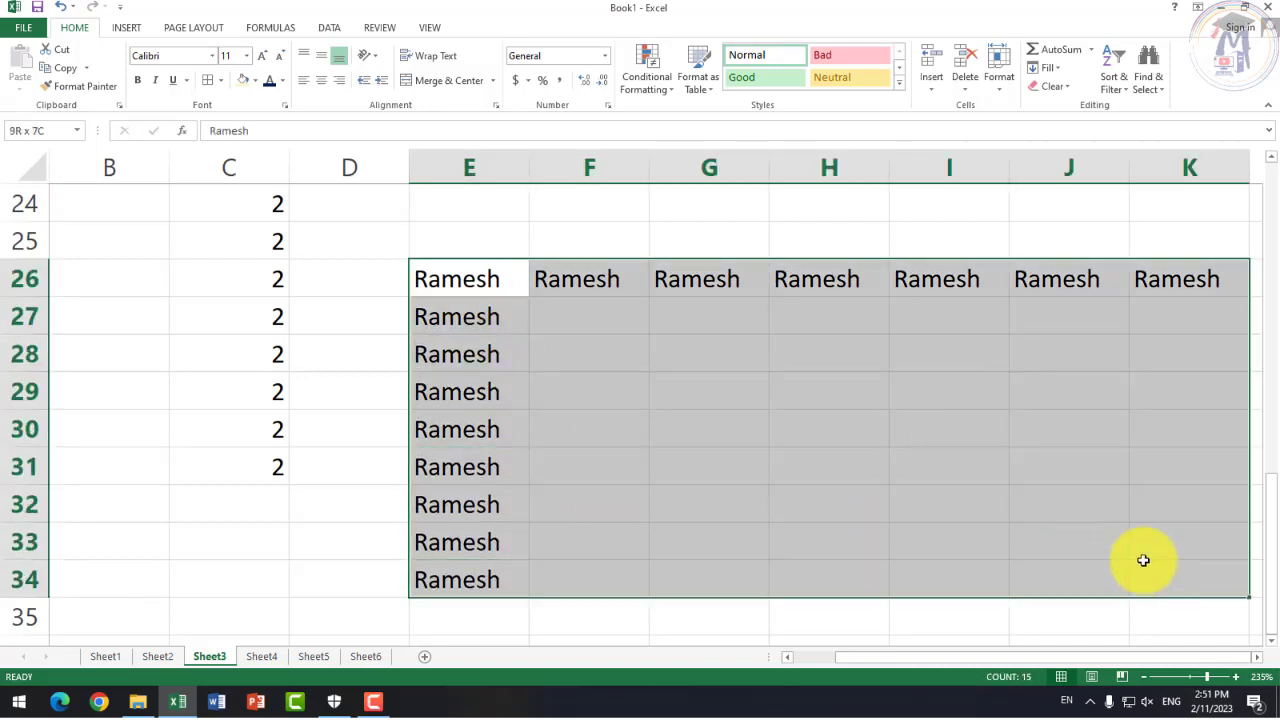
{"action": "left_click", "coordinate": [979, 581]}
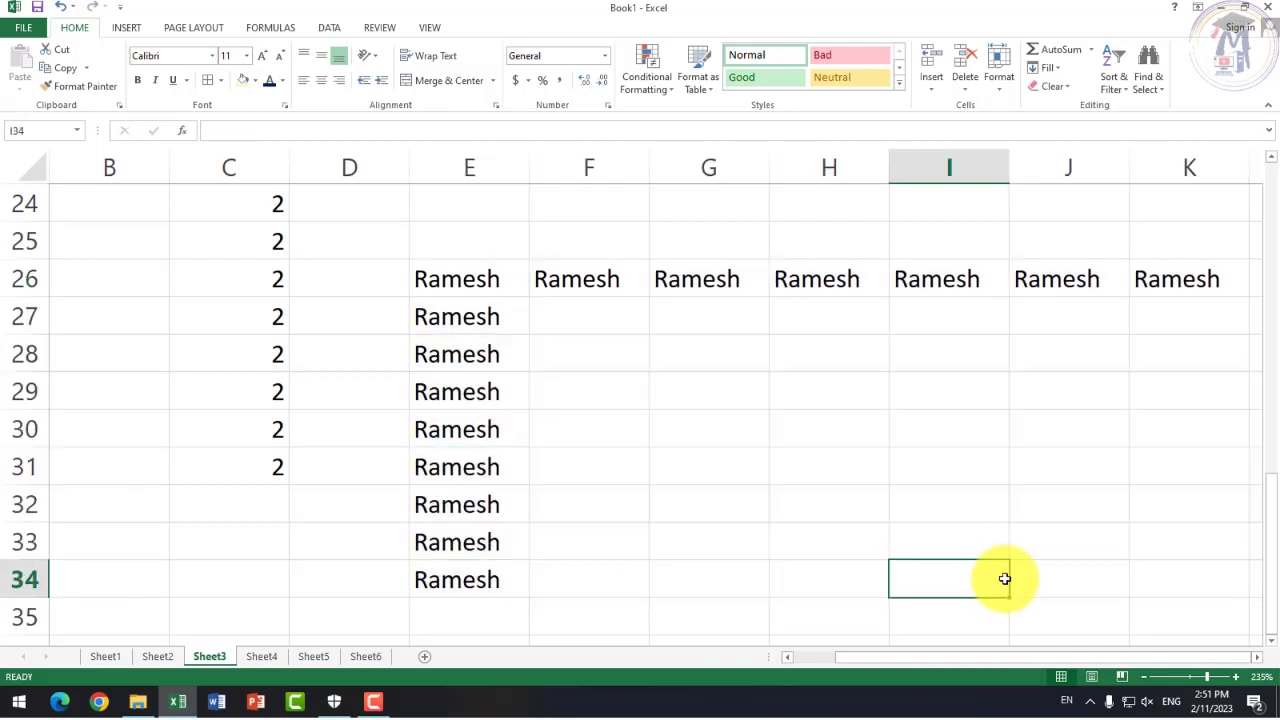
{"action": "left_click", "coordinate": [787, 496]}
{"action": "mouse_move", "coordinate": [490, 285]}
{"action": "left_mouse_down"}
{"action": "mouse_move", "coordinate": [1120, 574]}
{"action": "mouse_move", "coordinate": [1165, 567]}
{"action": "left_mouse_up"}
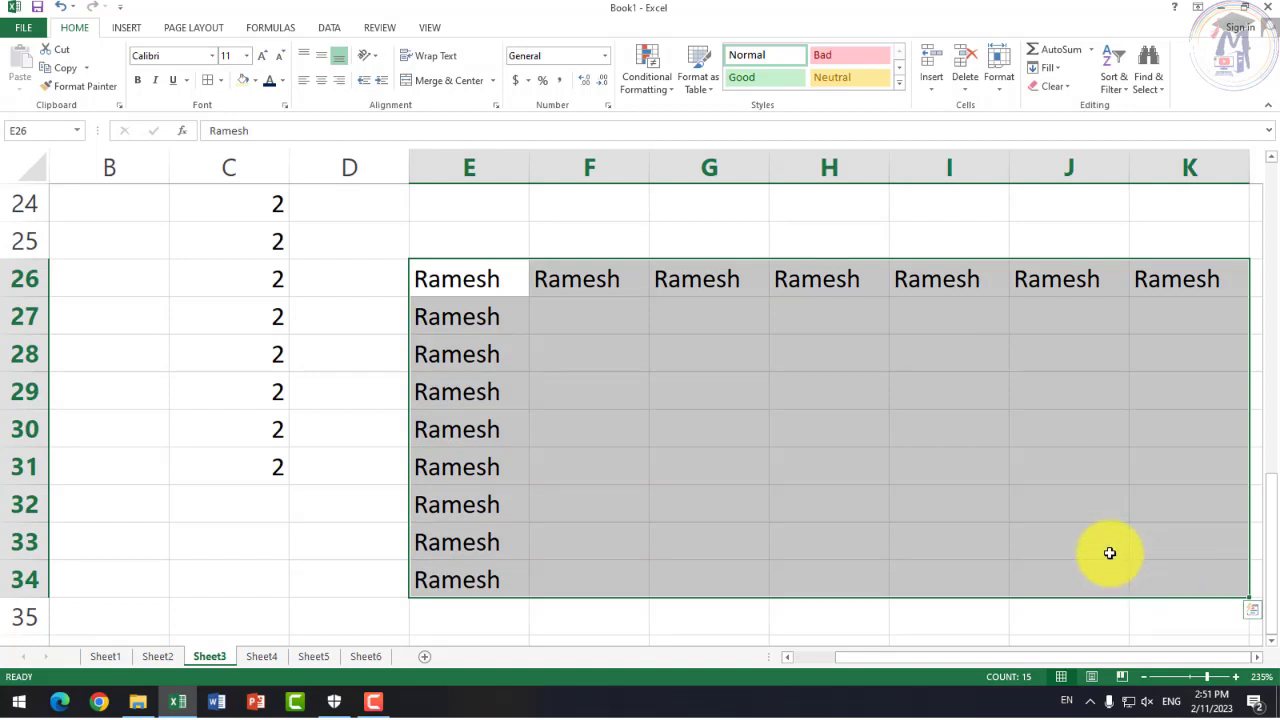
{"action": "left_click", "coordinate": [970, 495]}
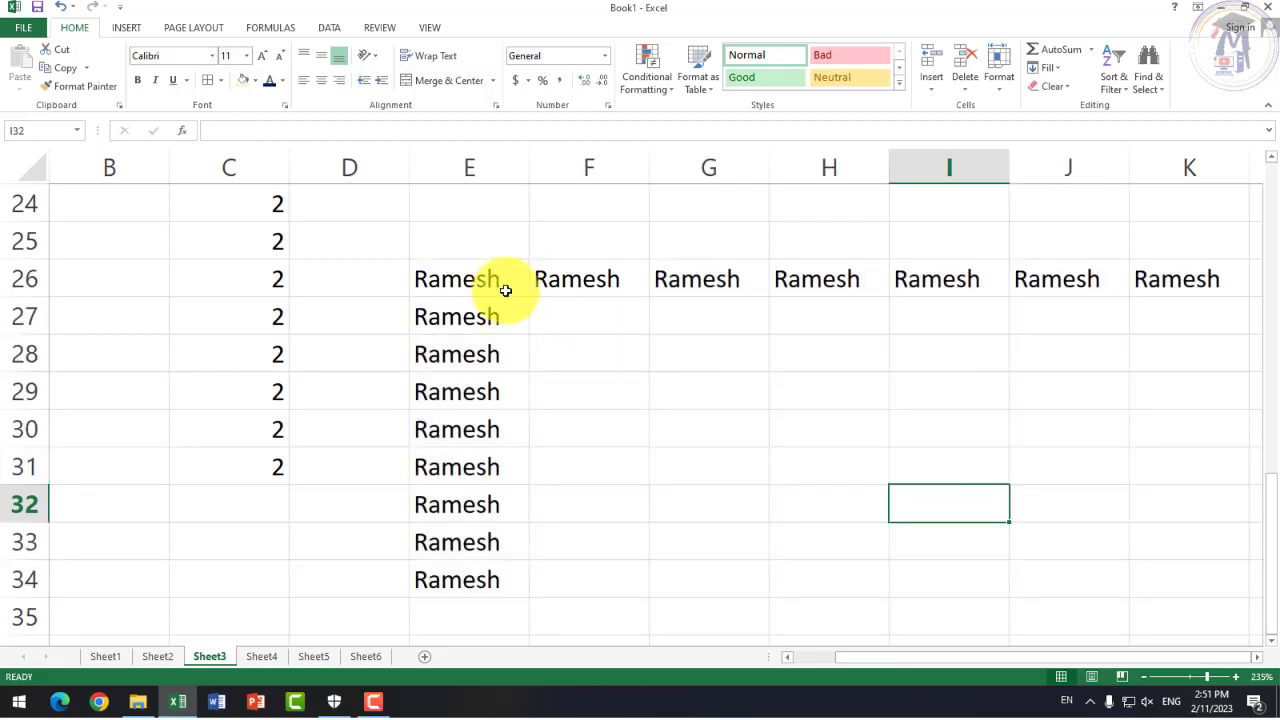
{"action": "mouse_move", "coordinate": [500, 283]}
{"action": "left_mouse_down"}
{"action": "mouse_move", "coordinate": [966, 598]}
{"action": "mouse_move", "coordinate": [1086, 563]}
{"action": "mouse_move", "coordinate": [1168, 562]}
{"action": "left_mouse_up"}
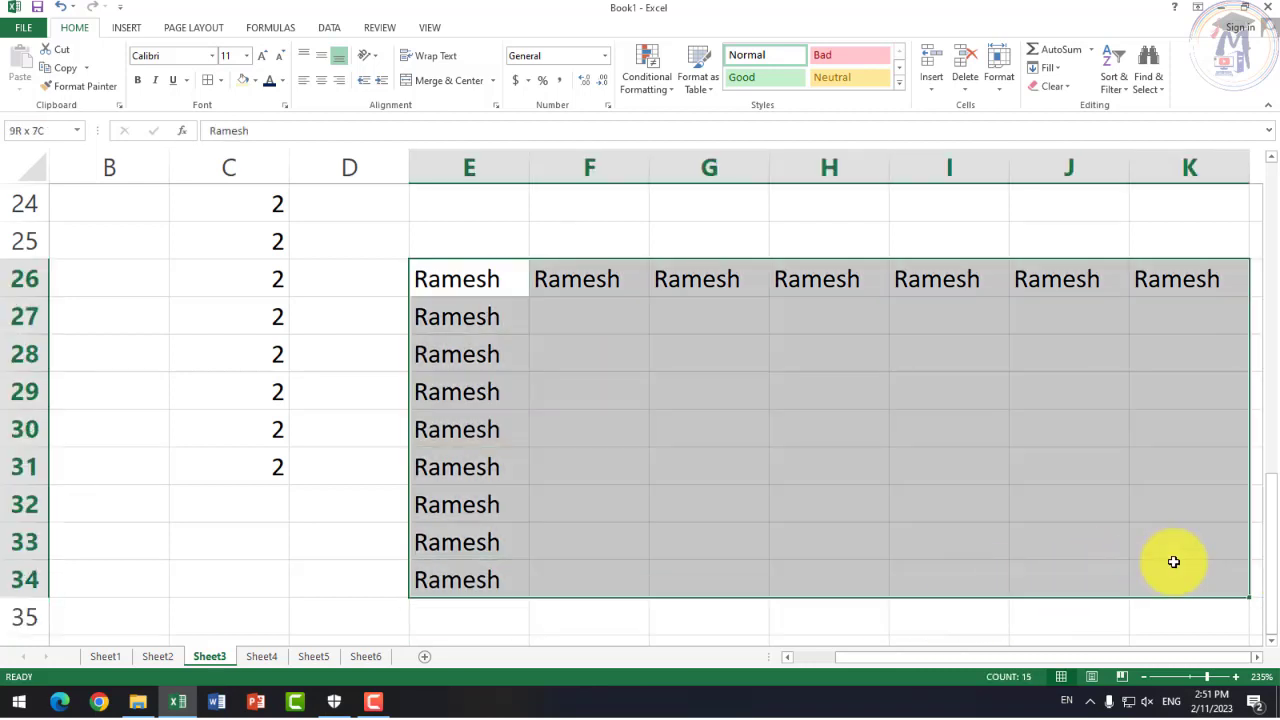
{"action": "left_click", "coordinate": [489, 309]}
{"action": "left_click", "coordinate": [476, 278]}
{"action": "left_click_drag", "start_coordinate": [654, 398], "coordinate": [1139, 578]}
{"action": "left_click", "coordinate": [1123, 580]}
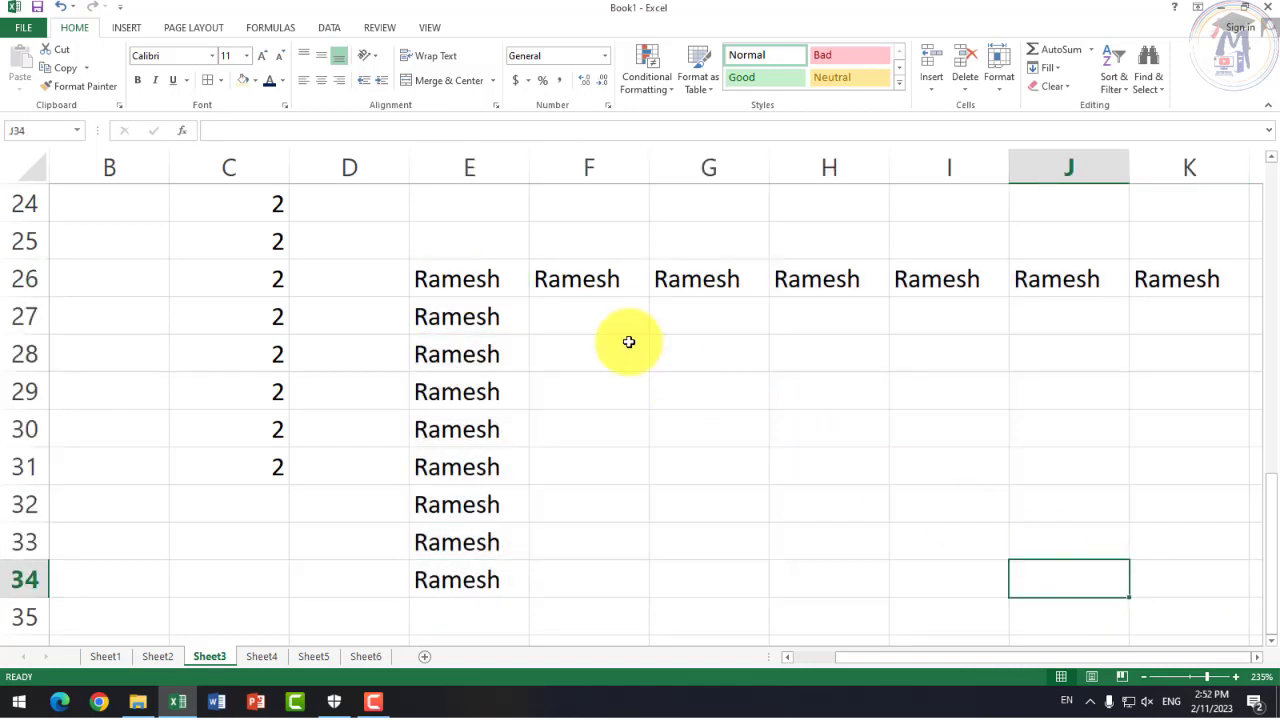
{"action": "mouse_move", "coordinate": [491, 277]}
{"action": "left_mouse_down"}
{"action": "mouse_move", "coordinate": [986, 551]}
{"action": "mouse_move", "coordinate": [1086, 594]}
{"action": "mouse_move", "coordinate": [1163, 586]}
{"action": "mouse_move", "coordinate": [1140, 584]}
{"action": "left_mouse_up"}
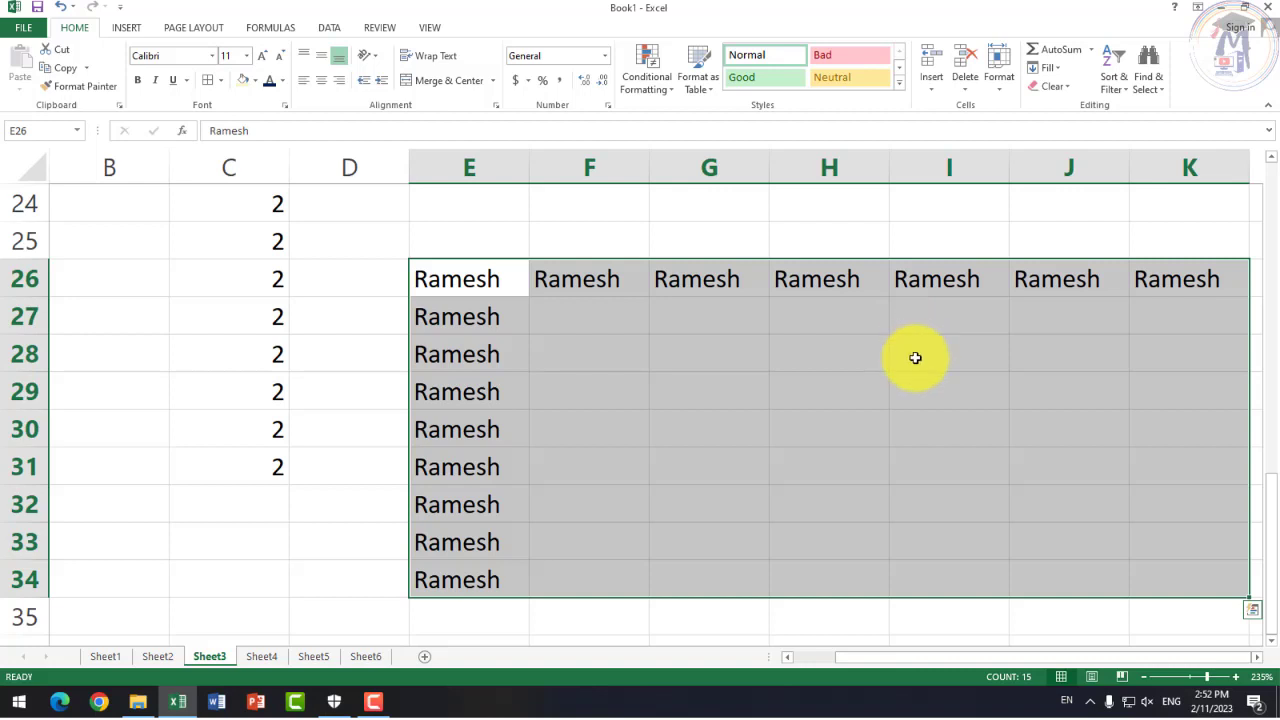
{"action": "left_click", "coordinate": [964, 416]}
{"action": "left_click_drag", "start_coordinate": [457, 280], "coordinate": [1105, 584]}
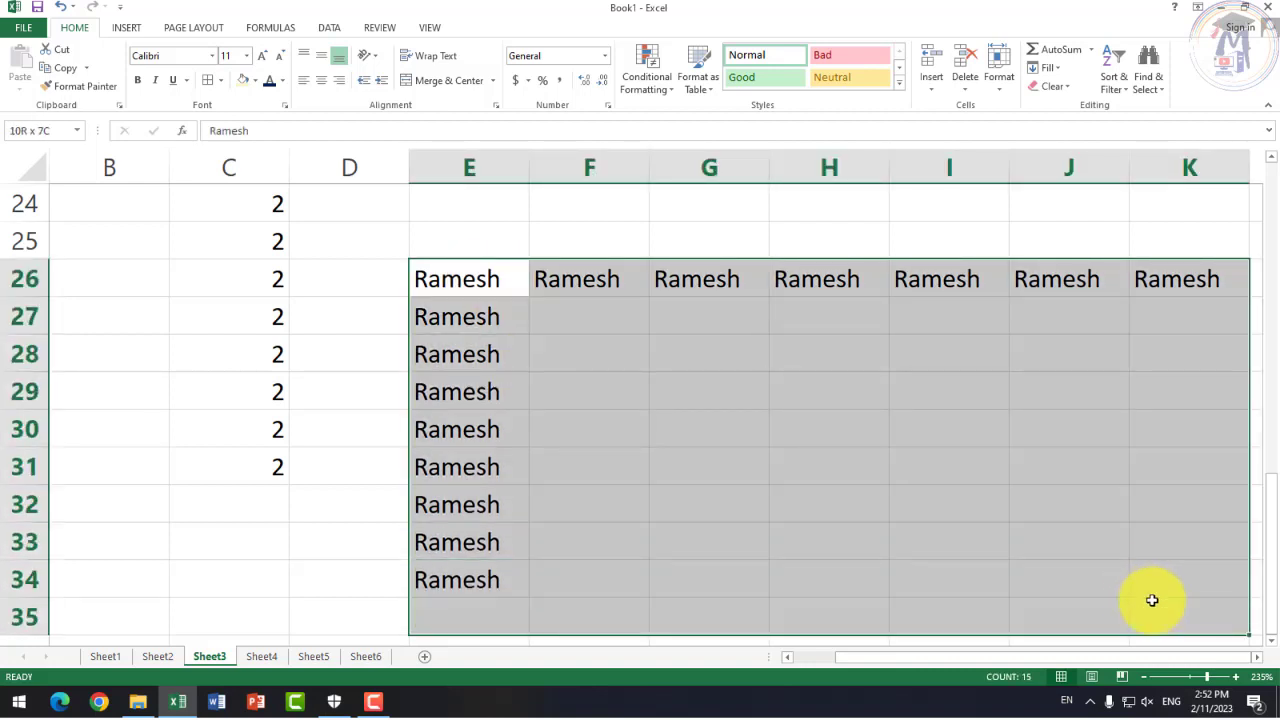
{"action": "left_click_drag", "start_coordinate": [1105, 584], "coordinate": [1134, 580]}
{"action": "left_click", "coordinate": [975, 587]}
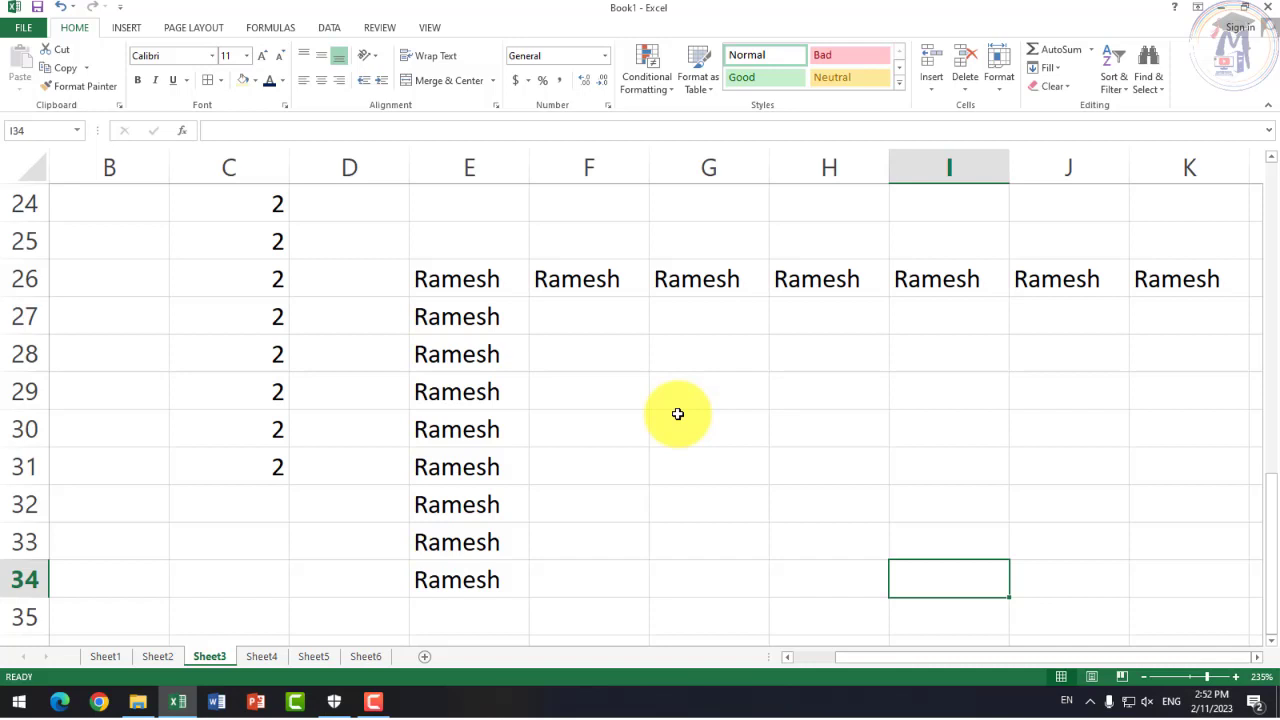
{"action": "left_click", "coordinate": [703, 417]}
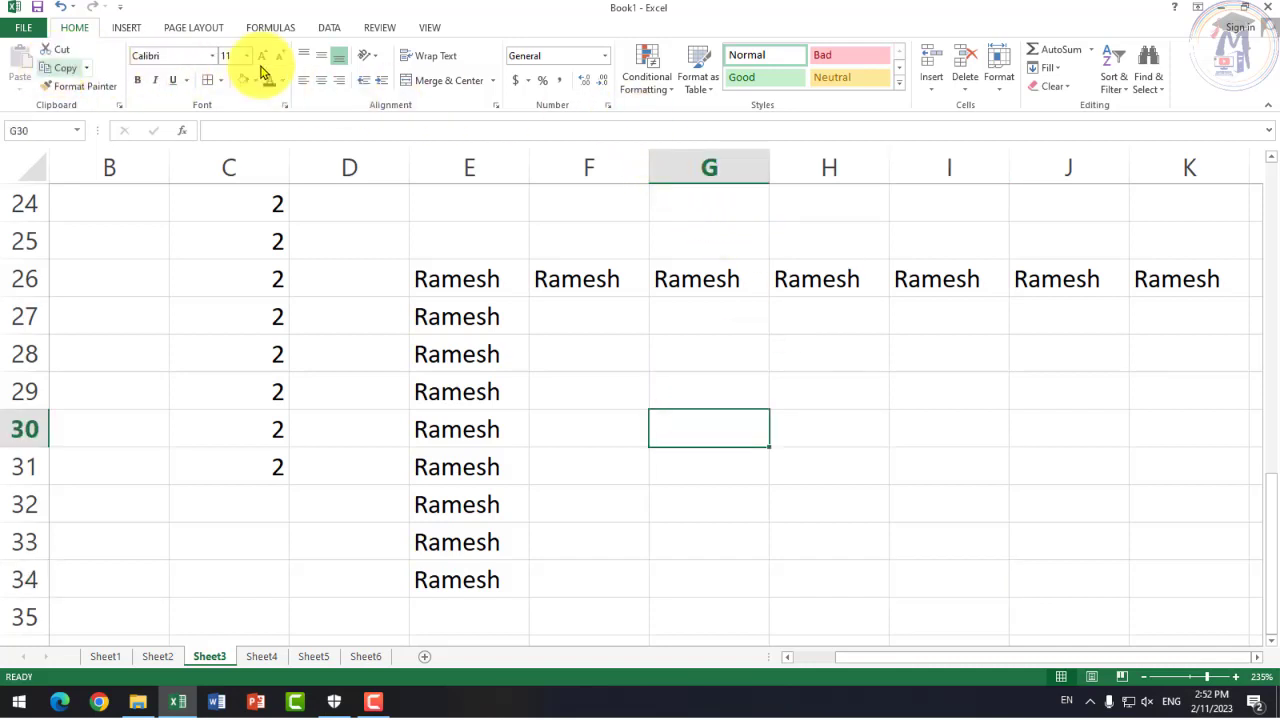
{"action": "left_click", "coordinate": [1147, 80]}
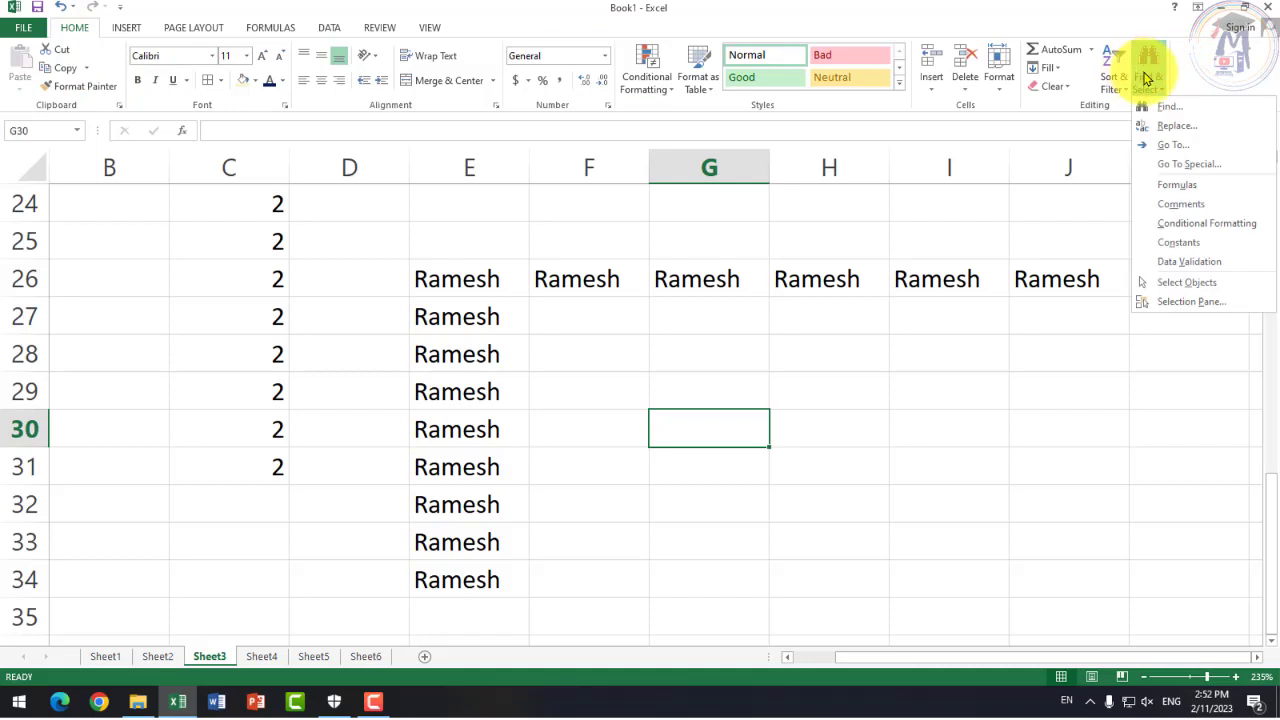
{"action": "left_click", "coordinate": [1147, 80]}
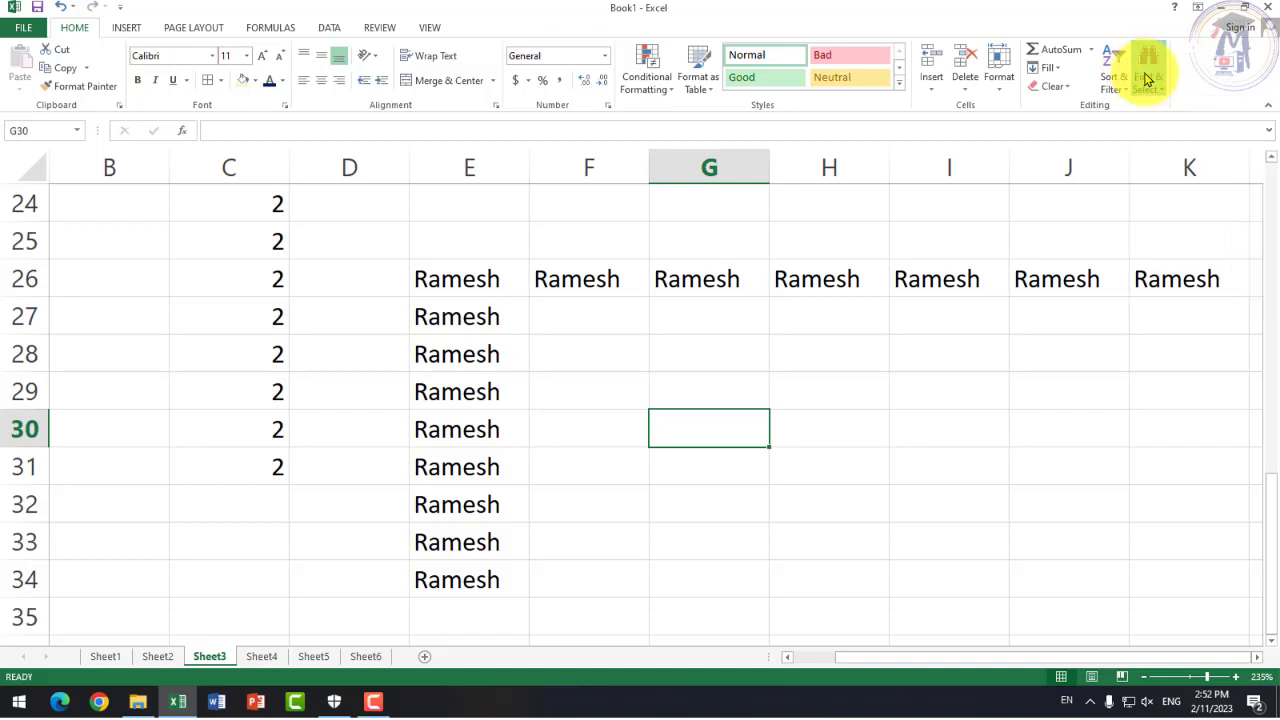
{"action": "left_click", "coordinate": [133, 28]}
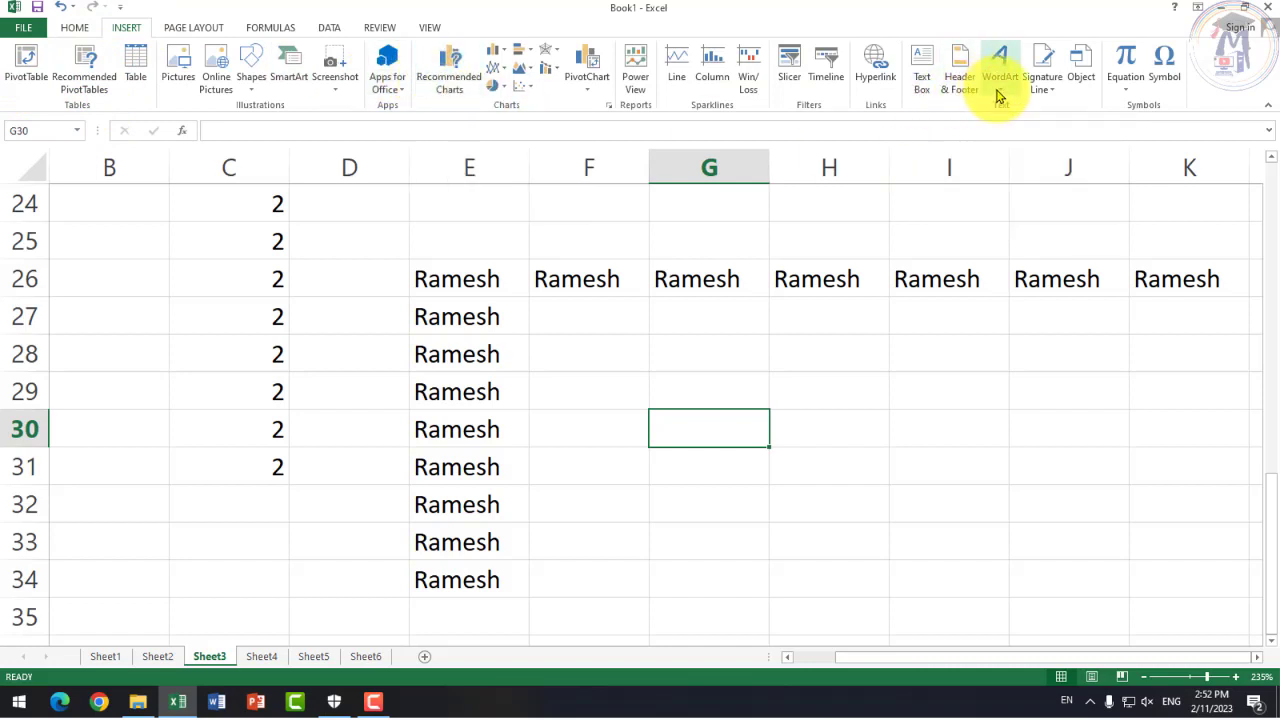
{"action": "left_click", "coordinate": [997, 90]}
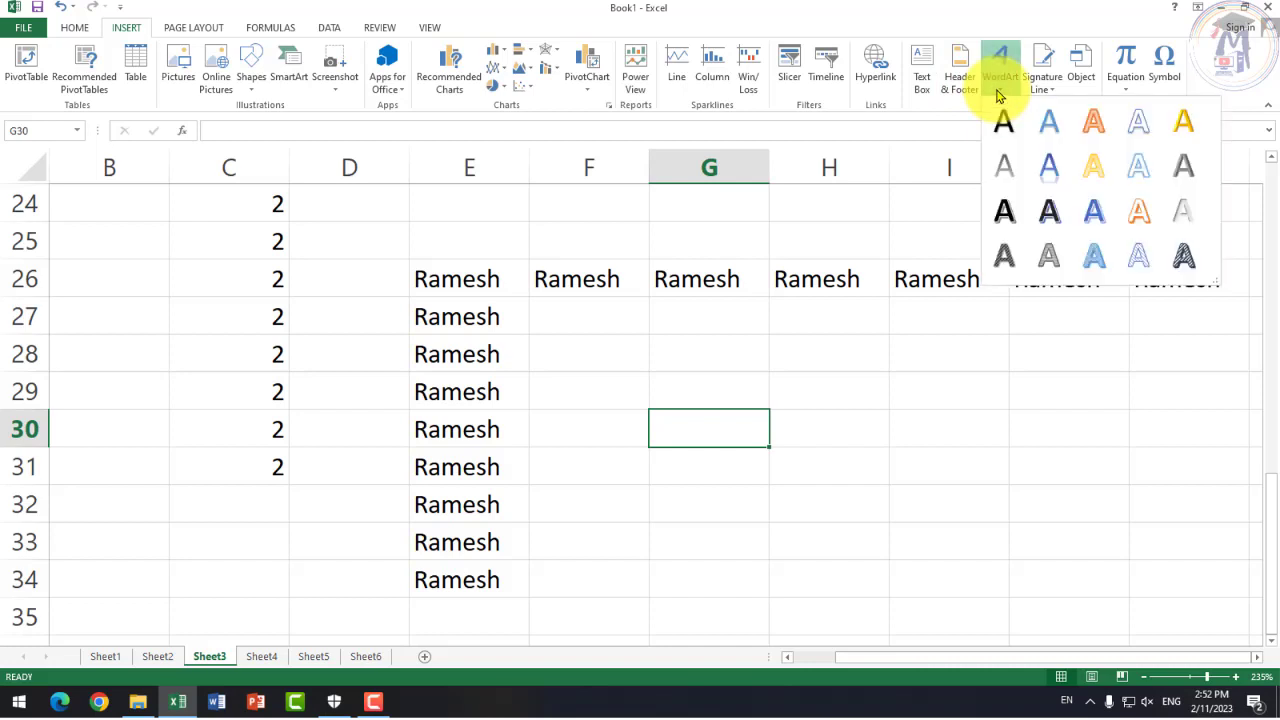
{"action": "left_click", "coordinate": [997, 92]}
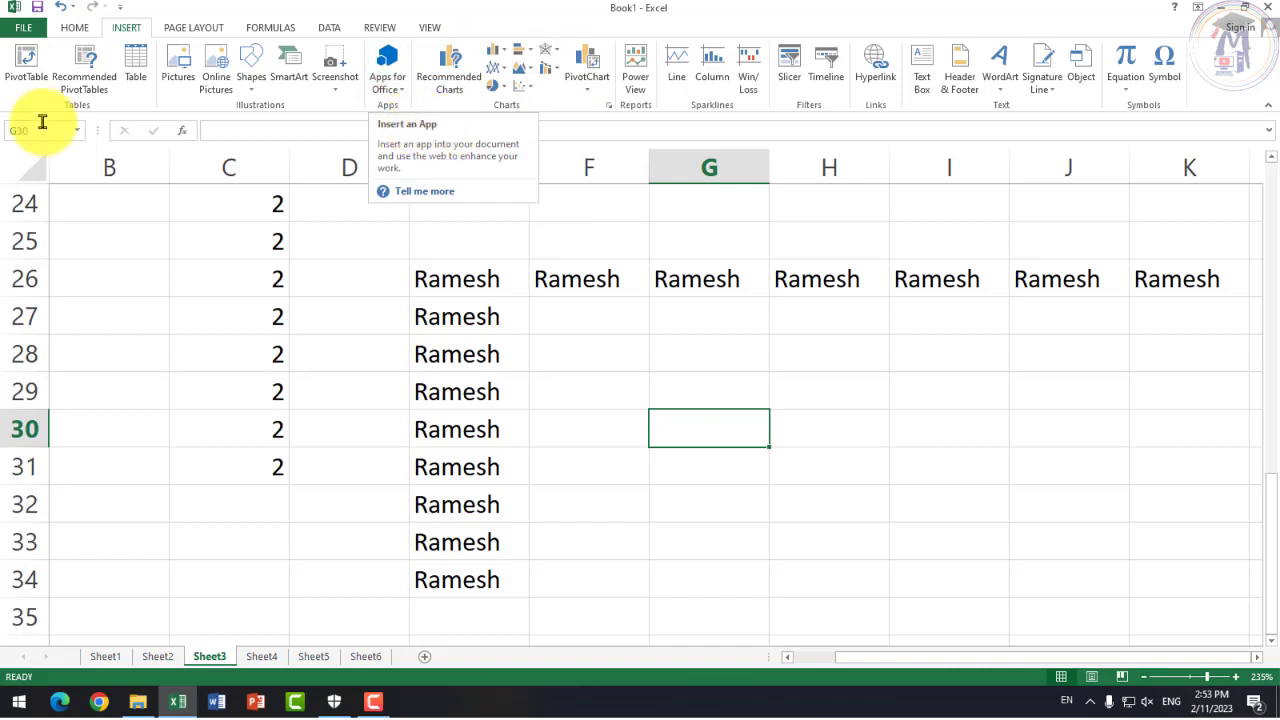
Step: Go from Home's Sort & Filter and the Insert tab to the Page Layout commands for Sheet3
{"action": "left_click", "coordinate": [76, 28]}
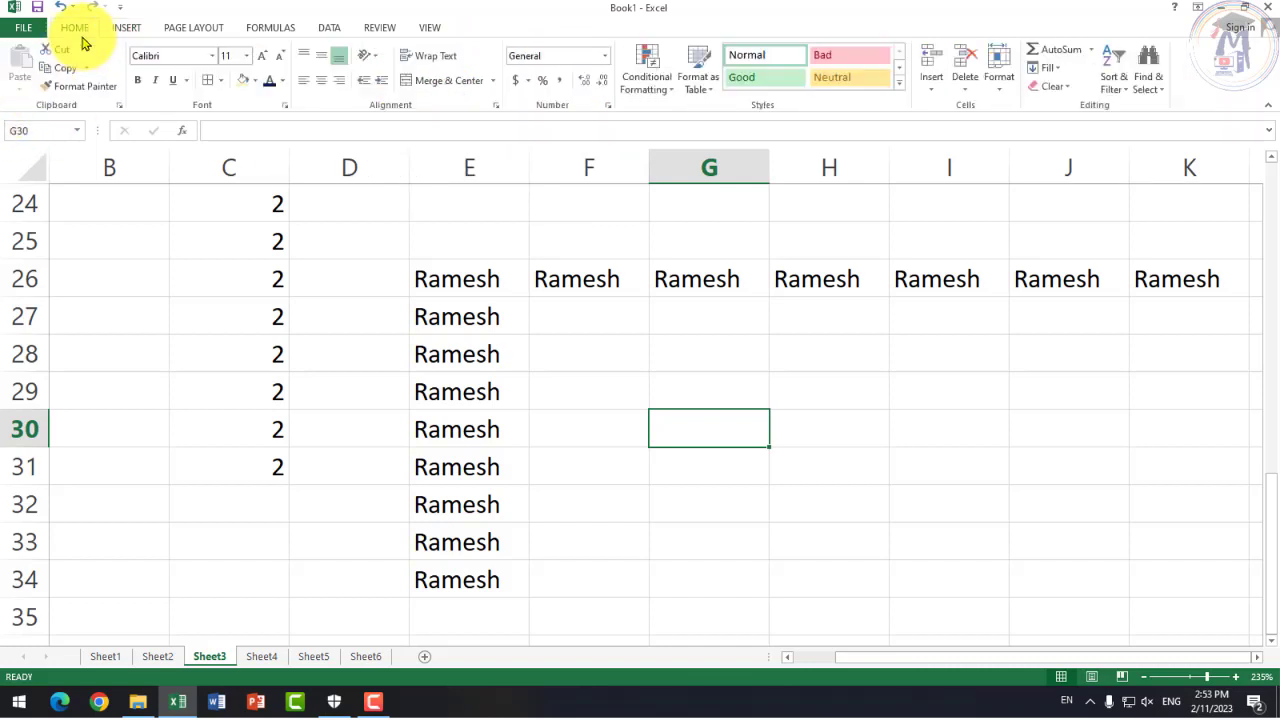
{"action": "left_click", "coordinate": [1115, 90]}
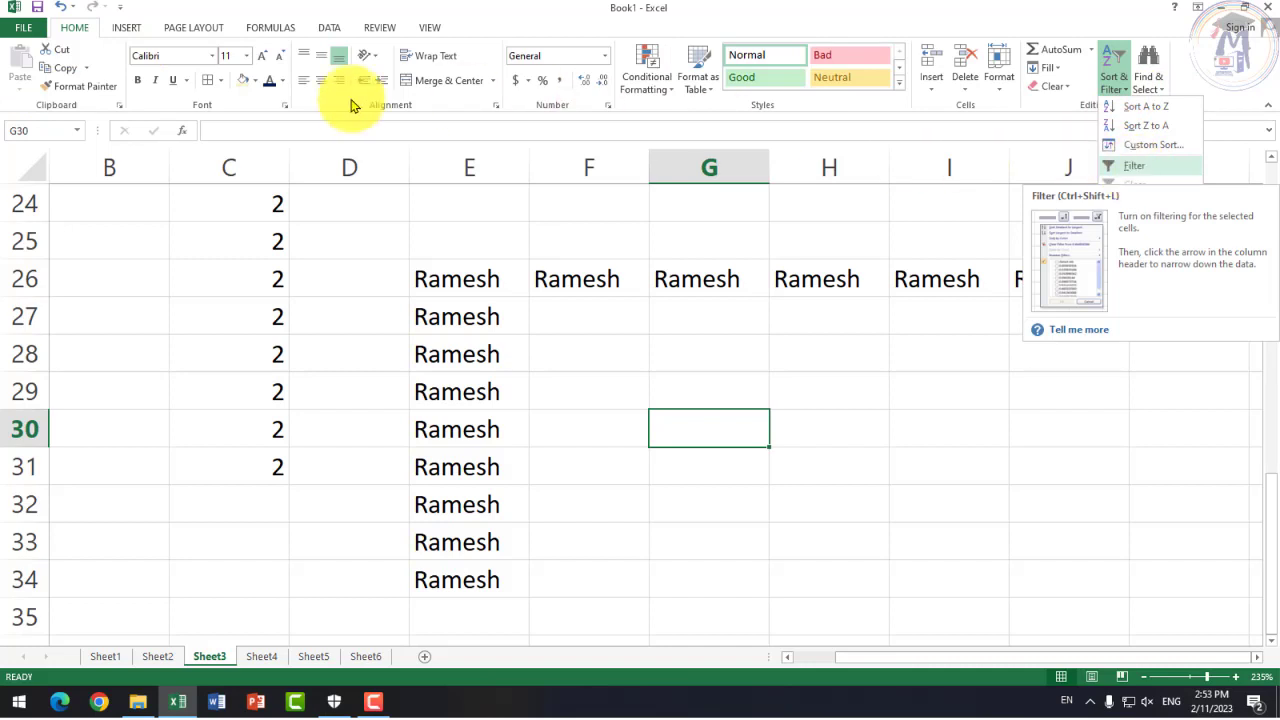
{"action": "left_click", "coordinate": [126, 28]}
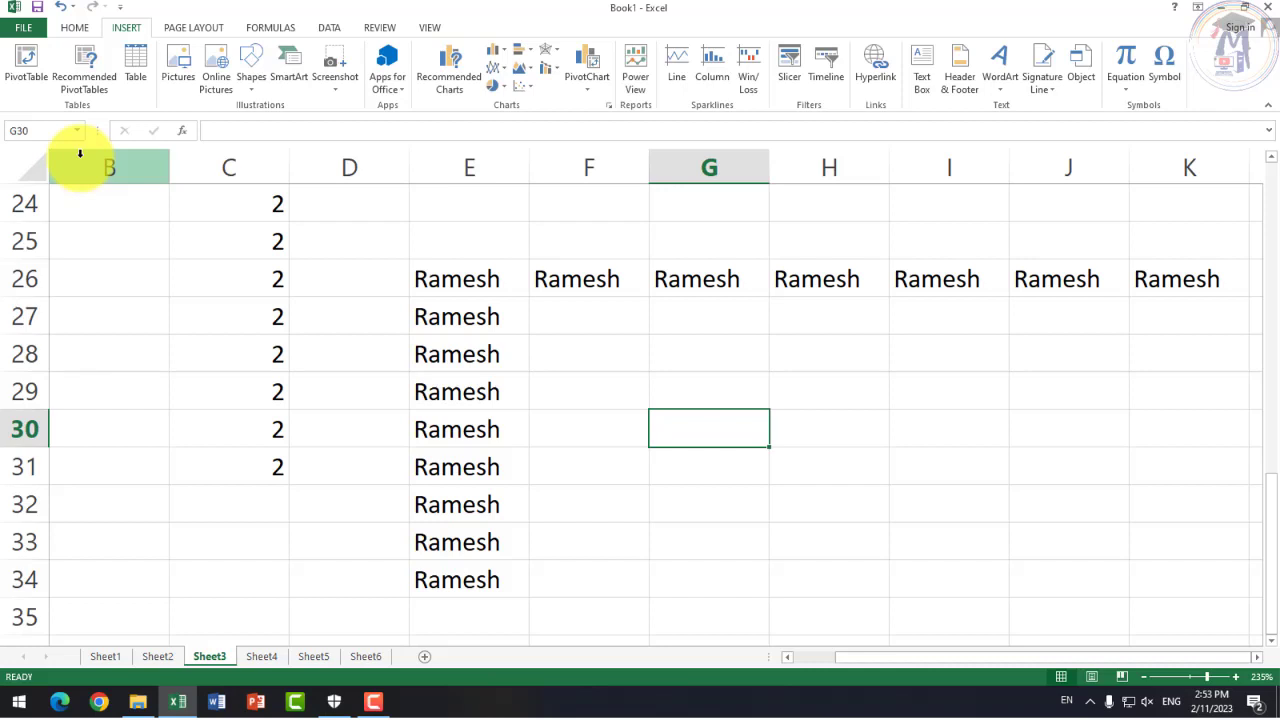
{"action": "left_click", "coordinate": [185, 36]}
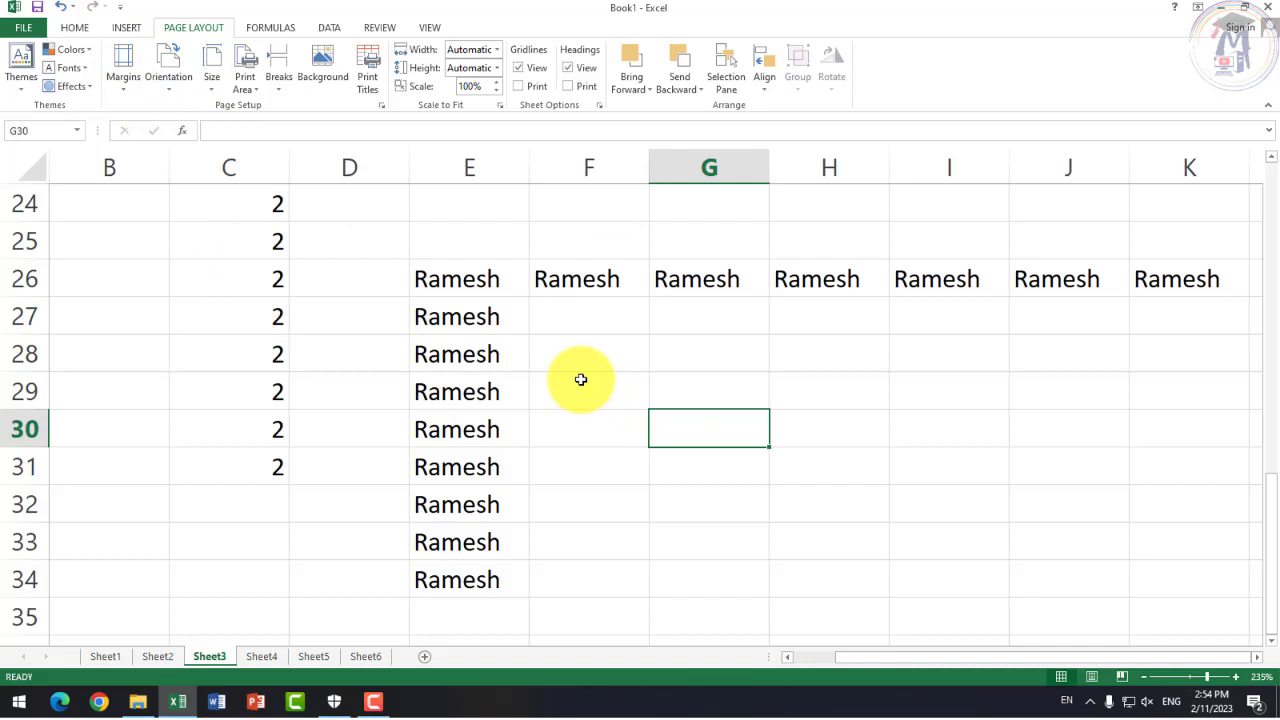
Step: Launch Excel from Windows search and create a blank workbook, Book2
{"action": "key", "text": "super"}
{"action": "type", "text": "excel"}
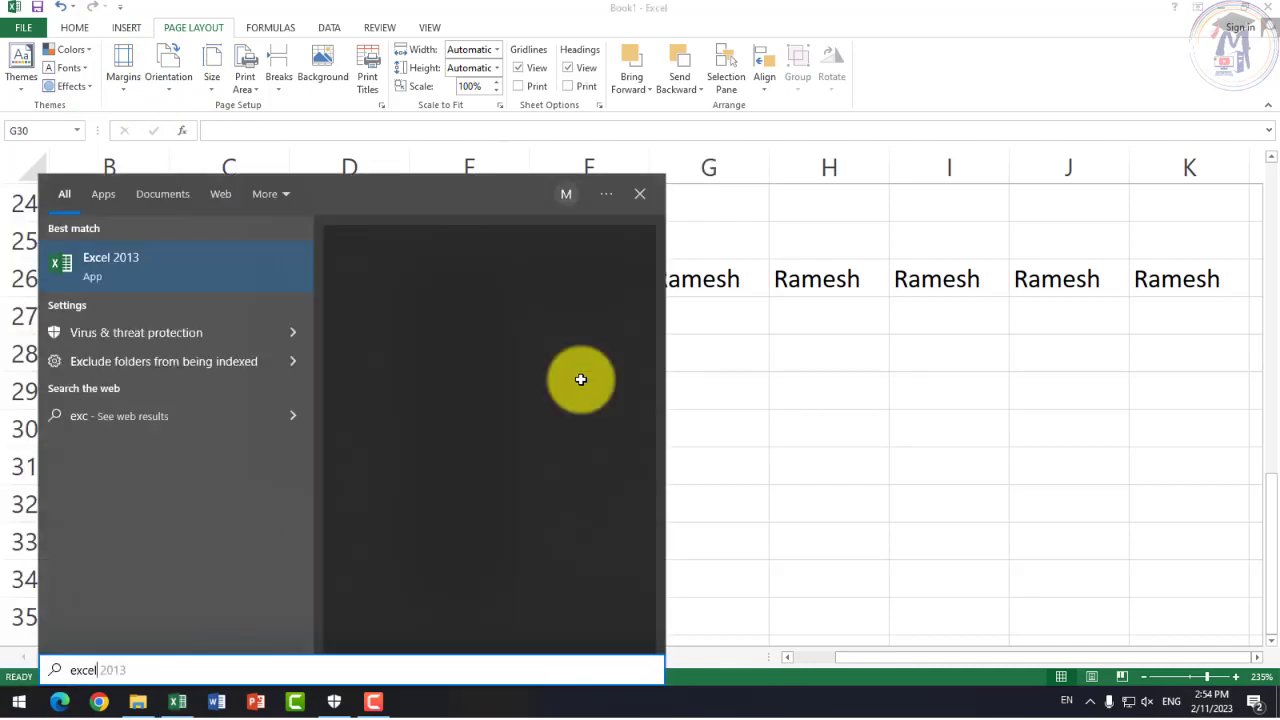
{"action": "key", "text": "Return"}
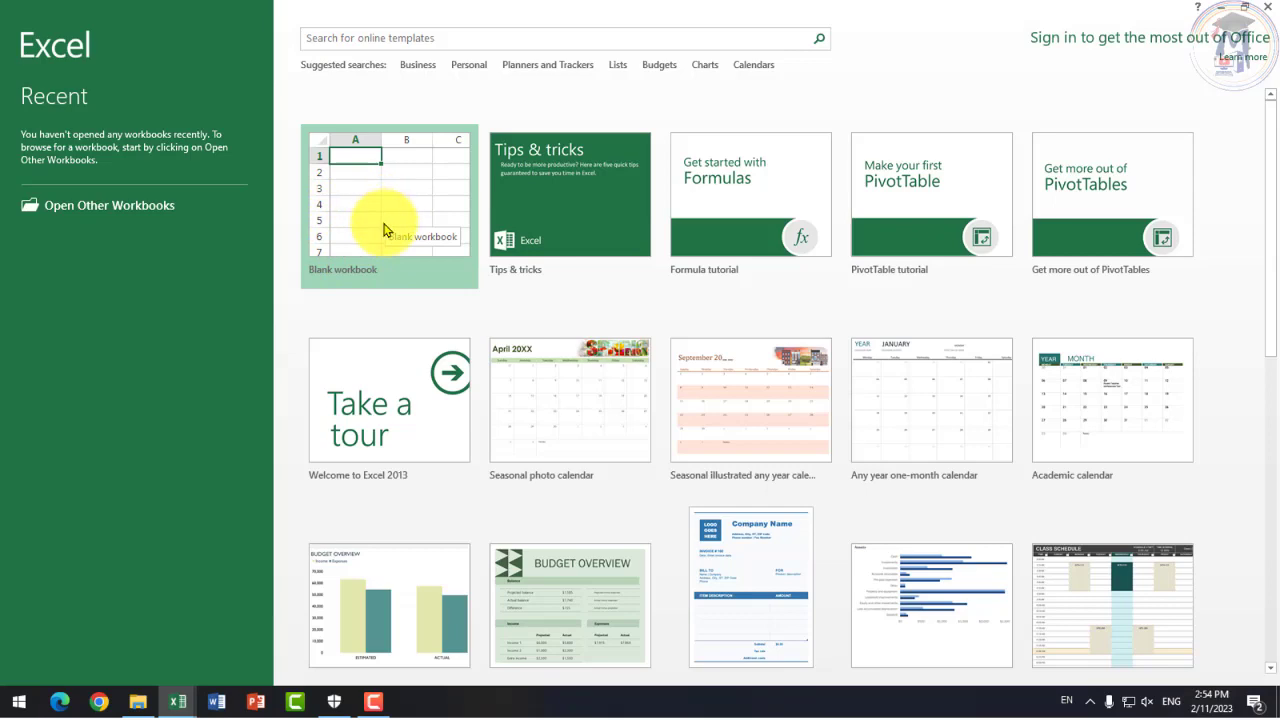
{"action": "left_click", "coordinate": [384, 230]}
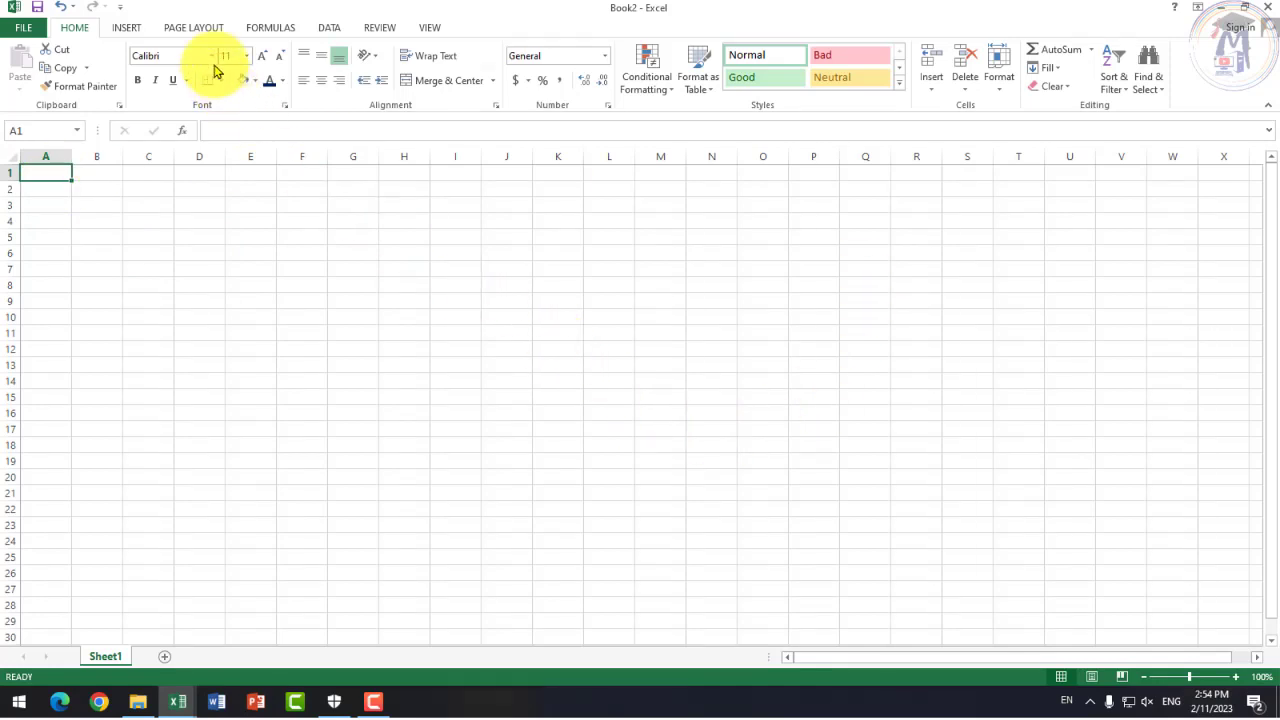
Step: Give Book2 Portrait orientation and A4 paper size, leaving margins unchanged
{"action": "left_click", "coordinate": [193, 30]}
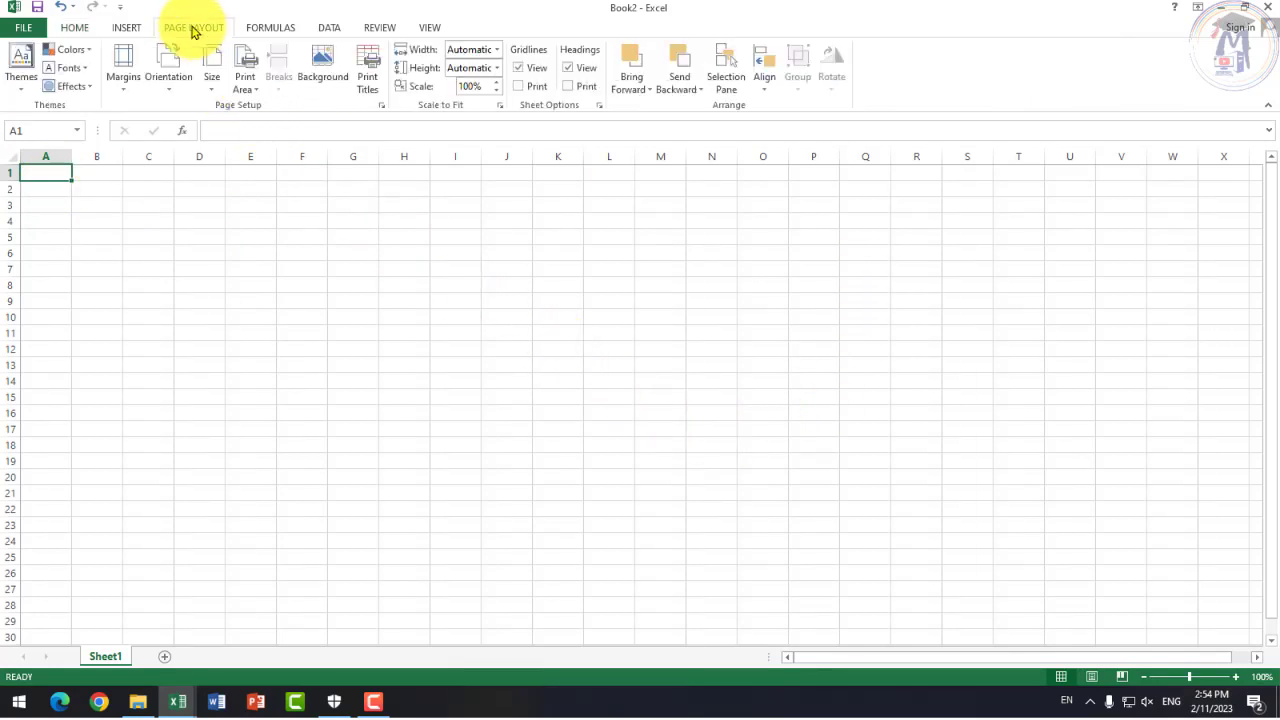
{"action": "left_click", "coordinate": [127, 97]}
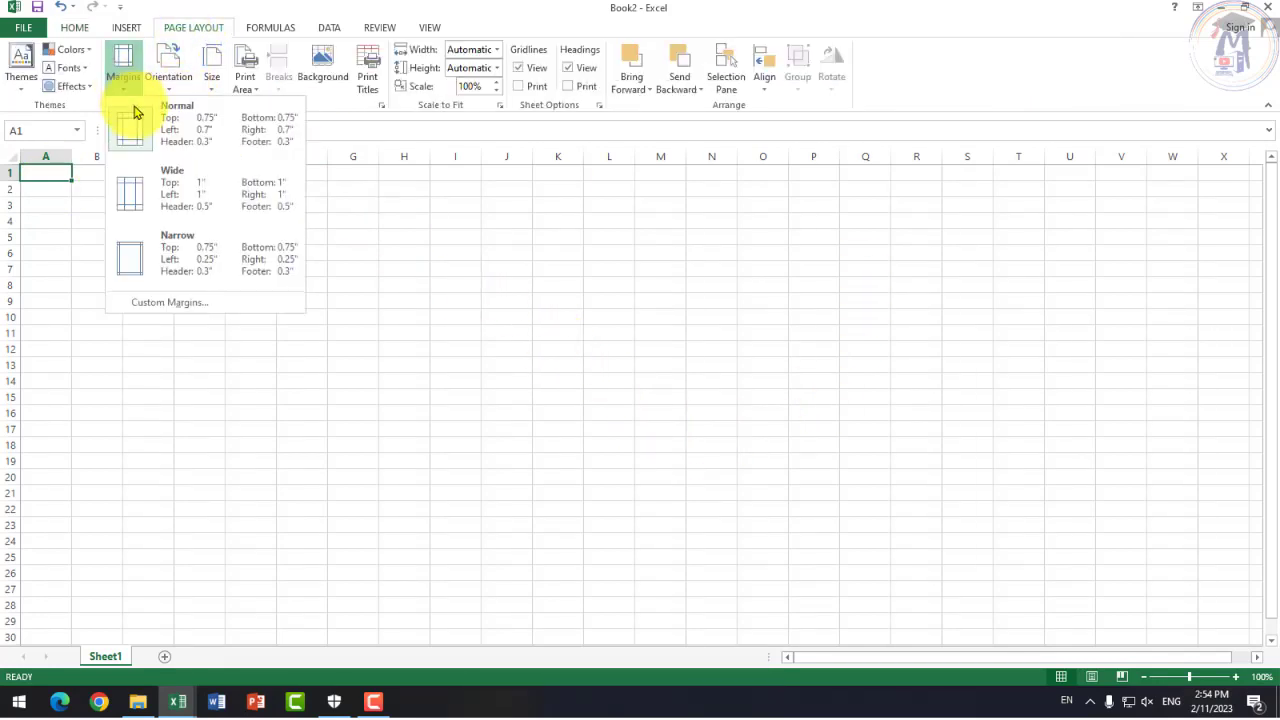
{"action": "left_click", "coordinate": [136, 118]}
{"action": "left_click", "coordinate": [166, 92]}
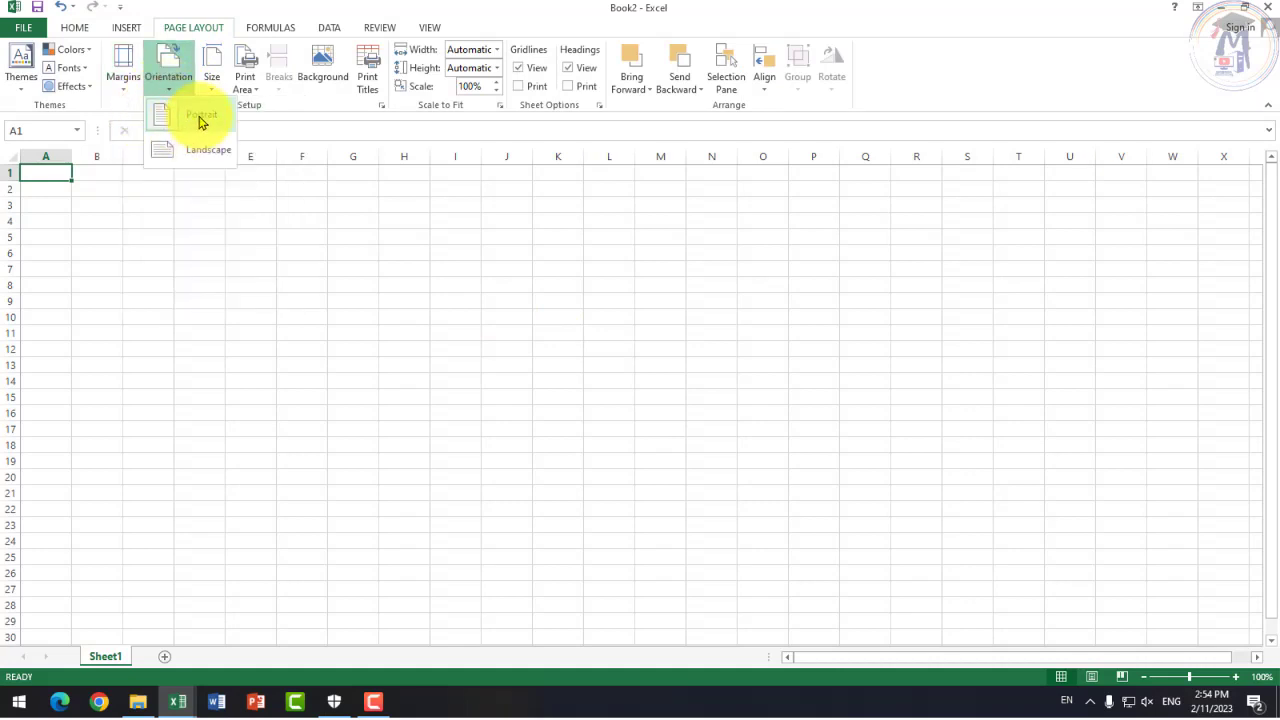
{"action": "left_click", "coordinate": [200, 120]}
{"action": "left_click", "coordinate": [210, 86]}
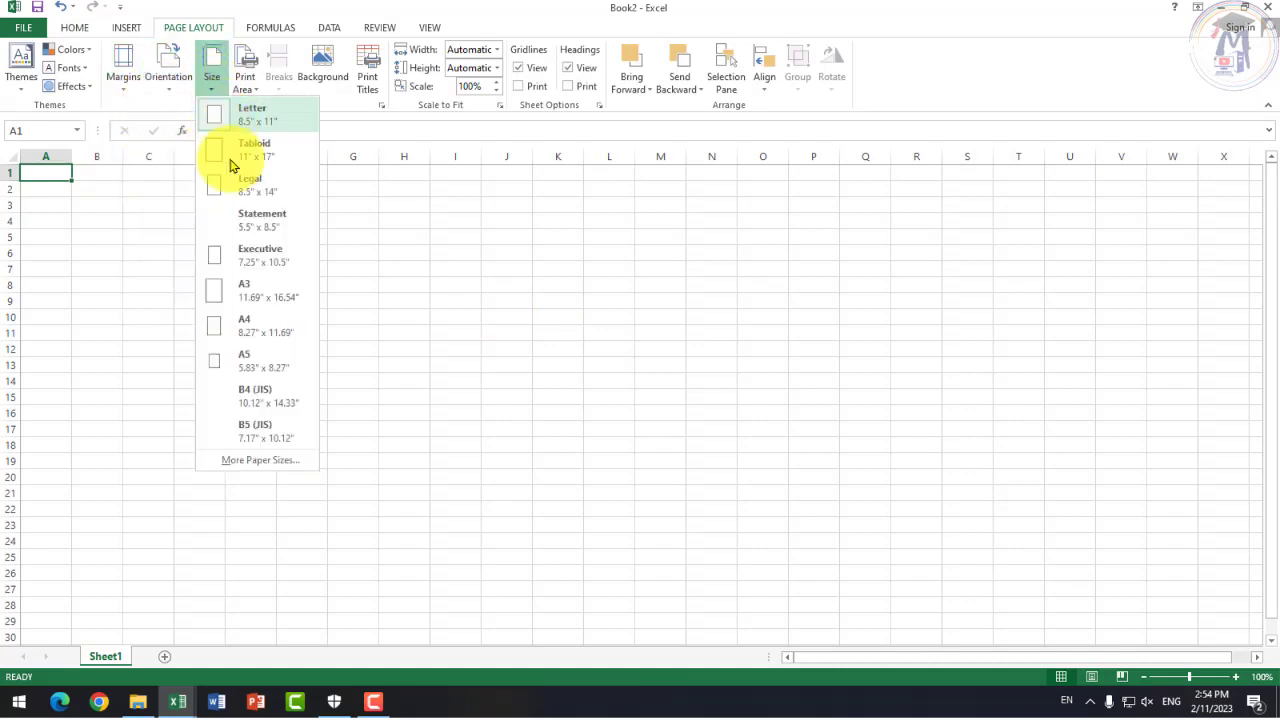
{"action": "left_click", "coordinate": [233, 327]}
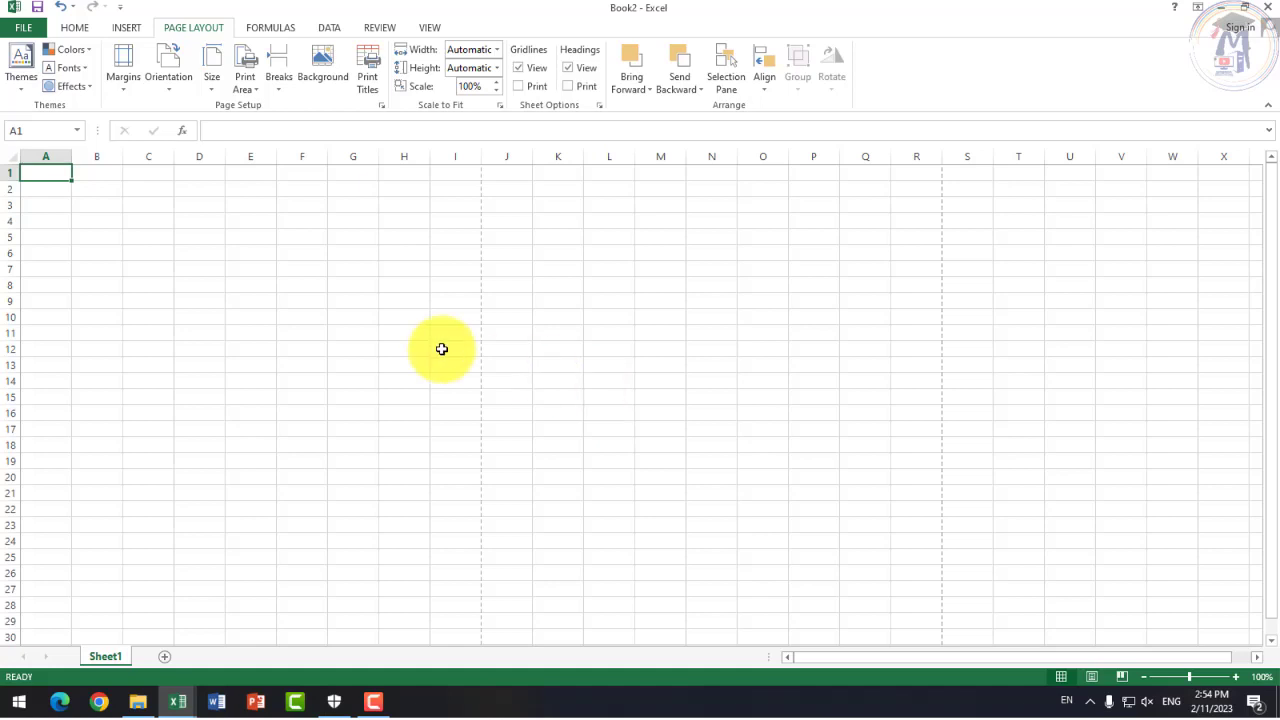
{"action": "scroll", "coordinate": [378, 316], "scroll_direction": "down", "scroll_amount": 5}
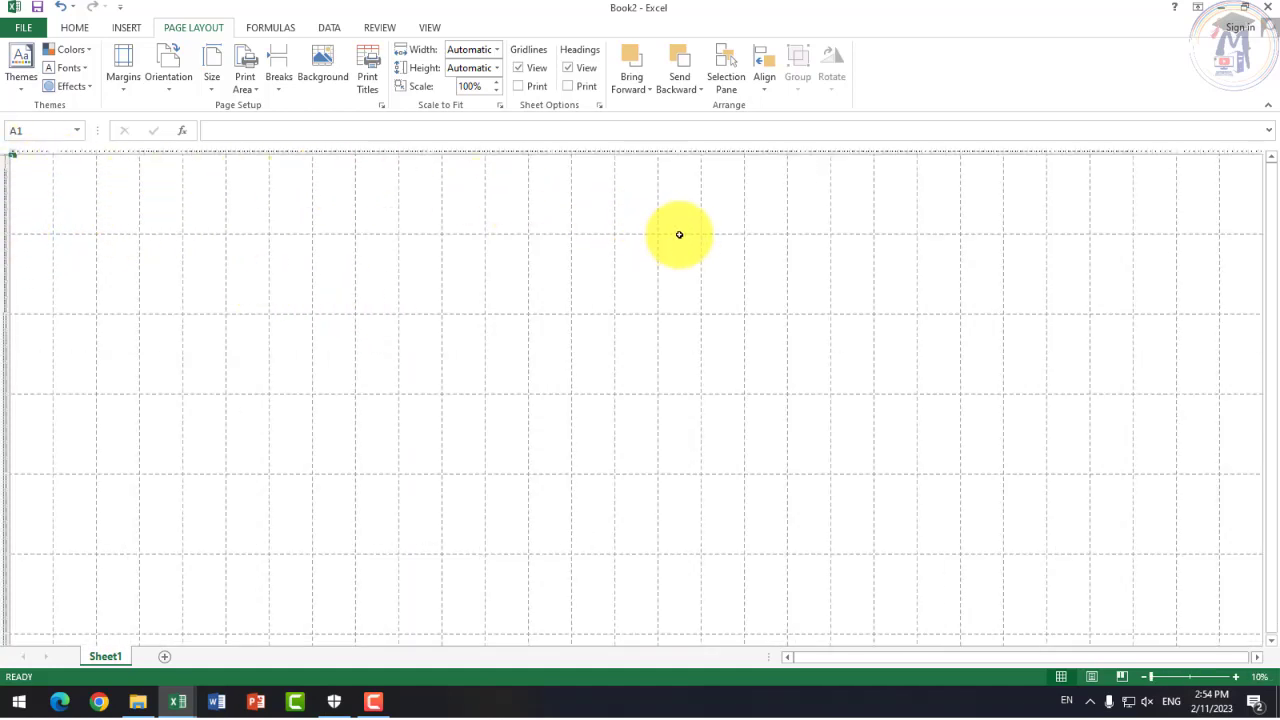
{"action": "scroll", "coordinate": [49, 217], "scroll_direction": "up", "scroll_amount": 6}
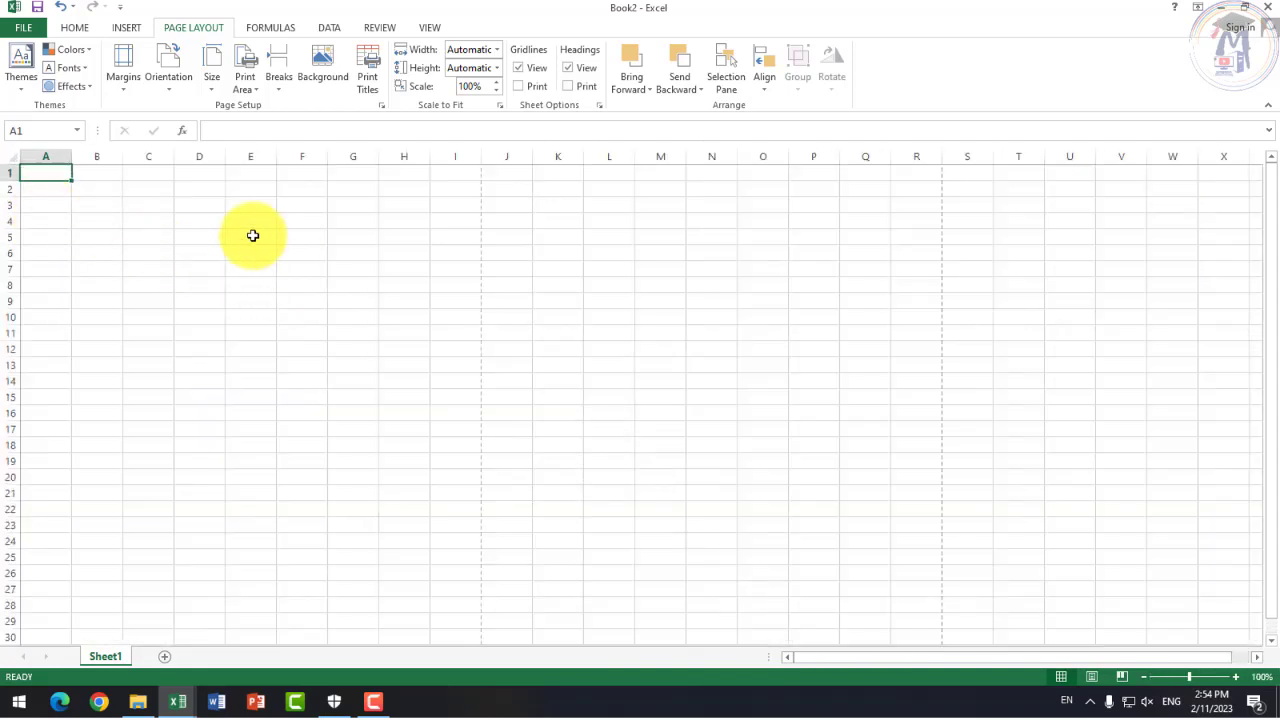
{"action": "left_click_drag", "start_coordinate": [51, 174], "coordinate": [452, 491]}
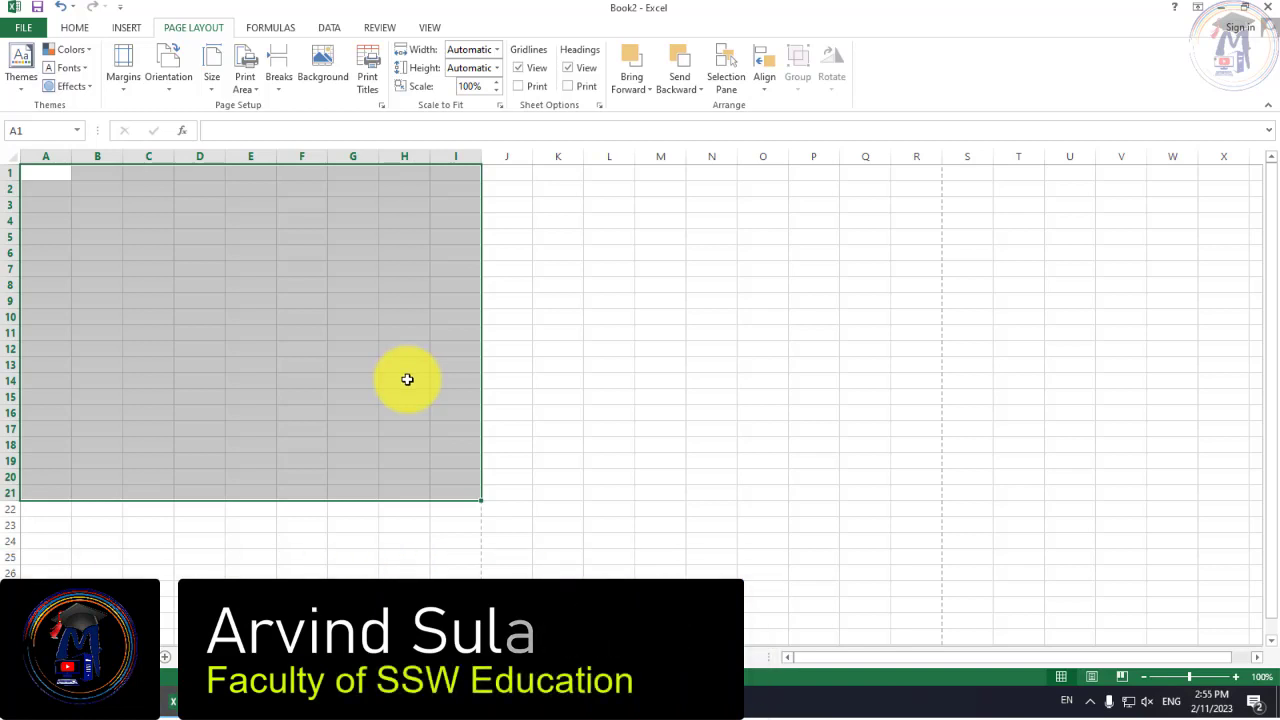
{"action": "left_click", "coordinate": [406, 369]}
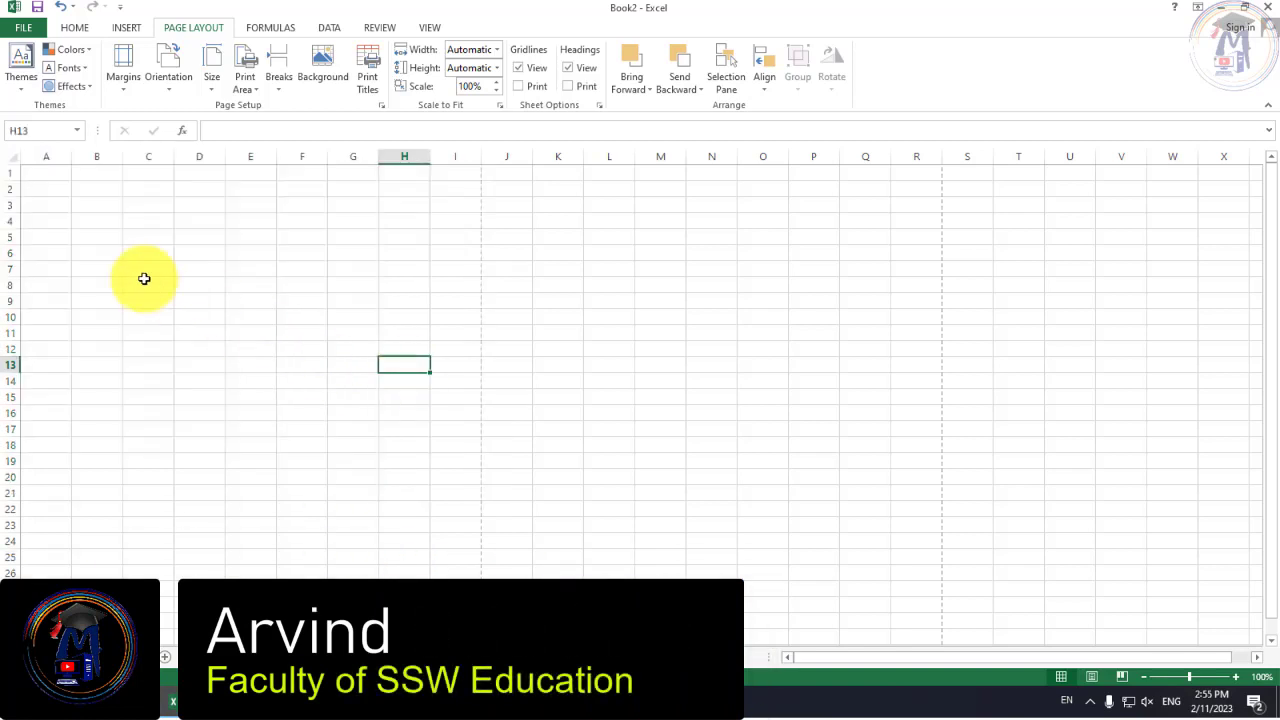
{"action": "left_click_drag", "start_coordinate": [46, 173], "coordinate": [404, 600]}
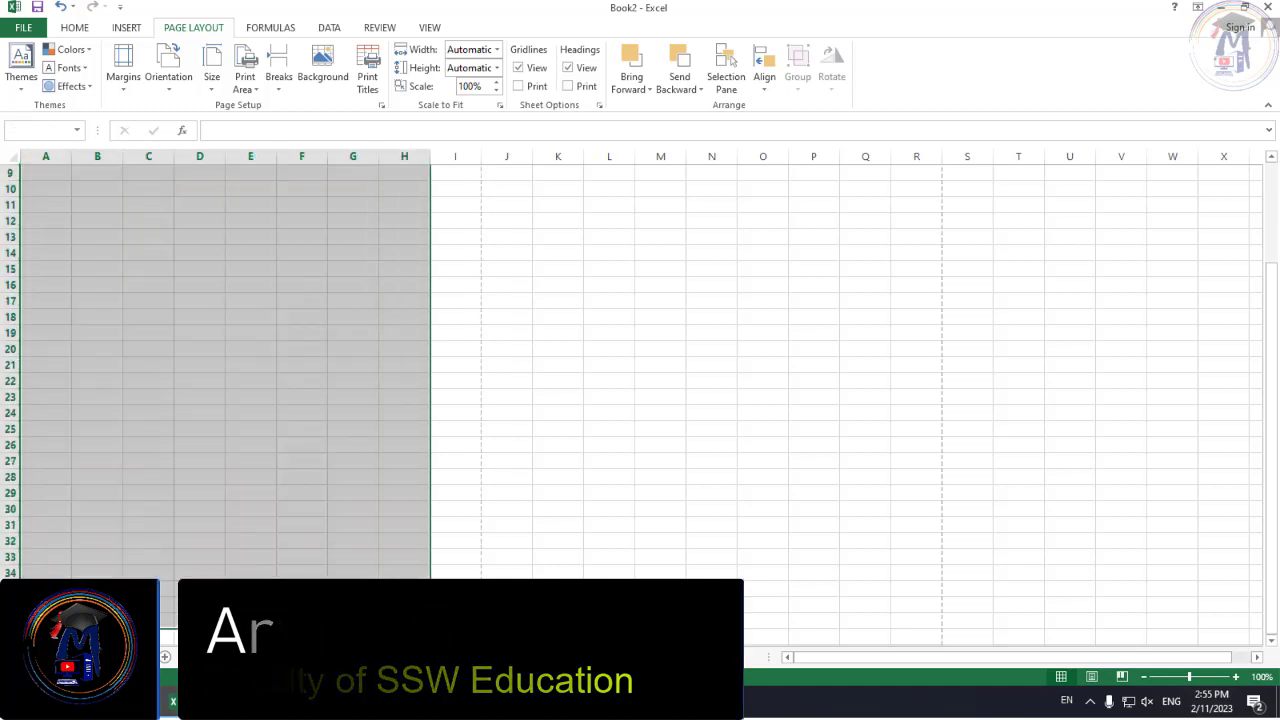
{"action": "mouse_move", "coordinate": [404, 600]}
{"action": "left_mouse_down"}
{"action": "mouse_move", "coordinate": [466, 243]}
{"action": "mouse_move", "coordinate": [480, 705]}
{"action": "left_mouse_up"}
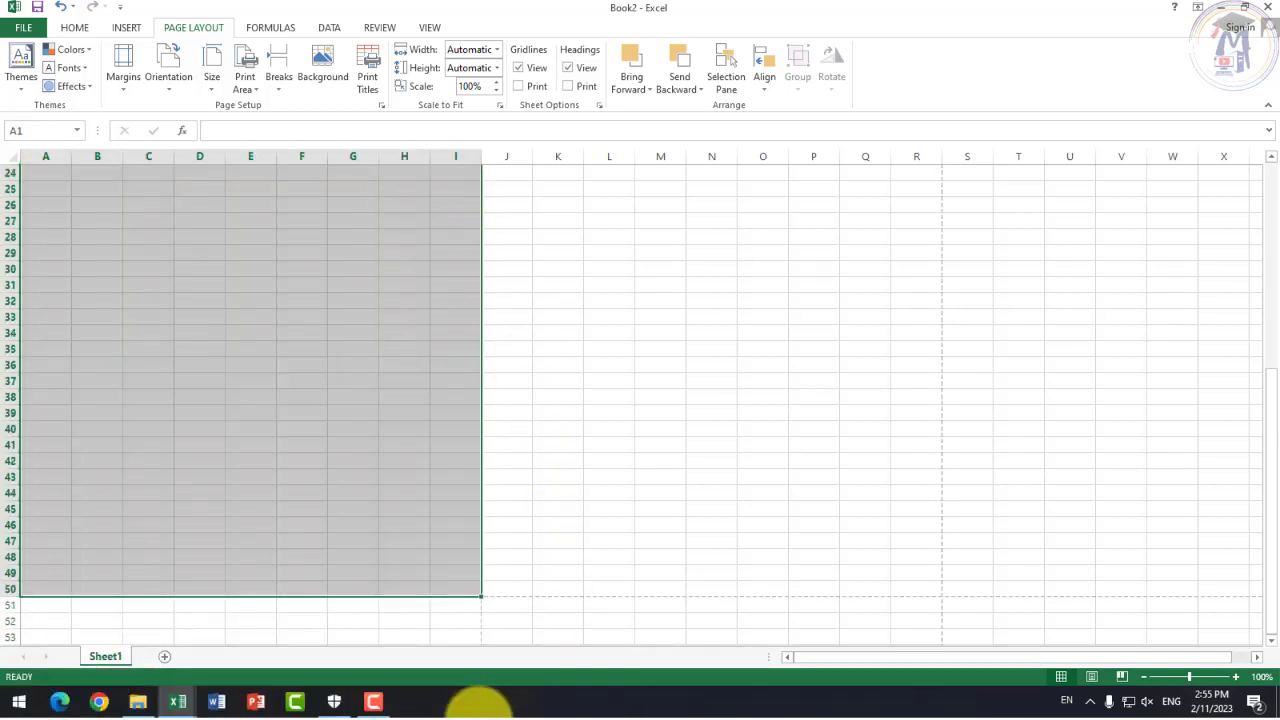
{"action": "scroll", "coordinate": [480, 705], "scroll_direction": "up", "scroll_amount": 4}
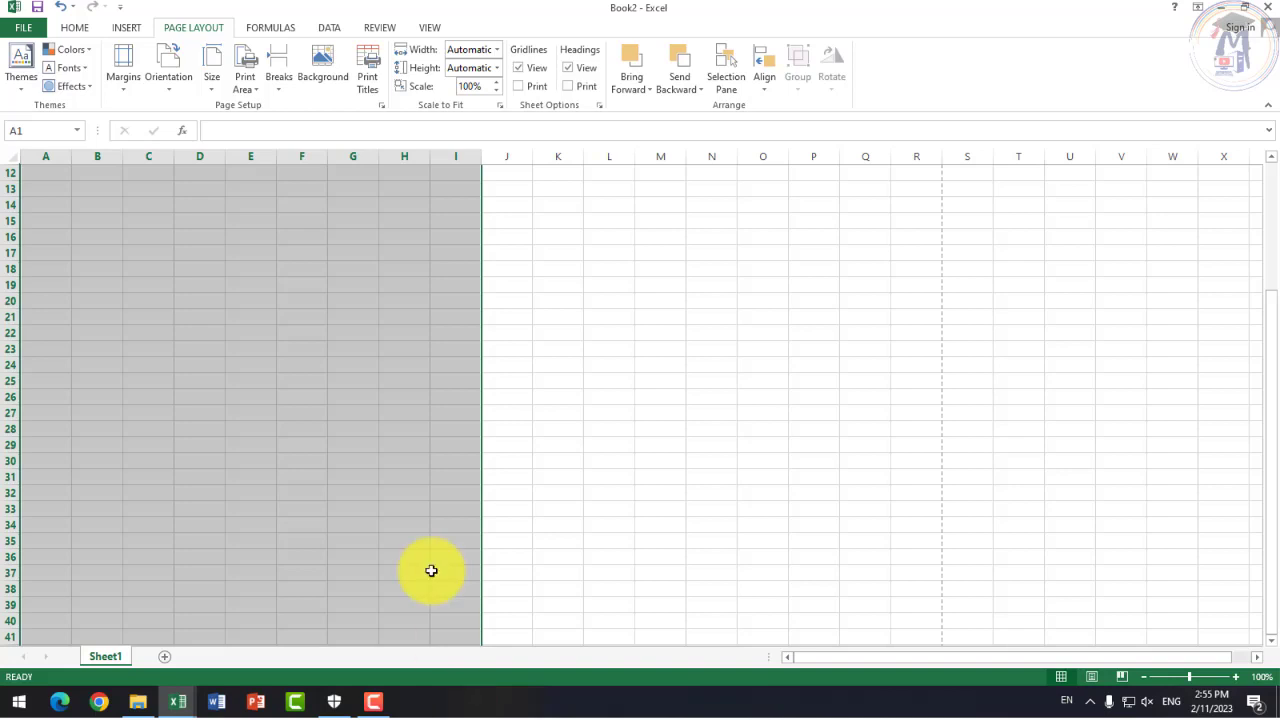
{"action": "left_click", "coordinate": [272, 458]}
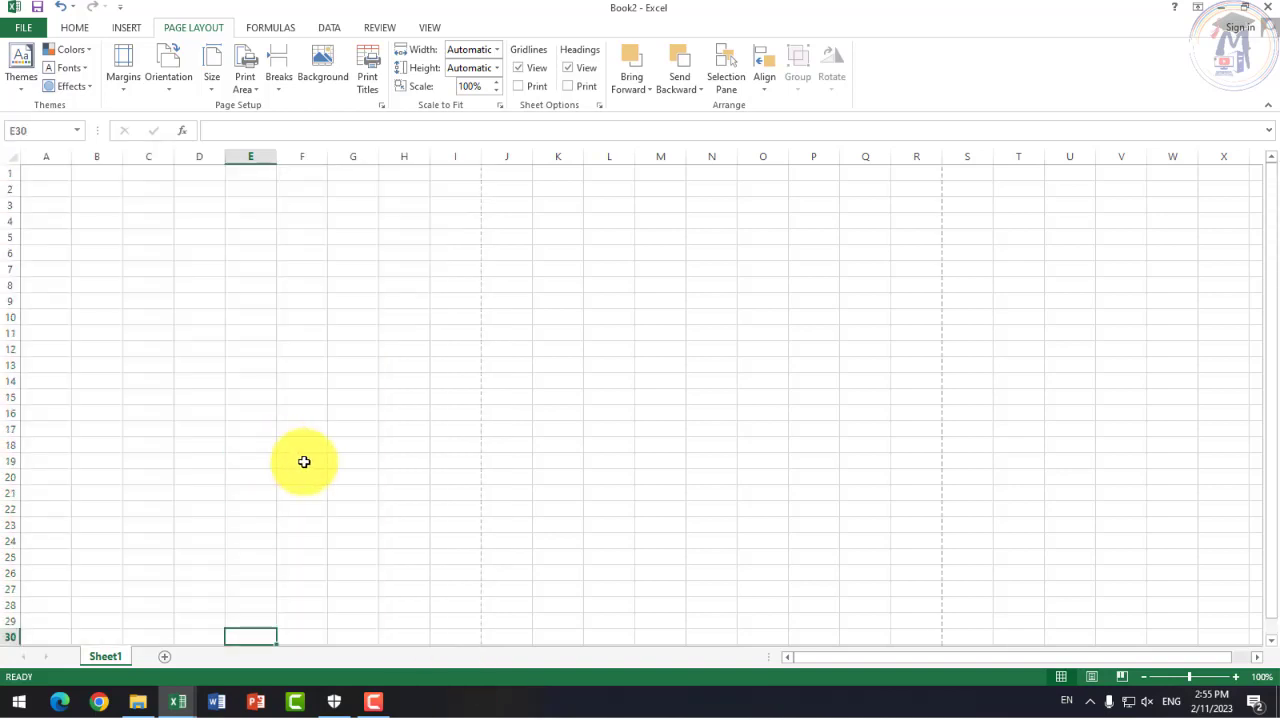